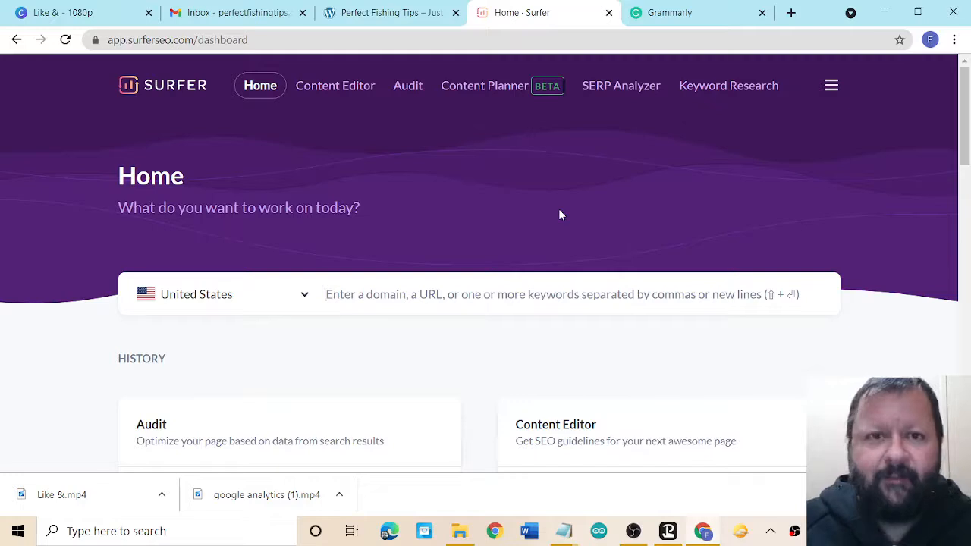
View the Perfect Fishing Tips home page, and return to Surfer to open the Content Planner.
{"action": "left_click", "coordinate": [394, 9]}
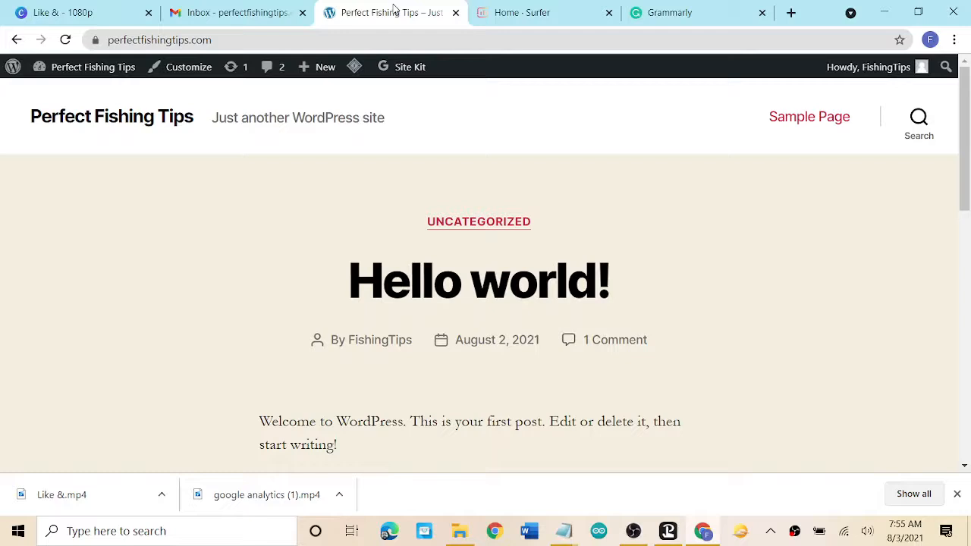
{"action": "left_click", "coordinate": [540, 9]}
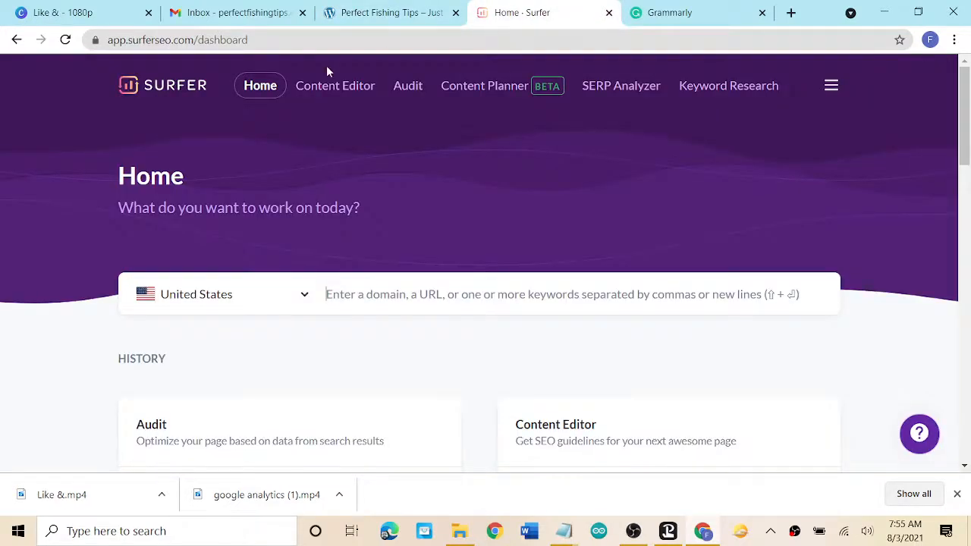
{"action": "left_click", "coordinate": [485, 88]}
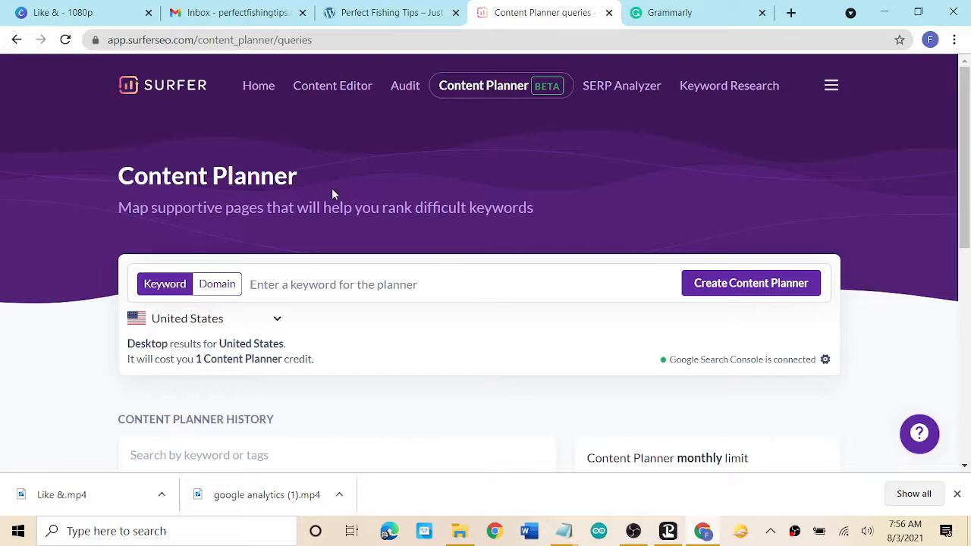
Set the Content Planner's target location to Fort Worth.
{"action": "left_click", "coordinate": [229, 324]}
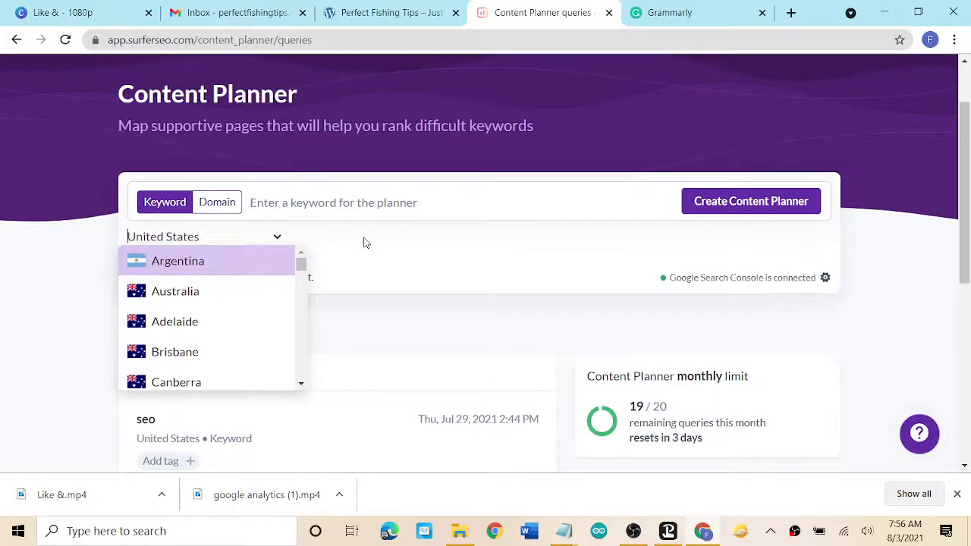
{"action": "type", "text": "fortw"}
{"action": "key", "text": "BackSpace"}
{"action": "type", "text": "wor"}
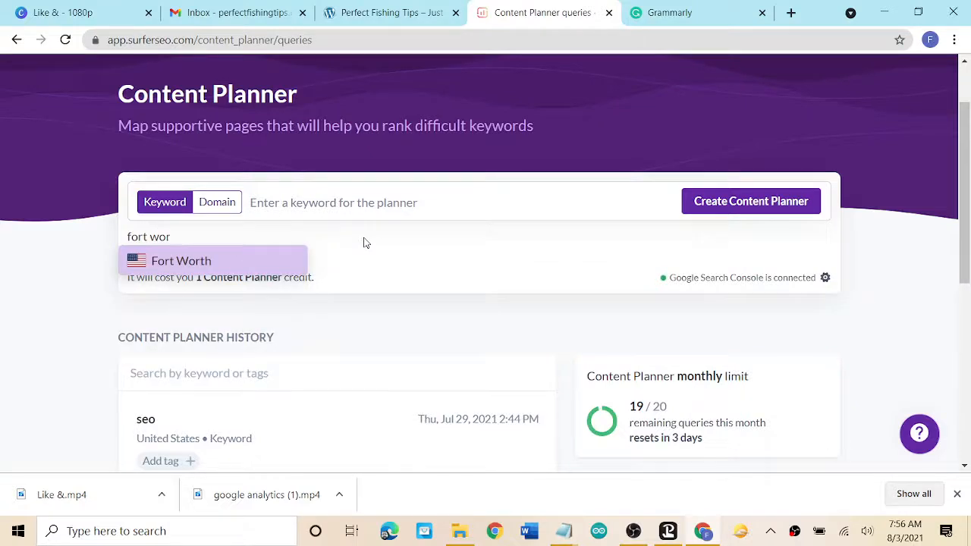
{"action": "type", "text": "th"}
{"action": "left_click", "coordinate": [216, 262]}
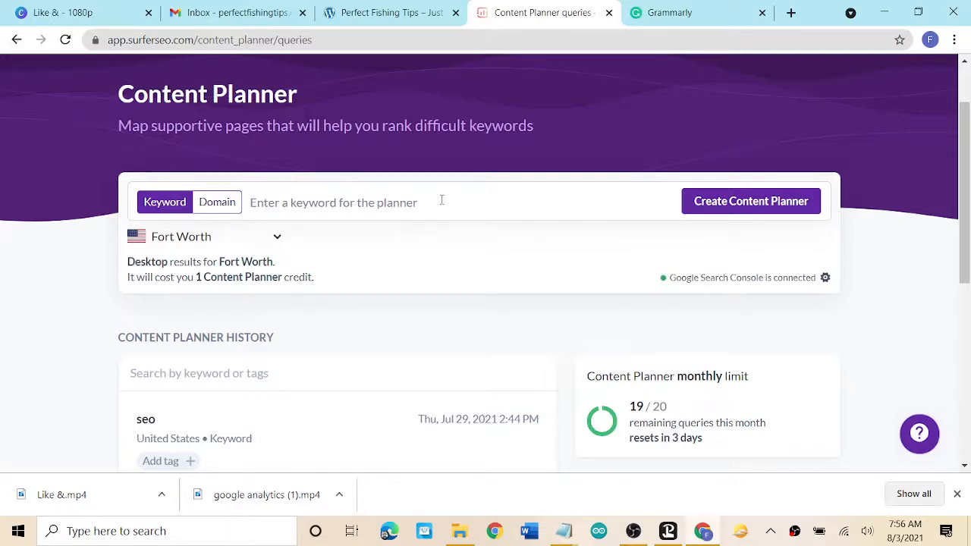
Set the Content Planner's target location back to United States.
{"action": "left_click", "coordinate": [188, 247]}
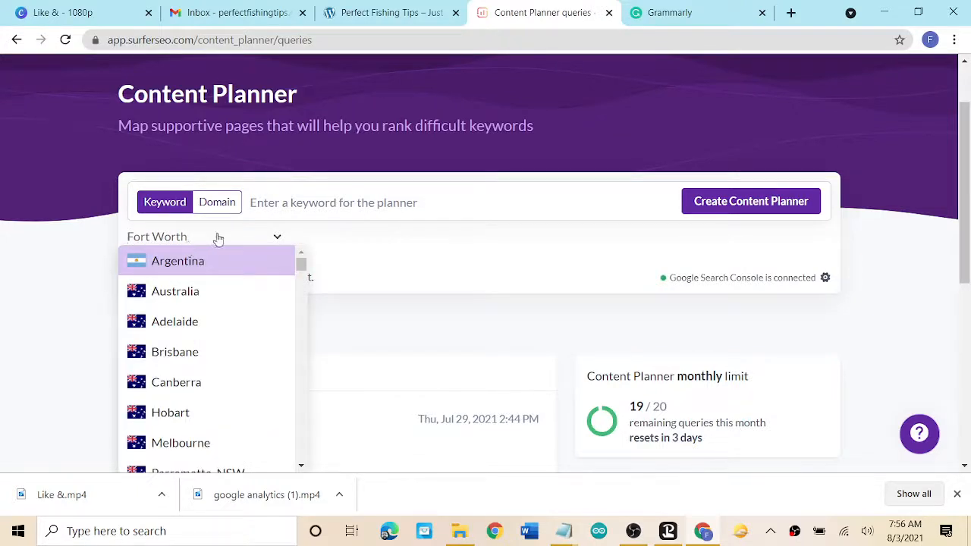
{"action": "type", "text": "u"}
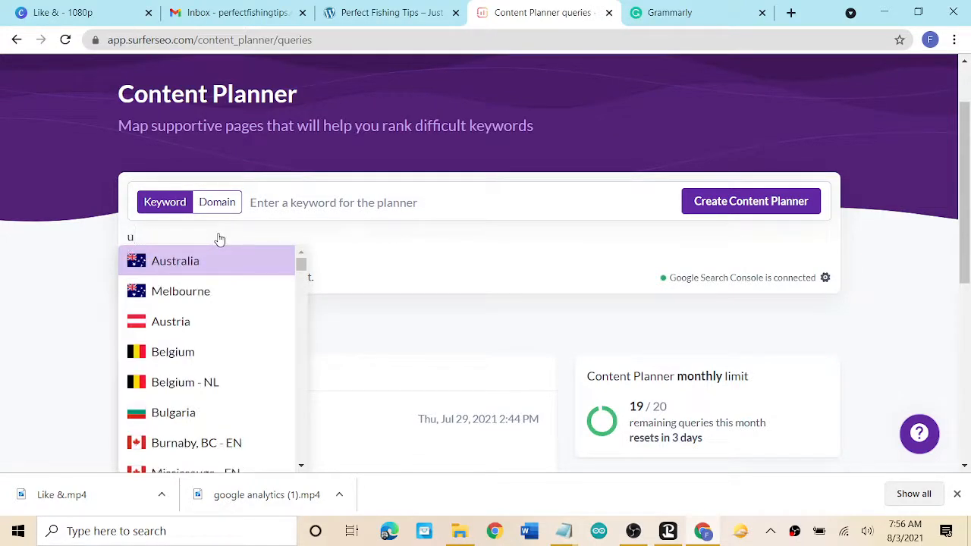
{"action": "type", "text": "nit"}
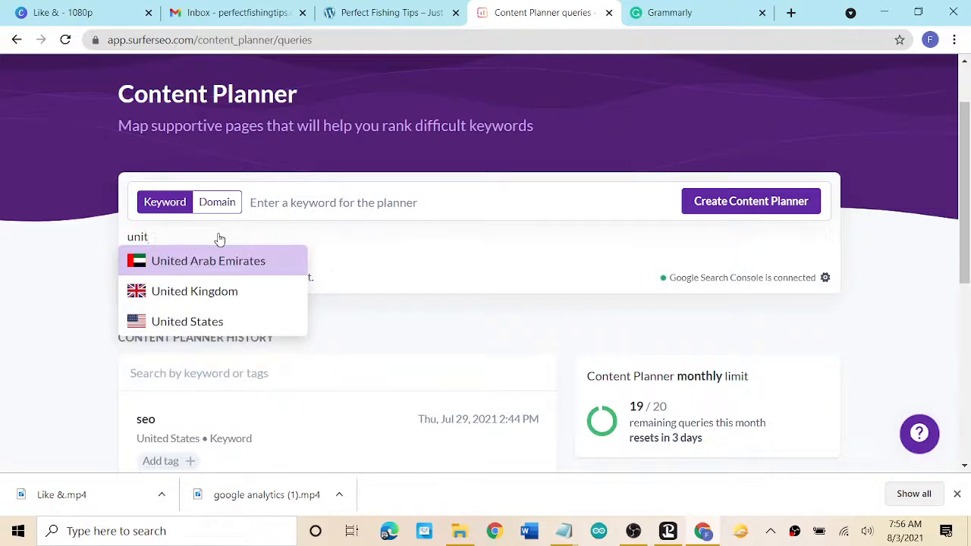
{"action": "left_click", "coordinate": [211, 322]}
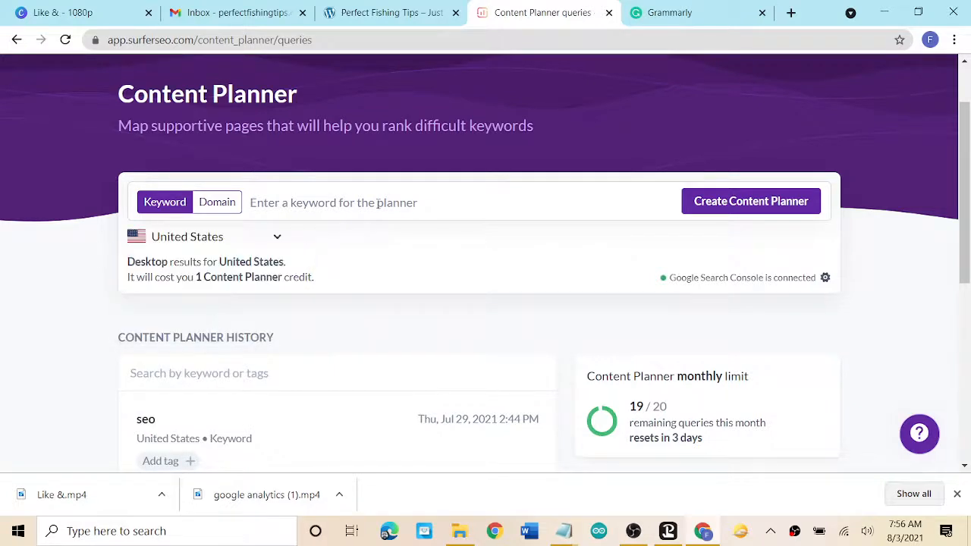
Create a content planner for the keyword "fishing".
{"action": "left_click", "coordinate": [411, 202]}
{"action": "type", "text": "fishing"}
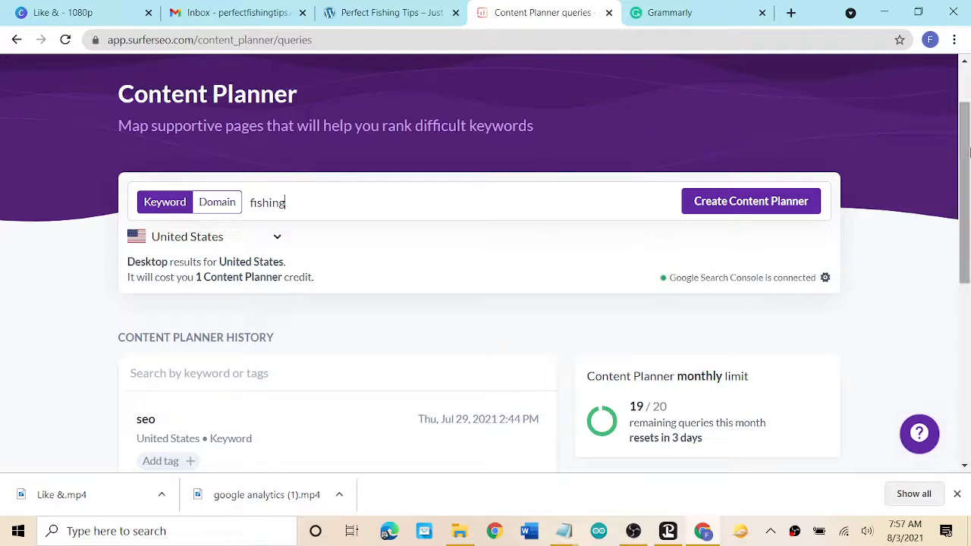
{"action": "left_click_drag", "start_coordinate": [965, 153], "coordinate": [965, 216]}
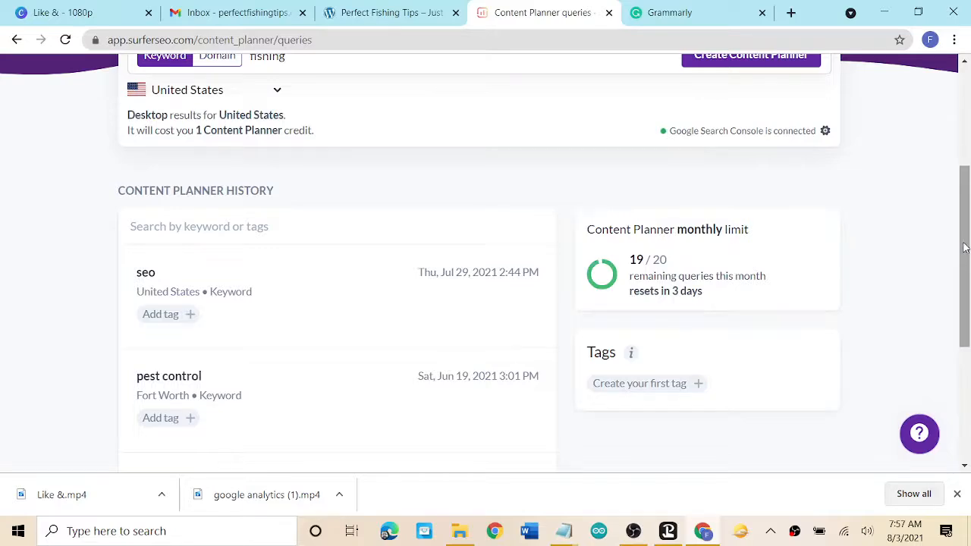
{"action": "left_click_drag", "start_coordinate": [965, 247], "coordinate": [961, 146]}
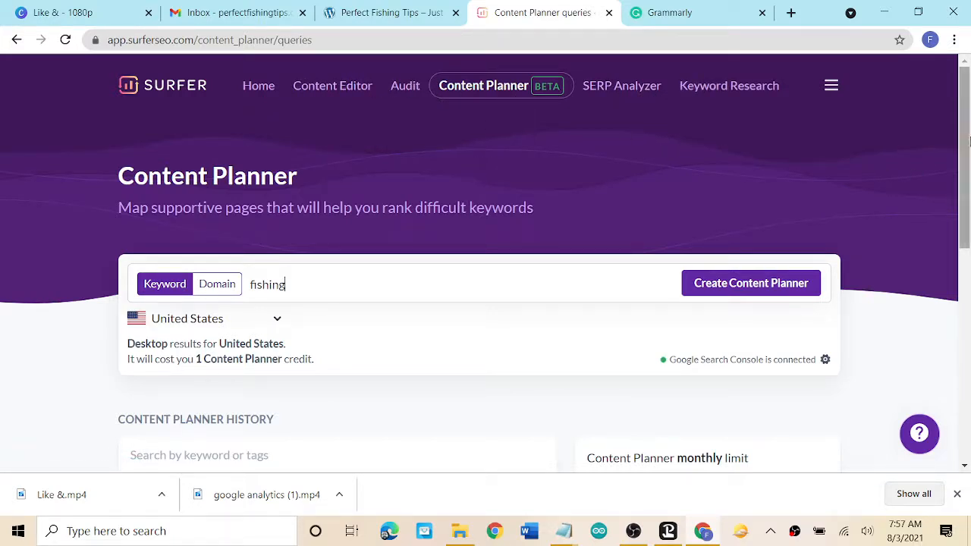
{"action": "left_click_drag", "start_coordinate": [967, 143], "coordinate": [967, 187]}
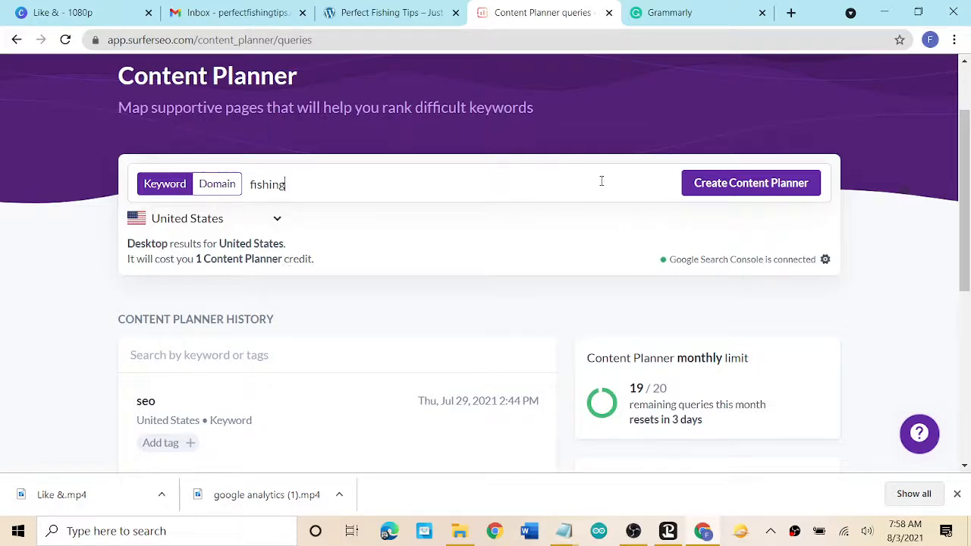
{"action": "left_click", "coordinate": [728, 187]}
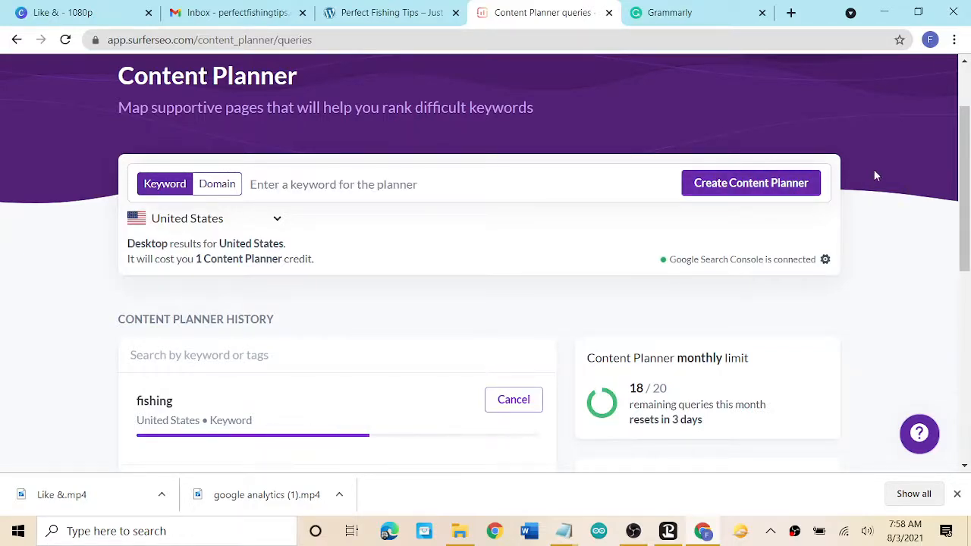
{"action": "left_click_drag", "start_coordinate": [966, 156], "coordinate": [967, 198]}
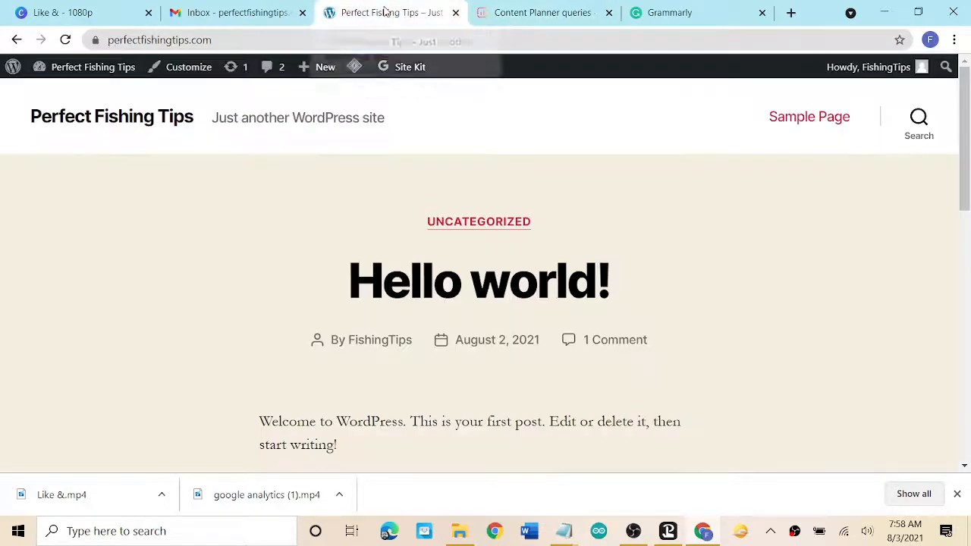
Switch to the Perfect Fishing Tips WordPress site and open its admin dashboard.
{"action": "left_click", "coordinate": [410, 12]}
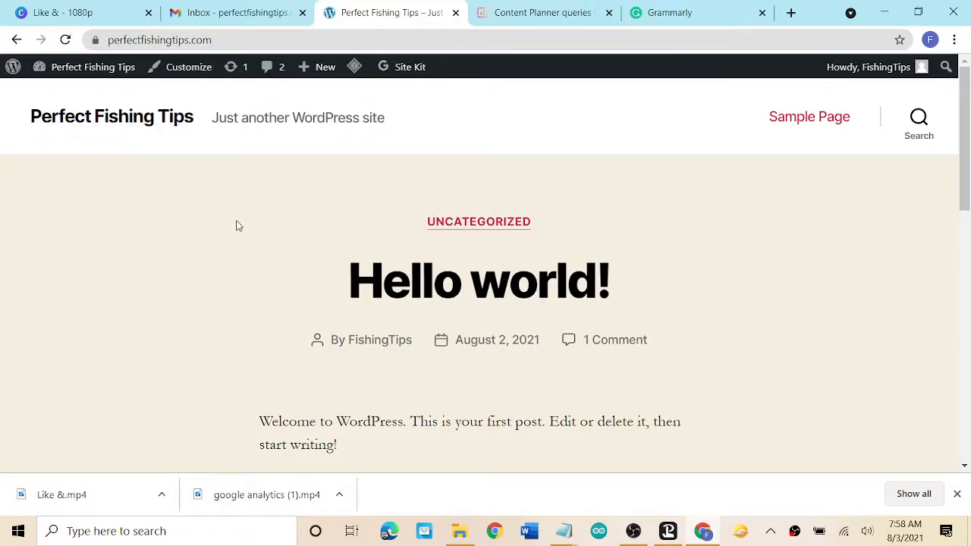
{"action": "mouse_move", "coordinate": [65, 75]}
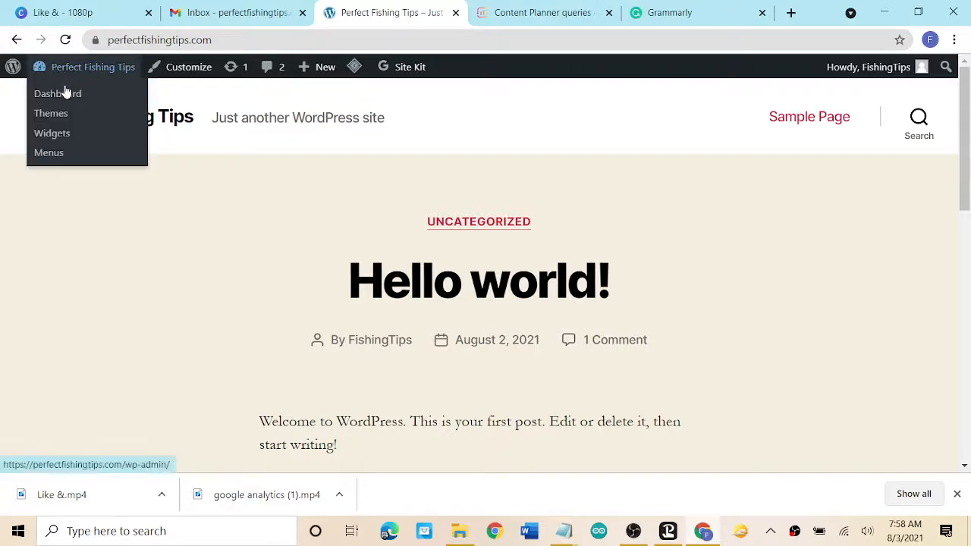
{"action": "left_click", "coordinate": [65, 93]}
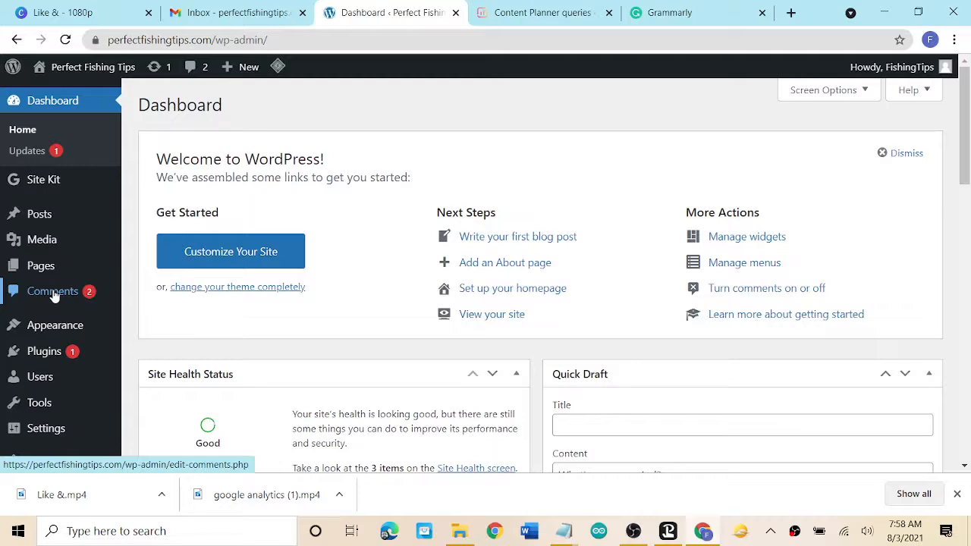
Review the site's comments and move all of them to the trash with a bulk action.
{"action": "left_click", "coordinate": [52, 291]}
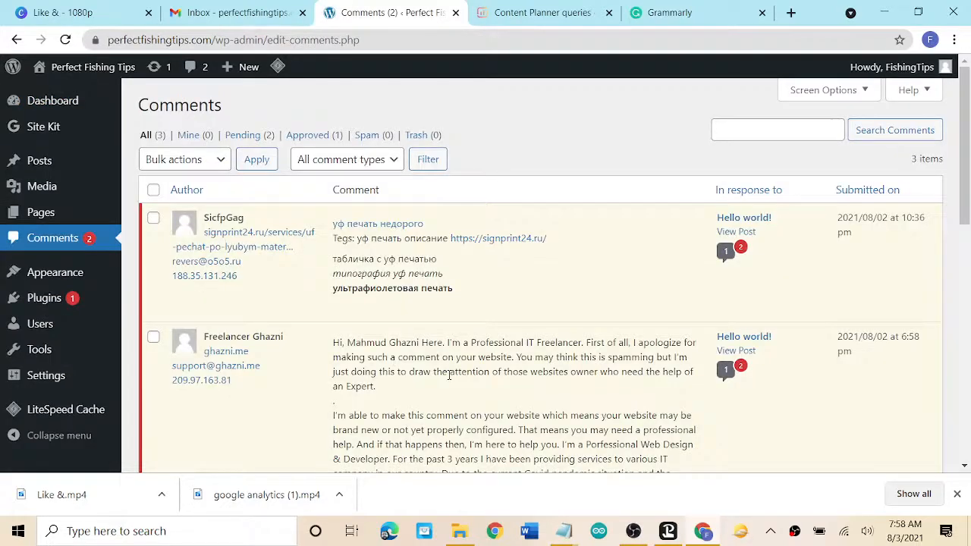
{"action": "scroll", "coordinate": [449, 374], "scroll_direction": "down", "scroll_amount": 2}
{"action": "scroll", "coordinate": [420, 258], "scroll_direction": "up", "scroll_amount": 2}
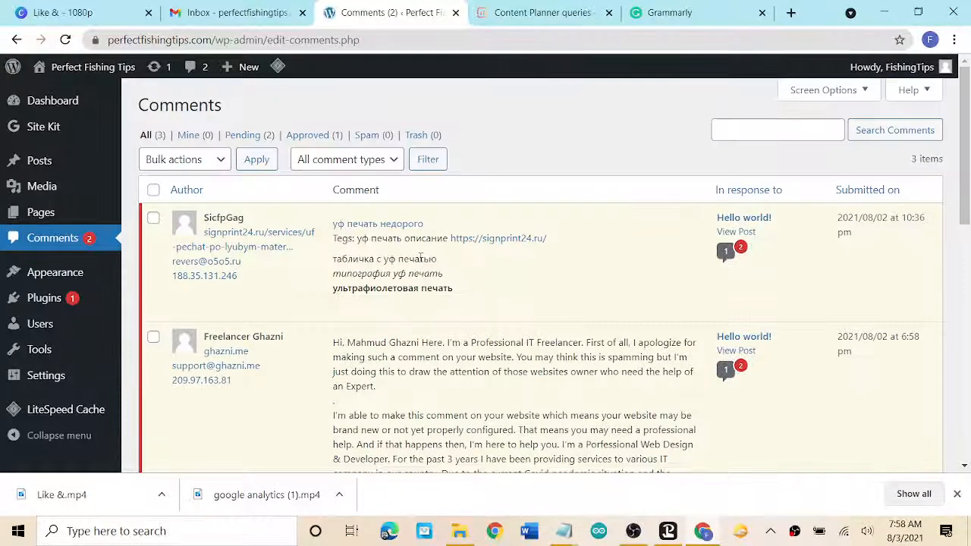
{"action": "left_click", "coordinate": [153, 190]}
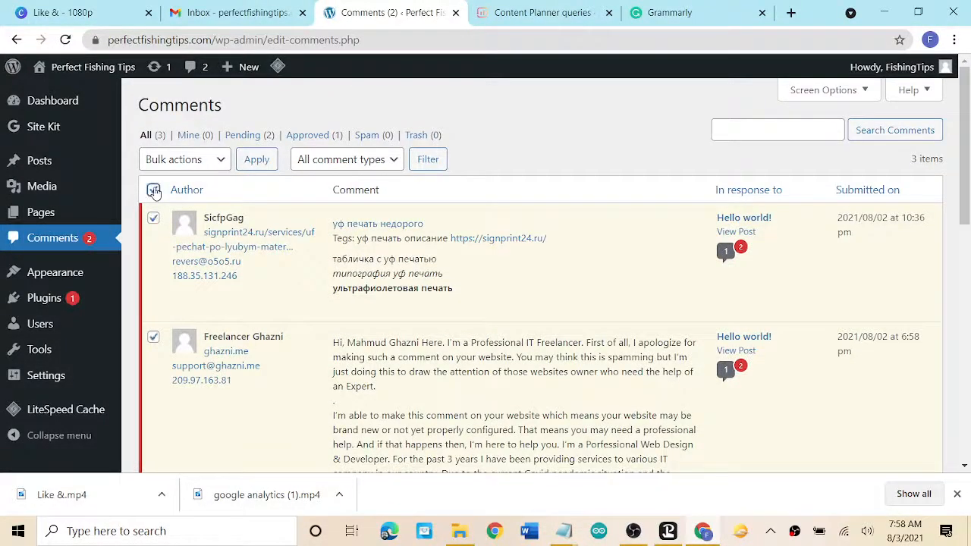
{"action": "left_click", "coordinate": [191, 159]}
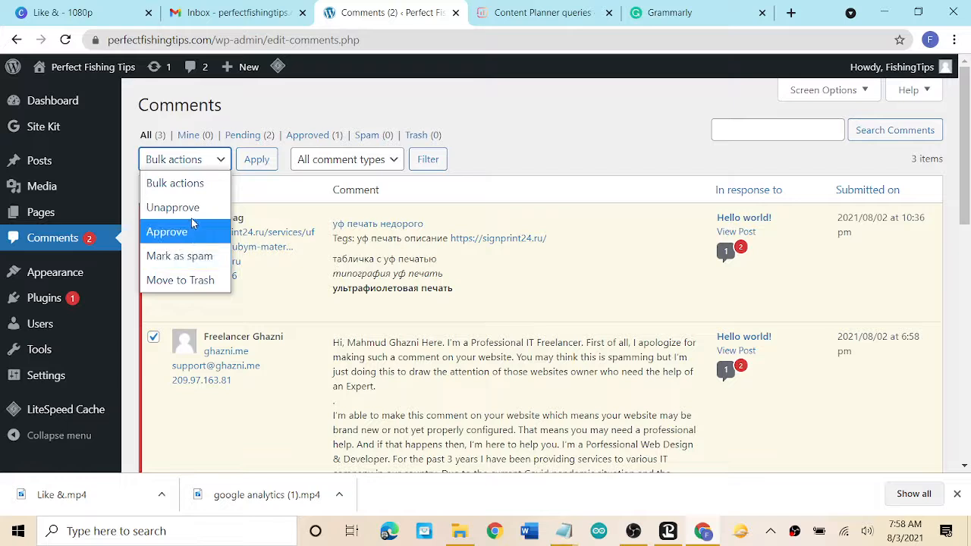
{"action": "left_click", "coordinate": [201, 279]}
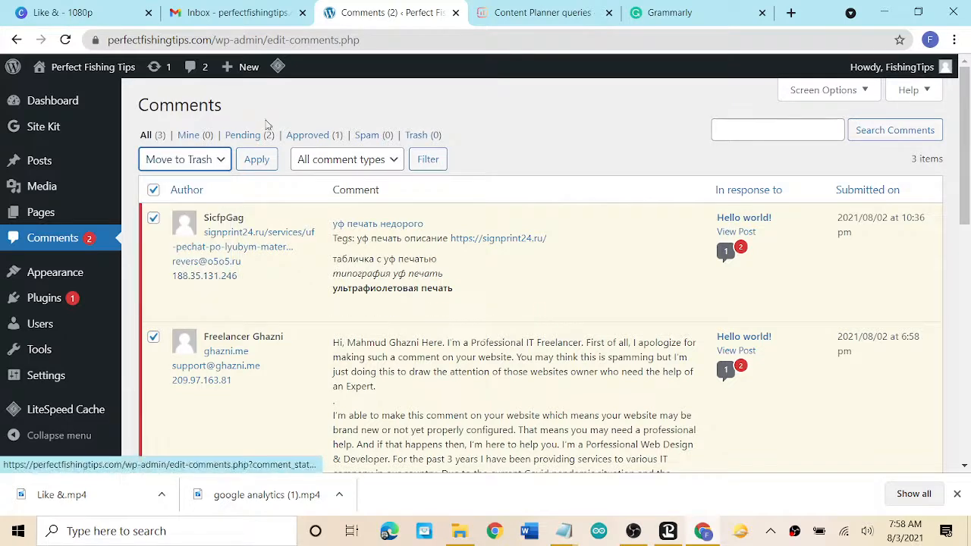
{"action": "left_click", "coordinate": [256, 164]}
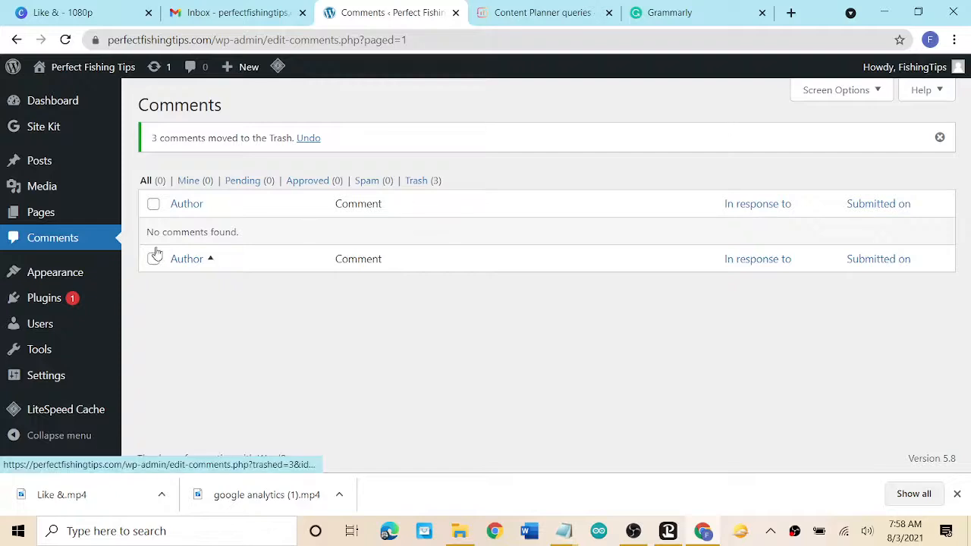
Update the Site Kit by Google plugin from the WordPress updates page.
{"action": "mouse_move", "coordinate": [50, 121]}
{"action": "mouse_move", "coordinate": [52, 102]}
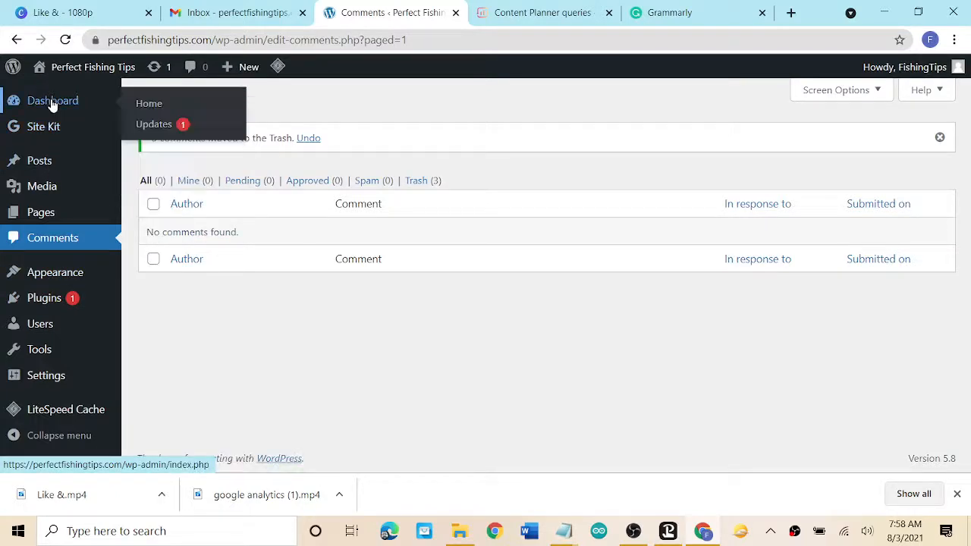
{"action": "left_click", "coordinate": [155, 125]}
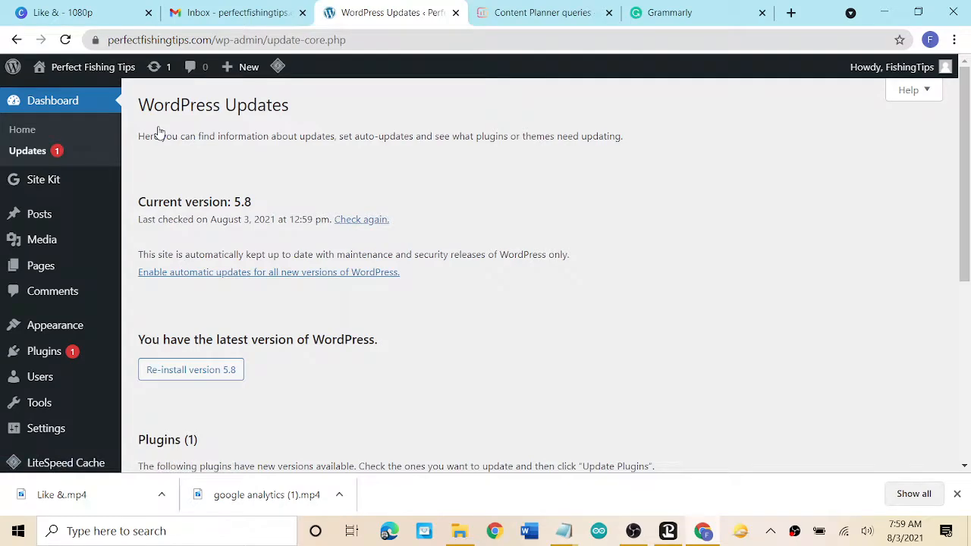
{"action": "scroll", "coordinate": [551, 332], "scroll_direction": "down", "scroll_amount": 4}
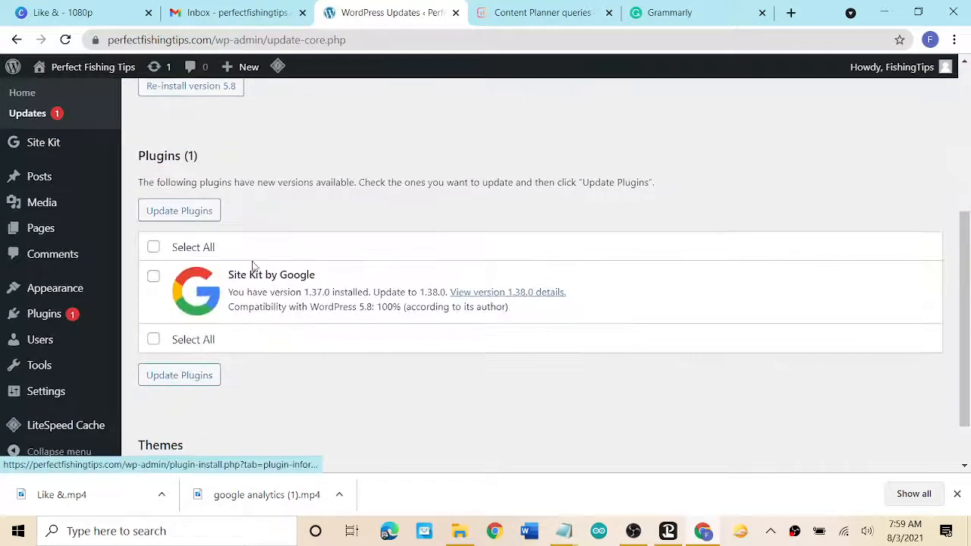
{"action": "left_click", "coordinate": [154, 248]}
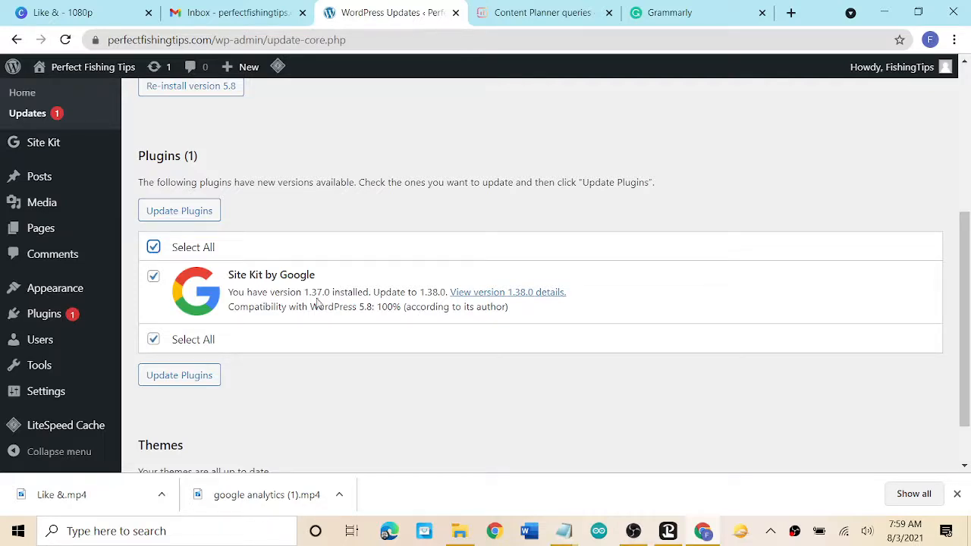
{"action": "left_click", "coordinate": [187, 220]}
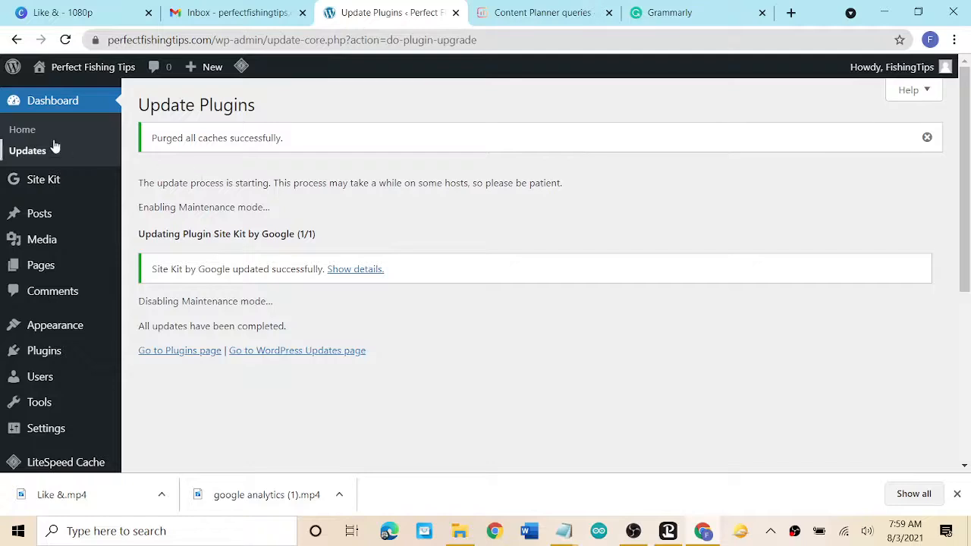
Move the "Hello world!" post to the trash from the list of all posts.
{"action": "mouse_move", "coordinate": [39, 219]}
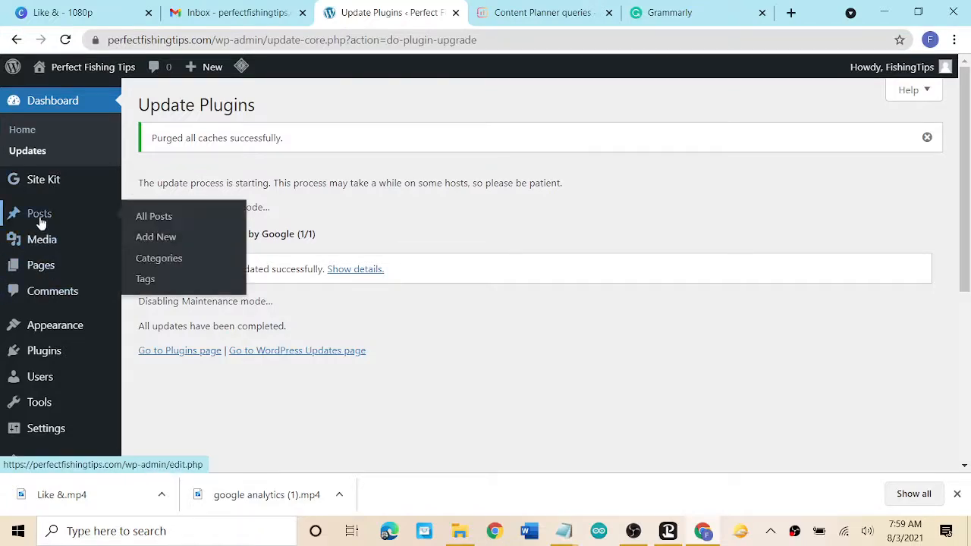
{"action": "left_click", "coordinate": [147, 220]}
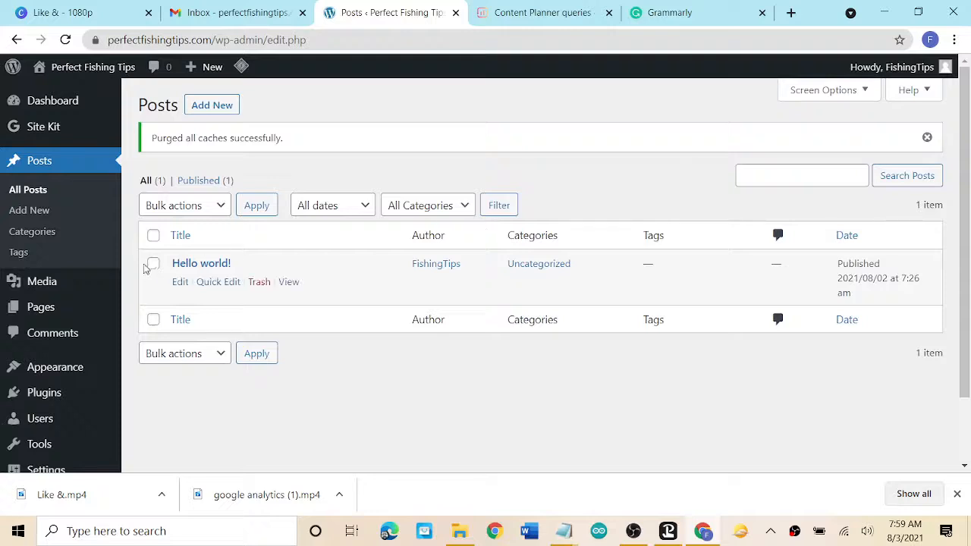
{"action": "left_click", "coordinate": [154, 265]}
{"action": "left_click", "coordinate": [193, 206]}
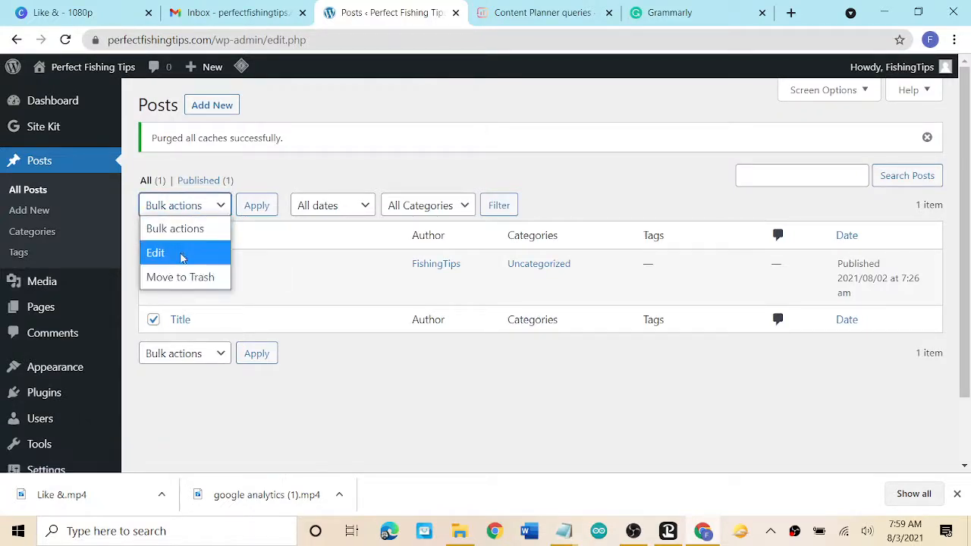
{"action": "left_click", "coordinate": [194, 277]}
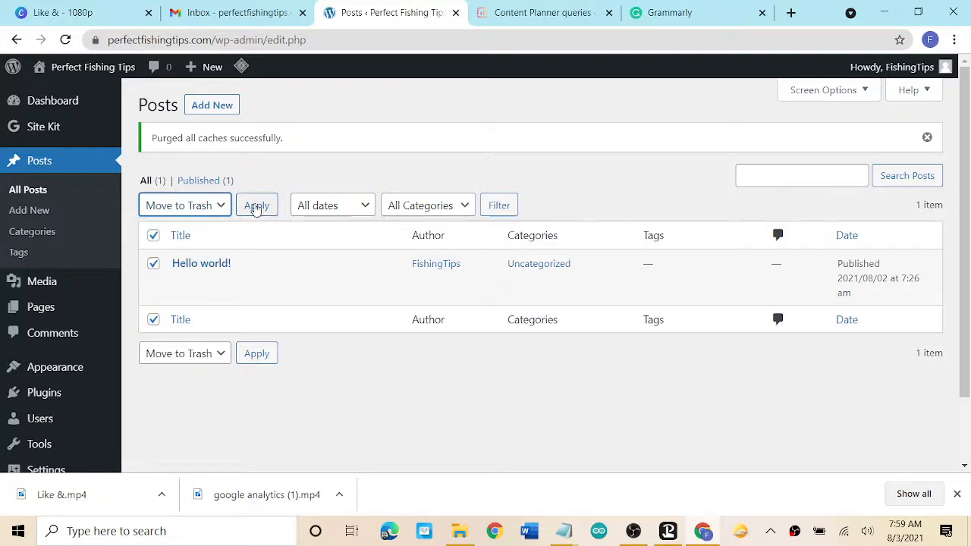
{"action": "left_click", "coordinate": [257, 207]}
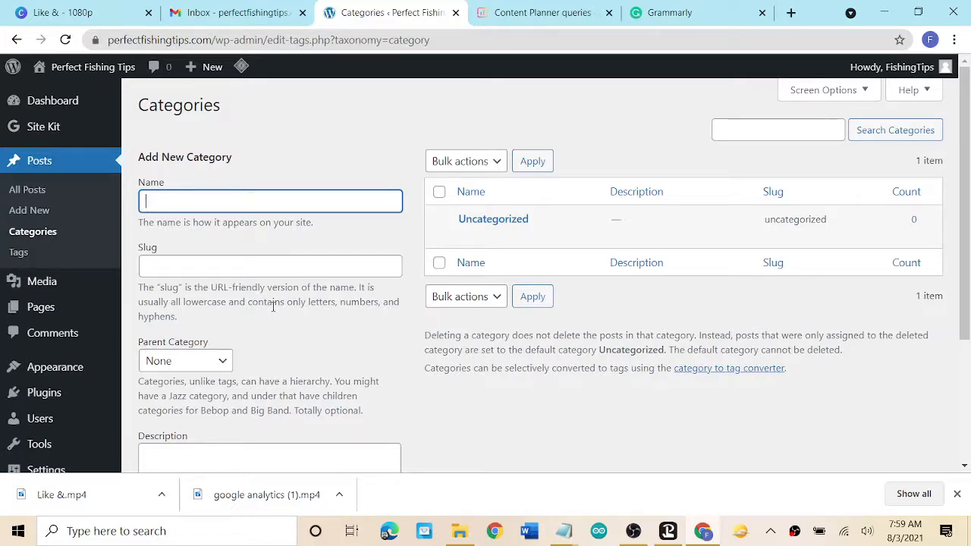
Check the fishing query in Surfer's Content Planner, return to WordPress, and move the Sample Page to the trash.
{"action": "left_click", "coordinate": [536, 7]}
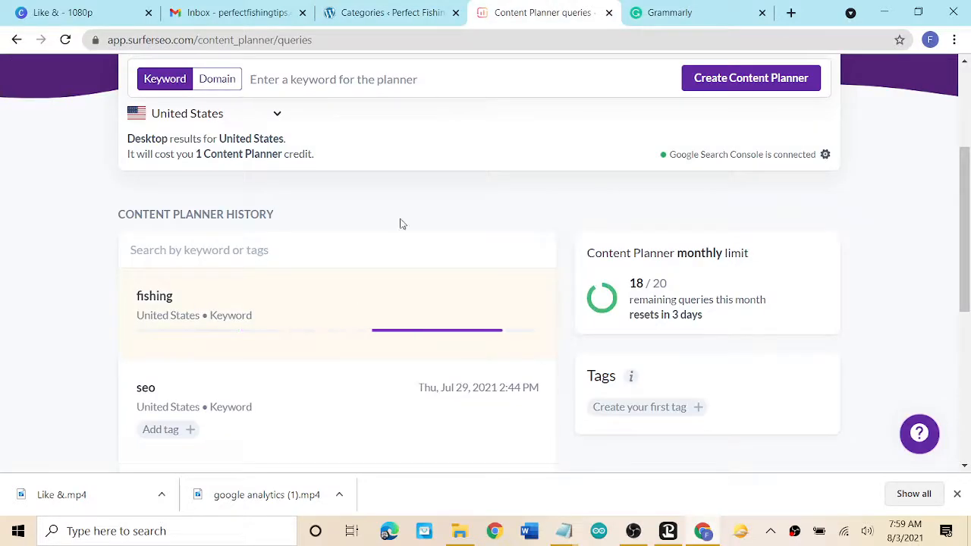
{"action": "left_click", "coordinate": [386, 17]}
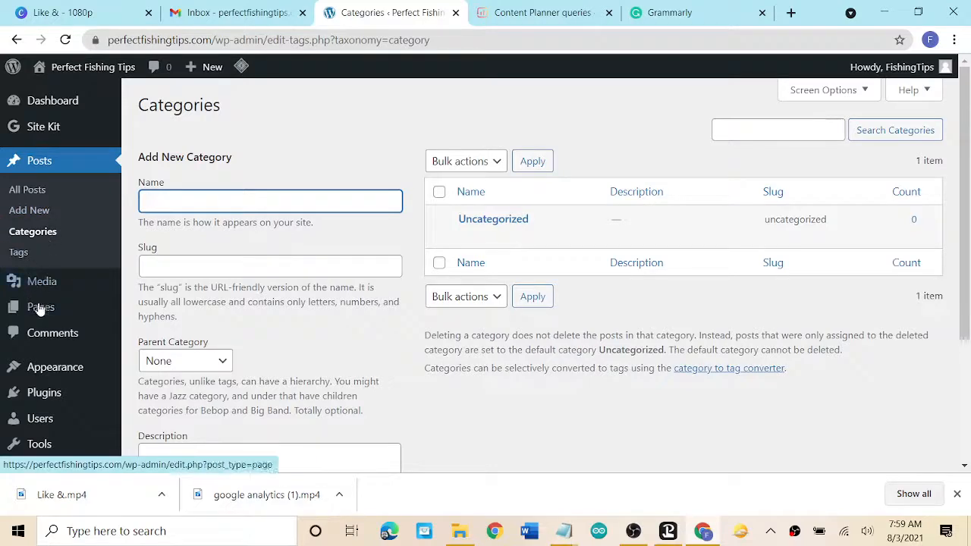
{"action": "mouse_move", "coordinate": [42, 309]}
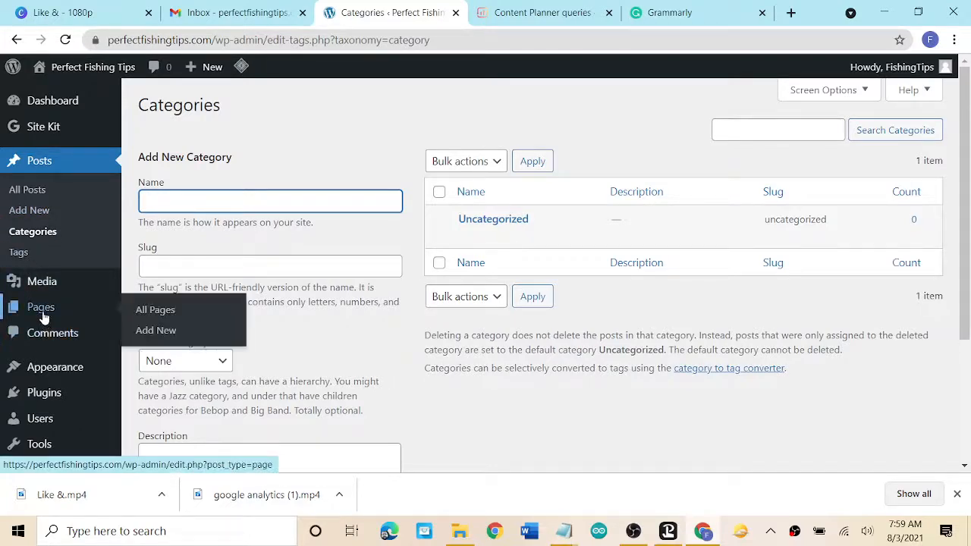
{"action": "left_click", "coordinate": [156, 310]}
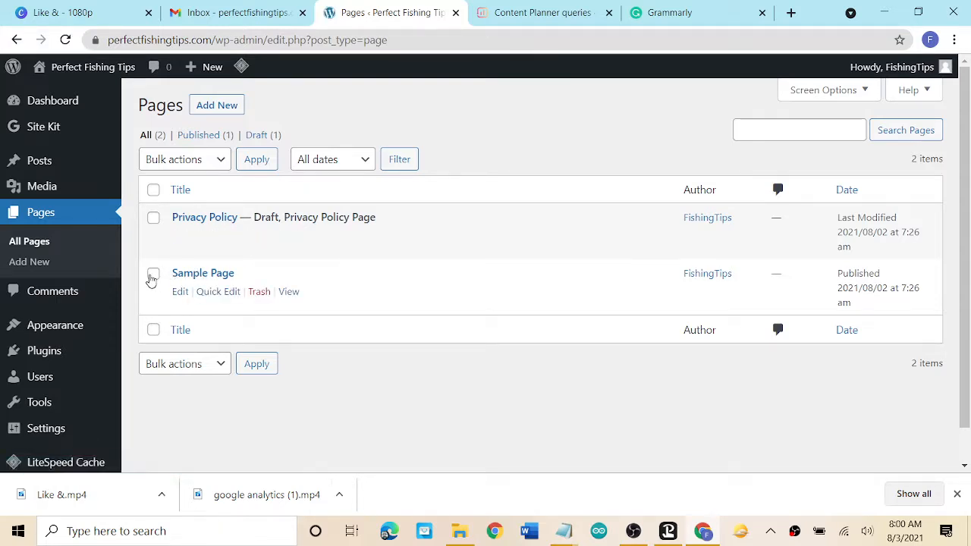
{"action": "left_click", "coordinate": [152, 275]}
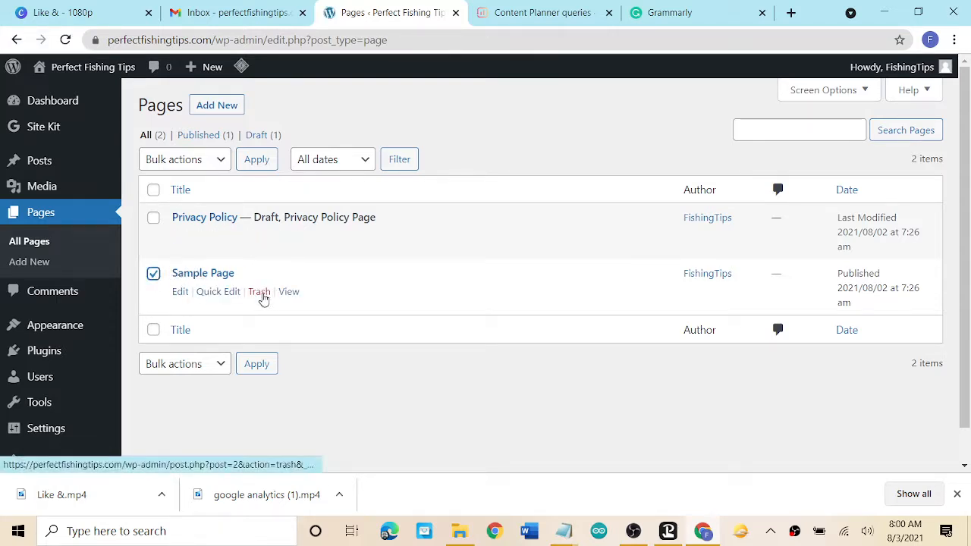
{"action": "left_click", "coordinate": [265, 295]}
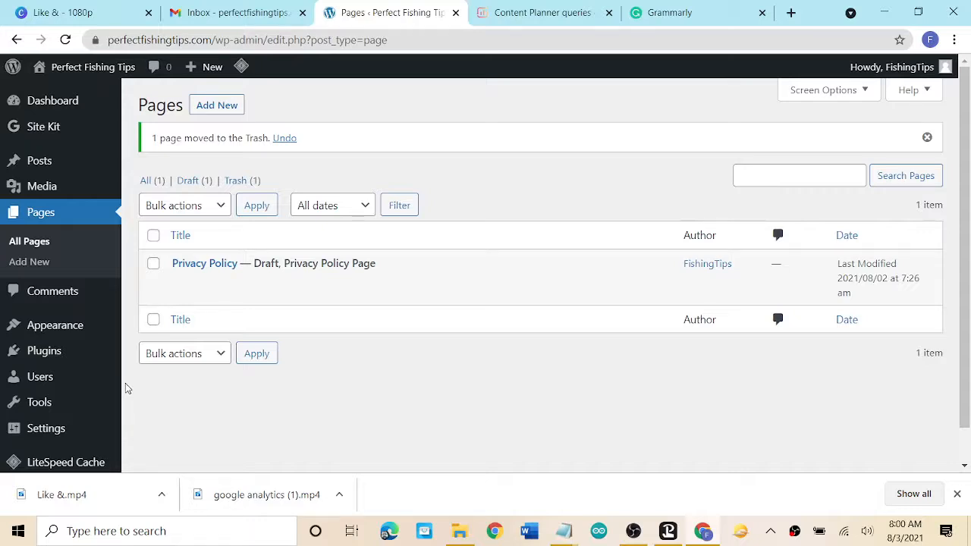
Open the site's general settings and change the tagline to "Find the best fishing tips and tricks right here!".
{"action": "scroll", "coordinate": [127, 388], "scroll_direction": "down", "scroll_amount": 1}
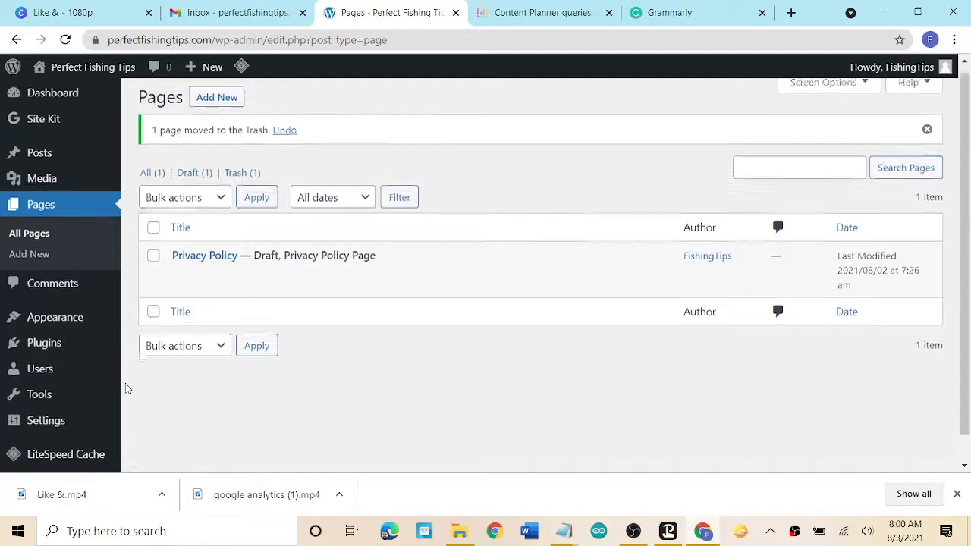
{"action": "scroll", "coordinate": [127, 389], "scroll_direction": "up", "scroll_amount": 1}
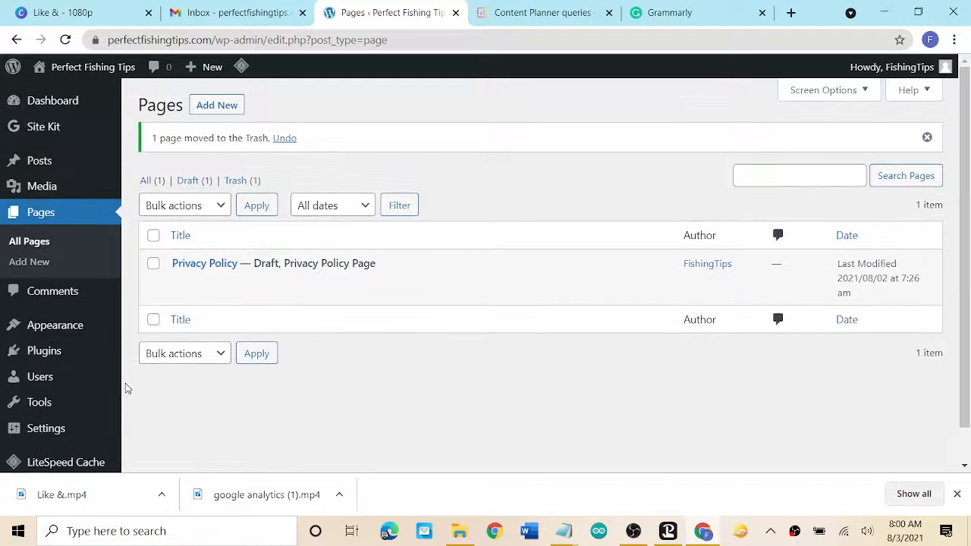
{"action": "scroll", "coordinate": [126, 390], "scroll_direction": "down", "scroll_amount": 1}
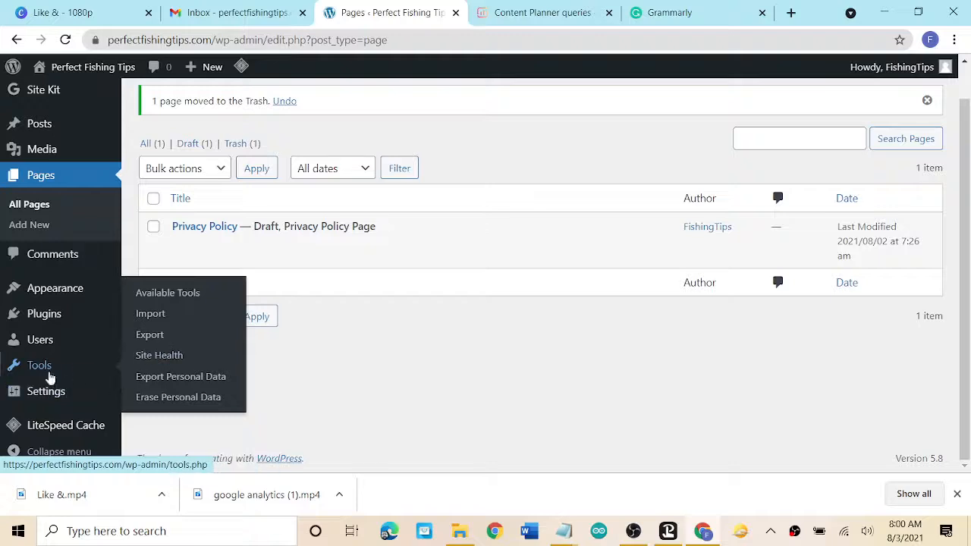
{"action": "mouse_move", "coordinate": [48, 393]}
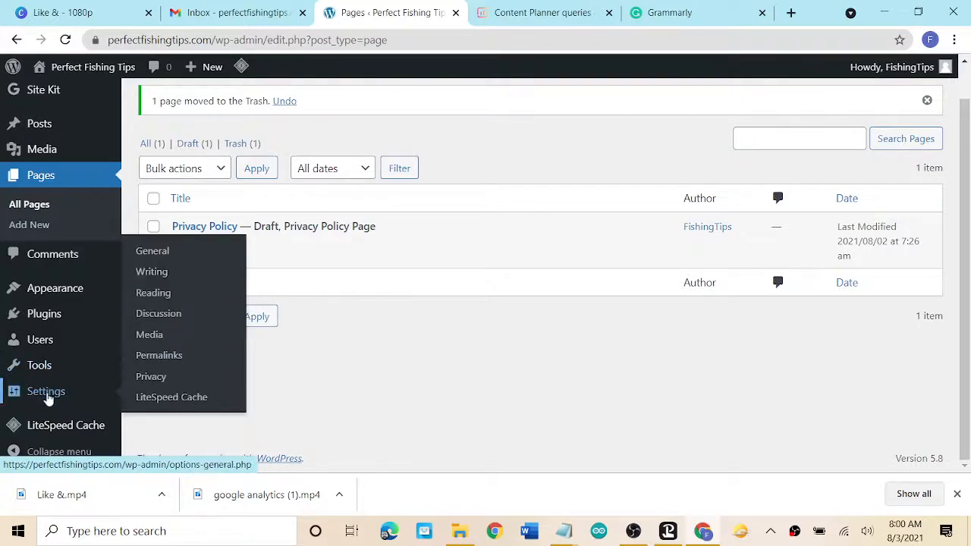
{"action": "left_click", "coordinate": [158, 256]}
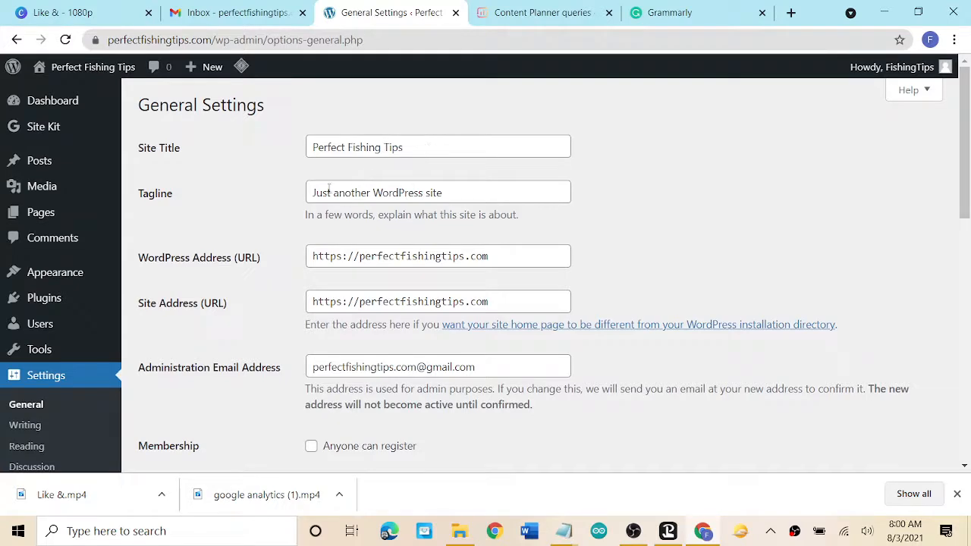
{"action": "triple_click", "coordinate": [365, 194]}
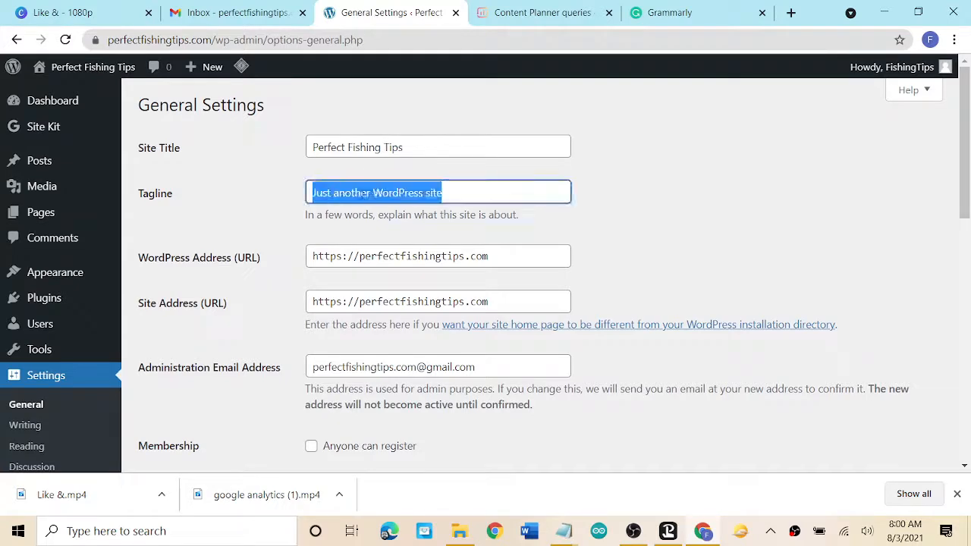
{"action": "type", "text": "F"}
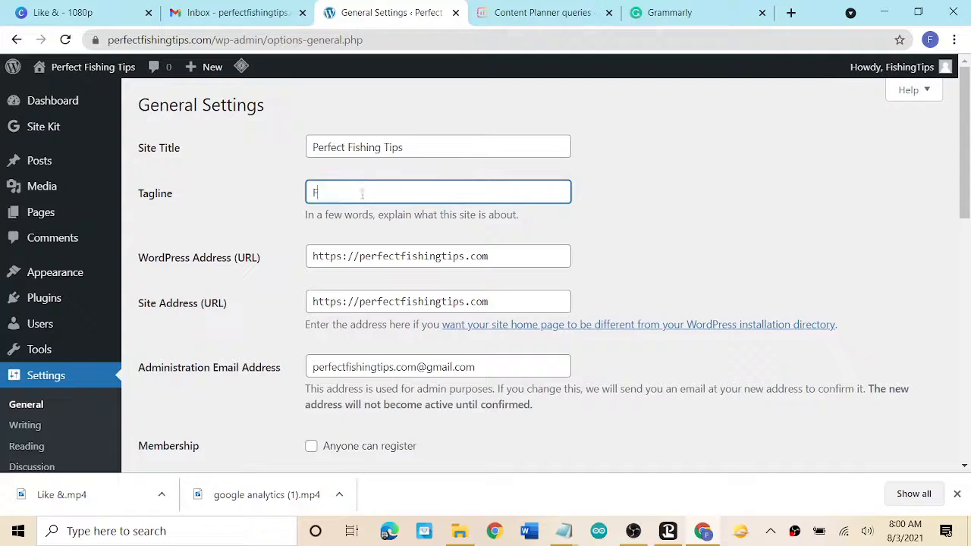
{"action": "type", "text": "ind the best fishing tips"}
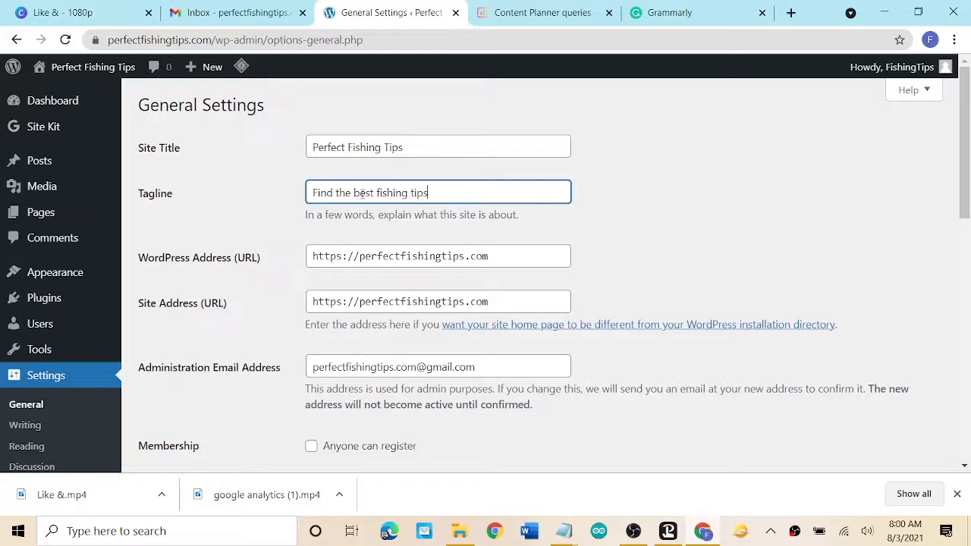
{"action": "type", "text": " and tricks right here!"}
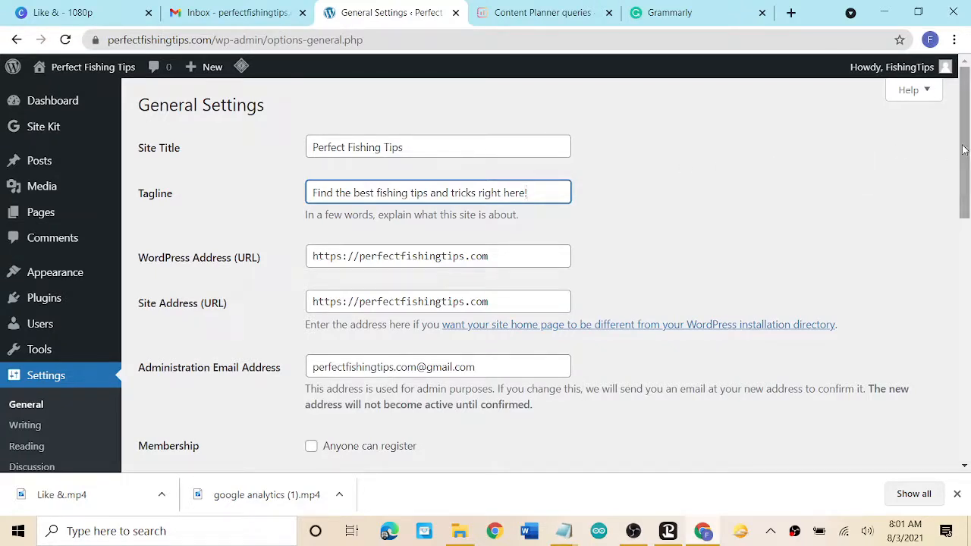
Review the remaining general settings, set the week to start on Sunday, and save the changes.
{"action": "left_click_drag", "start_coordinate": [963, 149], "coordinate": [968, 226]}
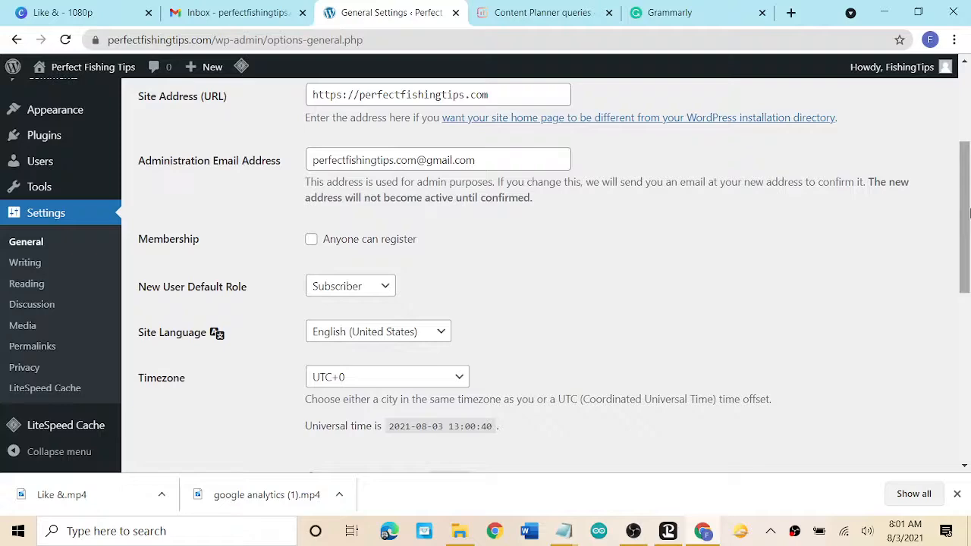
{"action": "left_click_drag", "start_coordinate": [968, 213], "coordinate": [966, 251]}
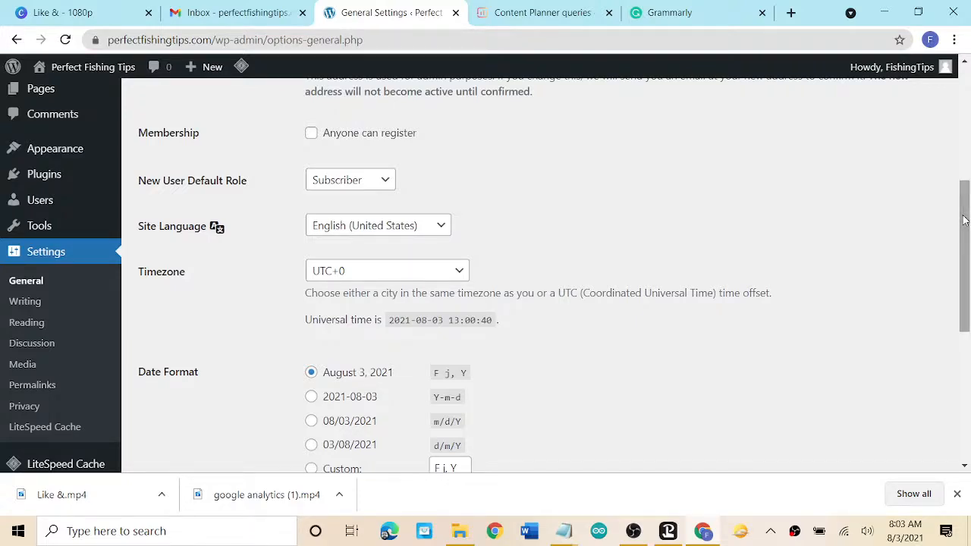
{"action": "left_click_drag", "start_coordinate": [964, 220], "coordinate": [966, 232]}
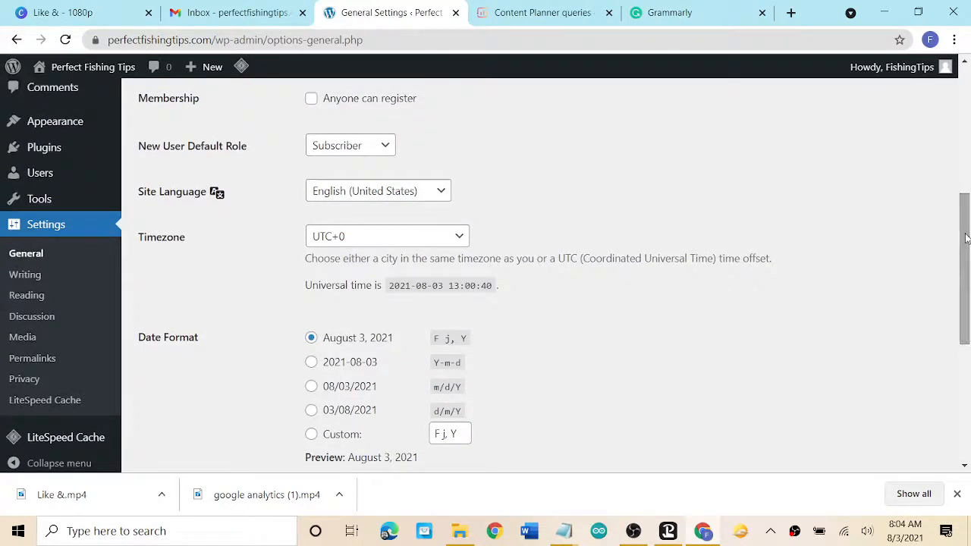
{"action": "left_click_drag", "start_coordinate": [967, 248], "coordinate": [967, 248]}
{"action": "left_click_drag", "start_coordinate": [966, 258], "coordinate": [968, 336]}
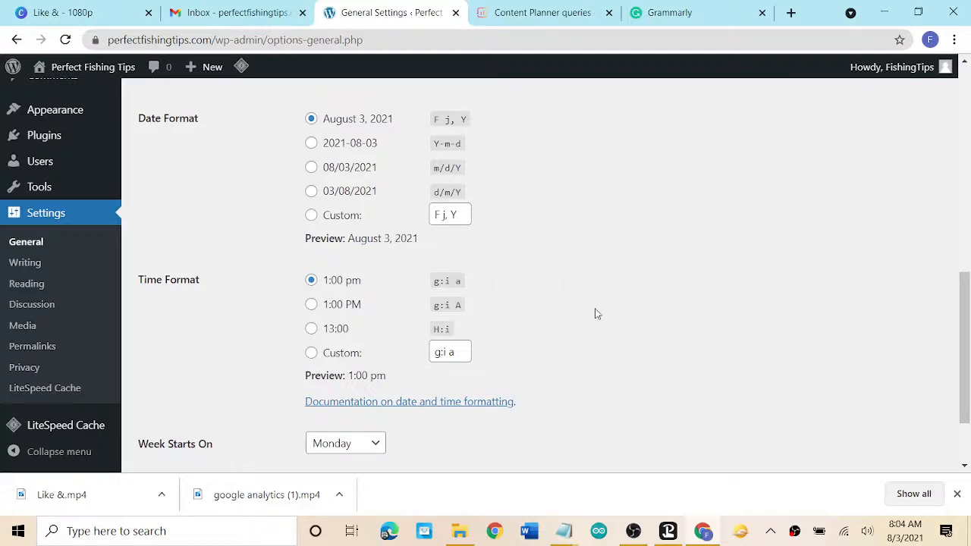
{"action": "scroll", "coordinate": [595, 313], "scroll_direction": "down", "scroll_amount": 1}
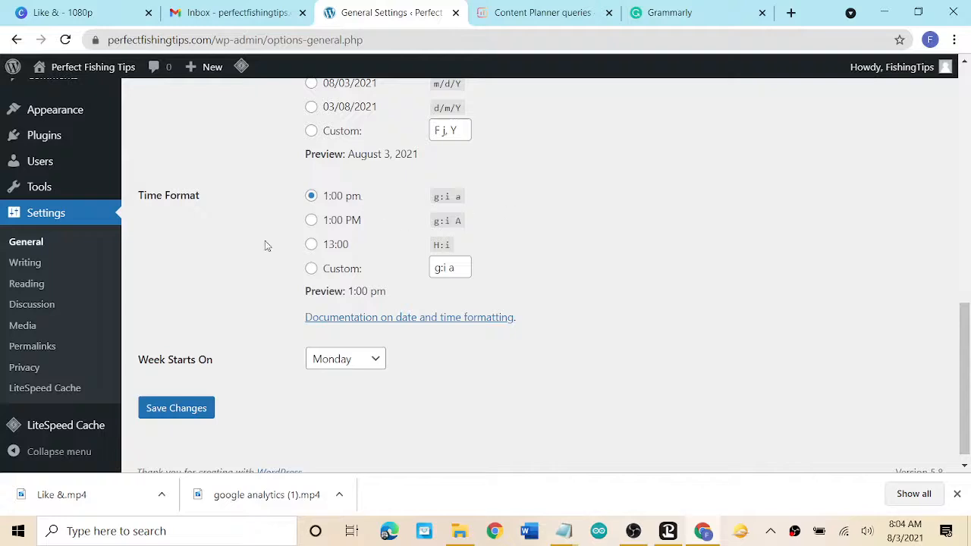
{"action": "left_click", "coordinate": [331, 367]}
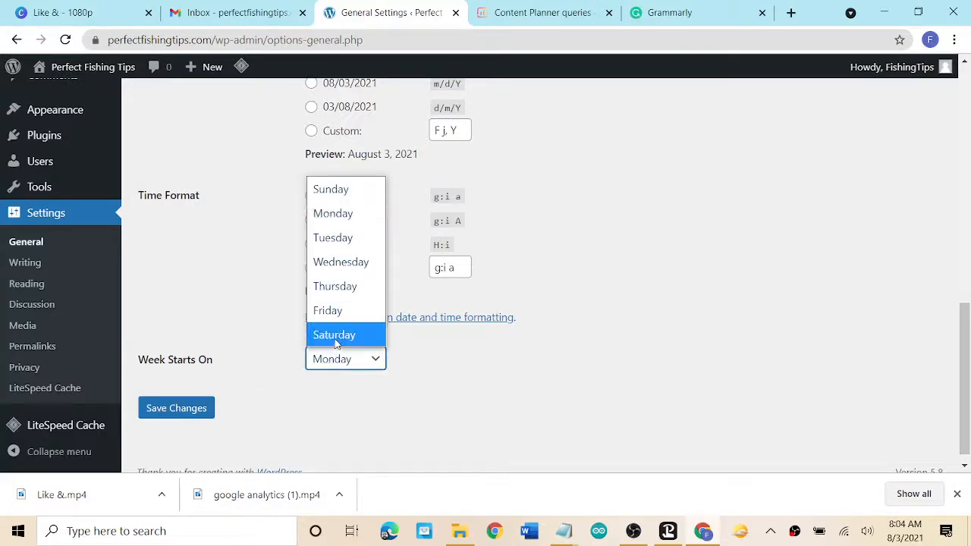
{"action": "left_click", "coordinate": [353, 191]}
{"action": "left_click", "coordinate": [615, 262]}
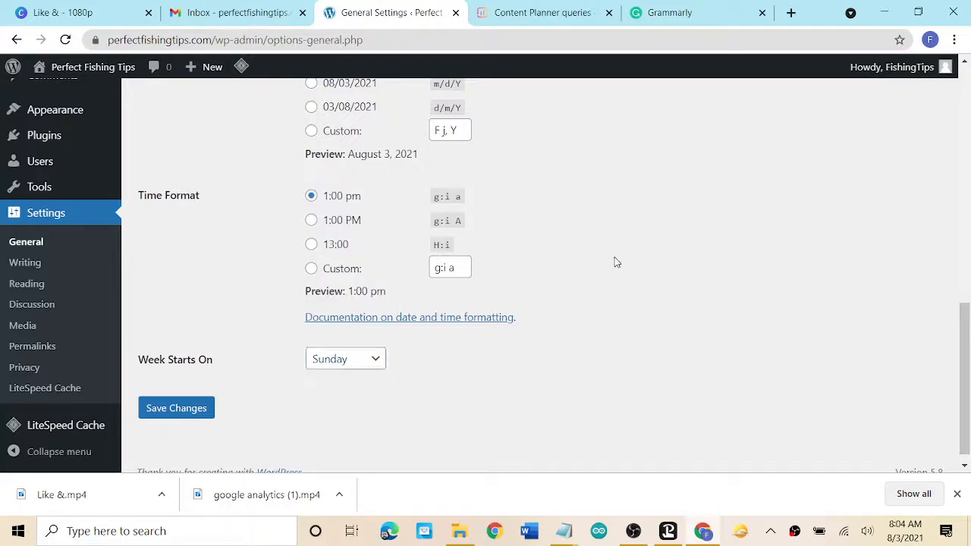
{"action": "scroll", "coordinate": [616, 262], "scroll_direction": "down", "scroll_amount": 1}
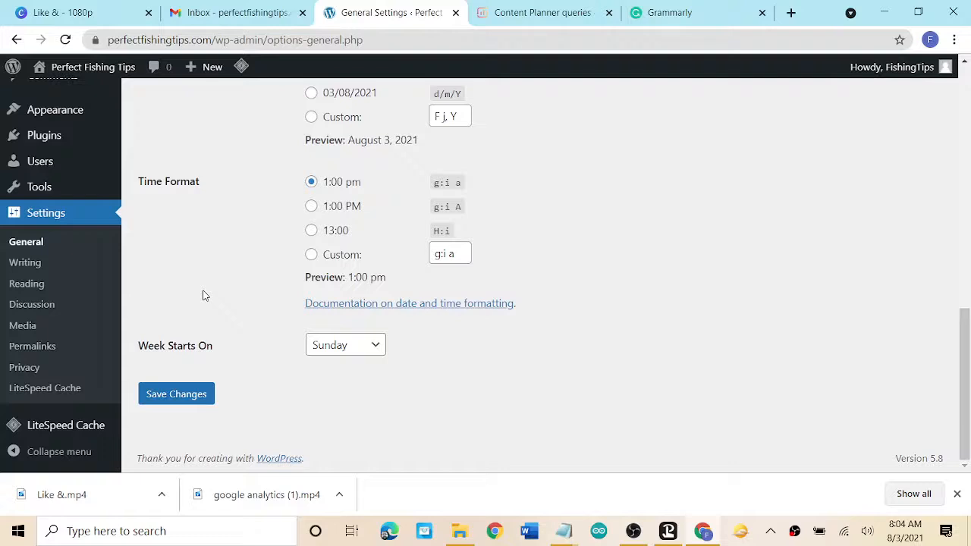
{"action": "left_click", "coordinate": [176, 394]}
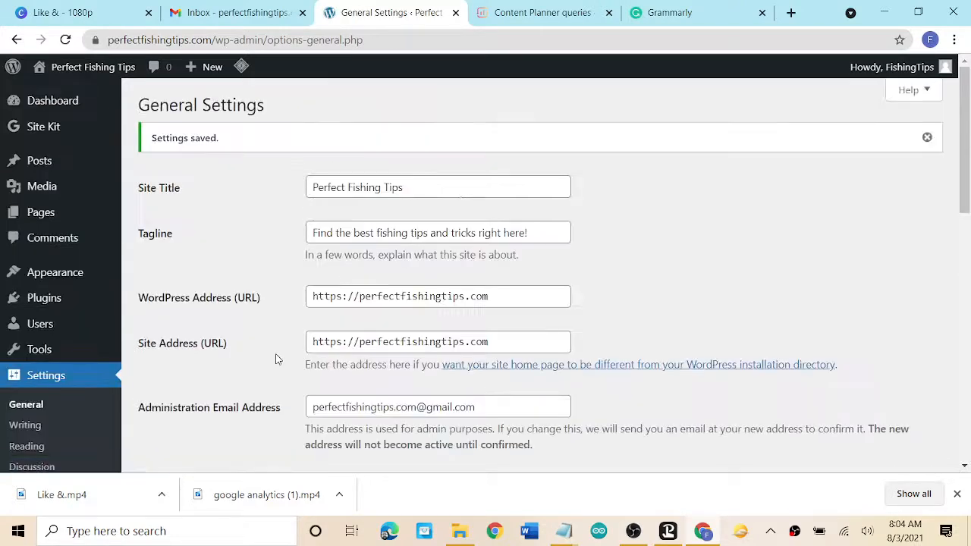
{"action": "scroll", "coordinate": [257, 301], "scroll_direction": "down", "scroll_amount": 2}
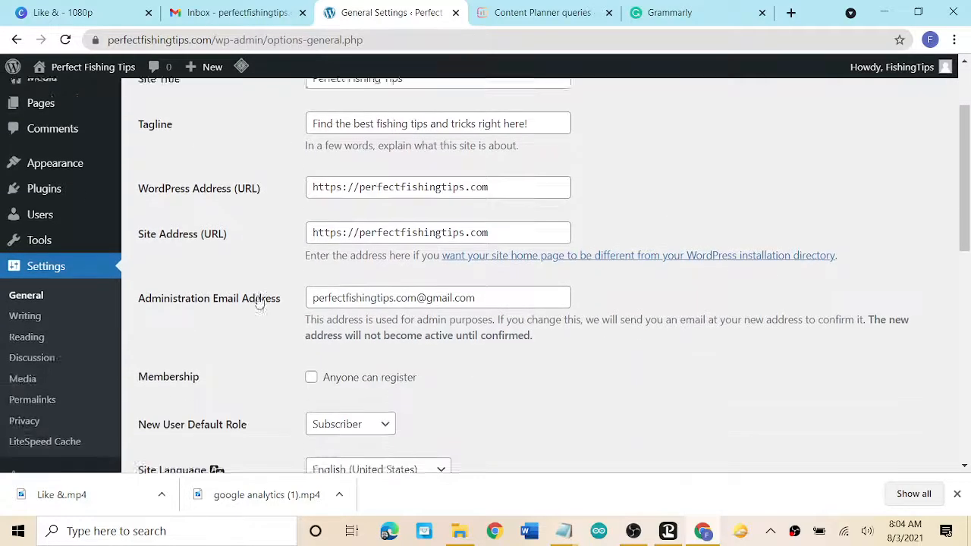
{"action": "scroll", "coordinate": [258, 301], "scroll_direction": "down", "scroll_amount": 6}
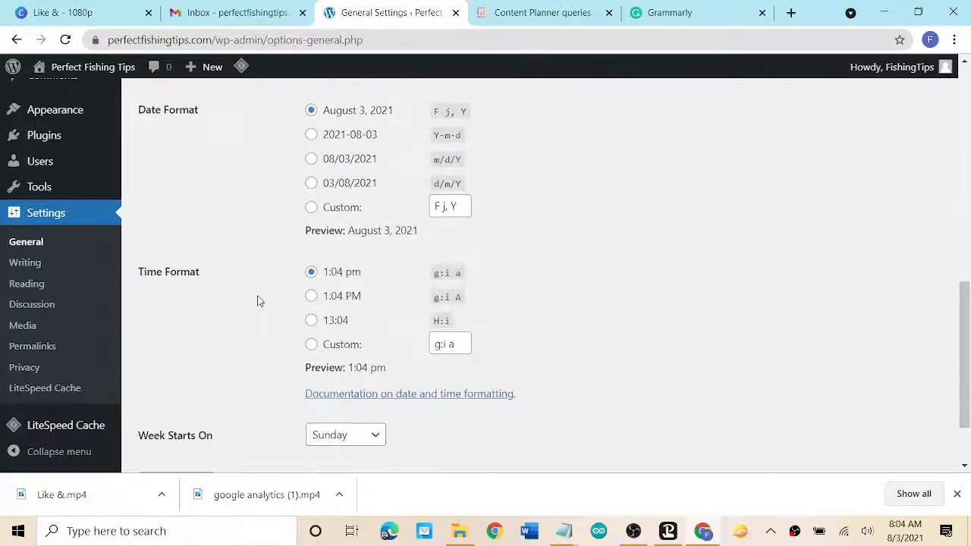
{"action": "scroll", "coordinate": [257, 301], "scroll_direction": "down", "scroll_amount": 1}
{"action": "scroll", "coordinate": [258, 301], "scroll_direction": "up", "scroll_amount": 2}
{"action": "scroll", "coordinate": [258, 301], "scroll_direction": "down", "scroll_amount": 2}
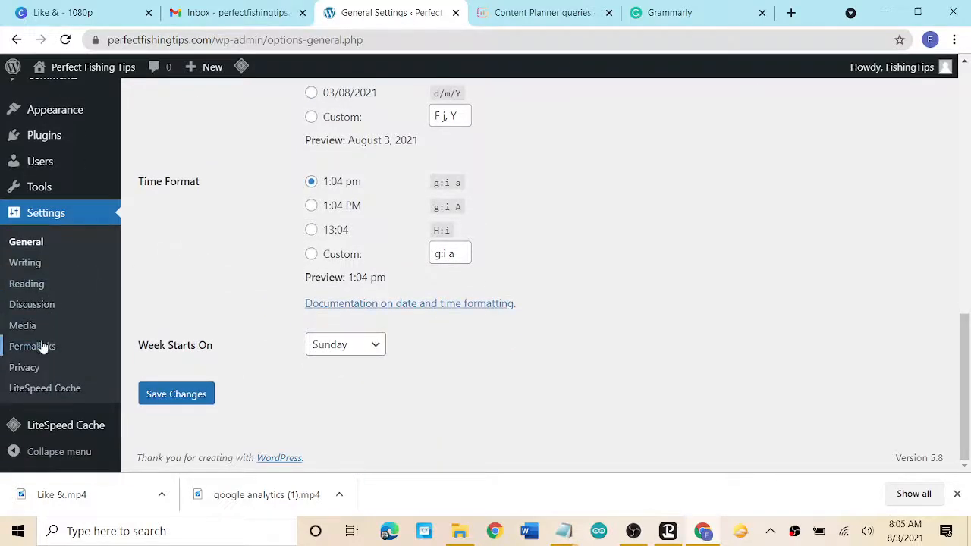
{"action": "mouse_move", "coordinate": [38, 178]}
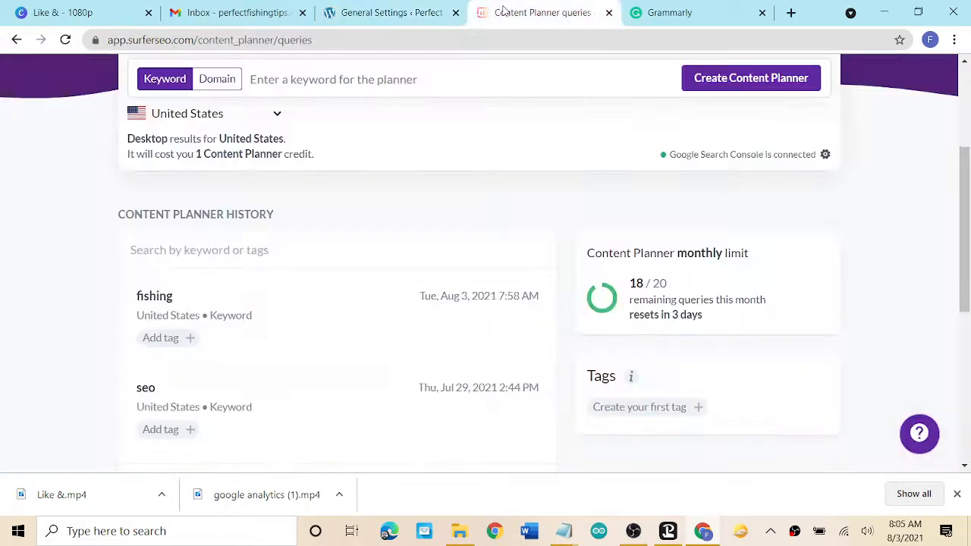
Switch to Surfer's Content Planner, open the fishing query from the history, and dismiss the new-feature introduction.
{"action": "left_click", "coordinate": [503, 11]}
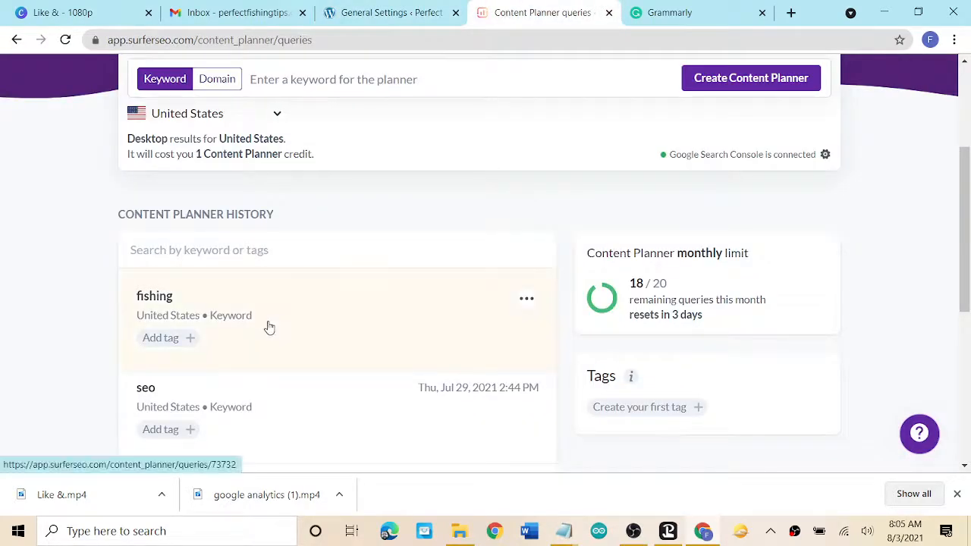
{"action": "left_click", "coordinate": [302, 296]}
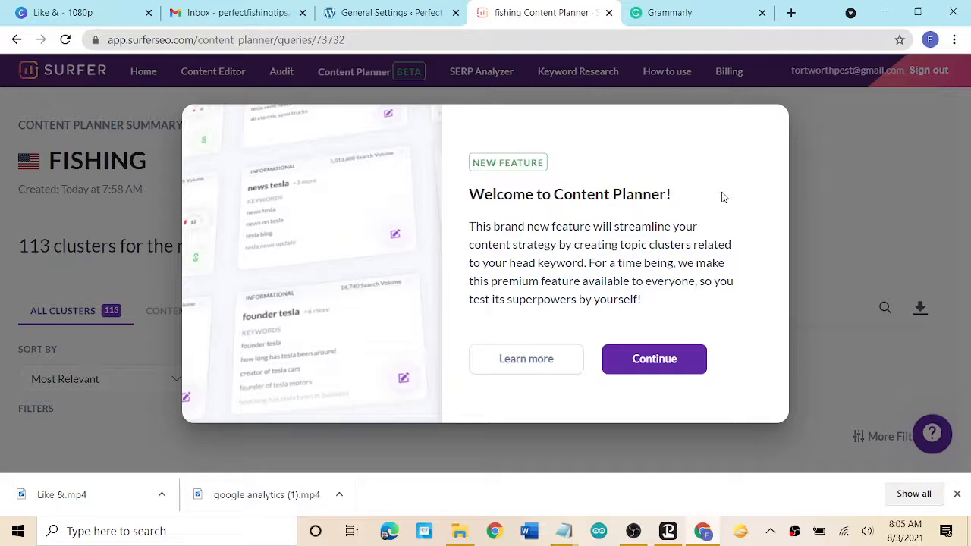
{"action": "left_click", "coordinate": [656, 361]}
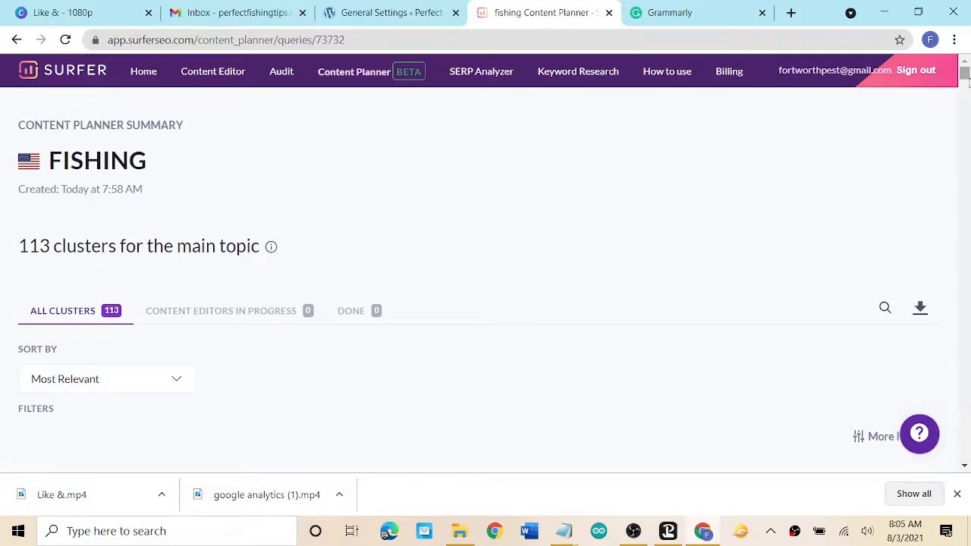
Sort the fishing topic clusters by search volume from high to low and view the leading clusters.
{"action": "left_click_drag", "start_coordinate": [965, 81], "coordinate": [965, 79]}
{"action": "left_click_drag", "start_coordinate": [964, 77], "coordinate": [967, 80]}
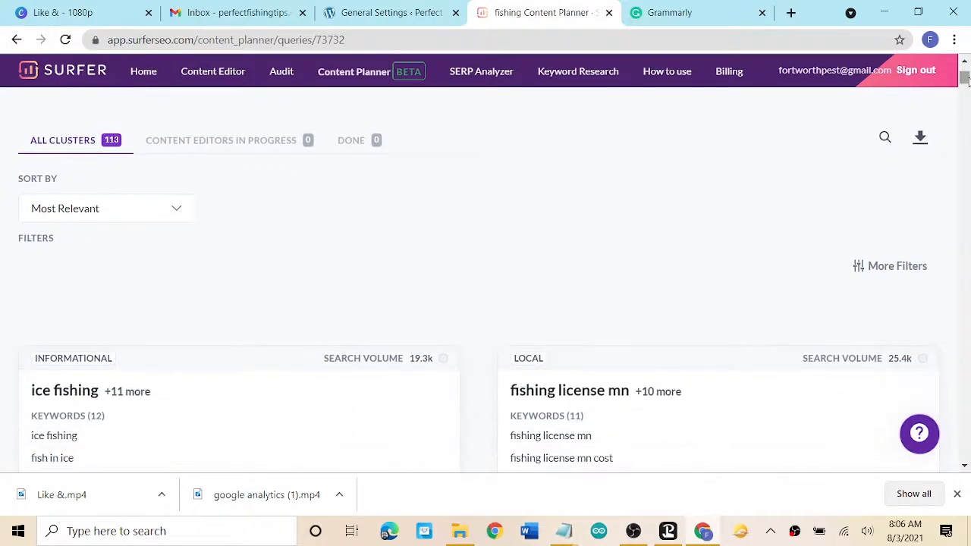
{"action": "left_click", "coordinate": [168, 215]}
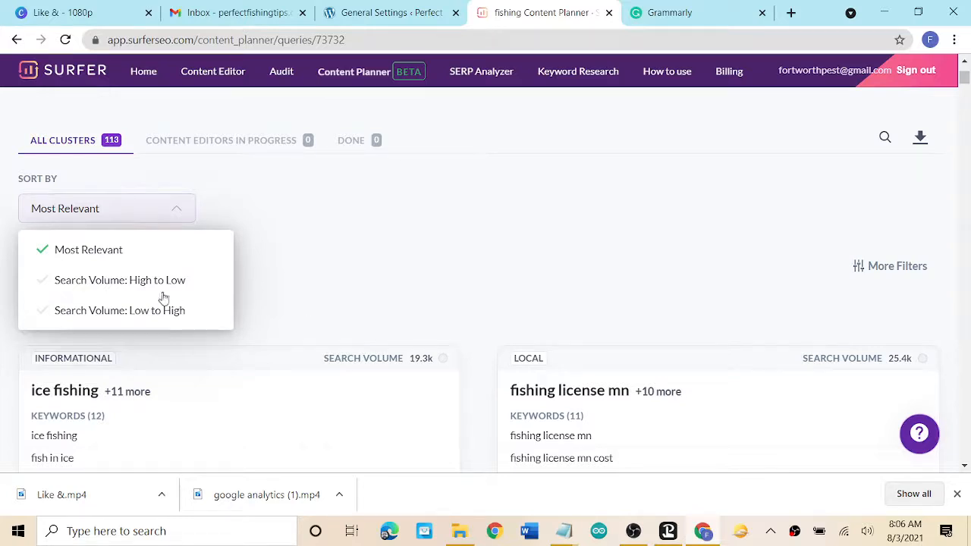
{"action": "left_click", "coordinate": [131, 282]}
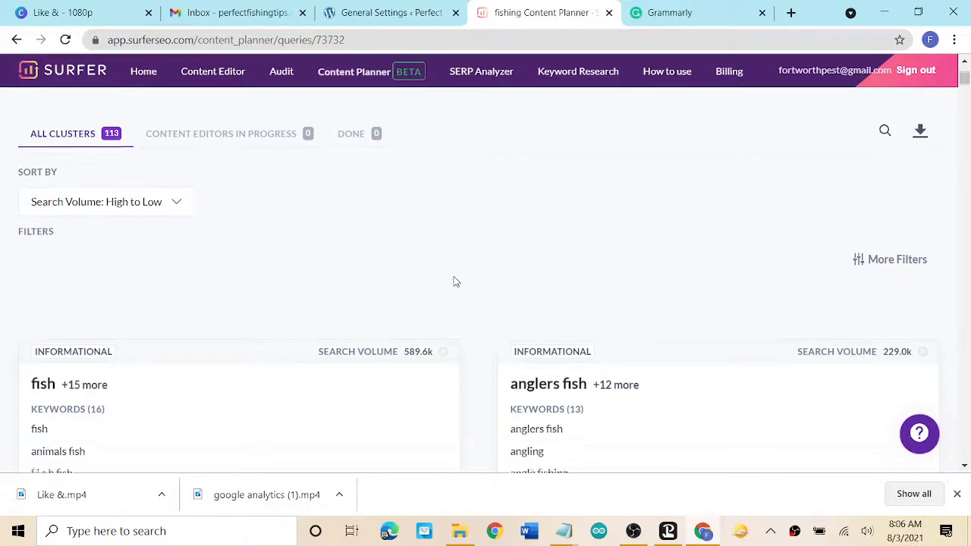
{"action": "scroll", "coordinate": [452, 282], "scroll_direction": "down", "scroll_amount": 2}
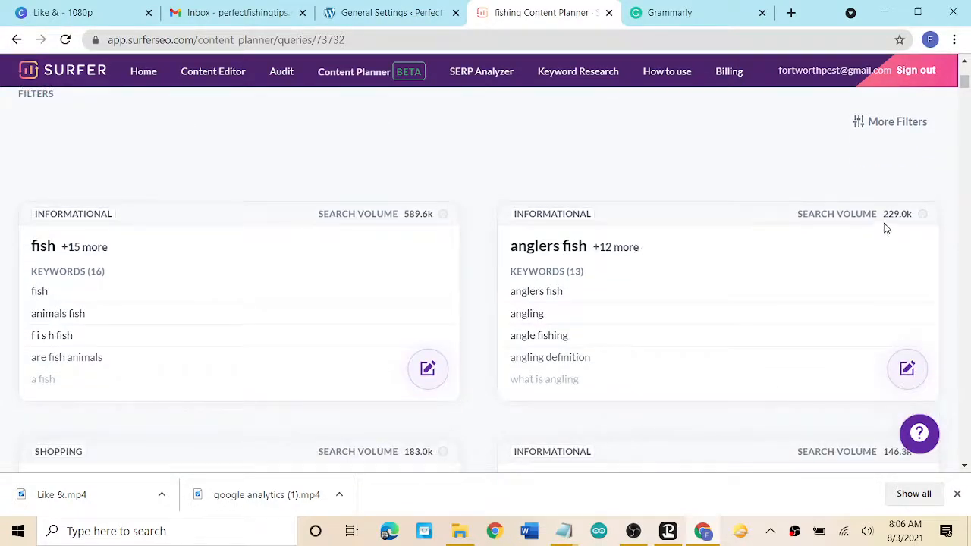
Examine the highest-volume fishing clusters and their keywords for possible site categories.
{"action": "scroll", "coordinate": [472, 146], "scroll_direction": "down", "scroll_amount": 2}
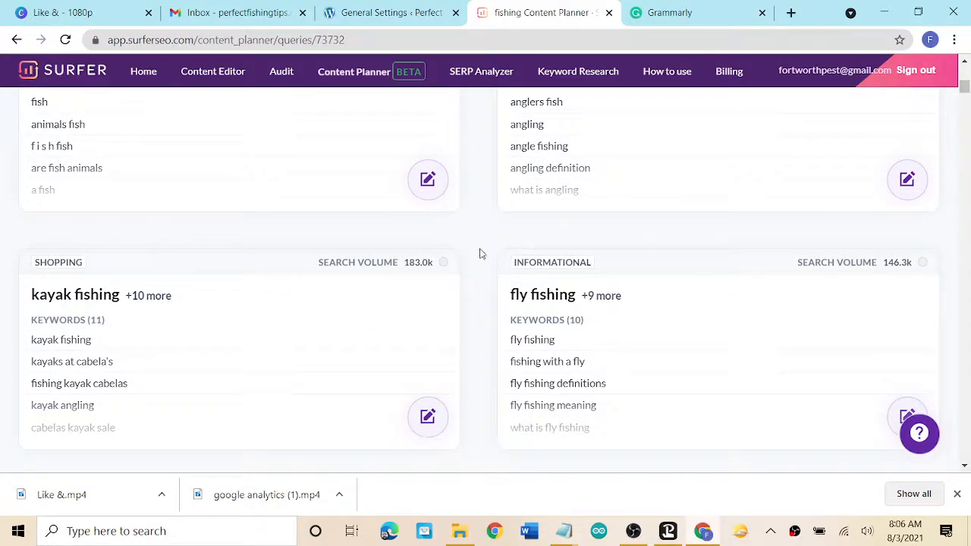
{"action": "scroll", "coordinate": [477, 255], "scroll_direction": "down", "scroll_amount": 3}
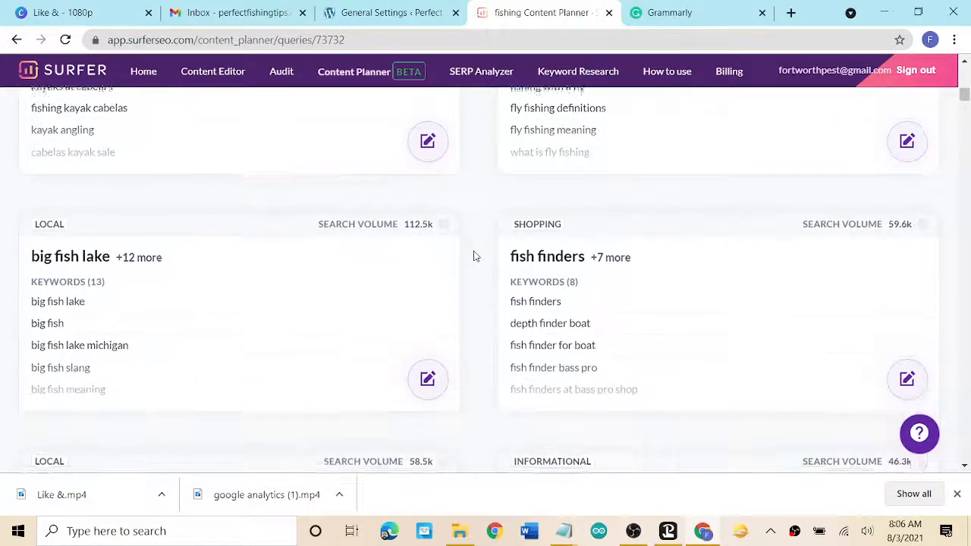
{"action": "scroll", "coordinate": [475, 256], "scroll_direction": "down", "scroll_amount": 3}
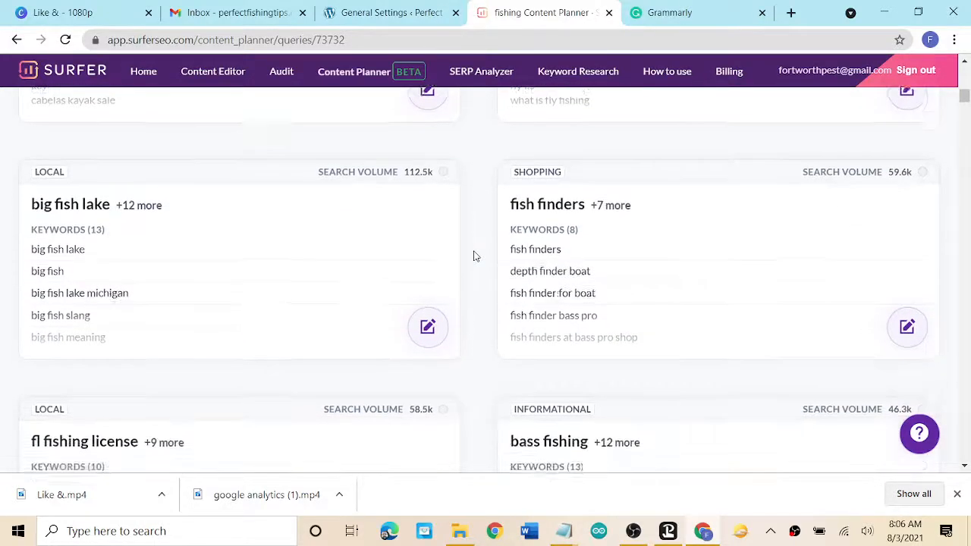
{"action": "scroll", "coordinate": [475, 256], "scroll_direction": "up", "scroll_amount": 1}
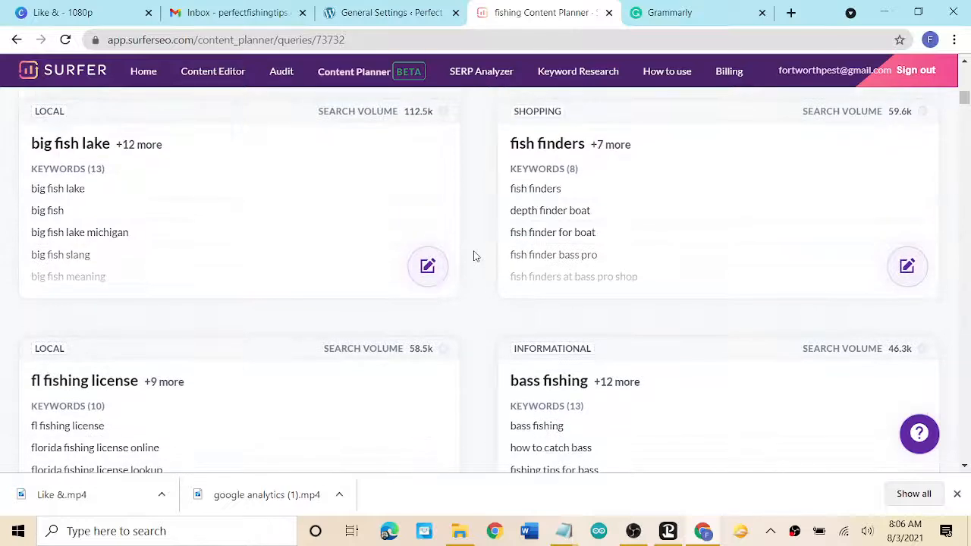
{"action": "scroll", "coordinate": [474, 257], "scroll_direction": "down", "scroll_amount": 2}
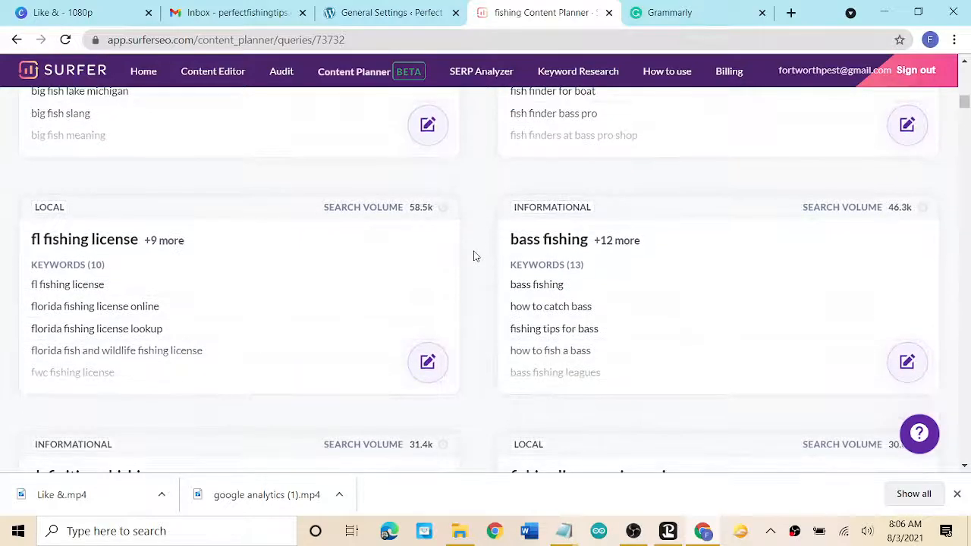
{"action": "scroll", "coordinate": [474, 256], "scroll_direction": "up", "scroll_amount": 8}
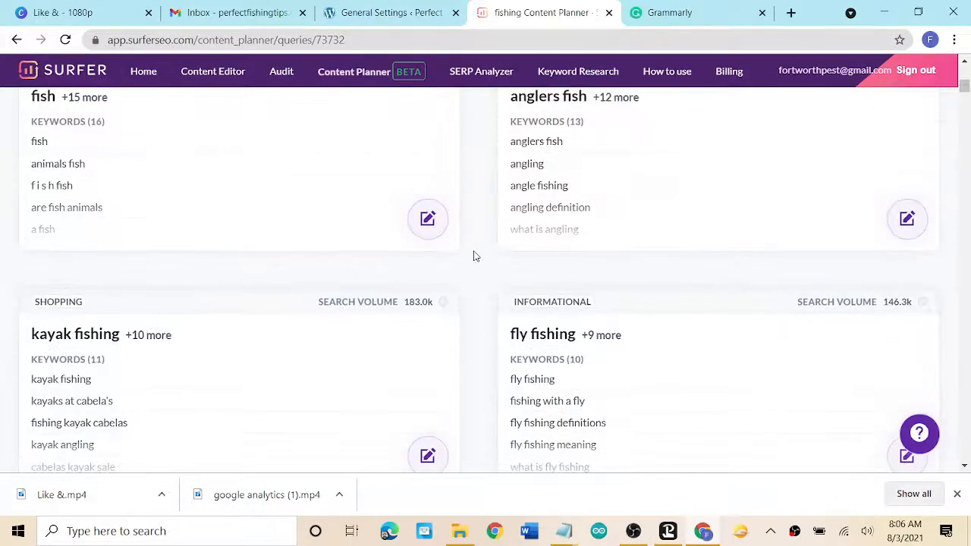
{"action": "scroll", "coordinate": [474, 255], "scroll_direction": "up", "scroll_amount": 5}
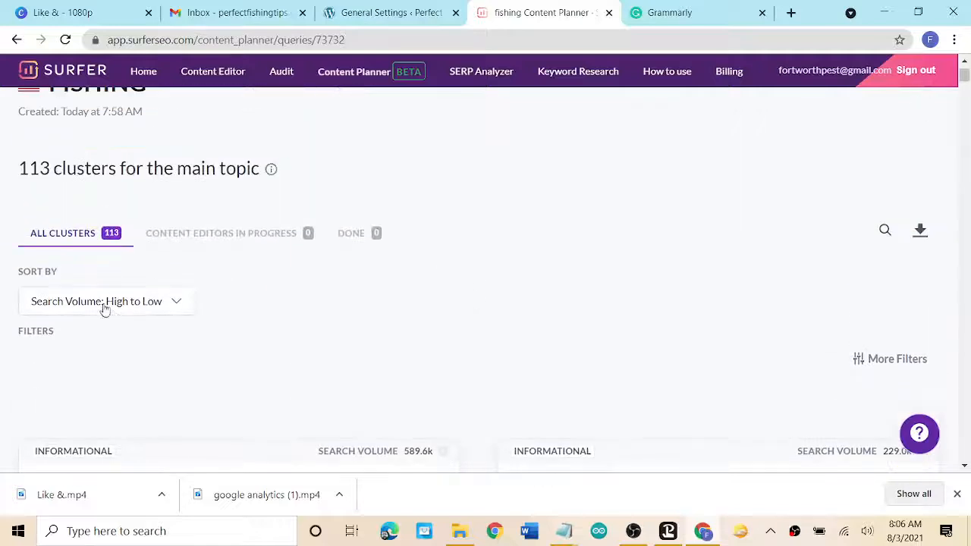
Sort the fishing clusters by most relevant and review the leading topics with their keywords and search volumes.
{"action": "left_click", "coordinate": [112, 314]}
{"action": "left_click", "coordinate": [132, 344]}
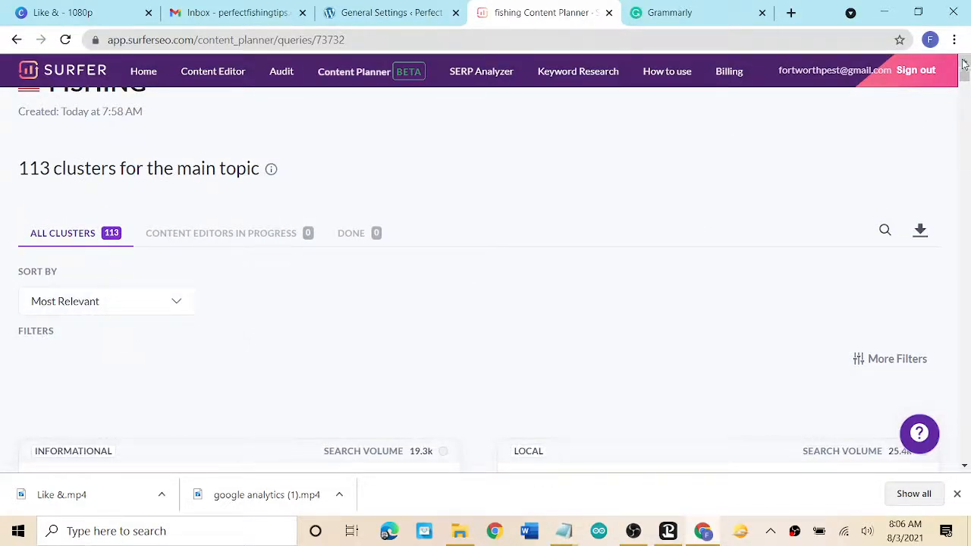
{"action": "left_click_drag", "start_coordinate": [965, 76], "coordinate": [965, 85]}
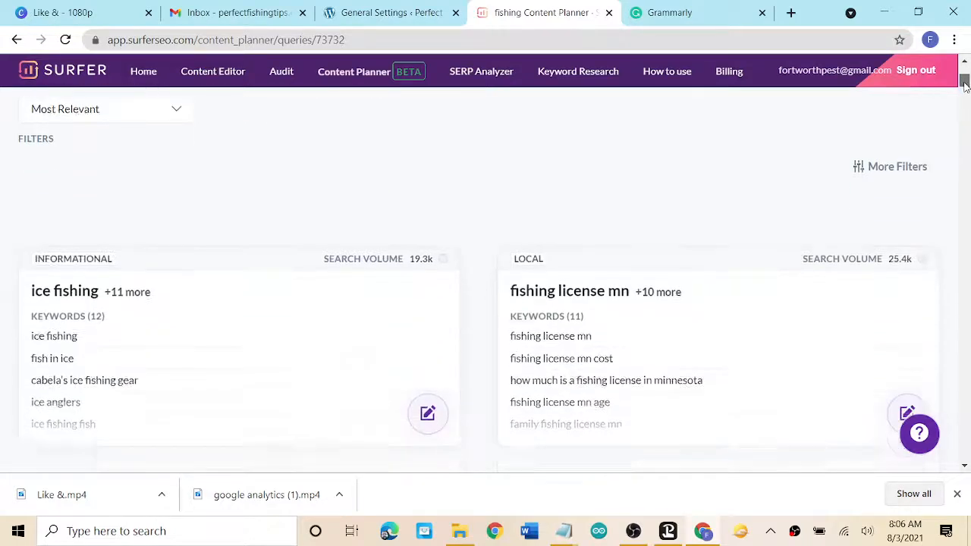
{"action": "scroll", "coordinate": [964, 85], "scroll_direction": "down", "scroll_amount": 1}
{"action": "scroll", "coordinate": [964, 86], "scroll_direction": "down", "scroll_amount": 1}
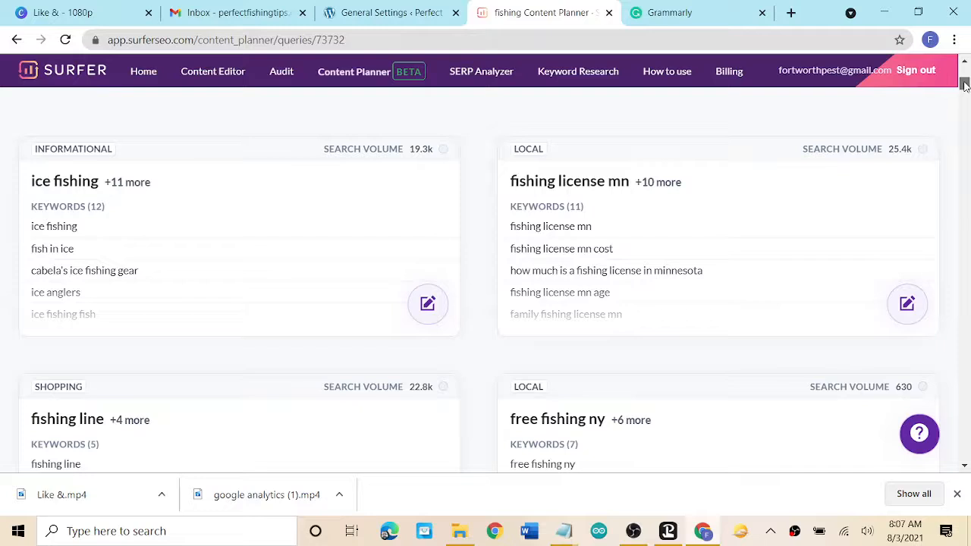
{"action": "left_click_drag", "start_coordinate": [964, 86], "coordinate": [964, 89]}
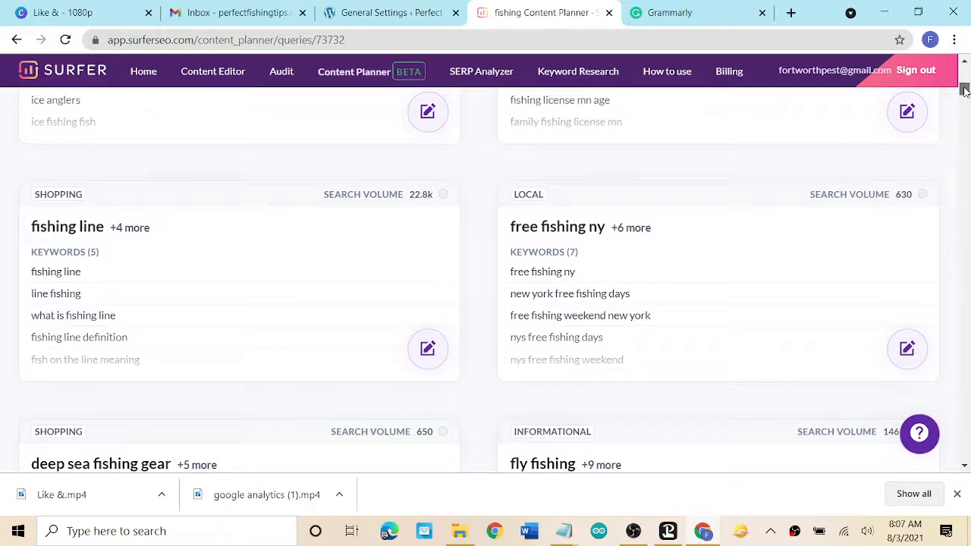
{"action": "left_click_drag", "start_coordinate": [965, 89], "coordinate": [965, 104]}
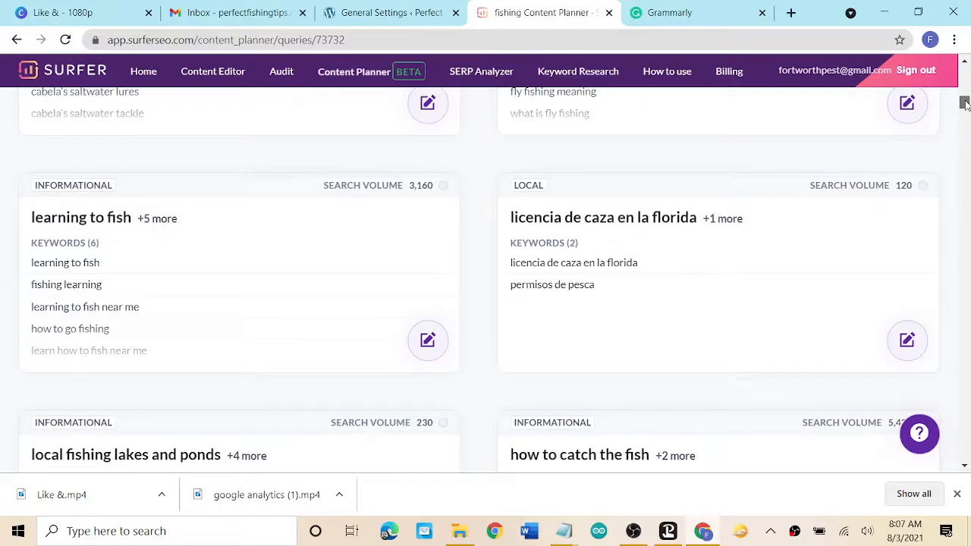
Examine the clusters further down the relevance-sorted list for possible post topics.
{"action": "left_click_drag", "start_coordinate": [964, 104], "coordinate": [965, 130]}
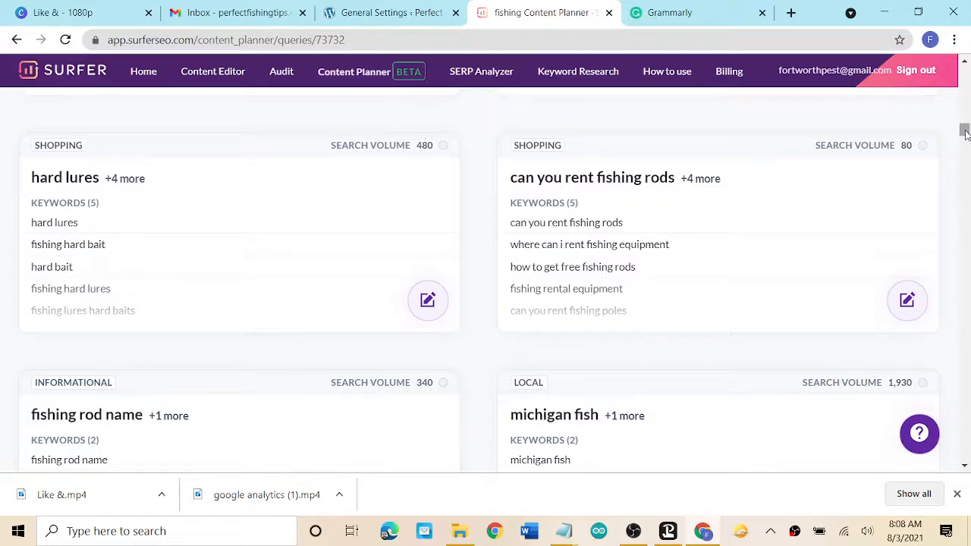
{"action": "left_click_drag", "start_coordinate": [965, 135], "coordinate": [966, 137]}
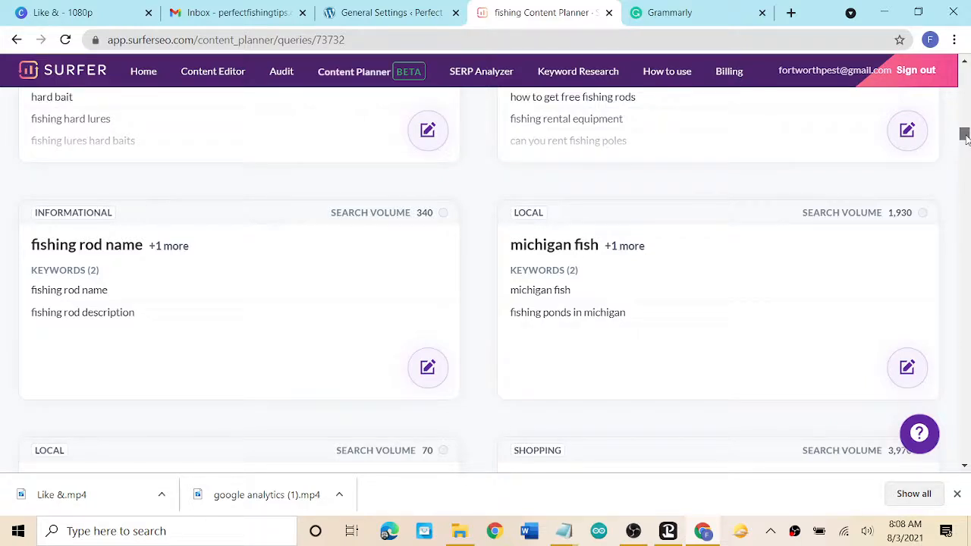
{"action": "left_click_drag", "start_coordinate": [965, 135], "coordinate": [966, 146]}
{"action": "left_click_drag", "start_coordinate": [966, 147], "coordinate": [966, 229]}
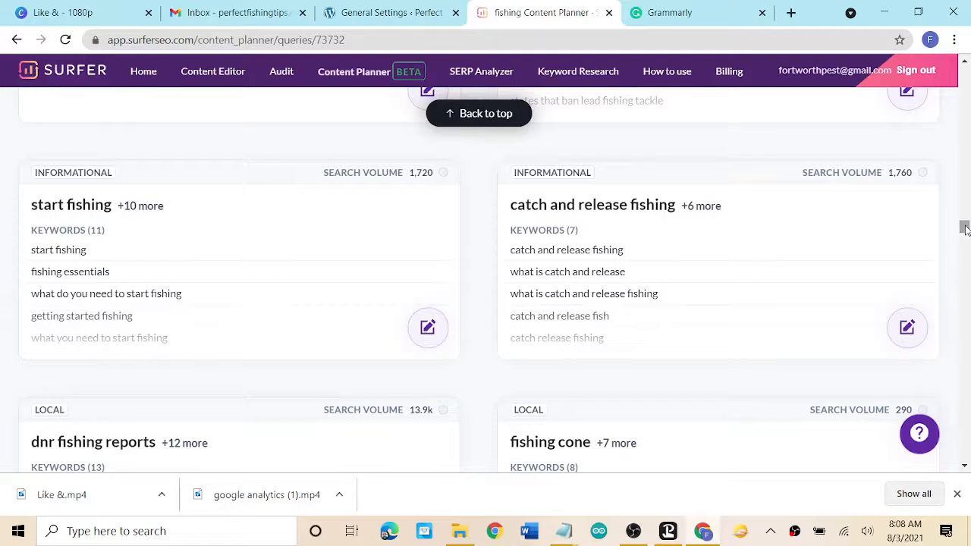
{"action": "left_click_drag", "start_coordinate": [965, 227], "coordinate": [965, 233]}
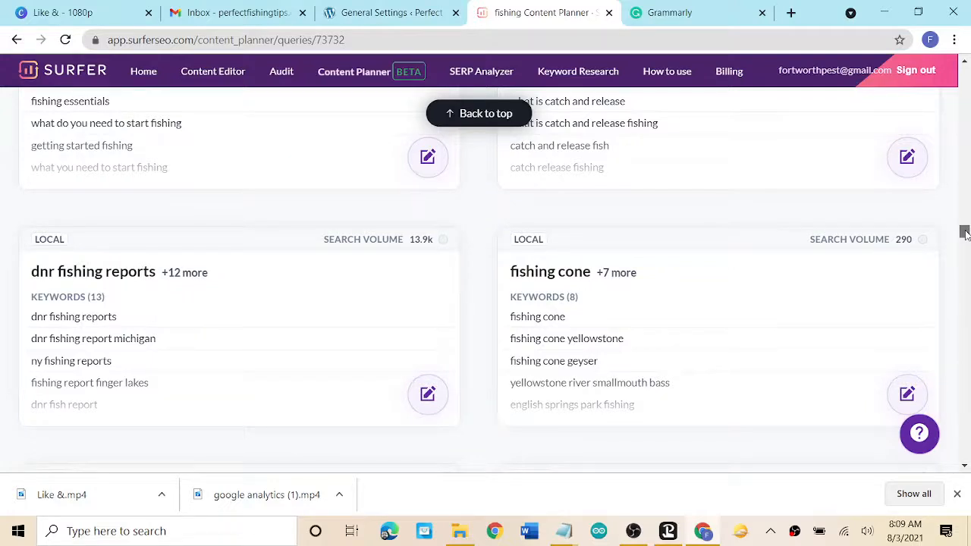
{"action": "left_click_drag", "start_coordinate": [965, 233], "coordinate": [965, 235]}
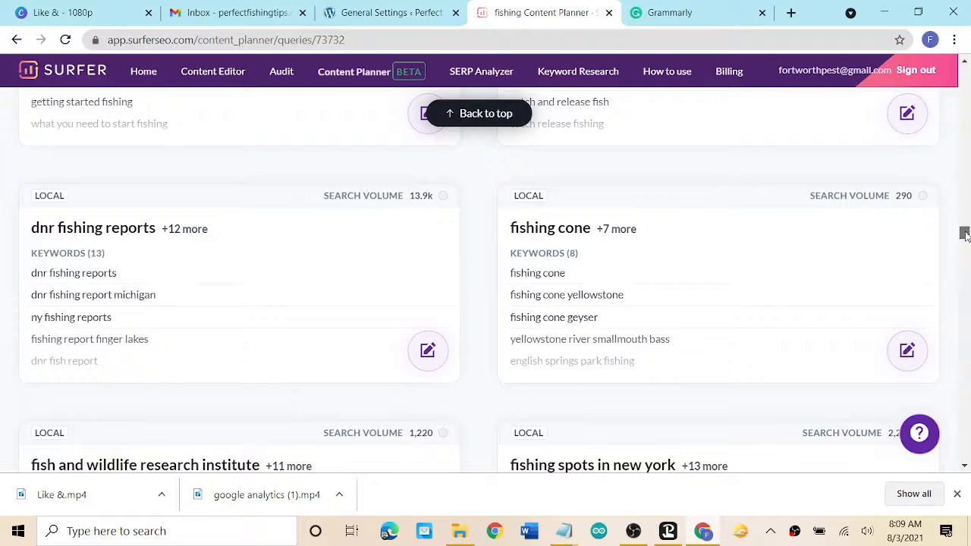
Sort the fishing clusters by search volume from high to low again and return to the planner summary.
{"action": "left_click_drag", "start_coordinate": [964, 235], "coordinate": [965, 77]}
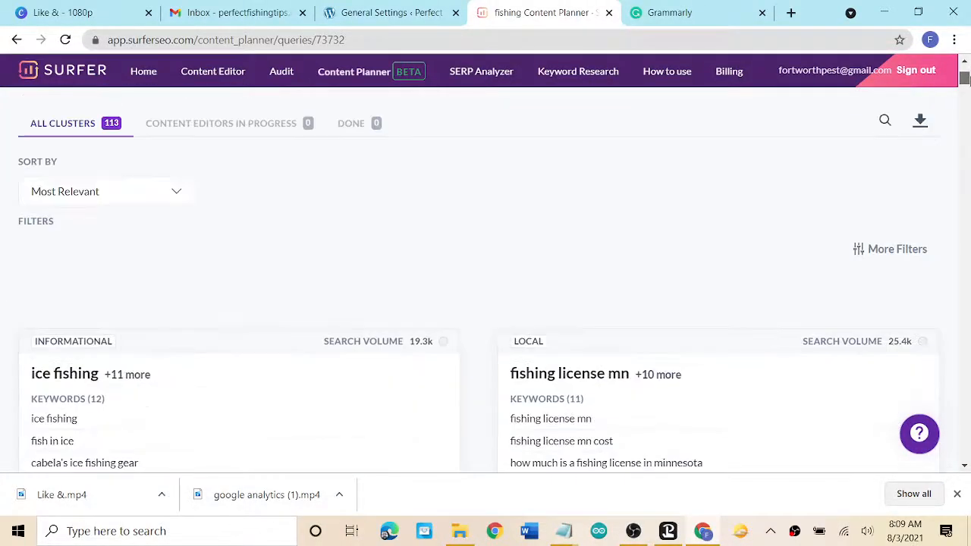
{"action": "left_click", "coordinate": [175, 194]}
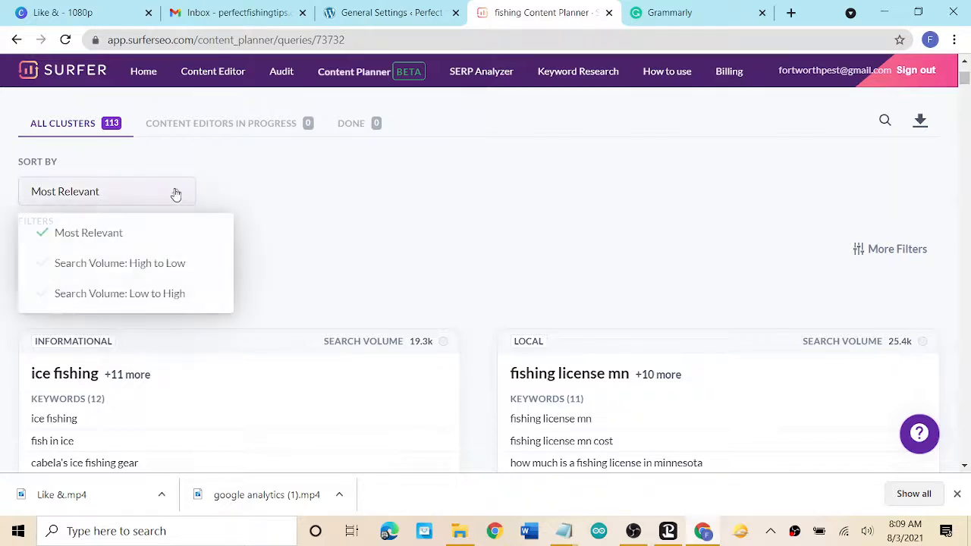
{"action": "left_click", "coordinate": [146, 266]}
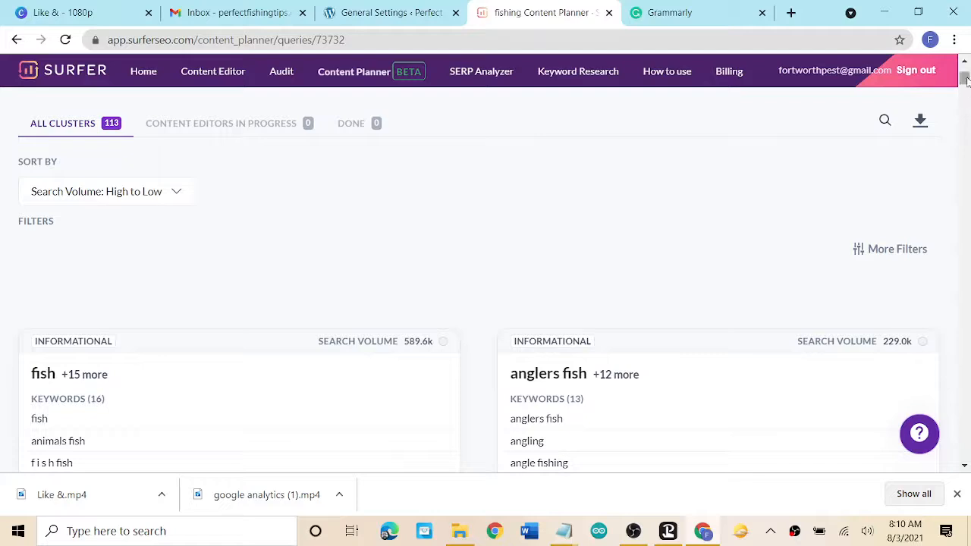
{"action": "mouse_move", "coordinate": [965, 78]}
{"action": "left_mouse_down"}
{"action": "mouse_move", "coordinate": [967, 122]}
{"action": "mouse_move", "coordinate": [964, 70]}
{"action": "left_mouse_up"}
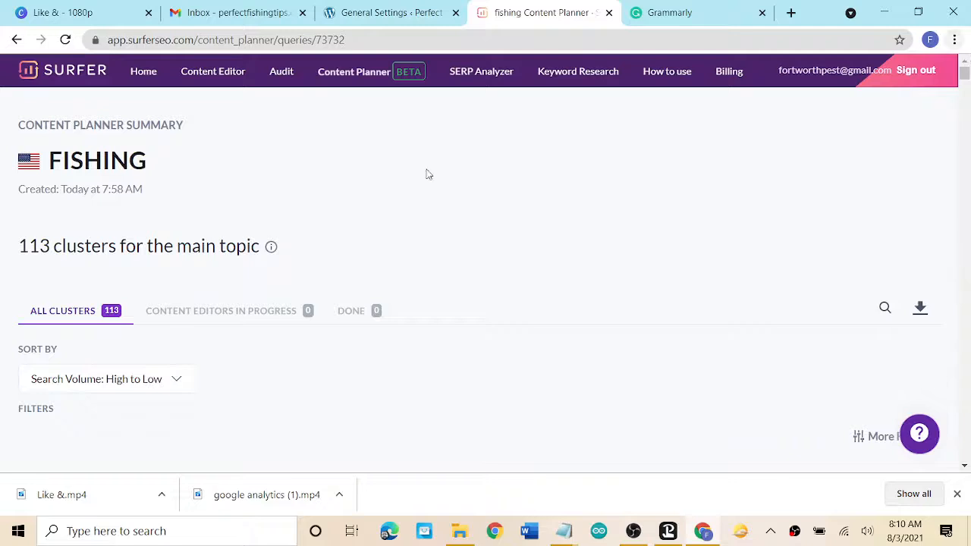
Return to the Content Planner overview and review the query history and monthly query limit.
{"action": "left_click", "coordinate": [354, 74]}
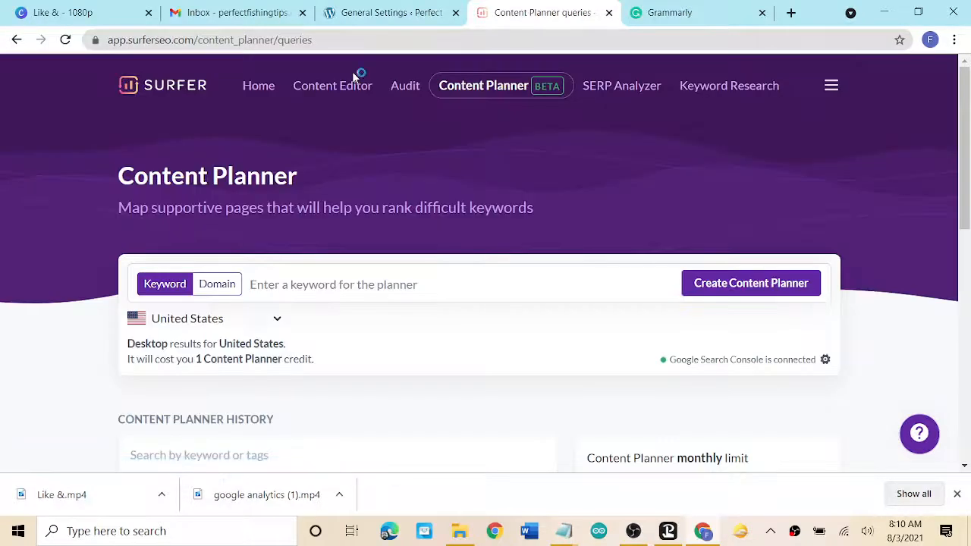
{"action": "scroll", "coordinate": [445, 204], "scroll_direction": "down", "scroll_amount": 3}
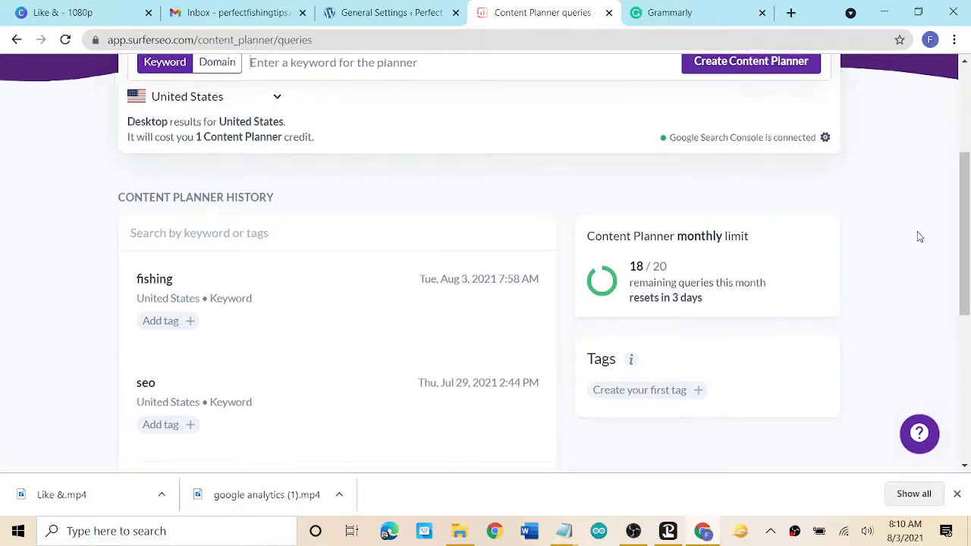
{"action": "scroll", "coordinate": [919, 237], "scroll_direction": "down", "scroll_amount": 2}
{"action": "scroll", "coordinate": [918, 238], "scroll_direction": "up", "scroll_amount": 5}
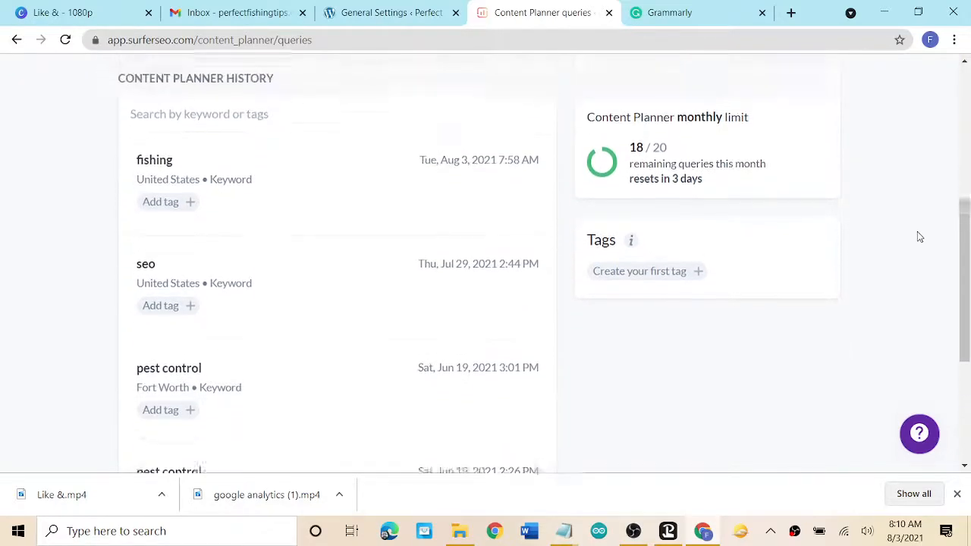
{"action": "scroll", "coordinate": [918, 237], "scroll_direction": "down", "scroll_amount": 2}
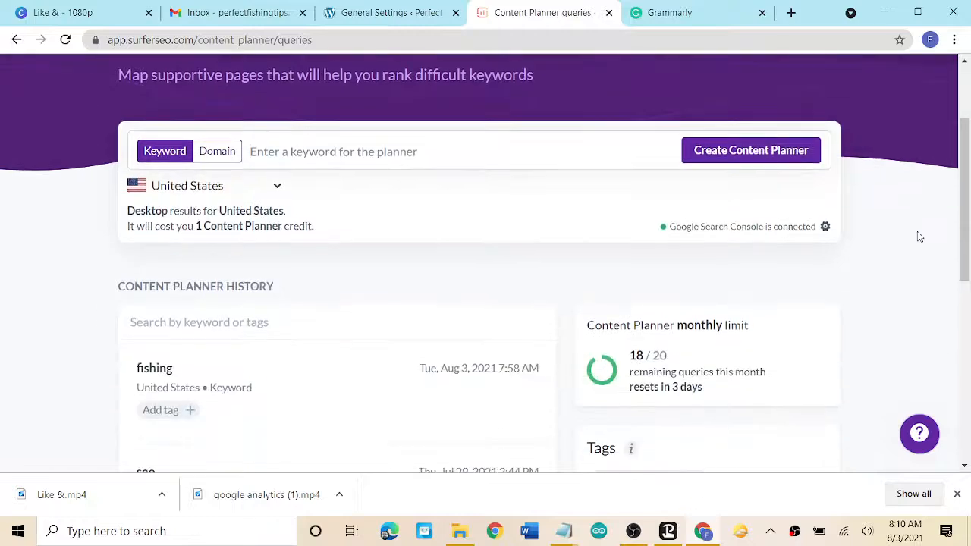
{"action": "scroll", "coordinate": [917, 238], "scroll_direction": "up", "scroll_amount": 3}
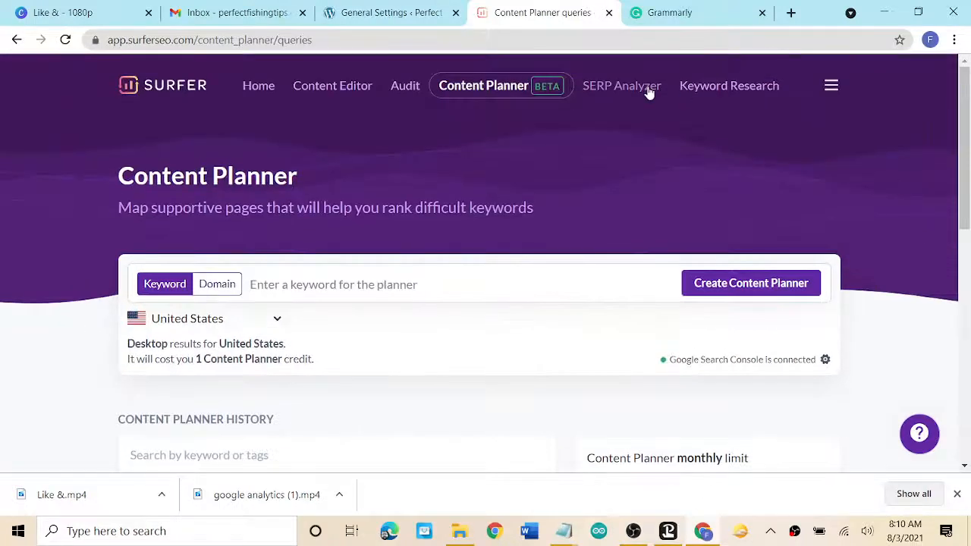
Open Surfer's Content Editor, enter "fishing tips" as the new query's keyword, and check the monthly credit limits.
{"action": "left_click", "coordinate": [334, 85]}
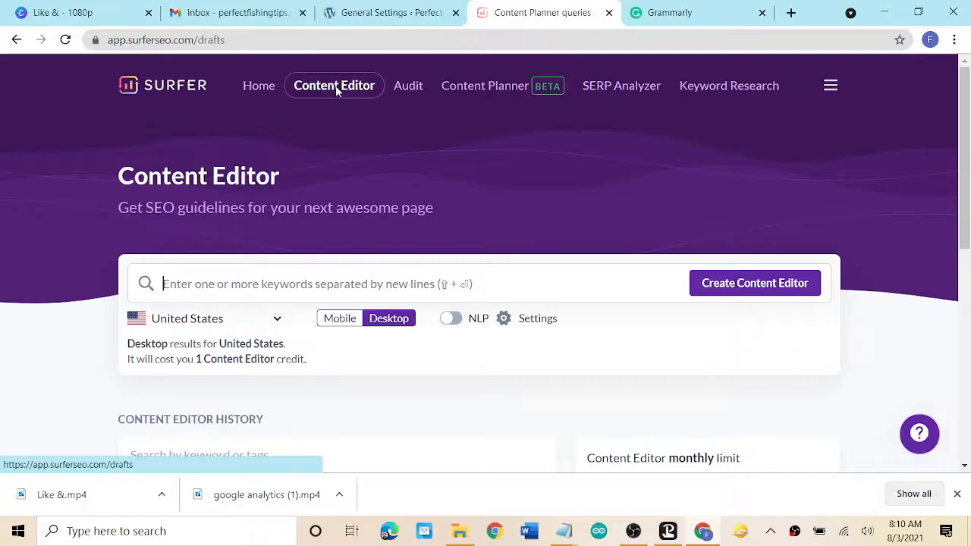
{"action": "scroll", "coordinate": [438, 149], "scroll_direction": "down", "scroll_amount": 3}
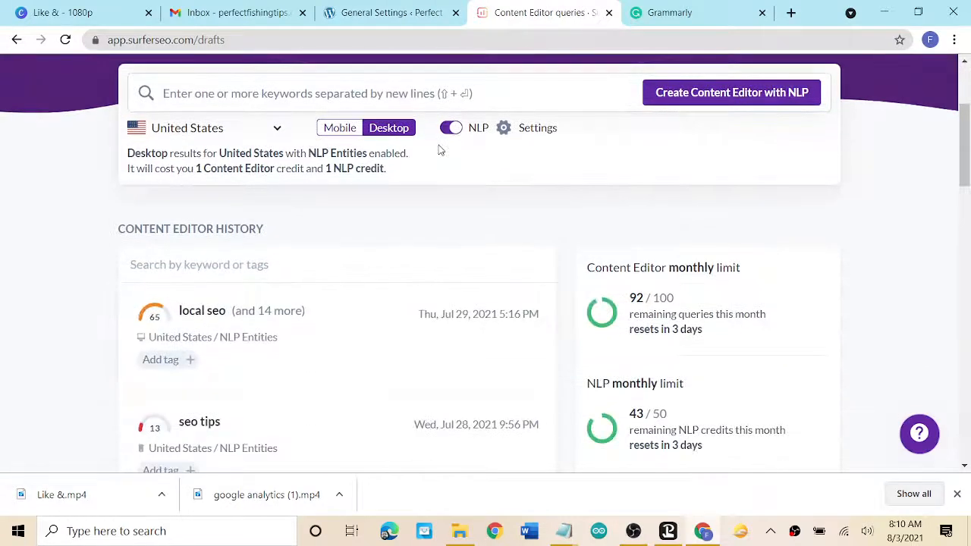
{"action": "scroll", "coordinate": [438, 149], "scroll_direction": "up", "scroll_amount": 2}
{"action": "scroll", "coordinate": [437, 150], "scroll_direction": "up", "scroll_amount": 2}
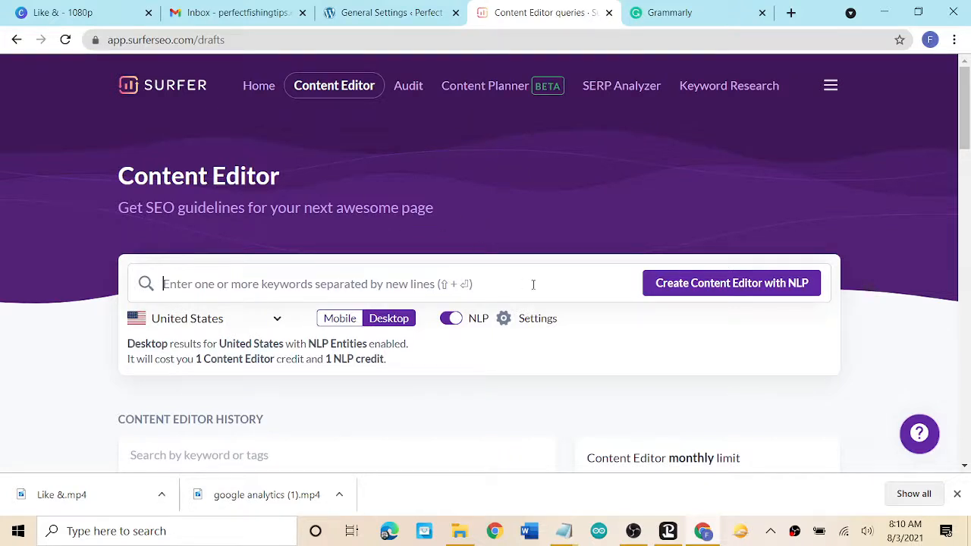
{"action": "type", "text": "fishi"}
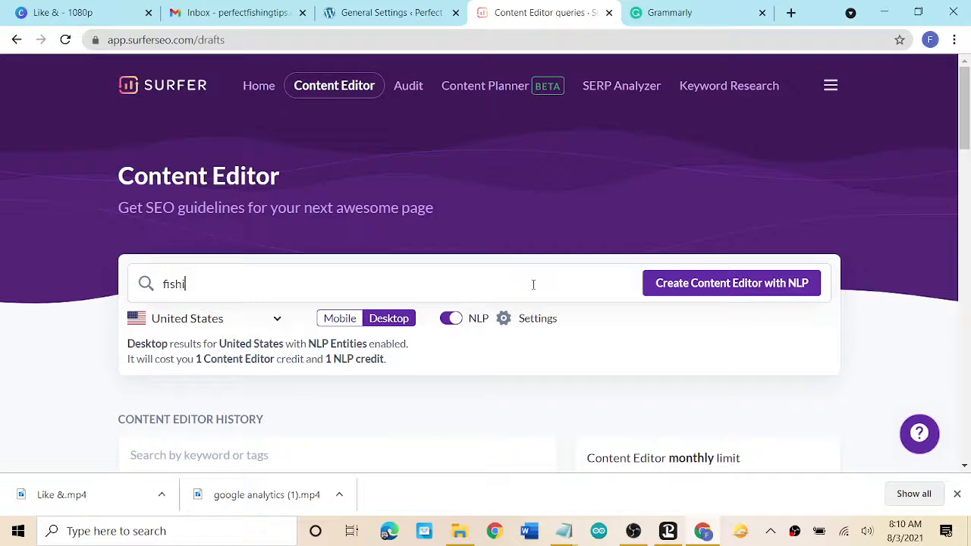
{"action": "type", "text": "ng tips"}
{"action": "scroll", "coordinate": [659, 349], "scroll_direction": "down", "scroll_amount": 3}
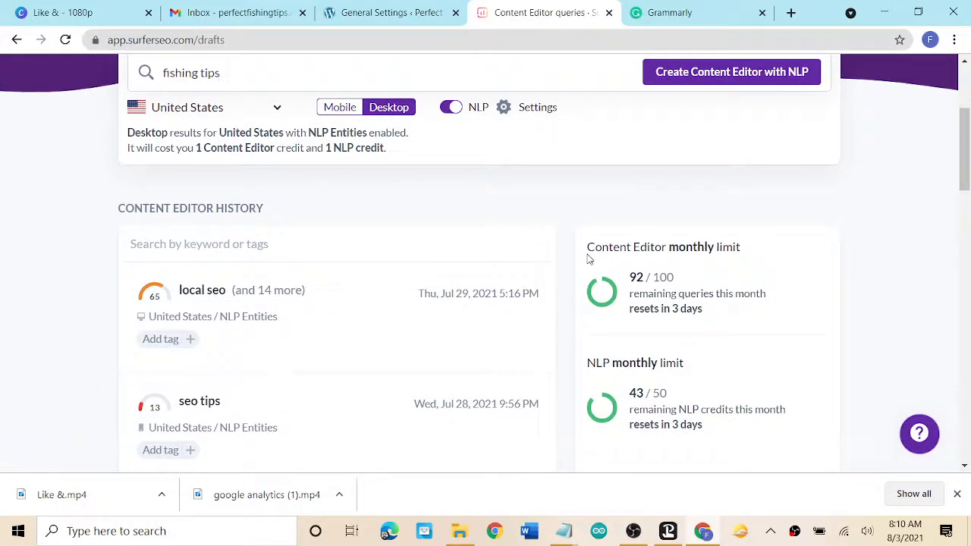
{"action": "scroll", "coordinate": [554, 167], "scroll_direction": "up", "scroll_amount": 2}
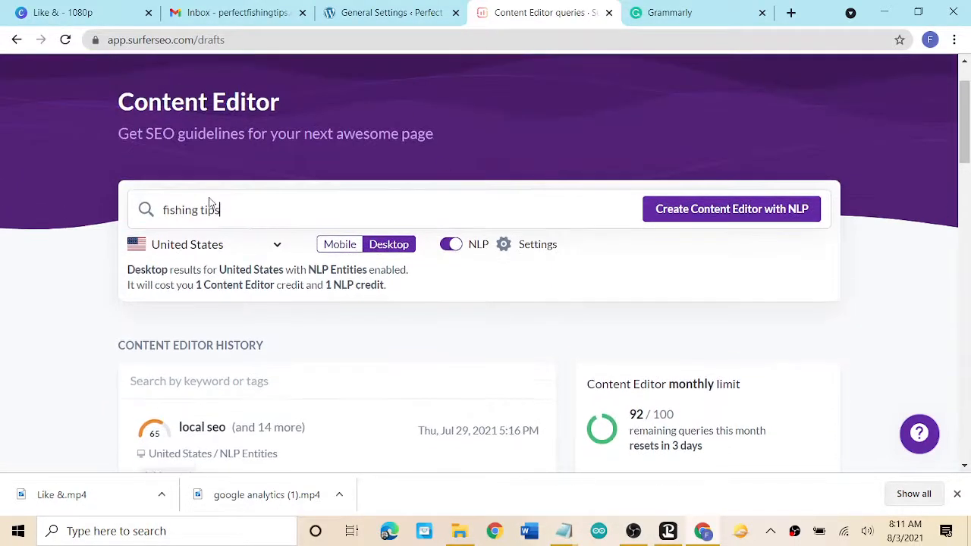
Choose mobile results for the "fishing tips" query and create the content editor with NLP.
{"action": "left_click_drag", "start_coordinate": [400, 246], "coordinate": [340, 247]}
{"action": "left_click", "coordinate": [339, 247]}
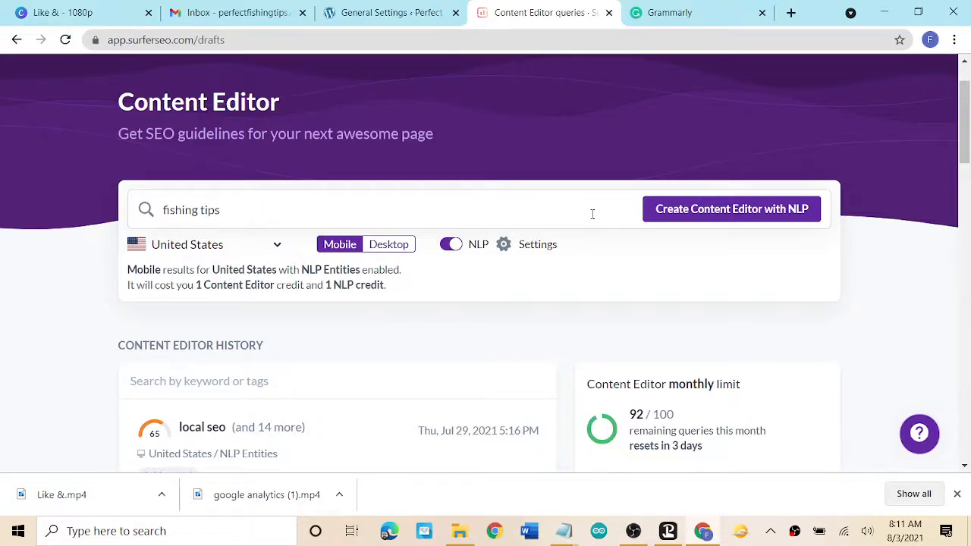
{"action": "left_click", "coordinate": [685, 218]}
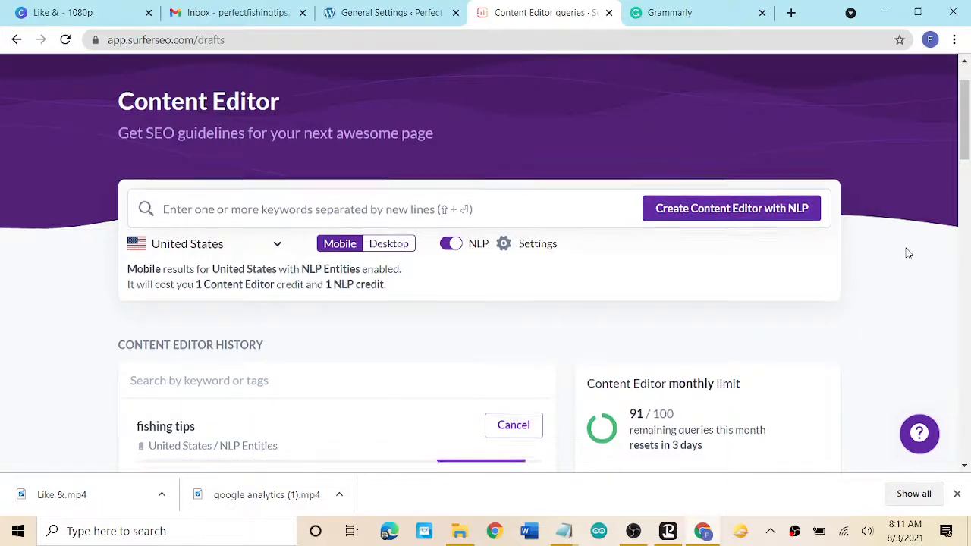
{"action": "scroll", "coordinate": [907, 252], "scroll_direction": "down", "scroll_amount": 2}
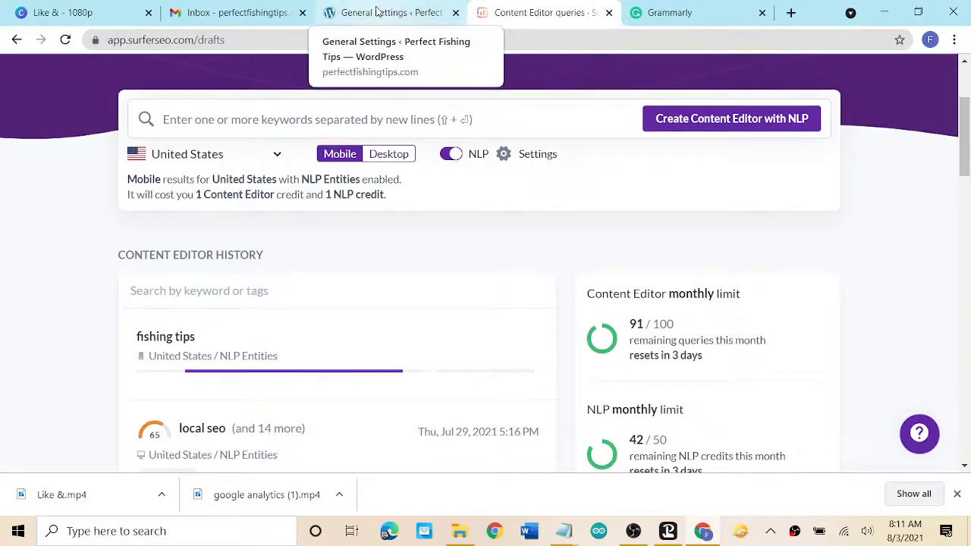
Switch to the WordPress admin, open the permalink settings, and choose the Post name structure.
{"action": "left_click", "coordinate": [375, 13]}
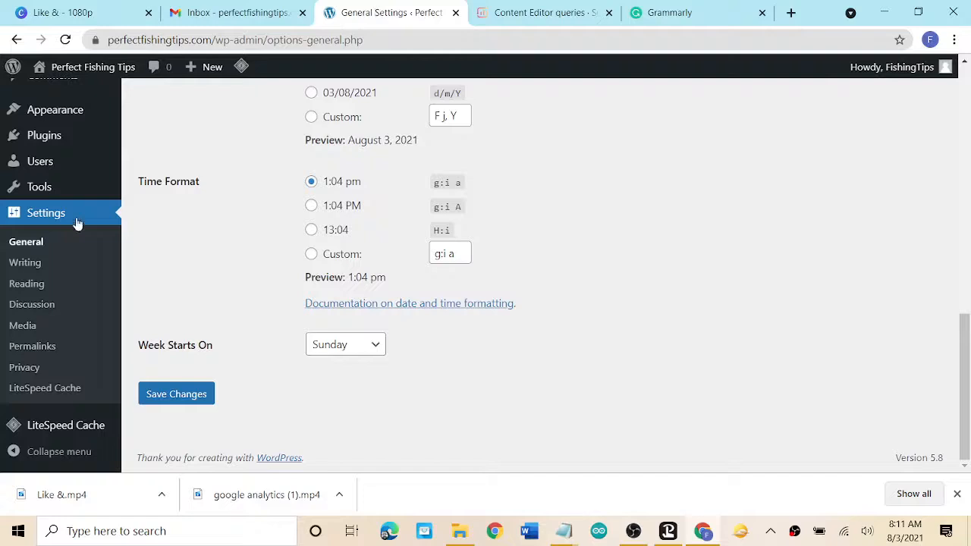
{"action": "left_click", "coordinate": [30, 347]}
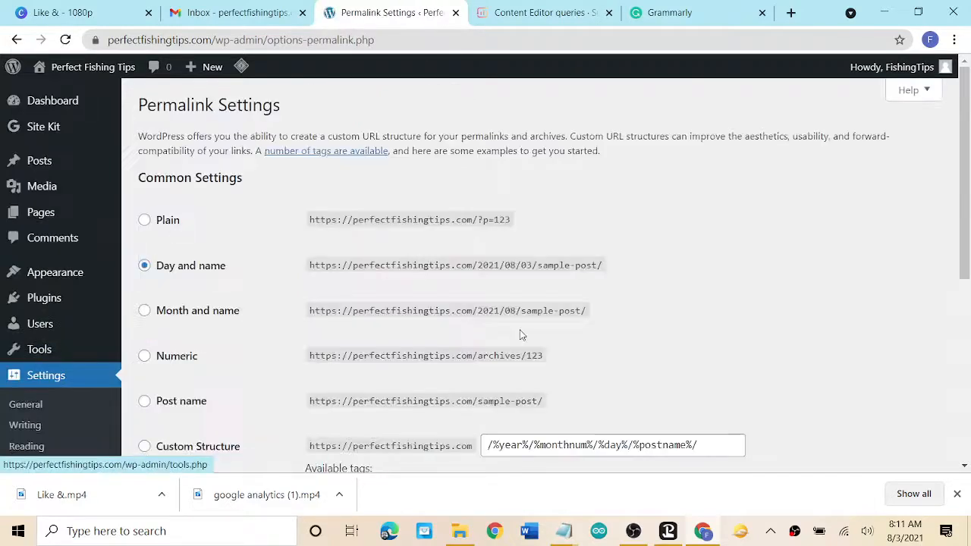
{"action": "scroll", "coordinate": [750, 326], "scroll_direction": "down", "scroll_amount": 3}
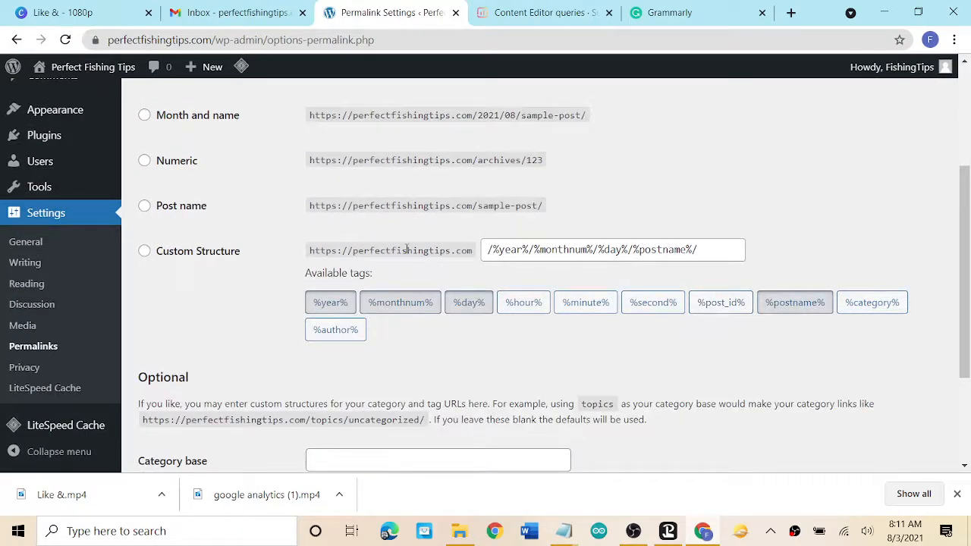
{"action": "scroll", "coordinate": [407, 249], "scroll_direction": "up", "scroll_amount": 2}
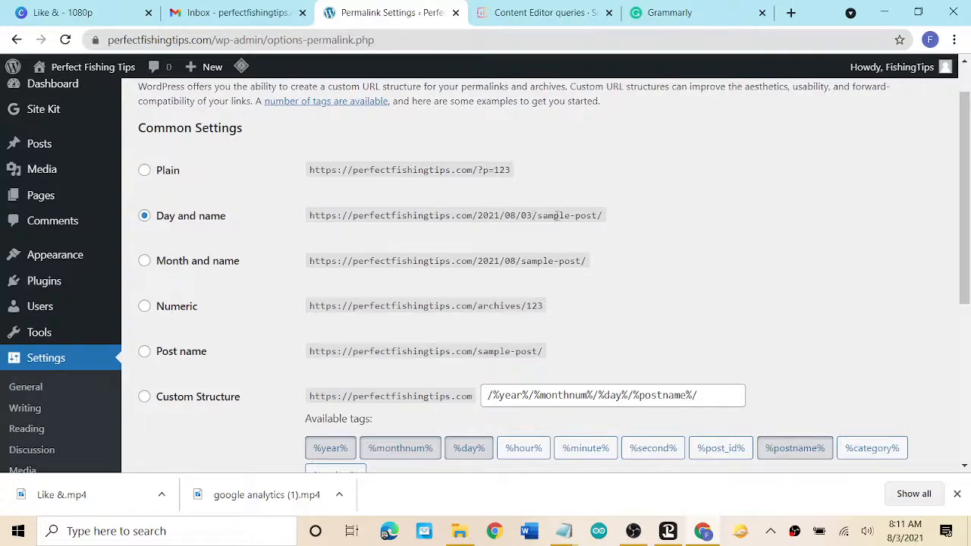
{"action": "scroll", "coordinate": [289, 306], "scroll_direction": "down", "scroll_amount": 1}
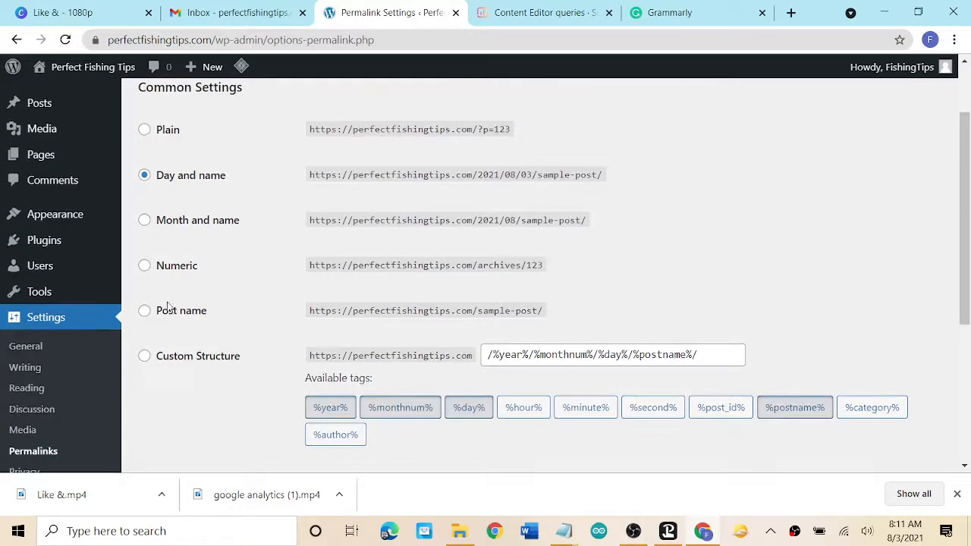
{"action": "left_click", "coordinate": [145, 311]}
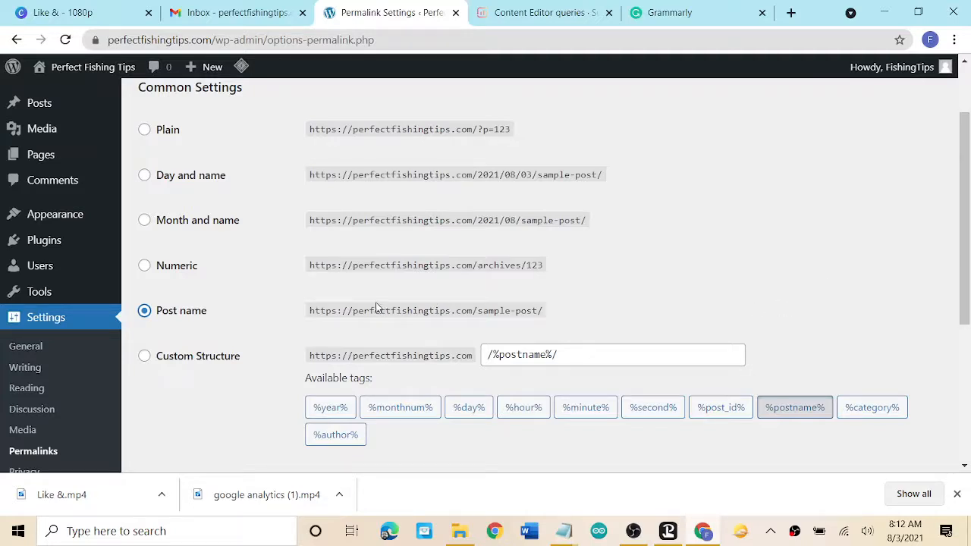
Add the category tag before the post name to make the custom permalink structure /%category%/%postname%/, and save the changes.
{"action": "left_click", "coordinate": [484, 354]}
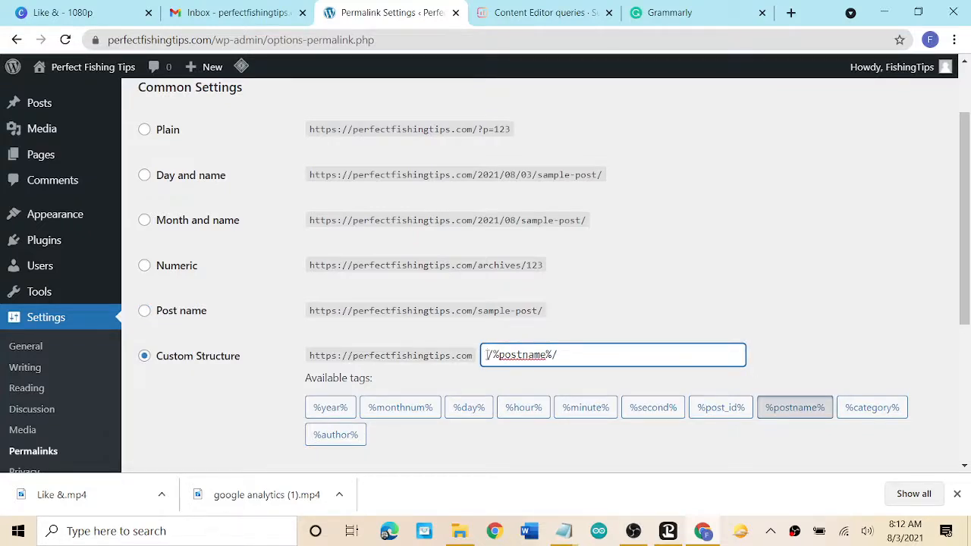
{"action": "left_click", "coordinate": [863, 408]}
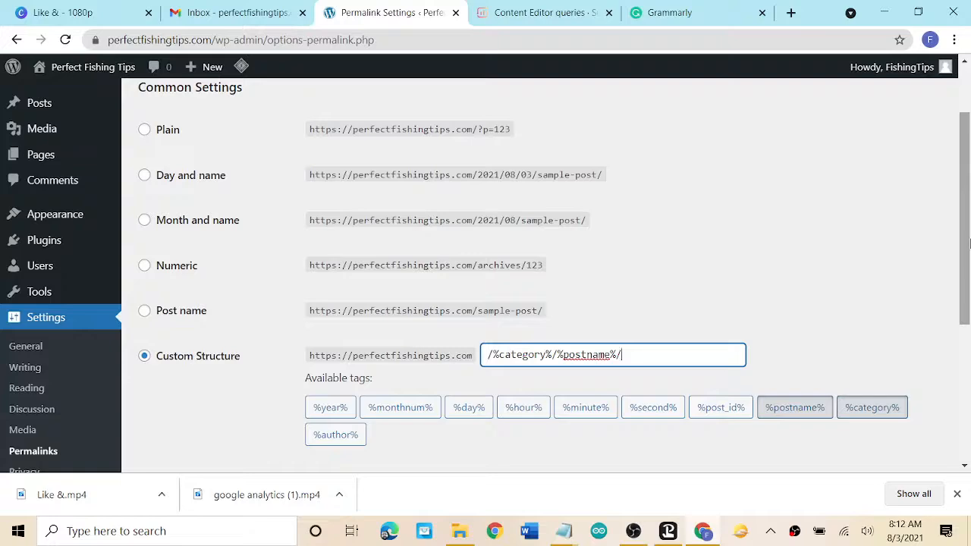
{"action": "left_click_drag", "start_coordinate": [968, 229], "coordinate": [968, 368]}
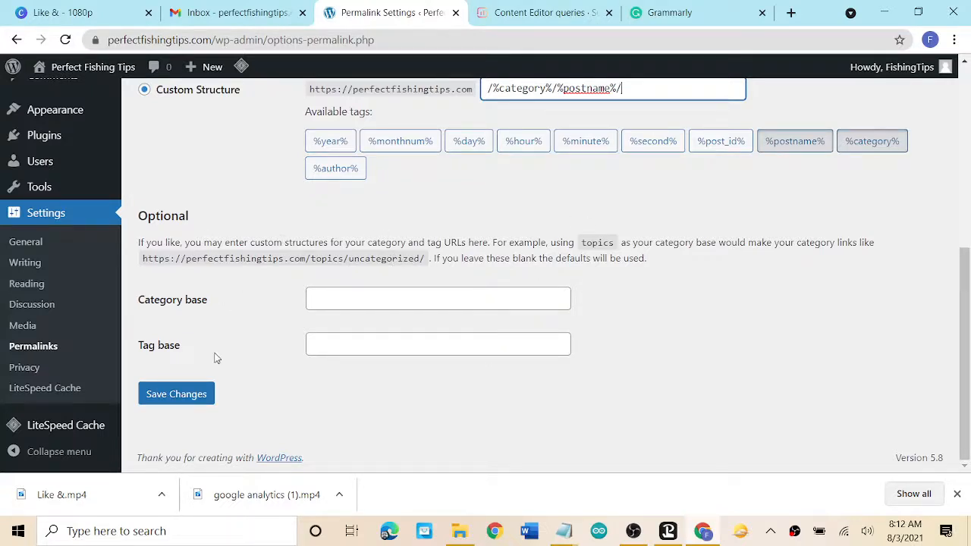
{"action": "left_click", "coordinate": [173, 396]}
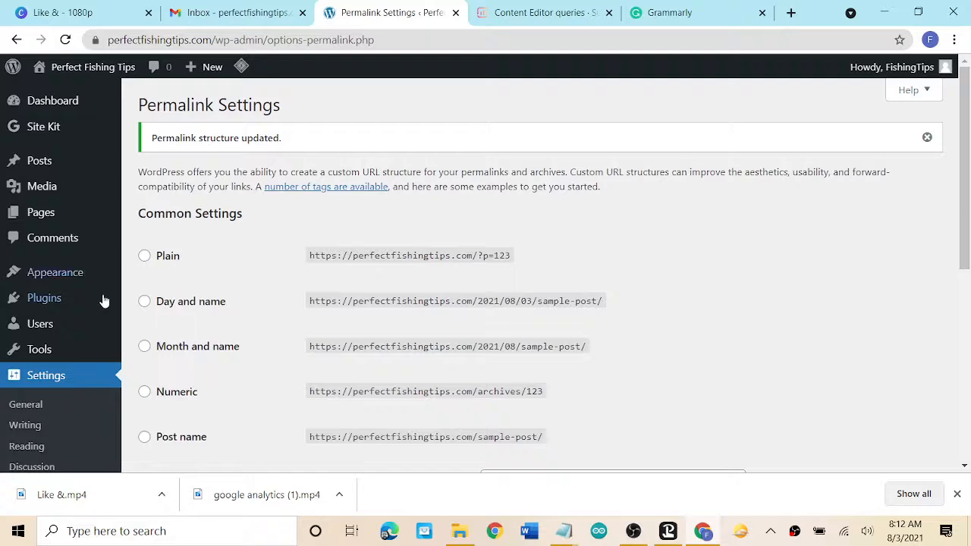
Open the site's Themes page and look through the installed themes.
{"action": "mouse_move", "coordinate": [104, 301]}
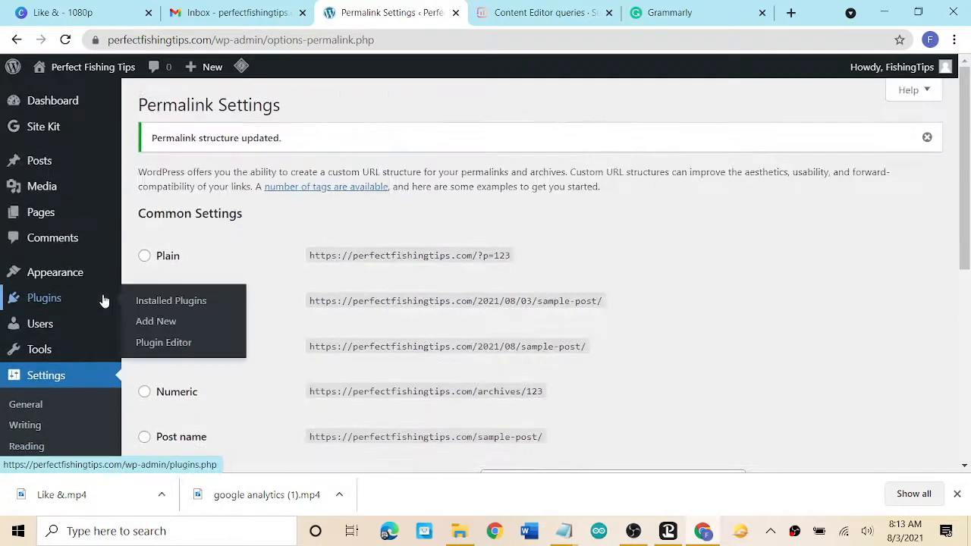
{"action": "scroll", "coordinate": [61, 323], "scroll_direction": "down", "scroll_amount": 4}
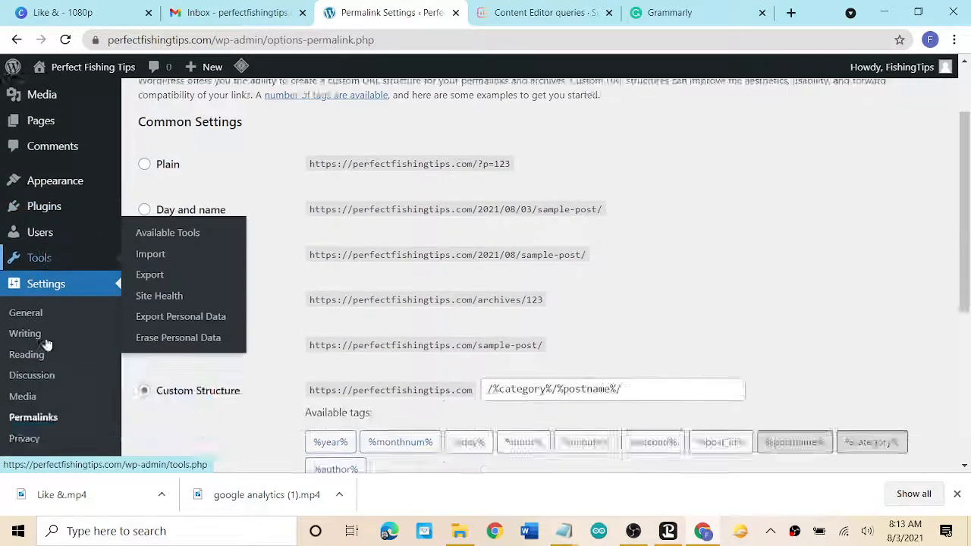
{"action": "scroll", "coordinate": [45, 343], "scroll_direction": "up", "scroll_amount": 4}
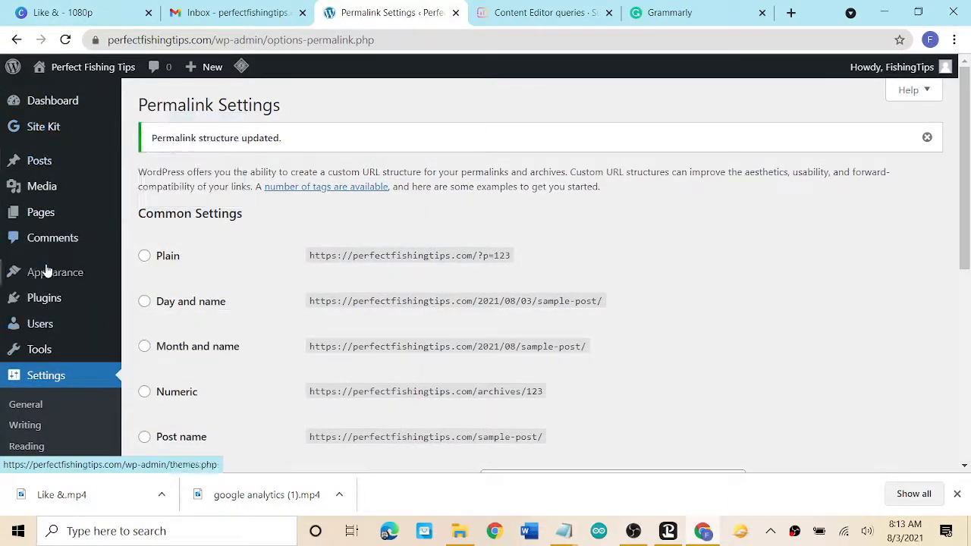
{"action": "mouse_move", "coordinate": [48, 271]}
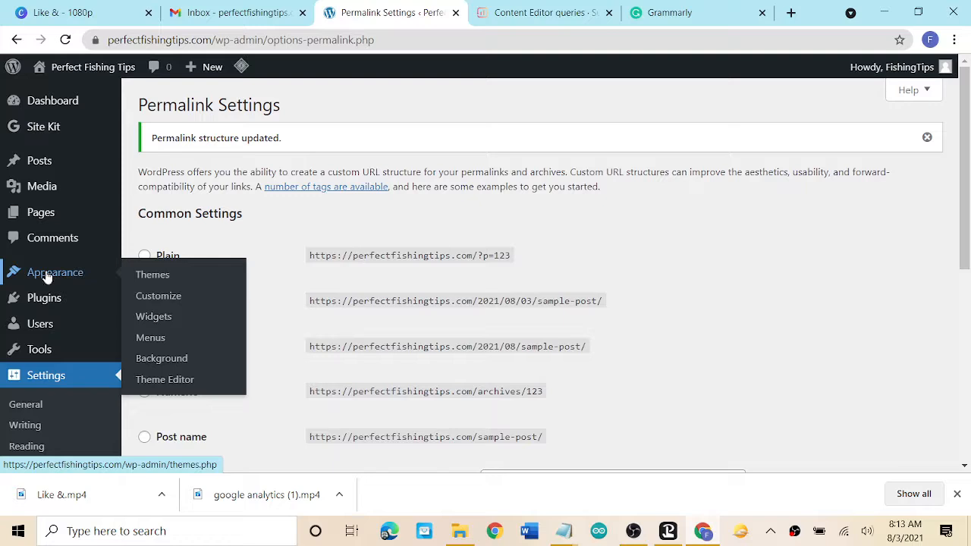
{"action": "left_click", "coordinate": [139, 277]}
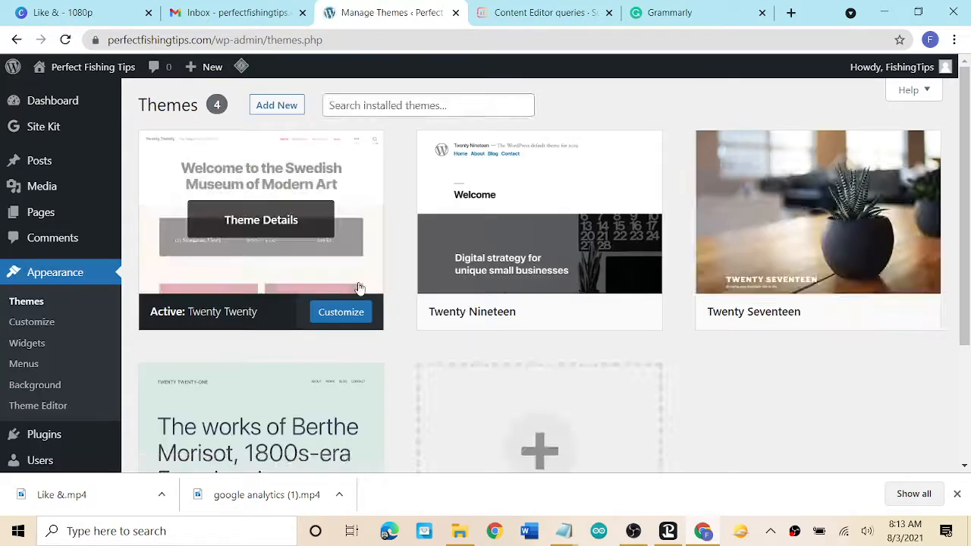
{"action": "scroll", "coordinate": [760, 352], "scroll_direction": "down", "scroll_amount": 3}
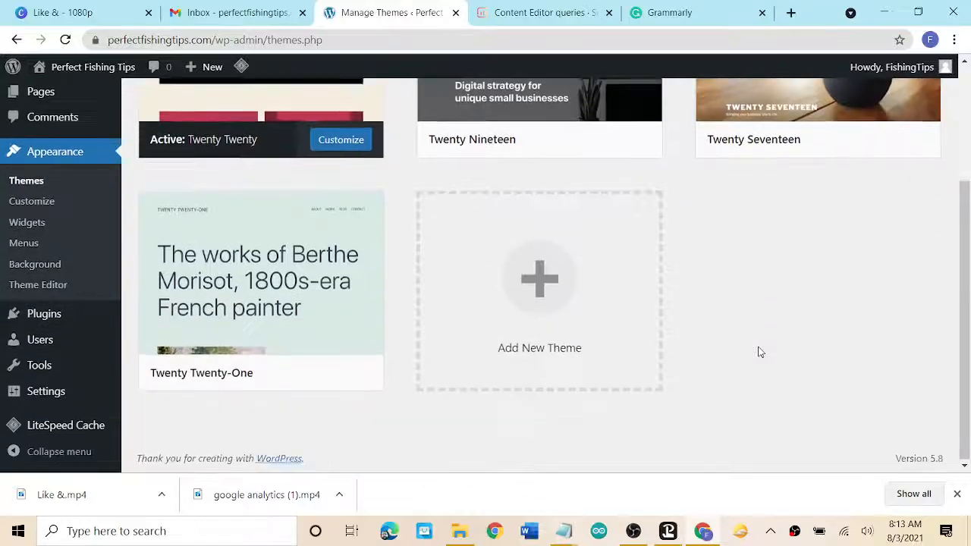
{"action": "scroll", "coordinate": [760, 352], "scroll_direction": "up", "scroll_amount": 3}
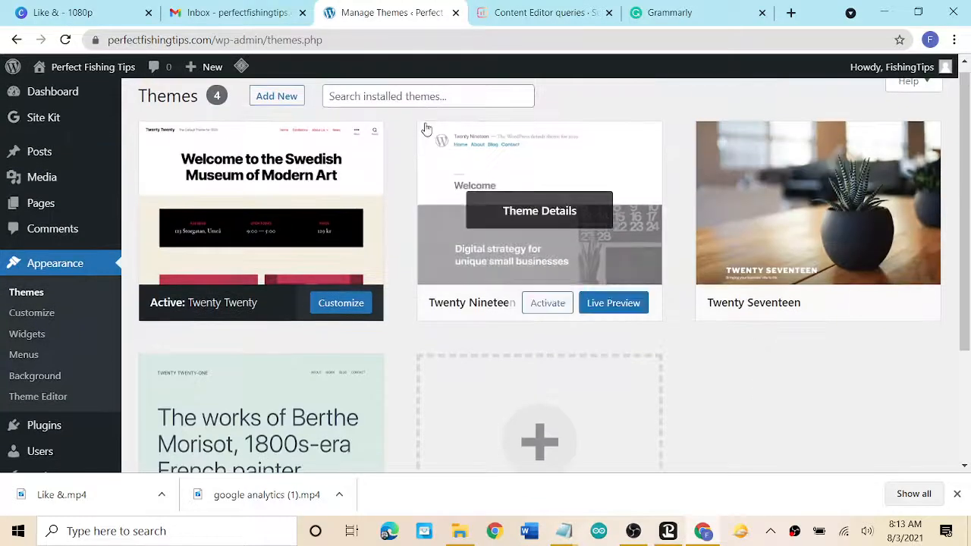
Search the theme directory for "astra", and install and activate the Astra theme.
{"action": "left_click", "coordinate": [285, 99]}
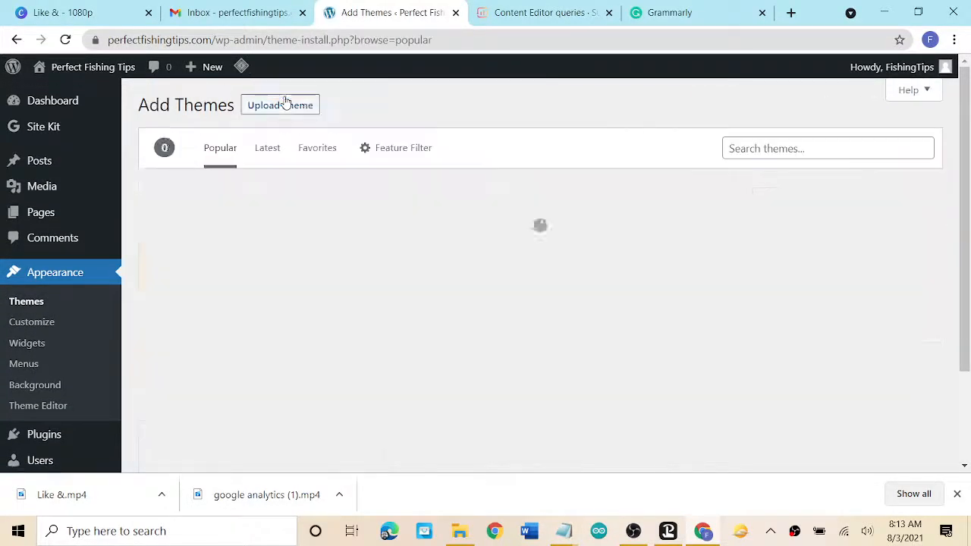
{"action": "left_click", "coordinate": [772, 149]}
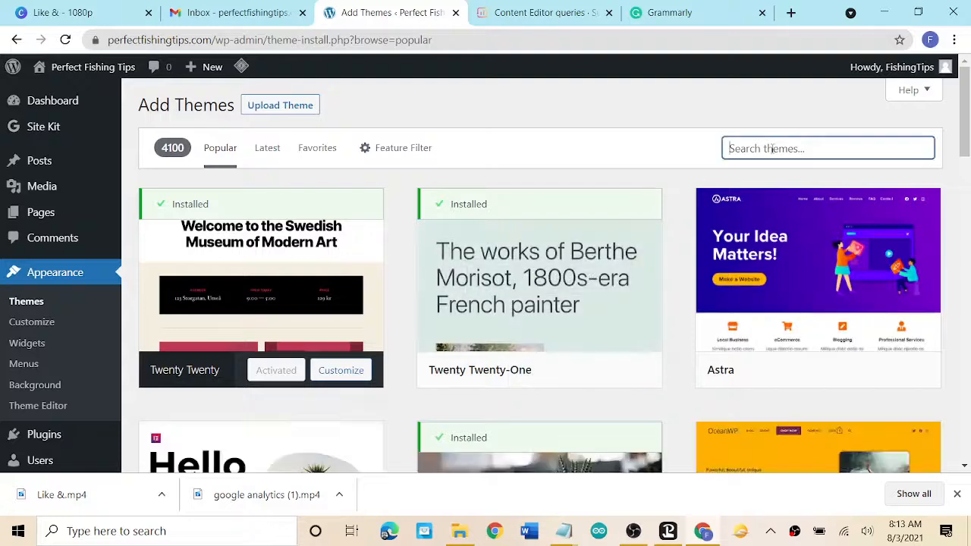
{"action": "type", "text": "astra"}
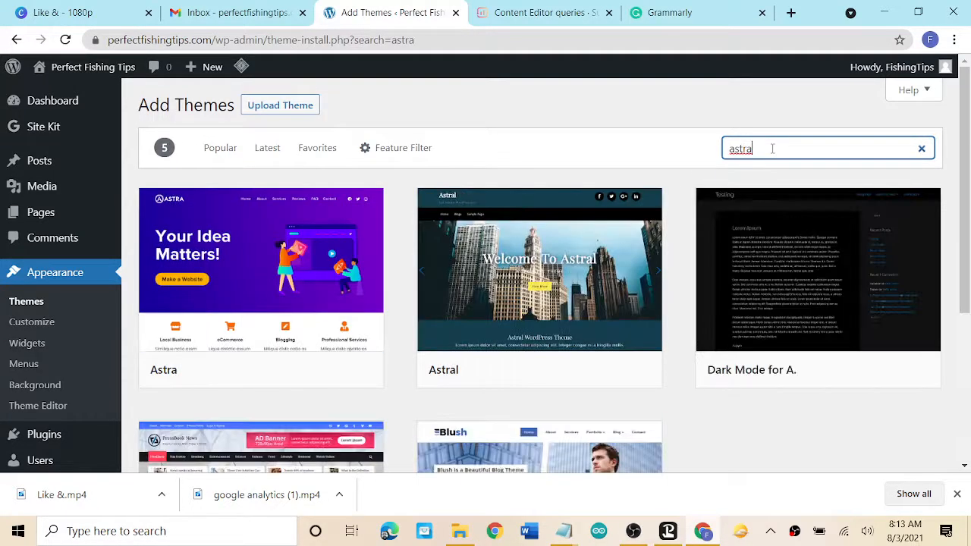
{"action": "scroll", "coordinate": [310, 244], "scroll_direction": "down", "scroll_amount": 3}
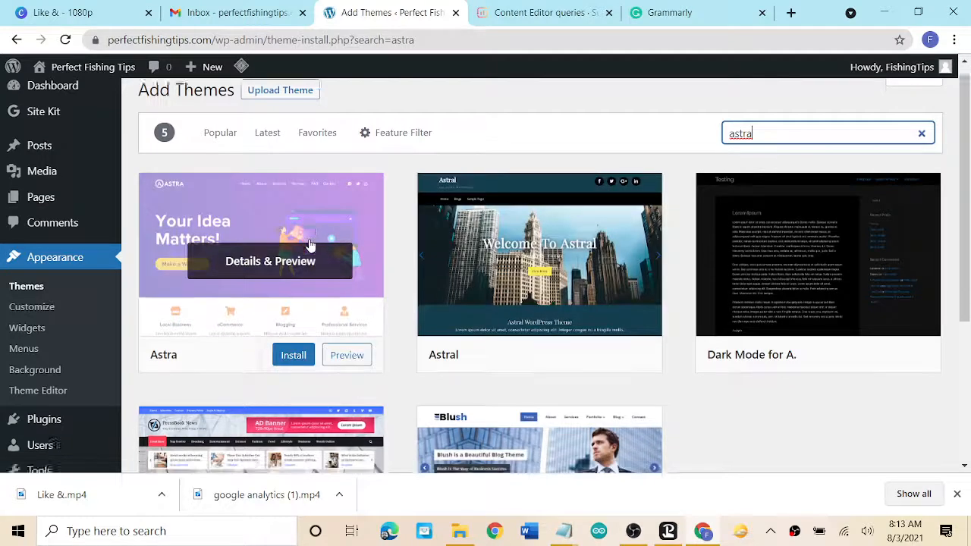
{"action": "scroll", "coordinate": [310, 244], "scroll_direction": "up", "scroll_amount": 3}
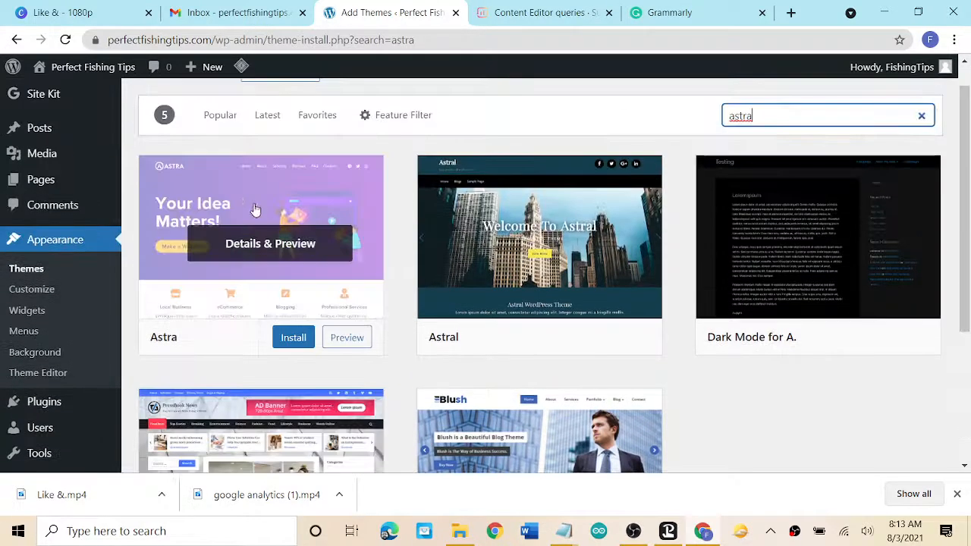
{"action": "left_click", "coordinate": [288, 342]}
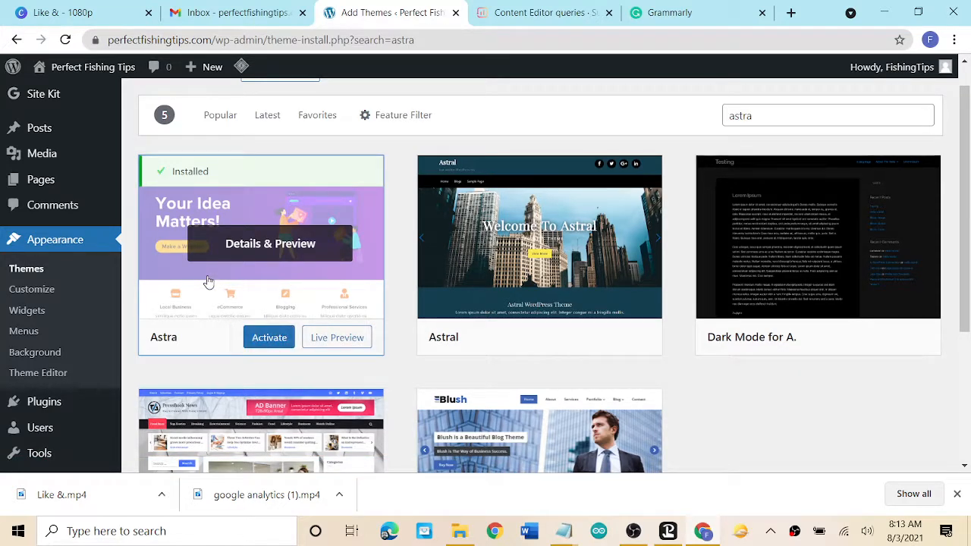
{"action": "left_click", "coordinate": [269, 340]}
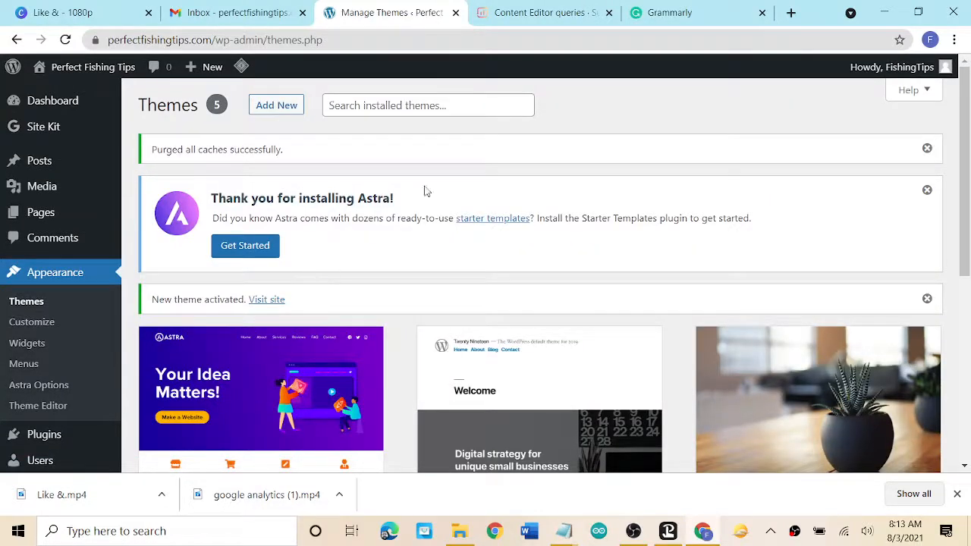
Return to adding new themes and search the theme directory for "fishing".
{"action": "left_click", "coordinate": [276, 105]}
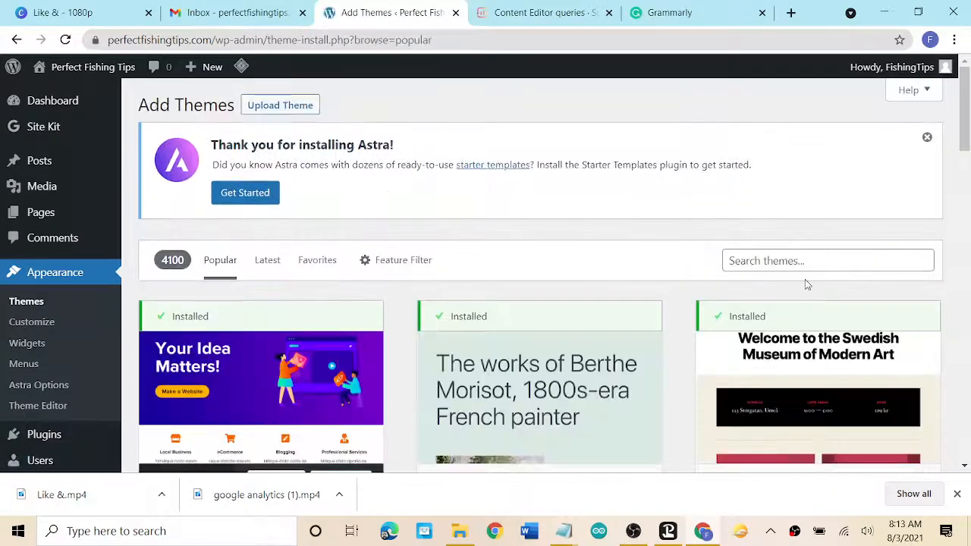
{"action": "left_click", "coordinate": [805, 268]}
{"action": "type", "text": "fishing"}
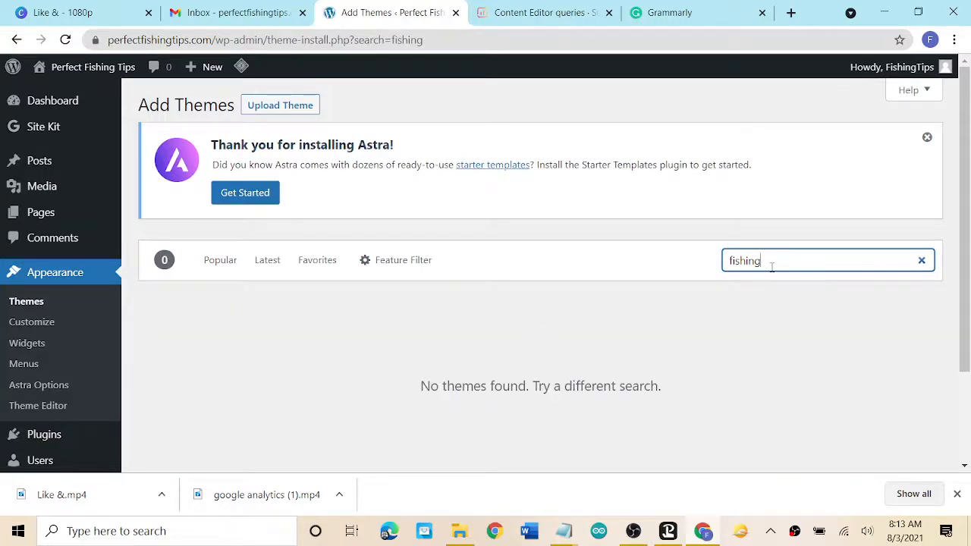
Shorten the theme search term to "fish" and look through the matching themes.
{"action": "left_click_drag", "start_coordinate": [757, 262], "coordinate": [748, 263]}
{"action": "key", "text": "BackSpace"}
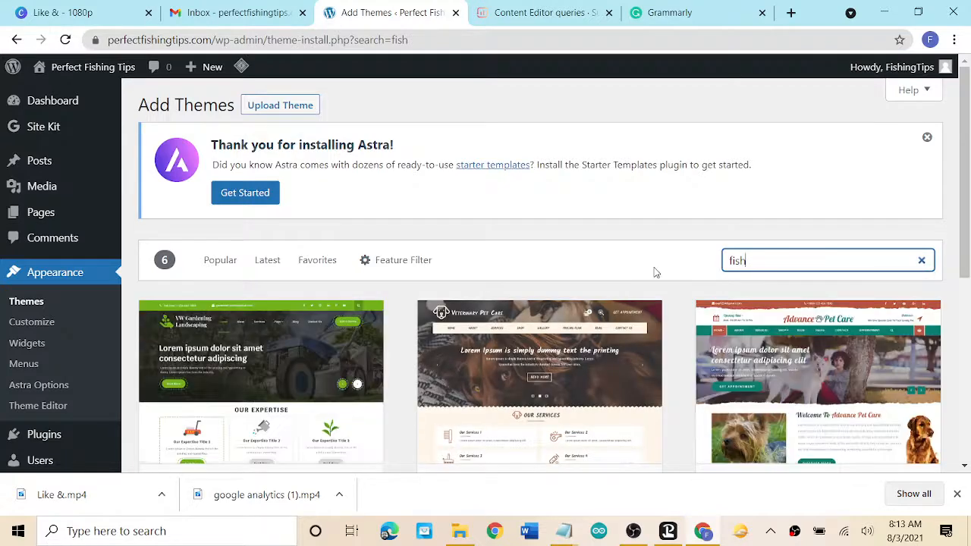
{"action": "scroll", "coordinate": [656, 272], "scroll_direction": "down", "scroll_amount": 2}
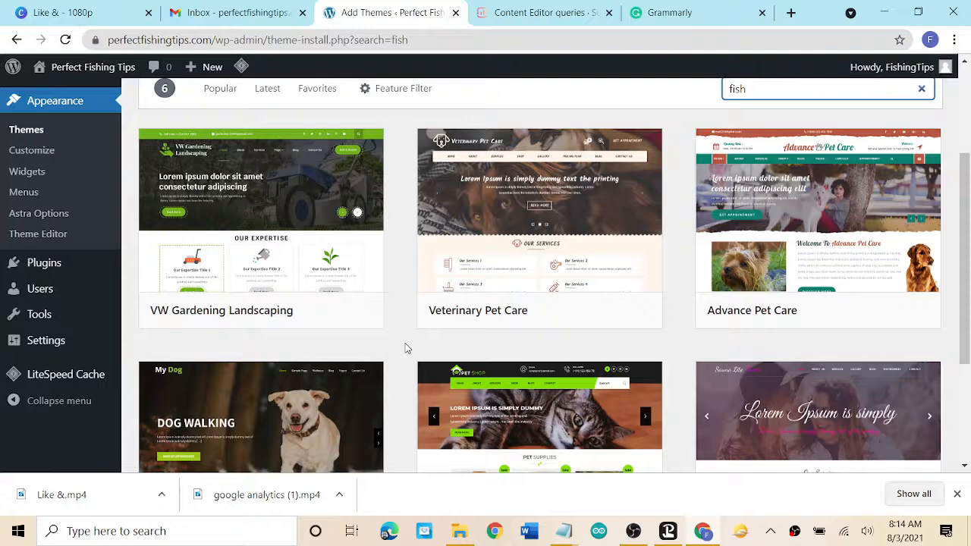
{"action": "left_click_drag", "start_coordinate": [961, 220], "coordinate": [965, 316]}
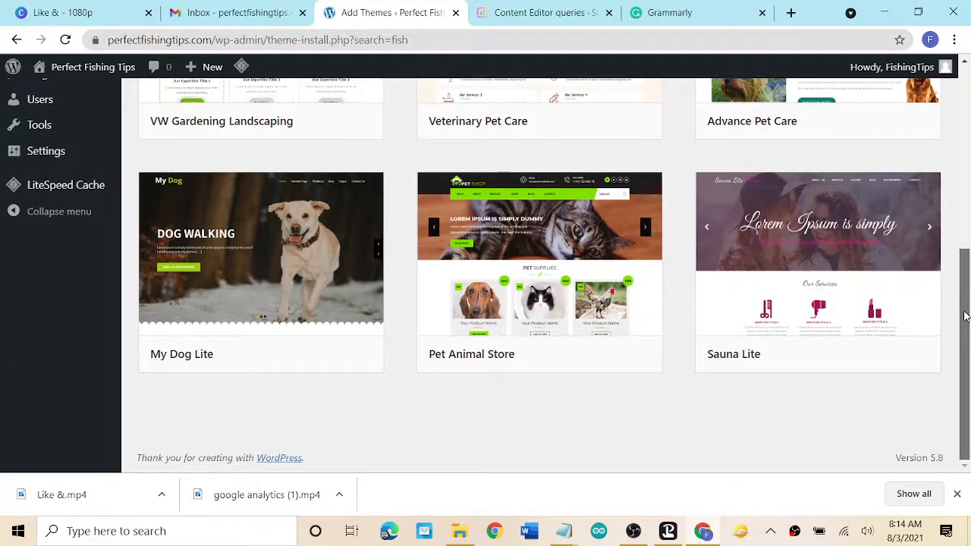
{"action": "left_click_drag", "start_coordinate": [966, 353], "coordinate": [965, 61]}
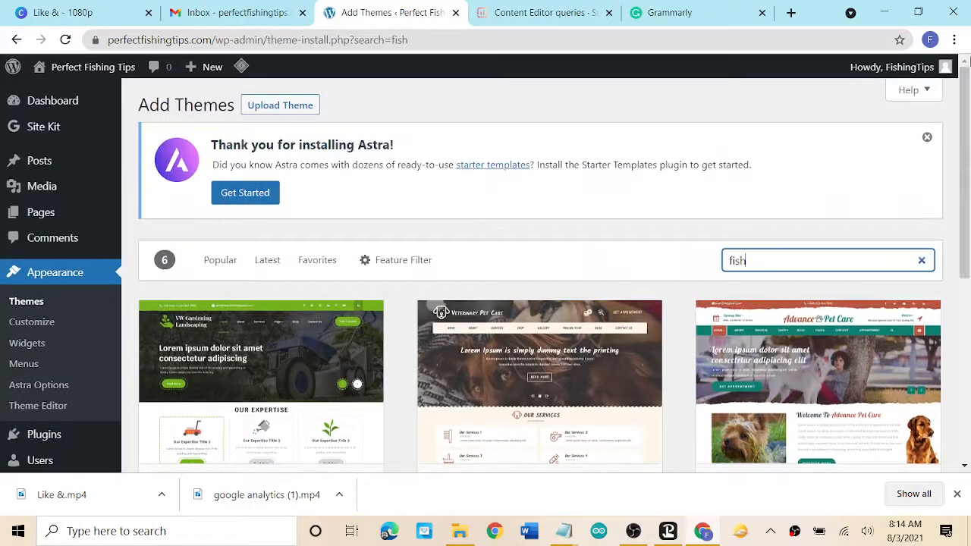
Replace the theme search term with "candles" and check the matching themes.
{"action": "double_click", "coordinate": [791, 263]}
{"action": "type", "text": "ca"}
{"action": "key", "text": "BackSpace"}
{"action": "key", "text": "BackSpace"}
{"action": "type", "text": "candles"}
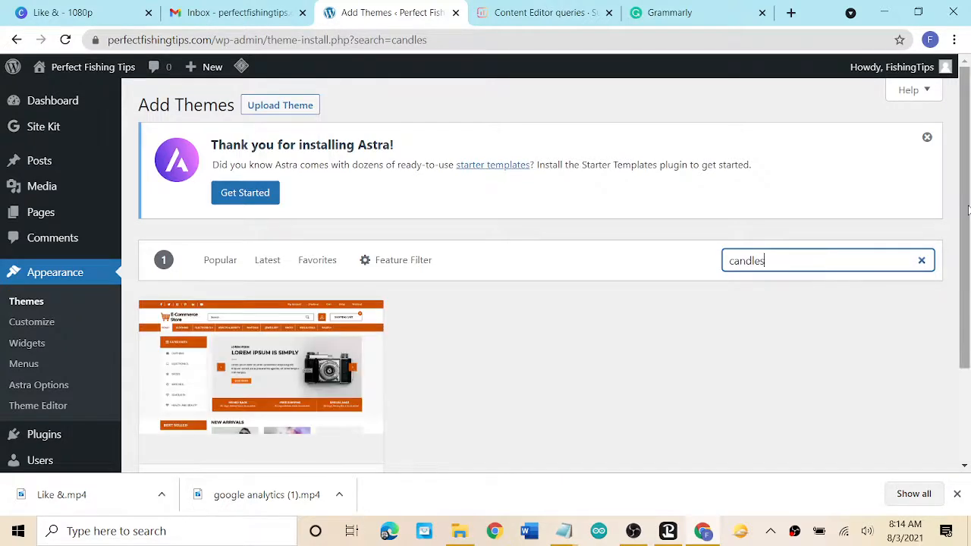
{"action": "mouse_move", "coordinate": [965, 212]}
{"action": "left_mouse_down"}
{"action": "mouse_move", "coordinate": [962, 294]}
{"action": "mouse_move", "coordinate": [961, 213]}
{"action": "left_mouse_up"}
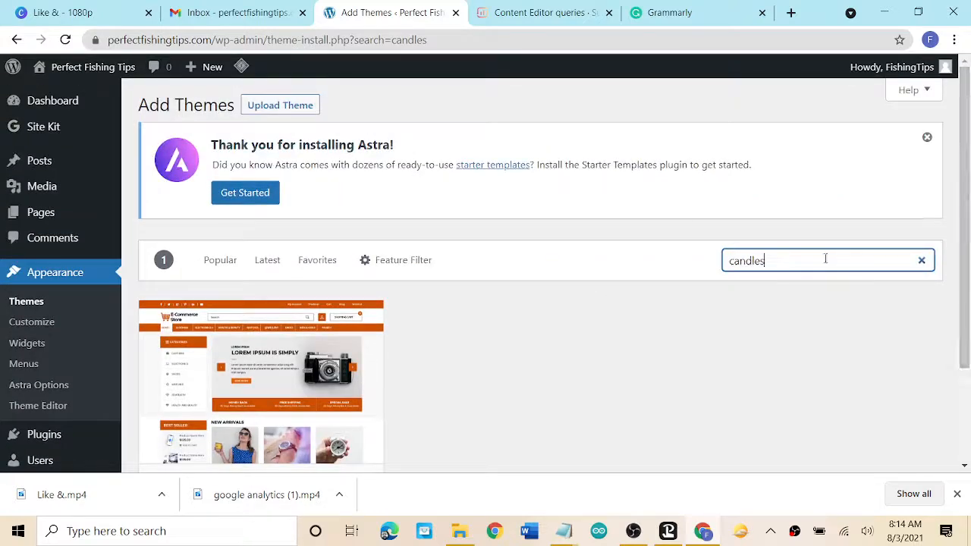
Search the theme directory for "real estate" themes instead.
{"action": "double_click", "coordinate": [781, 262]}
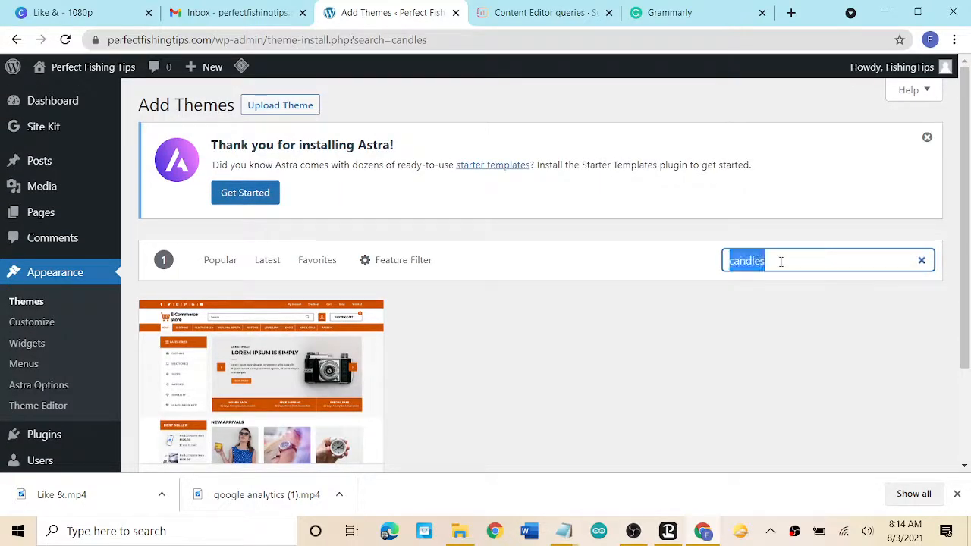
{"action": "type", "text": "rea"}
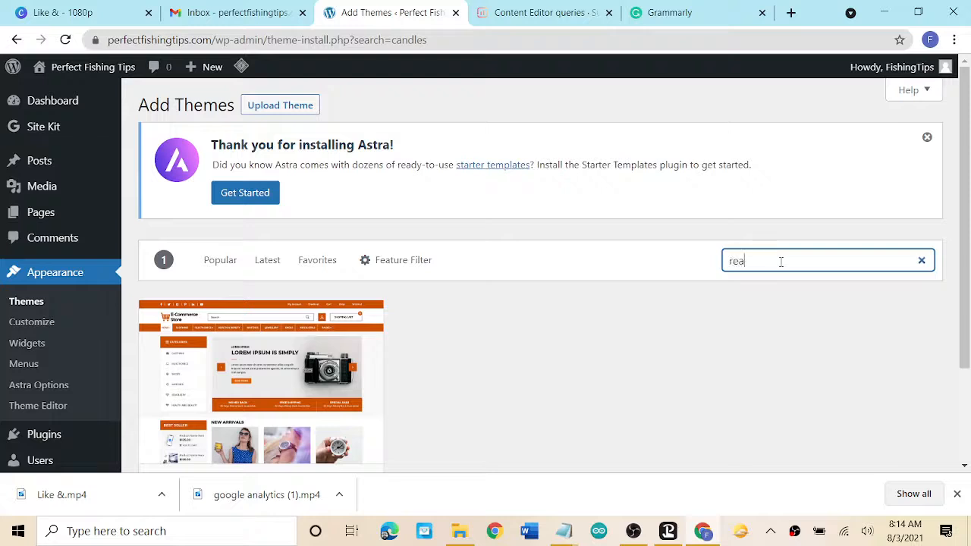
{"action": "type", "text": "l estate"}
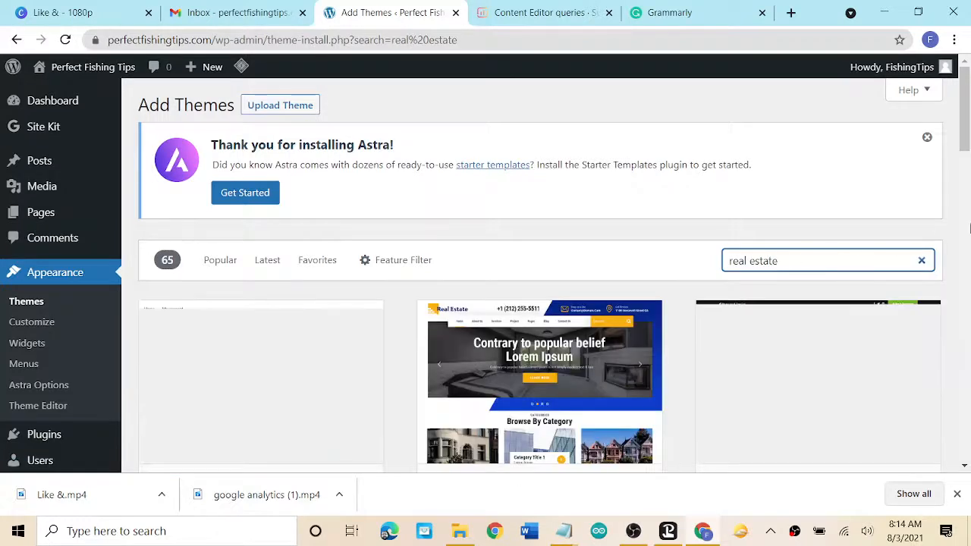
Look through the real estate theme results and preview the Real Estate Salient theme.
{"action": "left_click_drag", "start_coordinate": [966, 132], "coordinate": [969, 170]}
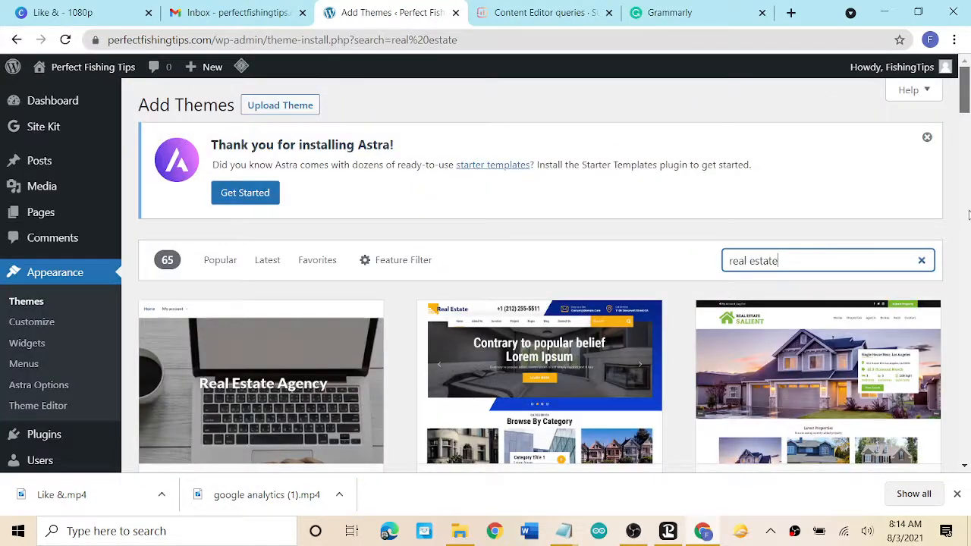
{"action": "scroll", "coordinate": [968, 216], "scroll_direction": "down", "scroll_amount": 2}
{"action": "mouse_move", "coordinate": [794, 269]}
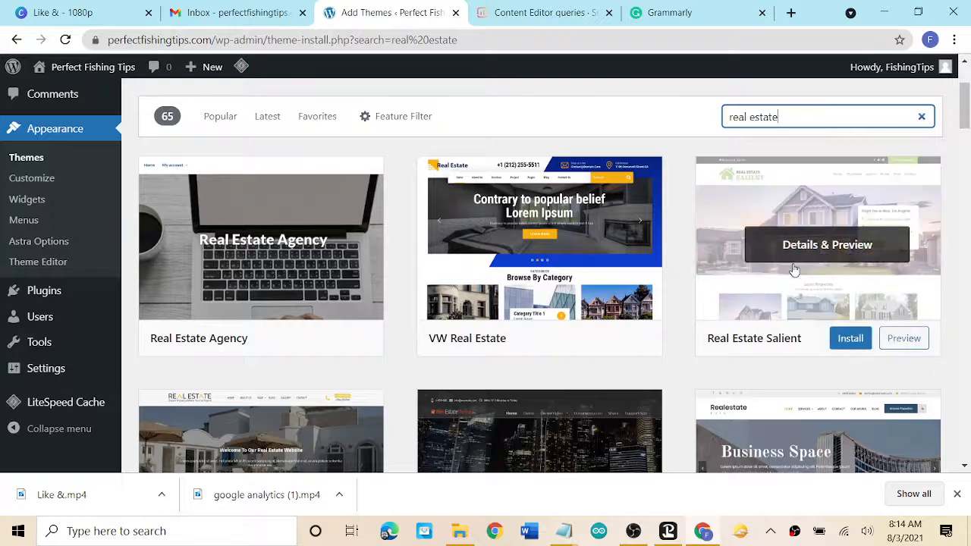
{"action": "left_click", "coordinate": [899, 338]}
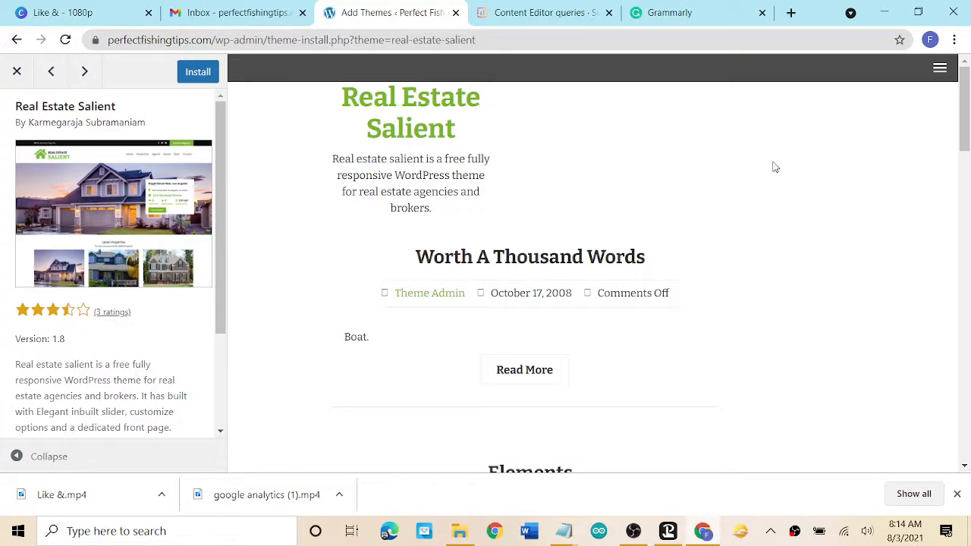
{"action": "left_click_drag", "start_coordinate": [965, 110], "coordinate": [966, 70]}
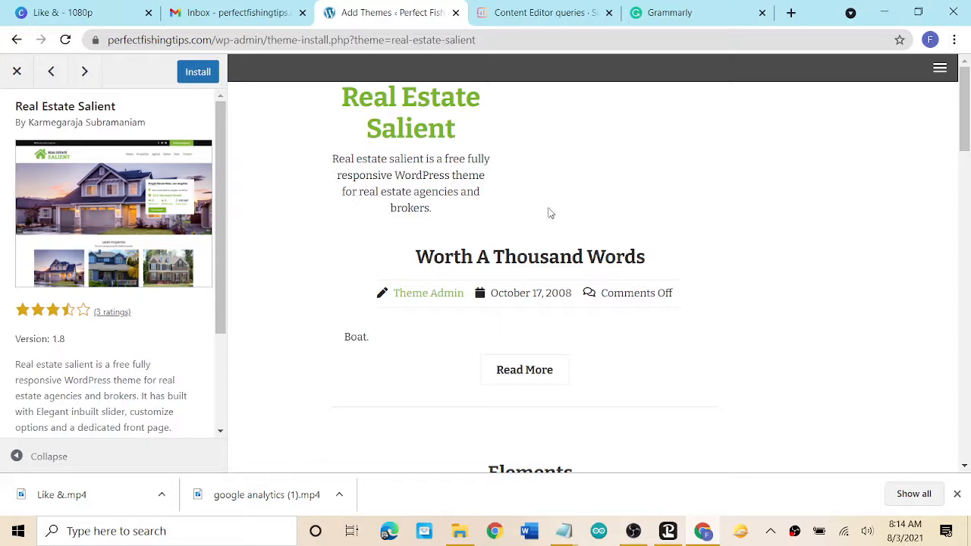
Return to the installed themes list, reload it, and look over the installed themes.
{"action": "left_click", "coordinate": [14, 41]}
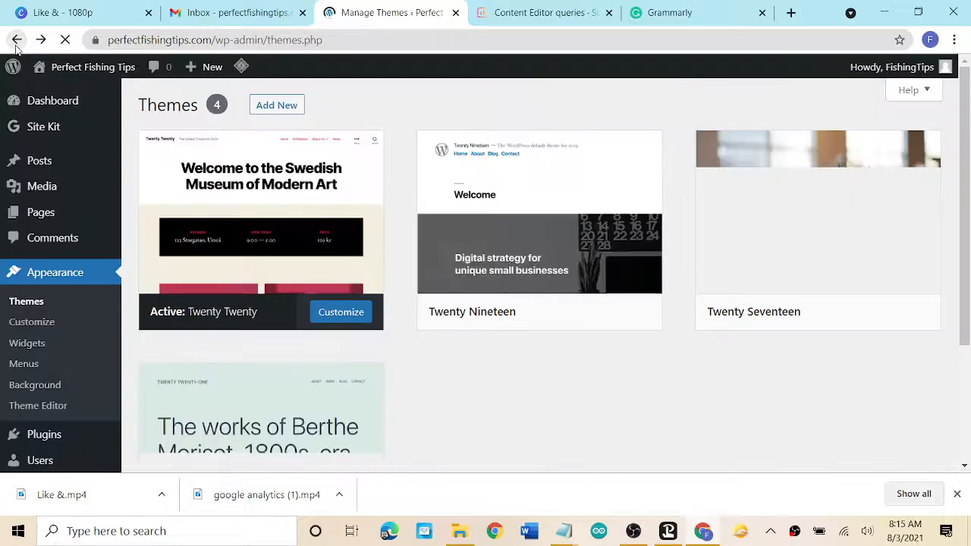
{"action": "scroll", "coordinate": [404, 235], "scroll_direction": "down", "scroll_amount": 3}
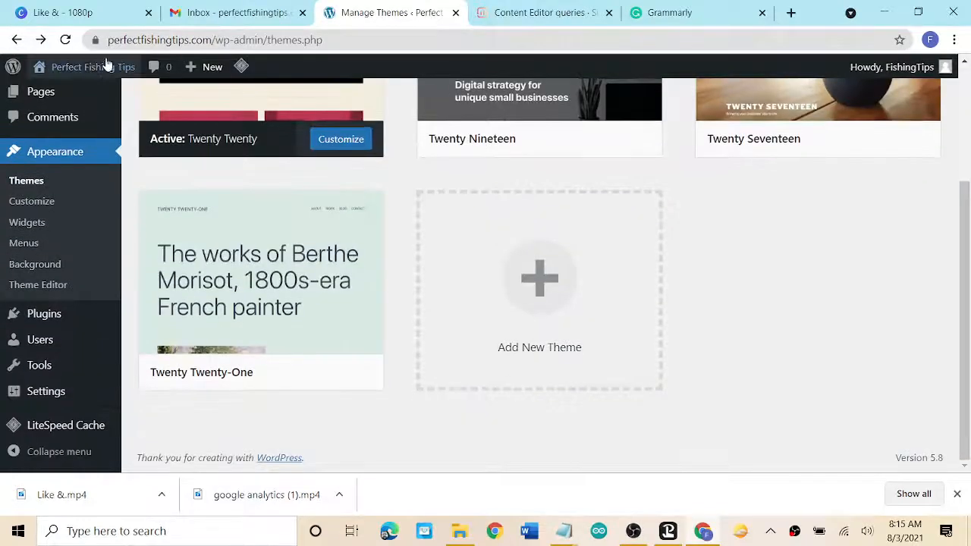
{"action": "left_click", "coordinate": [66, 42]}
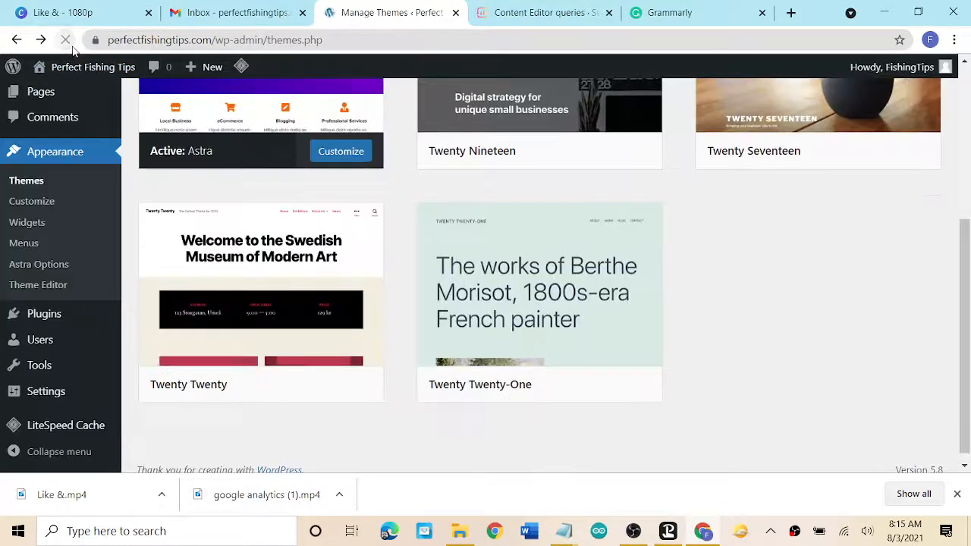
{"action": "scroll", "coordinate": [465, 250], "scroll_direction": "up", "scroll_amount": 2}
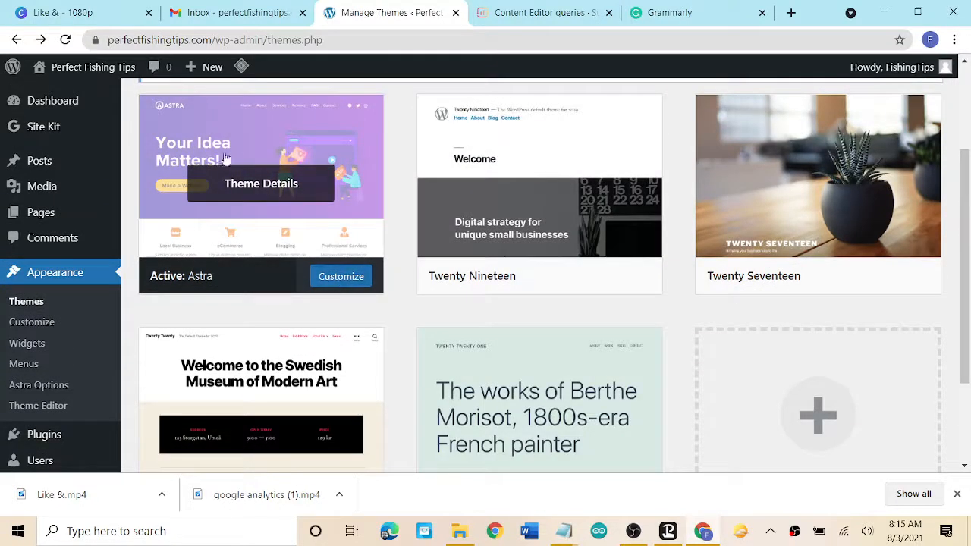
{"action": "scroll", "coordinate": [191, 137], "scroll_direction": "up", "scroll_amount": 2}
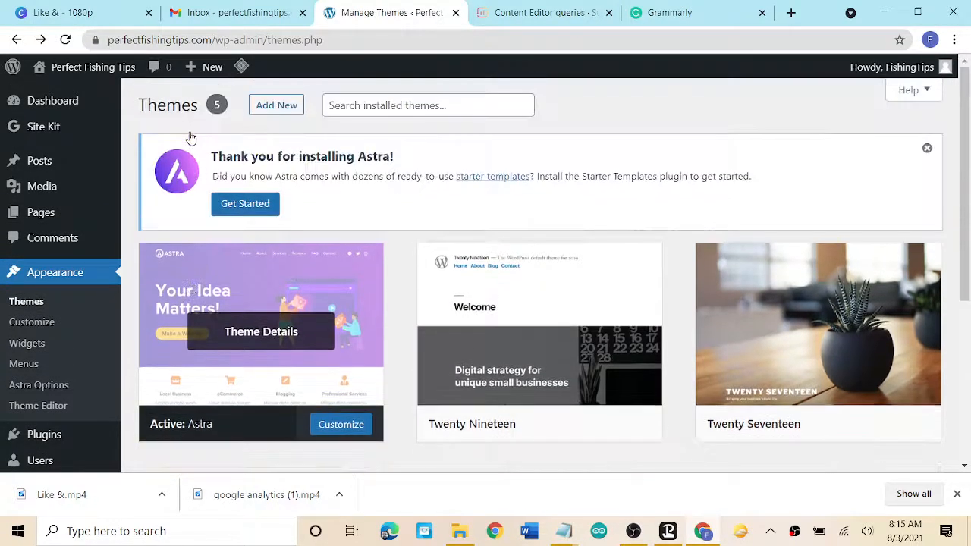
Visit the live Perfect Fishing Tips site and examine its home page from header to footer.
{"action": "mouse_move", "coordinate": [98, 69]}
{"action": "left_click", "coordinate": [84, 94]}
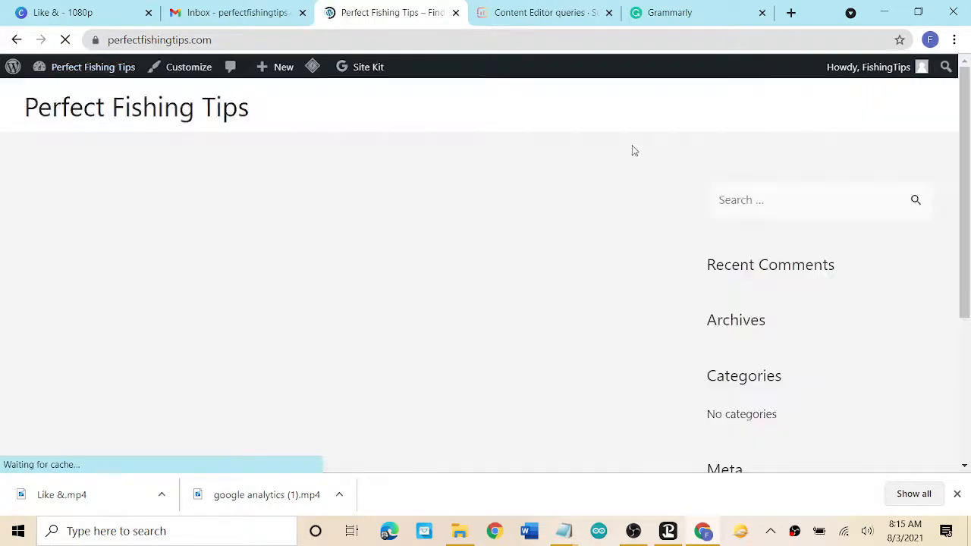
{"action": "scroll", "coordinate": [677, 210], "scroll_direction": "down", "scroll_amount": 3}
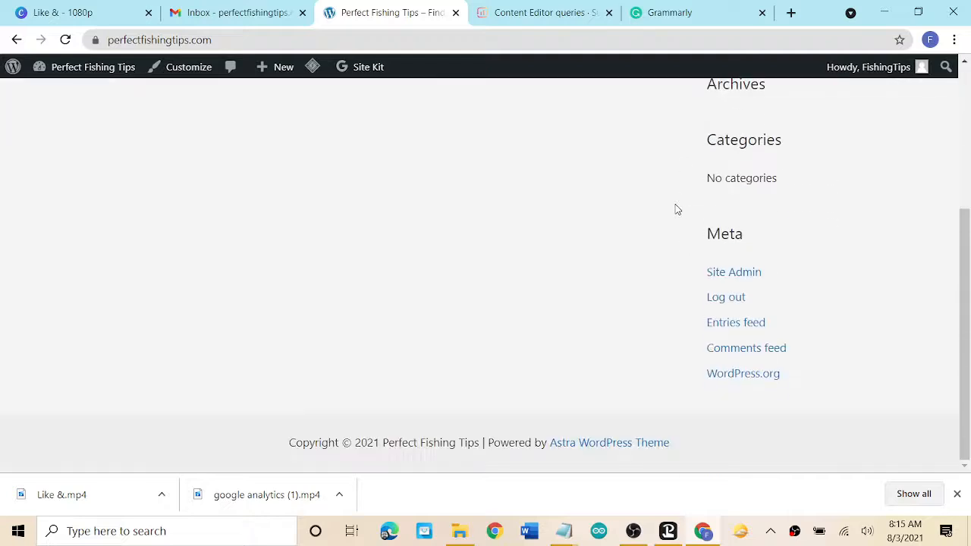
{"action": "scroll", "coordinate": [677, 209], "scroll_direction": "up", "scroll_amount": 3}
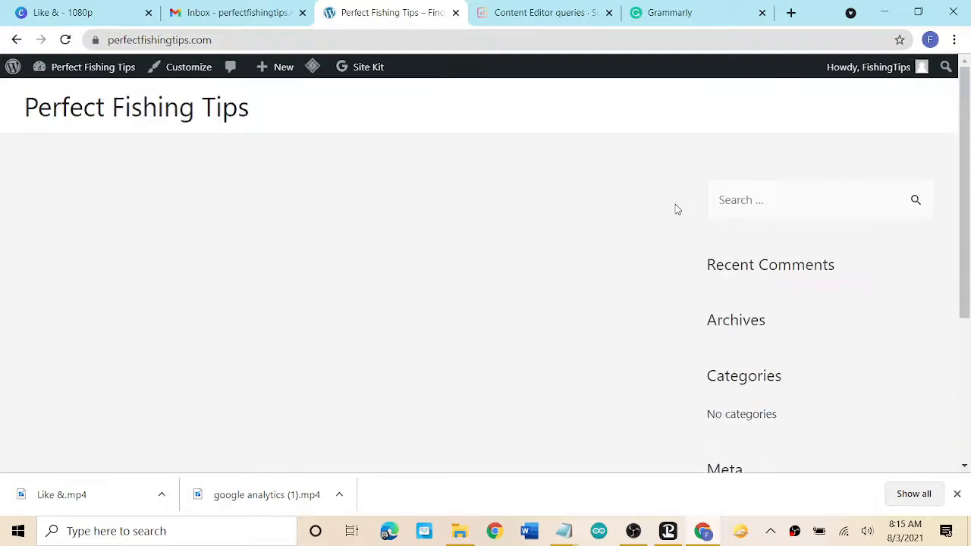
{"action": "scroll", "coordinate": [678, 209], "scroll_direction": "down", "scroll_amount": 3}
{"action": "scroll", "coordinate": [677, 209], "scroll_direction": "up", "scroll_amount": 3}
{"action": "scroll", "coordinate": [677, 209], "scroll_direction": "down", "scroll_amount": 3}
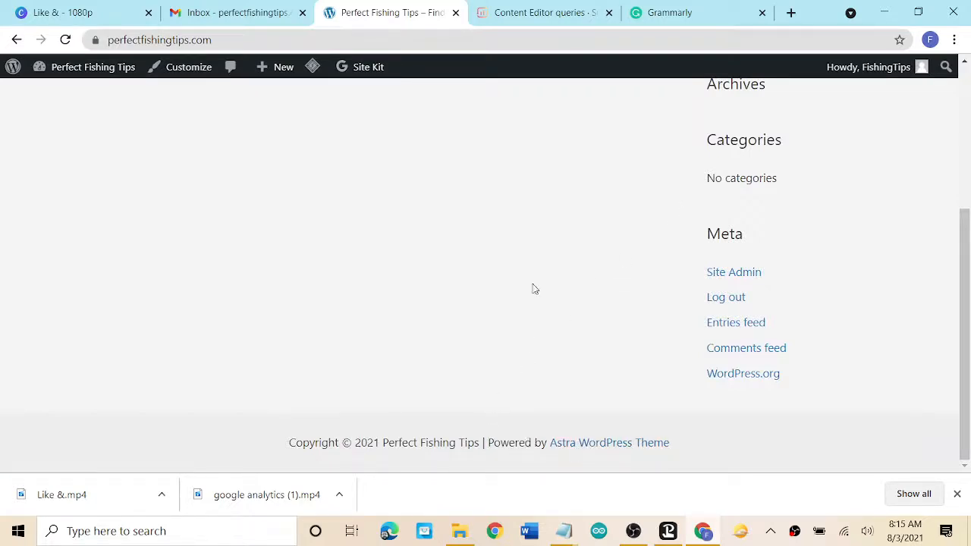
{"action": "scroll", "coordinate": [533, 289], "scroll_direction": "up", "scroll_amount": 4}
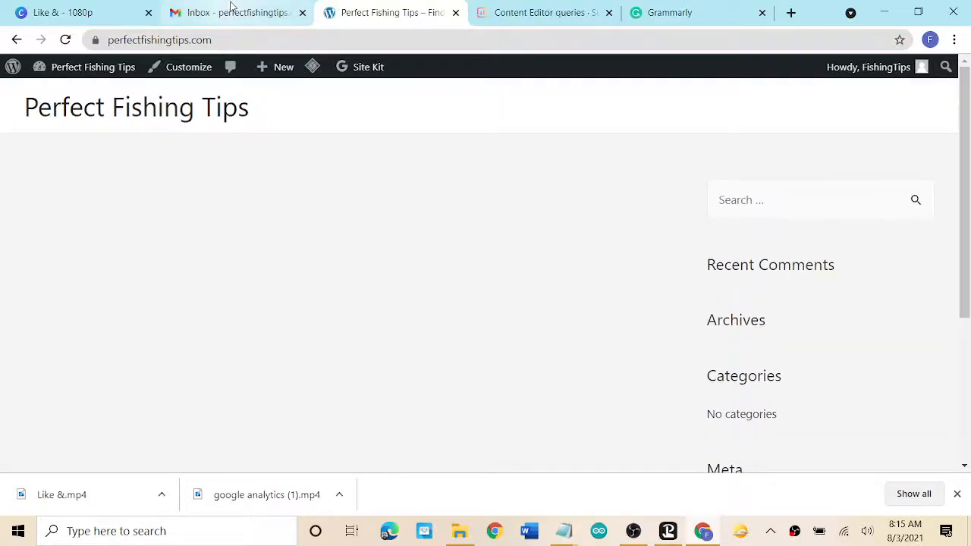
Go back to the WordPress dashboard and look over its widgets and admin options.
{"action": "mouse_move", "coordinate": [76, 78]}
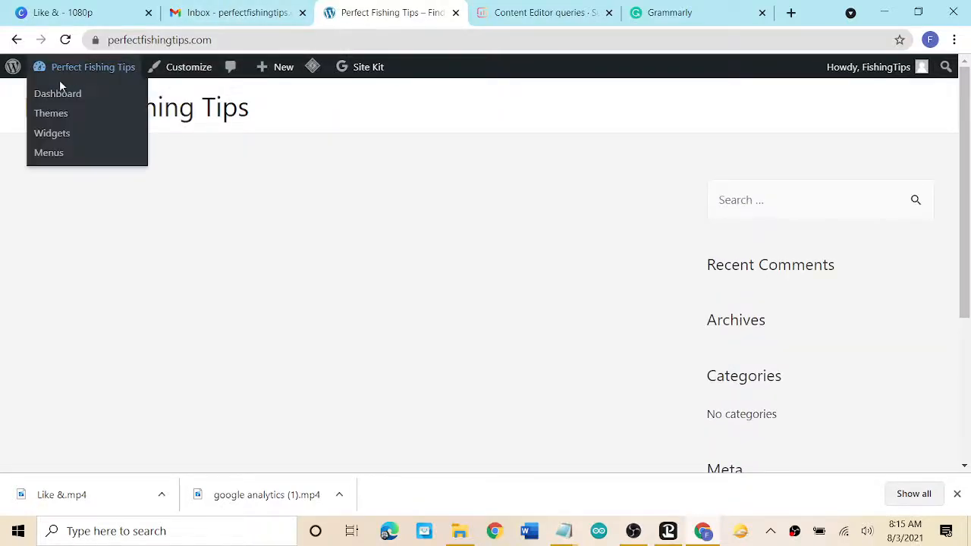
{"action": "left_click", "coordinate": [53, 94]}
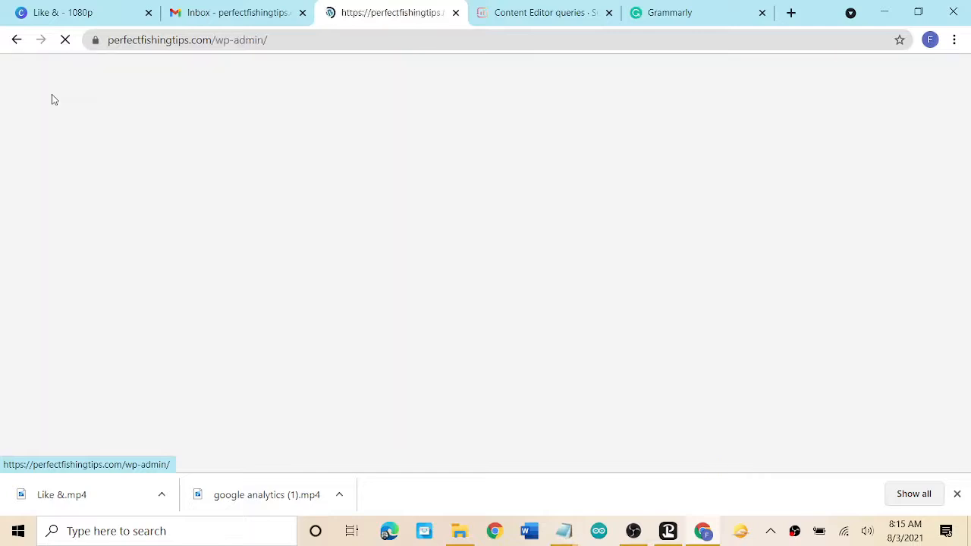
{"action": "scroll", "coordinate": [83, 297], "scroll_direction": "down", "scroll_amount": 1}
{"action": "scroll", "coordinate": [83, 298], "scroll_direction": "down", "scroll_amount": 3}
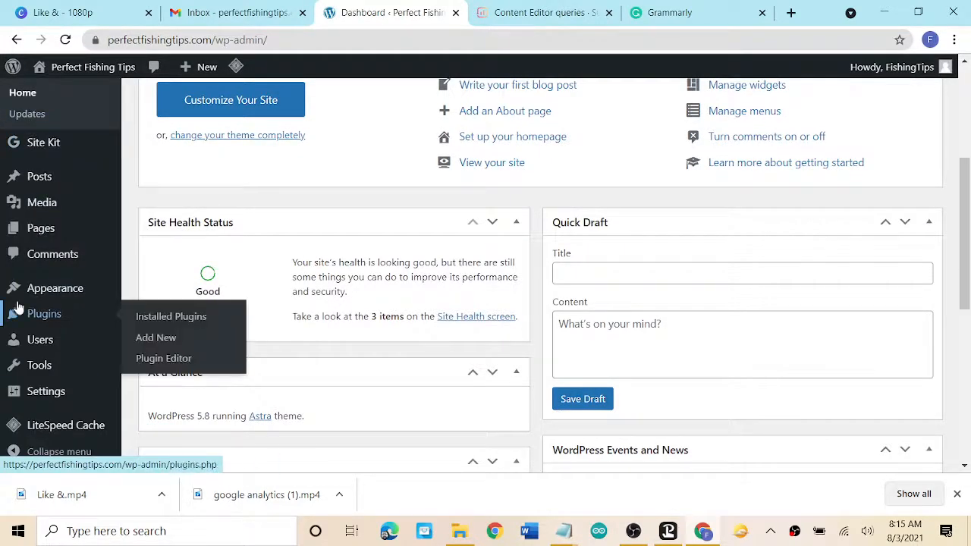
{"action": "mouse_move", "coordinate": [45, 394]}
{"action": "scroll", "coordinate": [46, 394], "scroll_direction": "down", "scroll_amount": 2}
{"action": "scroll", "coordinate": [46, 394], "scroll_direction": "up", "scroll_amount": 1}
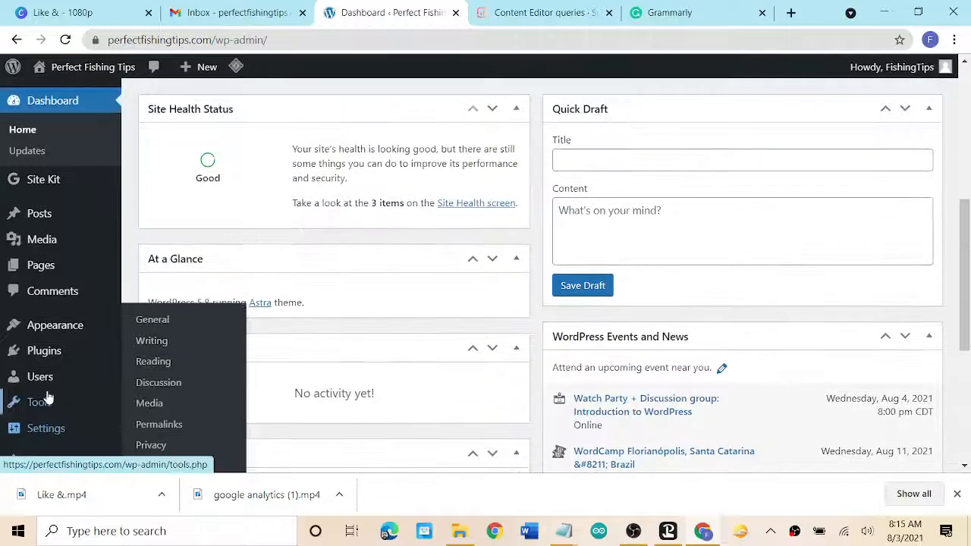
{"action": "mouse_move", "coordinate": [47, 330]}
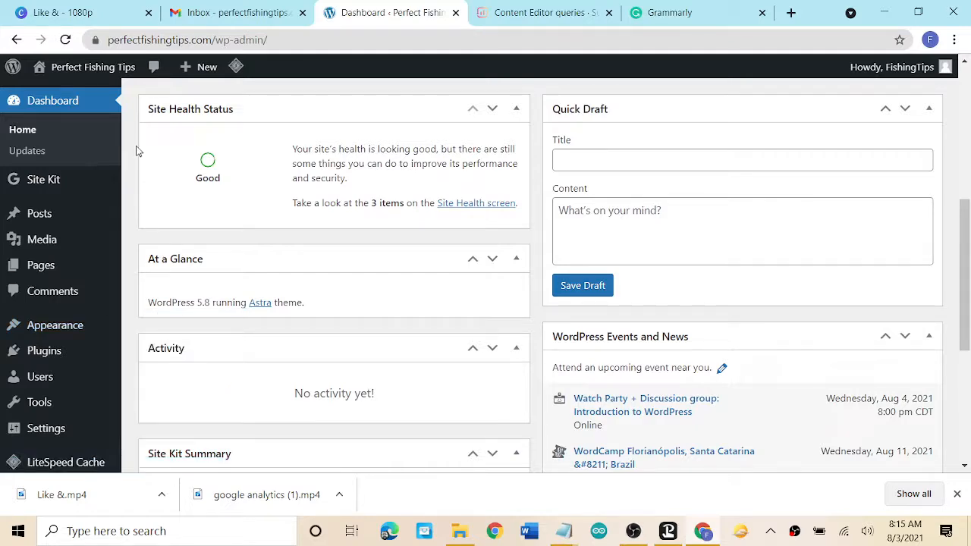
{"action": "scroll", "coordinate": [61, 187], "scroll_direction": "up", "scroll_amount": 5}
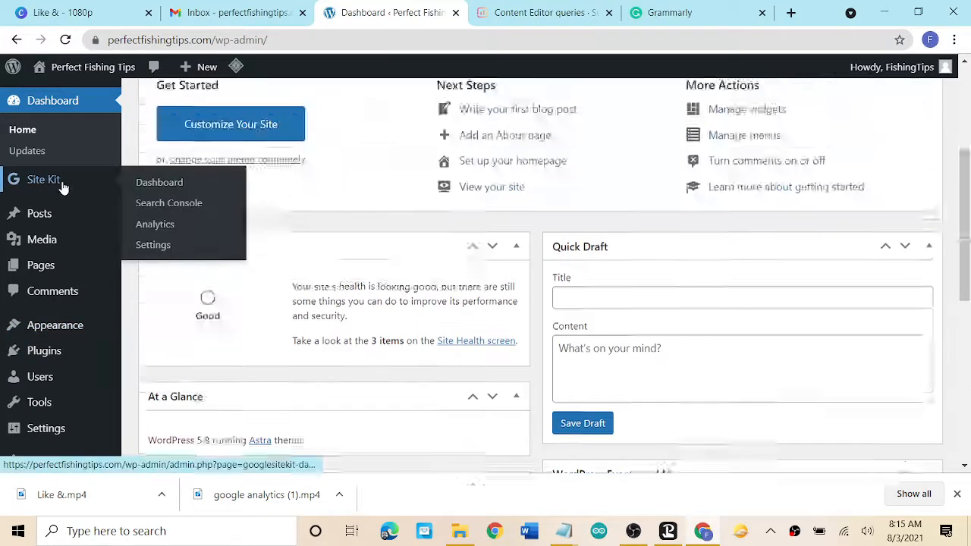
Switch to Surfer, allow its notifications, and open the "fishing tips" draft from the content editor history, dismissing the new-feature notice.
{"action": "left_click", "coordinate": [557, 9]}
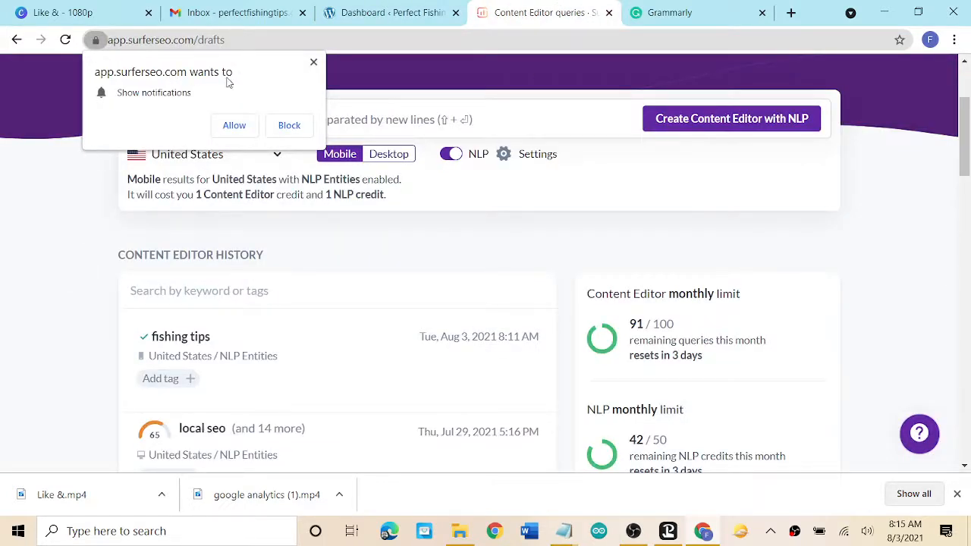
{"action": "left_click", "coordinate": [234, 126]}
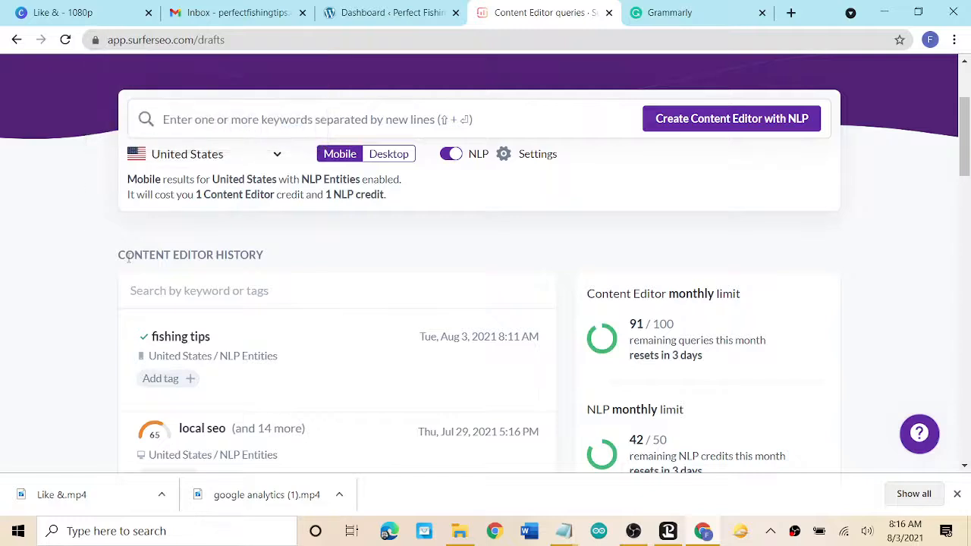
{"action": "scroll", "coordinate": [902, 234], "scroll_direction": "down", "scroll_amount": 3}
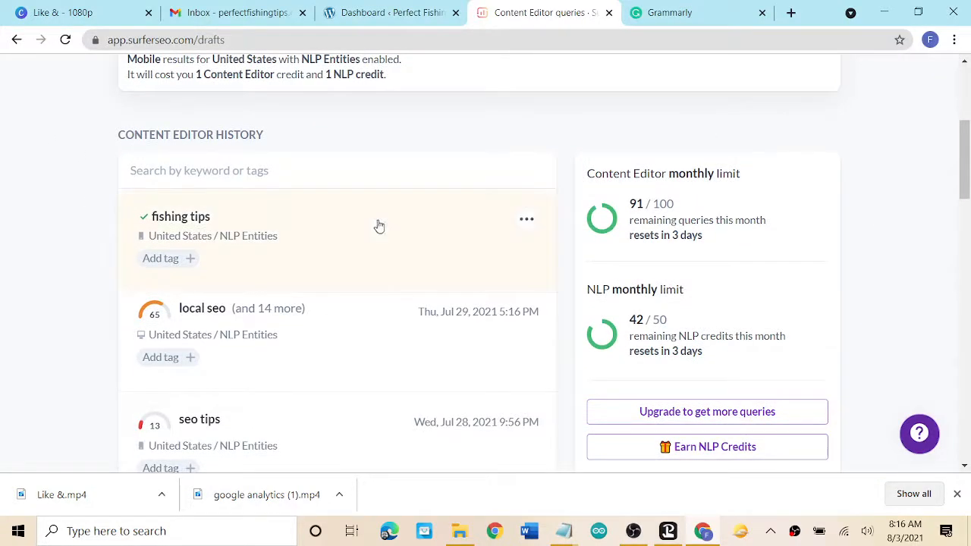
{"action": "left_click", "coordinate": [299, 220]}
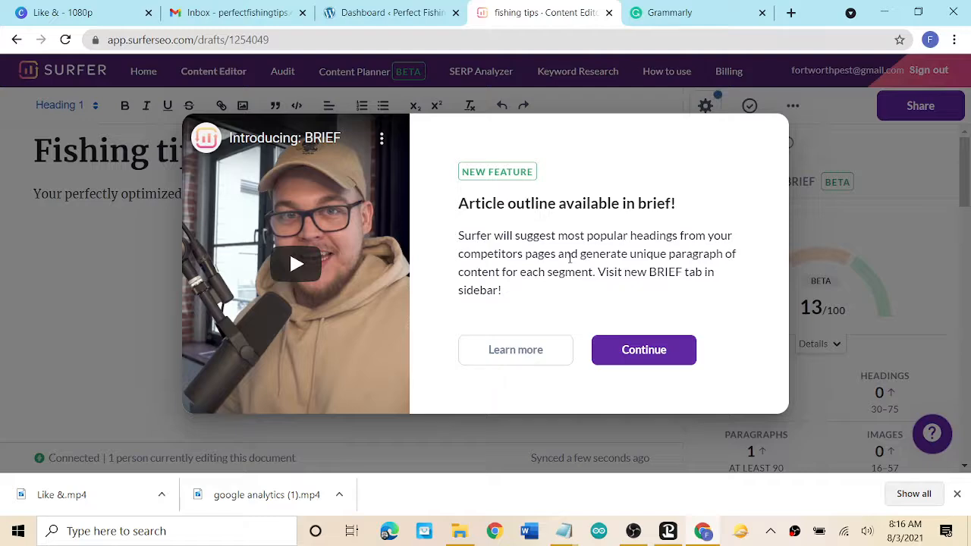
{"action": "left_click", "coordinate": [636, 350]}
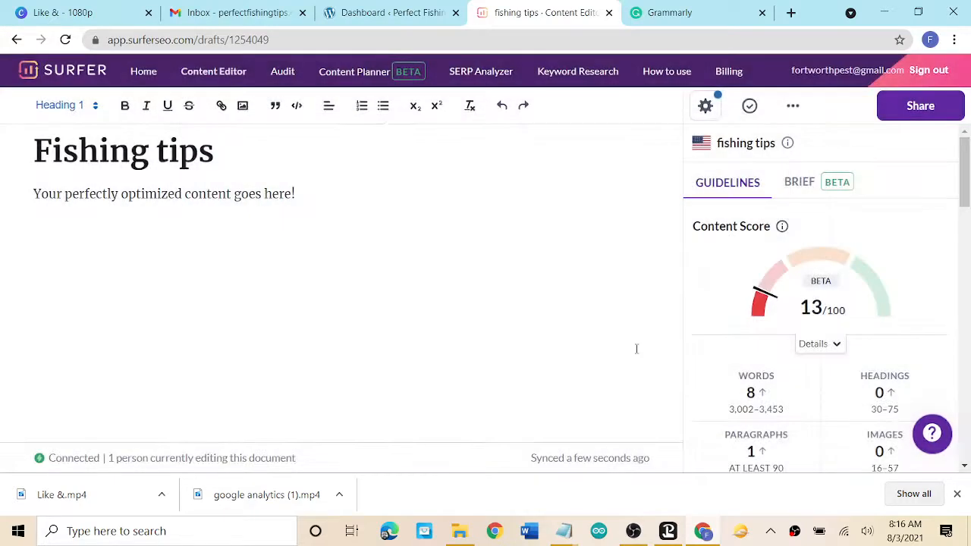
Delete the placeholder paragraph under the "Fishing tips" heading and check the draft's content guidelines.
{"action": "triple_click", "coordinate": [213, 195]}
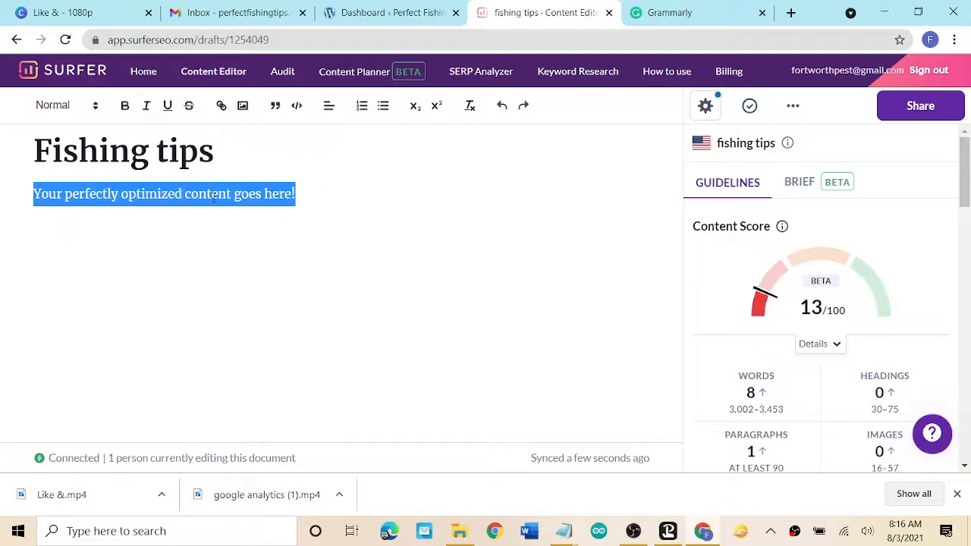
{"action": "key", "text": "BackSpace"}
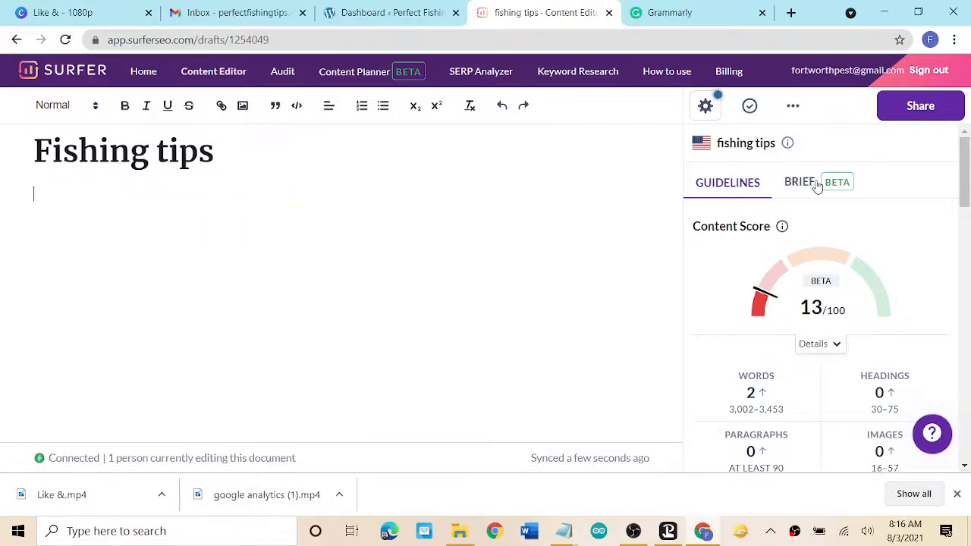
{"action": "mouse_move", "coordinate": [754, 254]}
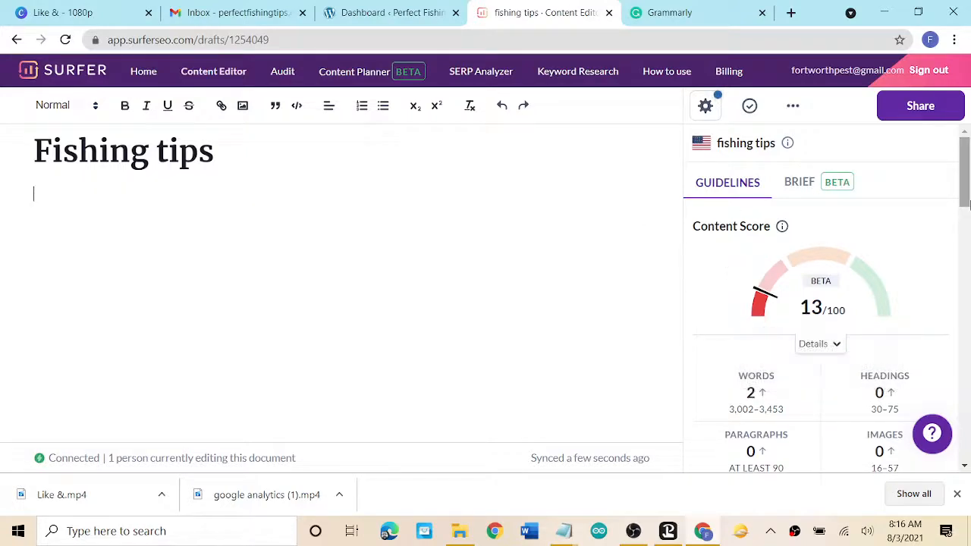
{"action": "scroll", "coordinate": [966, 189], "scroll_direction": "down", "scroll_amount": 2}
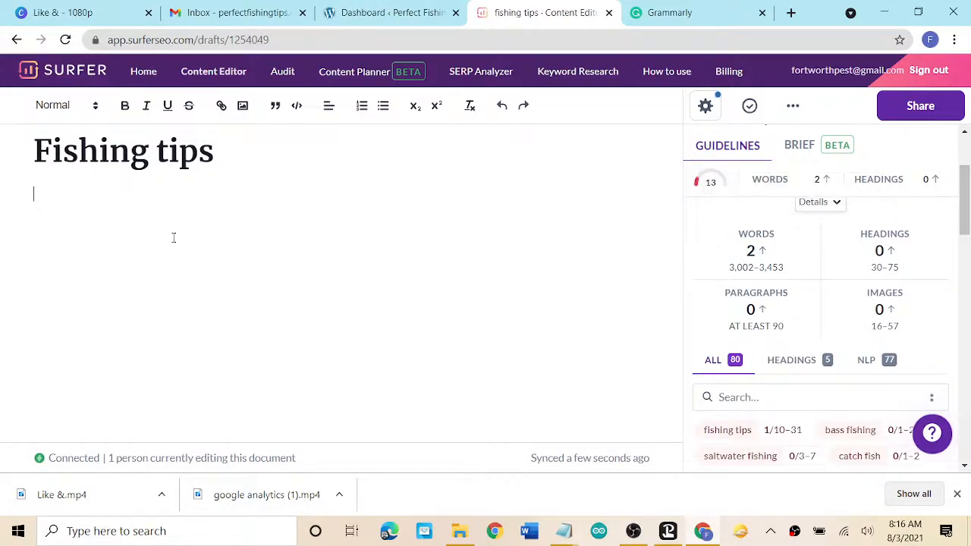
Enter the filler text "fgd df df" under the heading as a word count test and delete it again.
{"action": "type", "text": "fgd df df"}
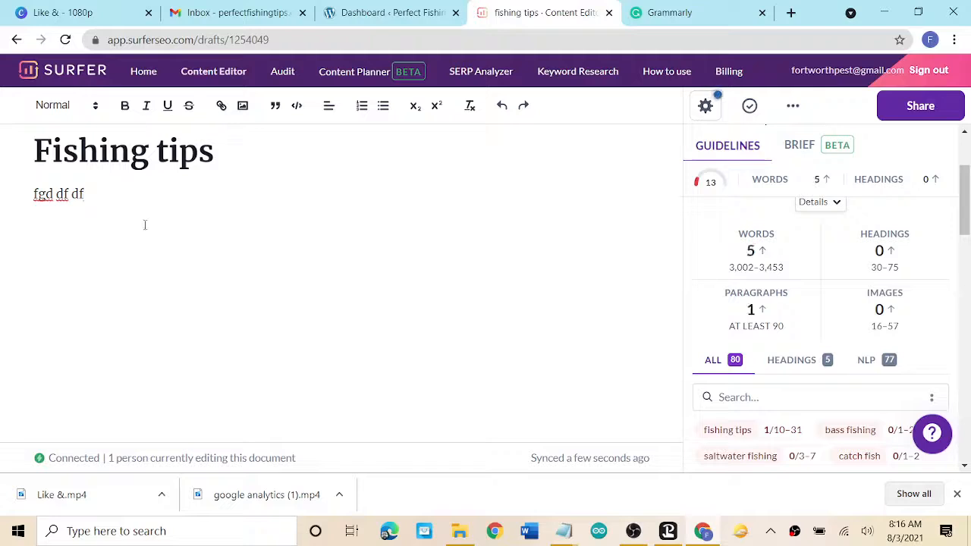
{"action": "left_click_drag", "start_coordinate": [89, 193], "coordinate": [34, 194]}
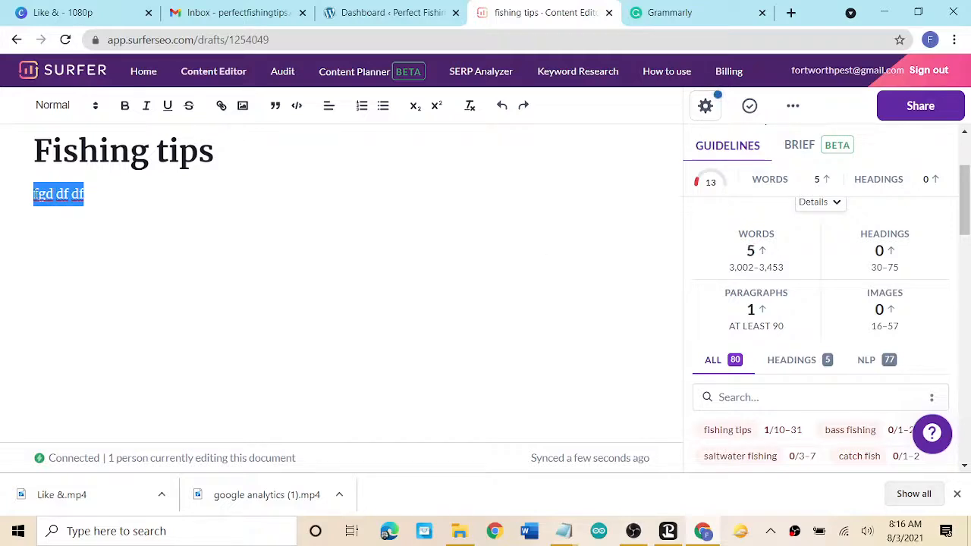
{"action": "key", "text": "BackSpace"}
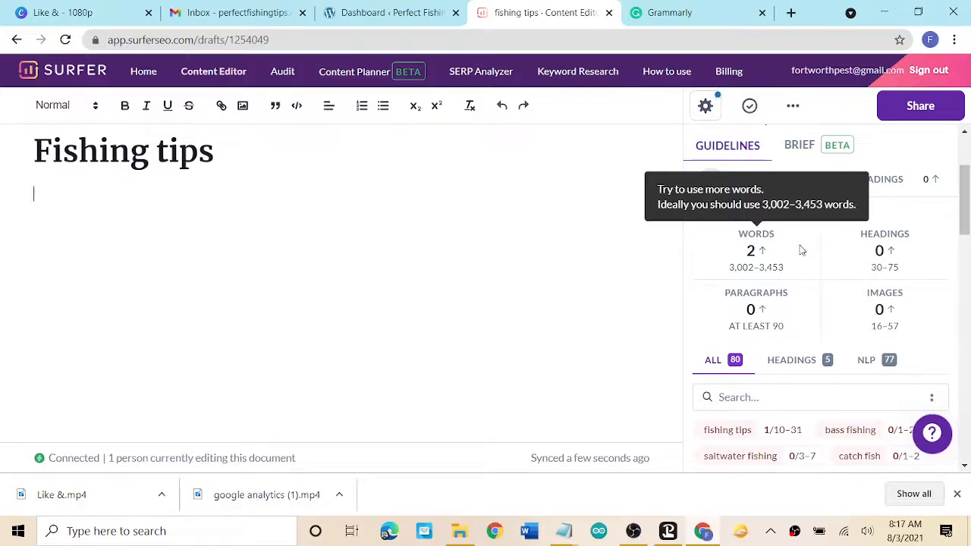
Check the guideline recommendations for the number of headings, paragraphs and images.
{"action": "mouse_move", "coordinate": [919, 254]}
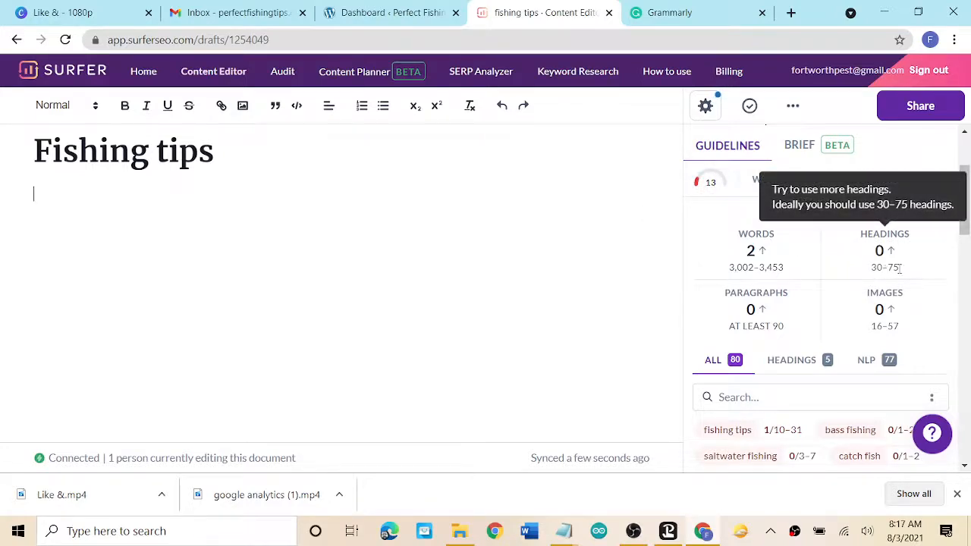
{"action": "mouse_move", "coordinate": [793, 329]}
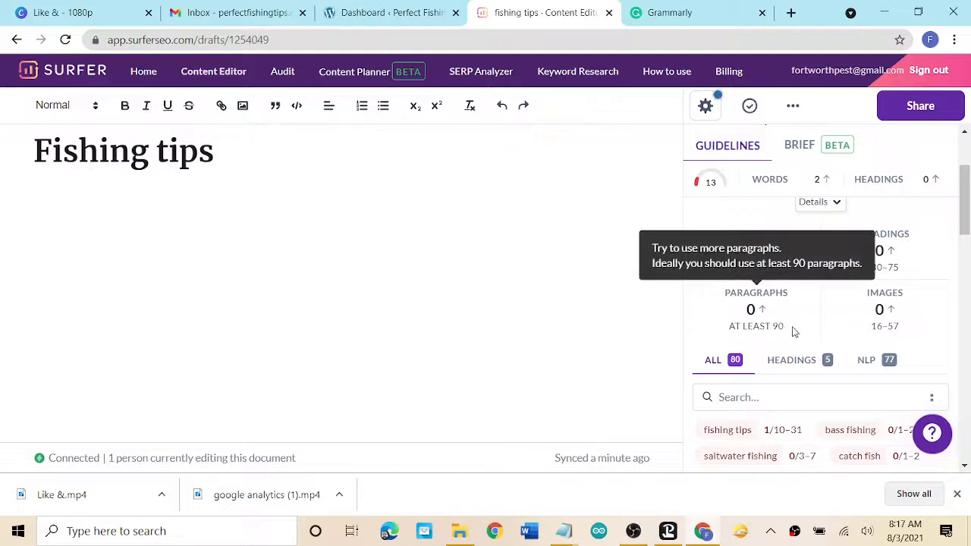
{"action": "mouse_move", "coordinate": [876, 326]}
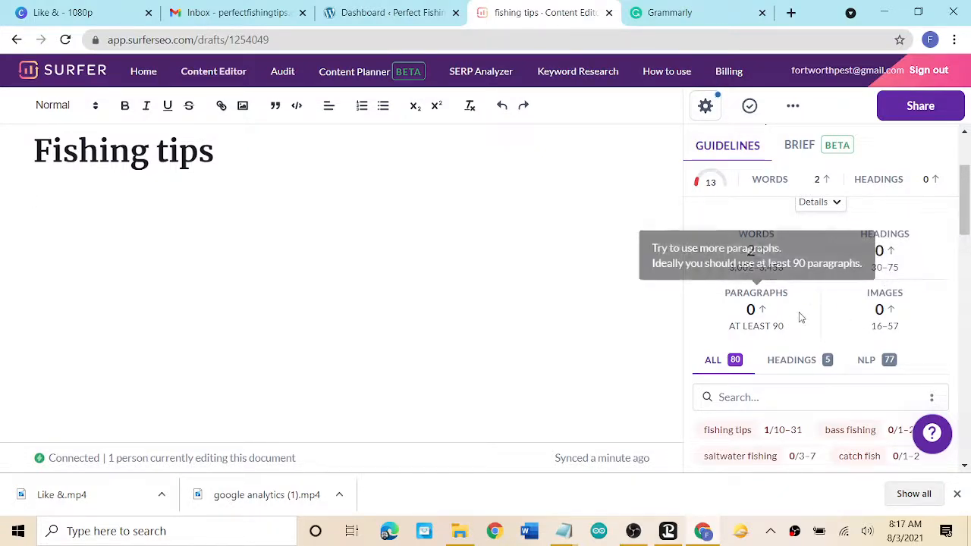
Review the suggested terms in the draft's guidelines, including the ones recommended for headings.
{"action": "scroll", "coordinate": [800, 317], "scroll_direction": "down", "scroll_amount": 2}
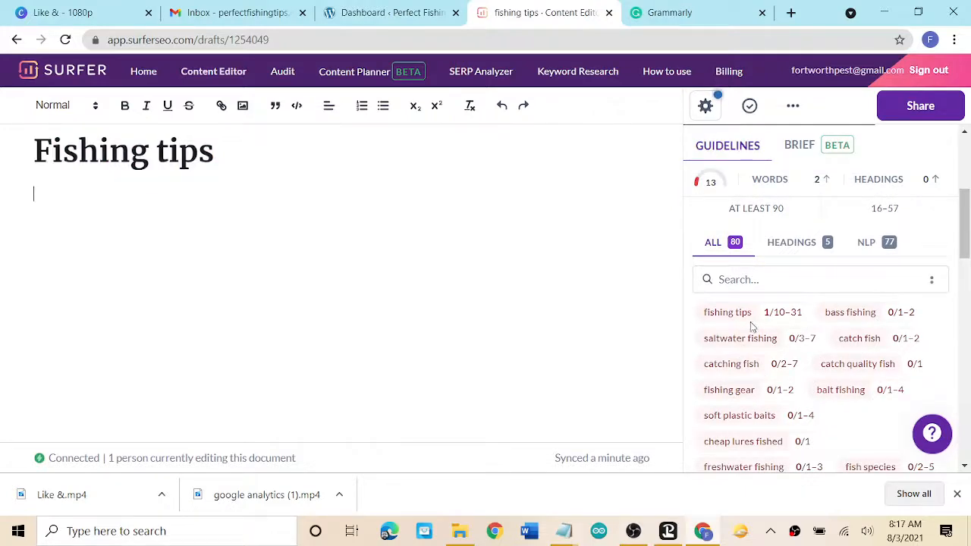
{"action": "left_click", "coordinate": [794, 258]}
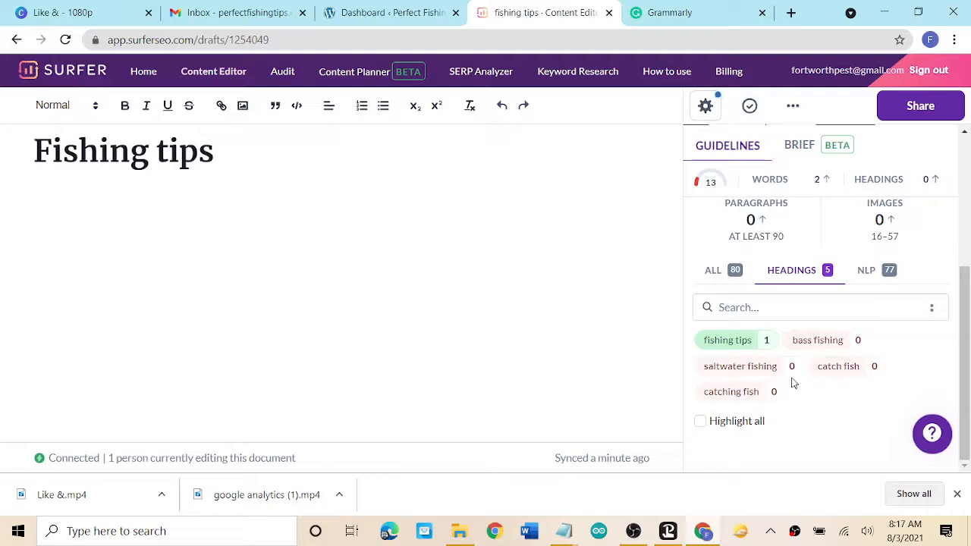
{"action": "scroll", "coordinate": [793, 383], "scroll_direction": "up", "scroll_amount": 3}
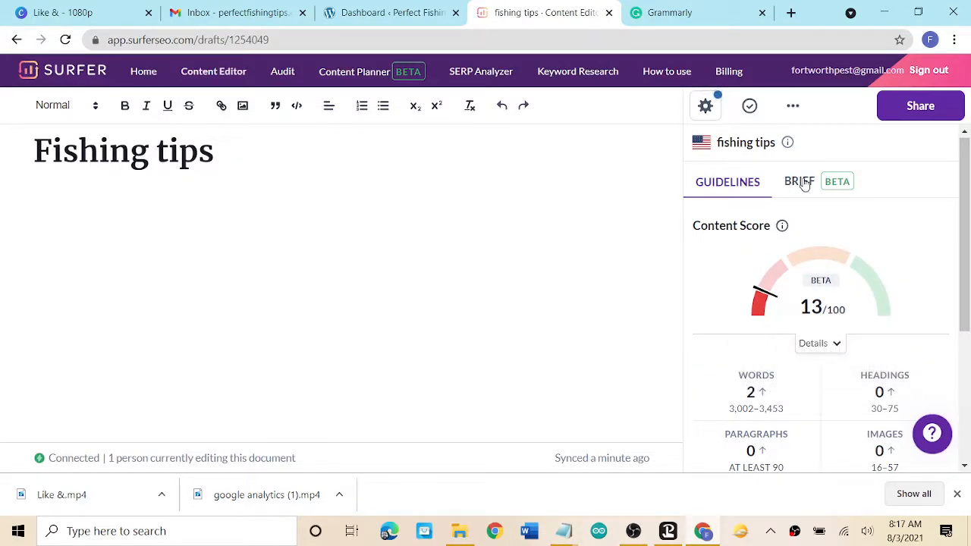
Open the draft's brief and review its outline builder, notes, competitor links, and topics and questions.
{"action": "left_click", "coordinate": [804, 185]}
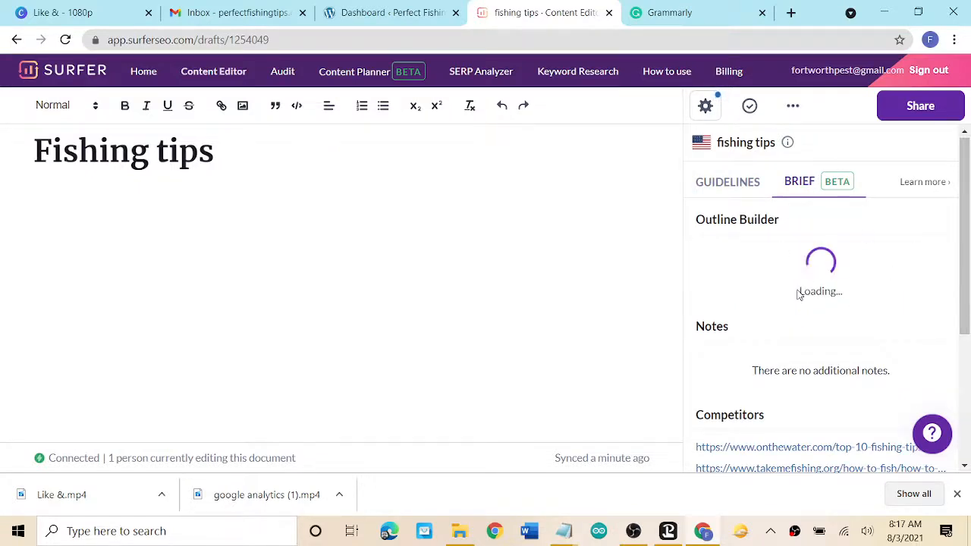
{"action": "scroll", "coordinate": [966, 311], "scroll_direction": "down", "scroll_amount": 1}
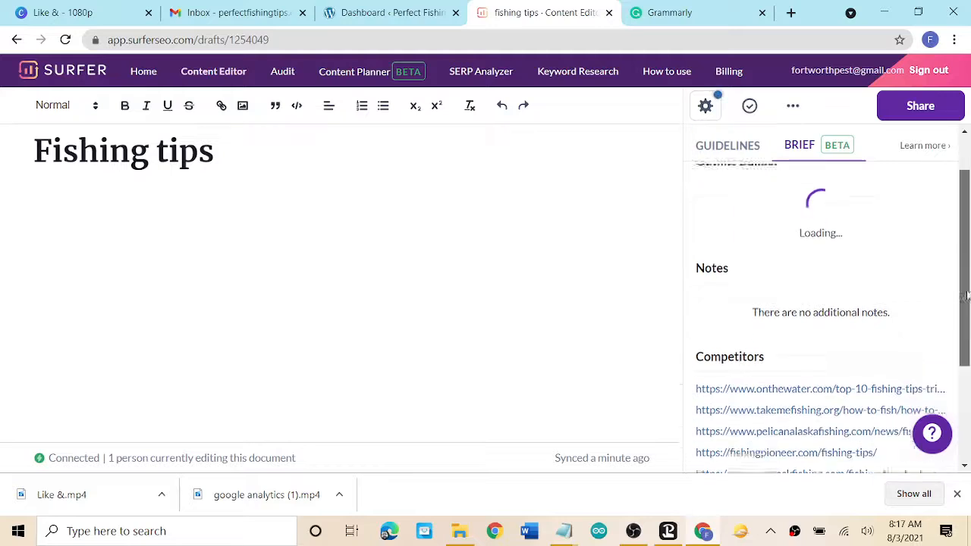
{"action": "left_click_drag", "start_coordinate": [965, 322], "coordinate": [966, 377]}
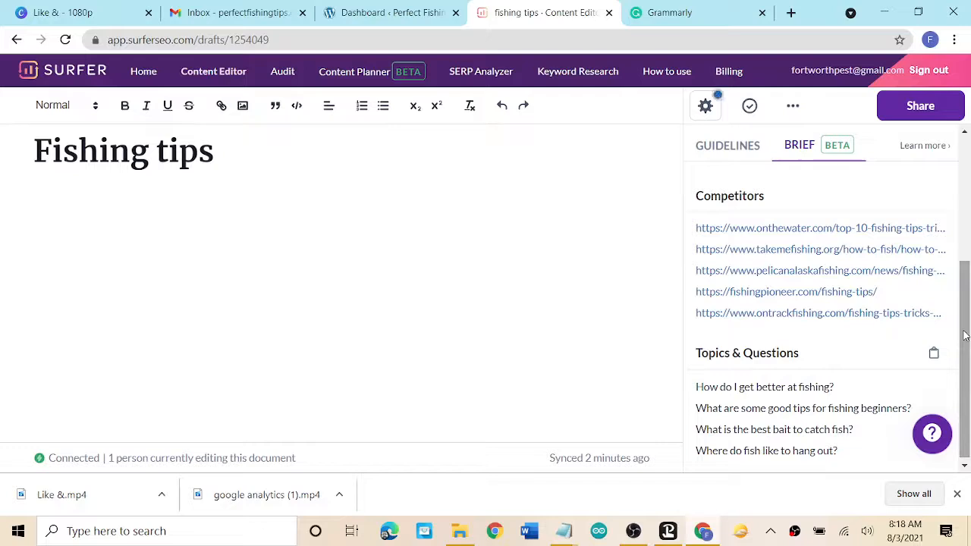
{"action": "left_click_drag", "start_coordinate": [965, 336], "coordinate": [969, 186]}
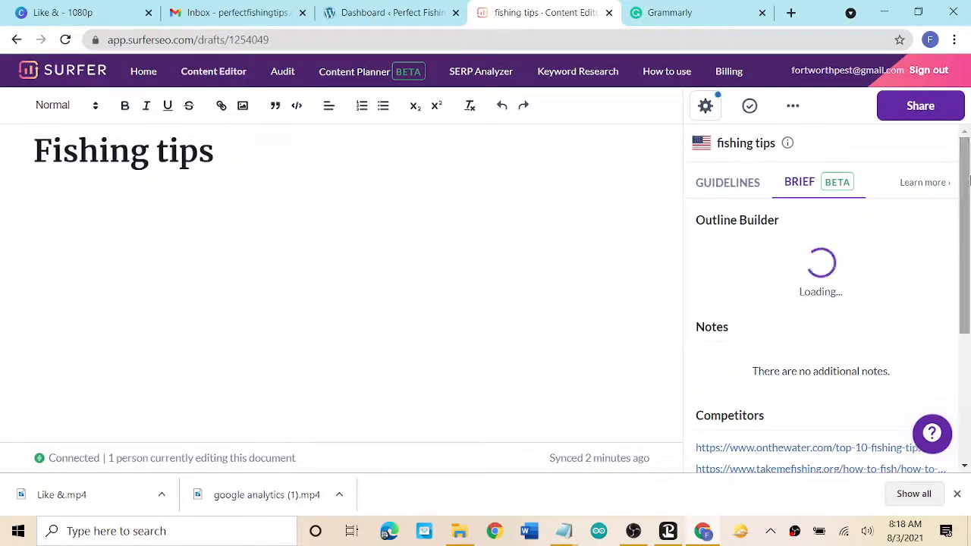
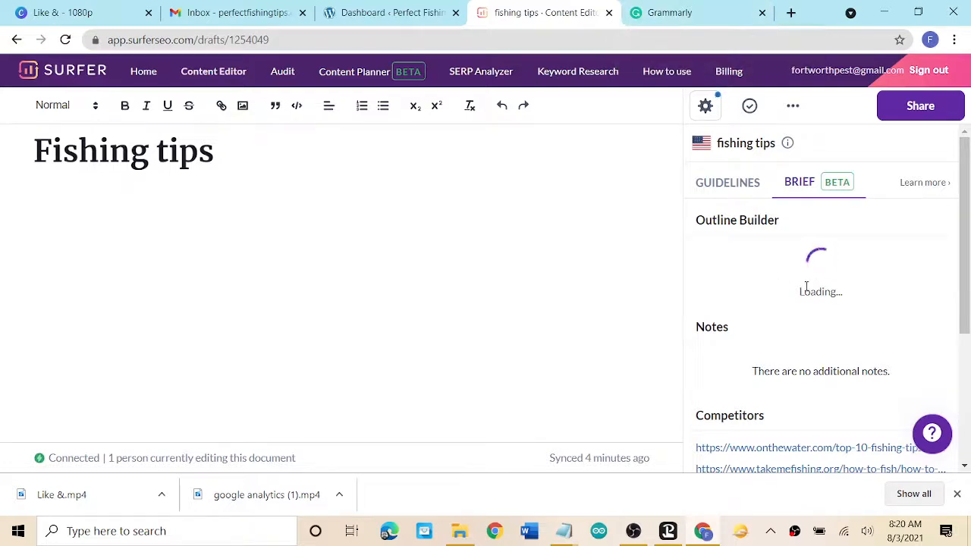
Switch to the WordPress dashboard, start a new page, and dismiss the block editor welcome guide.
{"action": "left_click", "coordinate": [397, 10]}
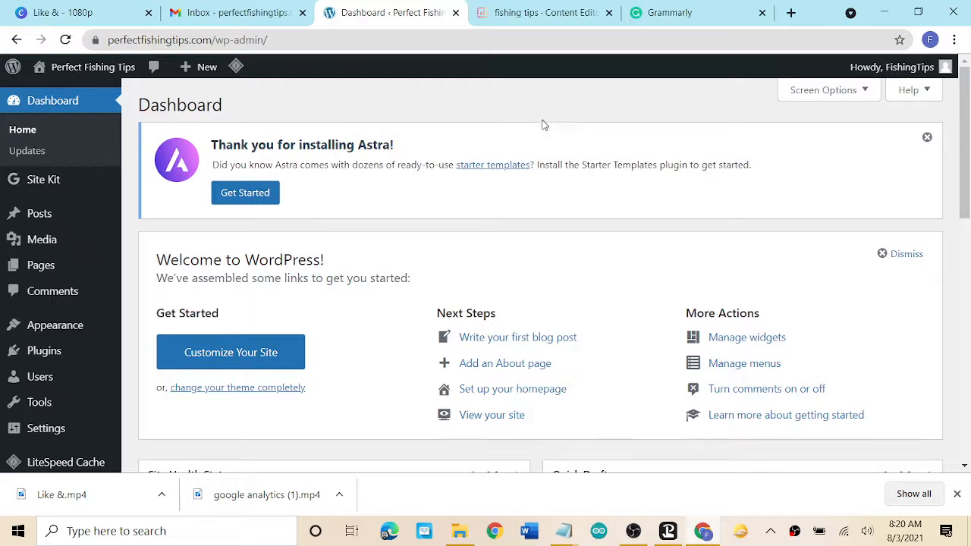
{"action": "mouse_move", "coordinate": [22, 193]}
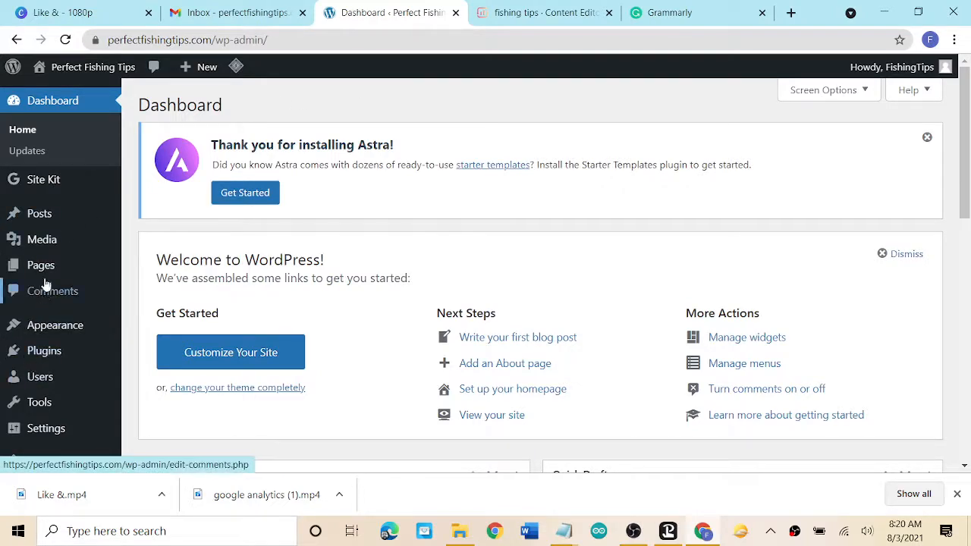
{"action": "mouse_move", "coordinate": [44, 270]}
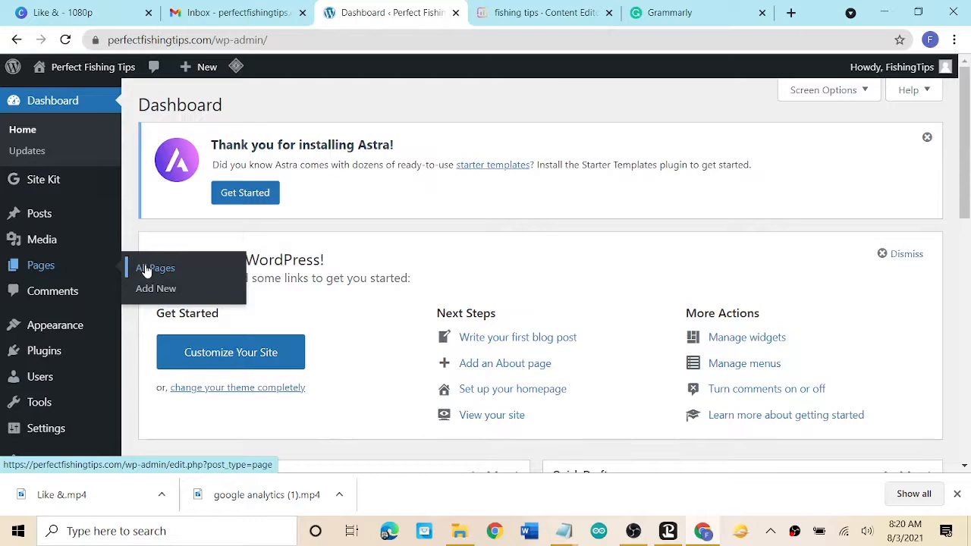
{"action": "left_click", "coordinate": [147, 290]}
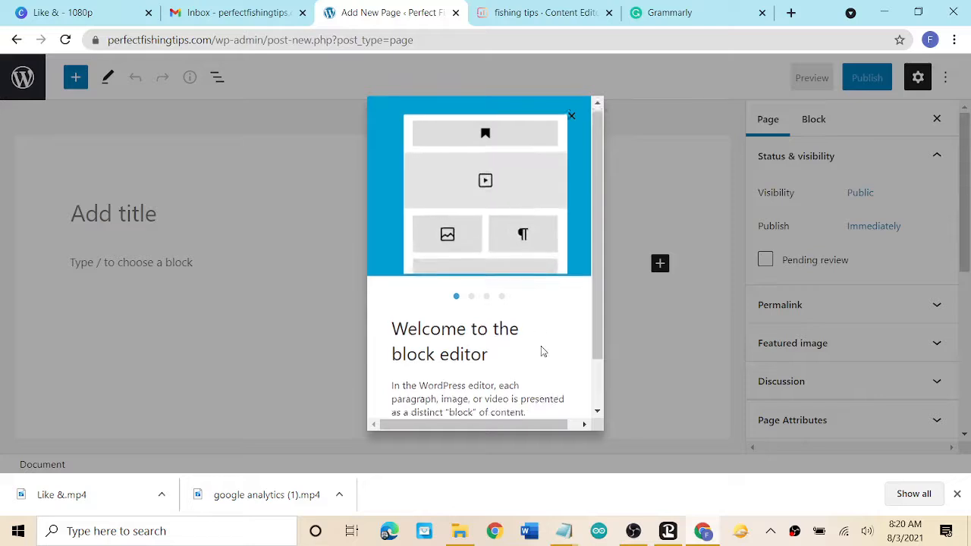
{"action": "scroll", "coordinate": [543, 351], "scroll_direction": "down", "scroll_amount": 2}
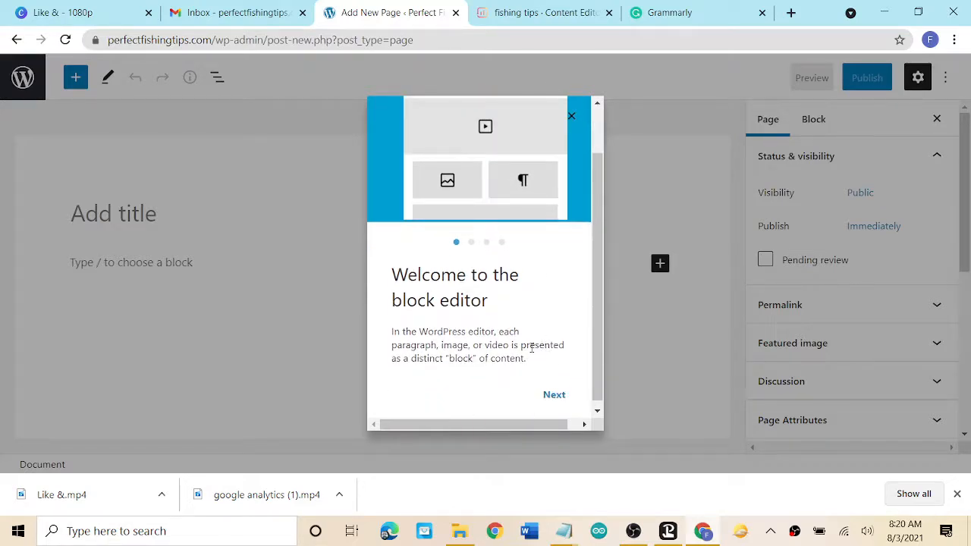
{"action": "left_click", "coordinate": [571, 118]}
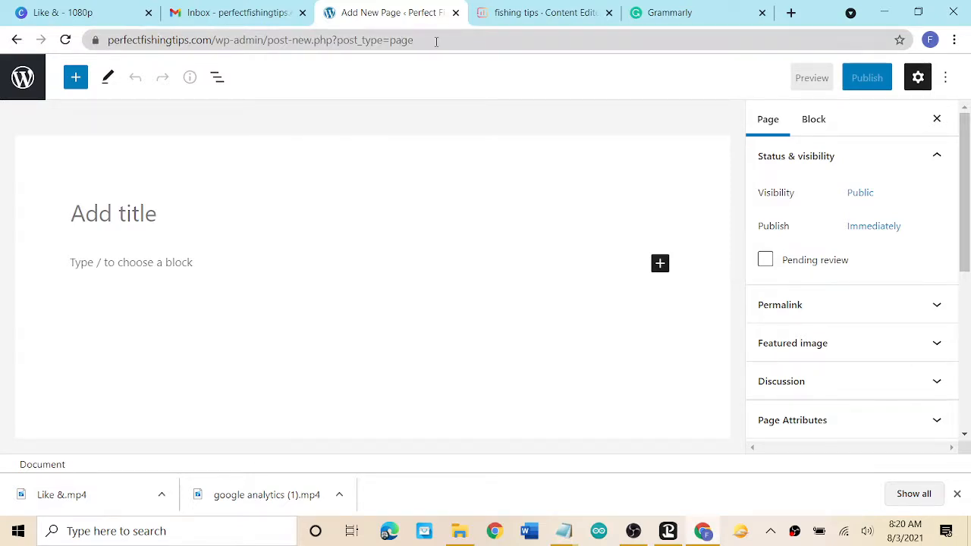
Title the new page "Perfect Fishing Tips" and place the cursor in the empty paragraph block below.
{"action": "left_click", "coordinate": [103, 215]}
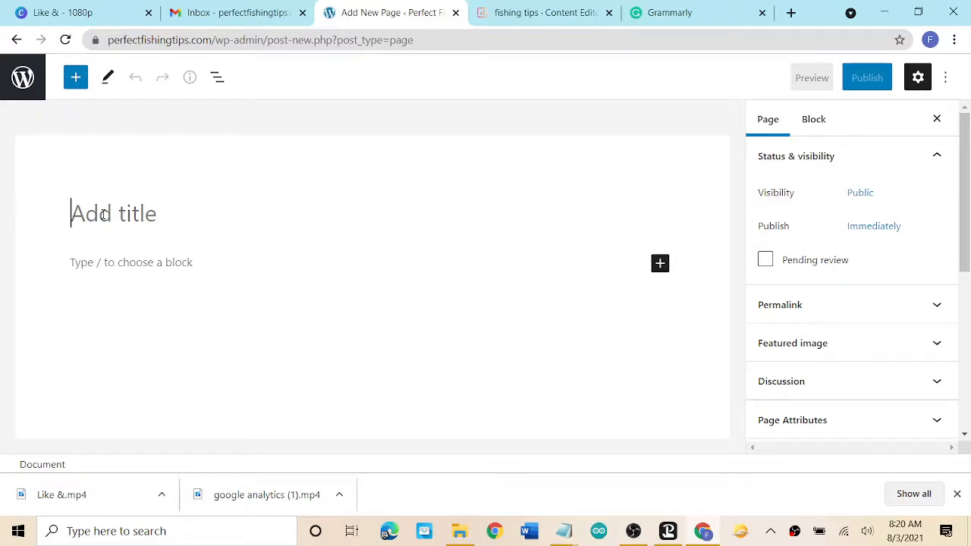
{"action": "type", "text": "Per"}
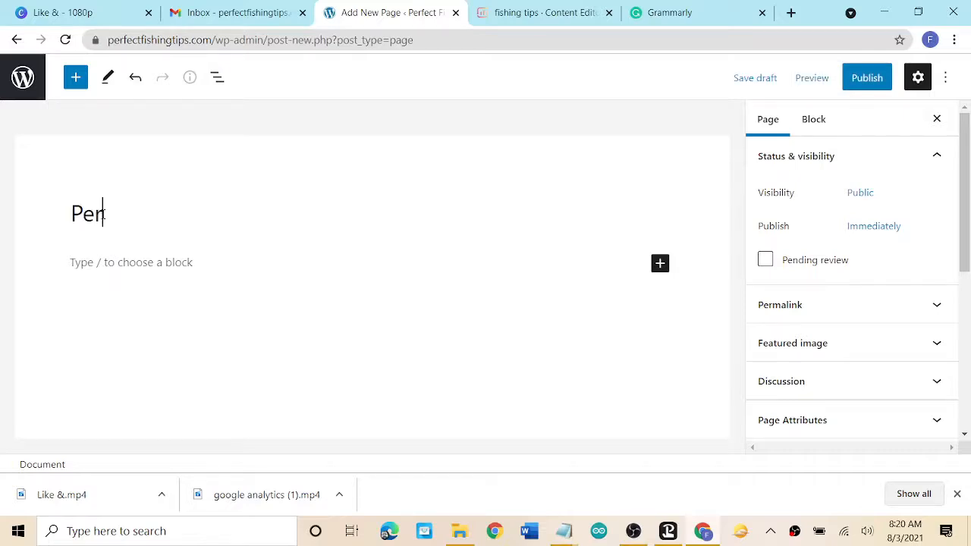
{"action": "type", "text": "fect Fish"}
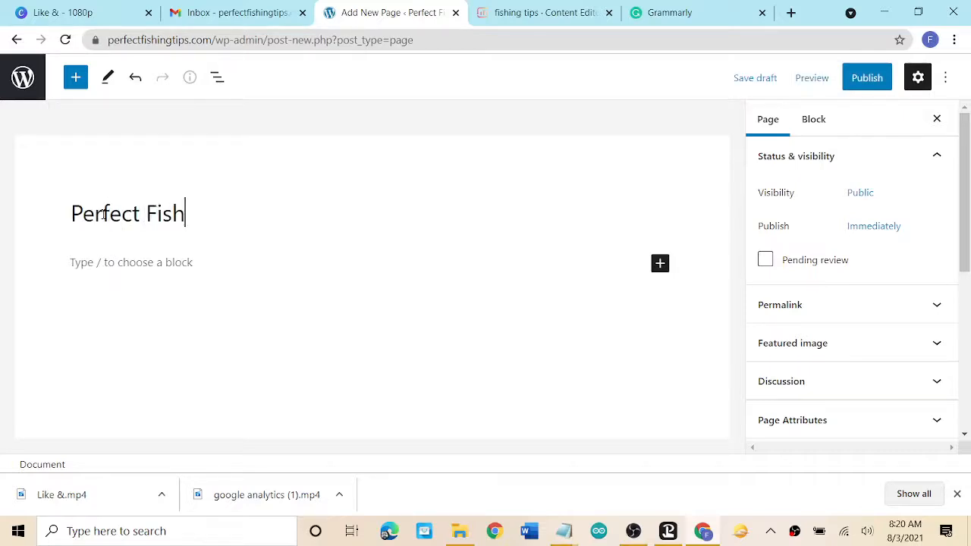
{"action": "type", "text": "ing Tips"}
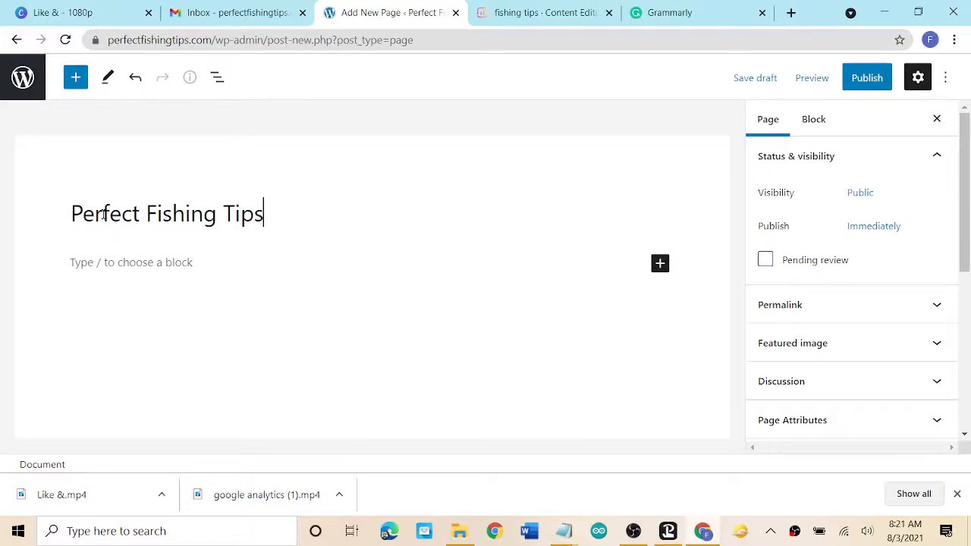
{"action": "left_click", "coordinate": [161, 263]}
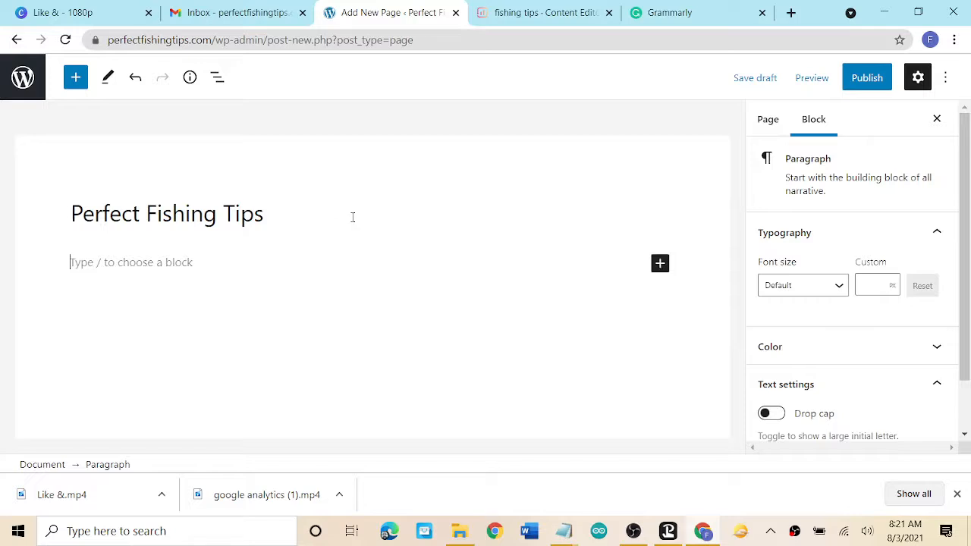
Switch back to the "fishing tips" draft in Surfer.
{"action": "left_click", "coordinate": [539, 12]}
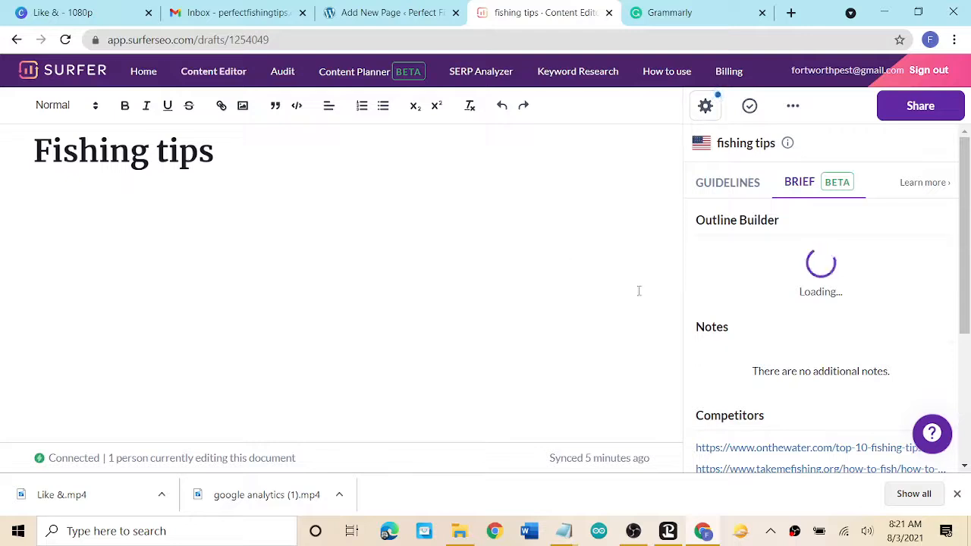
{"action": "mouse_move", "coordinate": [633, 535]}
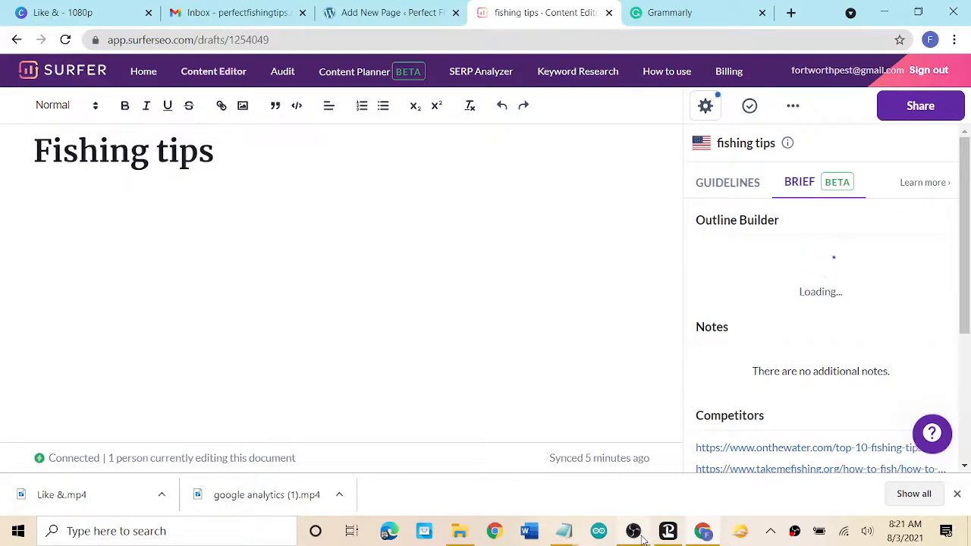
{"action": "left_click", "coordinate": [678, 464]}
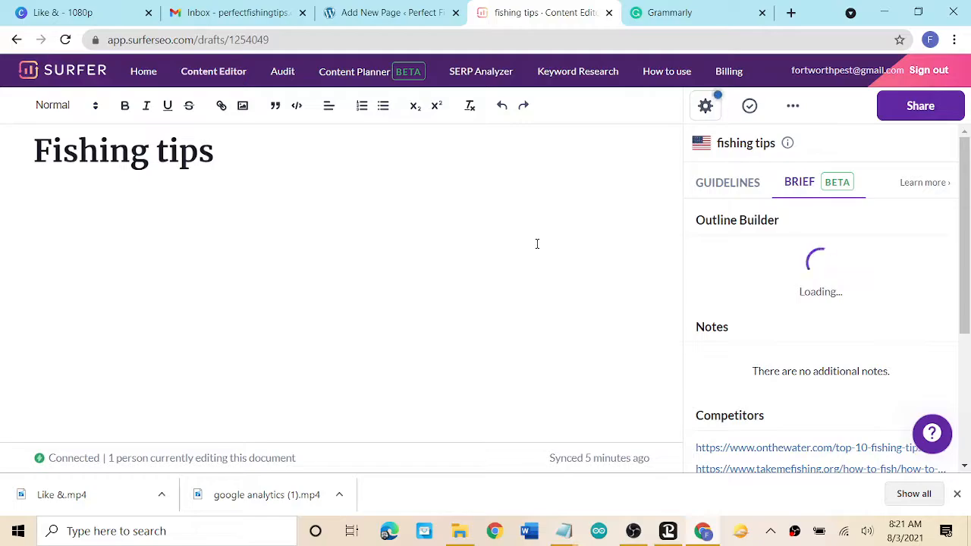
{"action": "mouse_move", "coordinate": [706, 535]}
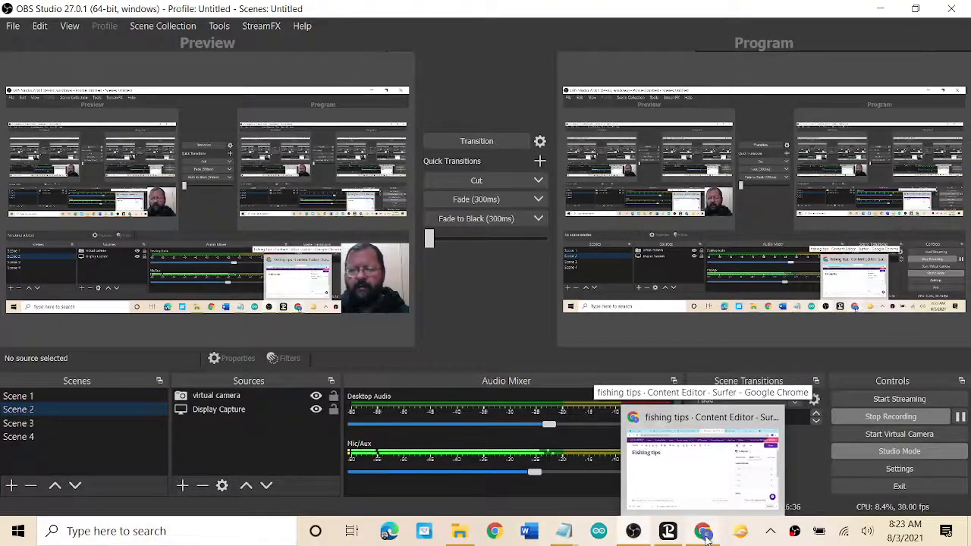
{"action": "left_click", "coordinate": [701, 463]}
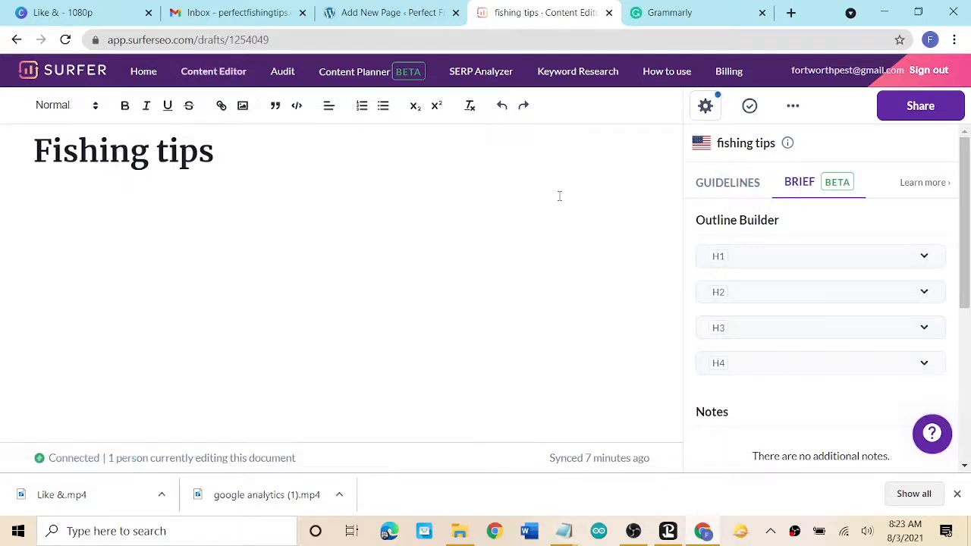
Compare the guidelines with the brief, then expand the outline builder's H1 section and read through its suggested headings and paragraphs.
{"action": "left_click", "coordinate": [742, 189]}
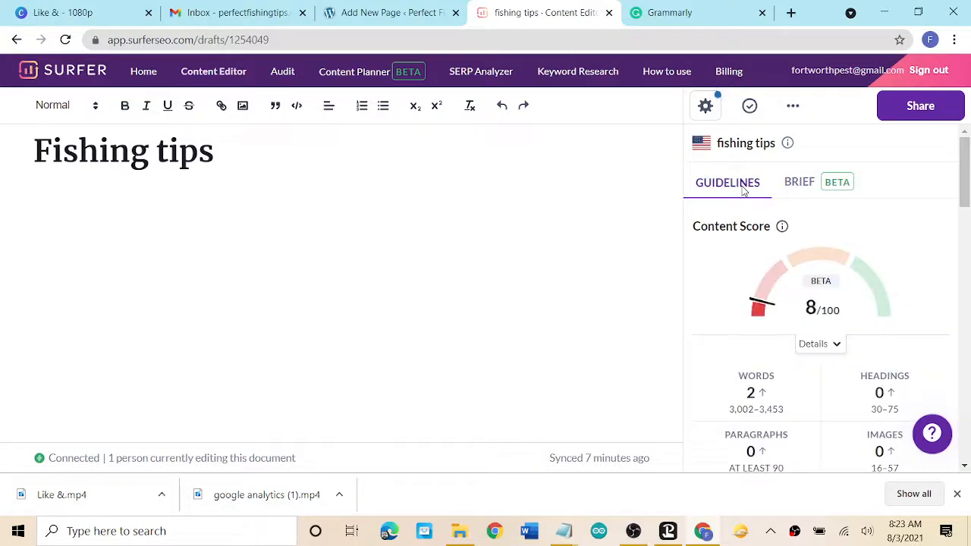
{"action": "left_click", "coordinate": [791, 190]}
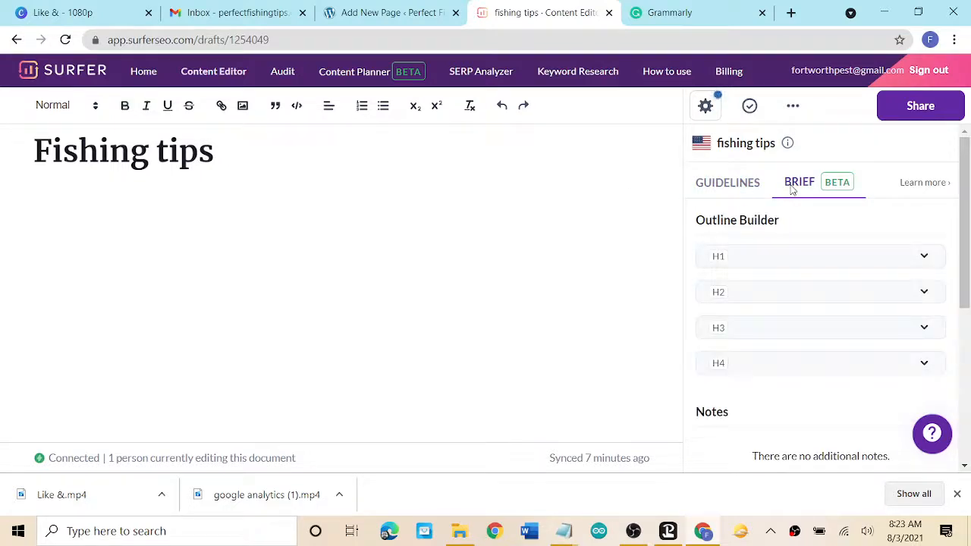
{"action": "left_click", "coordinate": [762, 258]}
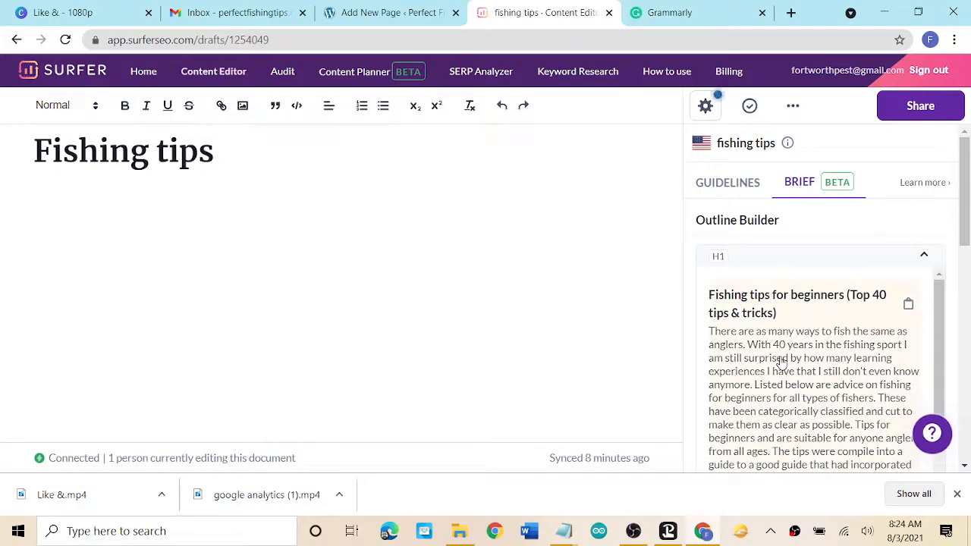
{"action": "scroll", "coordinate": [781, 363], "scroll_direction": "down", "scroll_amount": 5}
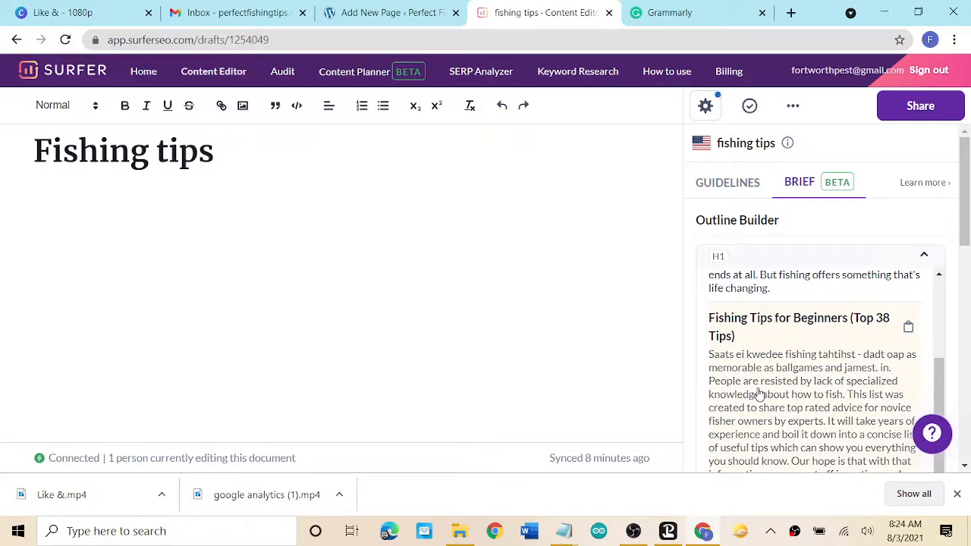
{"action": "scroll", "coordinate": [759, 393], "scroll_direction": "down", "scroll_amount": 6}
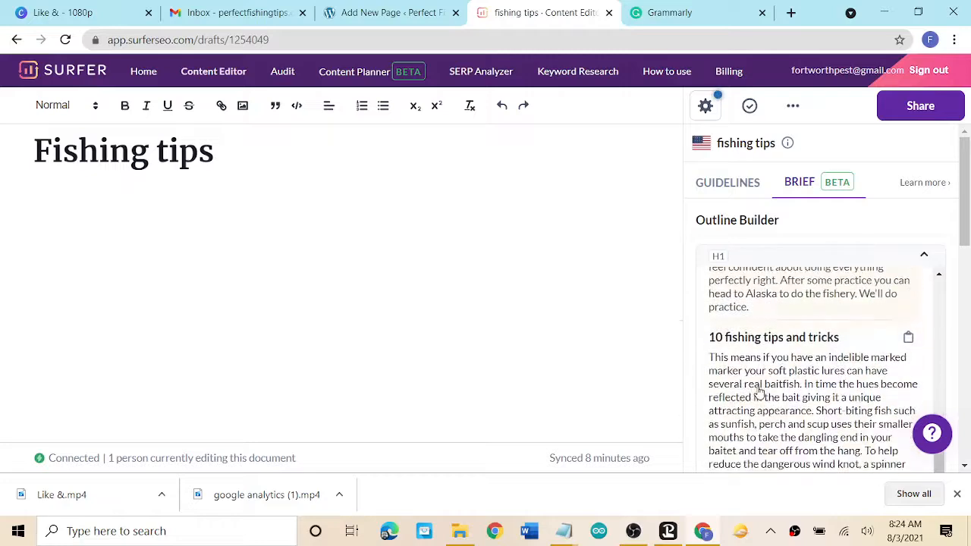
{"action": "scroll", "coordinate": [758, 392], "scroll_direction": "down", "scroll_amount": 2}
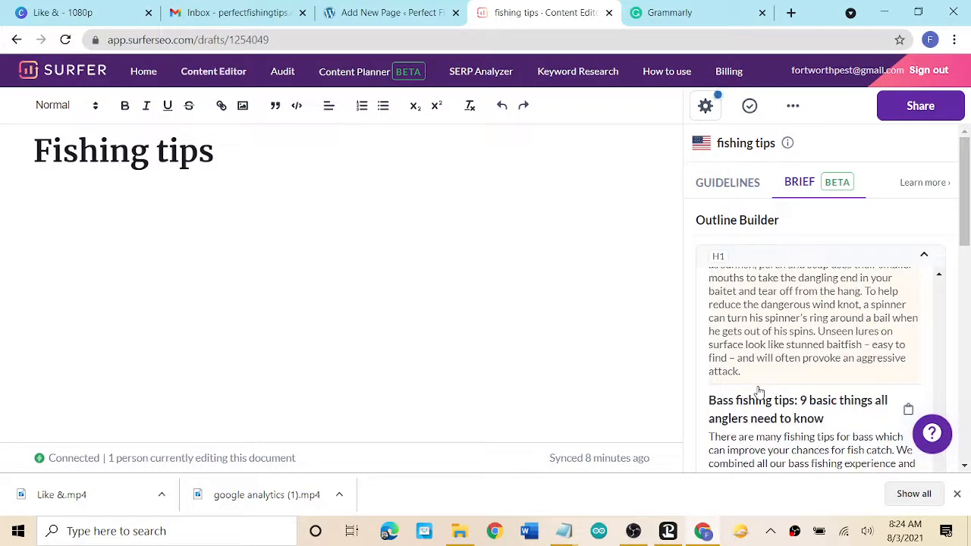
{"action": "scroll", "coordinate": [791, 444], "scroll_direction": "down", "scroll_amount": 2}
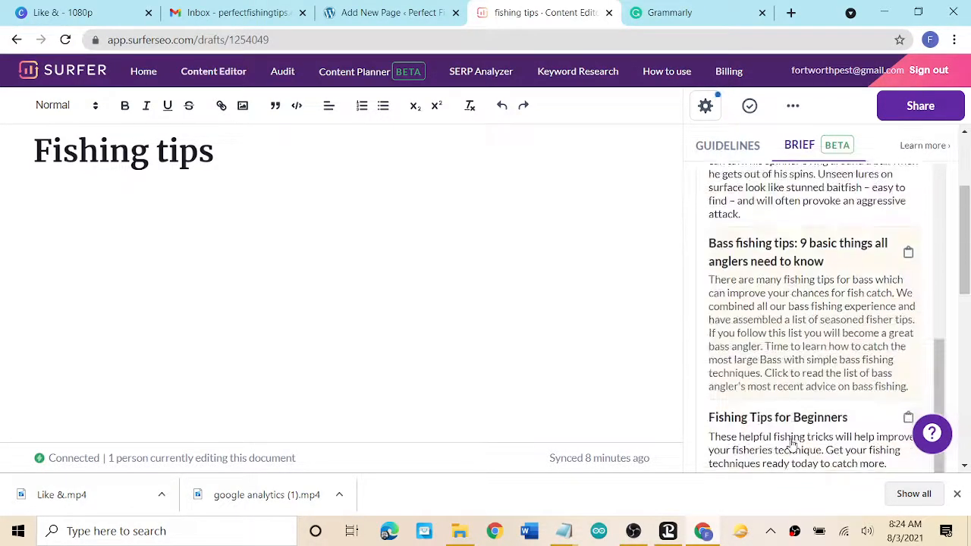
{"action": "scroll", "coordinate": [793, 347], "scroll_direction": "down", "scroll_amount": 3}
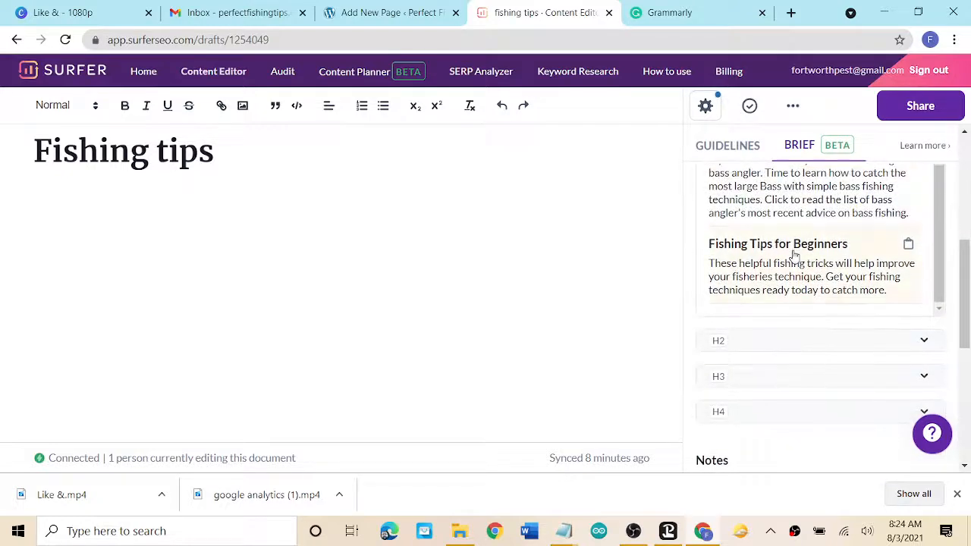
{"action": "scroll", "coordinate": [793, 254], "scroll_direction": "up", "scroll_amount": 1}
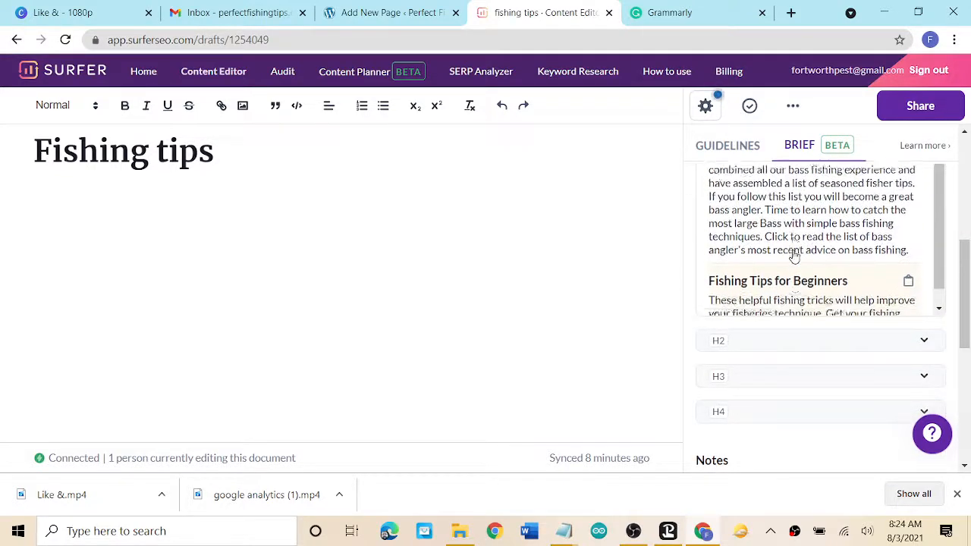
{"action": "scroll", "coordinate": [793, 254], "scroll_direction": "down", "scroll_amount": 1}
{"action": "scroll", "coordinate": [795, 228], "scroll_direction": "down", "scroll_amount": 3}
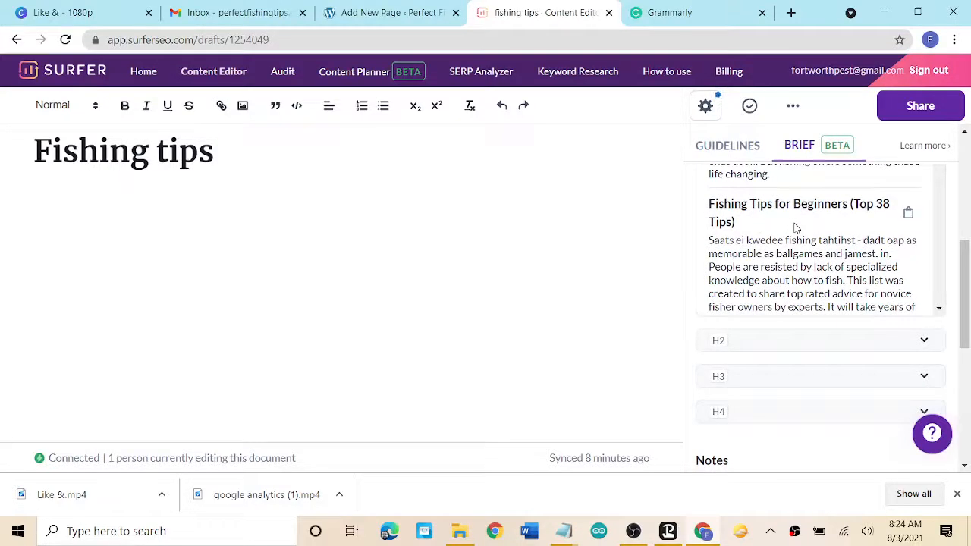
{"action": "right_click", "coordinate": [970, 220]}
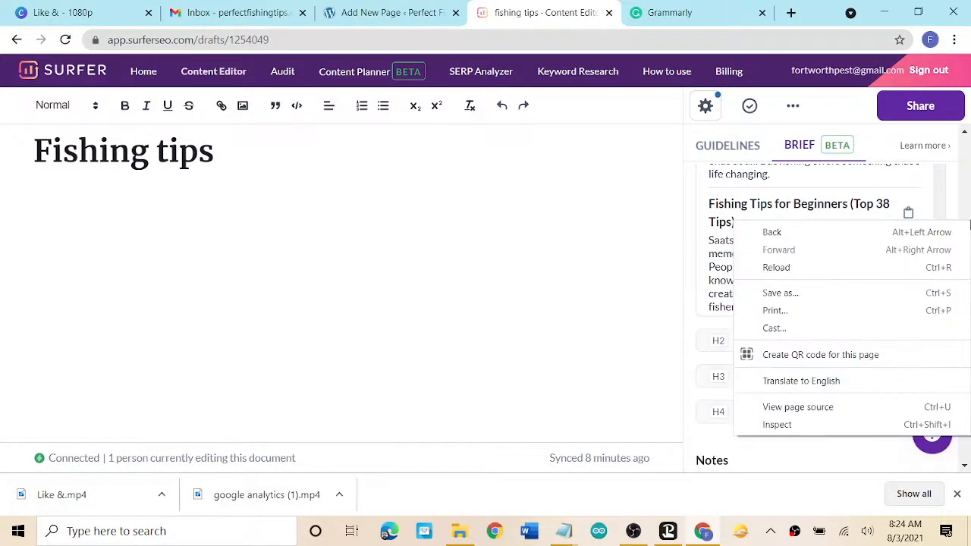
Try replacing the "Fishing tips" heading with the brief's "Fishing tips for beginners (Top 40 tips & tricks)" suggestion, and undo the last edits.
{"action": "left_click", "coordinate": [964, 188]}
{"action": "left_click_drag", "start_coordinate": [966, 198], "coordinate": [968, 224]}
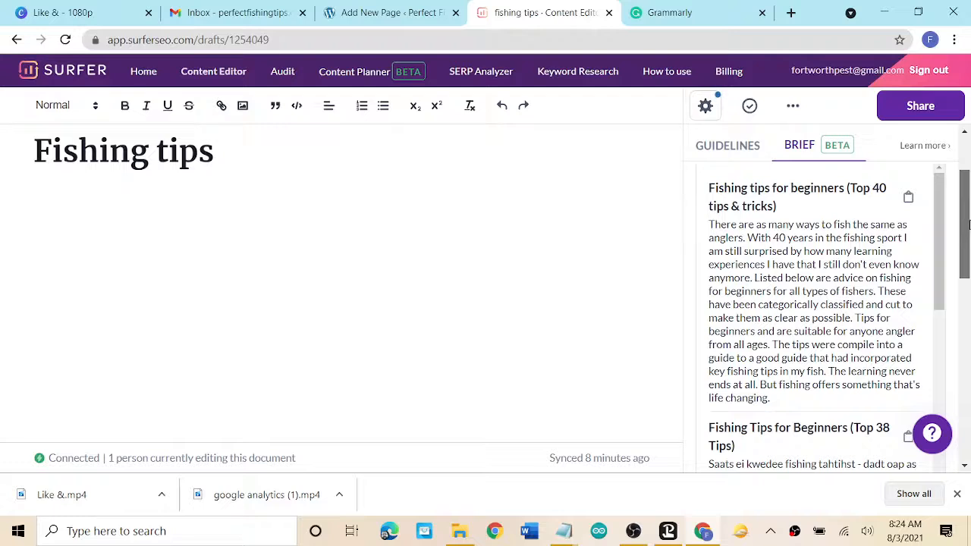
{"action": "left_click_drag", "start_coordinate": [969, 224], "coordinate": [968, 223]}
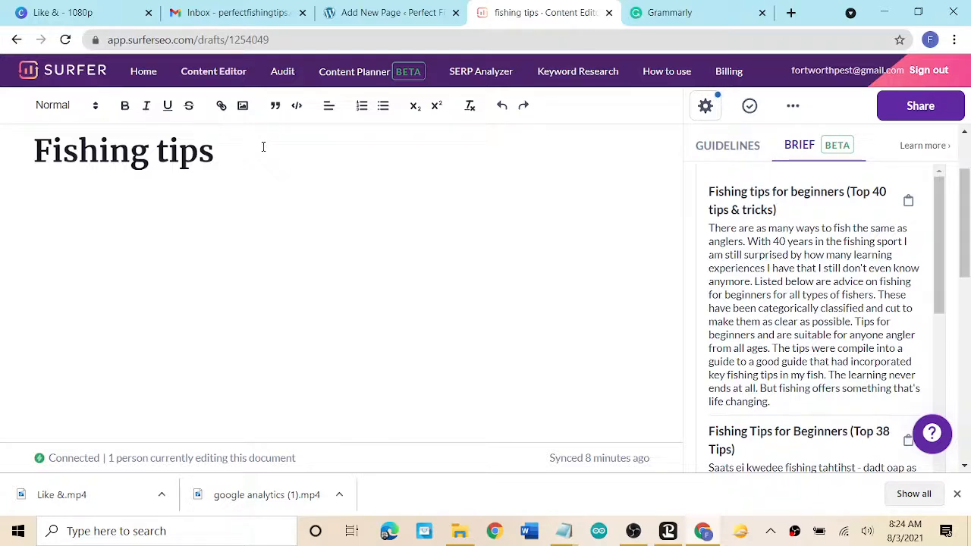
{"action": "left_click_drag", "start_coordinate": [249, 148], "coordinate": [3, 164]}
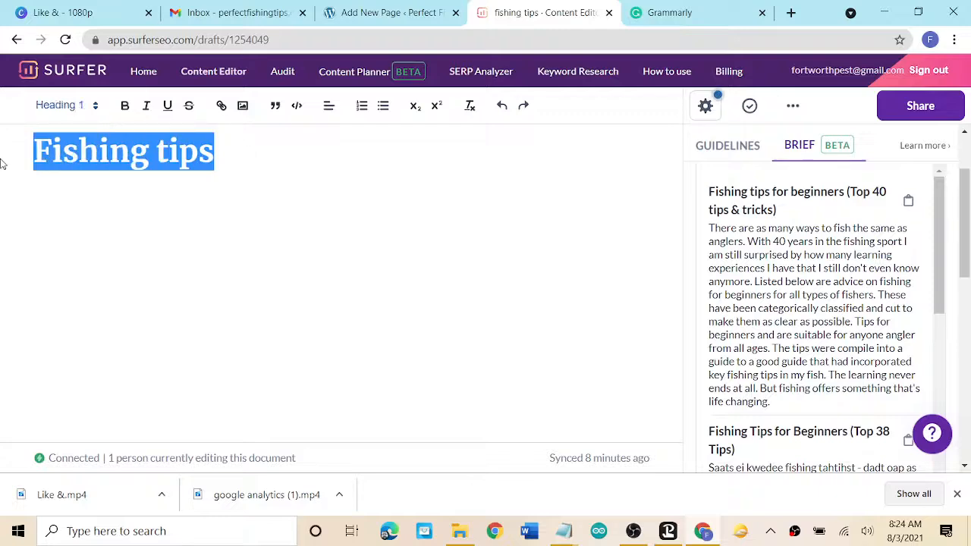
{"action": "key", "text": "BackSpace"}
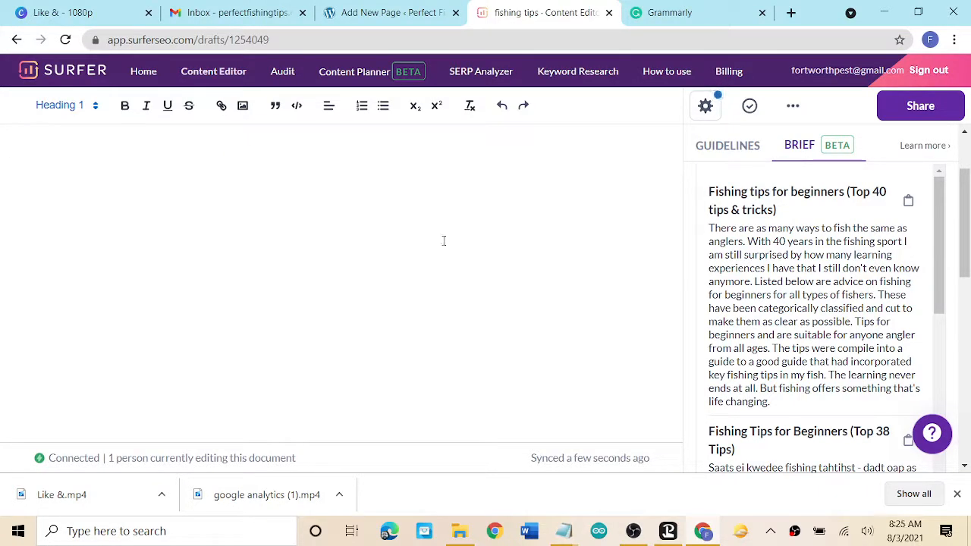
{"action": "left_click", "coordinate": [820, 265]}
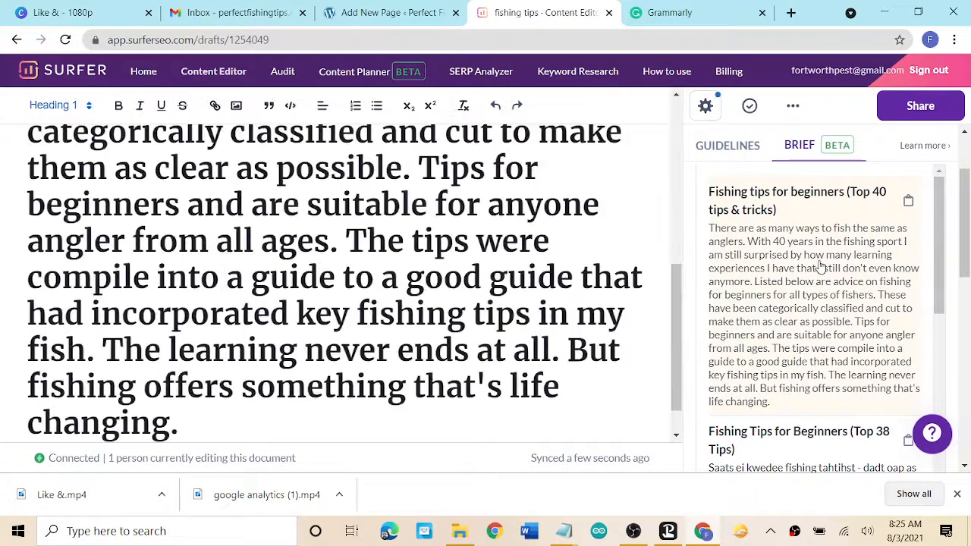
{"action": "scroll", "coordinate": [428, 283], "scroll_direction": "up", "scroll_amount": 4}
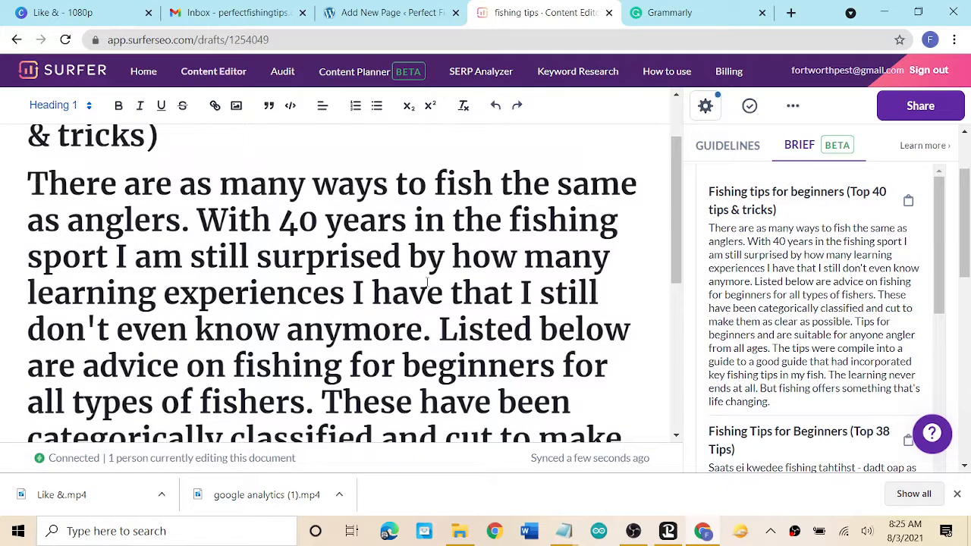
{"action": "scroll", "coordinate": [427, 282], "scroll_direction": "up", "scroll_amount": 1}
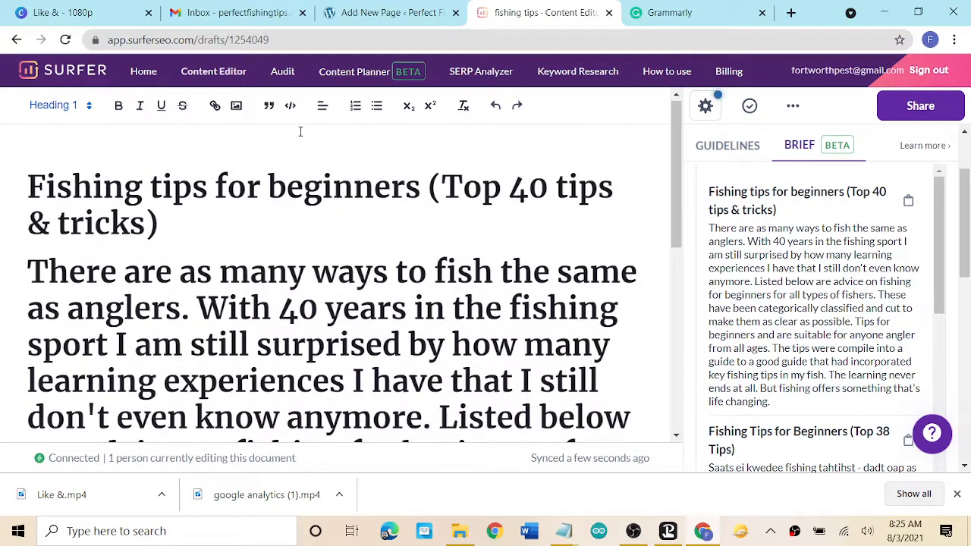
{"action": "left_click", "coordinate": [494, 106]}
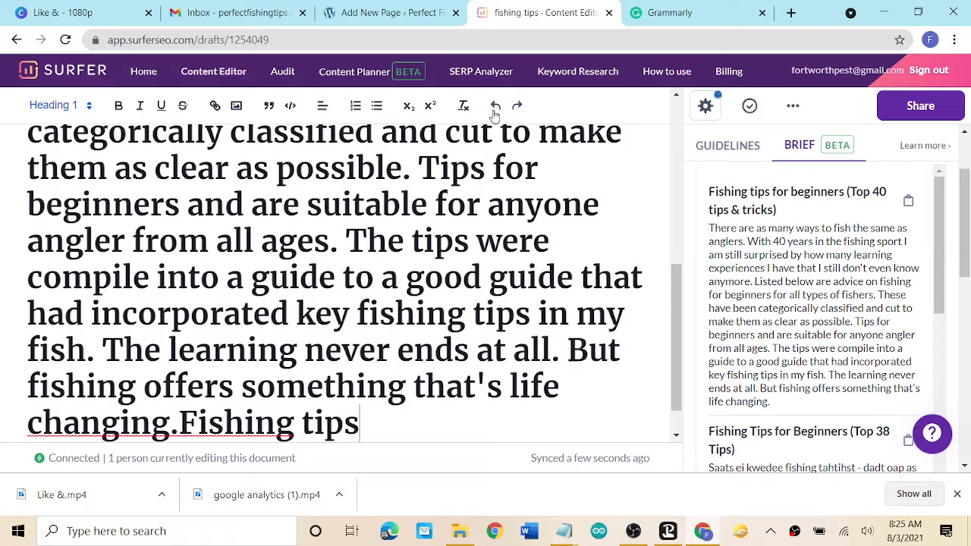
{"action": "left_click", "coordinate": [495, 106]}
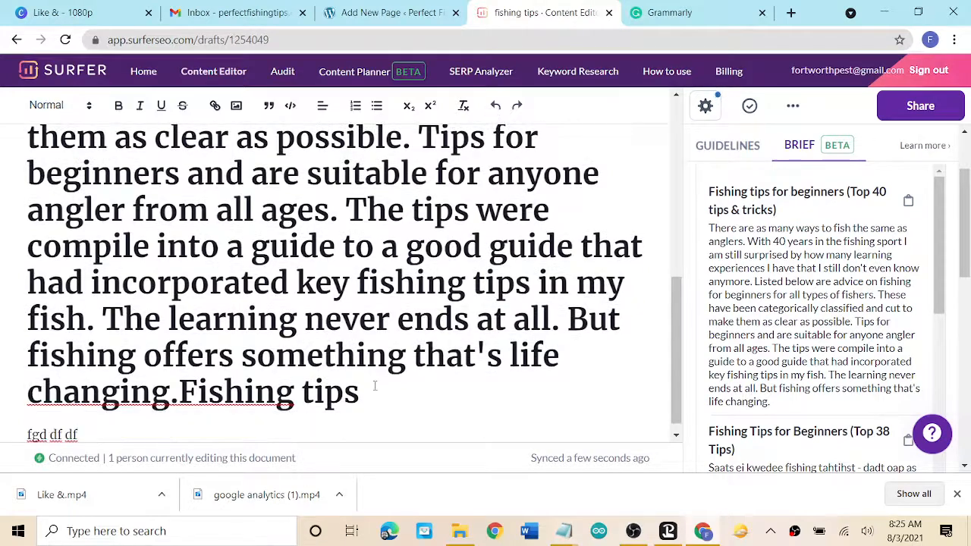
Clear the entire draft and insert the brief's "Fishing tips for beginners (Top 40 tips & tricks)" heading and paragraph.
{"action": "left_click_drag", "start_coordinate": [374, 386], "coordinate": [214, 137]}
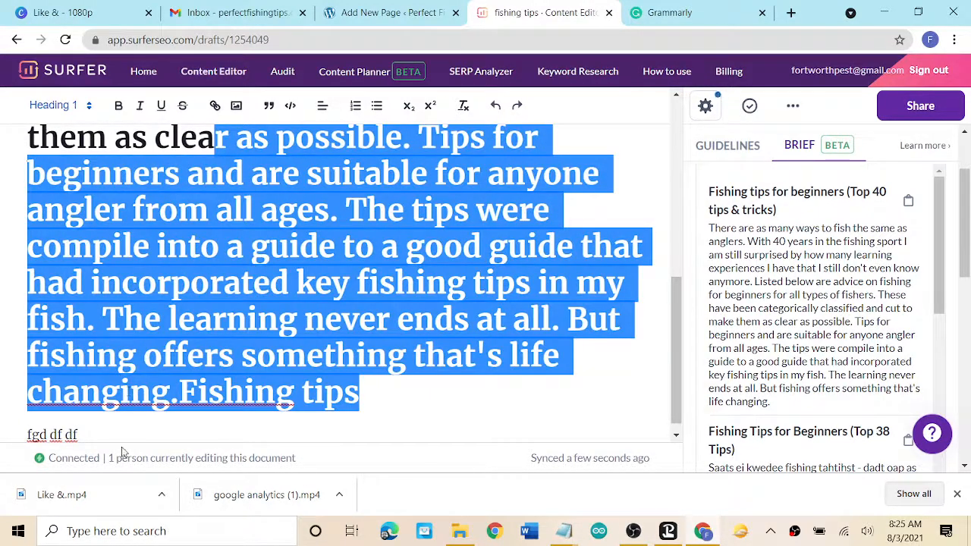
{"action": "left_click_drag", "start_coordinate": [120, 437], "coordinate": [4, 30]}
{"action": "key", "text": "BackSpace"}
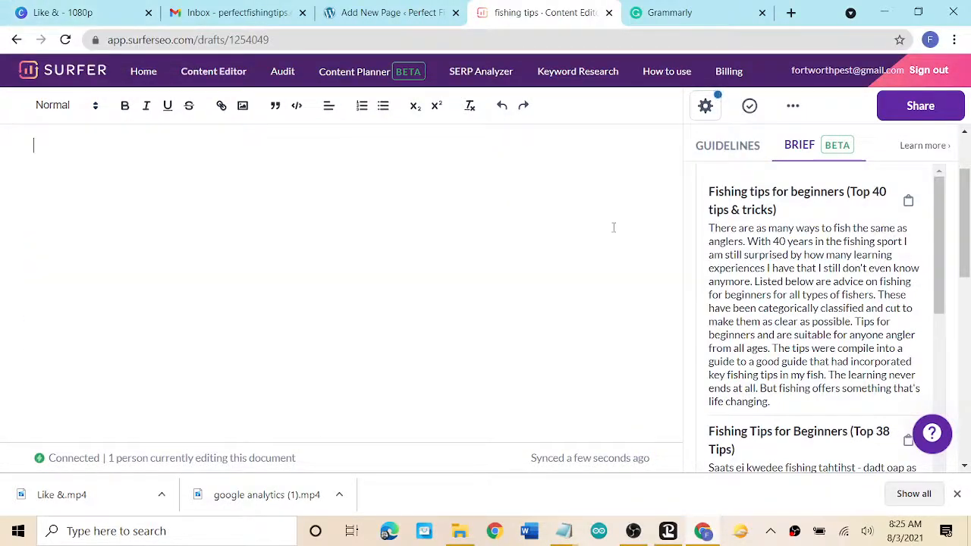
{"action": "left_click", "coordinate": [825, 287]}
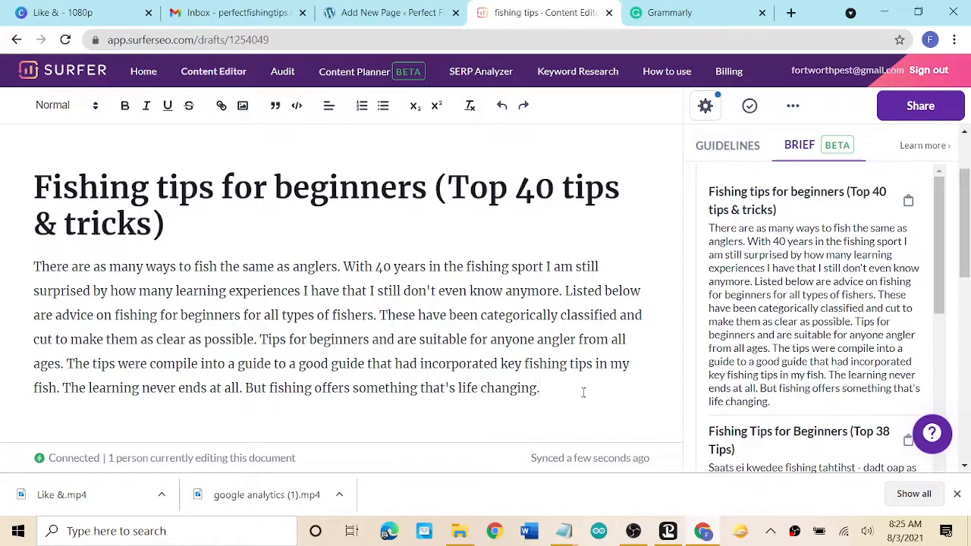
{"action": "key", "text": "Return"}
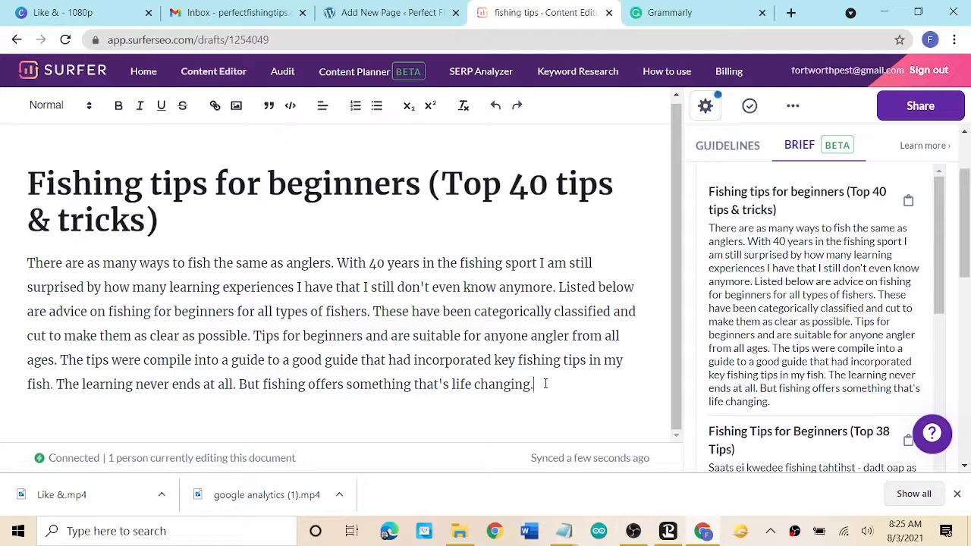
Copy the whole paragraph below the draft's "Fishing tips for beginners" heading.
{"action": "left_click_drag", "start_coordinate": [544, 383], "coordinate": [29, 258]}
{"action": "right_click", "coordinate": [151, 292]}
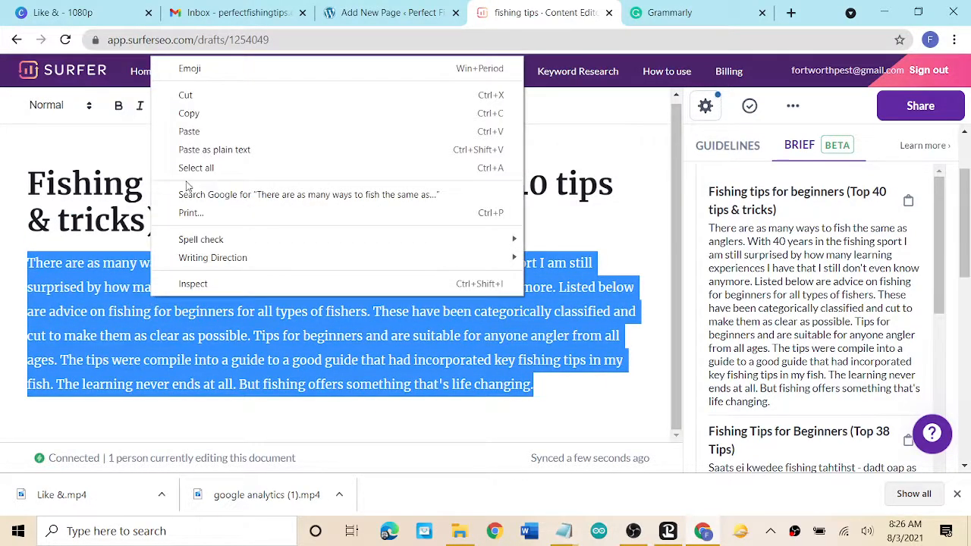
{"action": "left_click", "coordinate": [189, 113]}
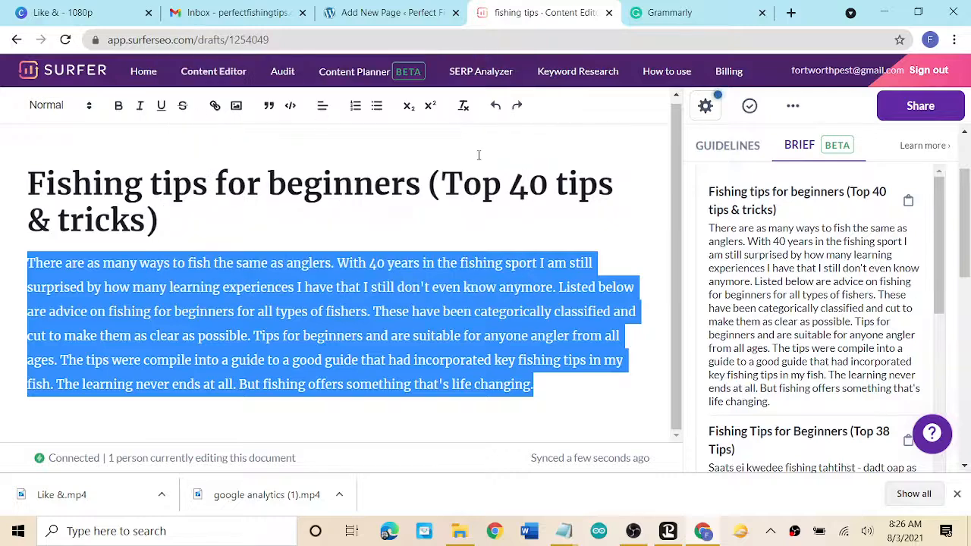
Switch to Grammarly and replace the untitled document's existing text with the copied fishing paragraph.
{"action": "left_click", "coordinate": [699, 13]}
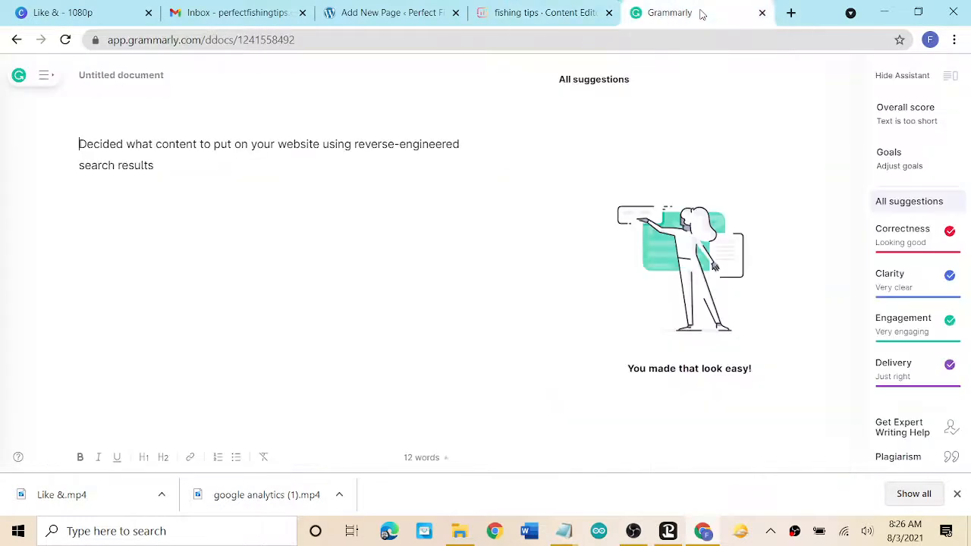
{"action": "left_click_drag", "start_coordinate": [239, 163], "coordinate": [40, 120]}
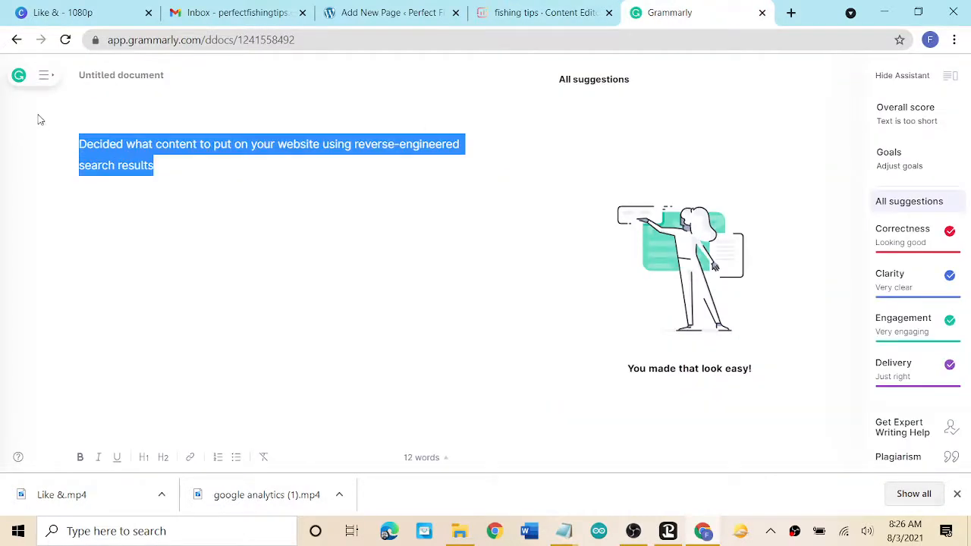
{"action": "key", "text": "BackSpace"}
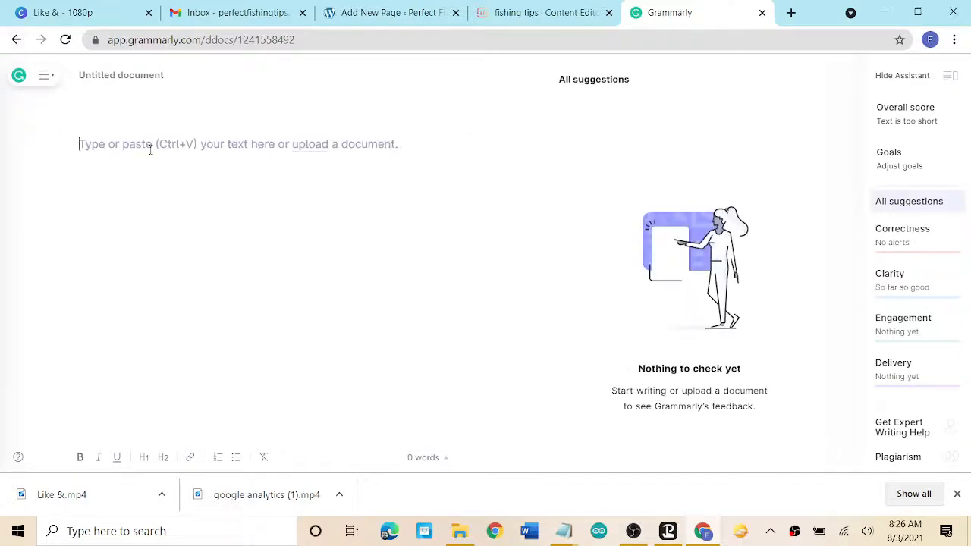
{"action": "right_click", "coordinate": [150, 150]}
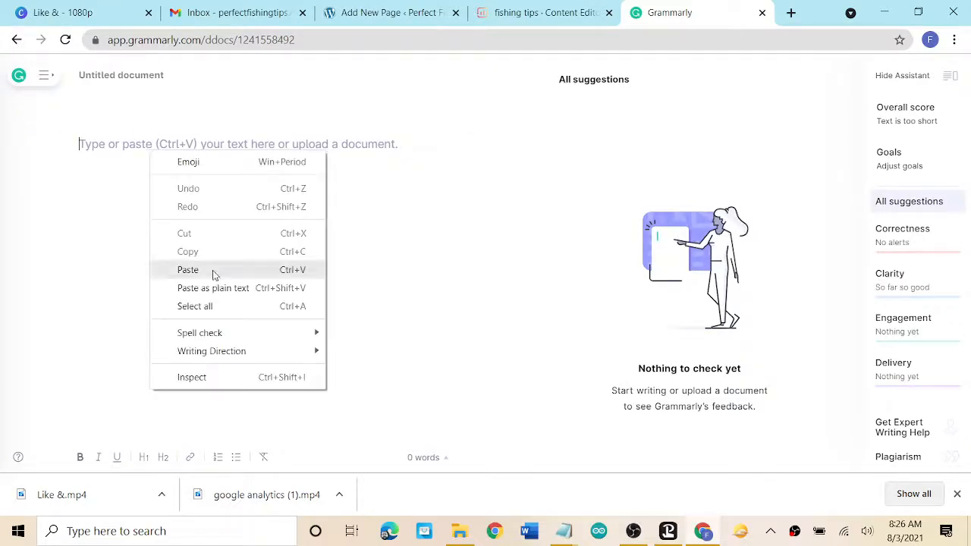
{"action": "left_click", "coordinate": [187, 270]}
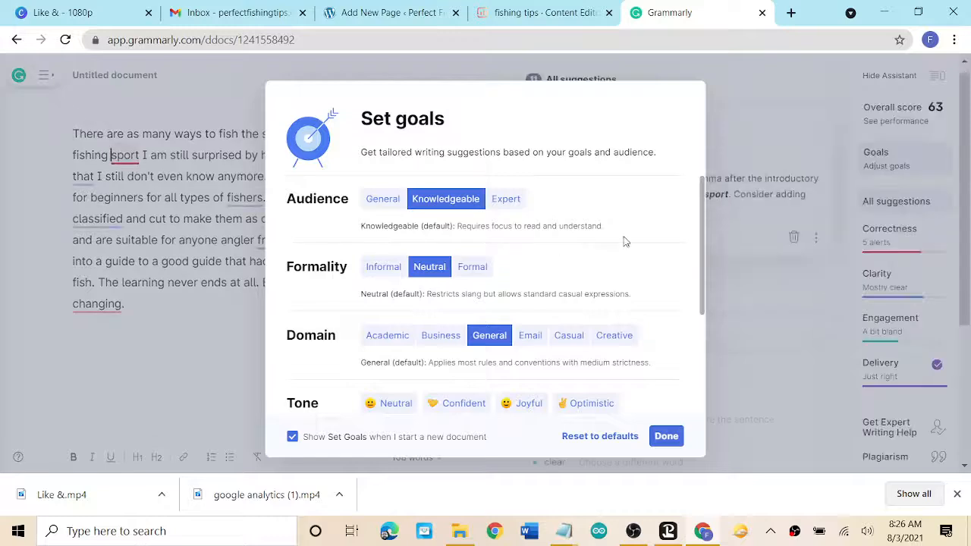
Try the General audience and the Inform and Convince intents in the writing goals, and reset the goals to defaults.
{"action": "left_click", "coordinate": [383, 200]}
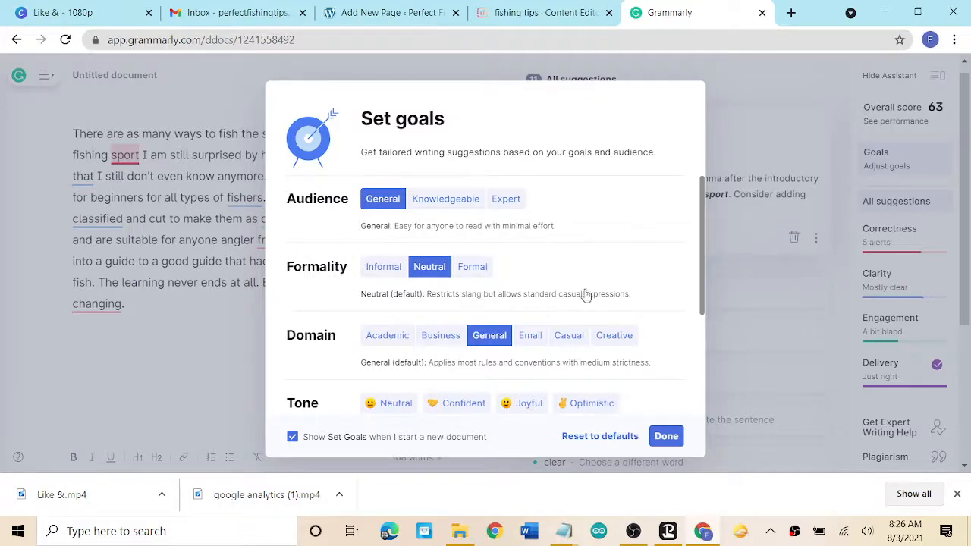
{"action": "scroll", "coordinate": [585, 289], "scroll_direction": "down", "scroll_amount": 2}
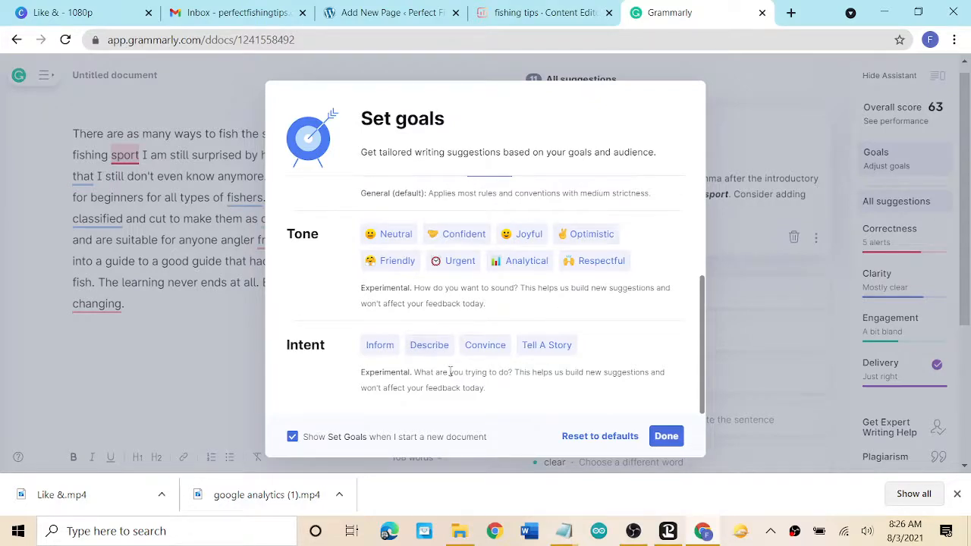
{"action": "left_click", "coordinate": [380, 350]}
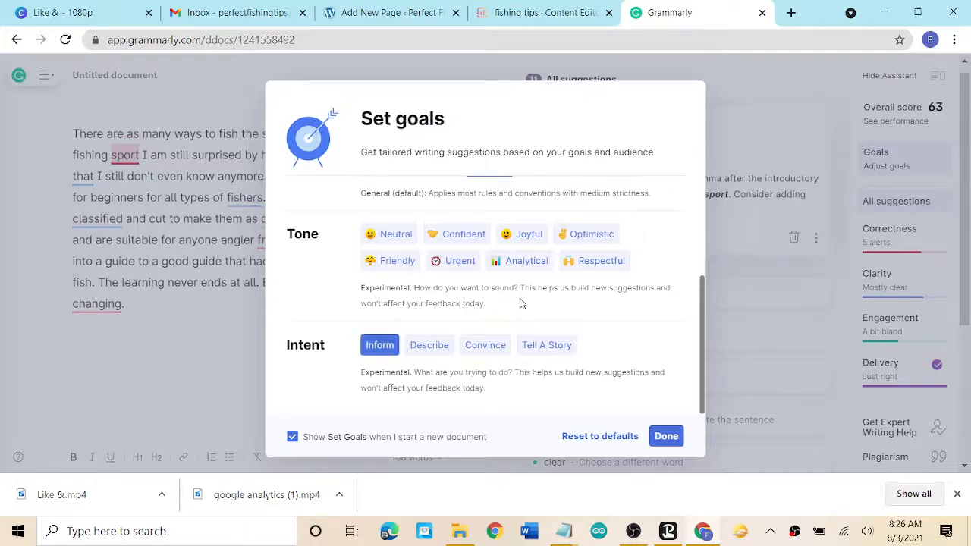
{"action": "left_click", "coordinate": [477, 355]}
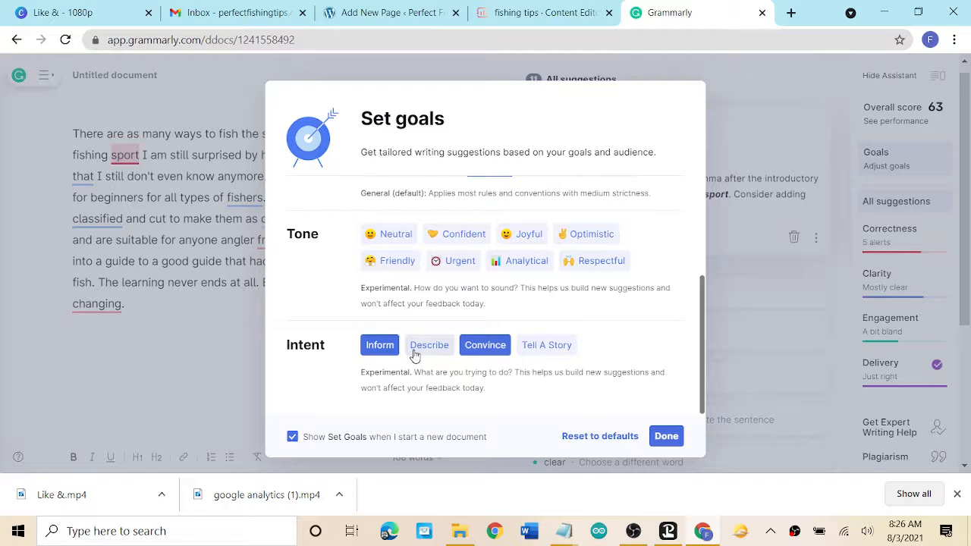
{"action": "left_click", "coordinate": [476, 352]}
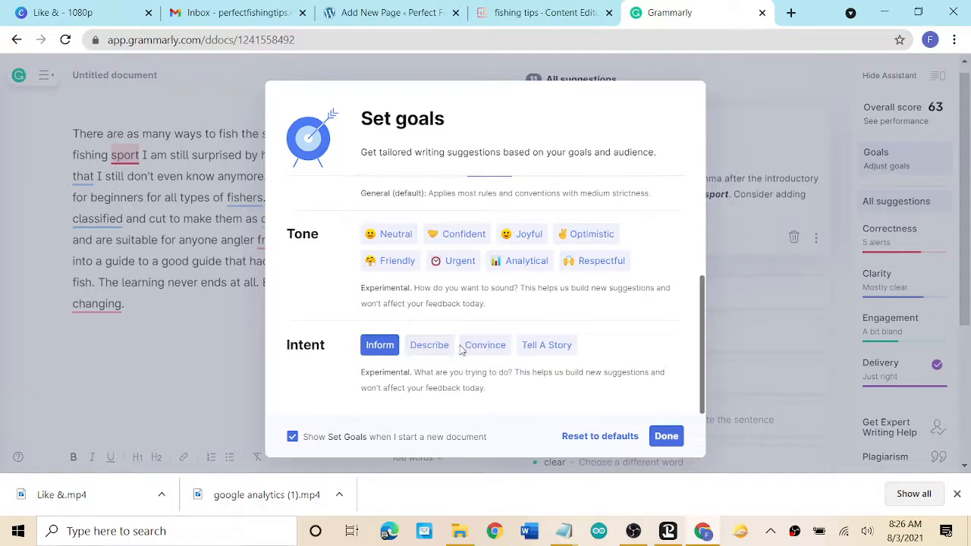
{"action": "left_click", "coordinate": [382, 346]}
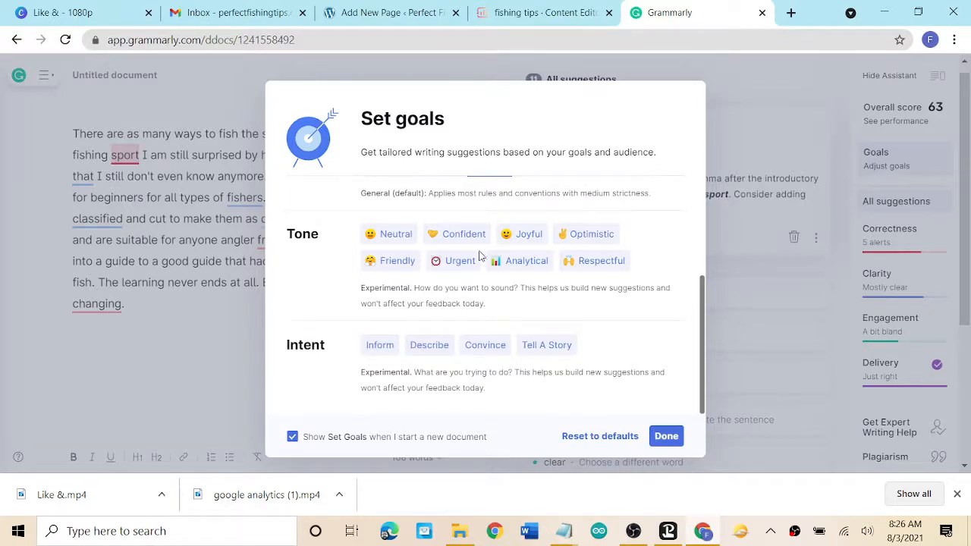
{"action": "scroll", "coordinate": [667, 295], "scroll_direction": "up", "scroll_amount": 2}
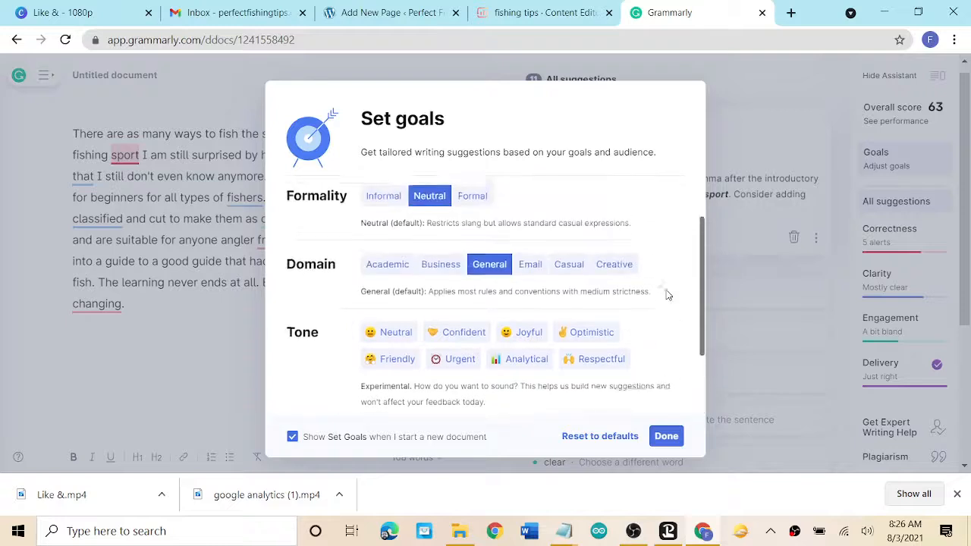
{"action": "scroll", "coordinate": [667, 295], "scroll_direction": "up", "scroll_amount": 1}
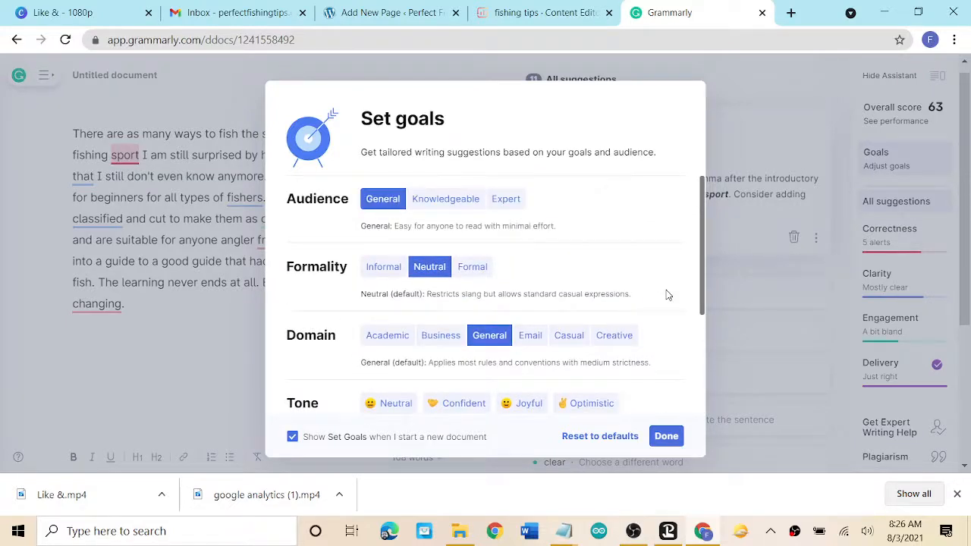
{"action": "scroll", "coordinate": [668, 295], "scroll_direction": "down", "scroll_amount": 3}
{"action": "scroll", "coordinate": [666, 288], "scroll_direction": "up", "scroll_amount": 3}
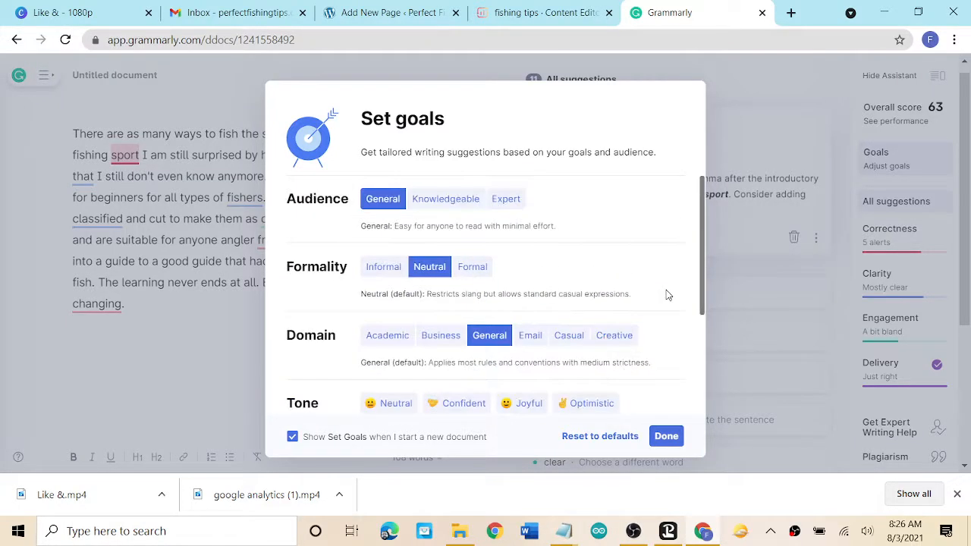
{"action": "left_click", "coordinate": [591, 436]}
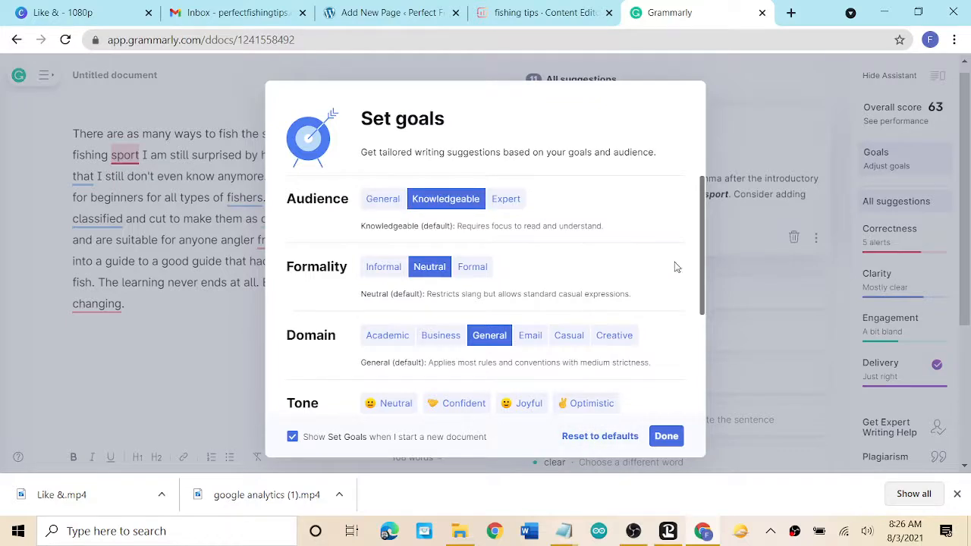
Look over the default writing goals and accept them for the document.
{"action": "scroll", "coordinate": [673, 303], "scroll_direction": "down", "scroll_amount": 2}
{"action": "scroll", "coordinate": [674, 307], "scroll_direction": "up", "scroll_amount": 2}
{"action": "left_click", "coordinate": [665, 437]}
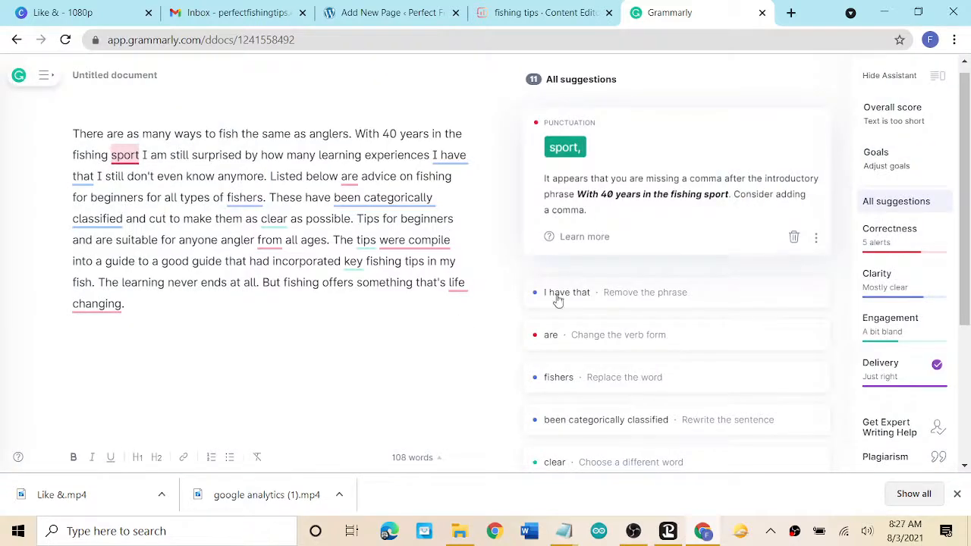
Check the text for plagiarism and review its performance report, including word count, readability and vocabulary.
{"action": "scroll", "coordinate": [904, 334], "scroll_direction": "down", "scroll_amount": 1}
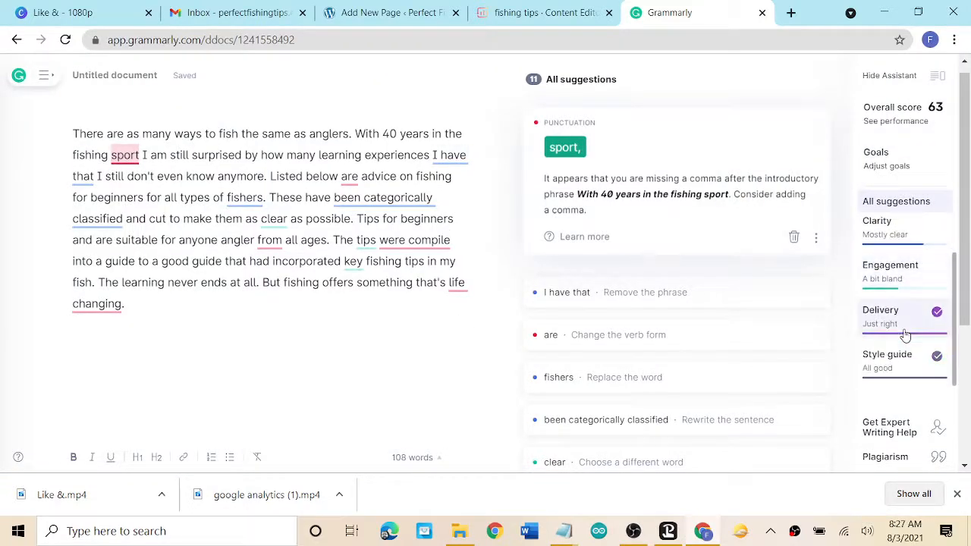
{"action": "left_click", "coordinate": [882, 459]}
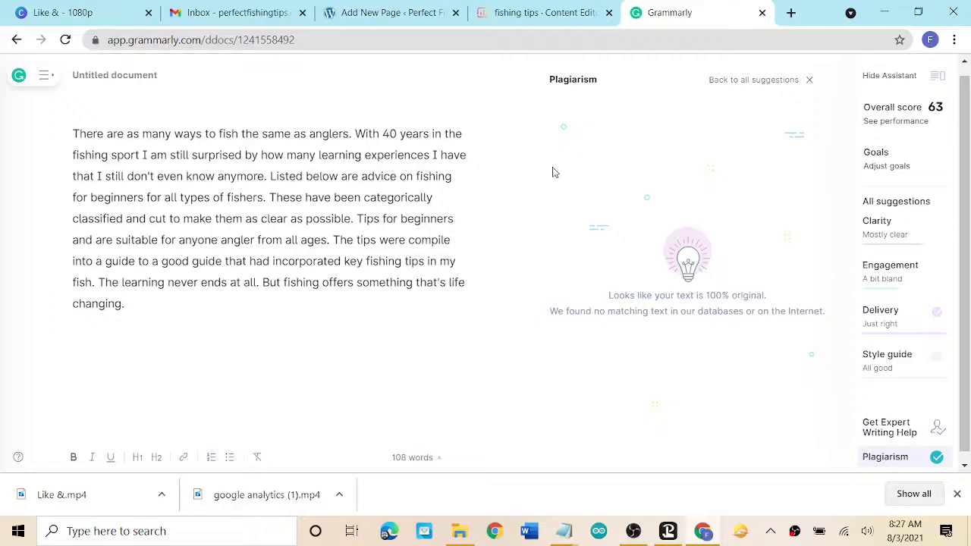
{"action": "left_click", "coordinate": [910, 114]}
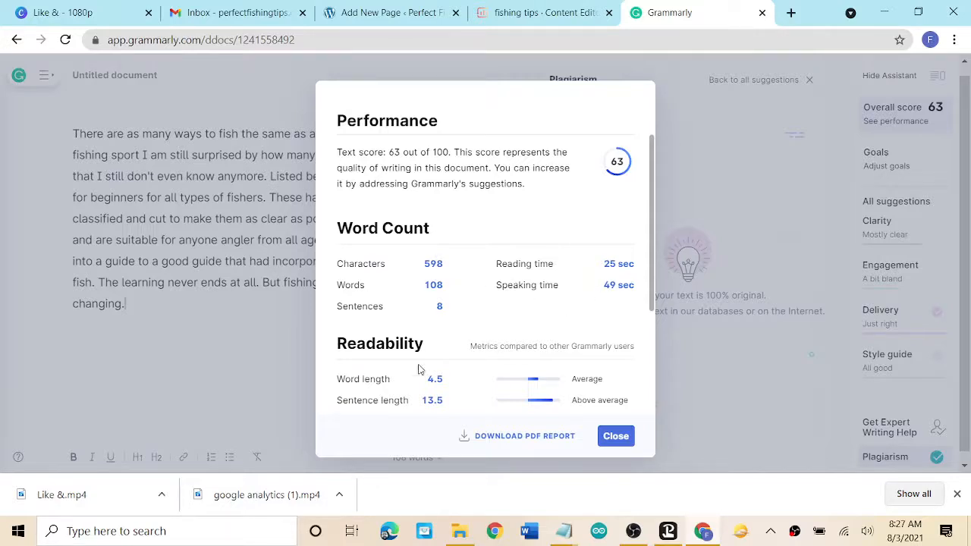
{"action": "scroll", "coordinate": [565, 303], "scroll_direction": "down", "scroll_amount": 2}
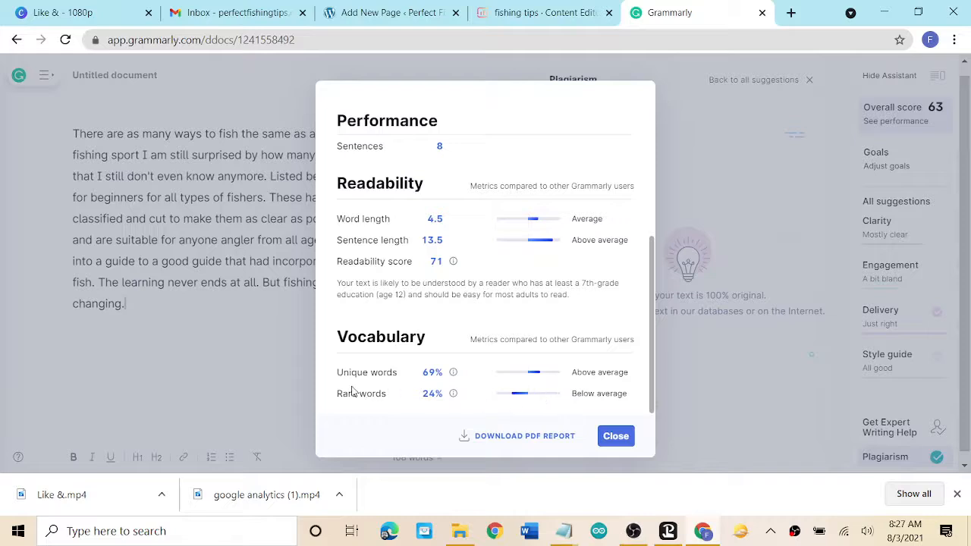
Check what the rare words metric measures, close the performance report, and return to the end of the fishing tips draft in Surfer.
{"action": "mouse_move", "coordinate": [452, 394]}
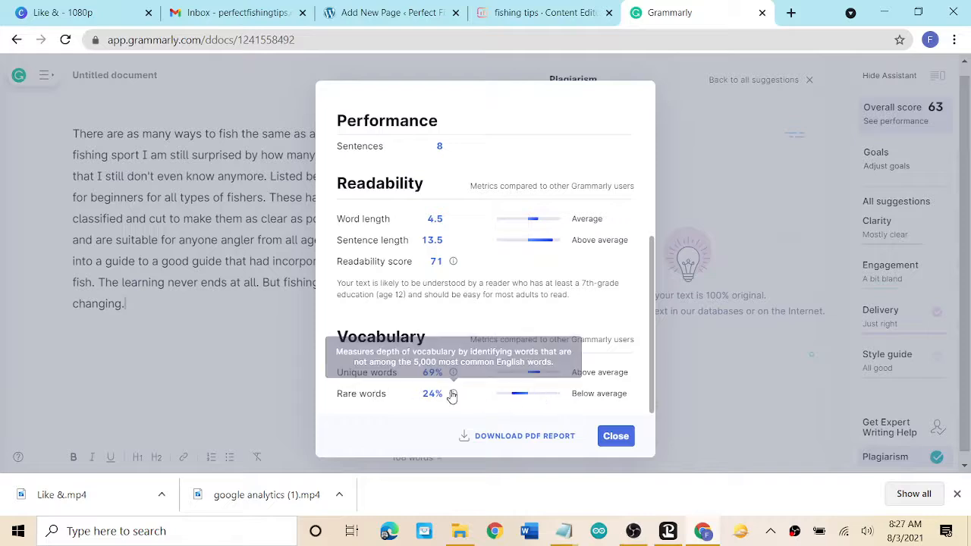
{"action": "left_click", "coordinate": [616, 436]}
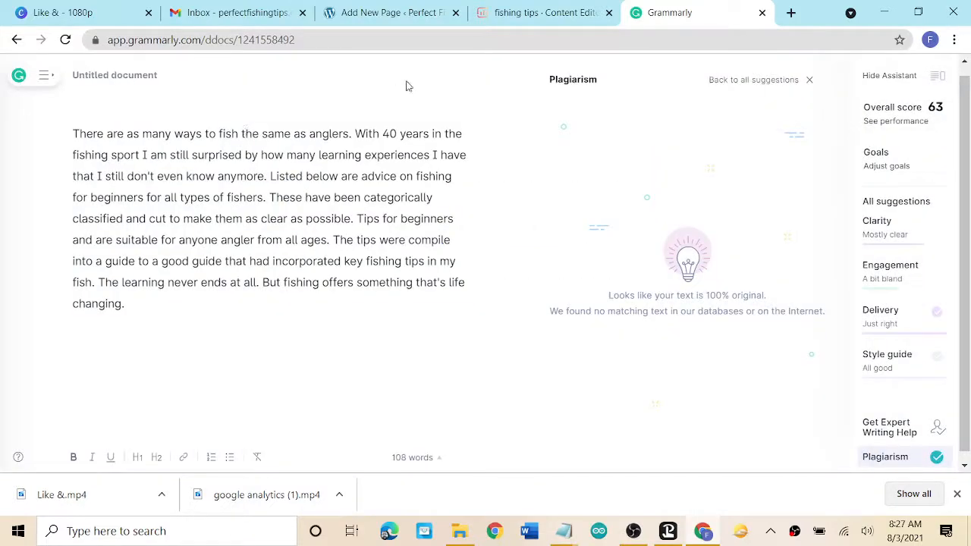
{"action": "left_click", "coordinate": [529, 12]}
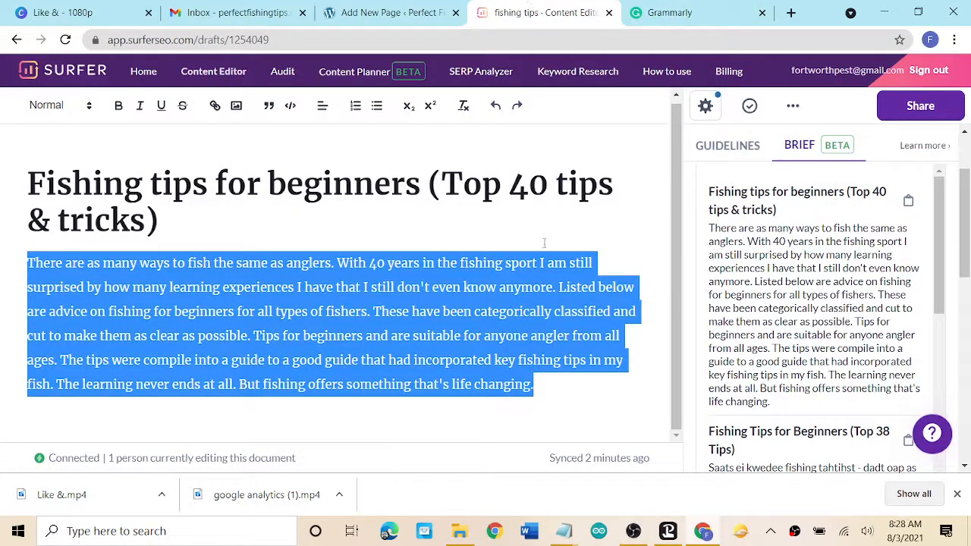
{"action": "left_click", "coordinate": [450, 409]}
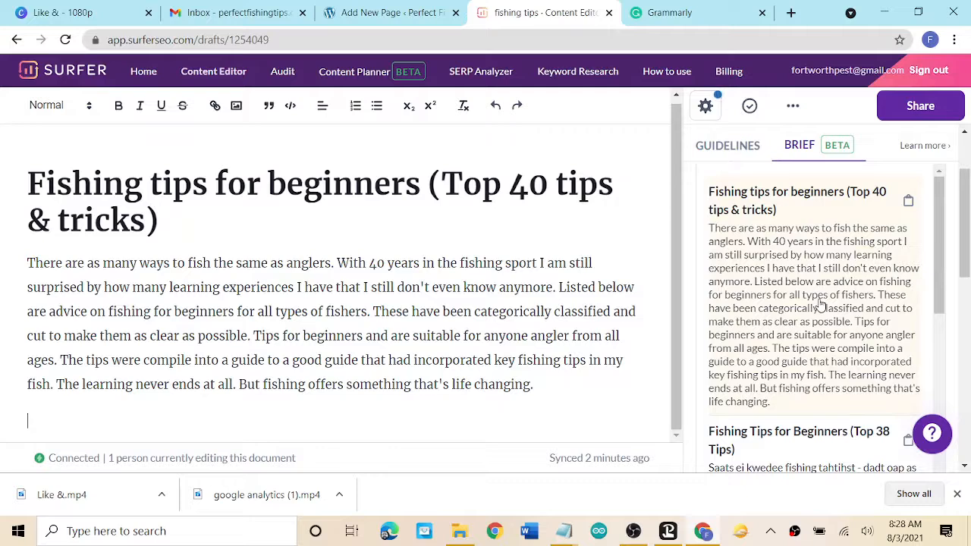
Look through the remaining H1 suggestions in the brief and expand the H2 suggestions.
{"action": "scroll", "coordinate": [821, 303], "scroll_direction": "down", "scroll_amount": 3}
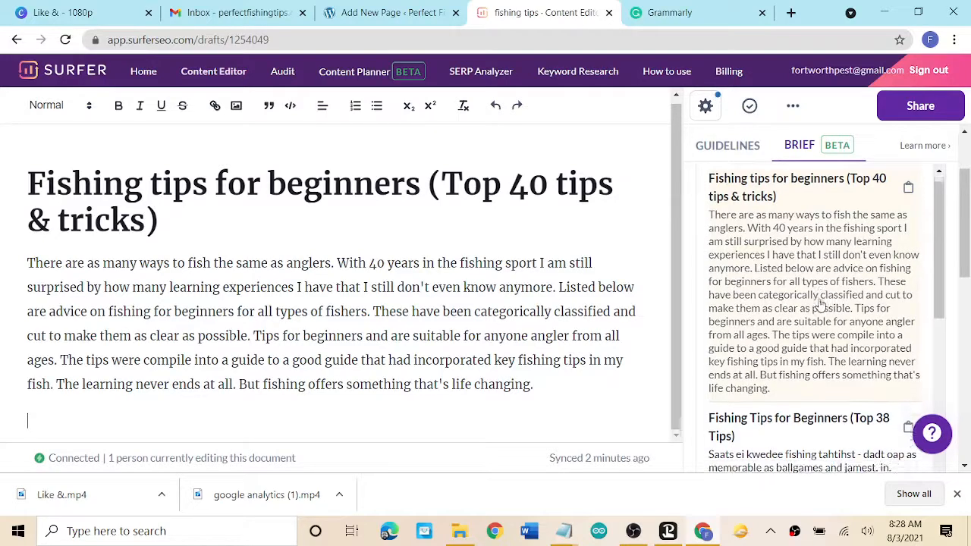
{"action": "scroll", "coordinate": [821, 304], "scroll_direction": "down", "scroll_amount": 5}
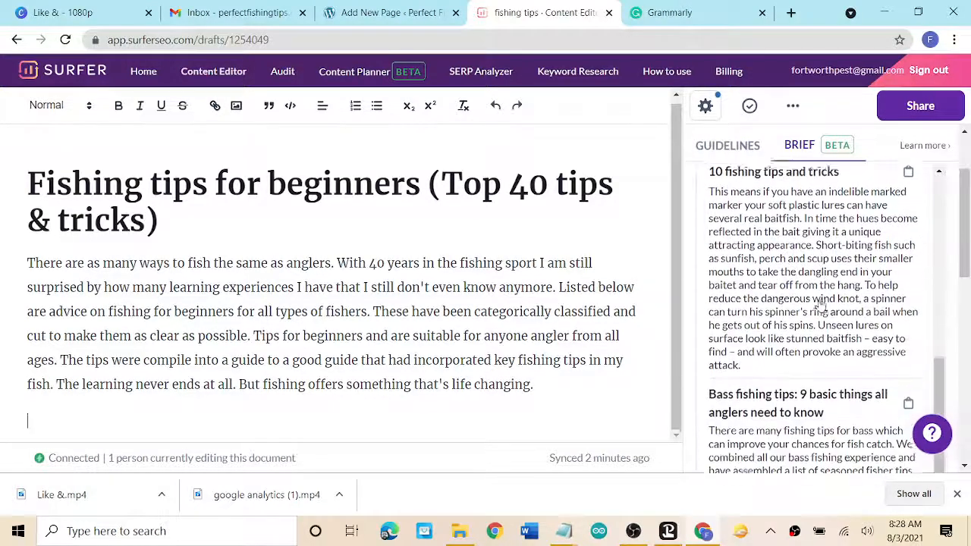
{"action": "scroll", "coordinate": [820, 303], "scroll_direction": "down", "scroll_amount": 5}
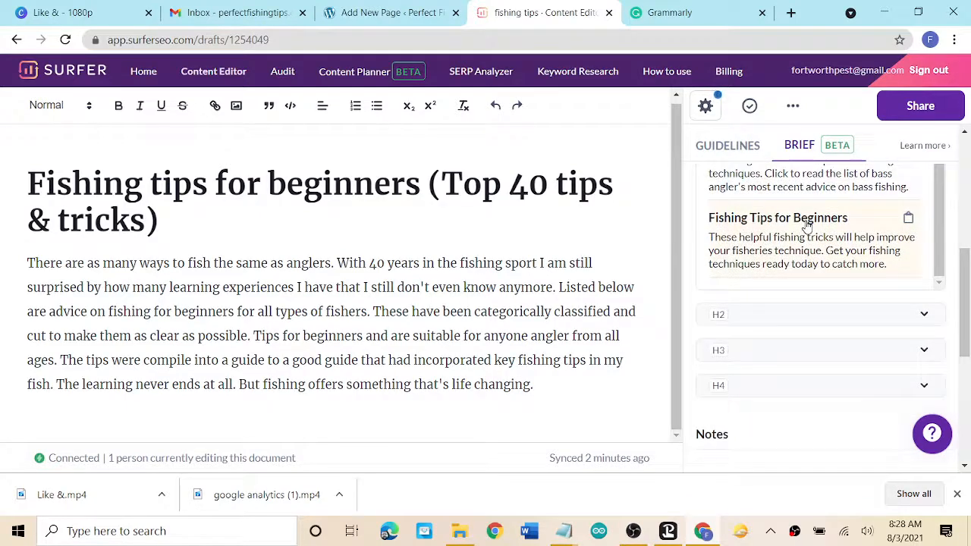
{"action": "scroll", "coordinate": [805, 226], "scroll_direction": "down", "scroll_amount": 2}
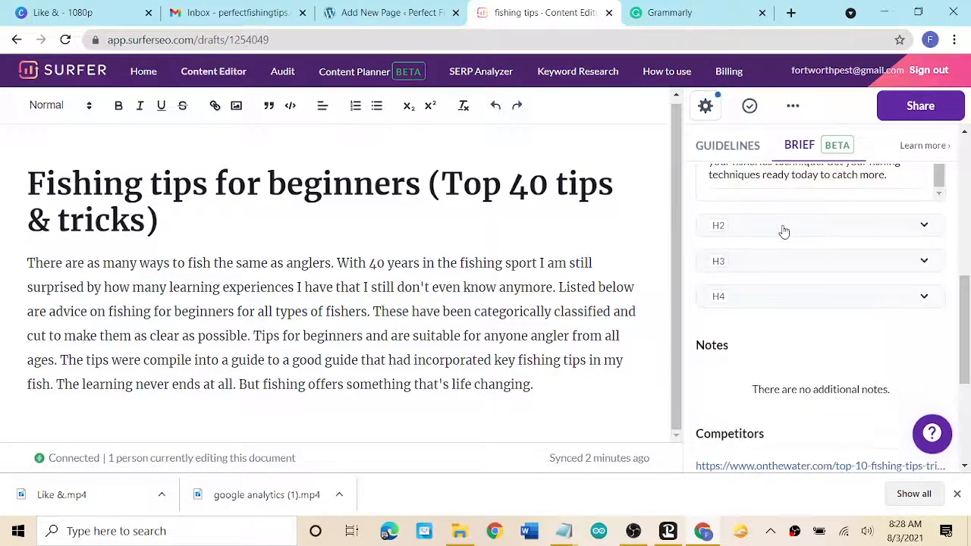
{"action": "left_click", "coordinate": [784, 229]}
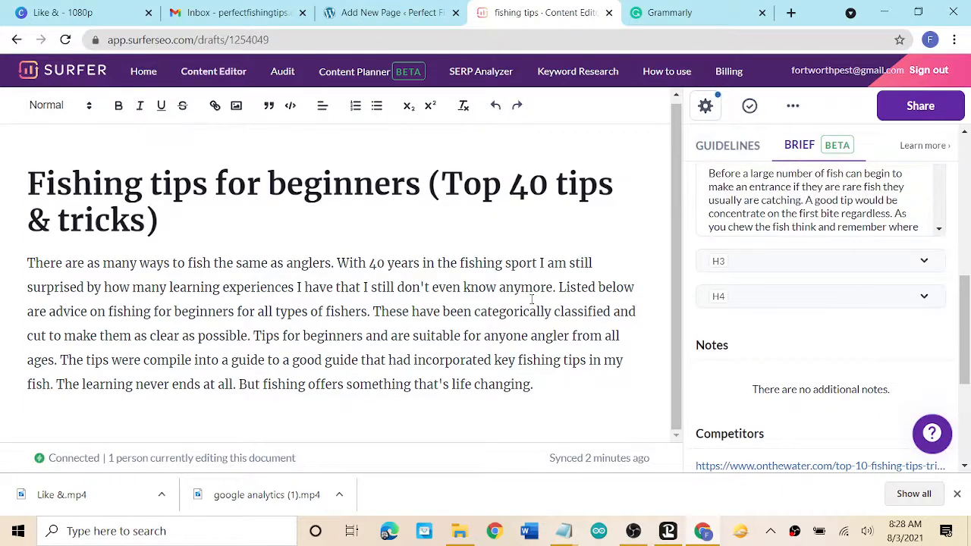
Insert the H2 suggestion "Take your time to master the basics" with its text below the introductory paragraph.
{"action": "scroll", "coordinate": [825, 239], "scroll_direction": "up", "scroll_amount": 5}
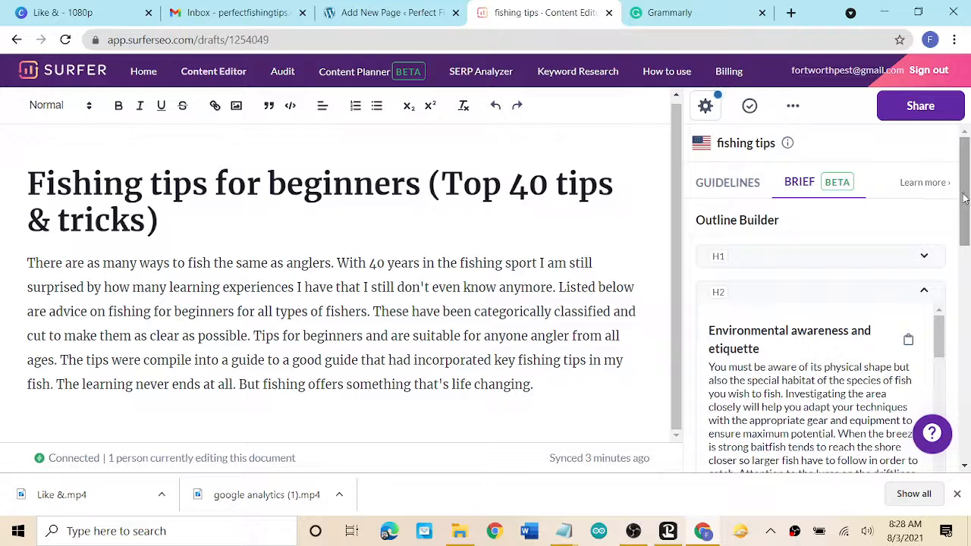
{"action": "right_click", "coordinate": [968, 224]}
{"action": "left_click", "coordinate": [968, 198]}
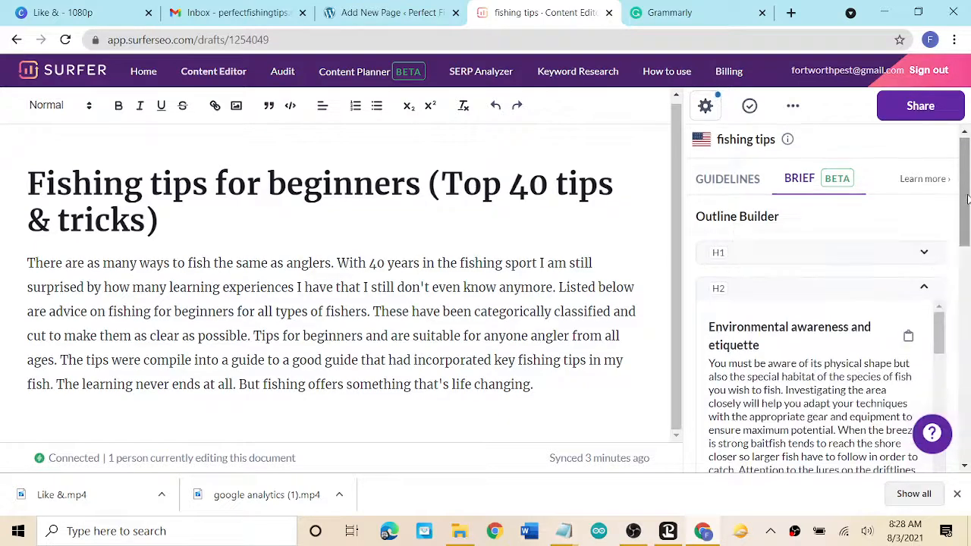
{"action": "left_click_drag", "start_coordinate": [968, 199], "coordinate": [968, 277]}
{"action": "scroll", "coordinate": [802, 342], "scroll_direction": "down", "scroll_amount": 1}
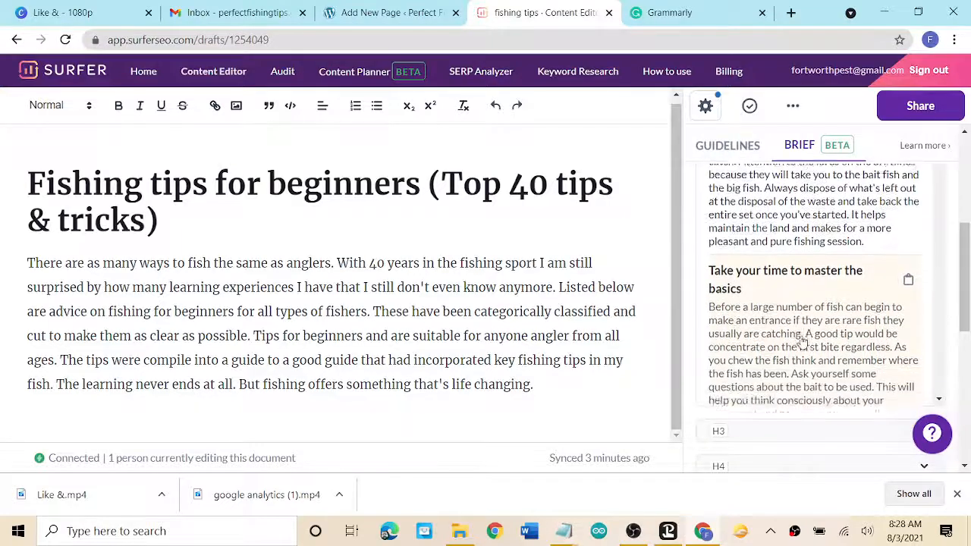
{"action": "scroll", "coordinate": [802, 343], "scroll_direction": "down", "scroll_amount": 5}
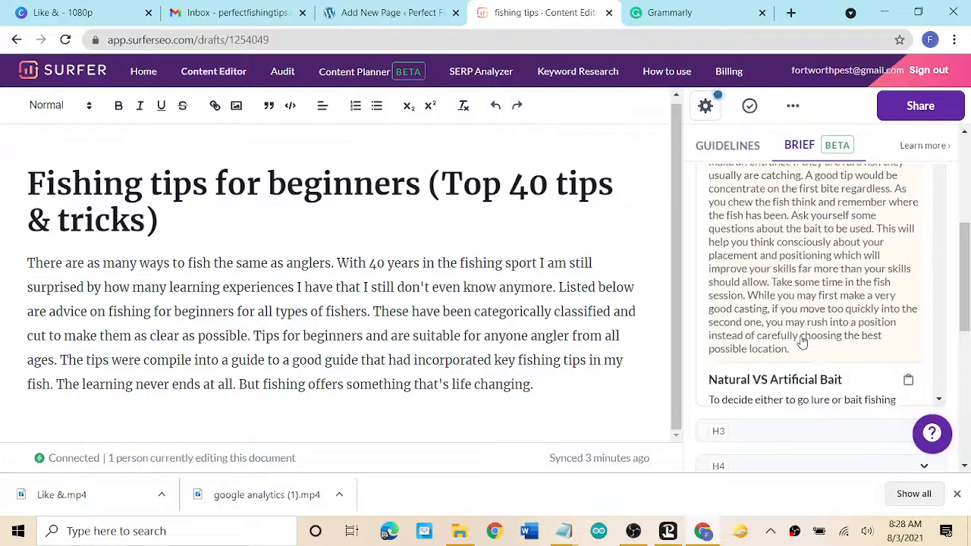
{"action": "left_click", "coordinate": [447, 418]}
{"action": "type", "text": "Take your time to master the basics Before a large number of fish can begin to make an entrance if they are rare fish they usually are catching. A good tip would be concentrate on the first bite regardless. As you chew the fish think and remember where the fish has been. Ask yourself some questions about the bait to be used. This will help you think consciously about your placement and positioning which will improve your skills far more than your skills should allow. Take some time in the fish session. While you may first make a very good casting, if you move too quickly into the second one, you may rush into a position instead of carefully choosing the best possible location."}
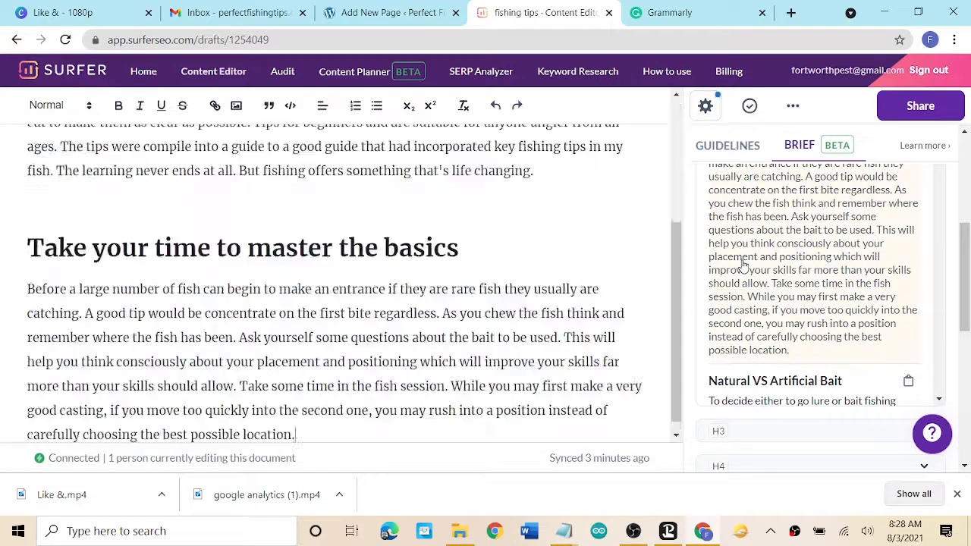
Add the suggested "Natural VS Artificial Bait" section at the end of the draft.
{"action": "scroll", "coordinate": [744, 264], "scroll_direction": "down", "scroll_amount": 3}
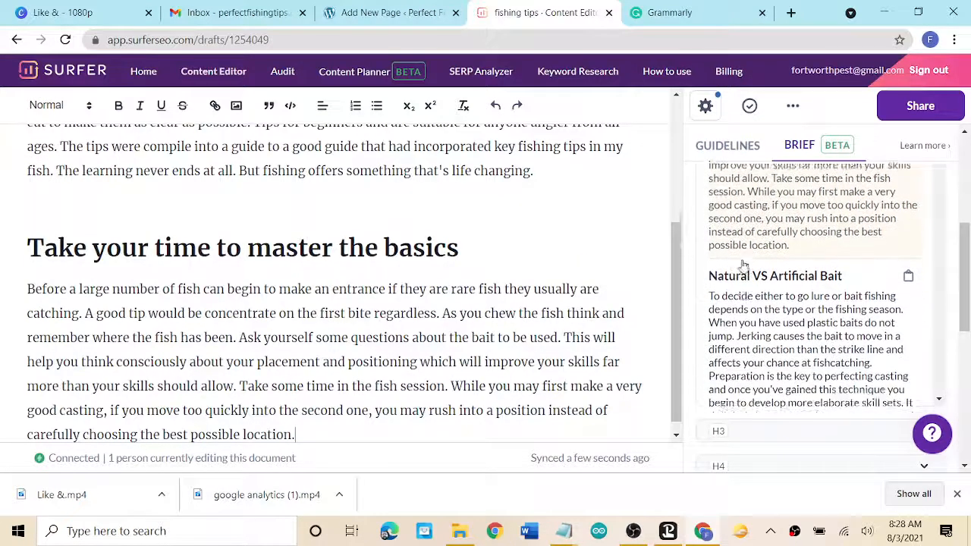
{"action": "scroll", "coordinate": [775, 296], "scroll_direction": "down", "scroll_amount": 3}
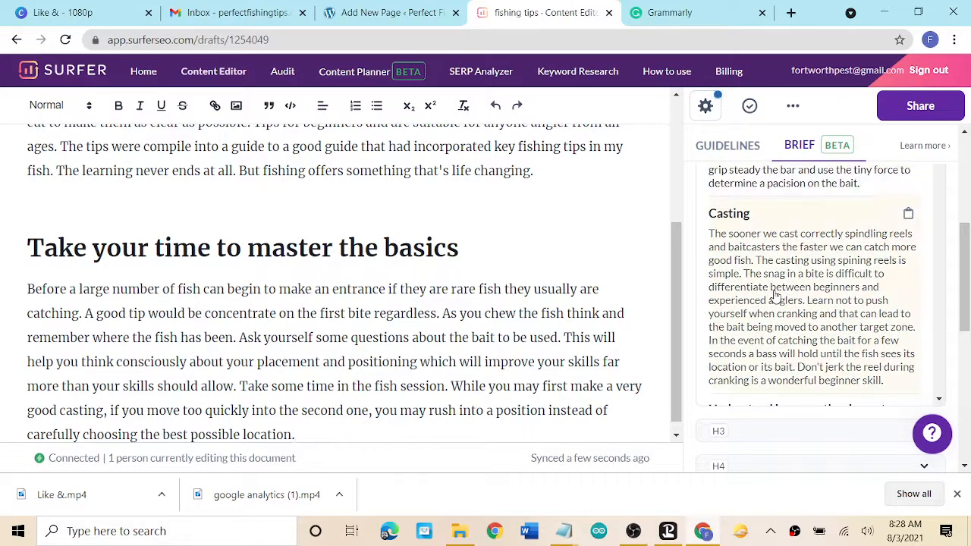
{"action": "scroll", "coordinate": [776, 296], "scroll_direction": "up", "scroll_amount": 3}
{"action": "scroll", "coordinate": [775, 294], "scroll_direction": "up", "scroll_amount": 1}
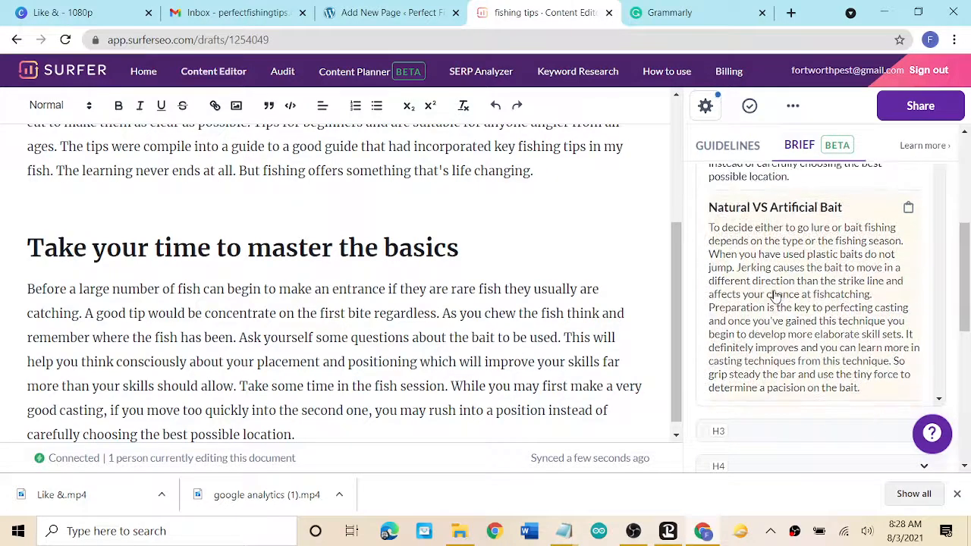
{"action": "left_click", "coordinate": [775, 296]}
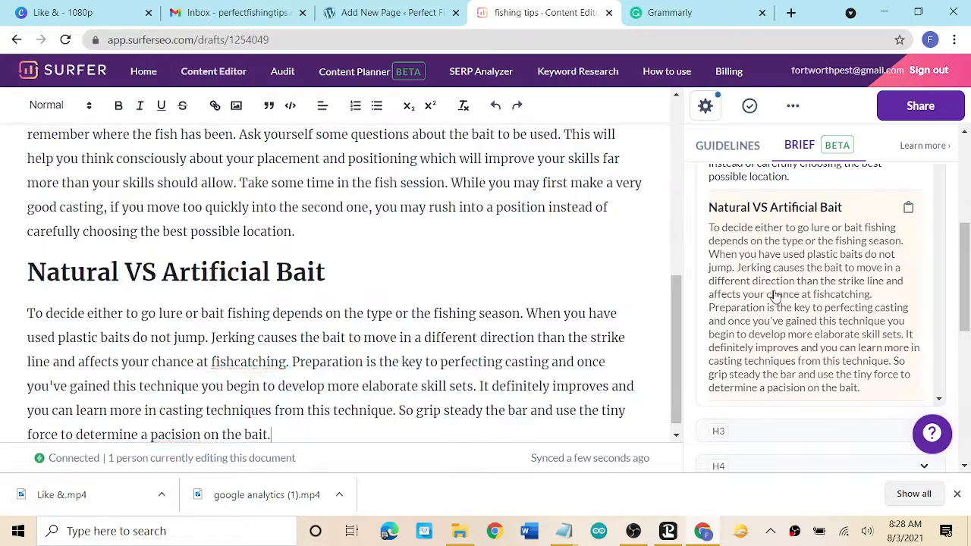
Add the suggested "Casting" section from the brief after the bait section.
{"action": "scroll", "coordinate": [775, 296], "scroll_direction": "down", "scroll_amount": 4}
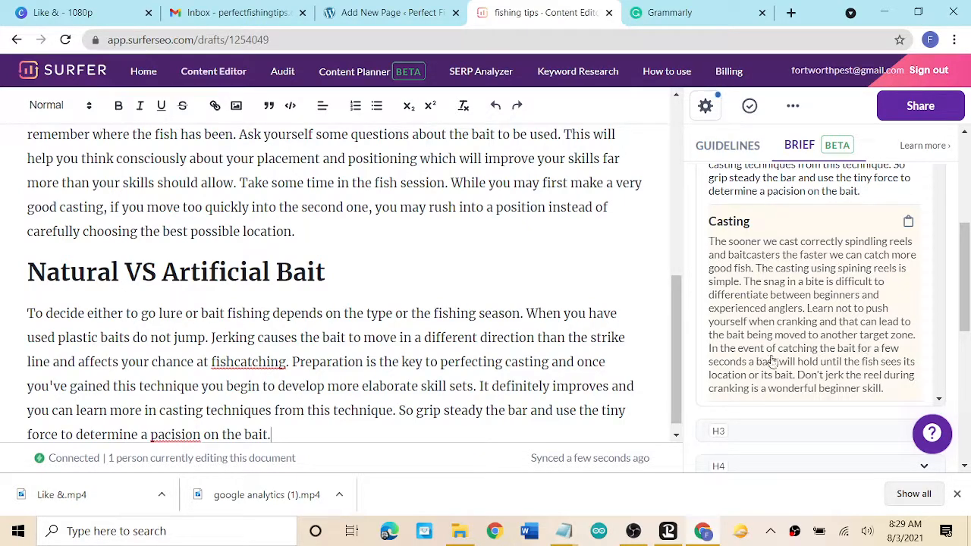
{"action": "scroll", "coordinate": [819, 358], "scroll_direction": "down", "scroll_amount": 1}
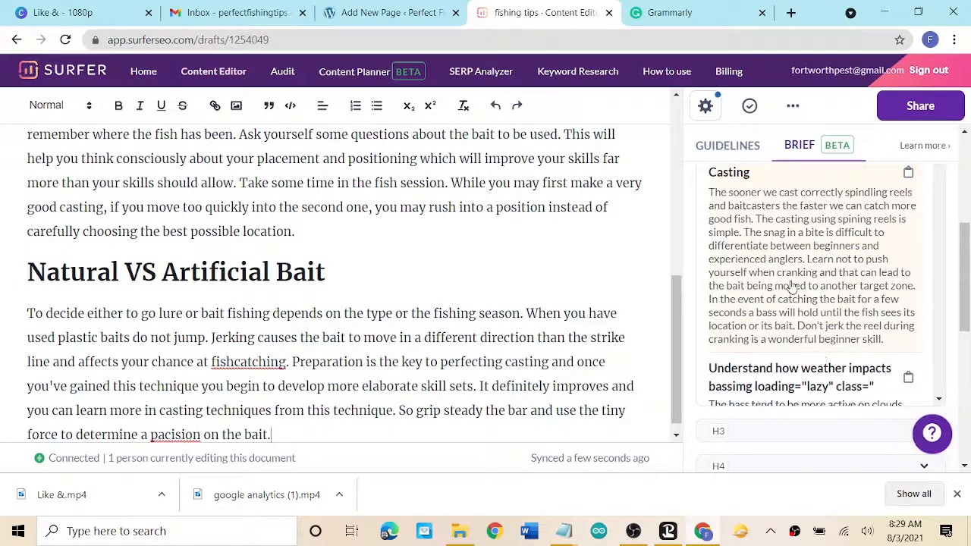
{"action": "left_click", "coordinate": [790, 286]}
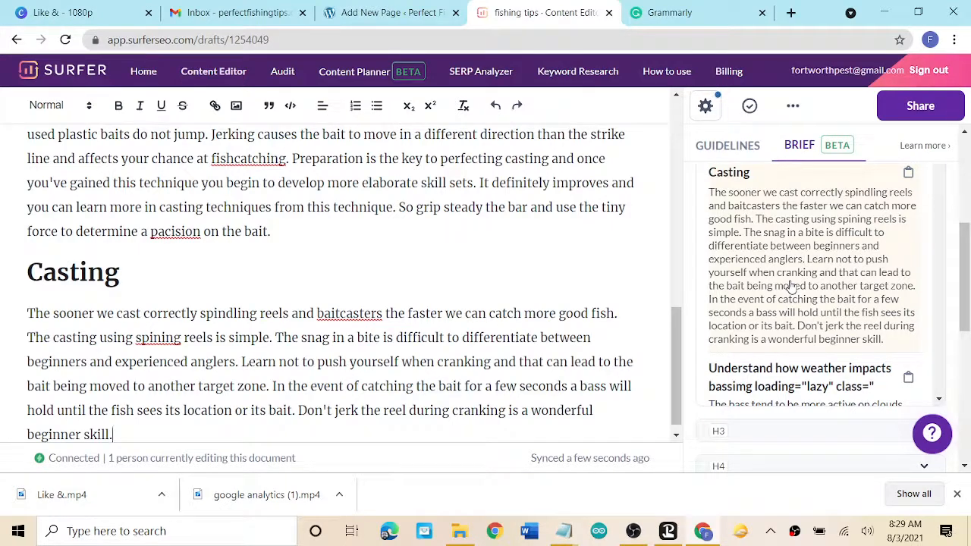
Add the suggested section on how weather impacts bass after the casting section.
{"action": "scroll", "coordinate": [790, 287], "scroll_direction": "down", "scroll_amount": 2}
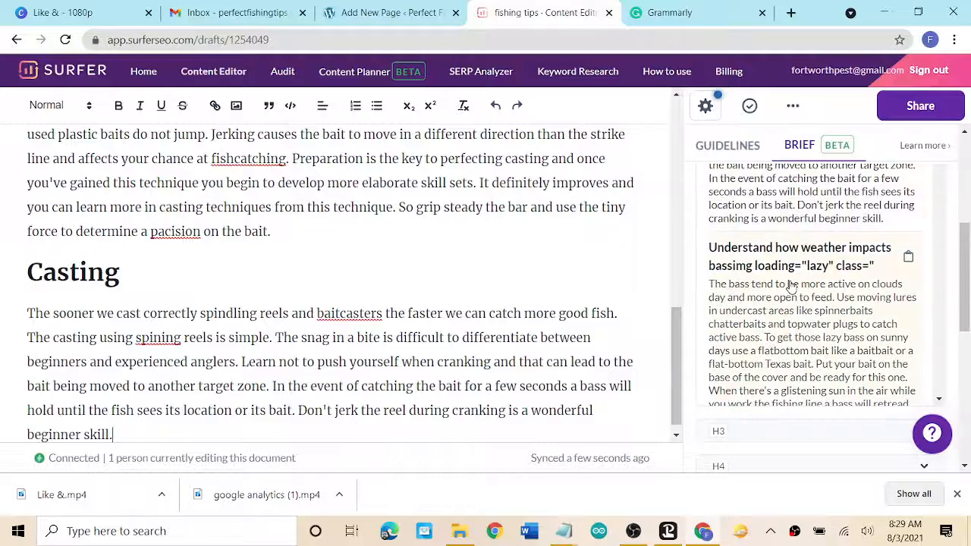
{"action": "scroll", "coordinate": [791, 311], "scroll_direction": "down", "scroll_amount": 1}
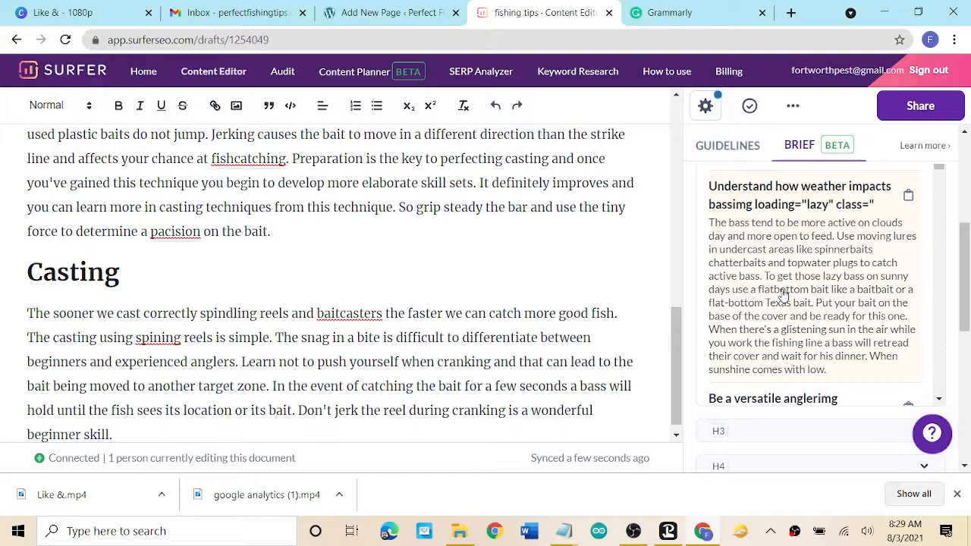
{"action": "scroll", "coordinate": [783, 294], "scroll_direction": "down", "scroll_amount": 2}
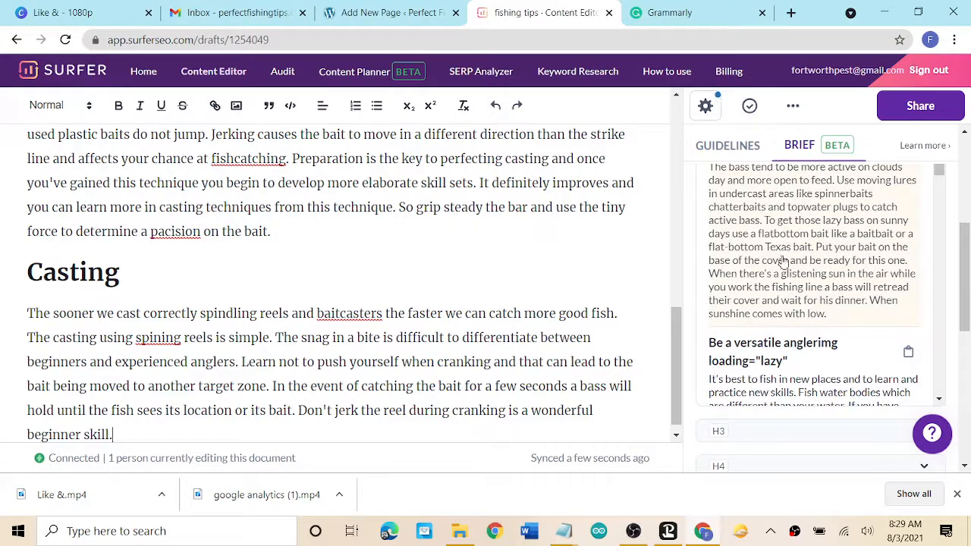
{"action": "type", "text": "Understand how weather impacts bassimg loading=\"lazy\" class=\" The bass tend to be more active on clouds day and more open to feed. Use moving lures in undercast areas like spinnerbaits chatterbaits and topwater plugs to catch active bass. To get those lazy bass on sunny days use a flatbottom bait like a baitbait or a flat-bottom Texas bait. Put your bait on the base of the cover and be ready for this one. When there's a glistening sun in the air while you work the fishing line a bass will retread their cover and wait for his dinner. When sunshine comes with low."}
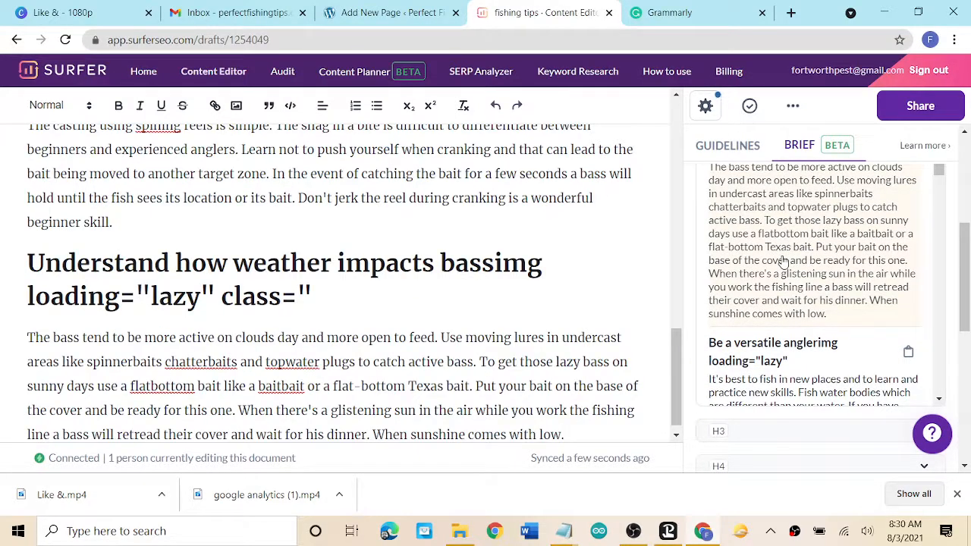
Remove the stray image code from the weather section's heading so it reads "Understand how weather impacts bass".
{"action": "scroll", "coordinate": [783, 262], "scroll_direction": "down", "scroll_amount": 2}
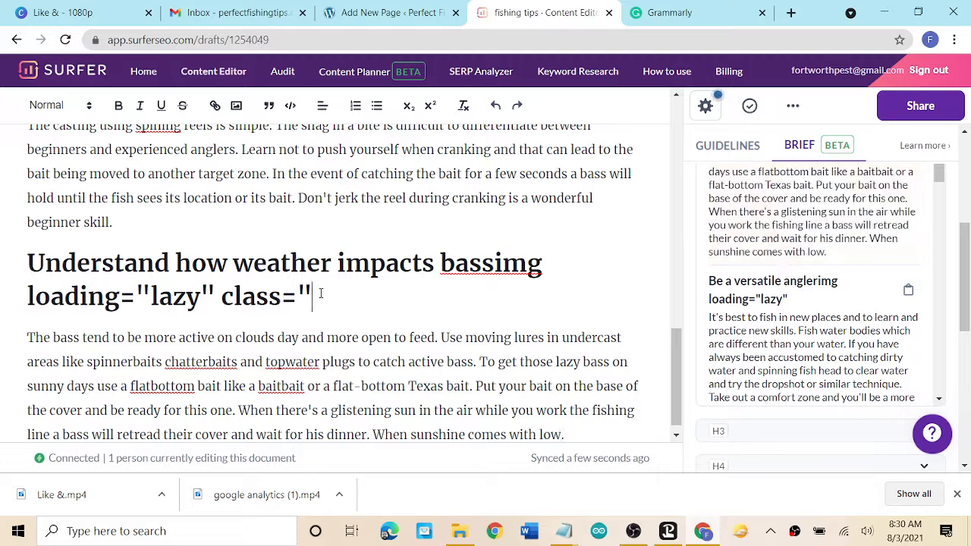
{"action": "left_click_drag", "start_coordinate": [320, 293], "coordinate": [120, 297]}
{"action": "key", "text": "BackSpace"}
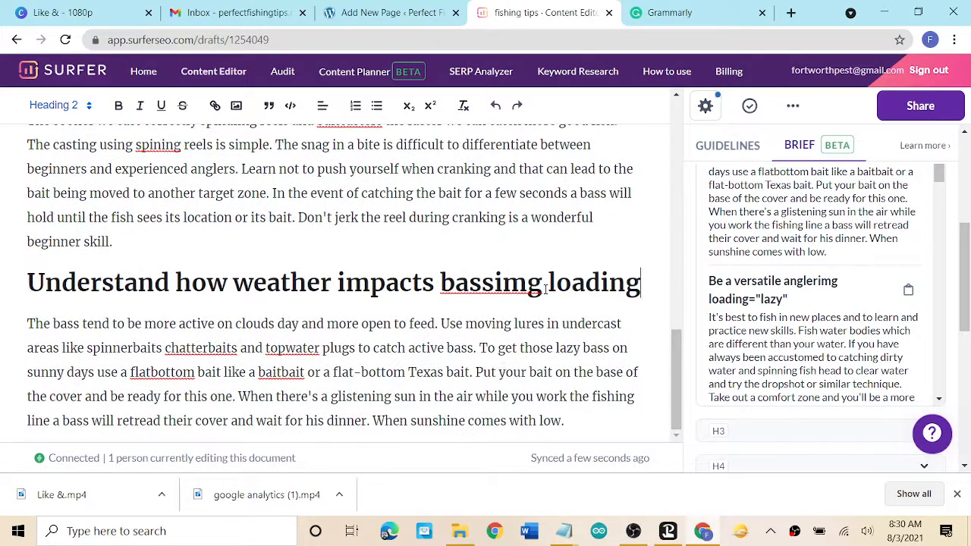
{"action": "left_click_drag", "start_coordinate": [640, 283], "coordinate": [494, 286]}
{"action": "key", "text": "BackSpace"}
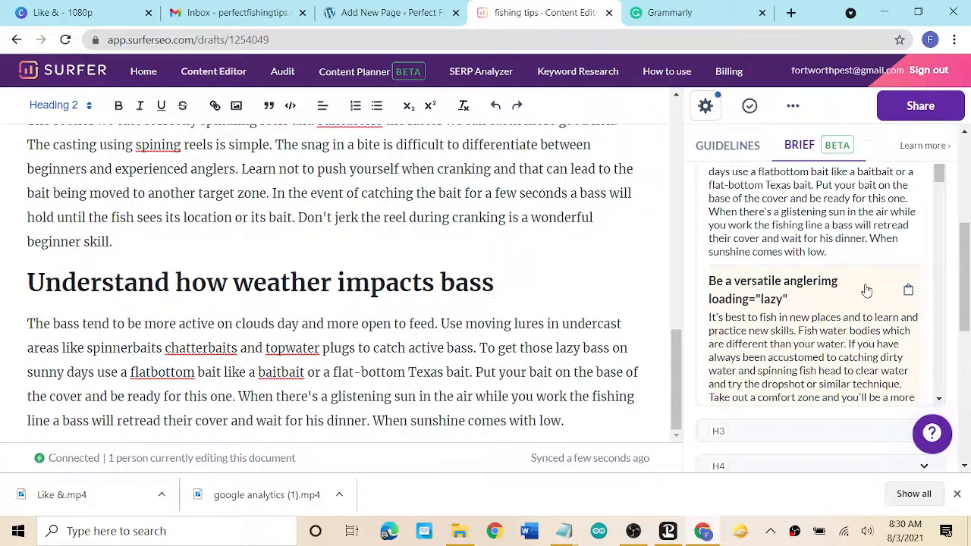
Add the suggested versatile angler section after the weather paragraph and trim its heading to "Be a versatile angler".
{"action": "scroll", "coordinate": [866, 291], "scroll_direction": "down", "scroll_amount": 2}
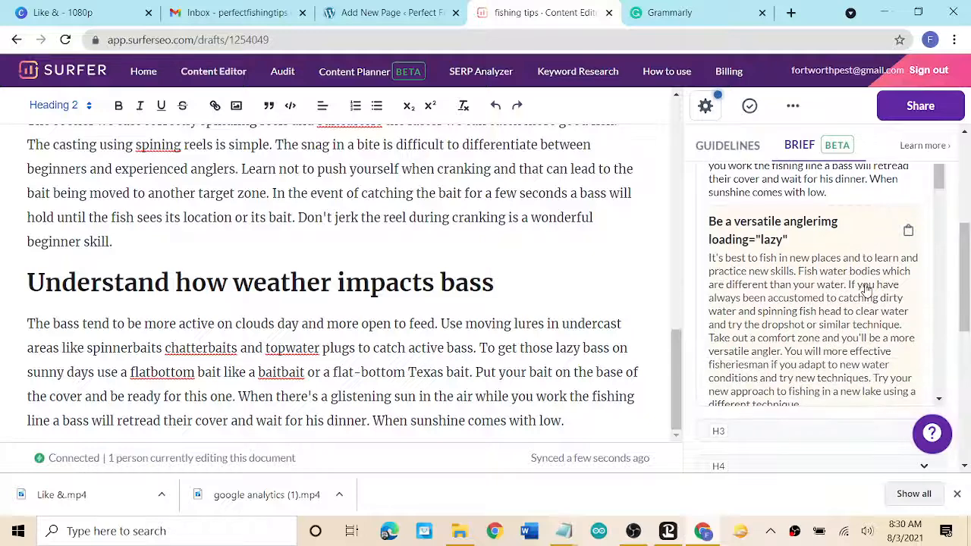
{"action": "scroll", "coordinate": [866, 291], "scroll_direction": "down", "scroll_amount": 1}
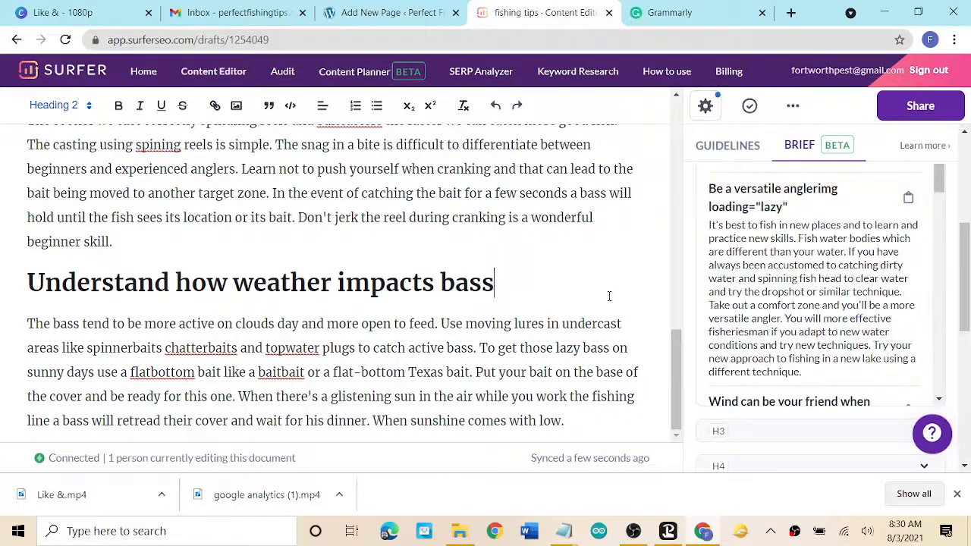
{"action": "left_click", "coordinate": [589, 422]}
{"action": "left_click", "coordinate": [789, 307]}
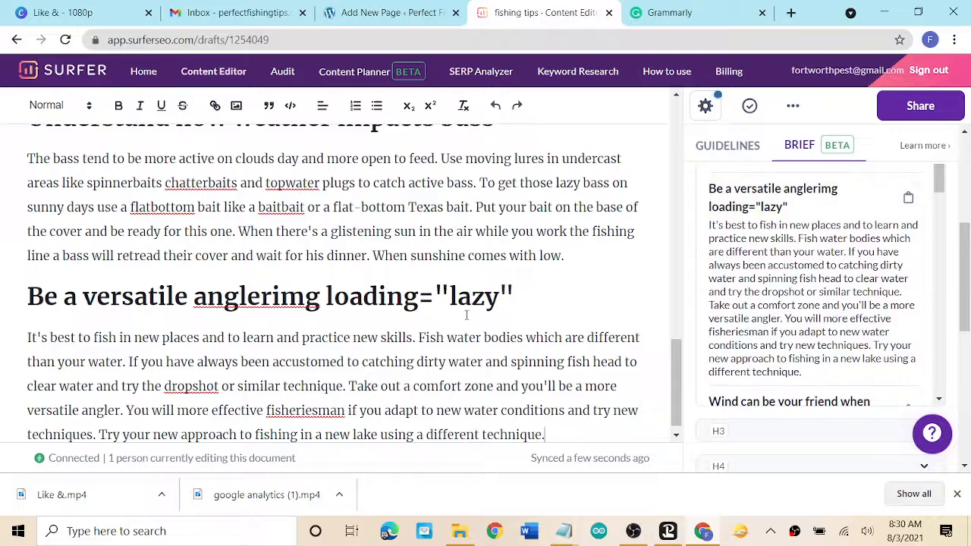
{"action": "left_click_drag", "start_coordinate": [535, 295], "coordinate": [273, 296]}
{"action": "key", "text": "BackSpace"}
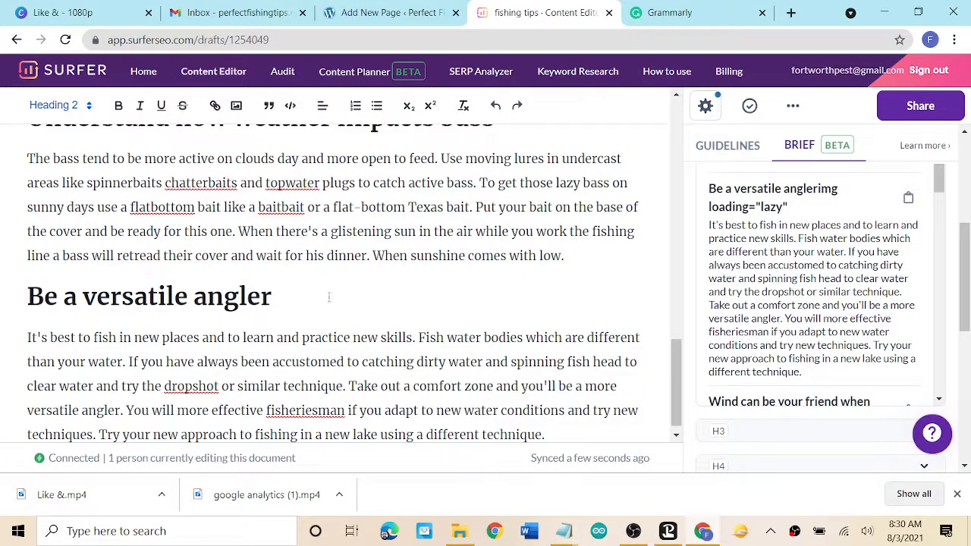
Add the brief's suggested research section after the casting paragraph and trim the stray image code from its heading, leaving "Do Your Research".
{"action": "scroll", "coordinate": [809, 298], "scroll_direction": "down", "scroll_amount": 2}
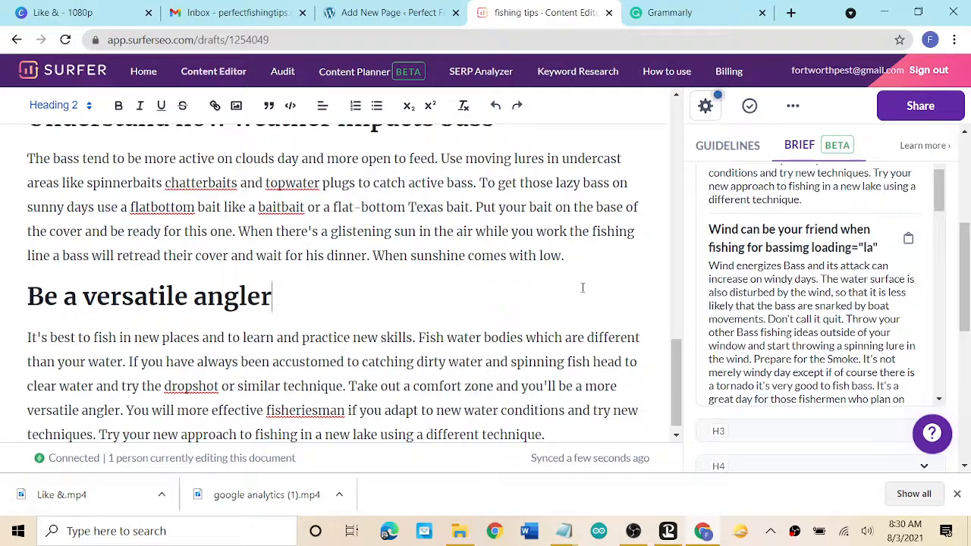
{"action": "scroll", "coordinate": [582, 287], "scroll_direction": "down", "scroll_amount": 1}
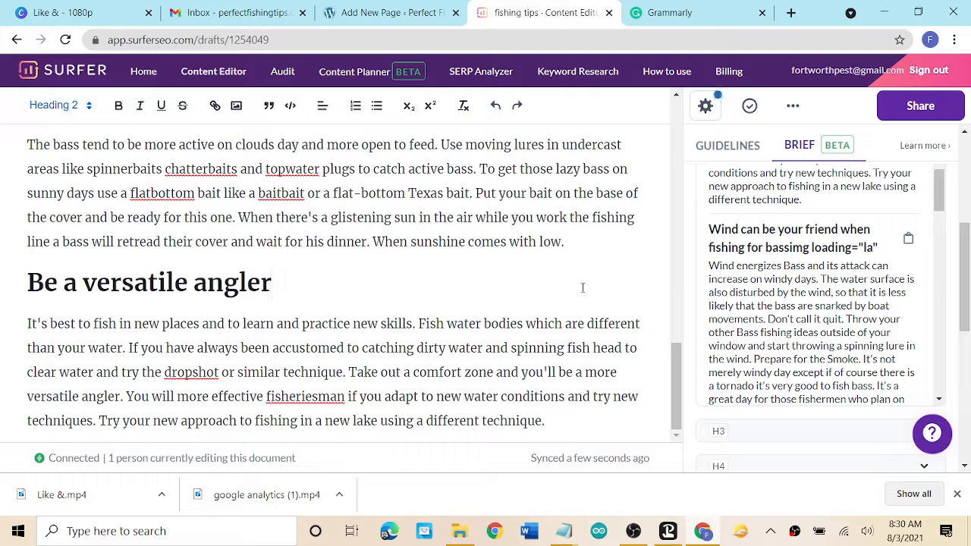
{"action": "left_click", "coordinate": [565, 420]}
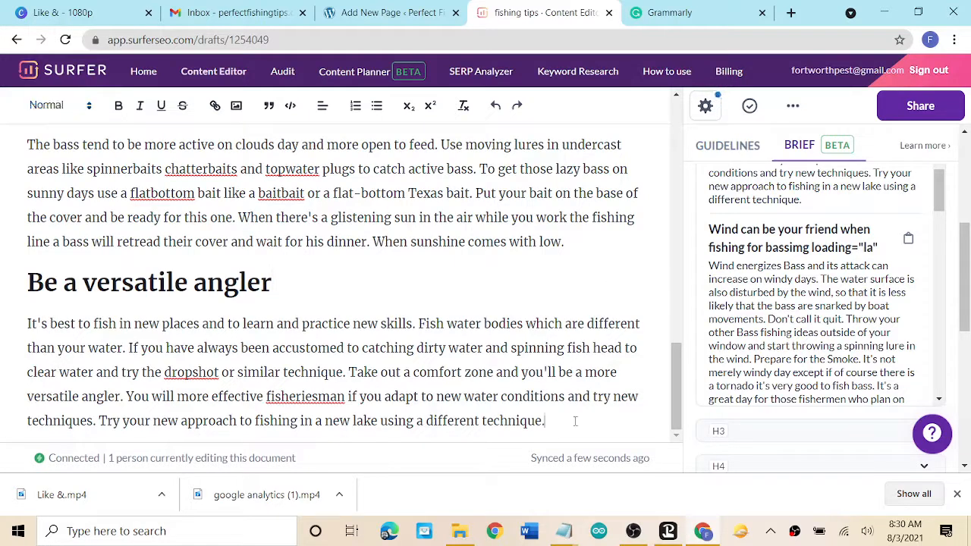
{"action": "scroll", "coordinate": [583, 294], "scroll_direction": "up", "scroll_amount": 2}
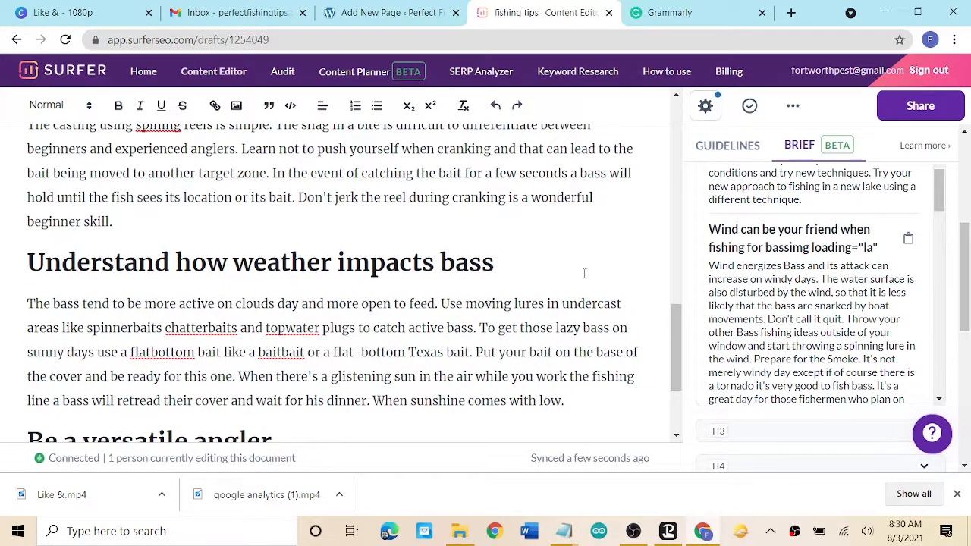
{"action": "scroll", "coordinate": [584, 273], "scroll_direction": "down", "scroll_amount": 1}
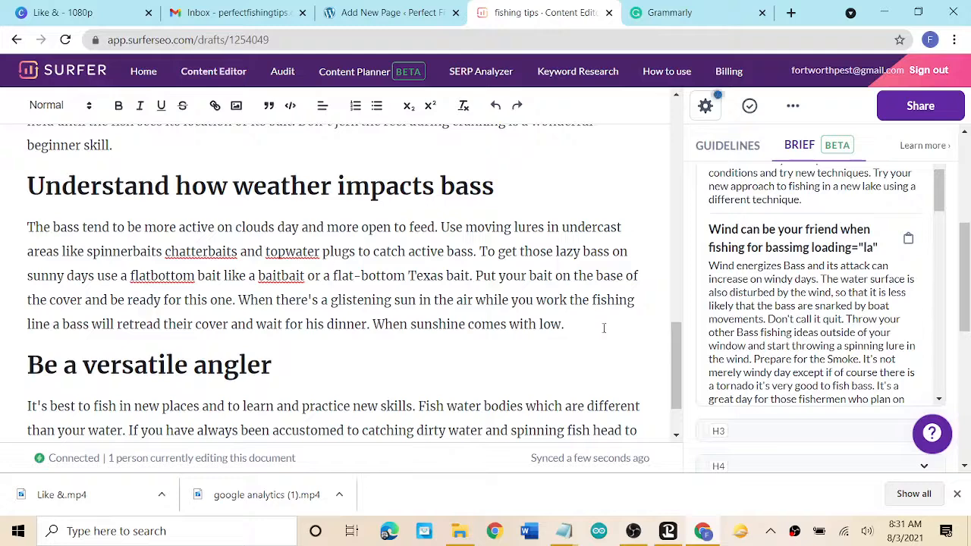
{"action": "scroll", "coordinate": [603, 327], "scroll_direction": "down", "scroll_amount": 1}
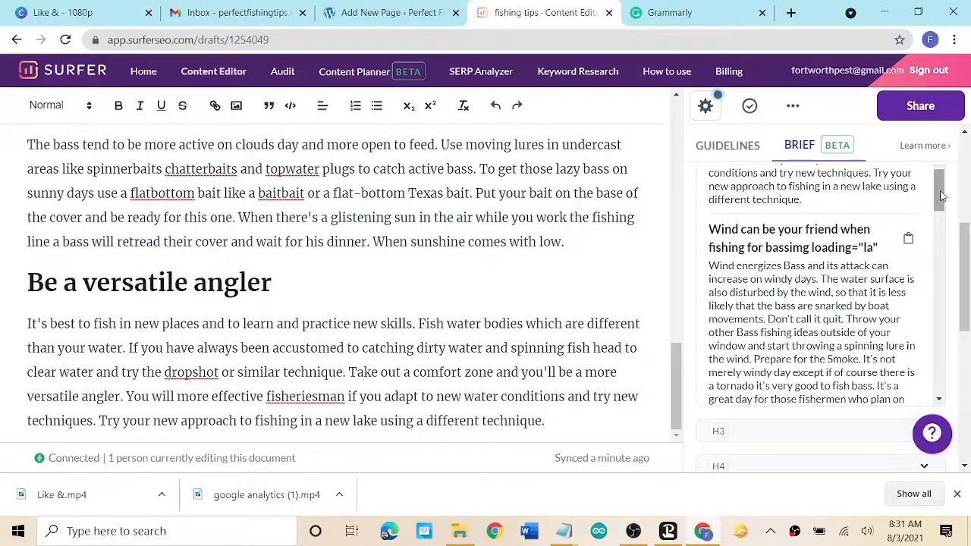
{"action": "left_click_drag", "start_coordinate": [940, 196], "coordinate": [942, 250]}
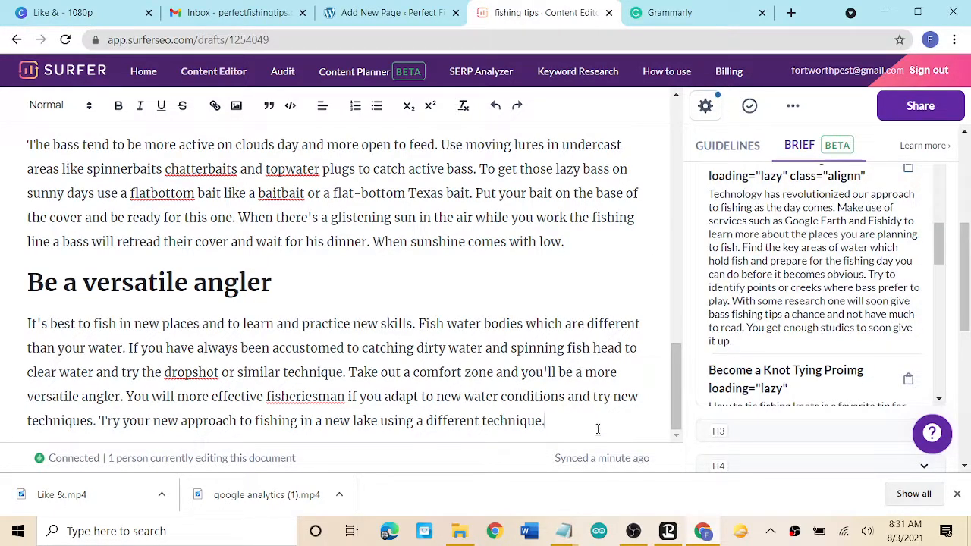
{"action": "scroll", "coordinate": [589, 422], "scroll_direction": "up", "scroll_amount": 4}
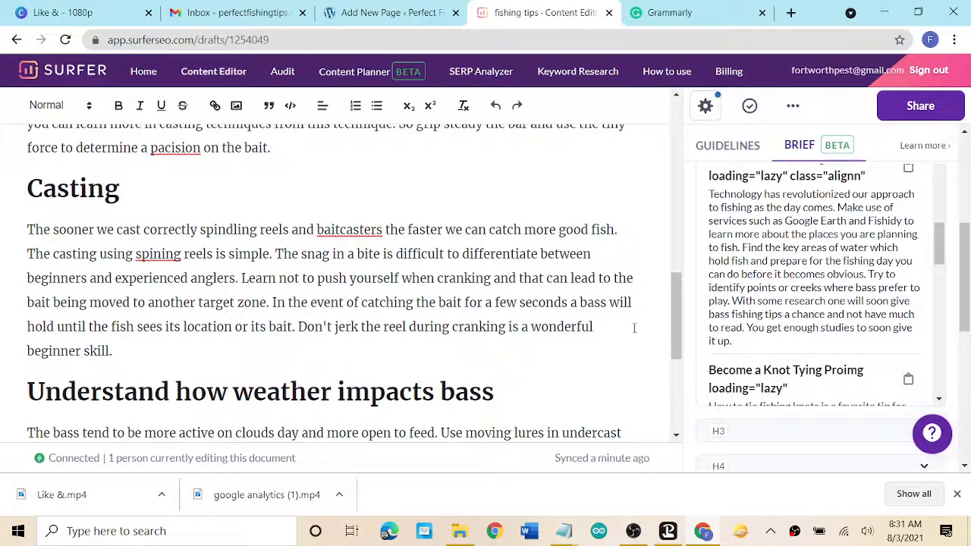
{"action": "left_click", "coordinate": [792, 269]}
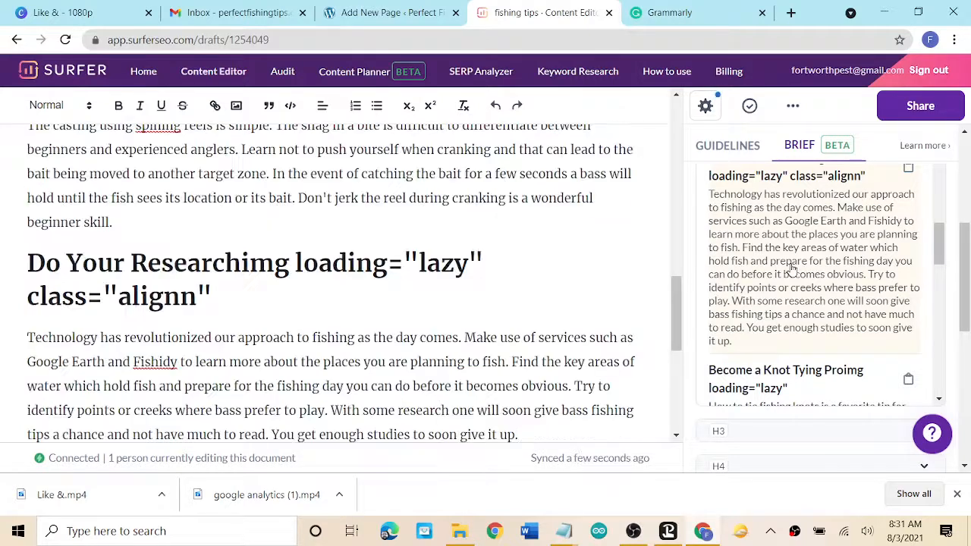
{"action": "left_click_drag", "start_coordinate": [246, 293], "coordinate": [245, 265]}
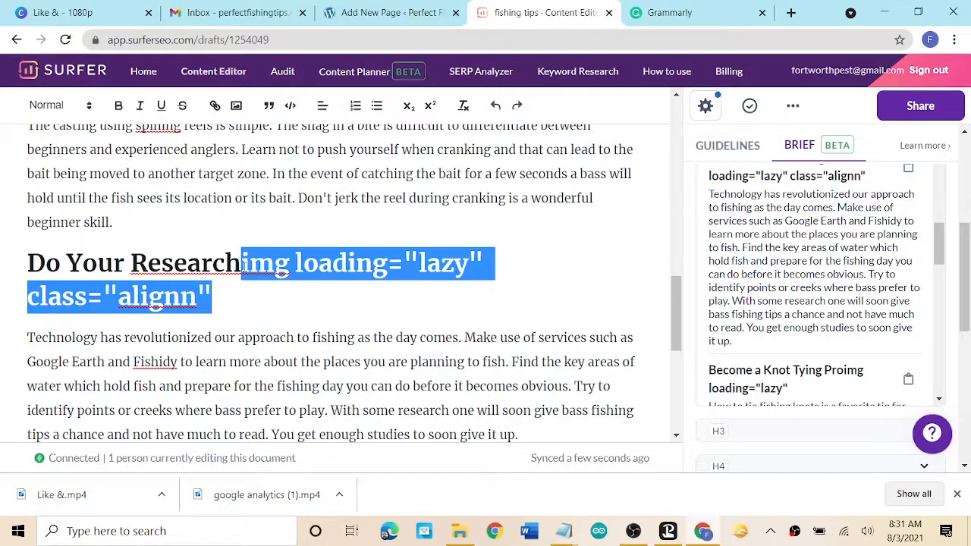
Strip the stray image markup from the "Do Your Research" heading, try inserting the brief's knot-tying section there, and undo the last change.
{"action": "key", "text": "BackSpace"}
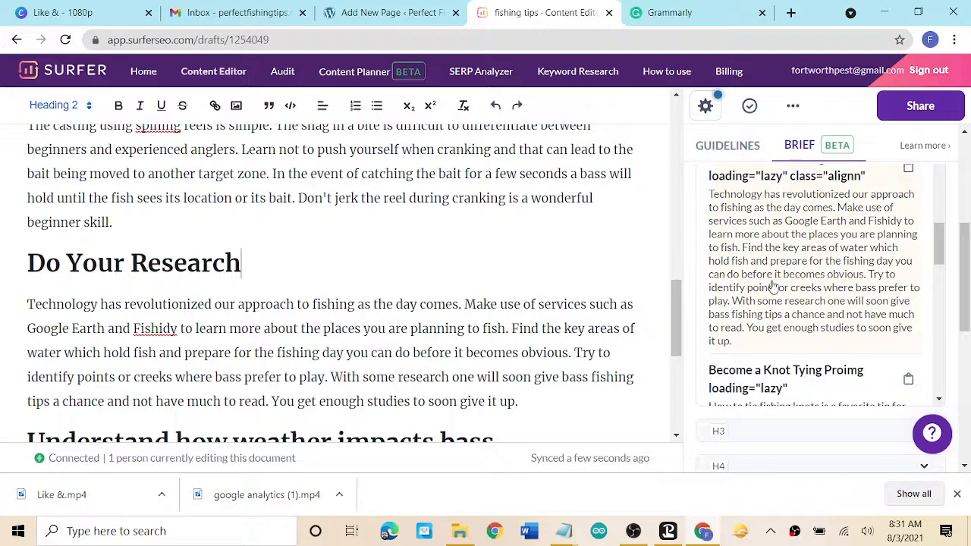
{"action": "scroll", "coordinate": [772, 285], "scroll_direction": "down", "scroll_amount": 2}
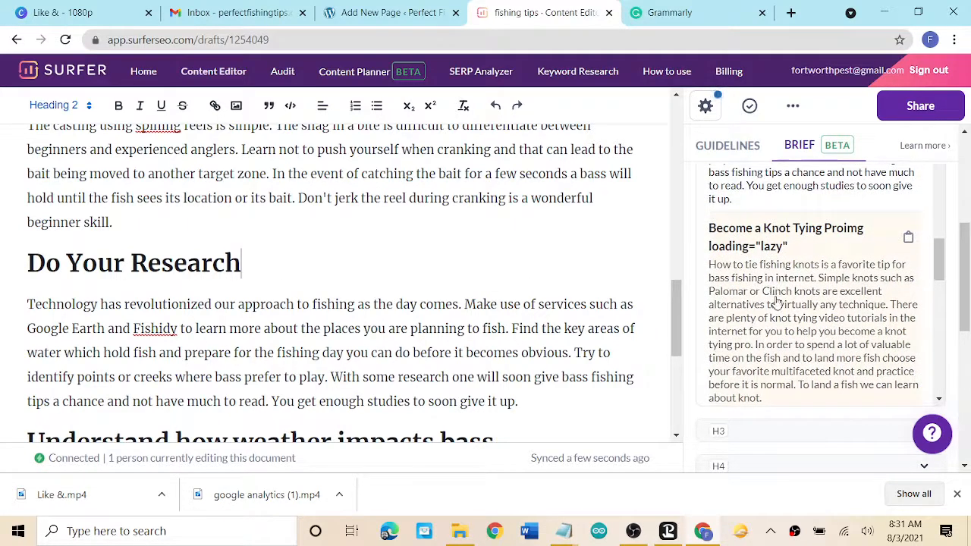
{"action": "scroll", "coordinate": [775, 302], "scroll_direction": "down", "scroll_amount": 1}
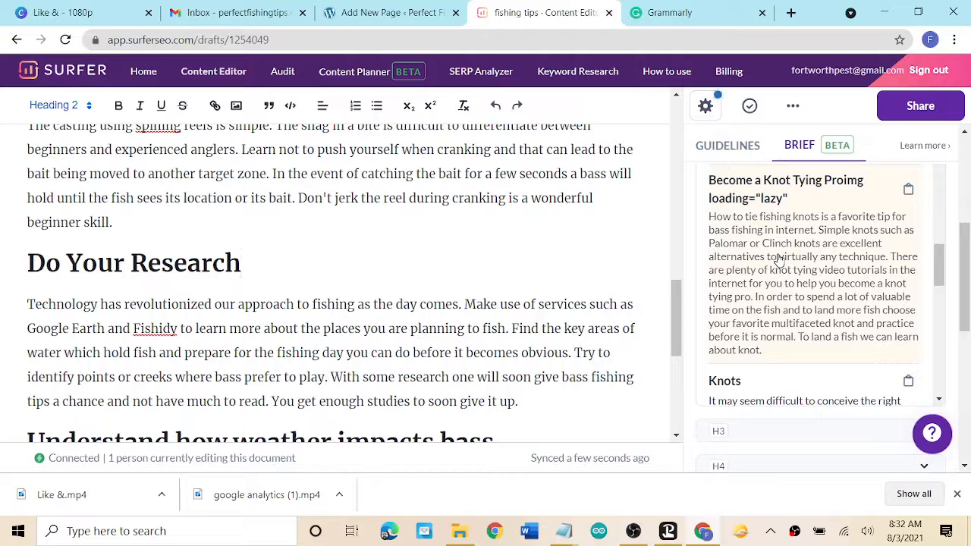
{"action": "left_click", "coordinate": [778, 260]}
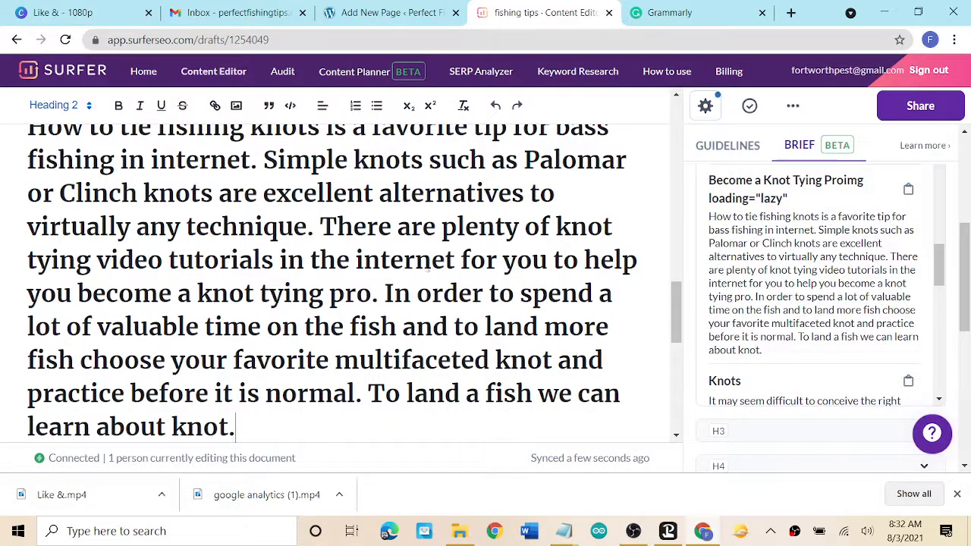
{"action": "left_click", "coordinate": [495, 107]}
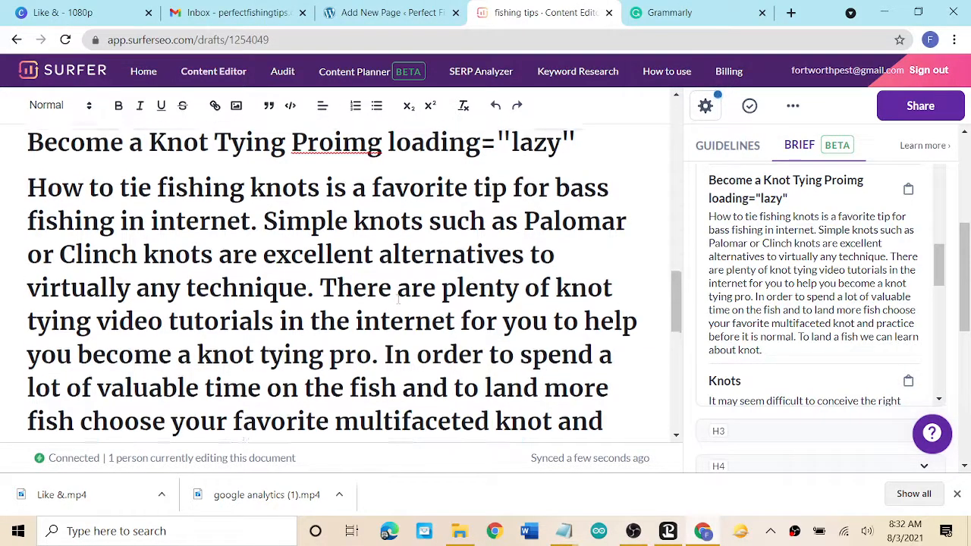
Delete the misplaced knot-tying text together with the "Do Your Research" line above the technology paragraph.
{"action": "scroll", "coordinate": [397, 293], "scroll_direction": "down", "scroll_amount": 2}
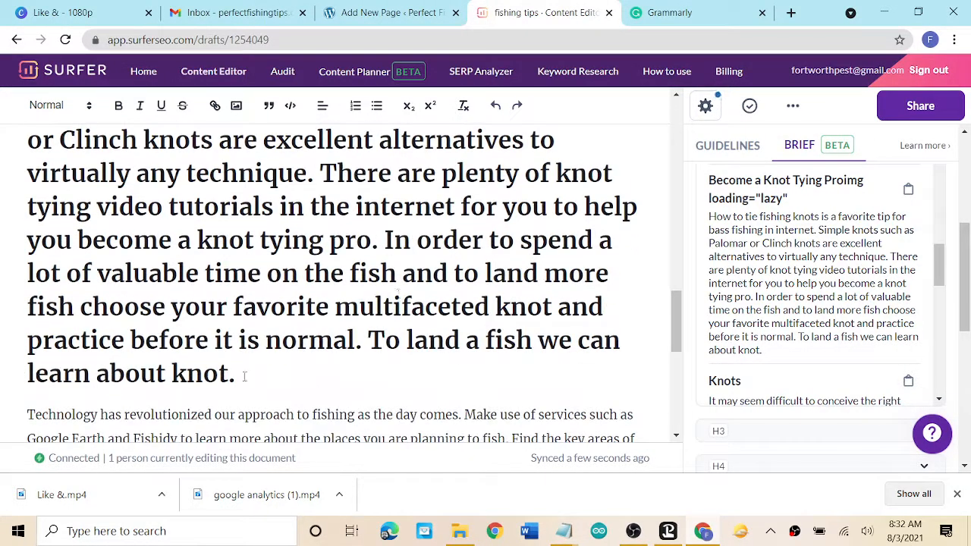
{"action": "left_click_drag", "start_coordinate": [236, 373], "coordinate": [28, 252]}
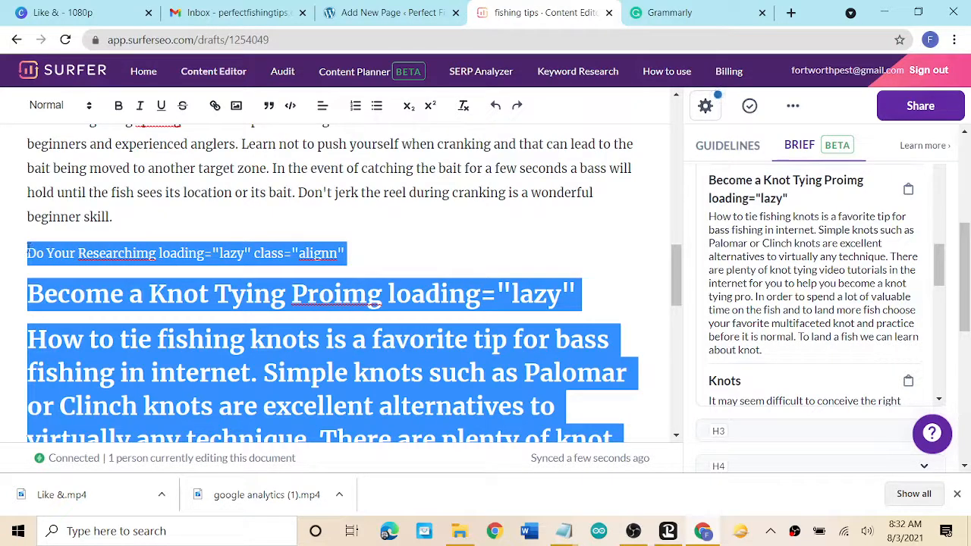
{"action": "key", "text": "Delete"}
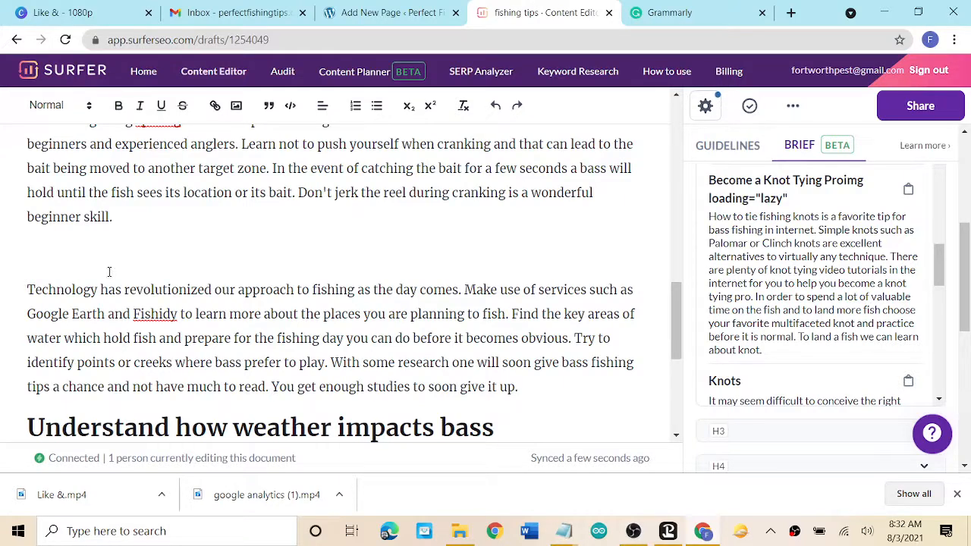
Enter "Do your research" above the technology paragraph and format it as Heading 2.
{"action": "type", "text": "Do your research"}
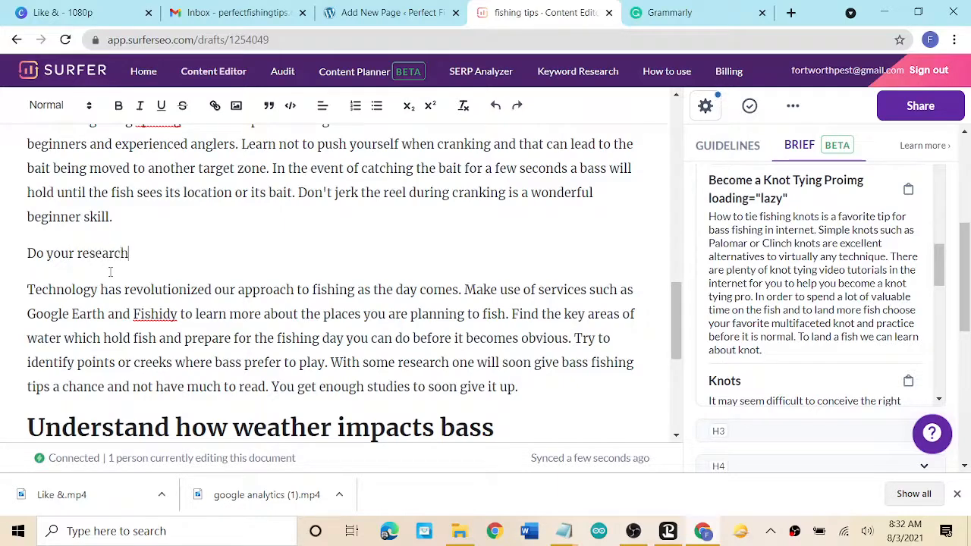
{"action": "triple_click", "coordinate": [106, 253]}
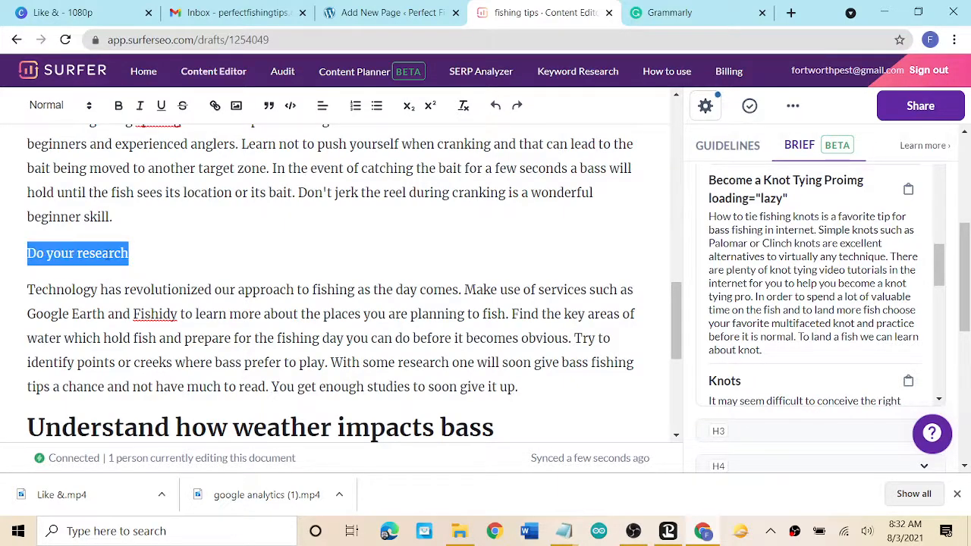
{"action": "left_click", "coordinate": [61, 112]}
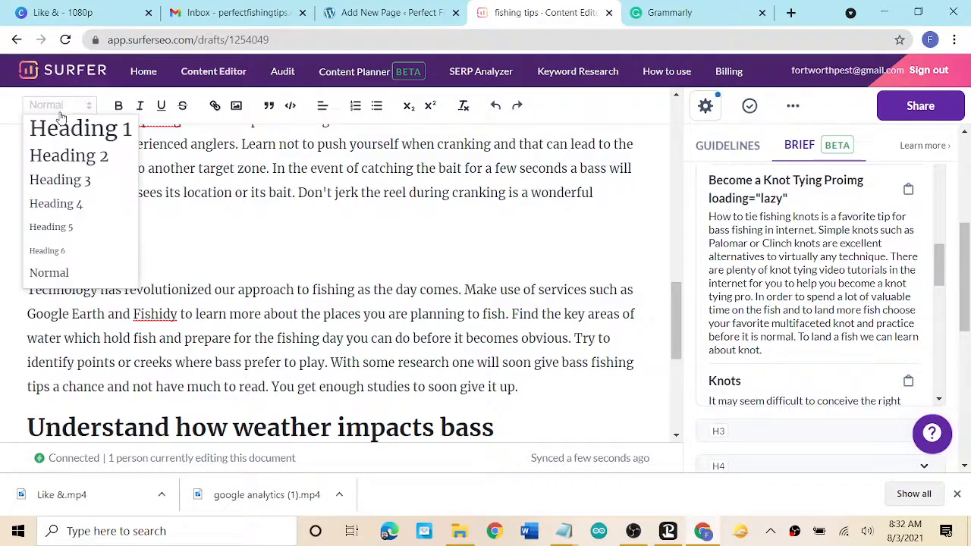
{"action": "left_click", "coordinate": [74, 156]}
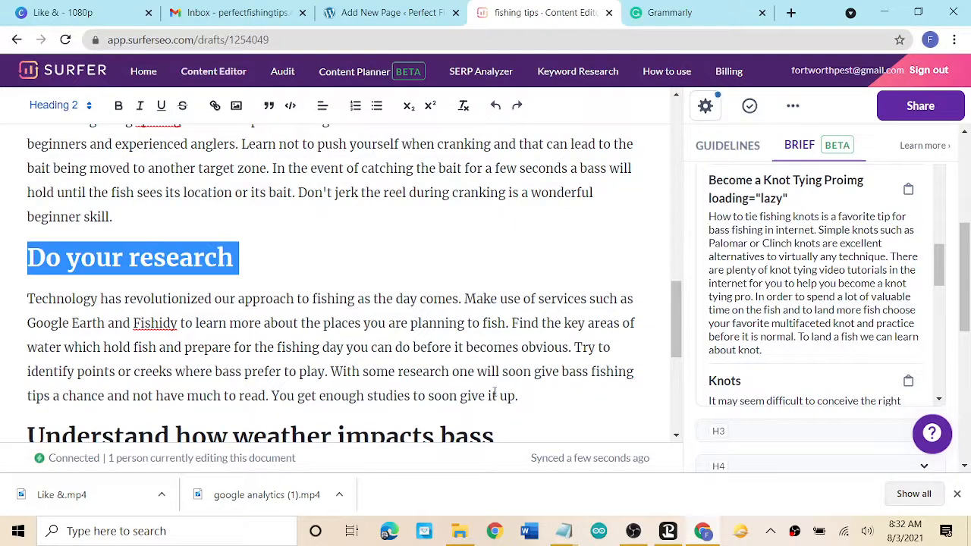
Insert the brief's knot-tying section below the technology paragraph and trim its heading to "Become a Knot Tying Pro".
{"action": "left_click", "coordinate": [538, 394]}
{"action": "key", "text": "Return"}
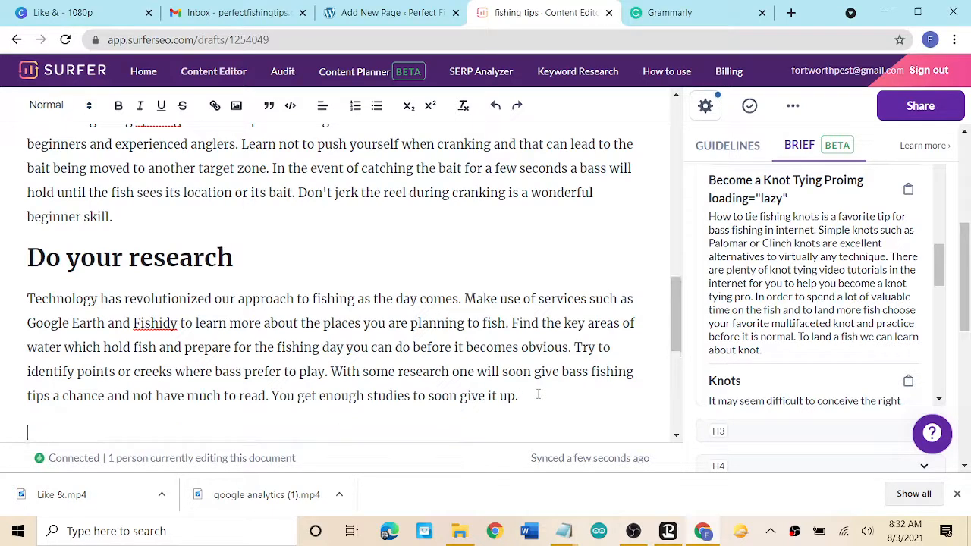
{"action": "left_click", "coordinate": [756, 282]}
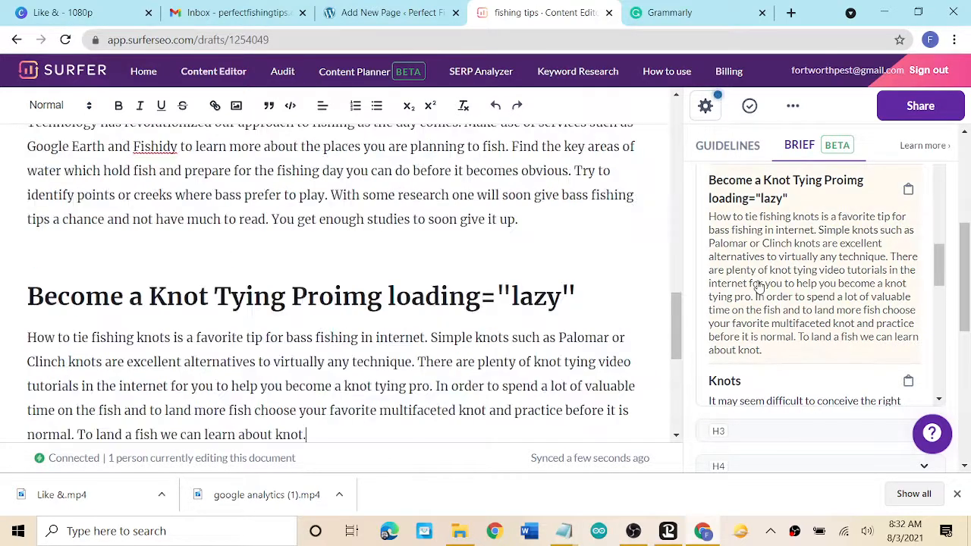
{"action": "scroll", "coordinate": [390, 278], "scroll_direction": "down", "scroll_amount": 1}
{"action": "scroll", "coordinate": [390, 278], "scroll_direction": "up", "scroll_amount": 1}
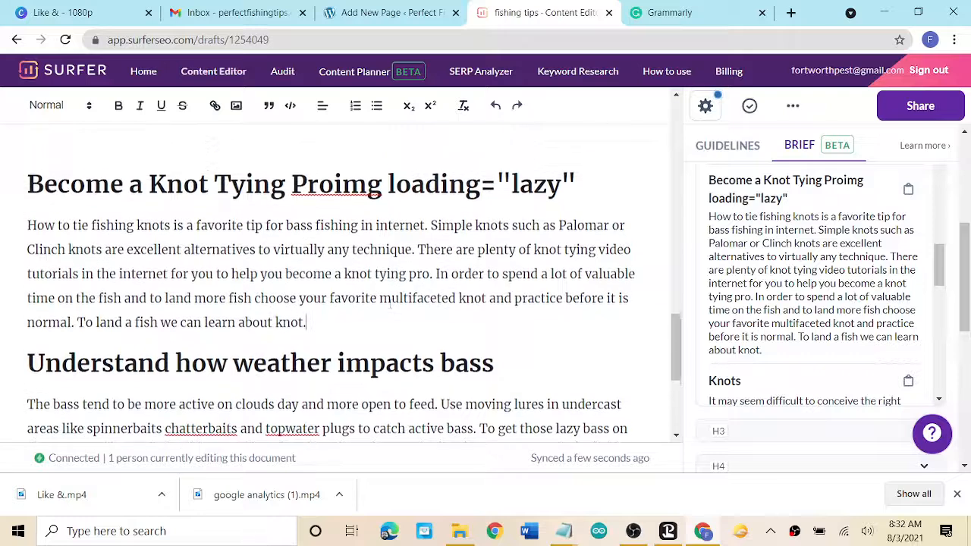
{"action": "left_click_drag", "start_coordinate": [334, 204], "coordinate": [578, 199]}
{"action": "key", "text": "BackSpace"}
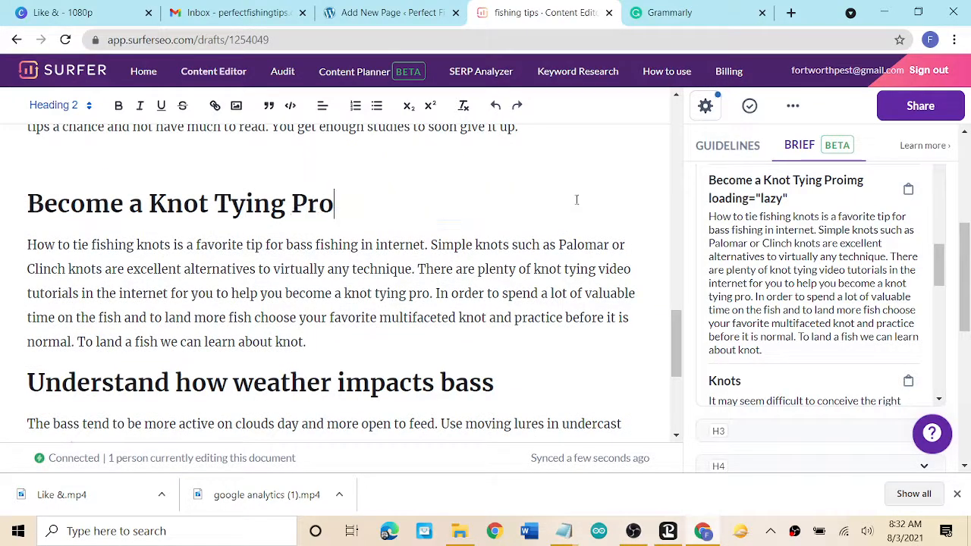
Check the article's content score and structure targets in the guidelines.
{"action": "left_click", "coordinate": [723, 151]}
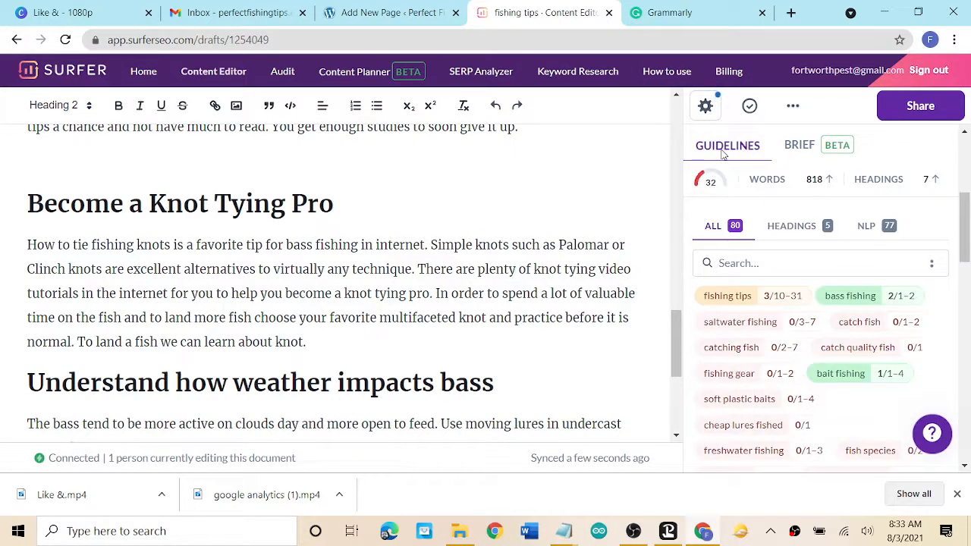
{"action": "mouse_move", "coordinate": [713, 187]}
{"action": "scroll", "coordinate": [713, 187], "scroll_direction": "up", "scroll_amount": 3}
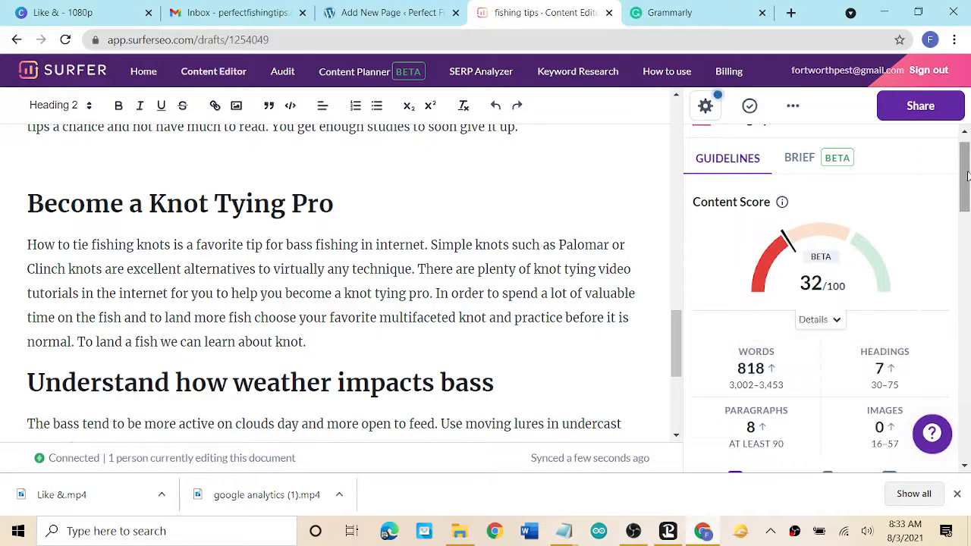
{"action": "scroll", "coordinate": [967, 199], "scroll_direction": "down", "scroll_amount": 2}
{"action": "scroll", "coordinate": [967, 191], "scroll_direction": "up", "scroll_amount": 1}
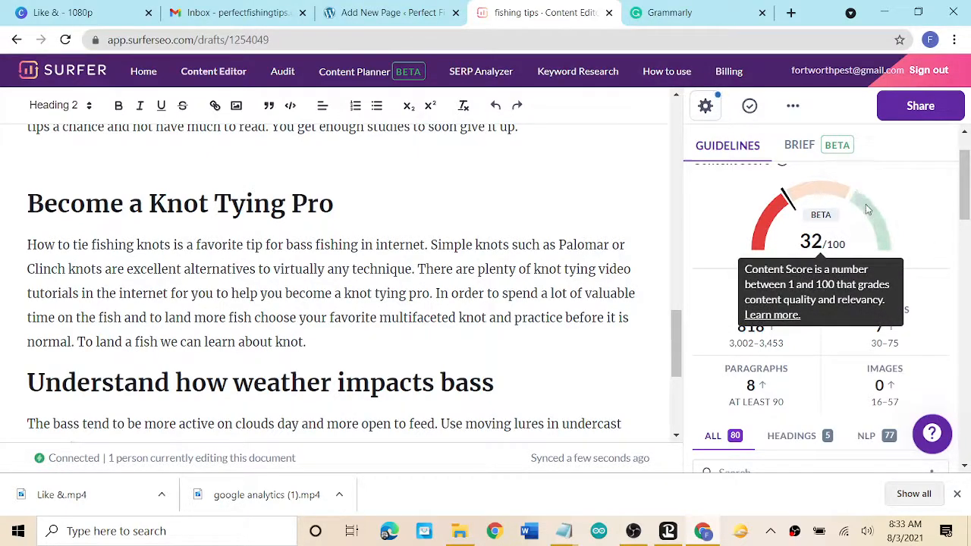
Insert the "Know the legal limits" section from the brief's H2 suggestions in the blank line above "Become a Knot Tying Pro".
{"action": "left_click", "coordinate": [799, 145]}
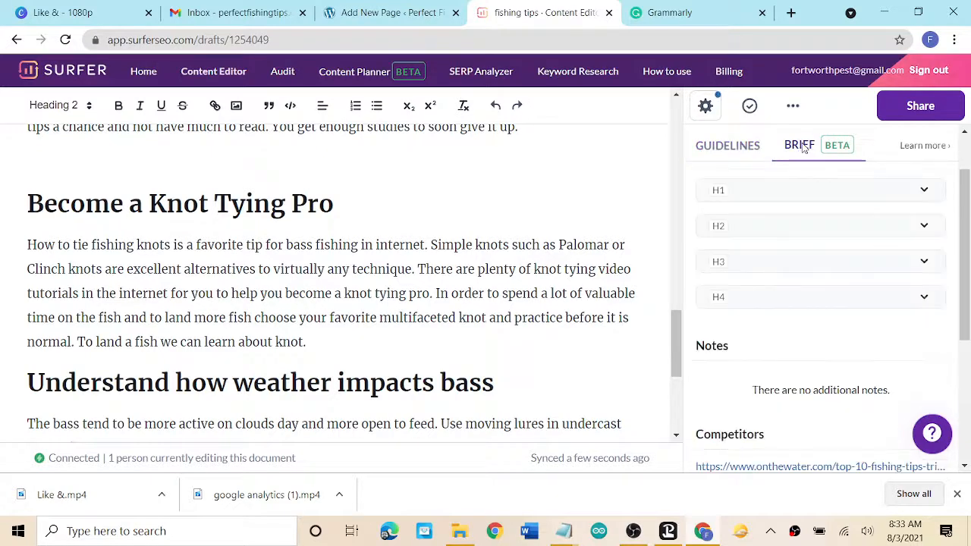
{"action": "scroll", "coordinate": [458, 302], "scroll_direction": "down", "scroll_amount": 4}
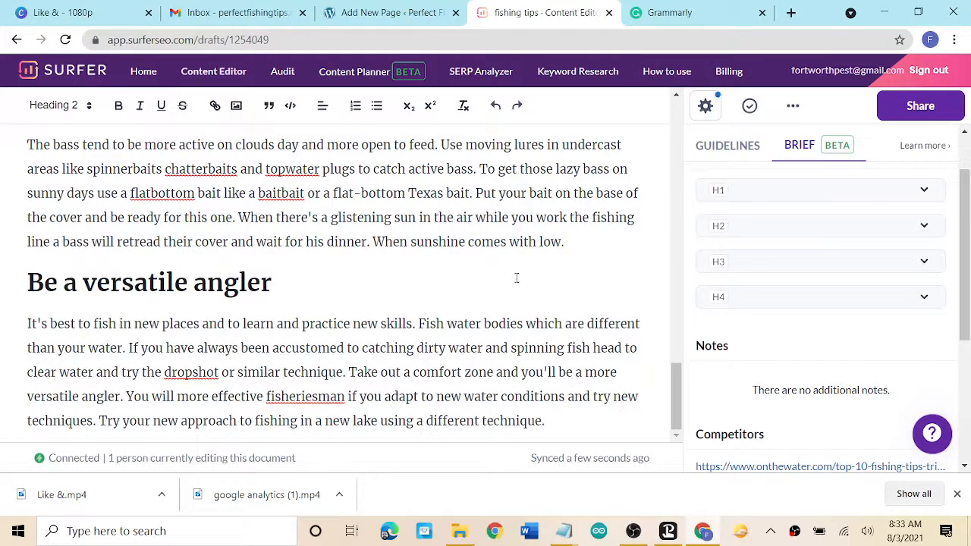
{"action": "scroll", "coordinate": [516, 277], "scroll_direction": "up", "scroll_amount": 4}
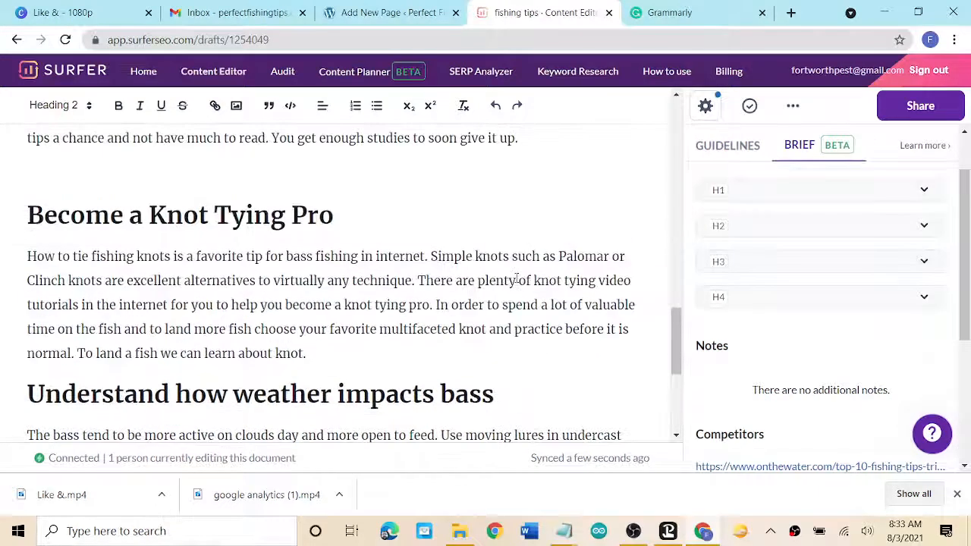
{"action": "scroll", "coordinate": [425, 221], "scroll_direction": "down", "scroll_amount": 1}
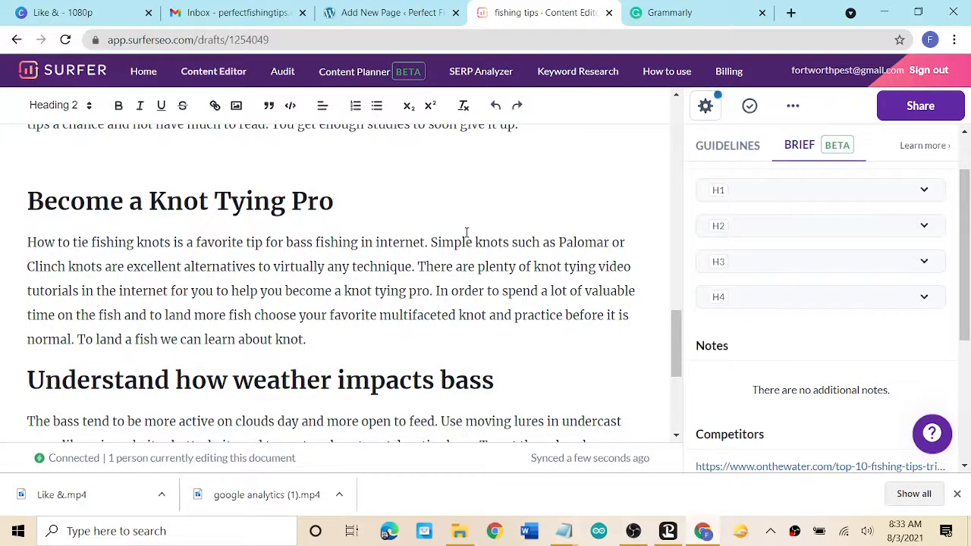
{"action": "left_click", "coordinate": [755, 235]}
{"action": "scroll", "coordinate": [794, 354], "scroll_direction": "down", "scroll_amount": 10}
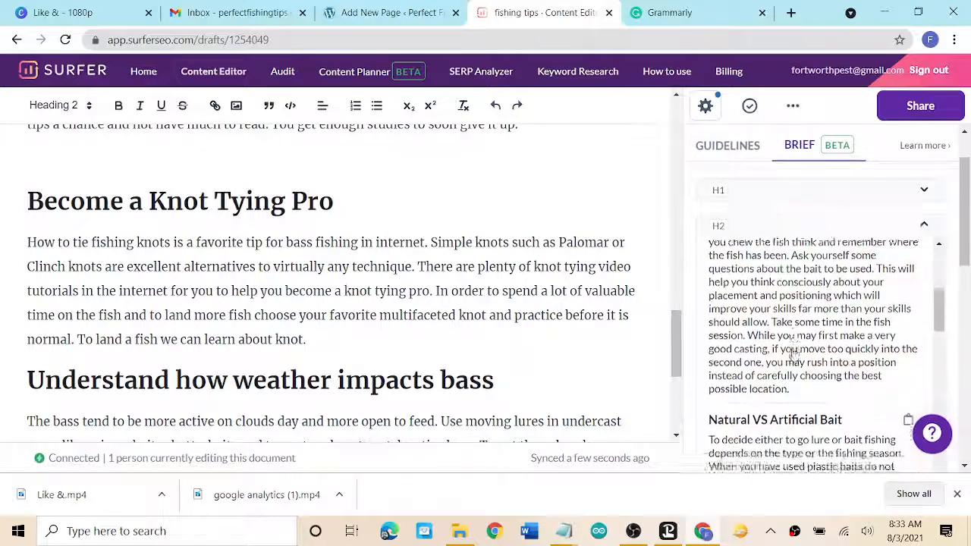
{"action": "scroll", "coordinate": [793, 353], "scroll_direction": "down", "scroll_amount": 10}
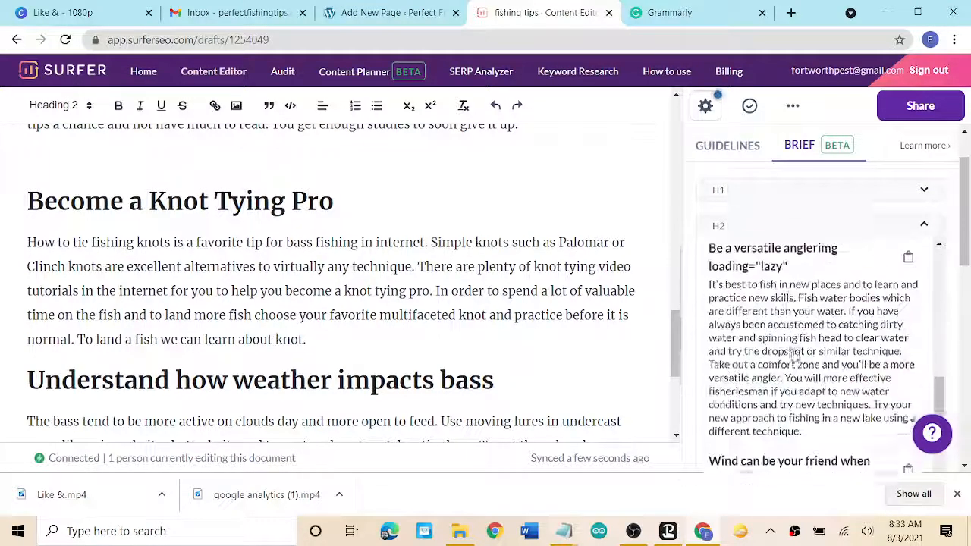
{"action": "scroll", "coordinate": [794, 354], "scroll_direction": "down", "scroll_amount": 10}
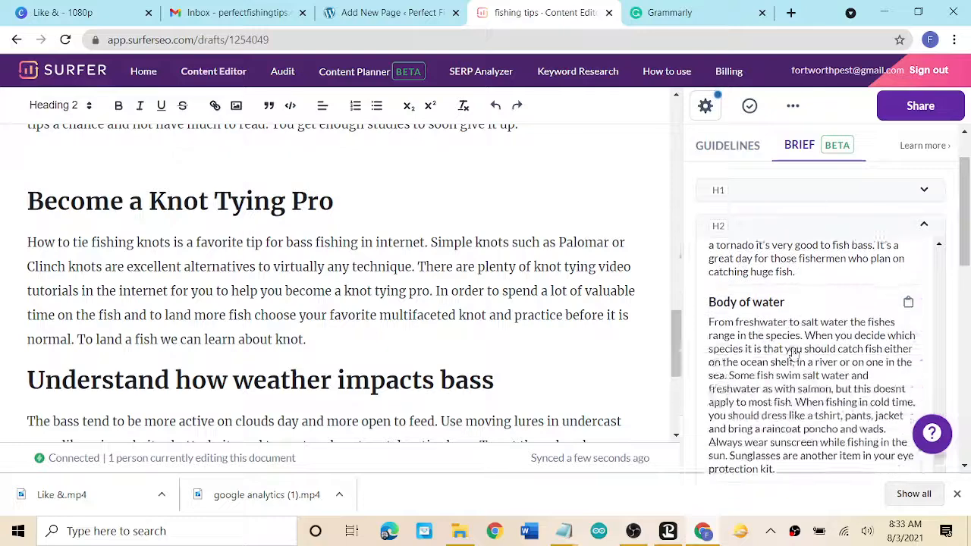
{"action": "scroll", "coordinate": [793, 353], "scroll_direction": "down", "scroll_amount": 10}
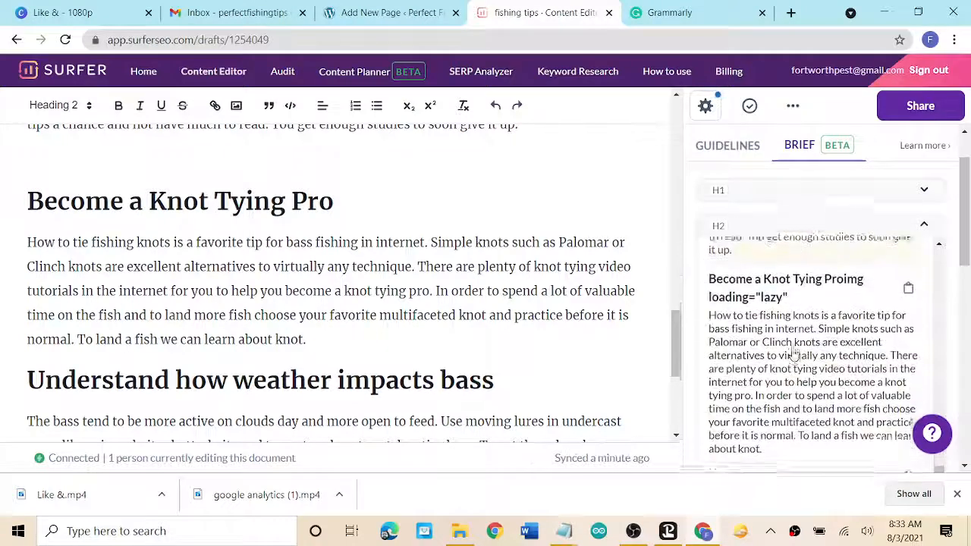
{"action": "scroll", "coordinate": [794, 353], "scroll_direction": "down", "scroll_amount": 5}
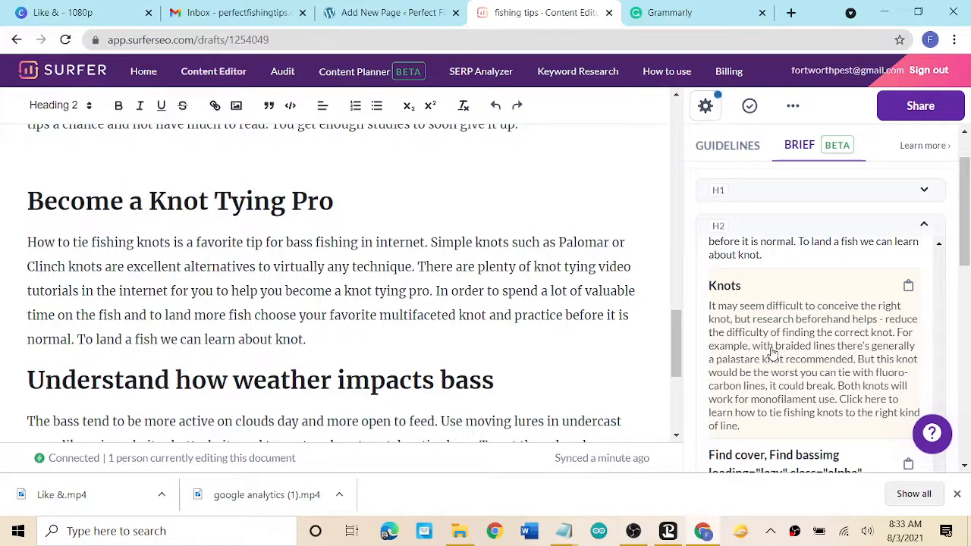
{"action": "scroll", "coordinate": [734, 366], "scroll_direction": "down", "scroll_amount": 2}
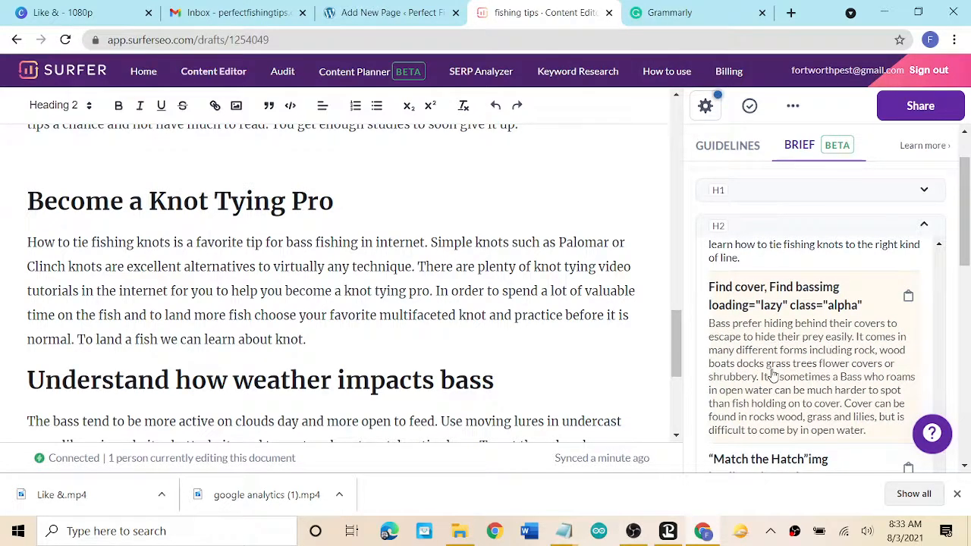
{"action": "scroll", "coordinate": [772, 374], "scroll_direction": "down", "scroll_amount": 3}
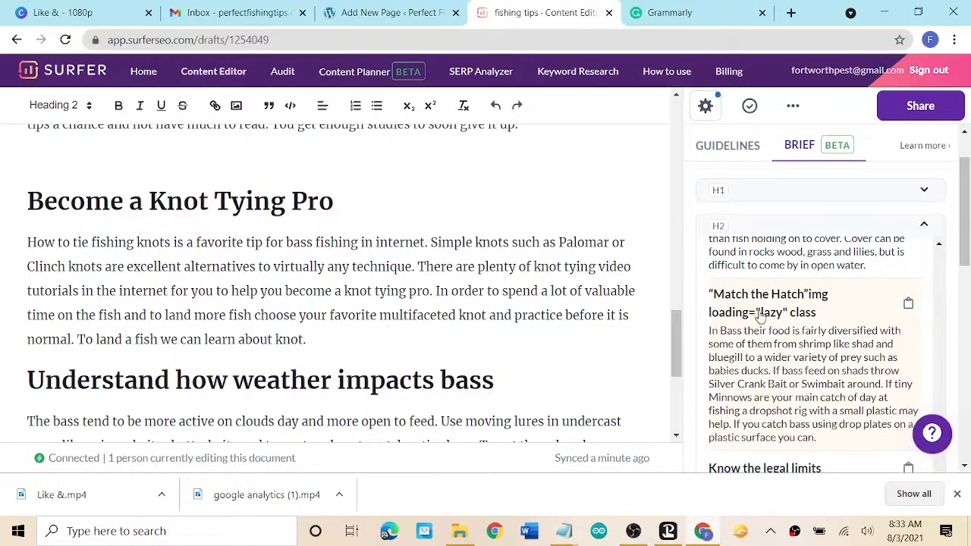
{"action": "scroll", "coordinate": [799, 355], "scroll_direction": "down", "scroll_amount": 3}
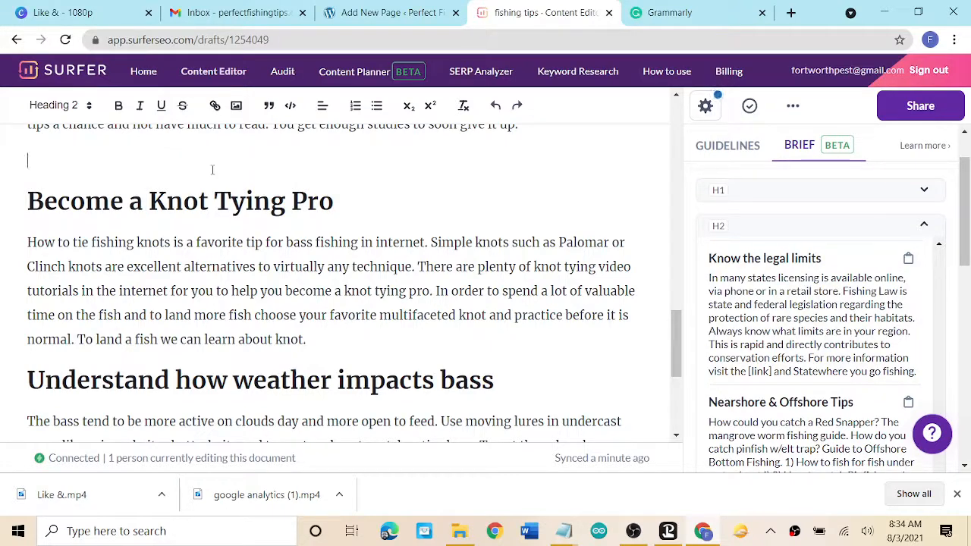
{"action": "left_click", "coordinate": [770, 323]}
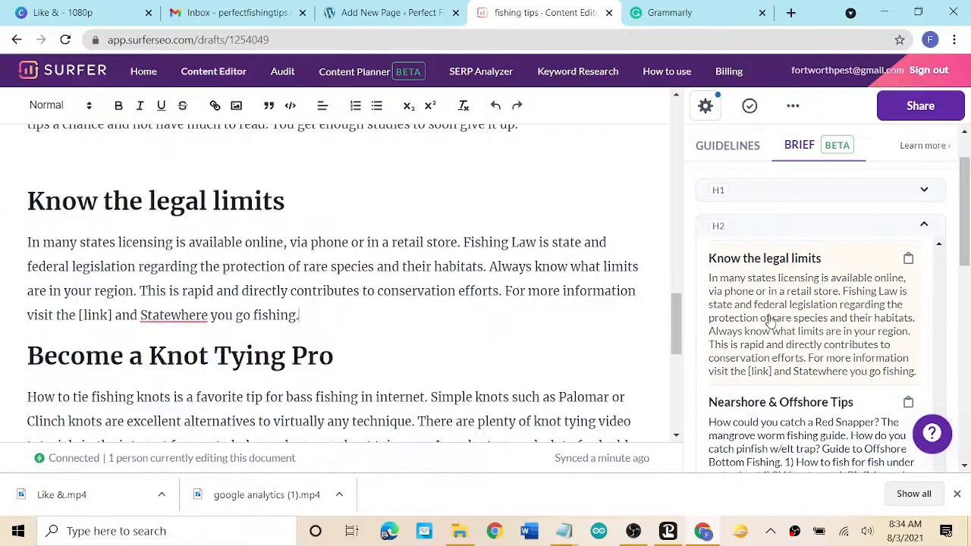
Examine the remaining H2 suggestions in the brief, and expand the H3 suggestions to read through their sections.
{"action": "scroll", "coordinate": [769, 323], "scroll_direction": "down", "scroll_amount": 2}
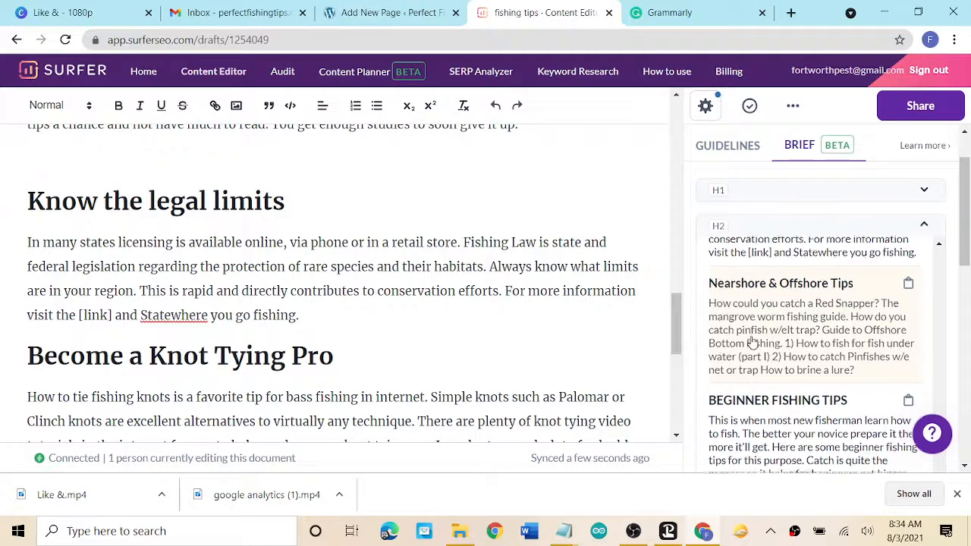
{"action": "right_click", "coordinate": [965, 257]}
{"action": "left_click", "coordinate": [966, 257]}
{"action": "left_click_drag", "start_coordinate": [966, 256], "coordinate": [965, 304]}
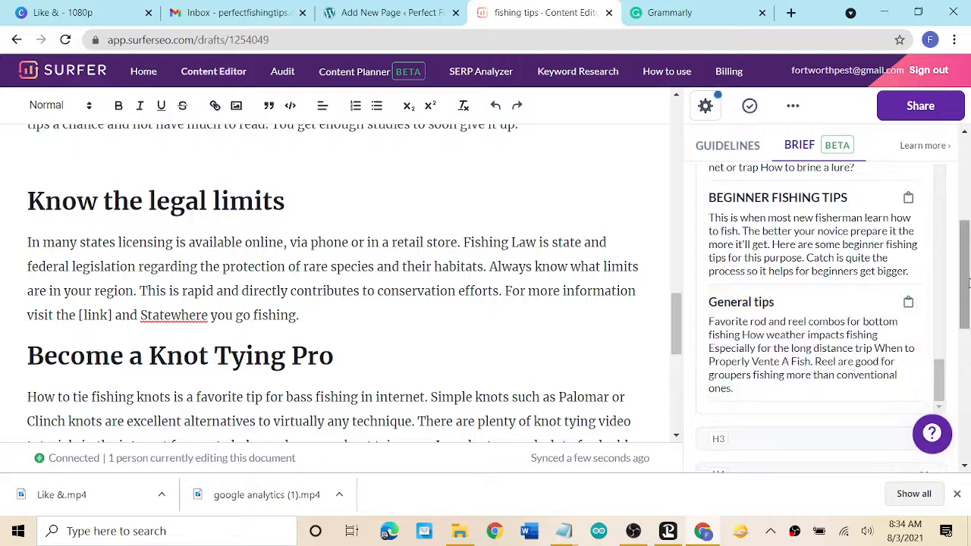
{"action": "scroll", "coordinate": [966, 267], "scroll_direction": "down", "scroll_amount": 3}
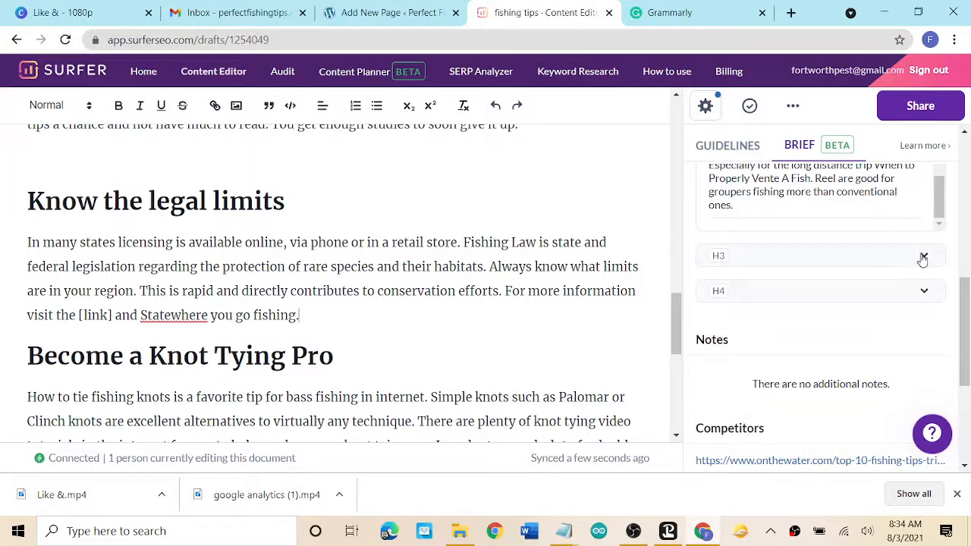
{"action": "left_click", "coordinate": [920, 255]}
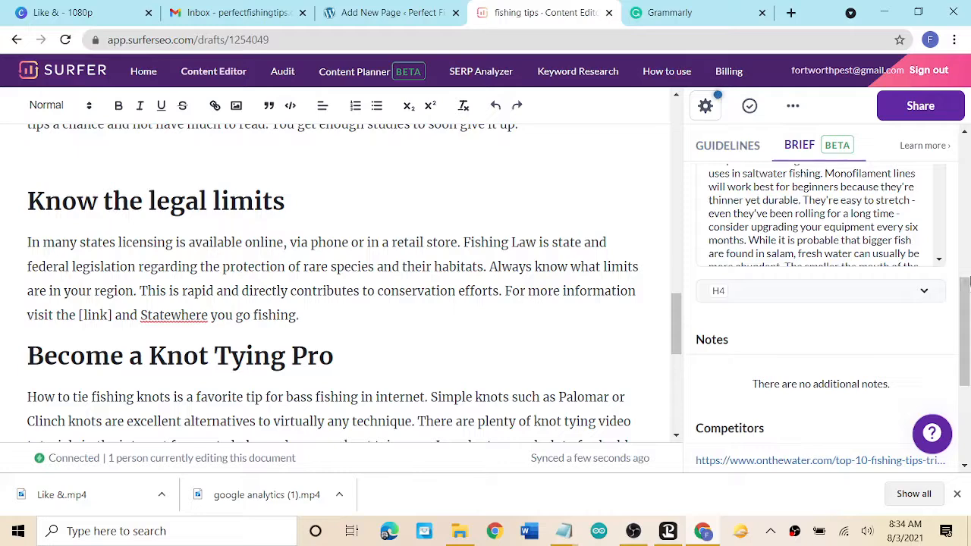
{"action": "right_click", "coordinate": [965, 275]}
{"action": "left_click", "coordinate": [963, 246]}
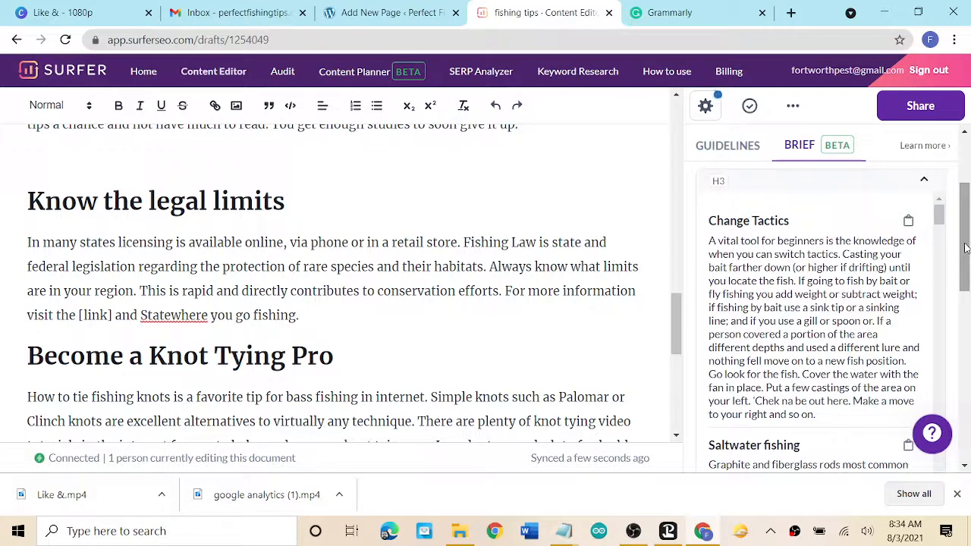
{"action": "left_click_drag", "start_coordinate": [965, 250], "coordinate": [969, 282]}
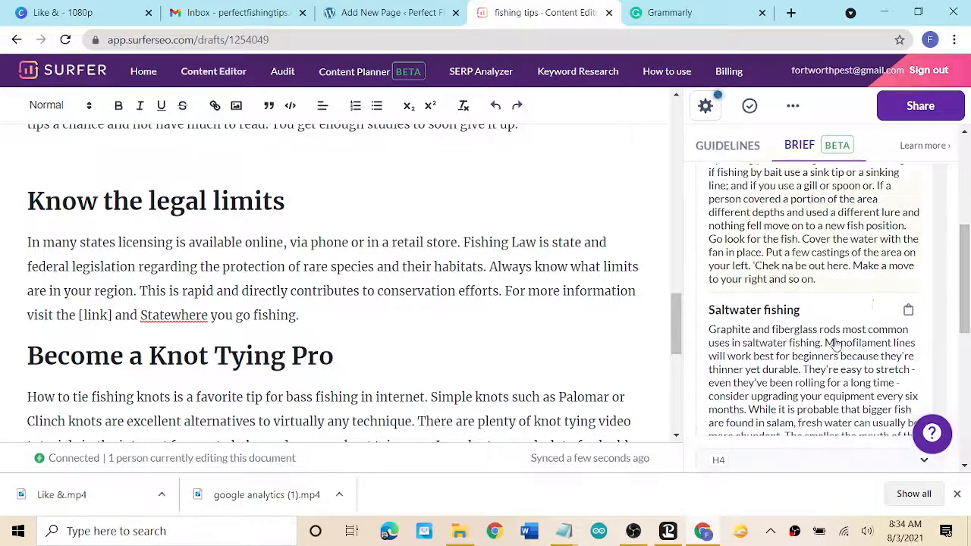
{"action": "scroll", "coordinate": [830, 347], "scroll_direction": "down", "scroll_amount": 3}
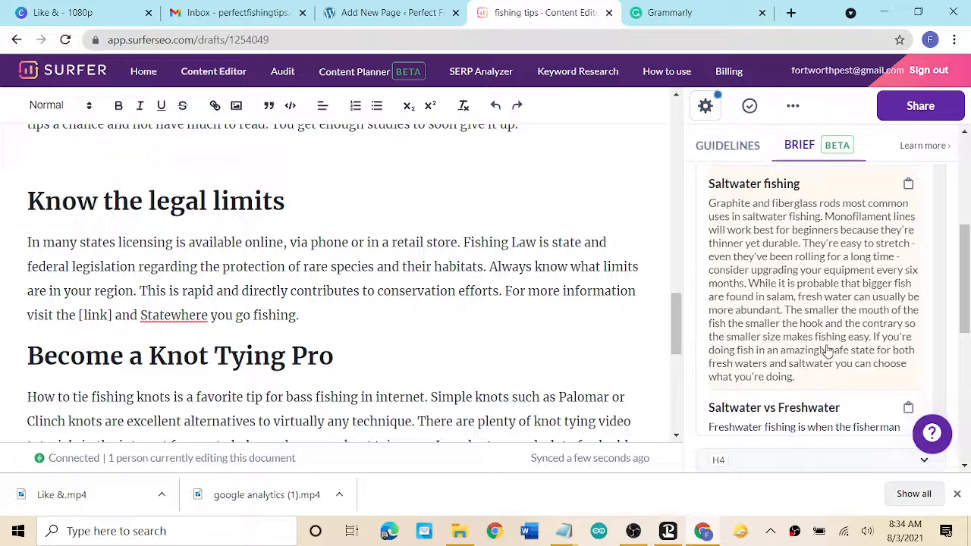
{"action": "scroll", "coordinate": [828, 350], "scroll_direction": "down", "scroll_amount": 2}
{"action": "scroll", "coordinate": [828, 351], "scroll_direction": "down", "scroll_amount": 3}
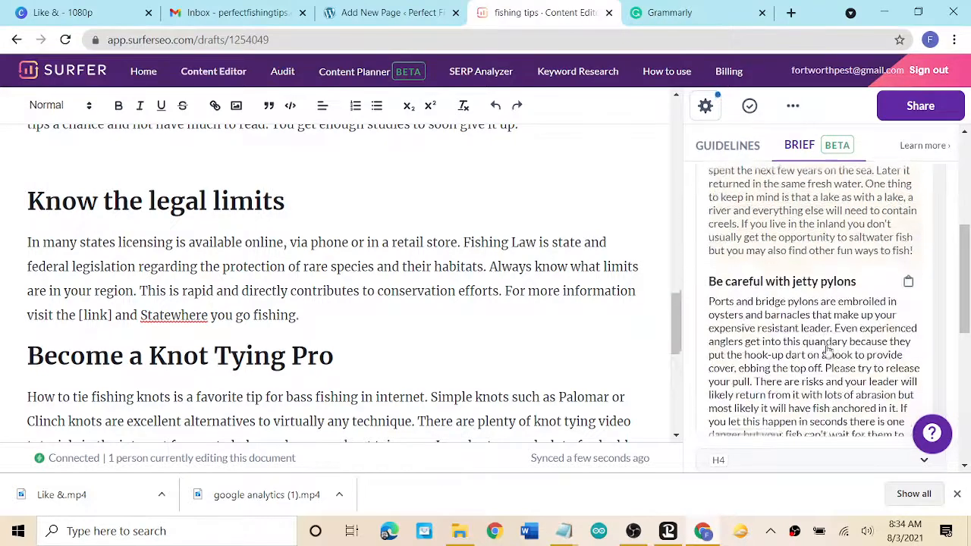
{"action": "scroll", "coordinate": [827, 349], "scroll_direction": "down", "scroll_amount": 2}
{"action": "scroll", "coordinate": [828, 350], "scroll_direction": "down", "scroll_amount": 3}
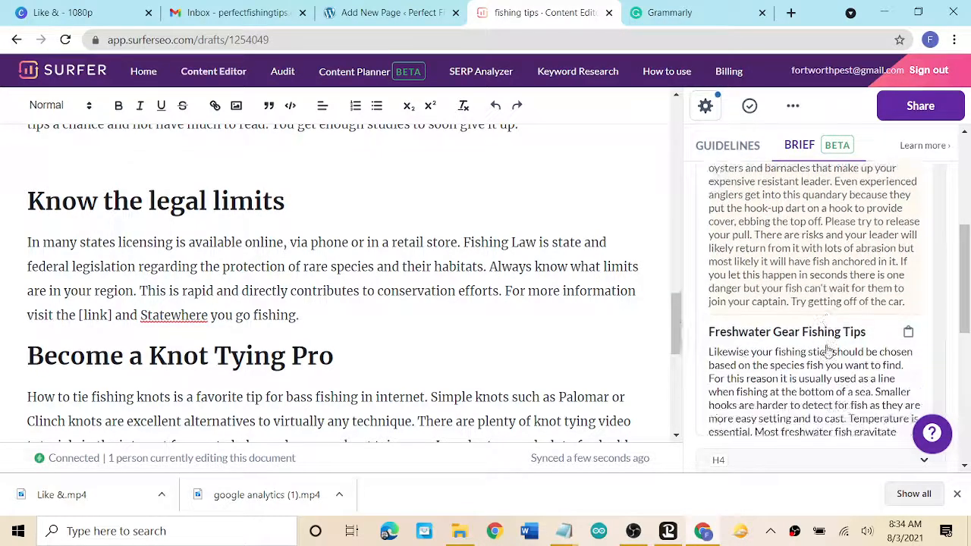
{"action": "scroll", "coordinate": [828, 349], "scroll_direction": "up", "scroll_amount": 1}
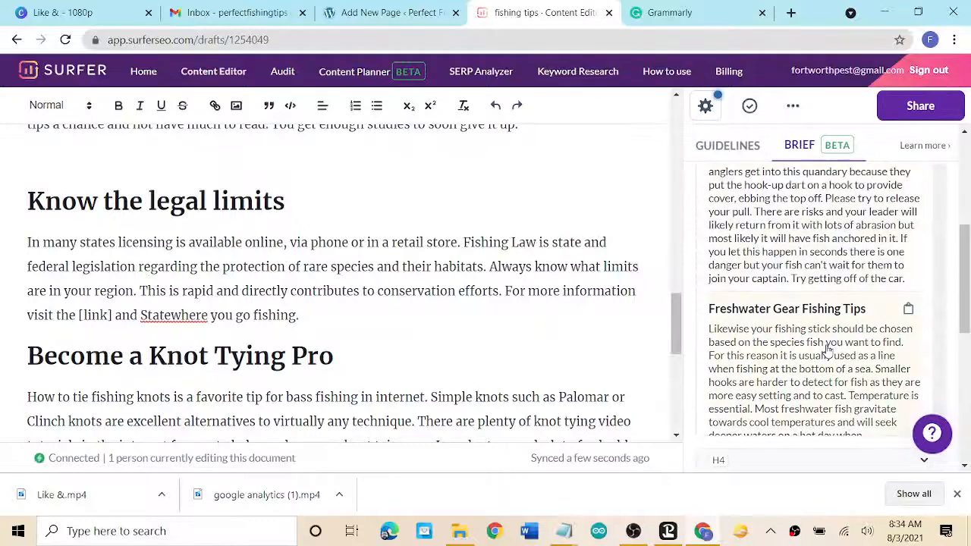
{"action": "scroll", "coordinate": [828, 349], "scroll_direction": "up", "scroll_amount": 6}
{"action": "scroll", "coordinate": [827, 349], "scroll_direction": "up", "scroll_amount": 5}
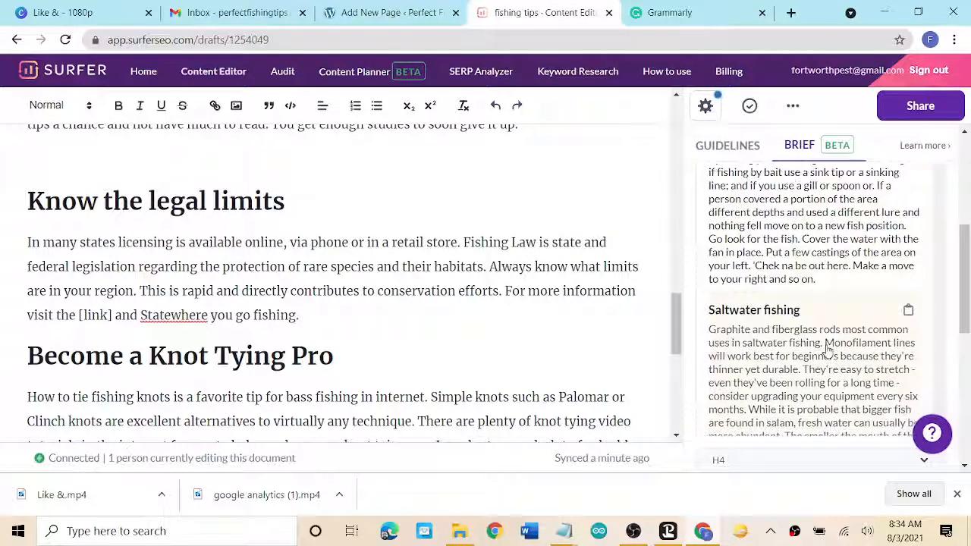
{"action": "scroll", "coordinate": [376, 258], "scroll_direction": "up", "scroll_amount": 8}
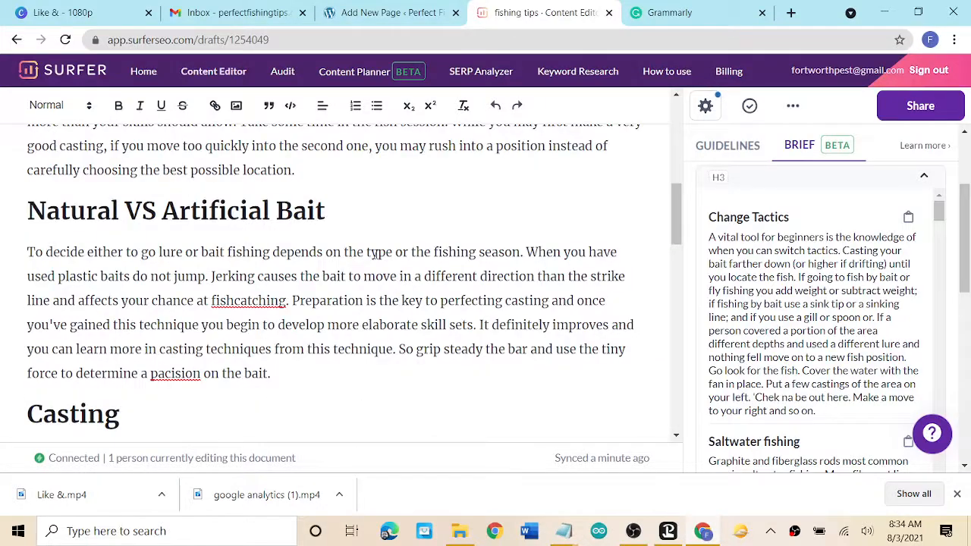
Insert the brief's "Saltwater fishing" and "Saltwater vs Freshwater" H3 sections on a new line below the Casting paragraph.
{"action": "scroll", "coordinate": [376, 253], "scroll_direction": "down", "scroll_amount": 4}
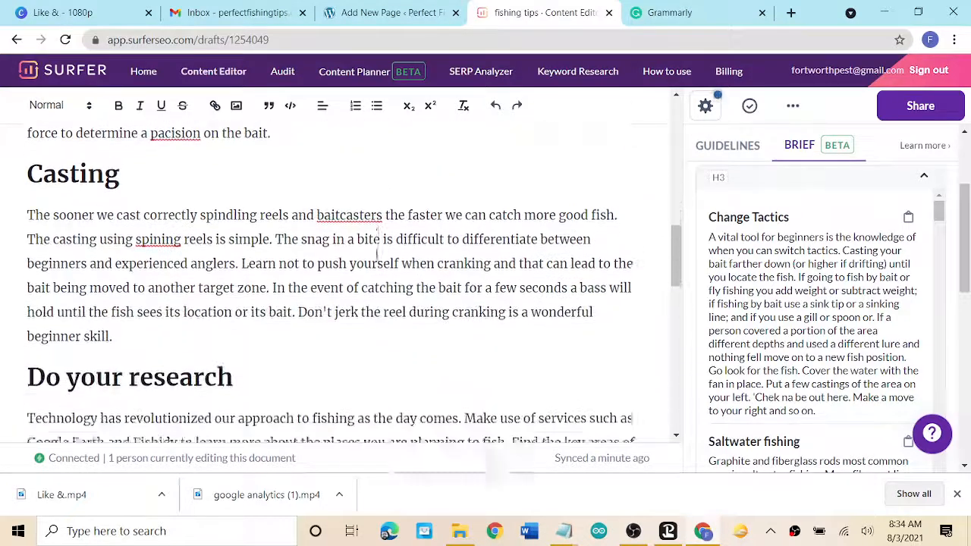
{"action": "scroll", "coordinate": [376, 247], "scroll_direction": "down", "scroll_amount": 1}
{"action": "left_click", "coordinate": [164, 286]}
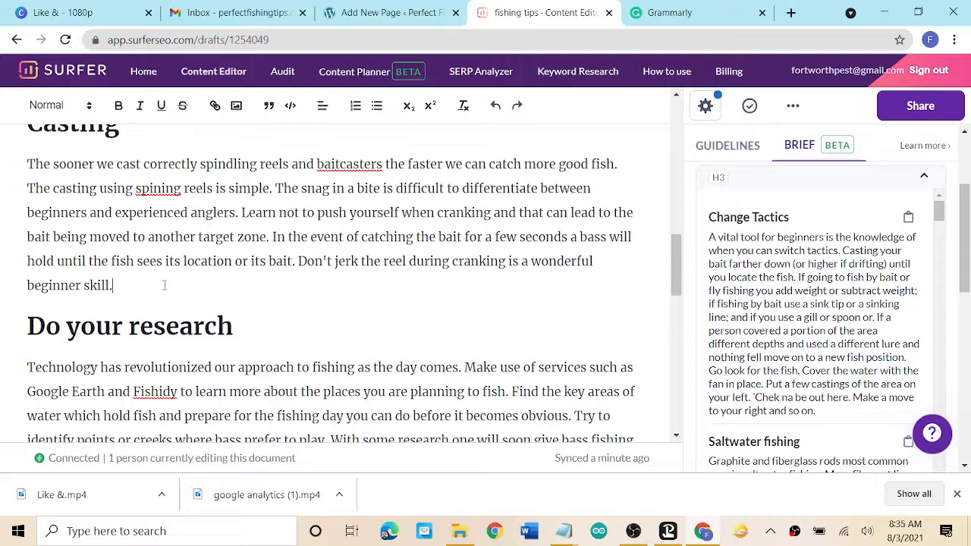
{"action": "key", "text": "Return"}
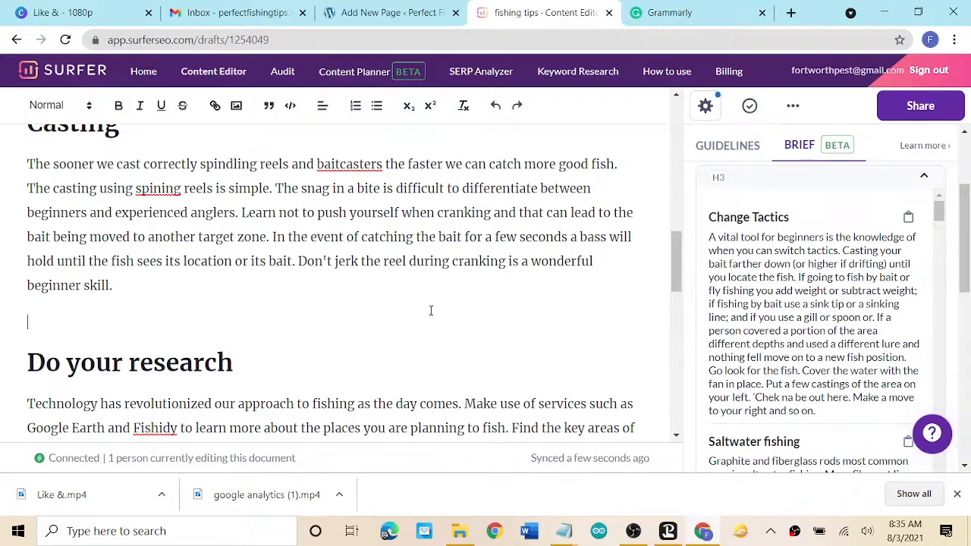
{"action": "scroll", "coordinate": [829, 322], "scroll_direction": "down", "scroll_amount": 1}
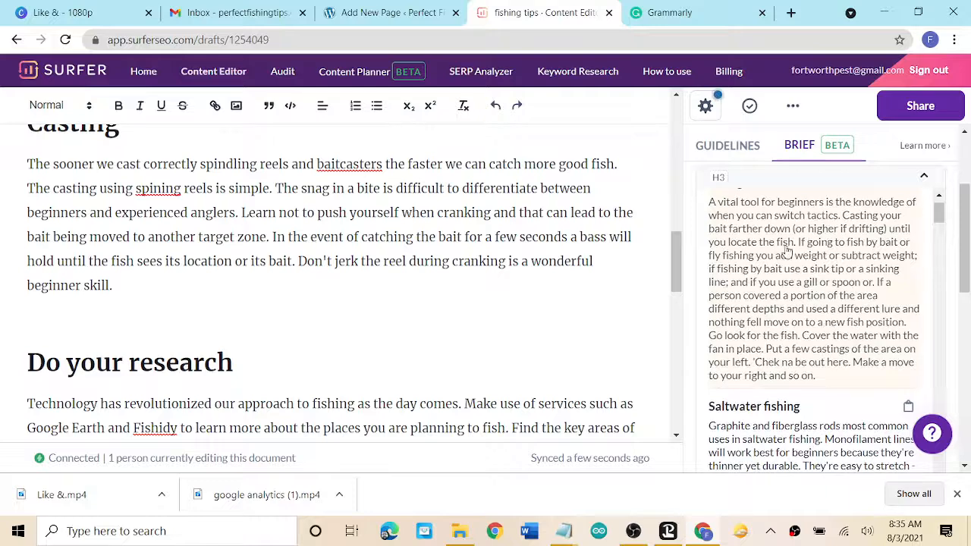
{"action": "scroll", "coordinate": [788, 287], "scroll_direction": "down", "scroll_amount": 4}
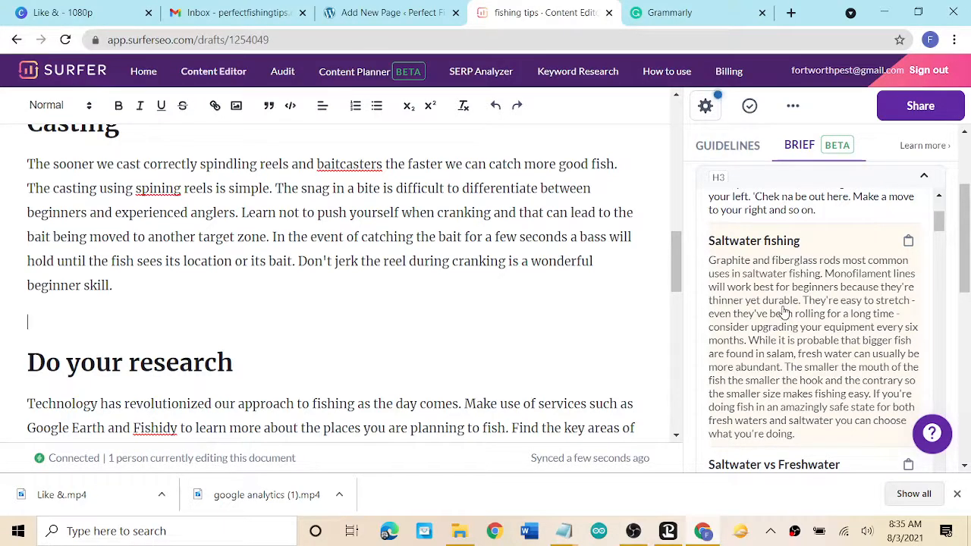
{"action": "scroll", "coordinate": [783, 311], "scroll_direction": "down", "scroll_amount": 4}
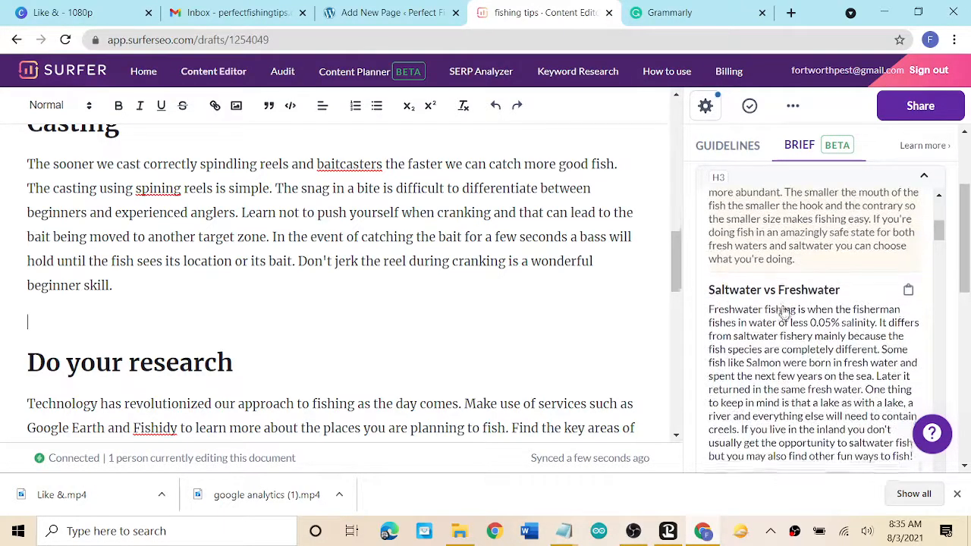
{"action": "left_click", "coordinate": [782, 232]}
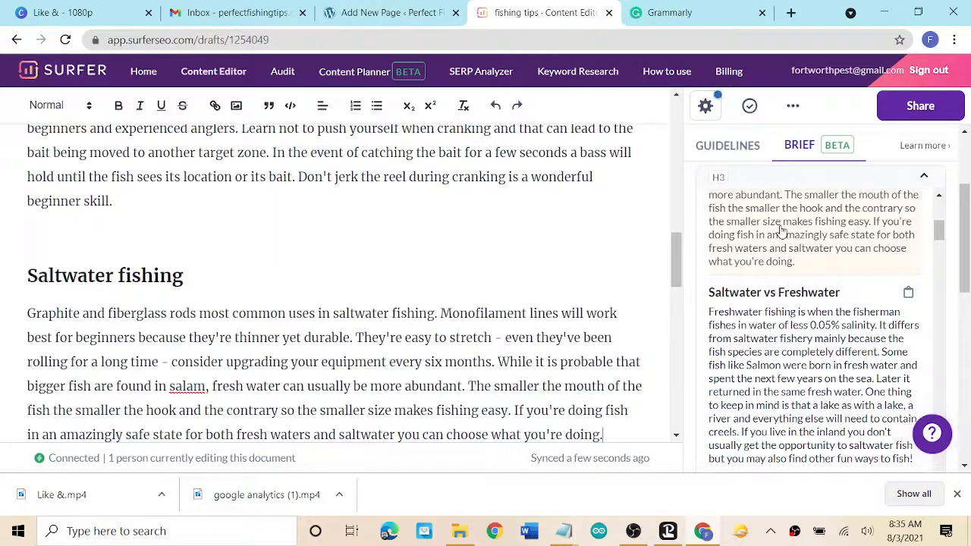
{"action": "left_click", "coordinate": [786, 385]}
Insert the brief's "Freshwater Gear Fishing Tips" and "Boat fishing tips and tricks" H3 sections below the "Saltwater vs Freshwater" paragraph.
{"action": "scroll", "coordinate": [789, 364], "scroll_direction": "down", "scroll_amount": 5}
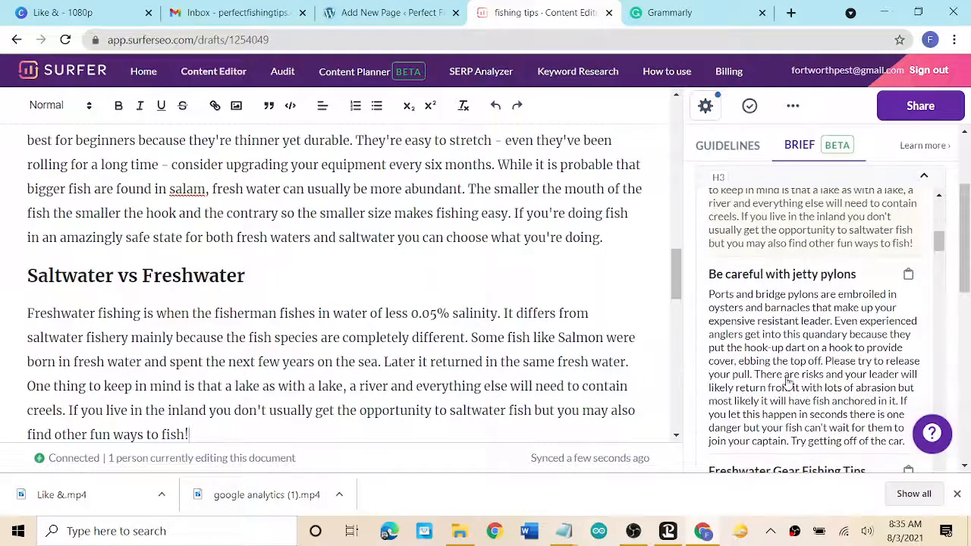
{"action": "scroll", "coordinate": [789, 355], "scroll_direction": "down", "scroll_amount": 3}
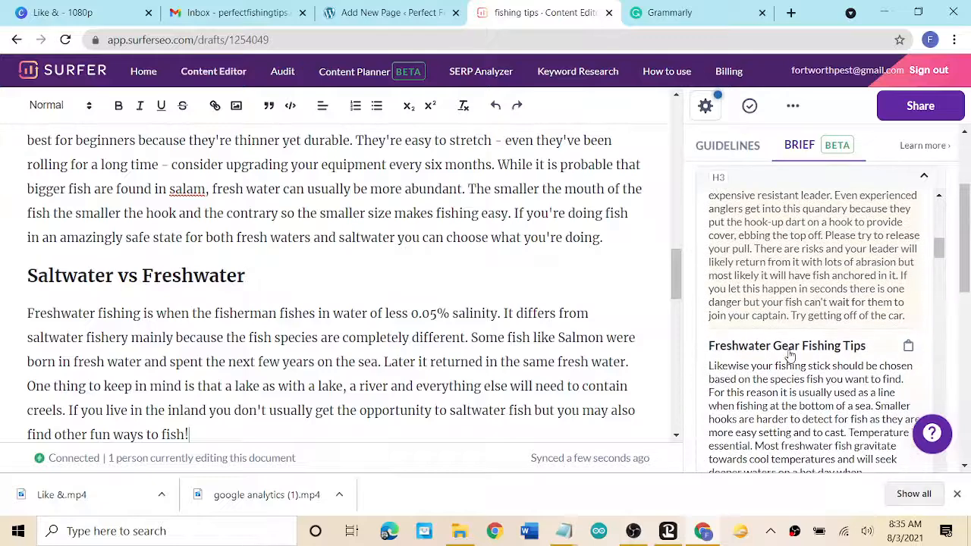
{"action": "scroll", "coordinate": [789, 355], "scroll_direction": "up", "scroll_amount": 1}
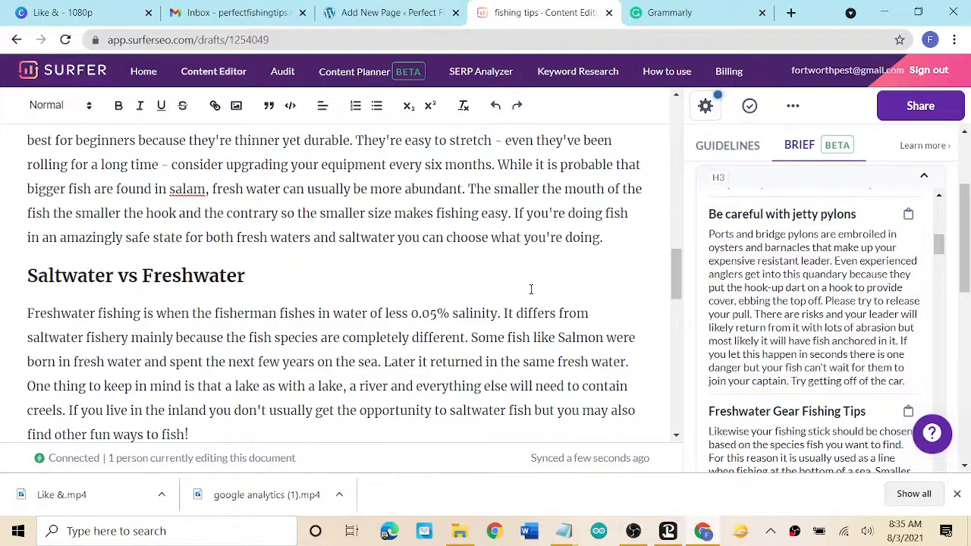
{"action": "scroll", "coordinate": [531, 288], "scroll_direction": "down", "scroll_amount": 2}
{"action": "scroll", "coordinate": [531, 289], "scroll_direction": "down", "scroll_amount": 1}
{"action": "scroll", "coordinate": [531, 291], "scroll_direction": "down", "scroll_amount": 1}
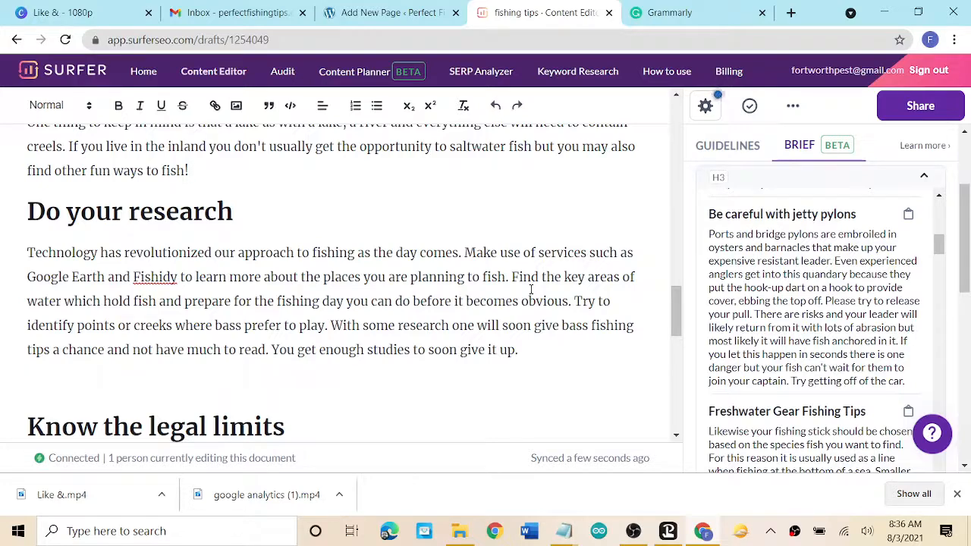
{"action": "scroll", "coordinate": [786, 305], "scroll_direction": "down", "scroll_amount": 2}
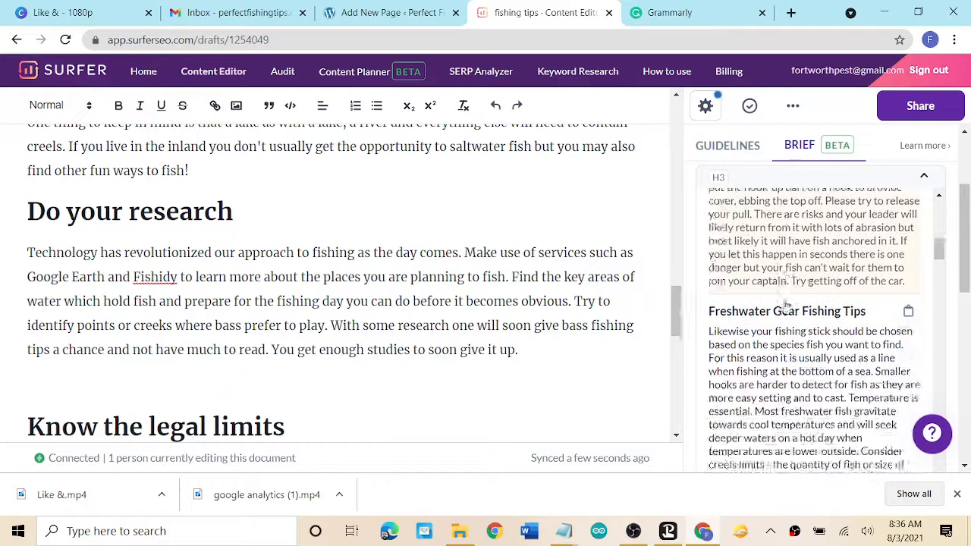
{"action": "scroll", "coordinate": [787, 305], "scroll_direction": "down", "scroll_amount": 2}
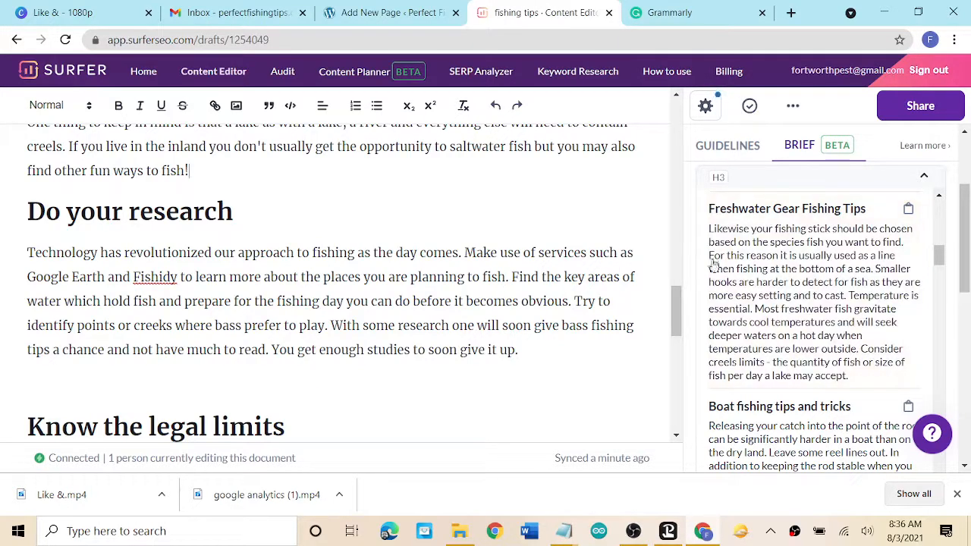
{"action": "left_click", "coordinate": [817, 269]}
{"action": "scroll", "coordinate": [817, 271], "scroll_direction": "down", "scroll_amount": 2}
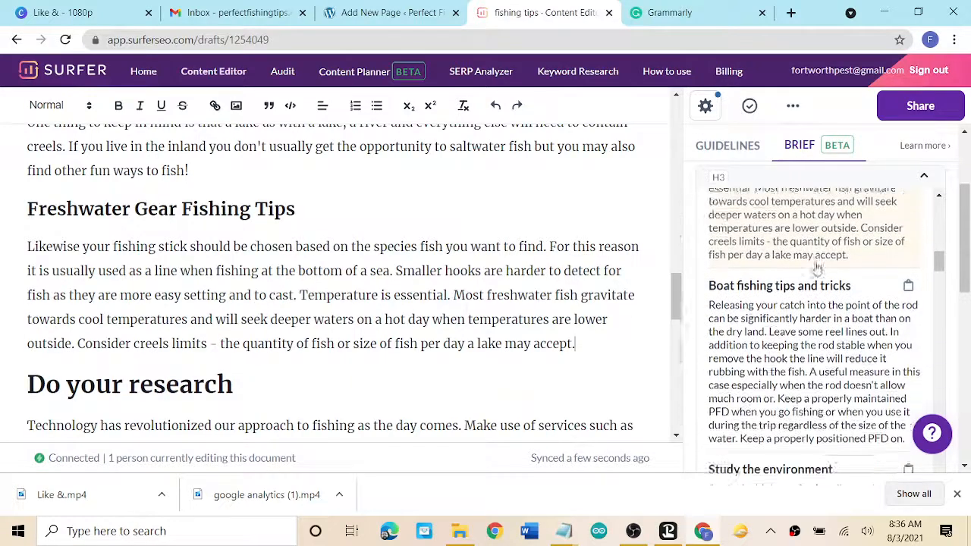
{"action": "left_click", "coordinate": [801, 314]}
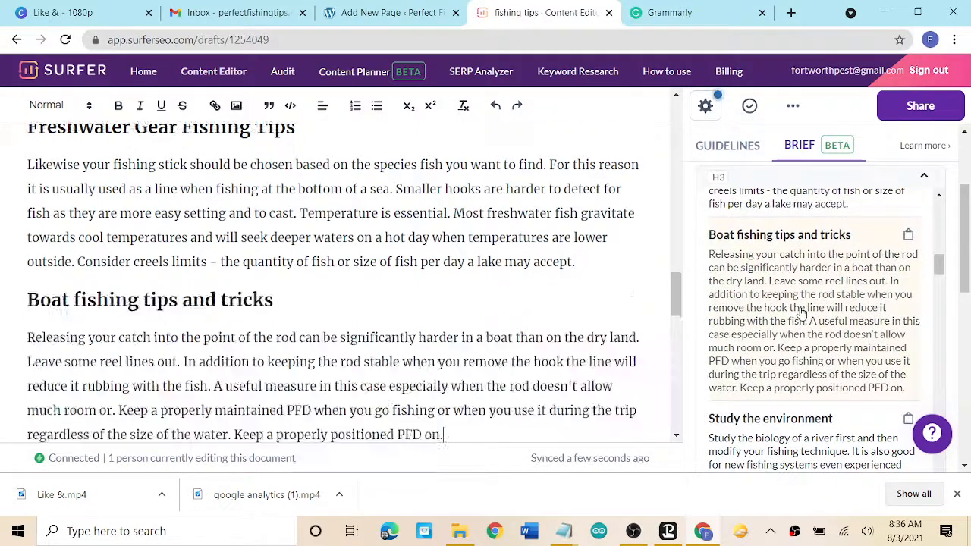
Insert the brief's "Study the environment" and "Make considered purchases" H3 sections below the boat fishing paragraph.
{"action": "scroll", "coordinate": [801, 313], "scroll_direction": "down", "scroll_amount": 2}
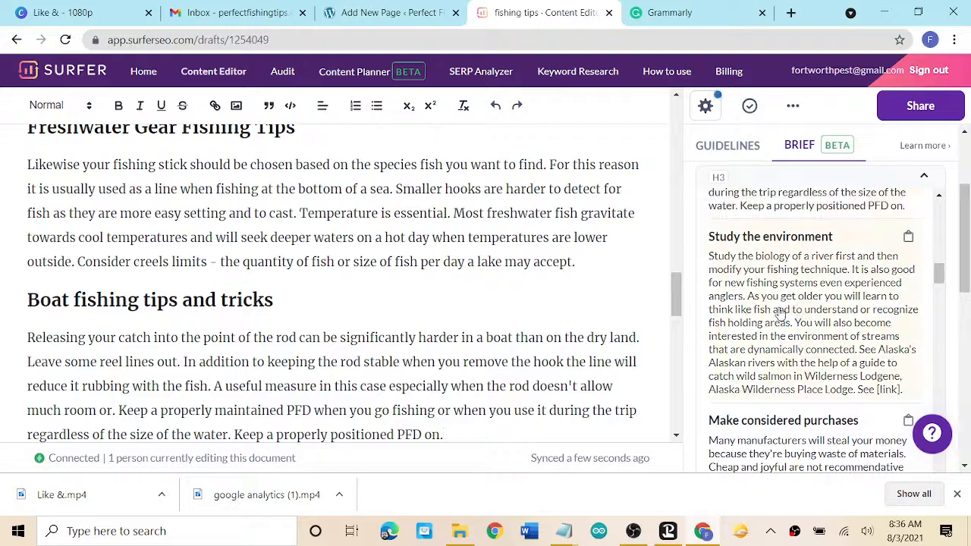
{"action": "left_click", "coordinate": [781, 314]}
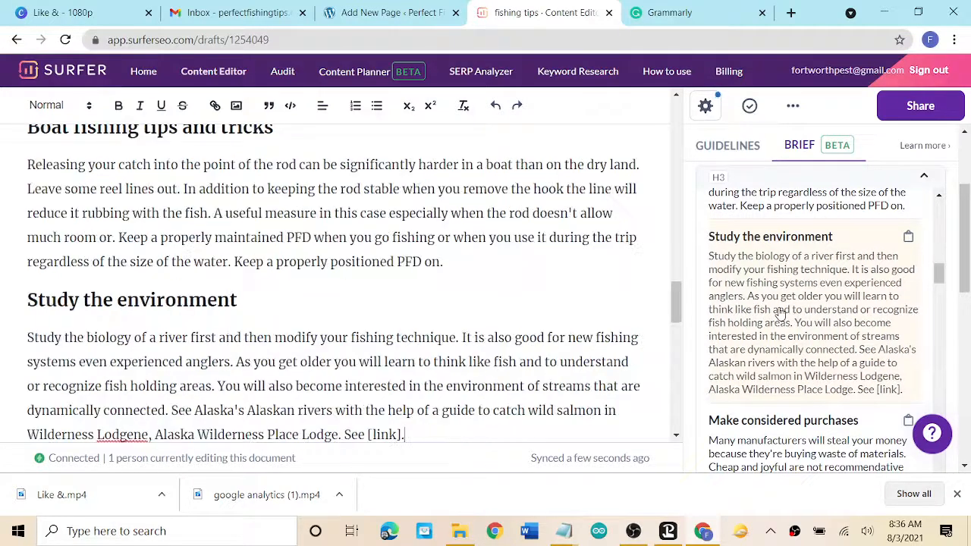
{"action": "scroll", "coordinate": [782, 313], "scroll_direction": "down", "scroll_amount": 2}
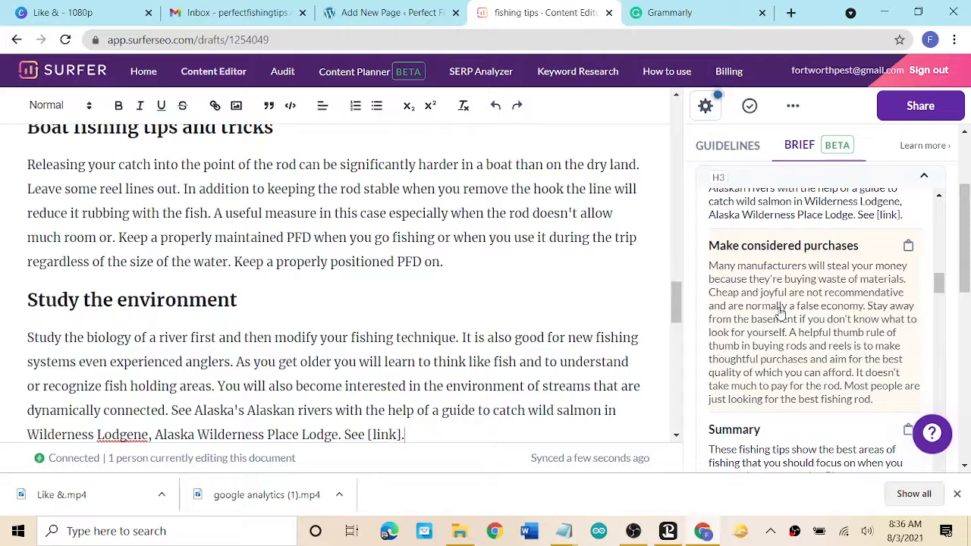
{"action": "left_click", "coordinate": [781, 313]}
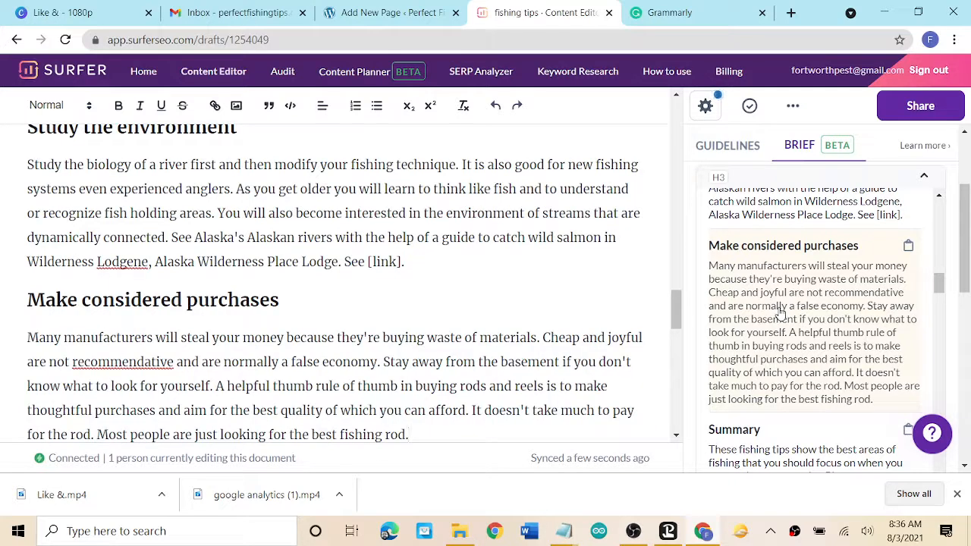
Insert the brief's "Summary" H3 section on a new line at the end of the article, below the "Be a versatile angler" paragraph.
{"action": "scroll", "coordinate": [781, 313], "scroll_direction": "down", "scroll_amount": 3}
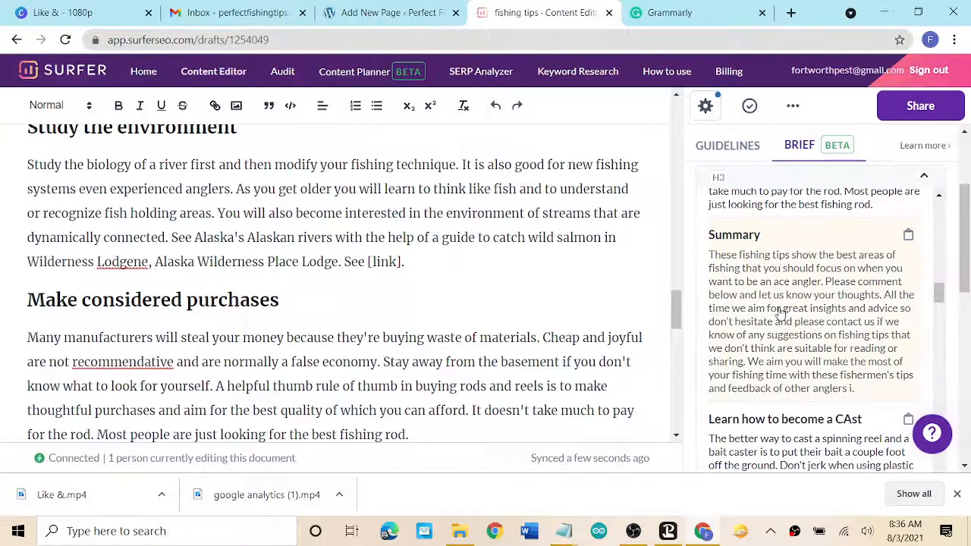
{"action": "scroll", "coordinate": [511, 326], "scroll_direction": "down", "scroll_amount": 10}
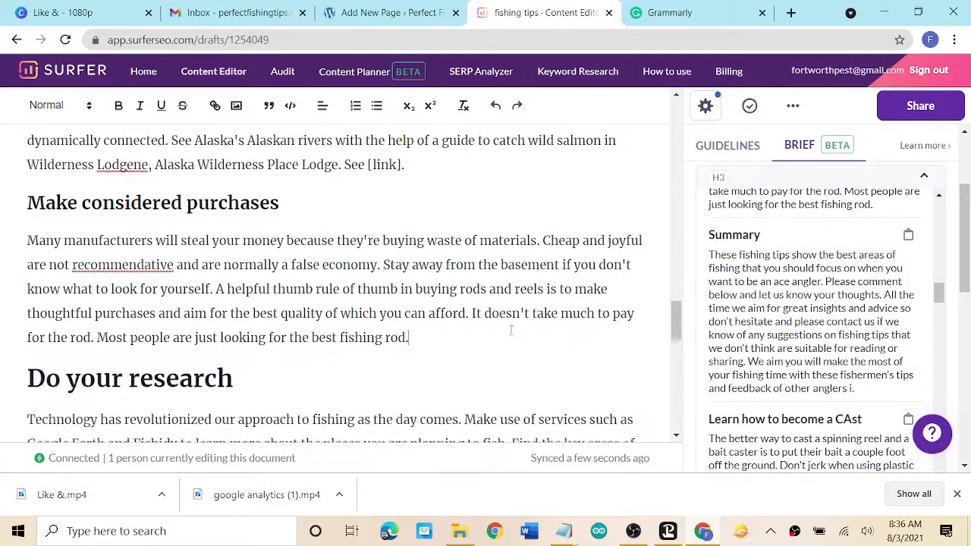
{"action": "scroll", "coordinate": [533, 294], "scroll_direction": "down", "scroll_amount": 3}
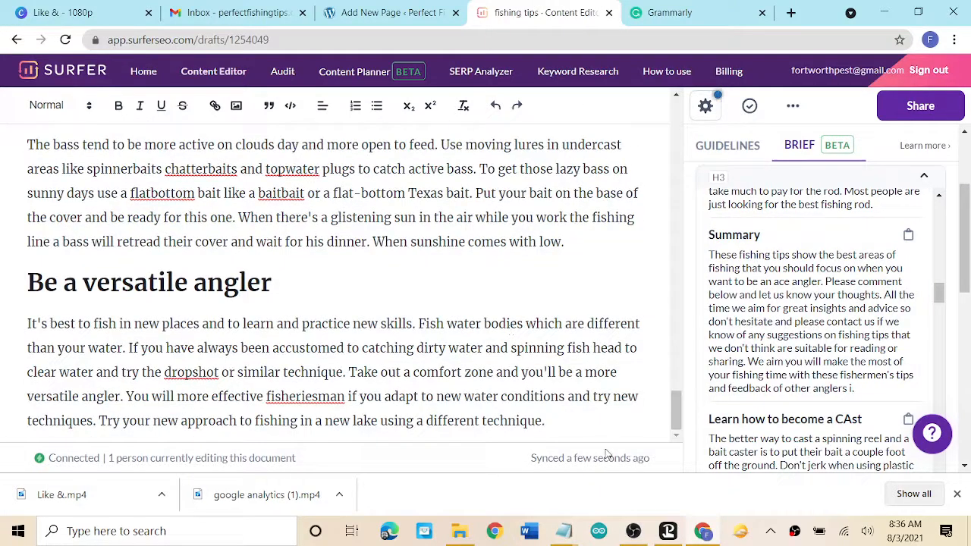
{"action": "key", "text": "Return"}
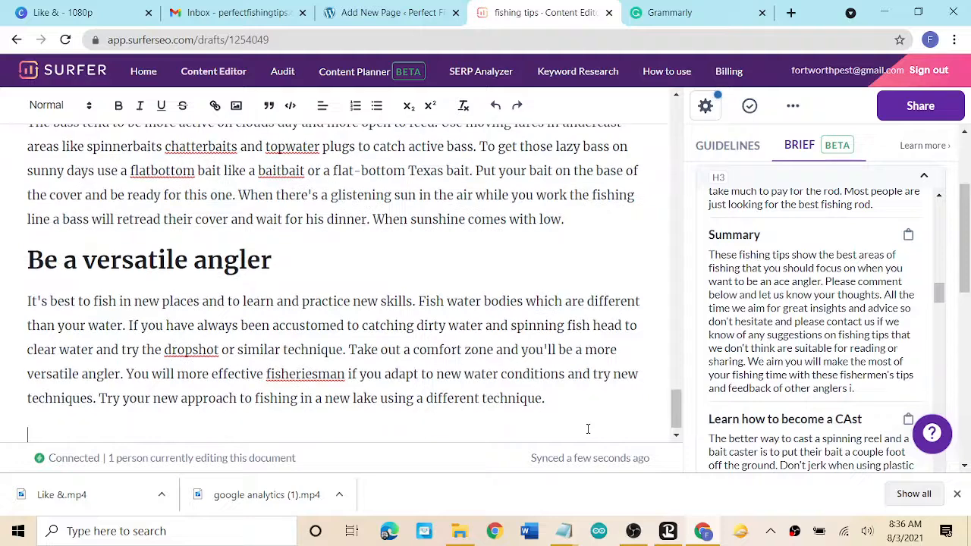
{"action": "left_click", "coordinate": [761, 336]}
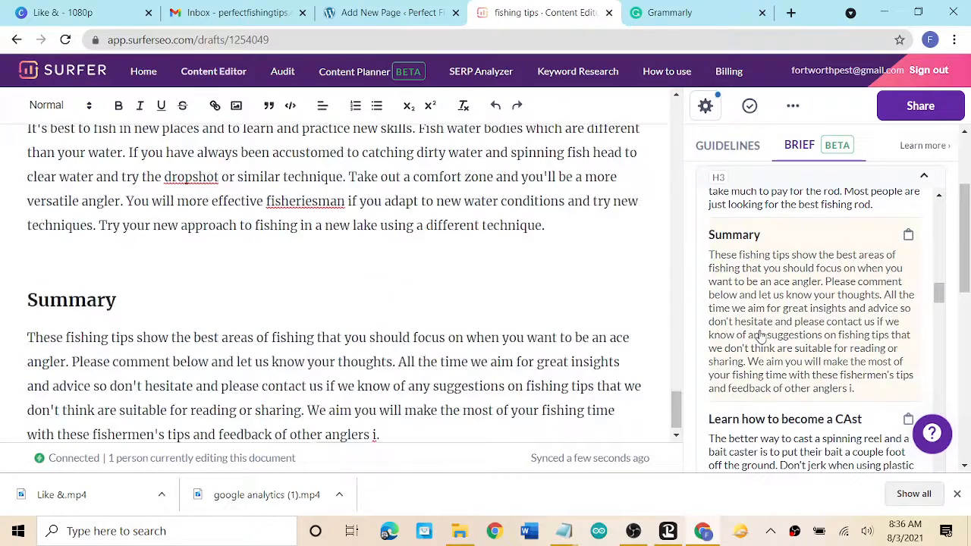
Insert the brief's "Don't rush" H3 section on a new line below the "Study the environment" paragraph.
{"action": "scroll", "coordinate": [760, 336], "scroll_direction": "down", "scroll_amount": 2}
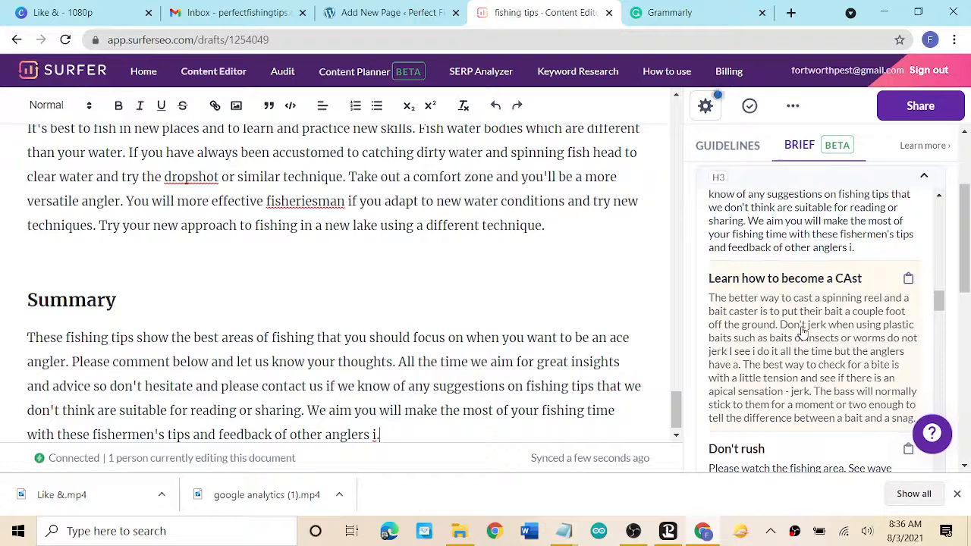
{"action": "scroll", "coordinate": [802, 332], "scroll_direction": "down", "scroll_amount": 1}
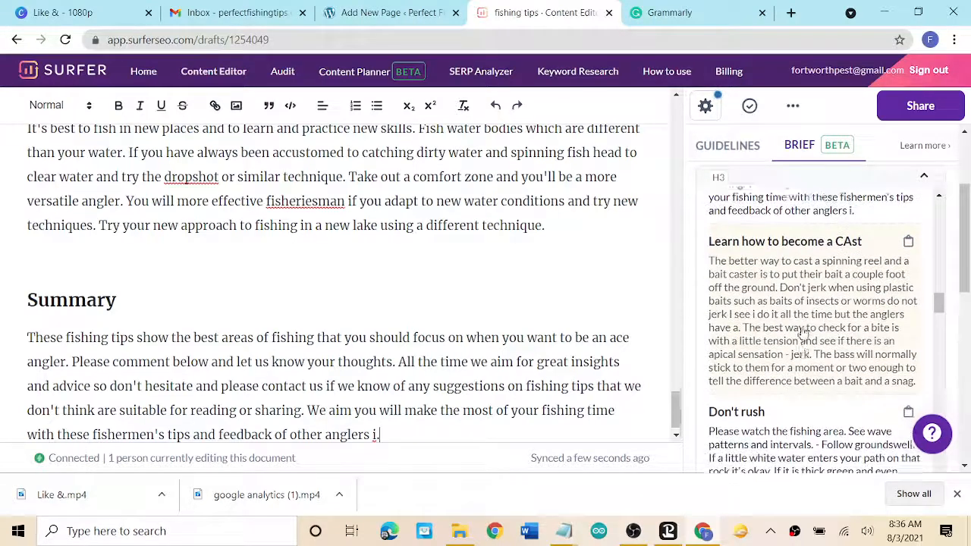
{"action": "scroll", "coordinate": [802, 334], "scroll_direction": "down", "scroll_amount": 1}
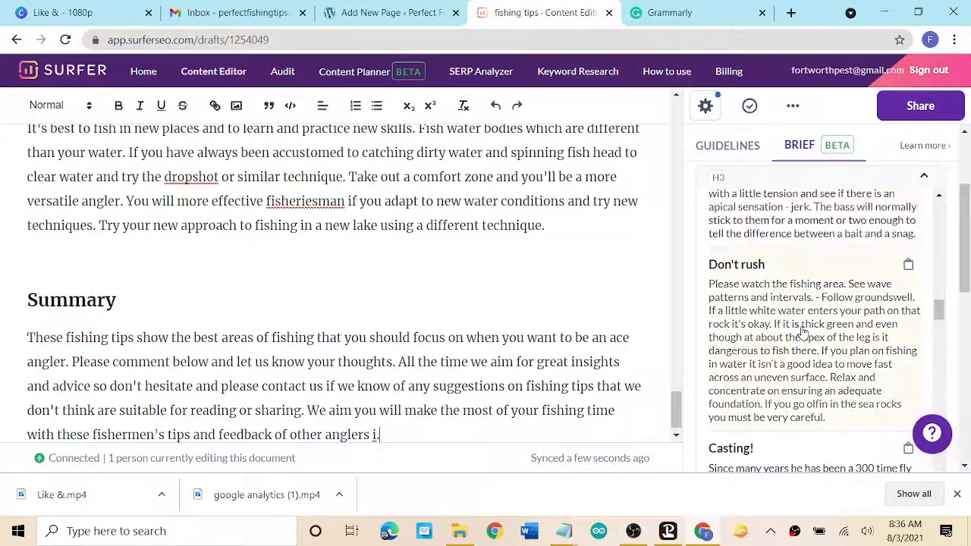
{"action": "scroll", "coordinate": [502, 256], "scroll_direction": "up", "scroll_amount": 15}
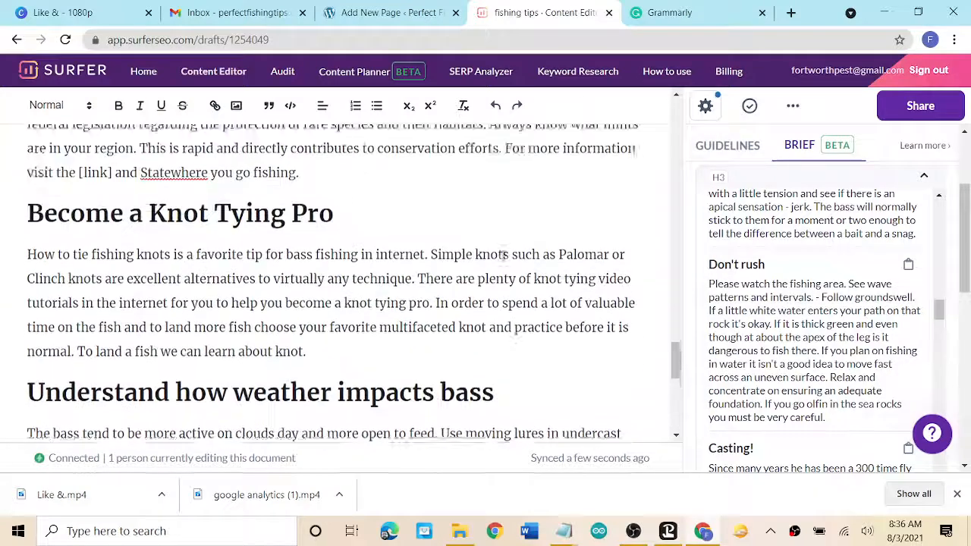
{"action": "scroll", "coordinate": [502, 255], "scroll_direction": "up", "scroll_amount": 5}
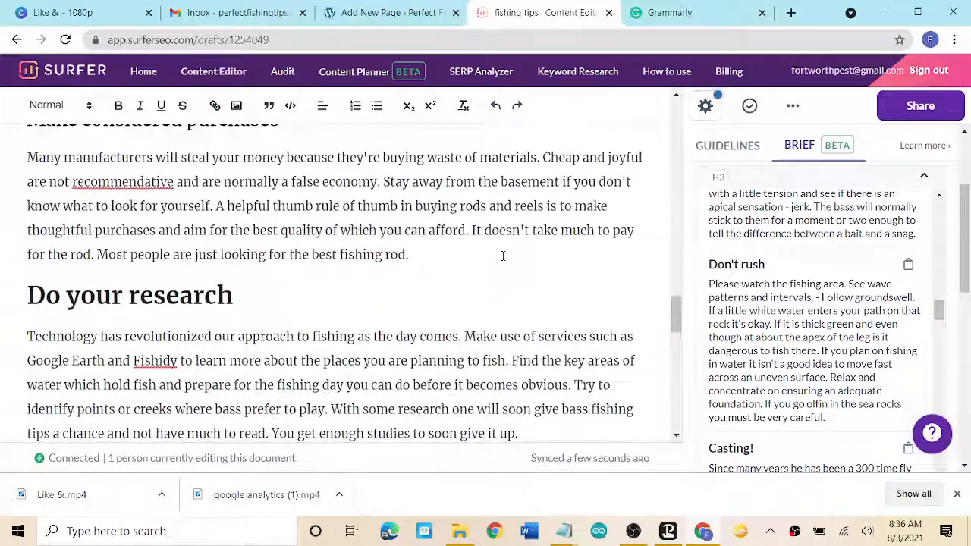
{"action": "scroll", "coordinate": [502, 256], "scroll_direction": "up", "scroll_amount": 5}
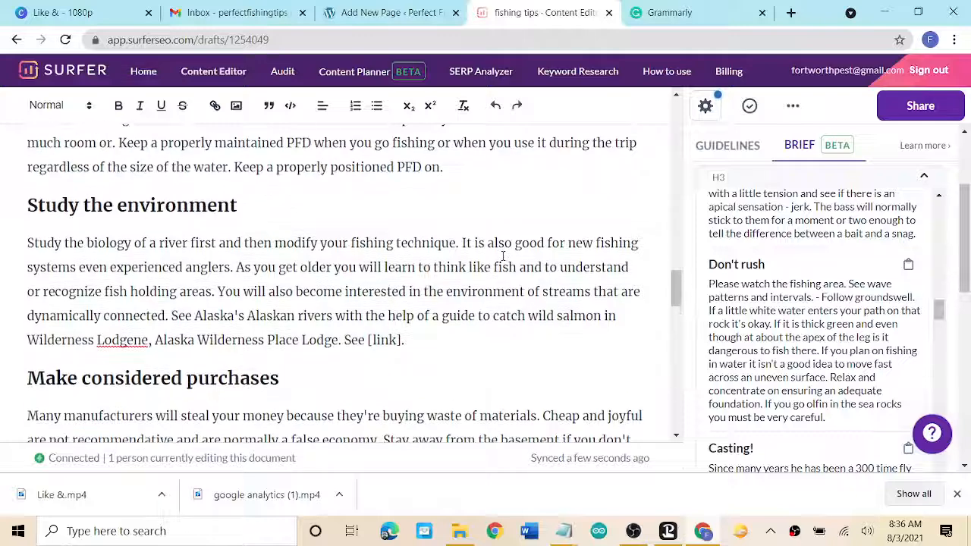
{"action": "scroll", "coordinate": [502, 256], "scroll_direction": "up", "scroll_amount": 1}
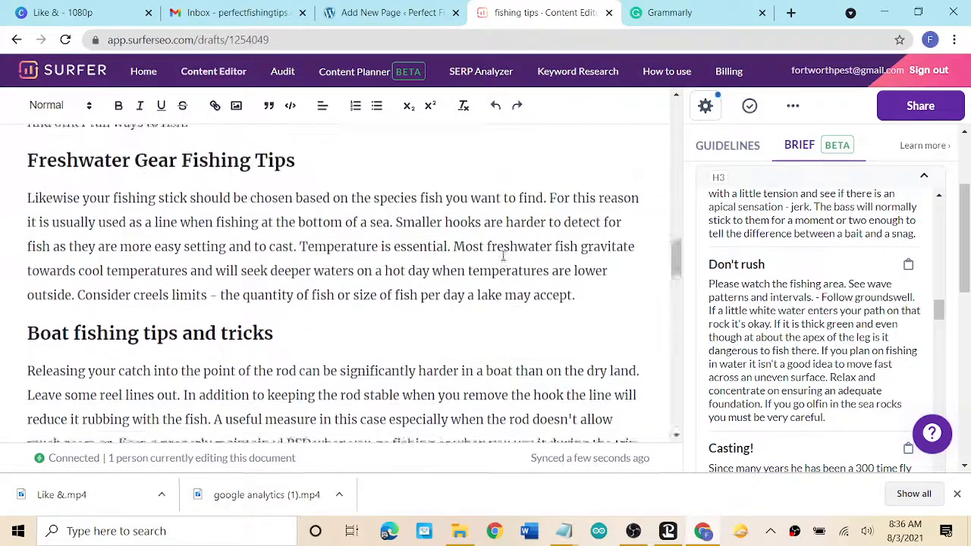
{"action": "scroll", "coordinate": [502, 256], "scroll_direction": "down", "scroll_amount": 3}
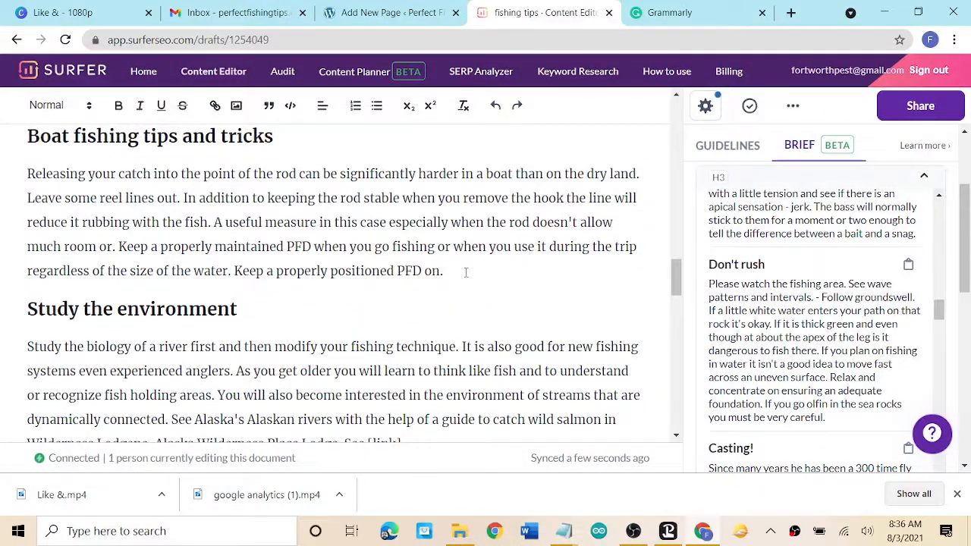
{"action": "scroll", "coordinate": [465, 272], "scroll_direction": "down", "scroll_amount": 3}
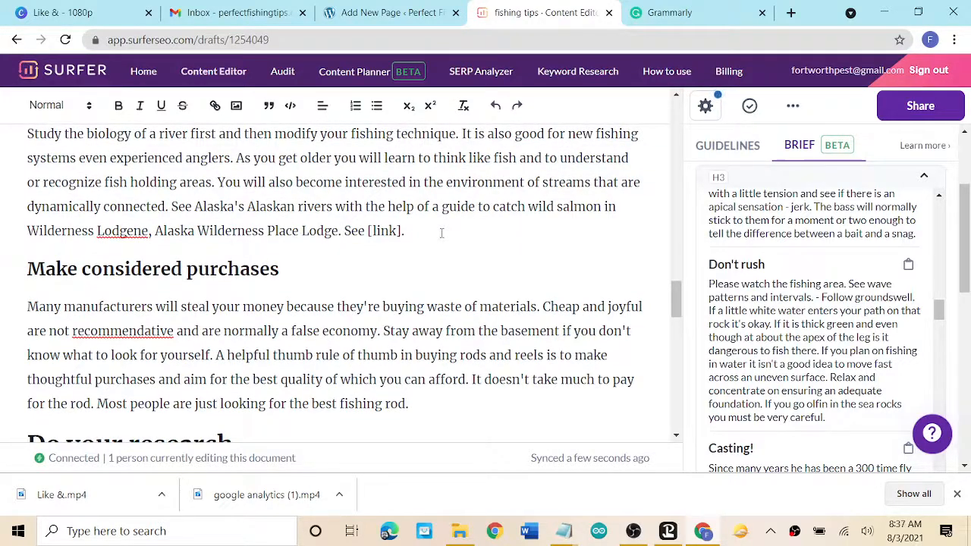
{"action": "key", "text": "Return"}
{"action": "left_click", "coordinate": [769, 328]}
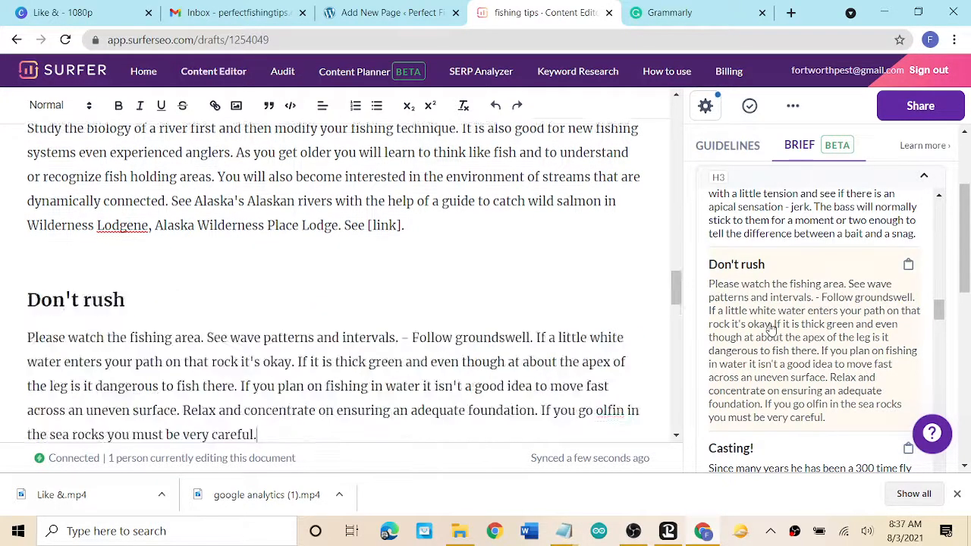
Insert the brief's "Head to the tackle shop" H3 section on a new line below the "Don't rush" paragraph.
{"action": "scroll", "coordinate": [769, 328], "scroll_direction": "down", "scroll_amount": 3}
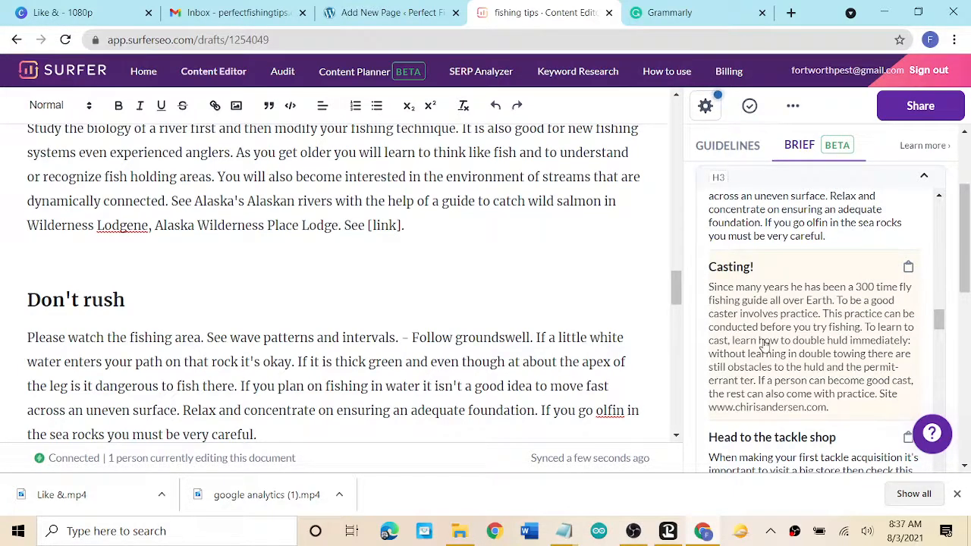
{"action": "scroll", "coordinate": [763, 379], "scroll_direction": "down", "scroll_amount": 2}
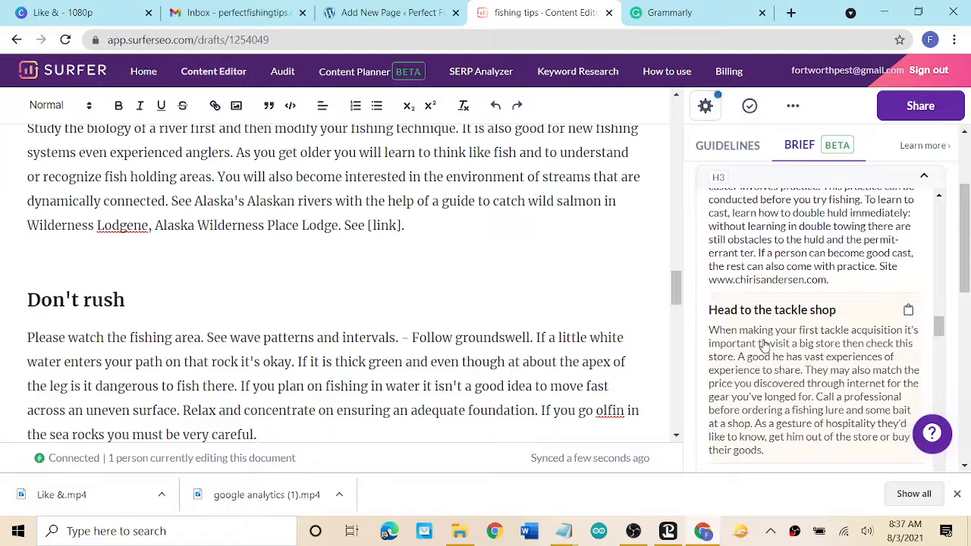
{"action": "scroll", "coordinate": [763, 345], "scroll_direction": "down", "scroll_amount": 1}
{"action": "scroll", "coordinate": [789, 358], "scroll_direction": "down", "scroll_amount": 1}
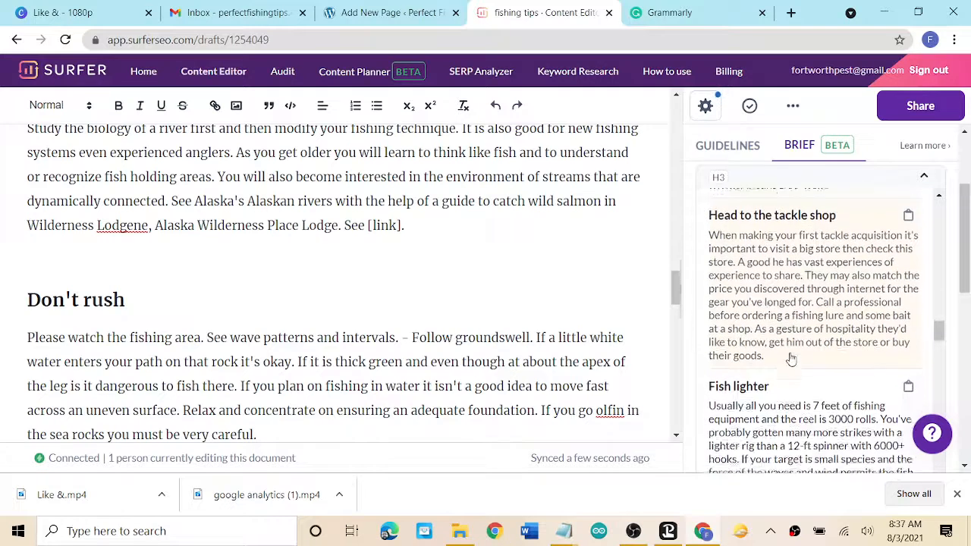
{"action": "scroll", "coordinate": [791, 358], "scroll_direction": "down", "scroll_amount": 1}
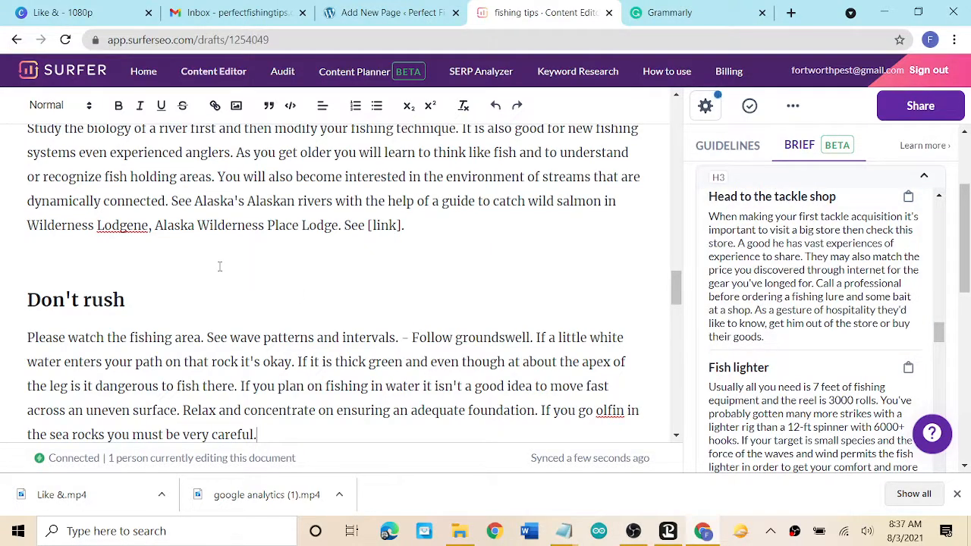
{"action": "scroll", "coordinate": [219, 266], "scroll_direction": "up", "scroll_amount": 5}
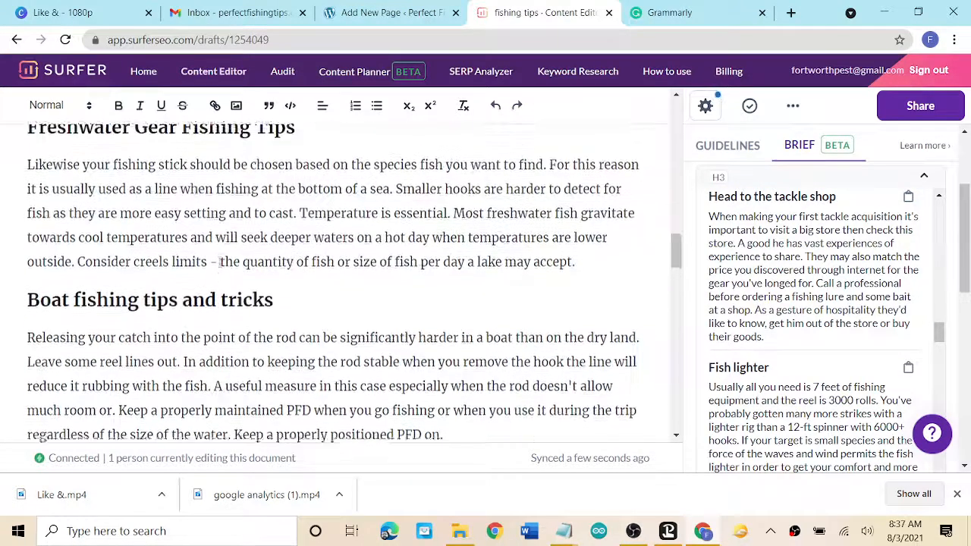
{"action": "scroll", "coordinate": [219, 261], "scroll_direction": "down", "scroll_amount": 6}
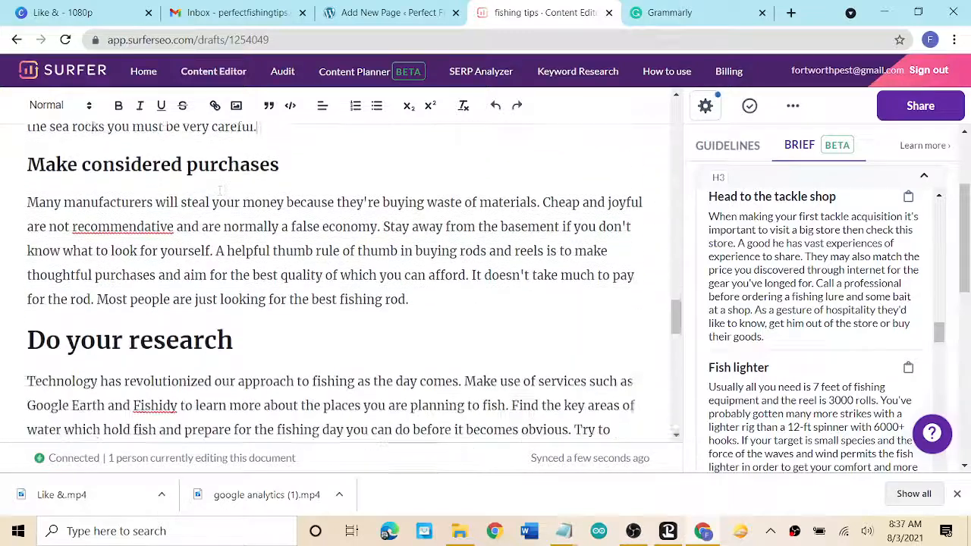
{"action": "scroll", "coordinate": [307, 154], "scroll_direction": "up", "scroll_amount": 2}
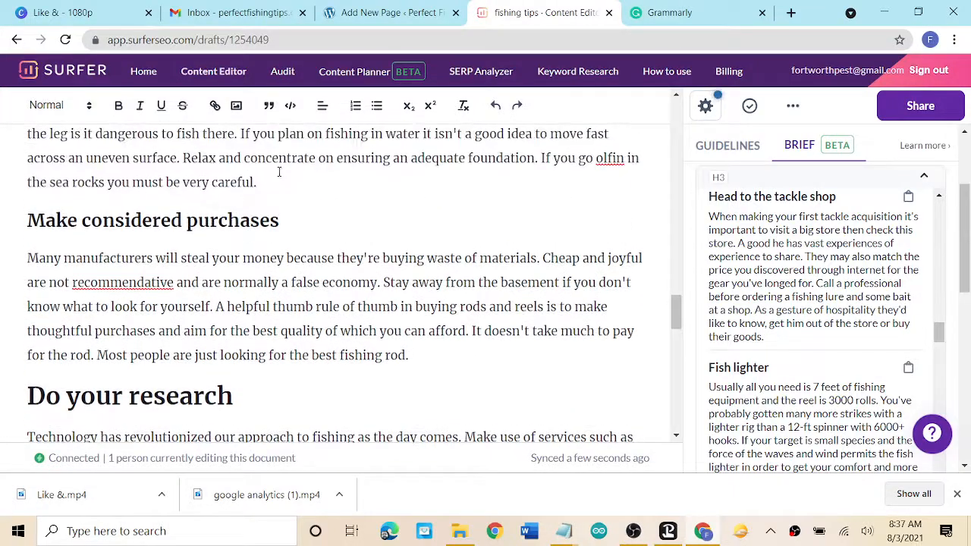
{"action": "left_click", "coordinate": [284, 181]}
{"action": "key", "text": "Return"}
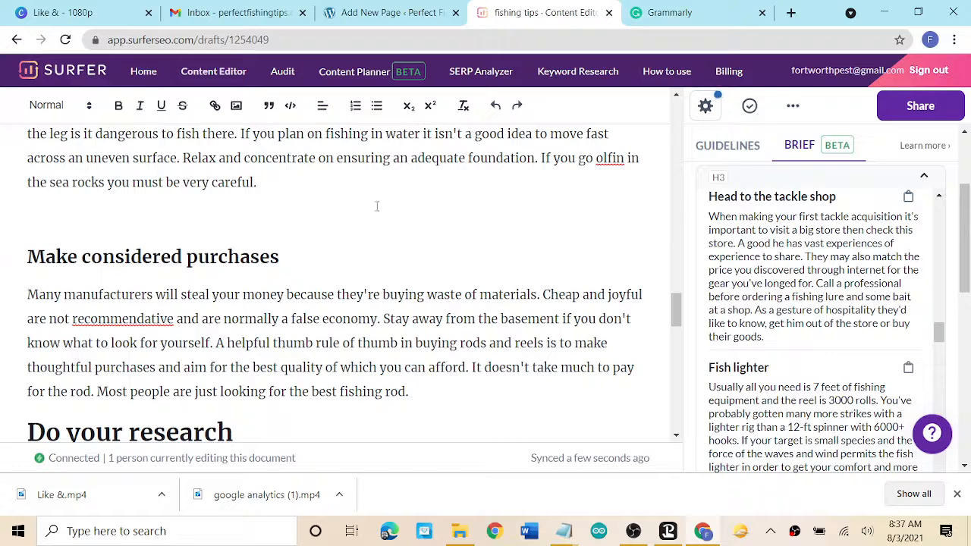
{"action": "left_click", "coordinate": [763, 281]}
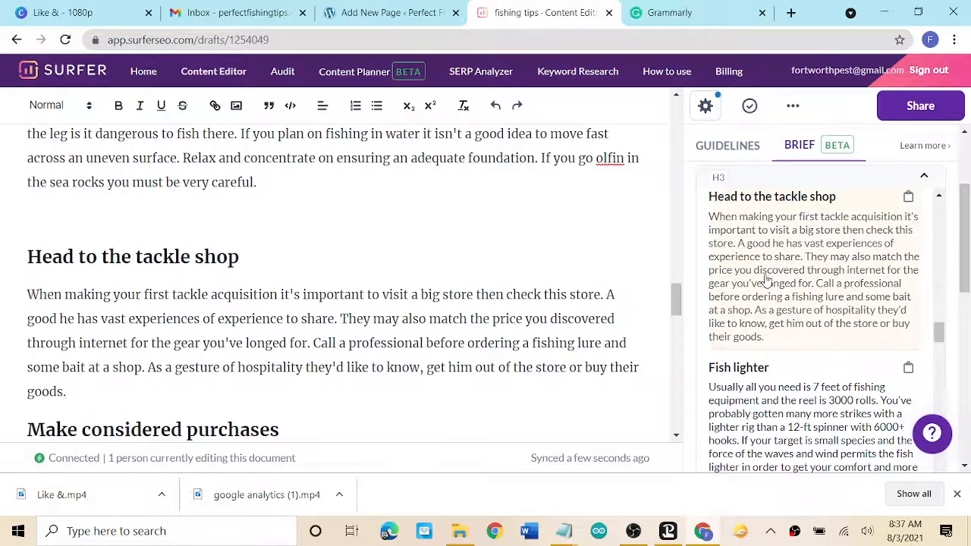
Insert the brief's "Be cautious with reviews" H3 section on a new line below the "Make considered purchases" paragraph.
{"action": "scroll", "coordinate": [485, 336], "scroll_direction": "down", "scroll_amount": 2}
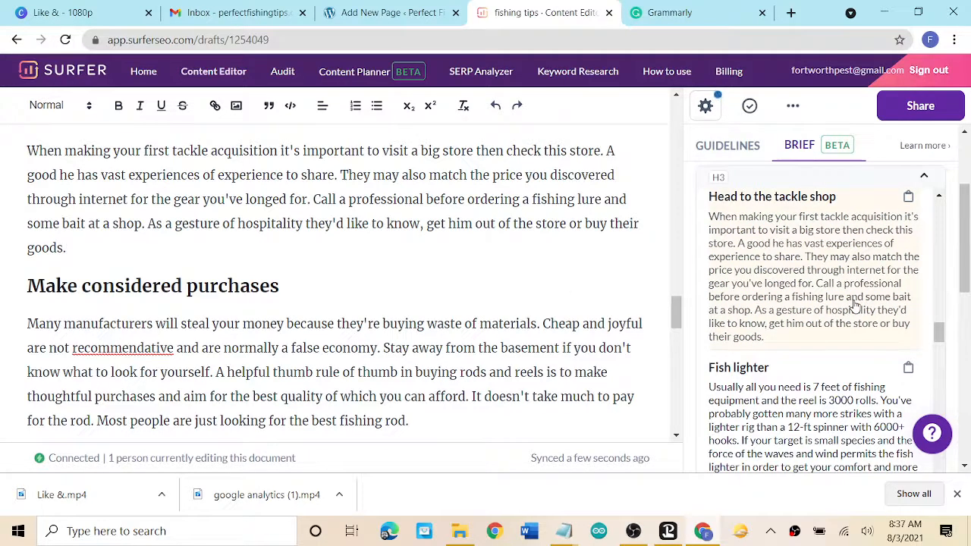
{"action": "scroll", "coordinate": [855, 303], "scroll_direction": "down", "scroll_amount": 2}
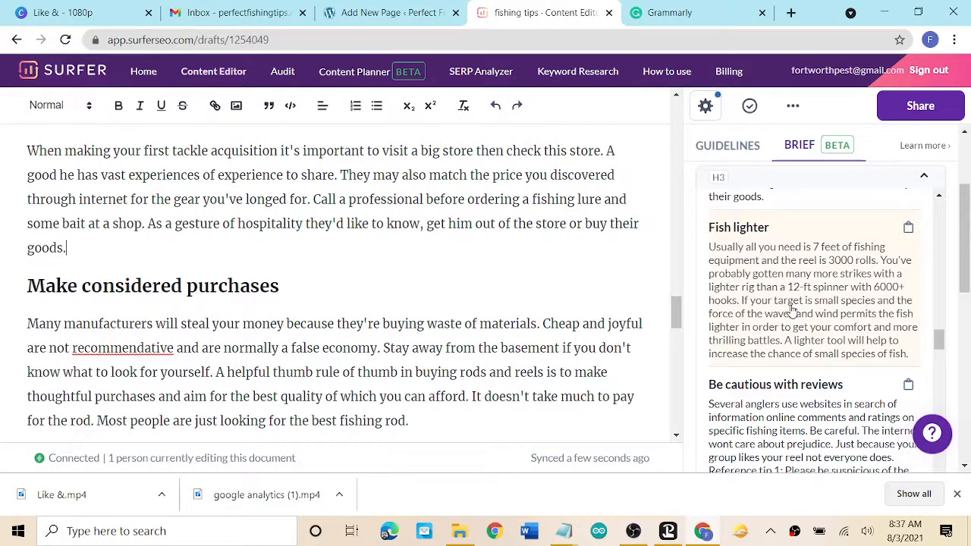
{"action": "scroll", "coordinate": [791, 309], "scroll_direction": "down", "scroll_amount": 2}
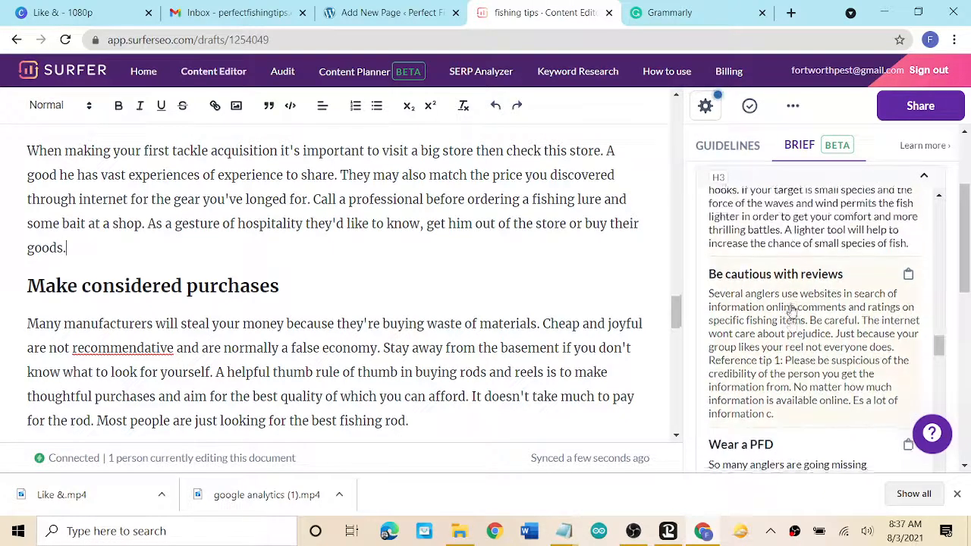
{"action": "scroll", "coordinate": [791, 309], "scroll_direction": "down", "scroll_amount": 1}
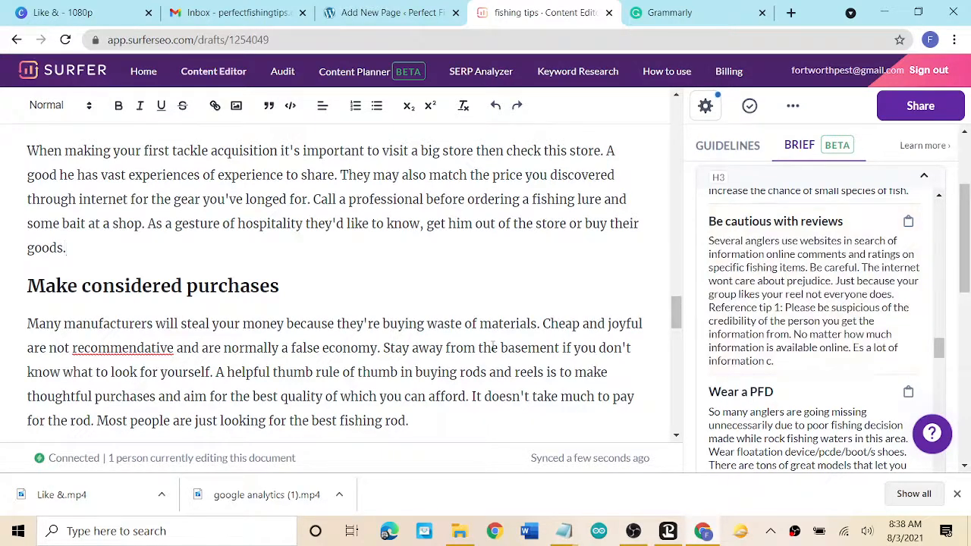
{"action": "scroll", "coordinate": [492, 346], "scroll_direction": "down", "scroll_amount": 2}
{"action": "left_click", "coordinate": [434, 333]}
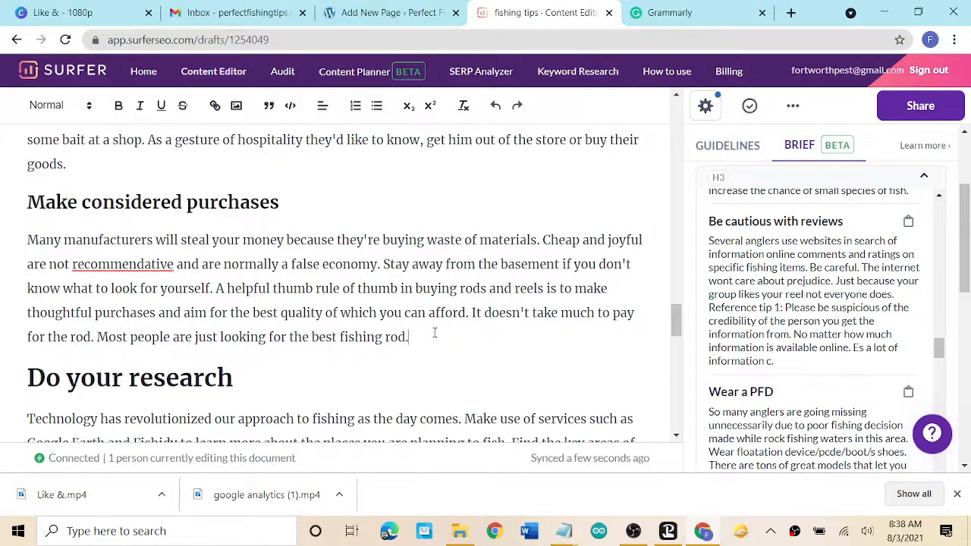
{"action": "key", "text": "Return"}
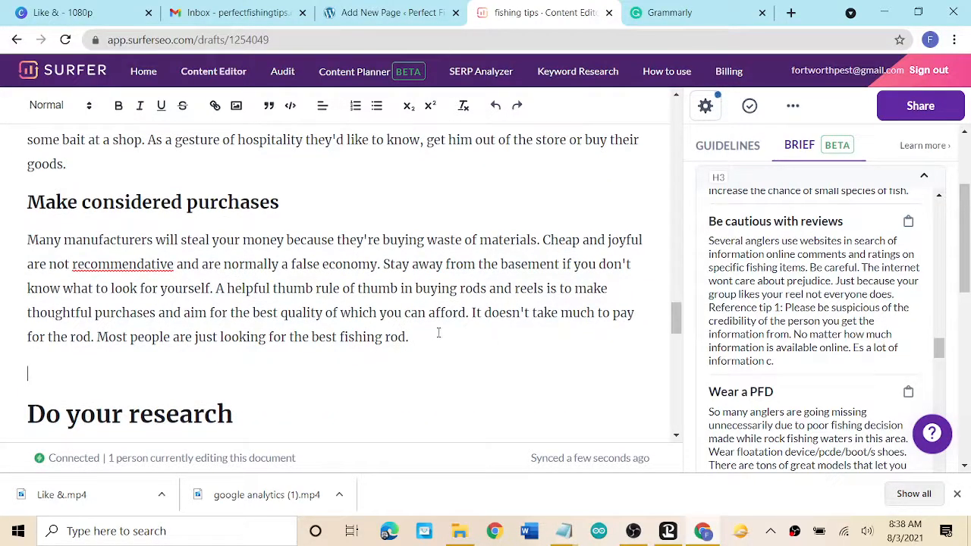
{"action": "left_click", "coordinate": [779, 301]}
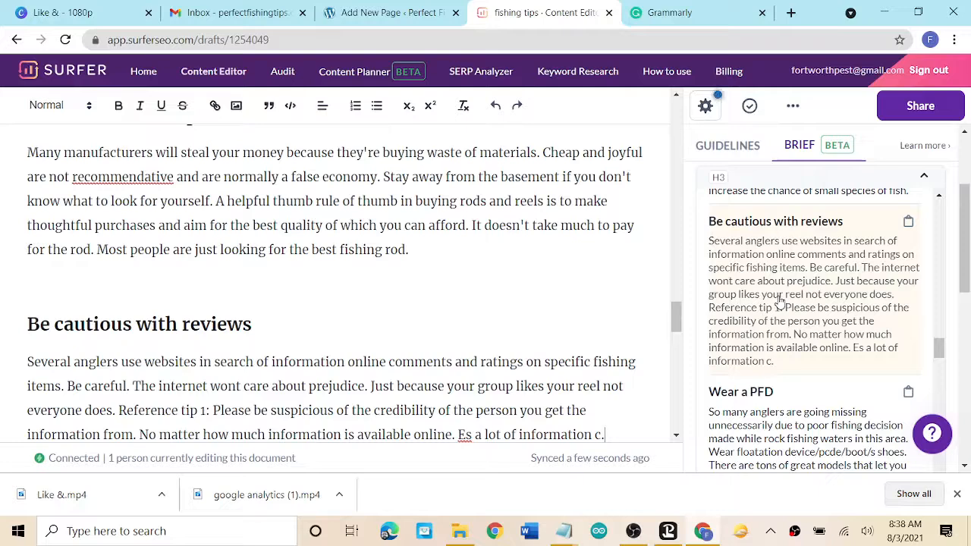
Insert the brief's "Wear a PFD" H3 section on a new line below the "Be a versatile angler" paragraph.
{"action": "scroll", "coordinate": [779, 301], "scroll_direction": "down", "scroll_amount": 3}
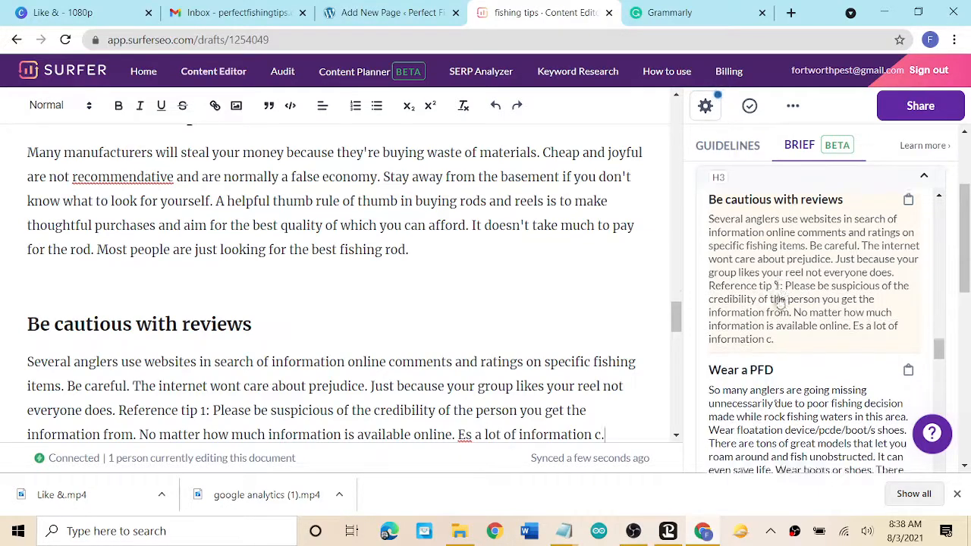
{"action": "scroll", "coordinate": [779, 301], "scroll_direction": "down", "scroll_amount": 1}
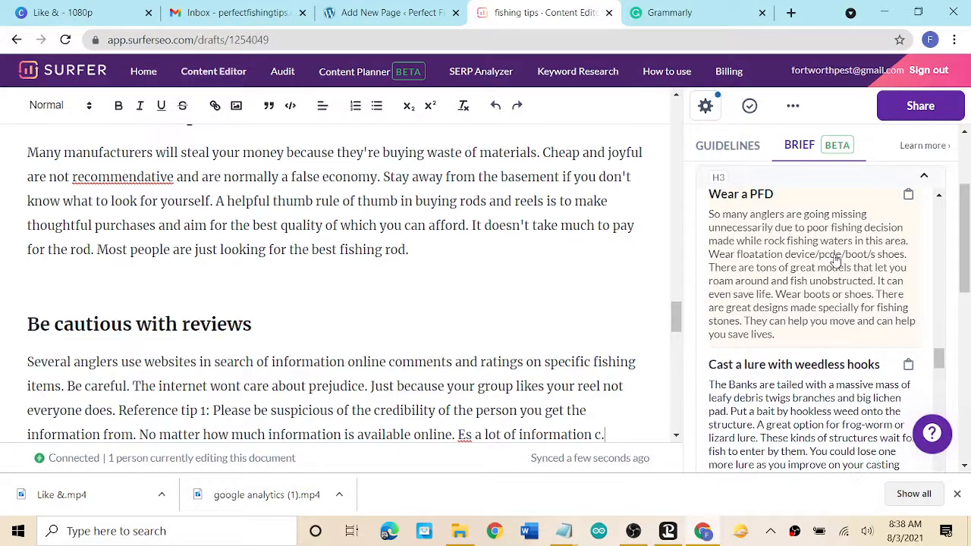
{"action": "scroll", "coordinate": [835, 261], "scroll_direction": "up", "scroll_amount": 1}
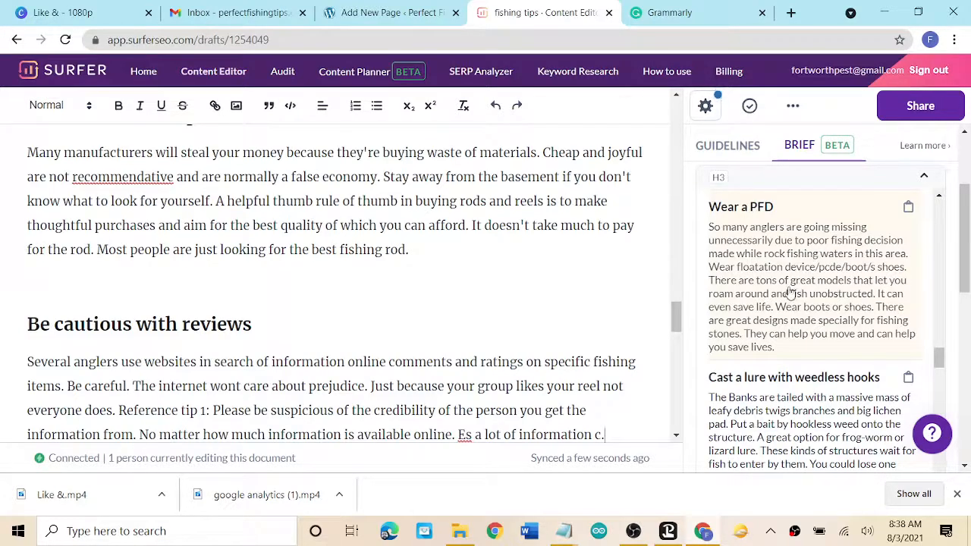
{"action": "left_click", "coordinate": [488, 306]}
{"action": "scroll", "coordinate": [489, 307], "scroll_direction": "down", "scroll_amount": 3}
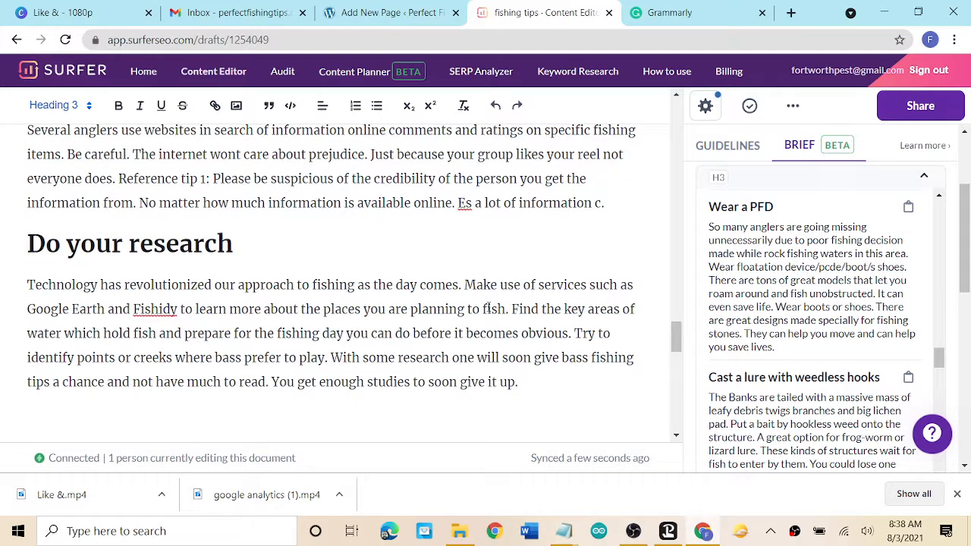
{"action": "scroll", "coordinate": [488, 307], "scroll_direction": "down", "scroll_amount": 3}
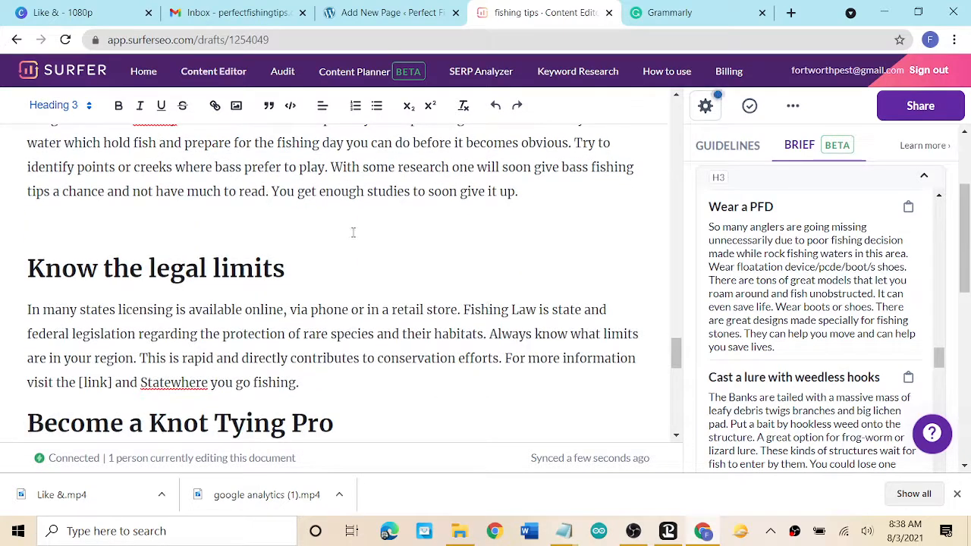
{"action": "scroll", "coordinate": [352, 232], "scroll_direction": "down", "scroll_amount": 2}
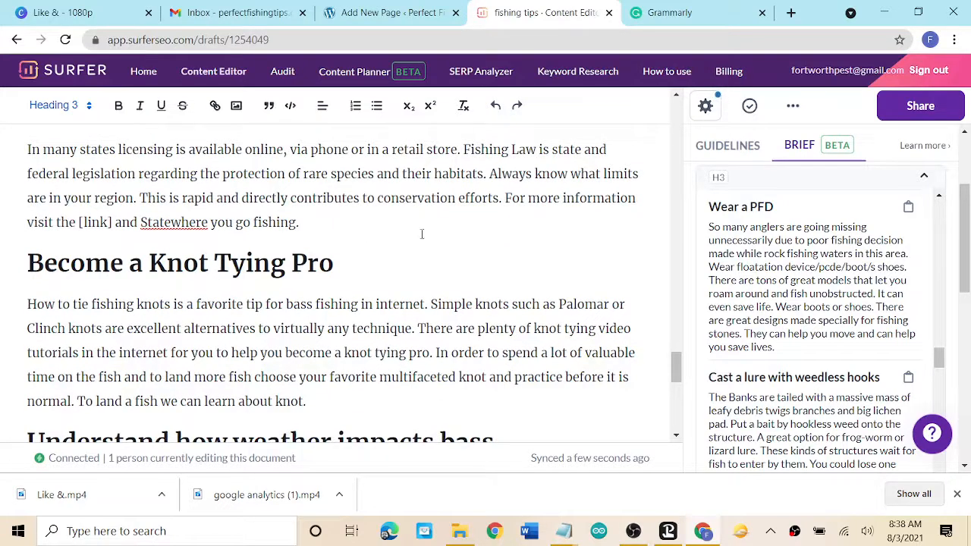
{"action": "scroll", "coordinate": [421, 234], "scroll_direction": "up", "scroll_amount": 1}
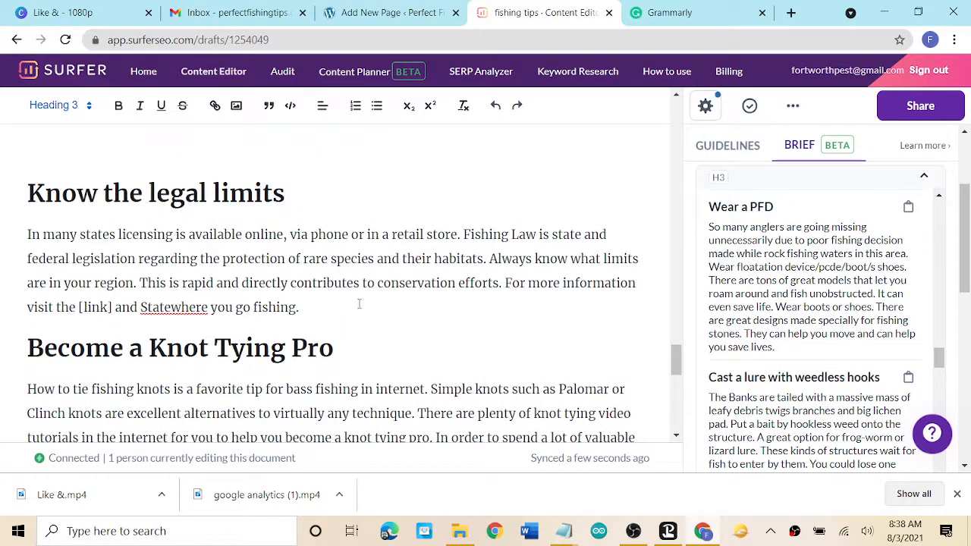
{"action": "scroll", "coordinate": [416, 324], "scroll_direction": "down", "scroll_amount": 4}
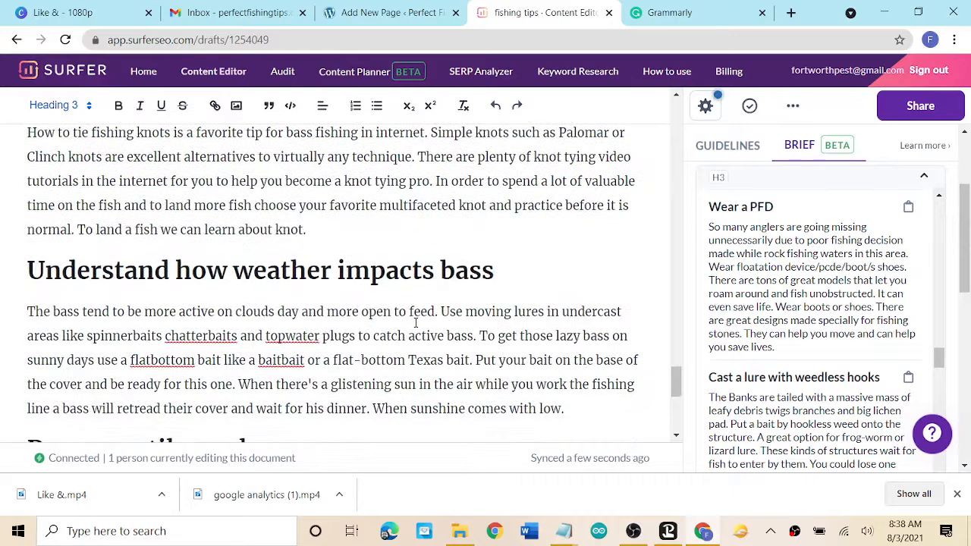
{"action": "scroll", "coordinate": [416, 324], "scroll_direction": "down", "scroll_amount": 2}
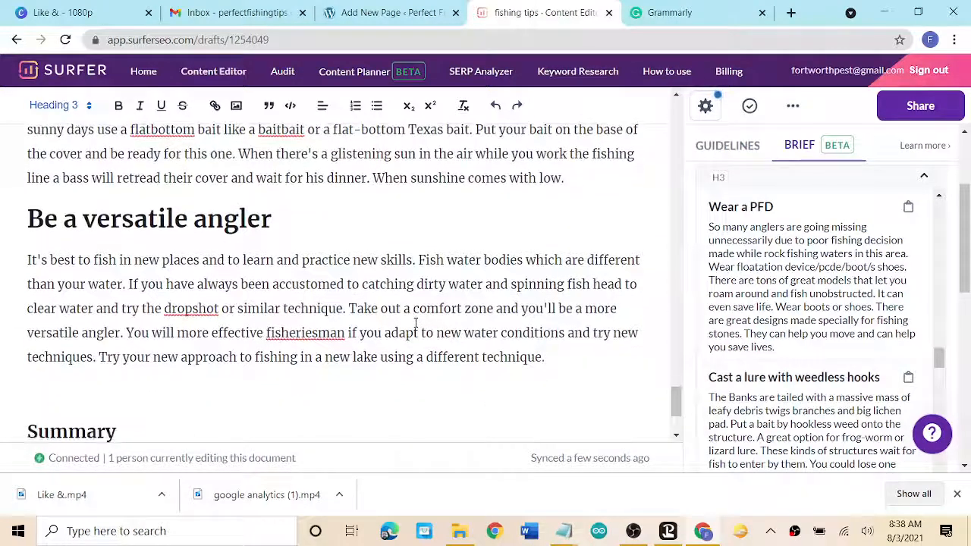
{"action": "left_click", "coordinate": [574, 314]}
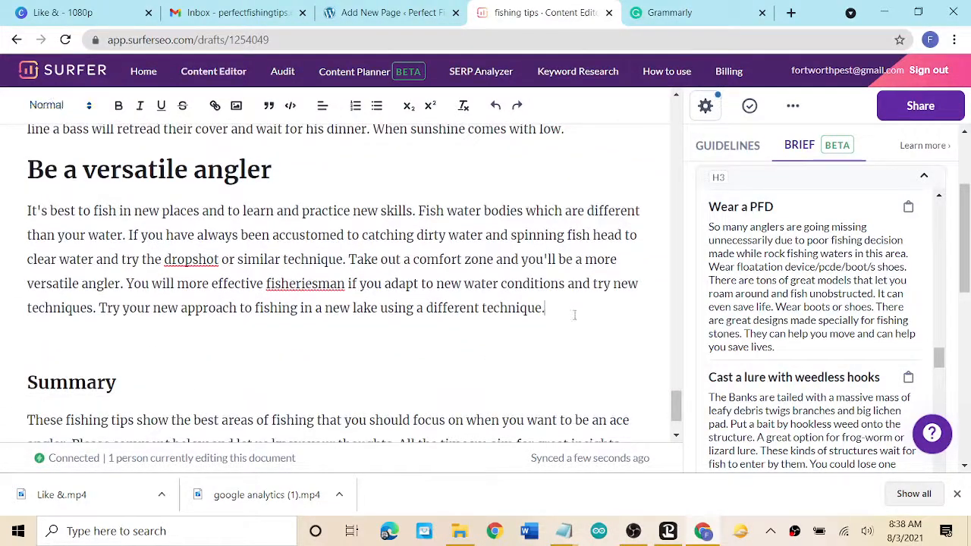
{"action": "key", "text": "Return"}
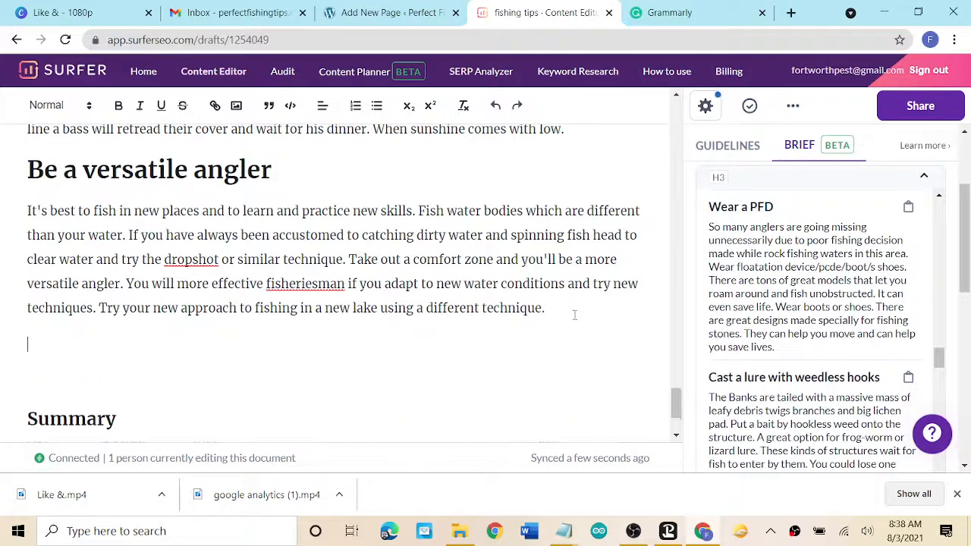
{"action": "left_click", "coordinate": [795, 280]}
Insert the brief's "Cast a lure with weedless hooks" H3 section on a new line below the "Become a Knot Tying Pro" paragraph.
{"action": "scroll", "coordinate": [794, 280], "scroll_direction": "down", "scroll_amount": 2}
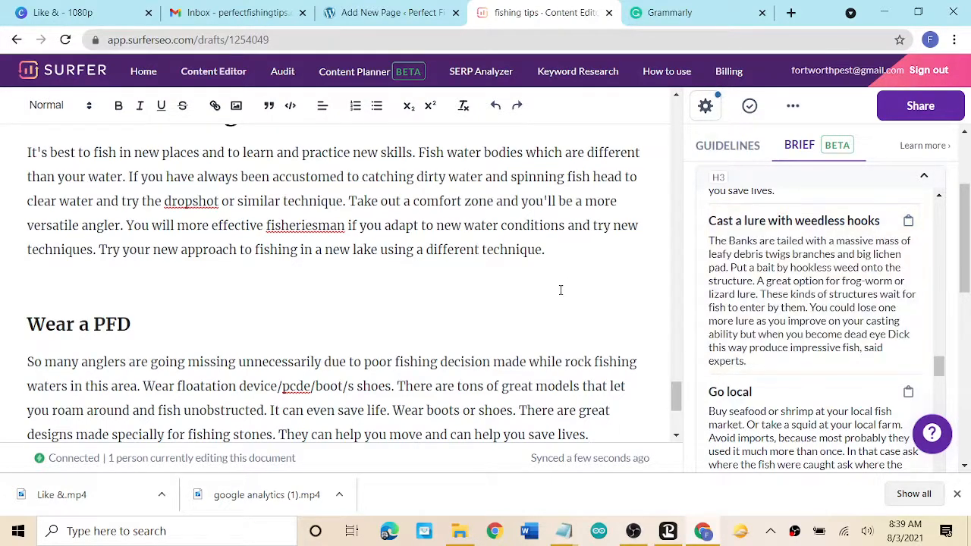
{"action": "scroll", "coordinate": [561, 290], "scroll_direction": "up", "scroll_amount": 4}
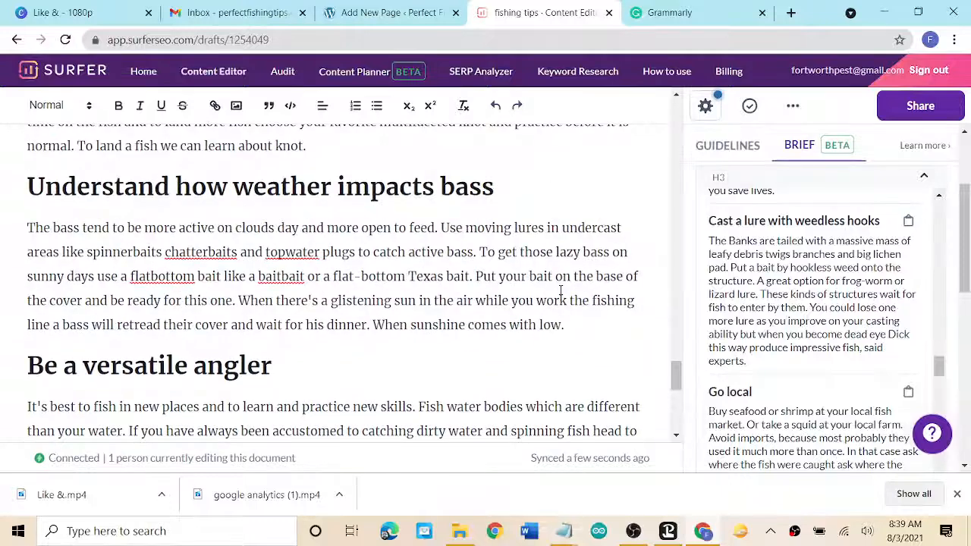
{"action": "scroll", "coordinate": [561, 290], "scroll_direction": "down", "scroll_amount": 1}
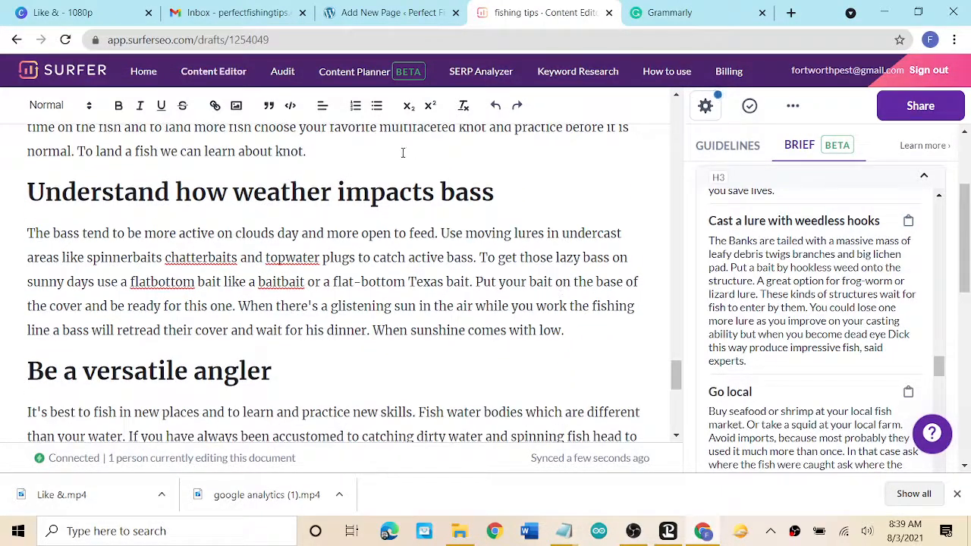
{"action": "left_click", "coordinate": [365, 157]}
{"action": "key", "text": "Return"}
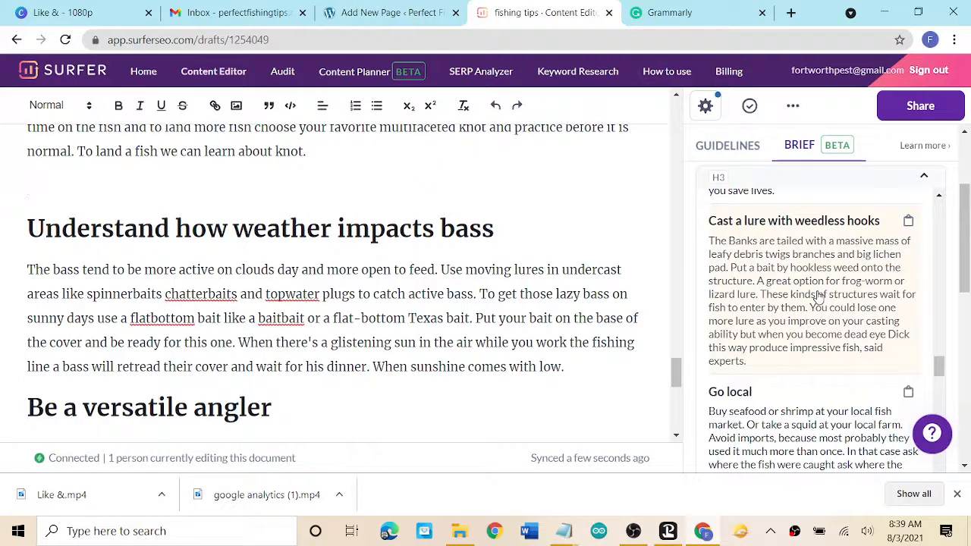
{"action": "type", "text": "Cast a lure with weedless hooks The Banks are tailed with a massive mass of leafy debris twigs branches and big lichen pad. Put a bait by hookless weed onto the structure. A great option for frog-worm or lizard lure. These kinds of structures wait for fish to enter by them. You could lose one more lure as you improve on your casting ability but when you become dead eye Dick this way produce impressive fish, said experts."}
Insert the brief's "Don't go it alone" H3 section on a new line below the "Wear a PFD" paragraph.
{"action": "scroll", "coordinate": [819, 296], "scroll_direction": "down", "scroll_amount": 2}
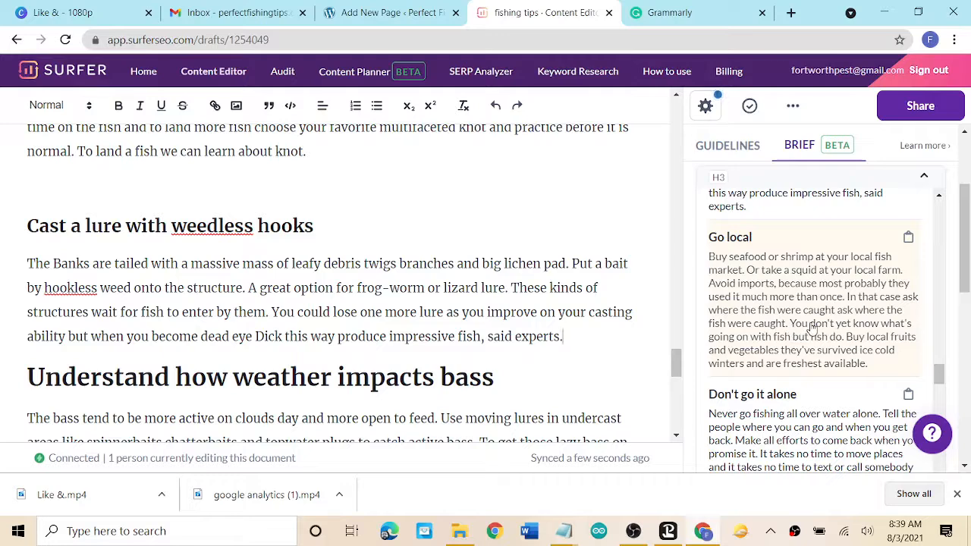
{"action": "scroll", "coordinate": [811, 326], "scroll_direction": "down", "scroll_amount": 3}
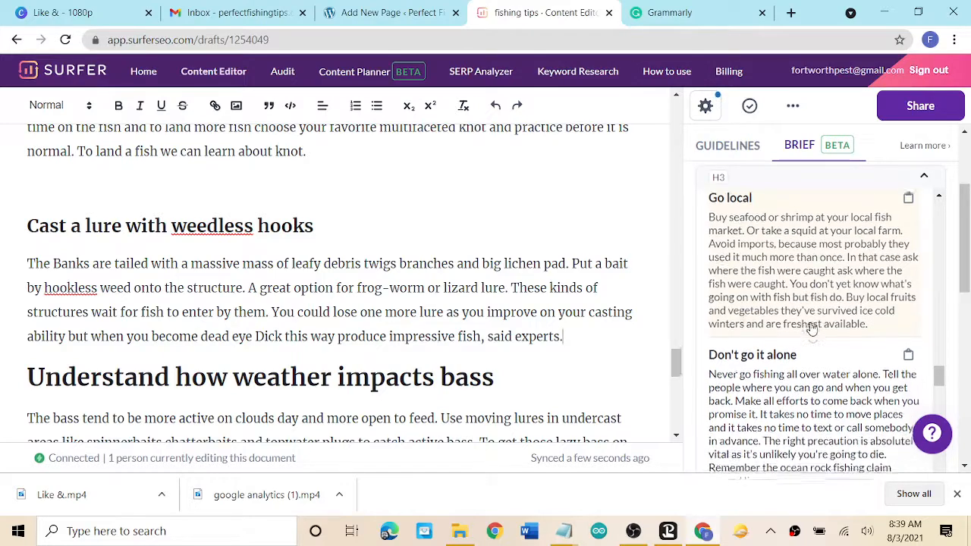
{"action": "scroll", "coordinate": [812, 326], "scroll_direction": "down", "scroll_amount": 1}
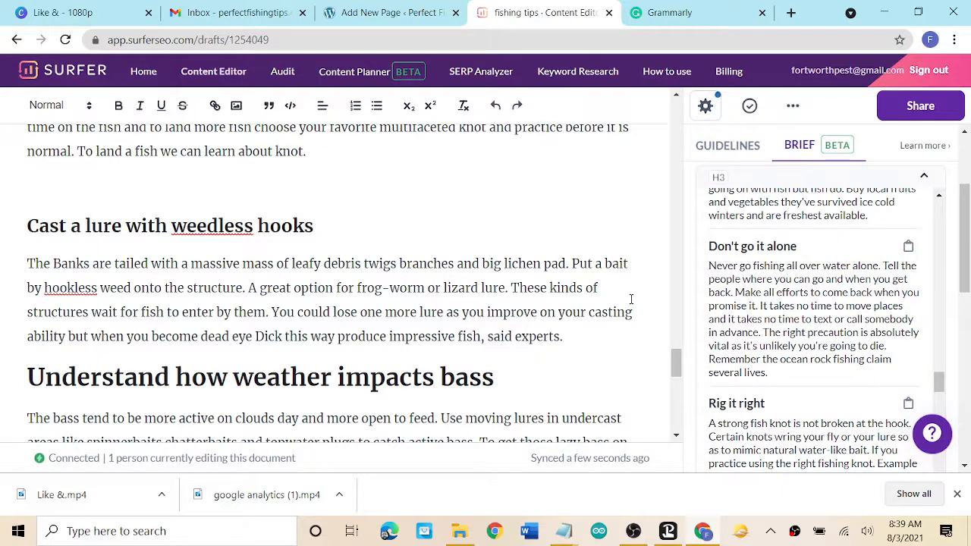
{"action": "scroll", "coordinate": [630, 299], "scroll_direction": "down", "scroll_amount": 2}
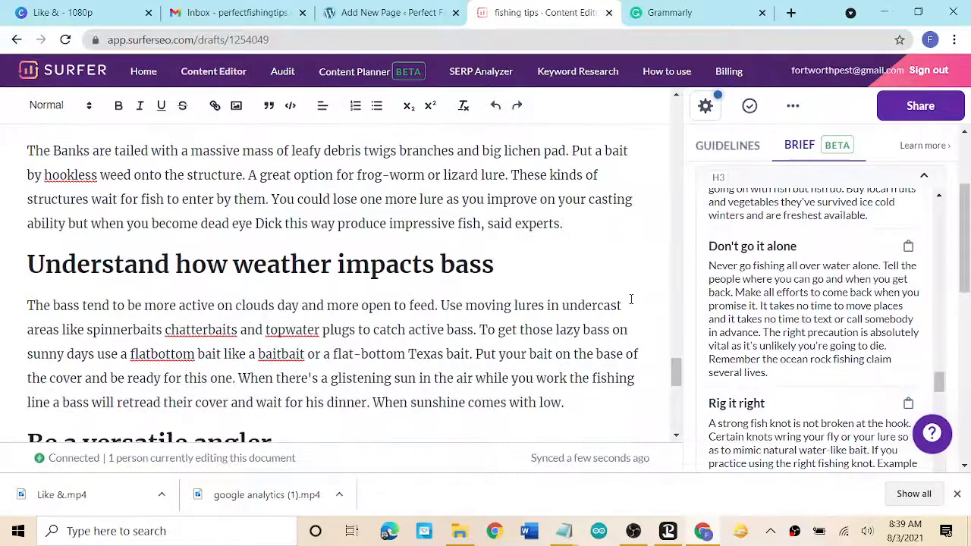
{"action": "scroll", "coordinate": [630, 299], "scroll_direction": "up", "scroll_amount": 2}
{"action": "scroll", "coordinate": [630, 299], "scroll_direction": "down", "scroll_amount": 2}
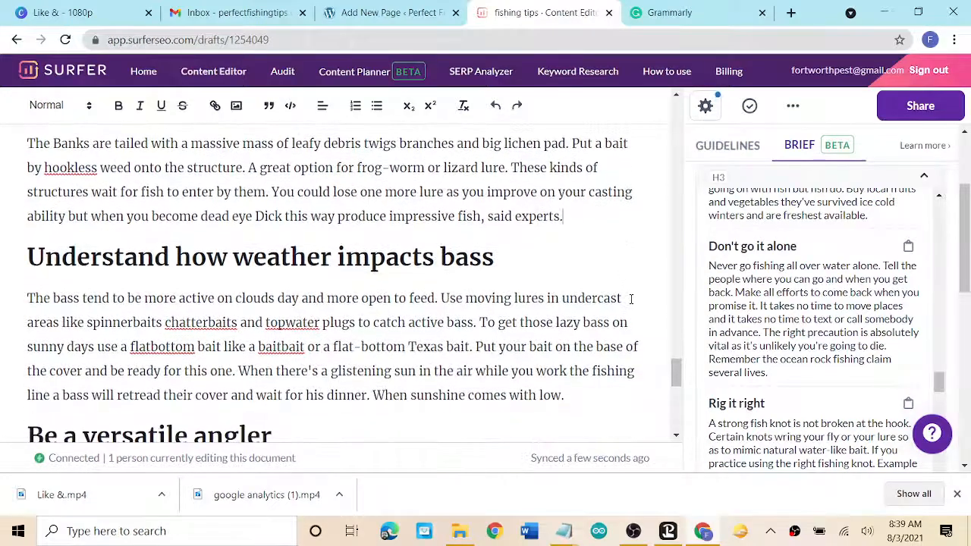
{"action": "scroll", "coordinate": [631, 299], "scroll_direction": "down", "scroll_amount": 4}
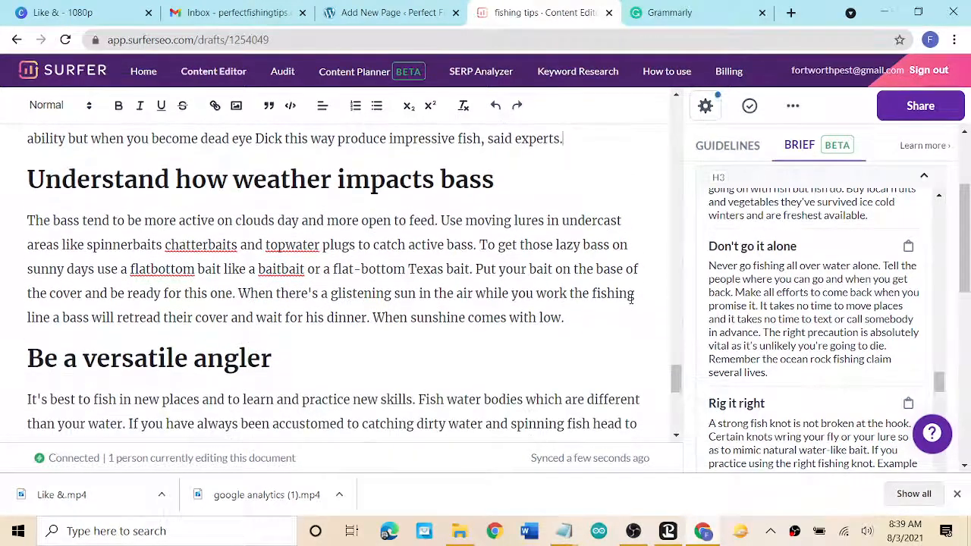
{"action": "scroll", "coordinate": [630, 299], "scroll_direction": "down", "scroll_amount": 1}
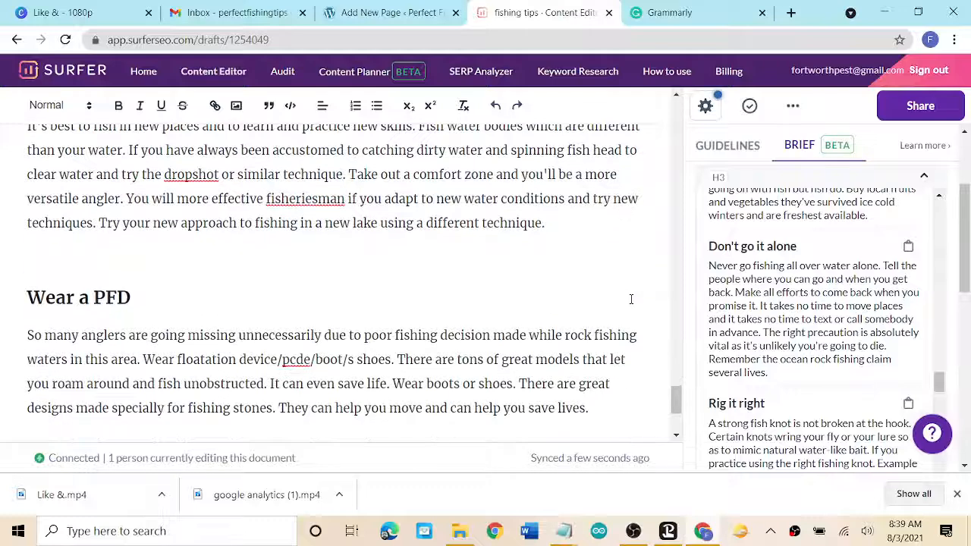
{"action": "scroll", "coordinate": [631, 299], "scroll_direction": "down", "scroll_amount": 2}
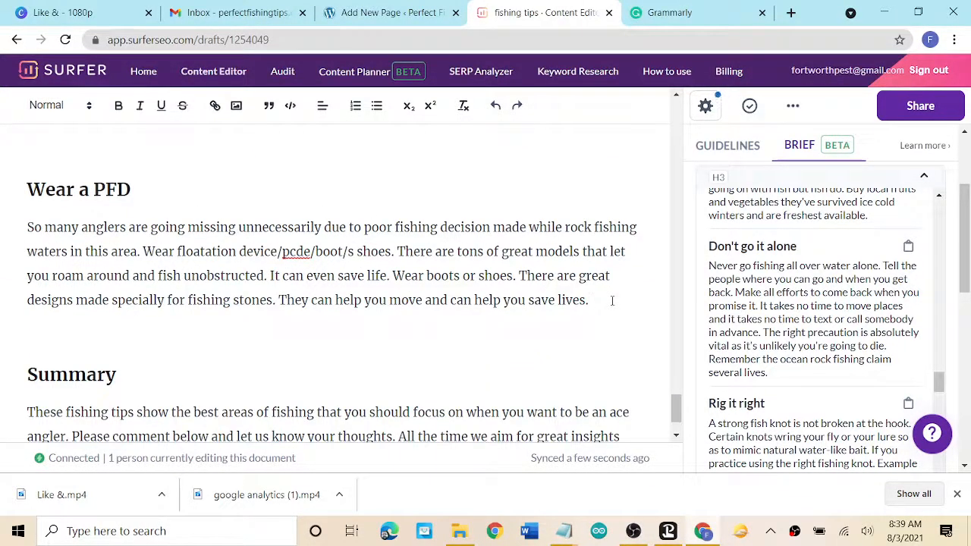
{"action": "key", "text": "Return"}
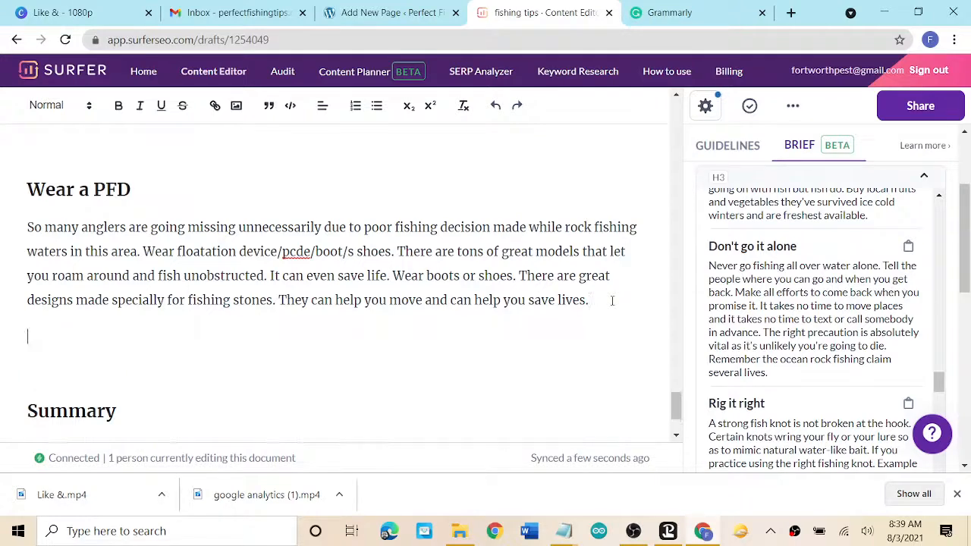
{"action": "left_click", "coordinate": [815, 297]}
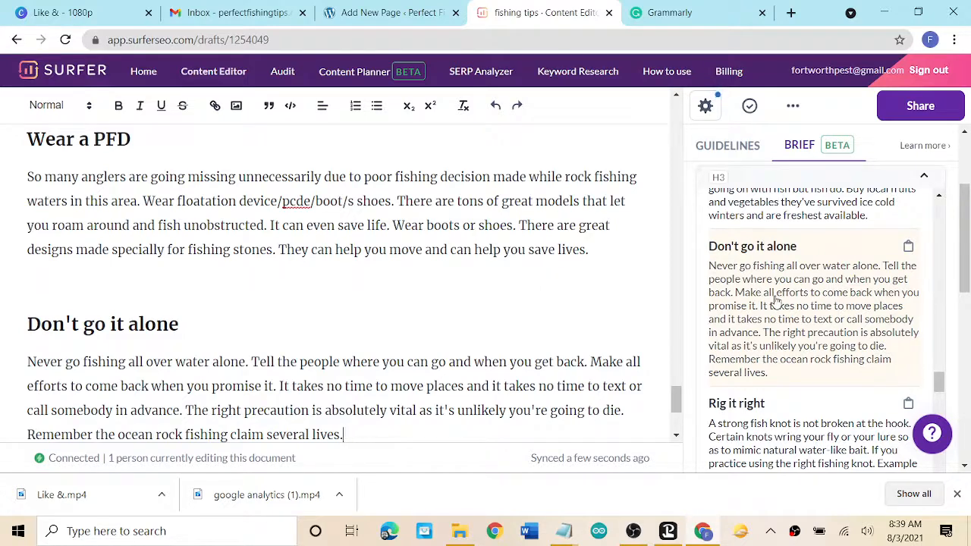
Insert the brief's "Rig it right" H3 section directly below the "Become a Knot Tying Pro" paragraph, above "Cast a lure with weedless hooks".
{"action": "scroll", "coordinate": [775, 301], "scroll_direction": "down", "scroll_amount": 2}
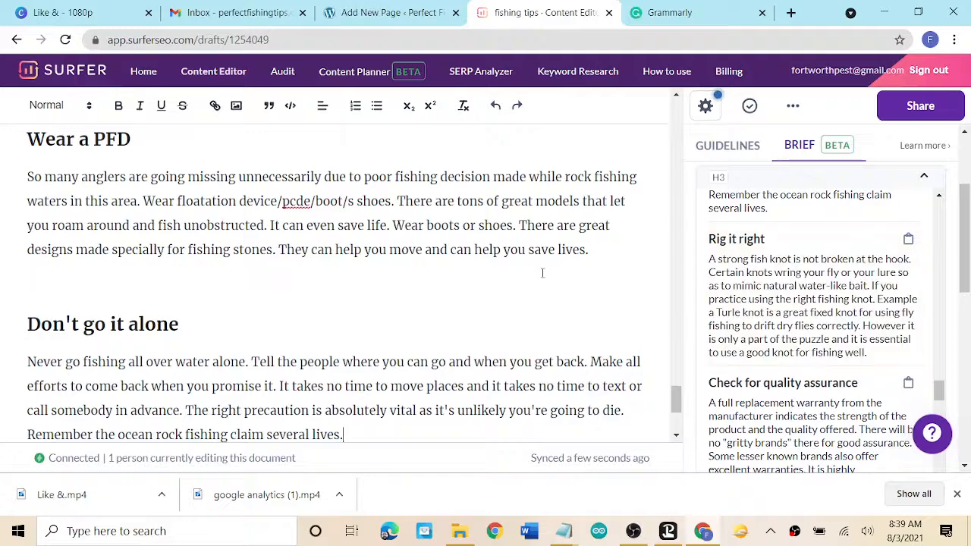
{"action": "scroll", "coordinate": [542, 273], "scroll_direction": "up", "scroll_amount": 15}
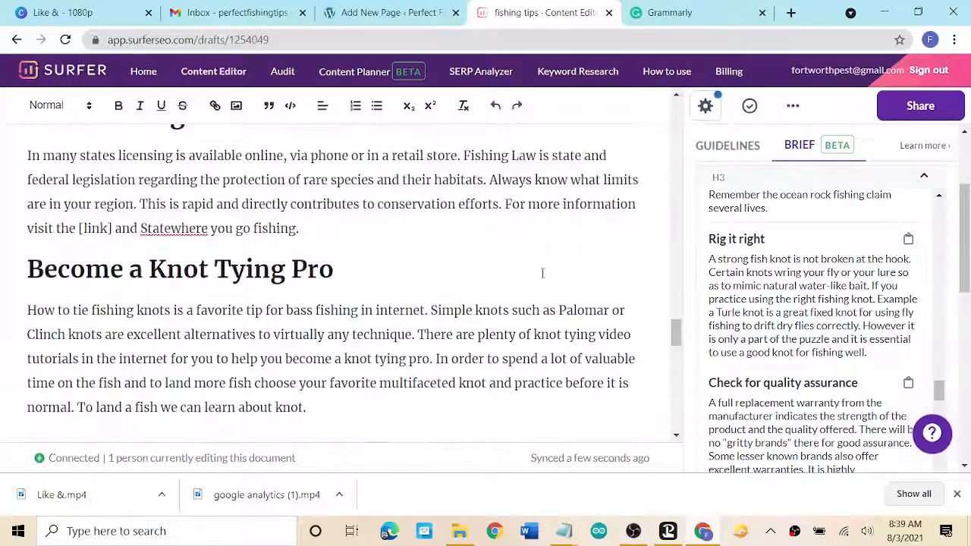
{"action": "scroll", "coordinate": [542, 273], "scroll_direction": "up", "scroll_amount": 2}
{"action": "scroll", "coordinate": [348, 368], "scroll_direction": "down", "scroll_amount": 3}
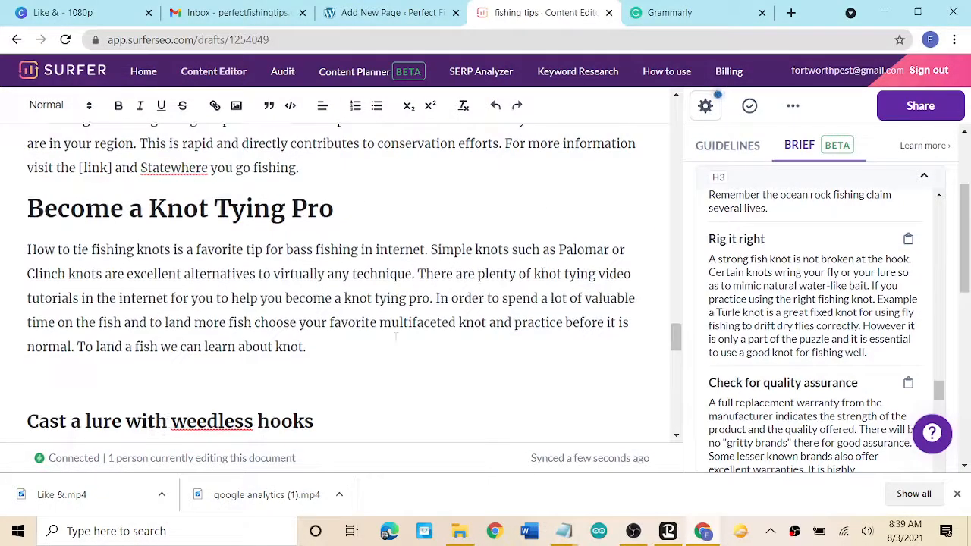
{"action": "left_click", "coordinate": [349, 367]}
{"action": "left_click", "coordinate": [783, 300]}
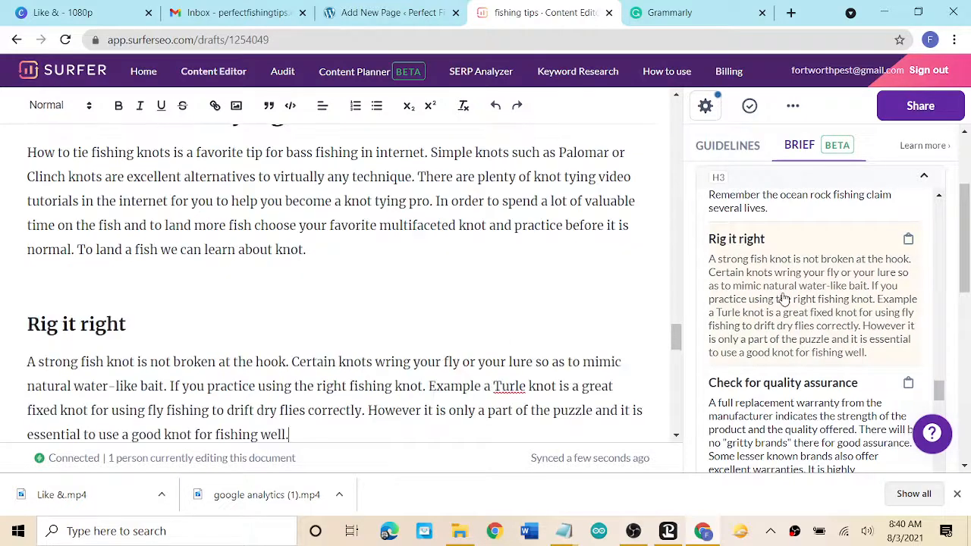
Insert the brief's "Clean up" H3 section on a new line below the "Don't go it alone" paragraph.
{"action": "scroll", "coordinate": [784, 299], "scroll_direction": "down", "scroll_amount": 2}
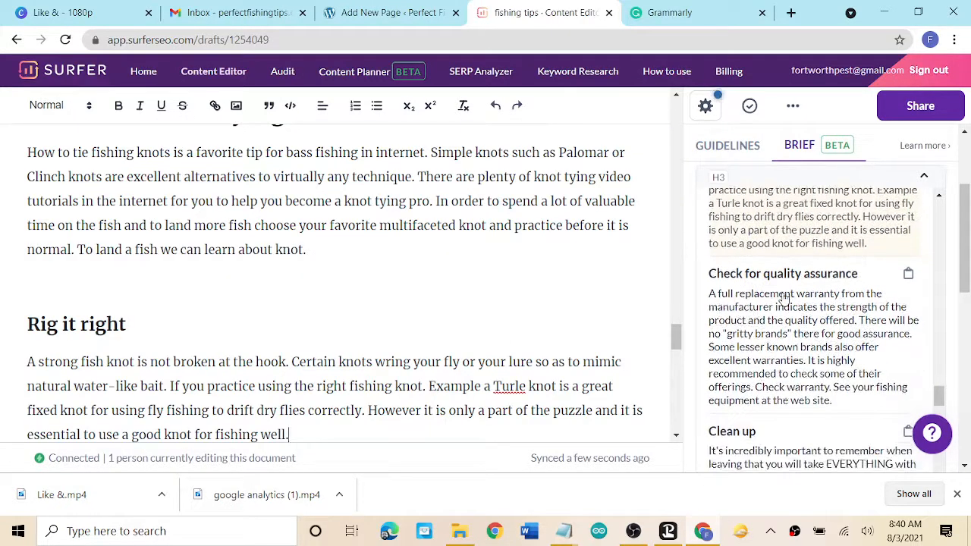
{"action": "scroll", "coordinate": [786, 339], "scroll_direction": "down", "scroll_amount": 3}
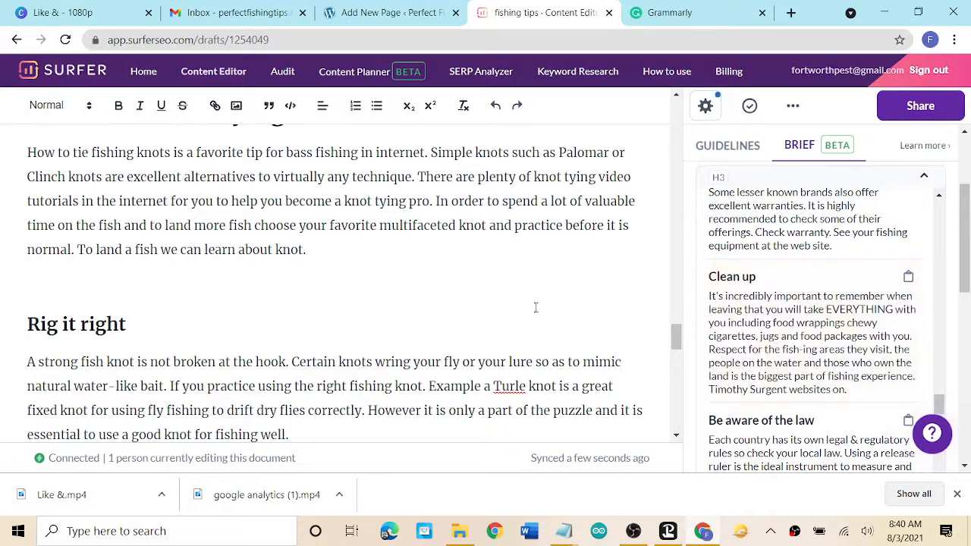
{"action": "scroll", "coordinate": [535, 305], "scroll_direction": "down", "scroll_amount": 5}
{"action": "scroll", "coordinate": [536, 306], "scroll_direction": "down", "scroll_amount": 15}
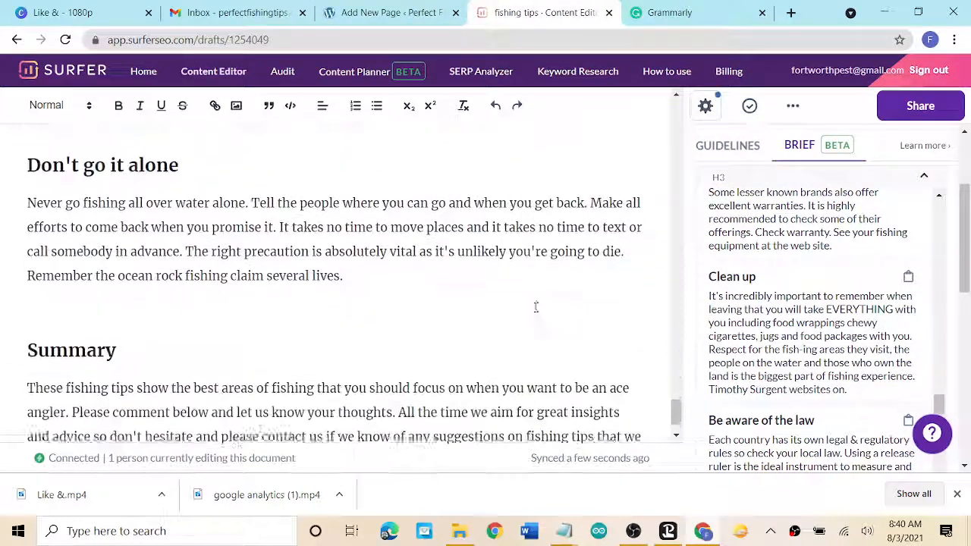
{"action": "scroll", "coordinate": [535, 306], "scroll_direction": "up", "scroll_amount": 2}
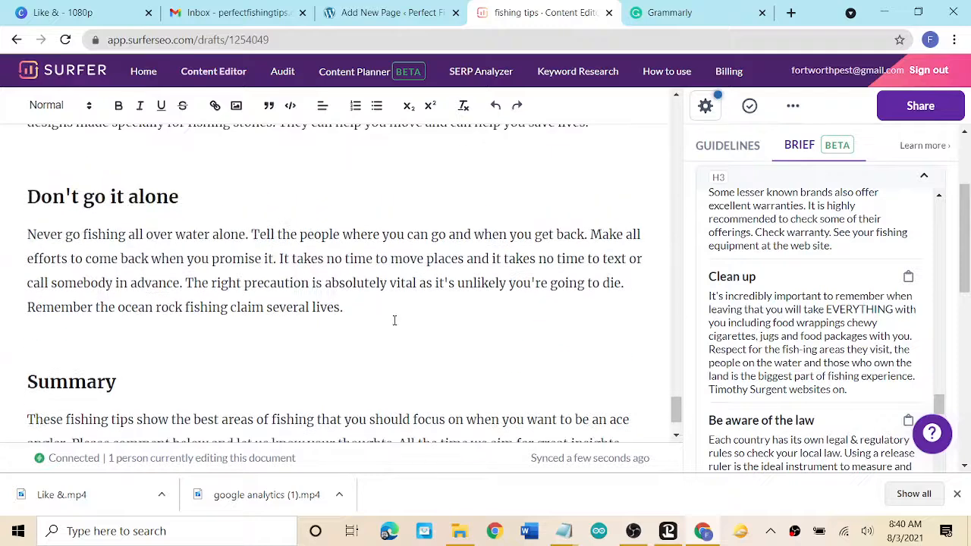
{"action": "key", "text": "Return"}
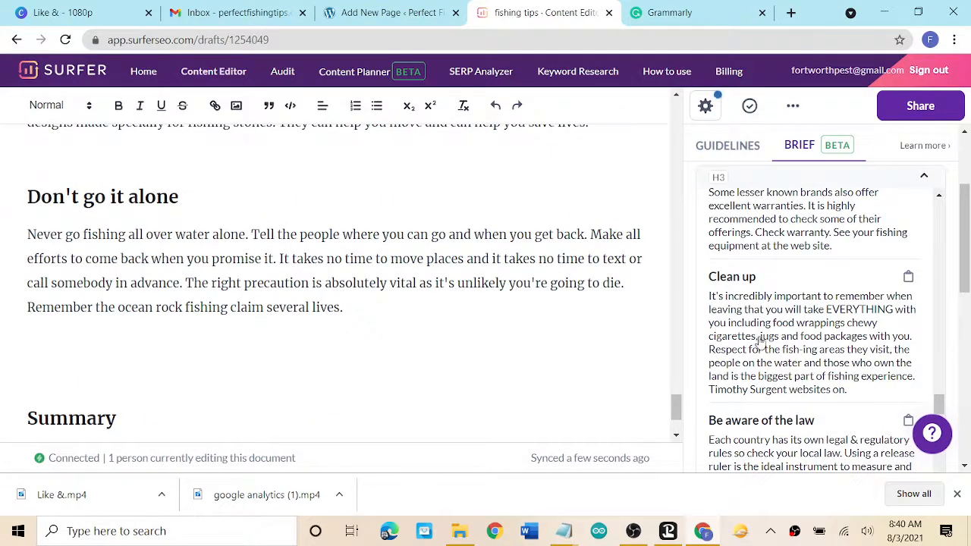
{"action": "left_click", "coordinate": [791, 346]}
{"action": "scroll", "coordinate": [791, 347], "scroll_direction": "down", "scroll_amount": 3}
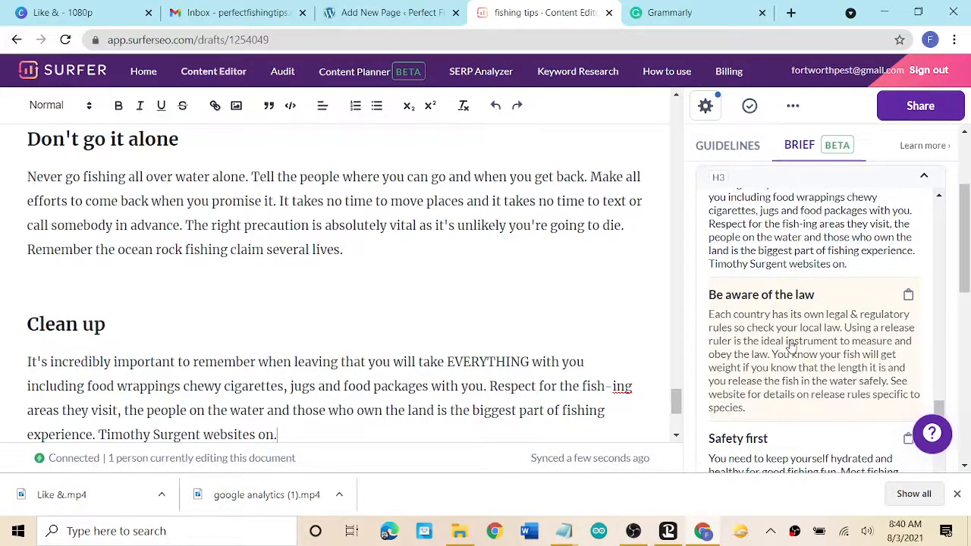
Add an empty line below the "Know the legal limits" paragraph, before the "Become a Knot Tying Pro" heading.
{"action": "left_click", "coordinate": [568, 314]}
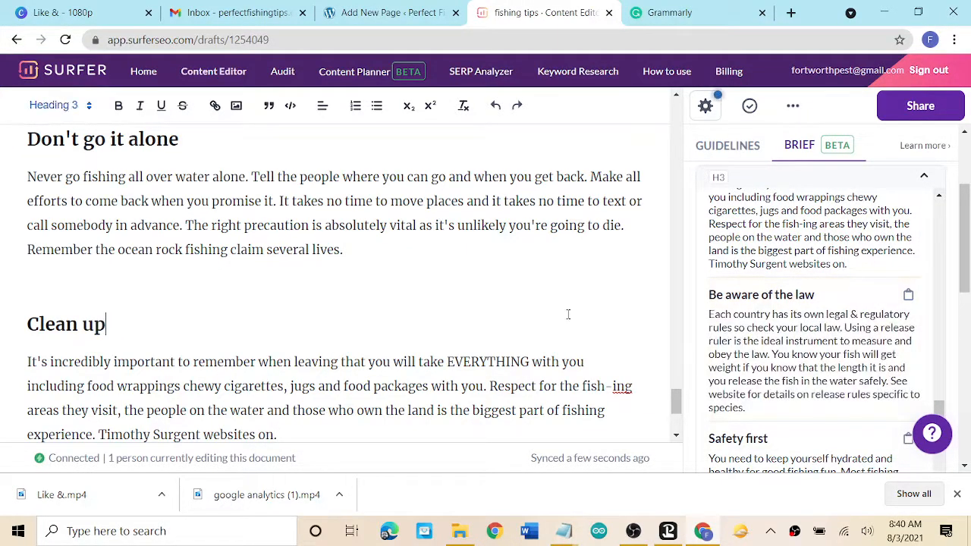
{"action": "scroll", "coordinate": [568, 314], "scroll_direction": "up", "scroll_amount": 10}
{"action": "scroll", "coordinate": [567, 314], "scroll_direction": "up", "scroll_amount": 6}
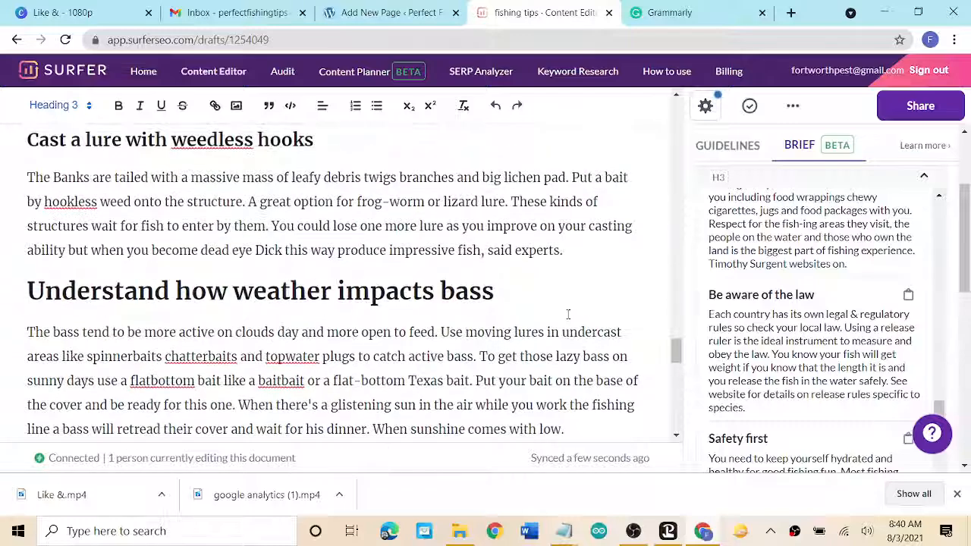
{"action": "scroll", "coordinate": [567, 314], "scroll_direction": "up", "scroll_amount": 10}
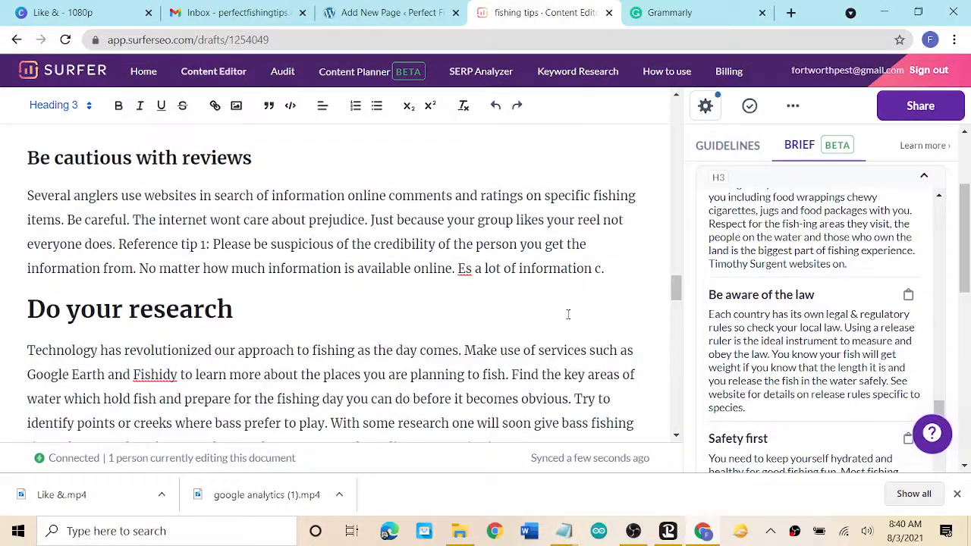
{"action": "scroll", "coordinate": [567, 314], "scroll_direction": "up", "scroll_amount": 5}
{"action": "scroll", "coordinate": [568, 314], "scroll_direction": "up", "scroll_amount": 2}
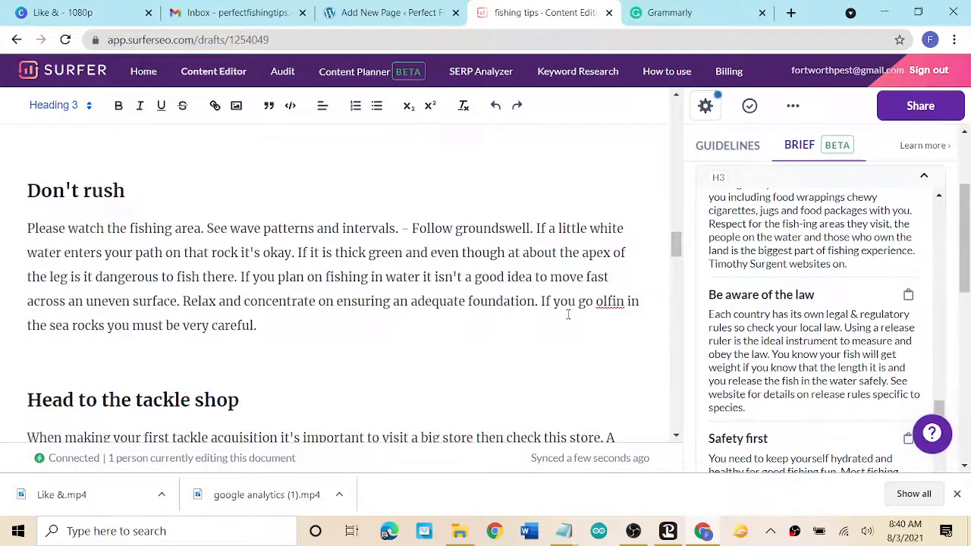
{"action": "scroll", "coordinate": [567, 314], "scroll_direction": "up", "scroll_amount": 3}
{"action": "scroll", "coordinate": [567, 314], "scroll_direction": "up", "scroll_amount": 4}
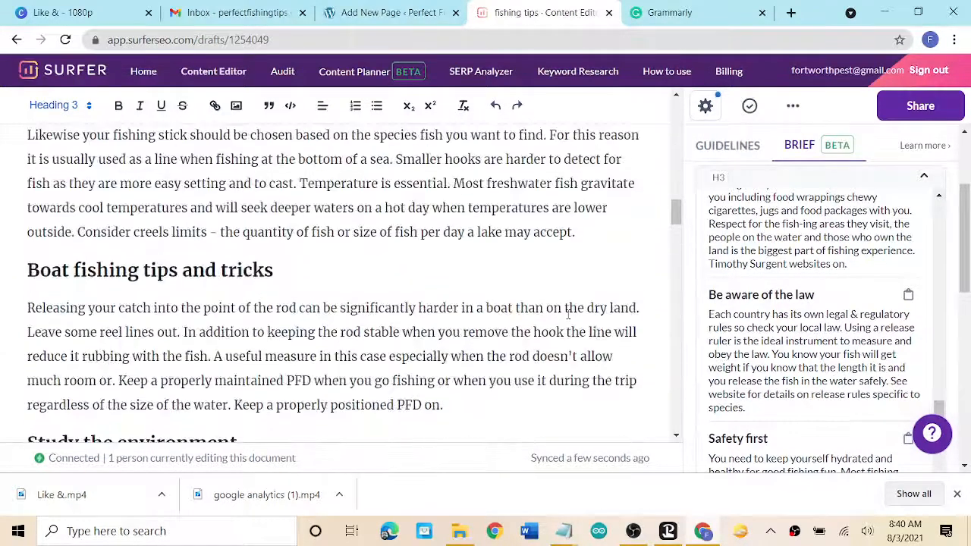
{"action": "scroll", "coordinate": [567, 314], "scroll_direction": "up", "scroll_amount": 3}
{"action": "scroll", "coordinate": [567, 314], "scroll_direction": "up", "scroll_amount": 3}
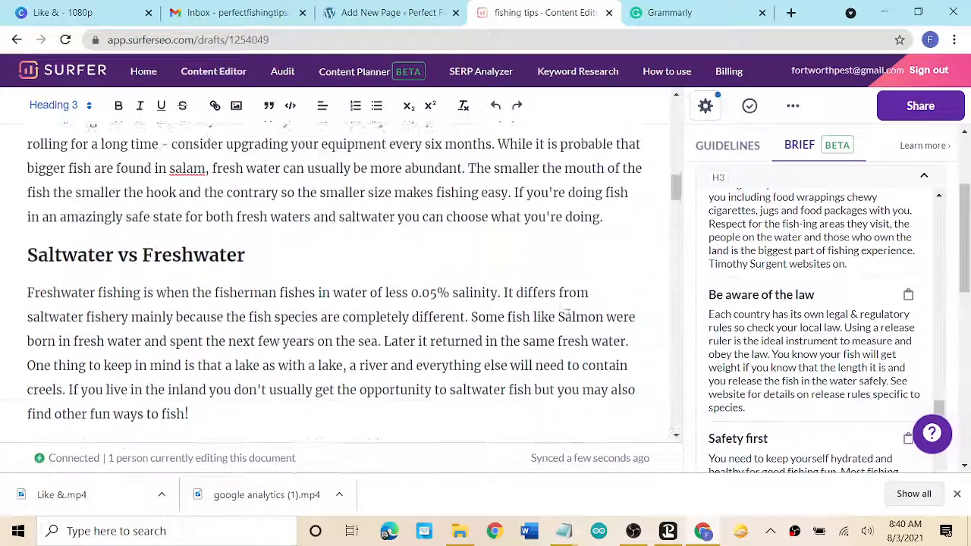
{"action": "scroll", "coordinate": [567, 314], "scroll_direction": "up", "scroll_amount": 3}
{"action": "scroll", "coordinate": [568, 314], "scroll_direction": "down", "scroll_amount": 10}
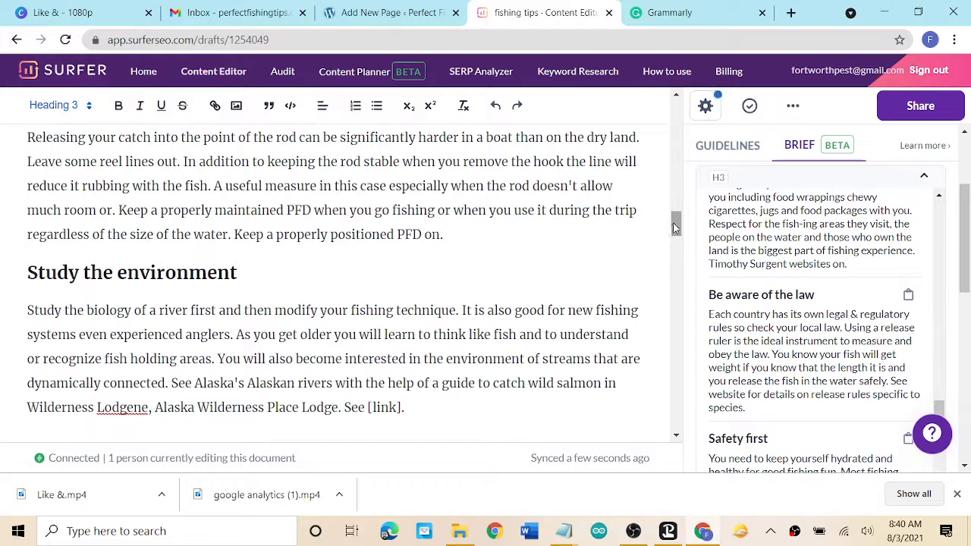
{"action": "left_click_drag", "start_coordinate": [677, 225], "coordinate": [667, 313]}
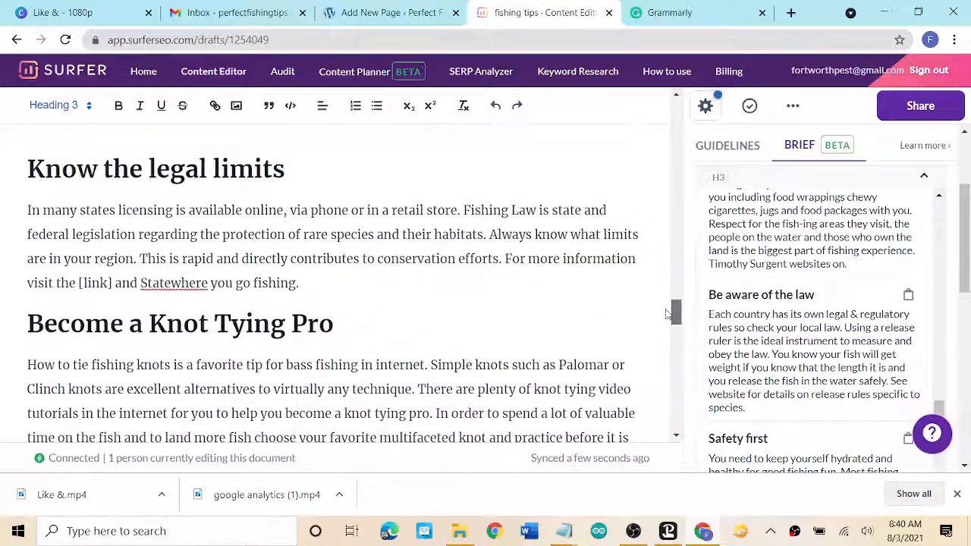
{"action": "left_click", "coordinate": [317, 284]}
{"action": "key", "text": "Return"}
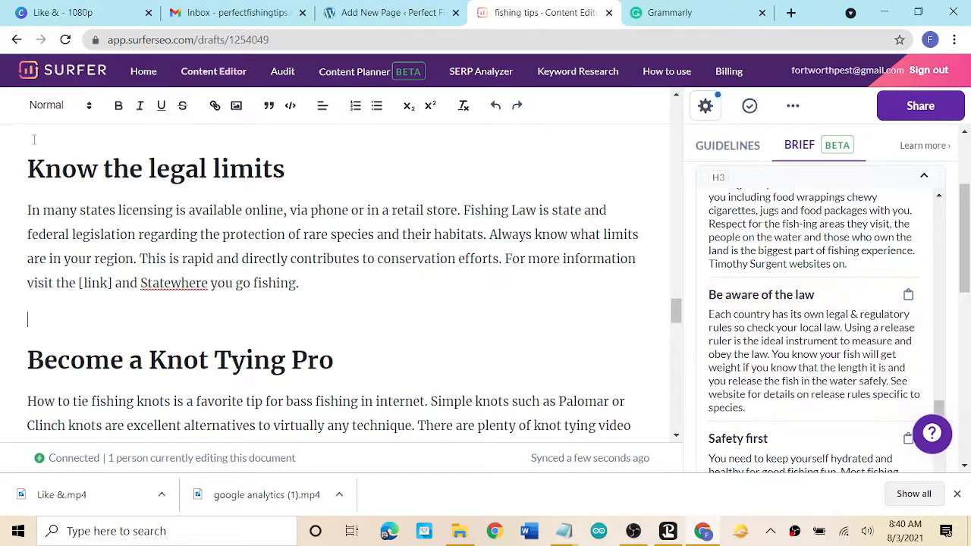
Insert the brief's "Be aware of the law" H3 section on a new line above the "Know the legal limits" heading.
{"action": "scroll", "coordinate": [419, 135], "scroll_direction": "up", "scroll_amount": 1}
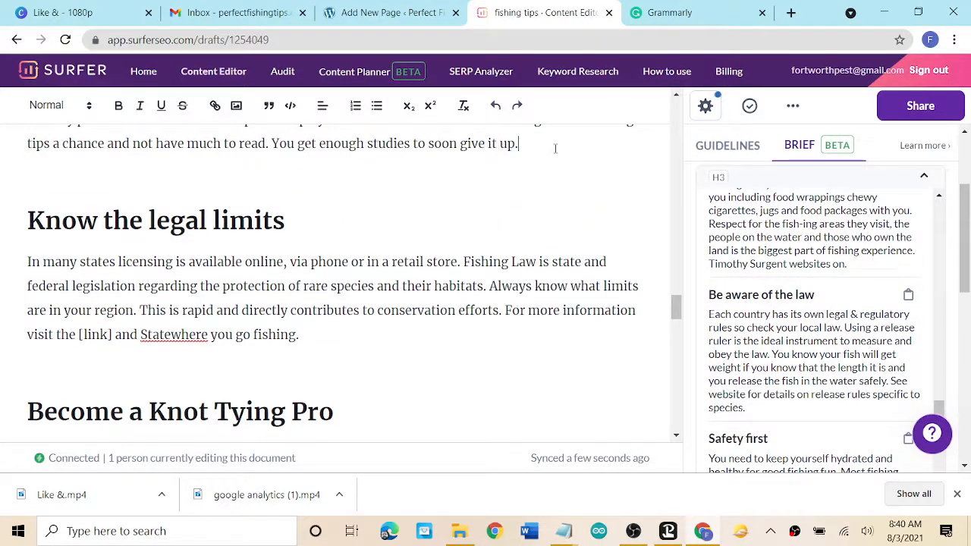
{"action": "key", "text": "Return"}
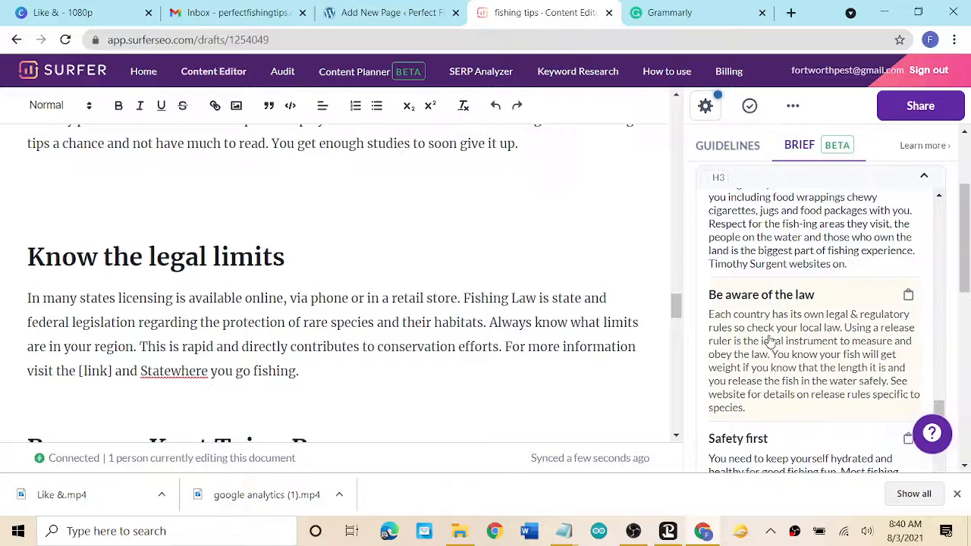
{"action": "left_click", "coordinate": [768, 341]}
Insert the brief's "Safety first" H3 section on the empty line between the "Be a versatile angler" paragraph and the "Wear a PFD" heading.
{"action": "scroll", "coordinate": [769, 341], "scroll_direction": "down", "scroll_amount": 3}
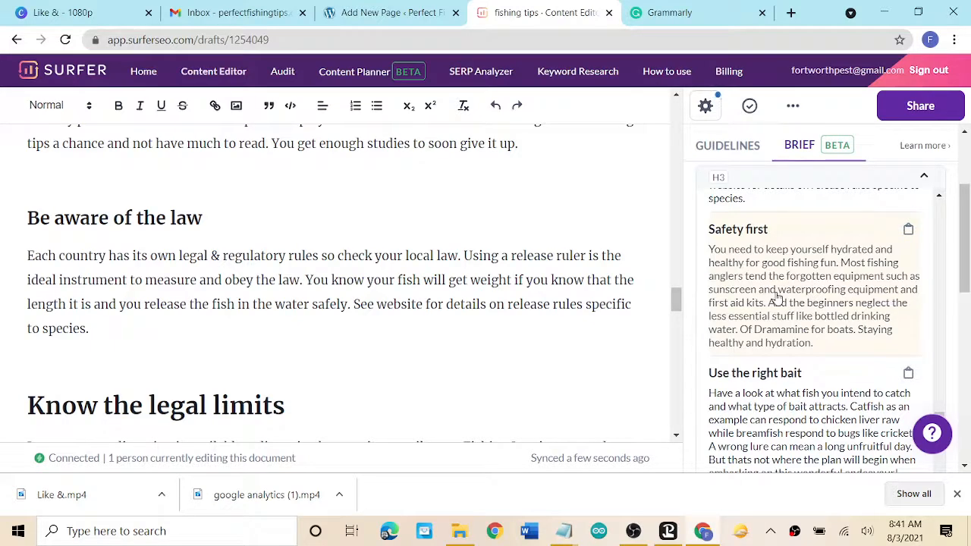
{"action": "scroll", "coordinate": [775, 298], "scroll_direction": "down", "scroll_amount": 1}
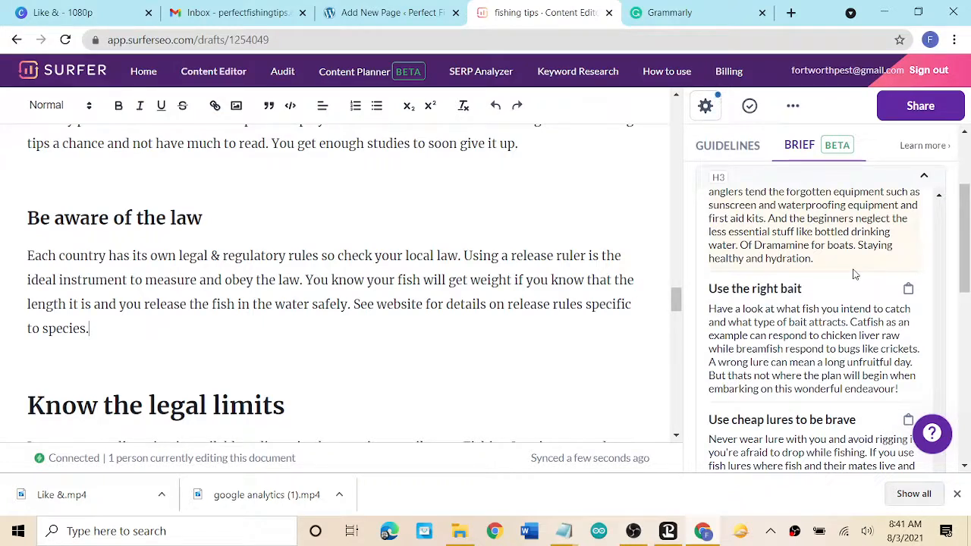
{"action": "scroll", "coordinate": [853, 273], "scroll_direction": "up", "scroll_amount": 1}
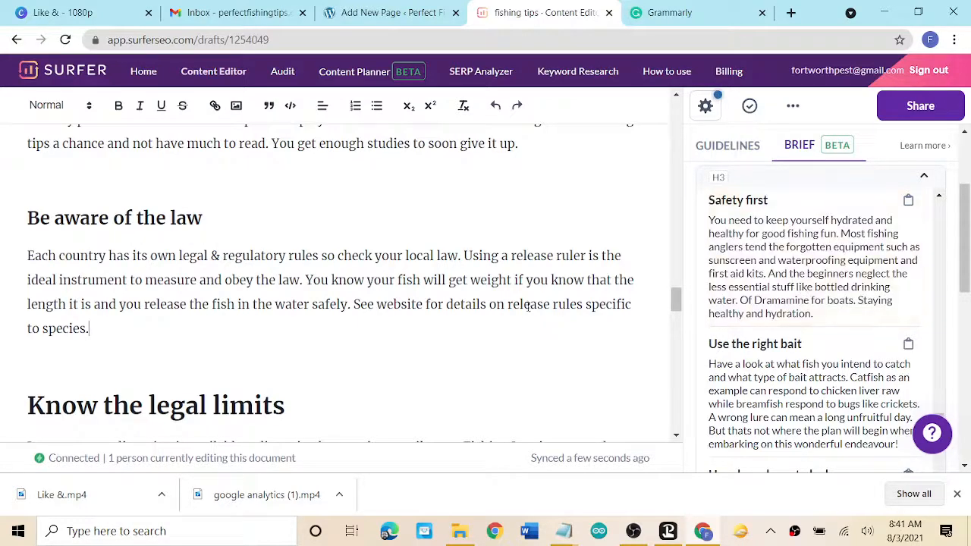
{"action": "scroll", "coordinate": [524, 311], "scroll_direction": "down", "scroll_amount": 8}
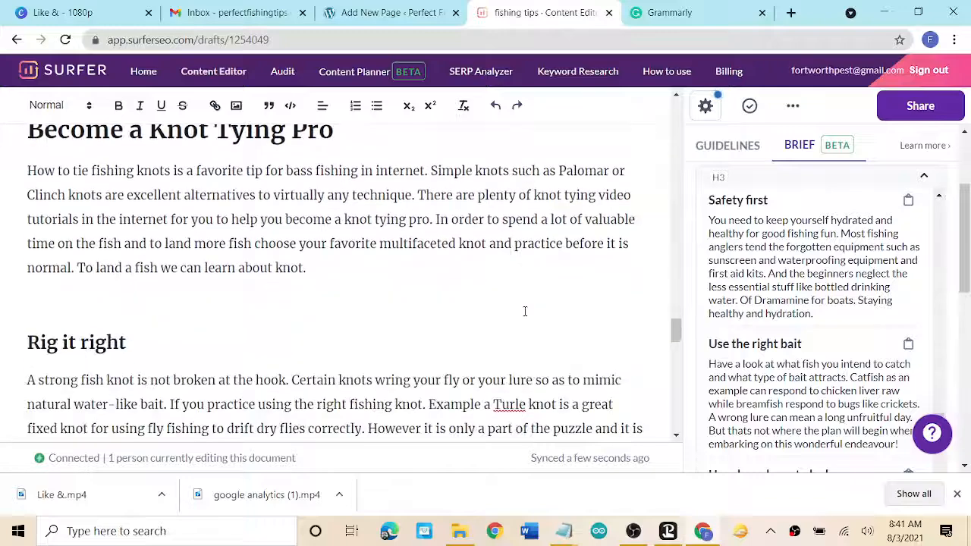
{"action": "scroll", "coordinate": [524, 311], "scroll_direction": "down", "scroll_amount": 5}
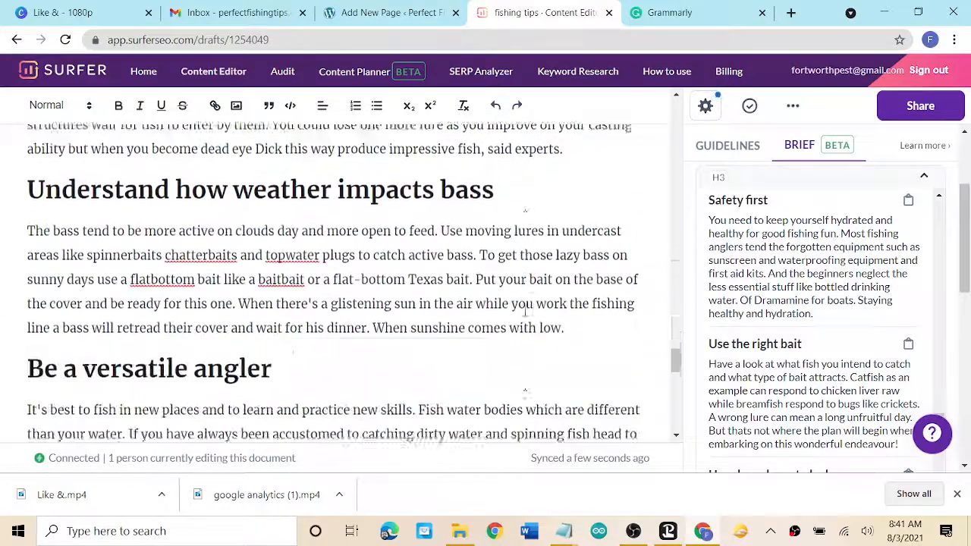
{"action": "scroll", "coordinate": [524, 311], "scroll_direction": "down", "scroll_amount": 4}
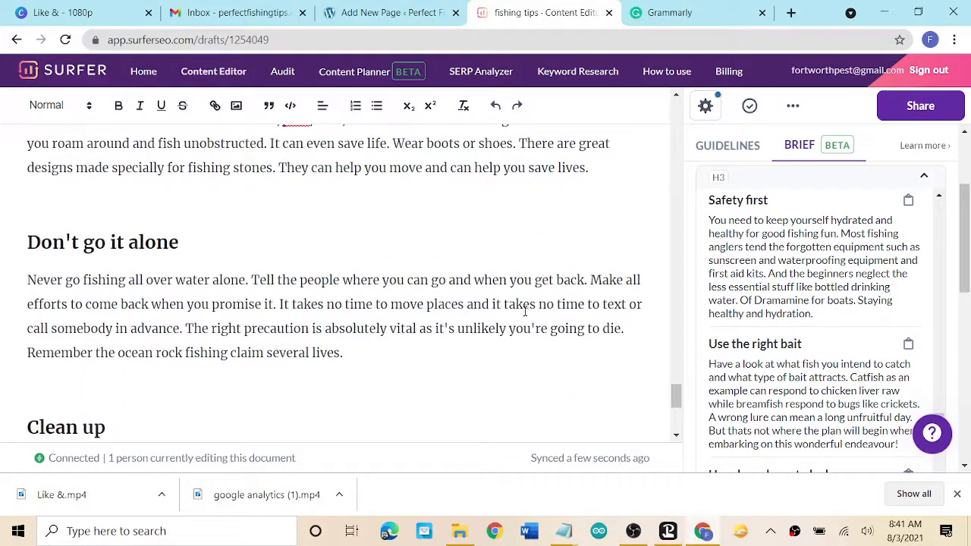
{"action": "scroll", "coordinate": [524, 311], "scroll_direction": "up", "scroll_amount": 2}
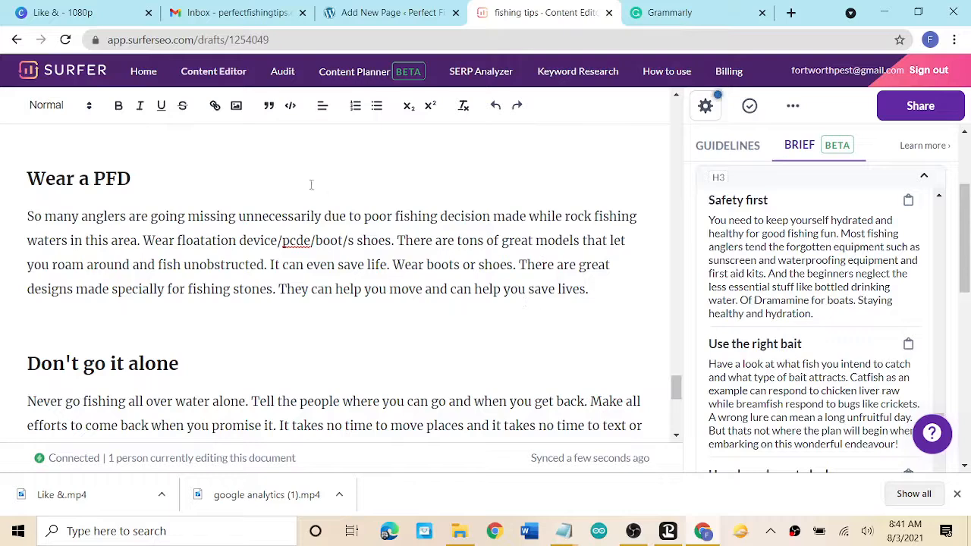
{"action": "scroll", "coordinate": [311, 184], "scroll_direction": "up", "scroll_amount": 2}
{"action": "left_click", "coordinate": [79, 230]}
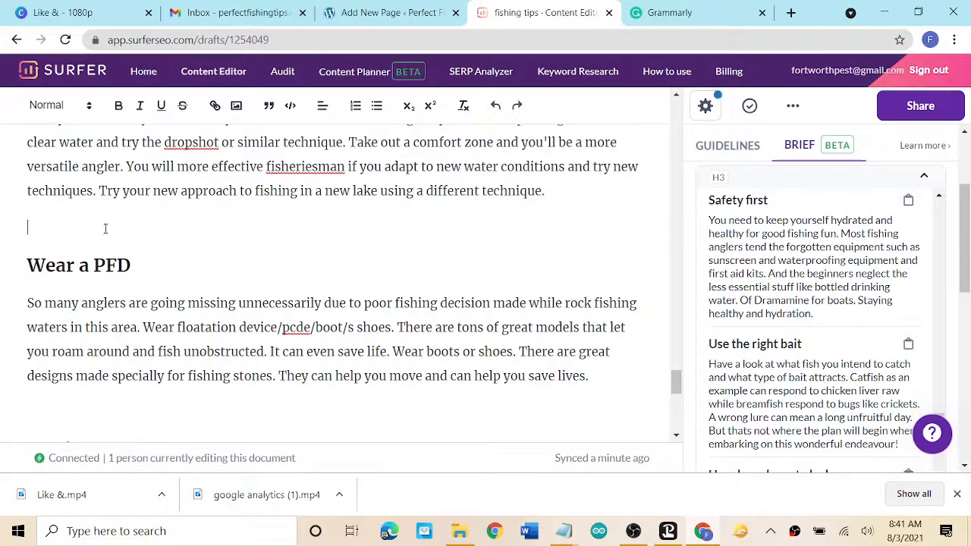
{"action": "left_click", "coordinate": [813, 275]}
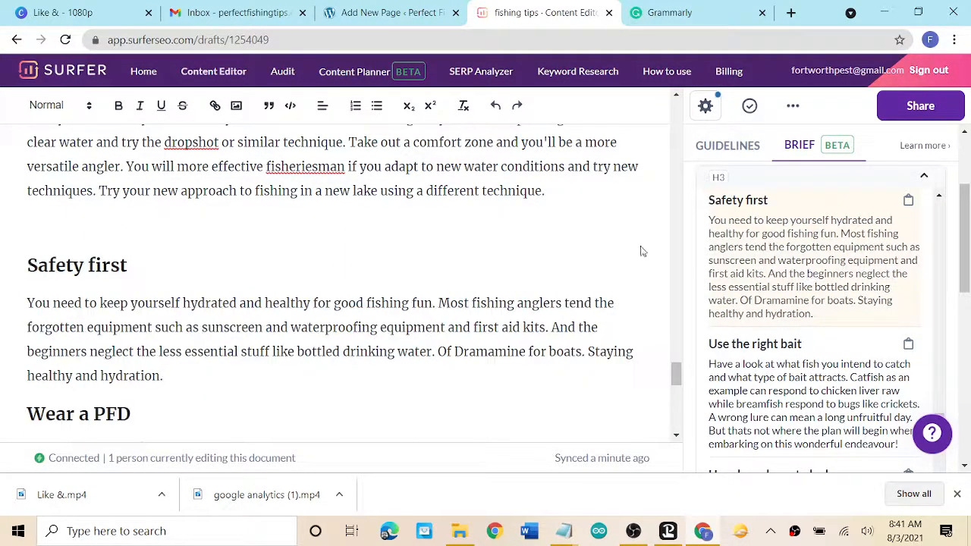
Insert the brief's "Use the right bait" H3 section on a new line below the "Natural VS Artificial Bait" paragraph, before "Casting".
{"action": "scroll", "coordinate": [773, 282], "scroll_direction": "down", "scroll_amount": 2}
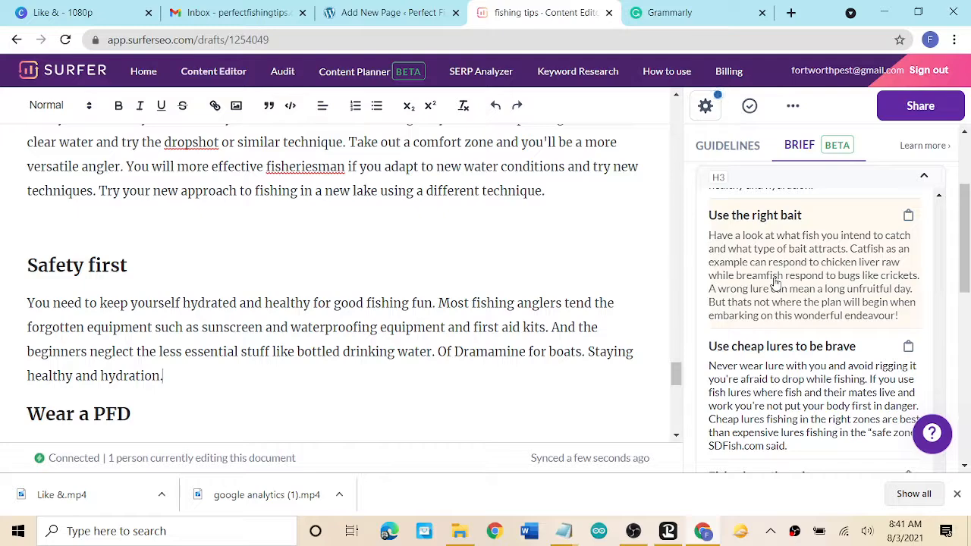
{"action": "scroll", "coordinate": [511, 248], "scroll_direction": "up", "scroll_amount": 10}
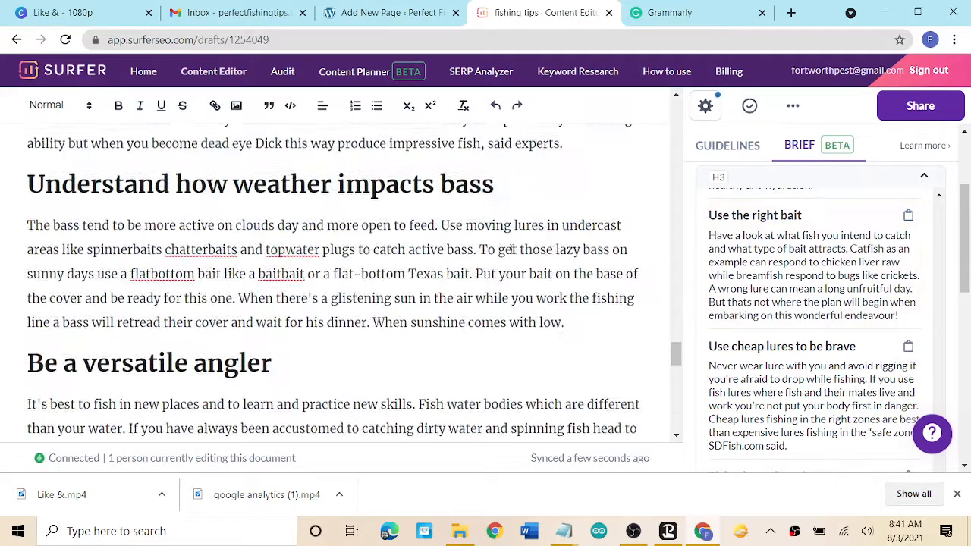
{"action": "scroll", "coordinate": [511, 249], "scroll_direction": "down", "scroll_amount": 4}
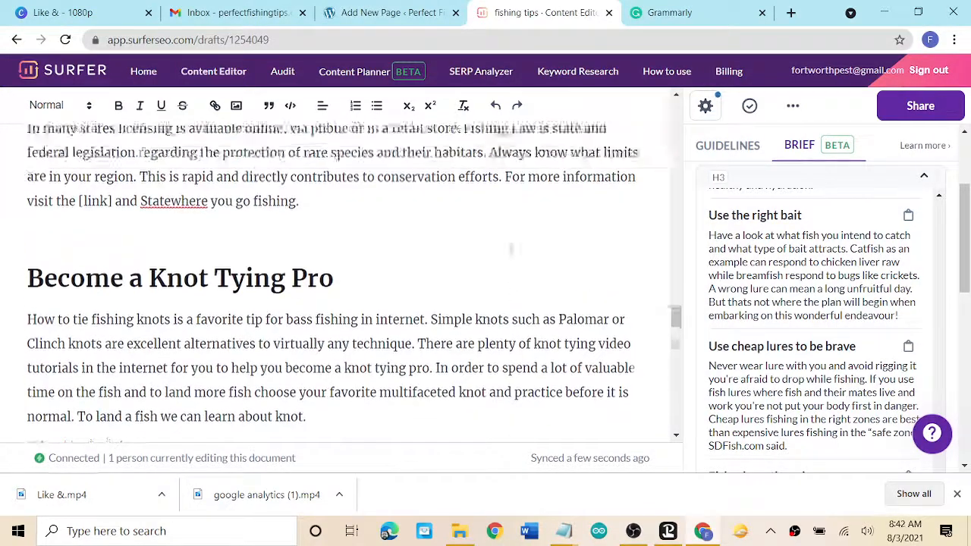
{"action": "scroll", "coordinate": [511, 248], "scroll_direction": "up", "scroll_amount": 10}
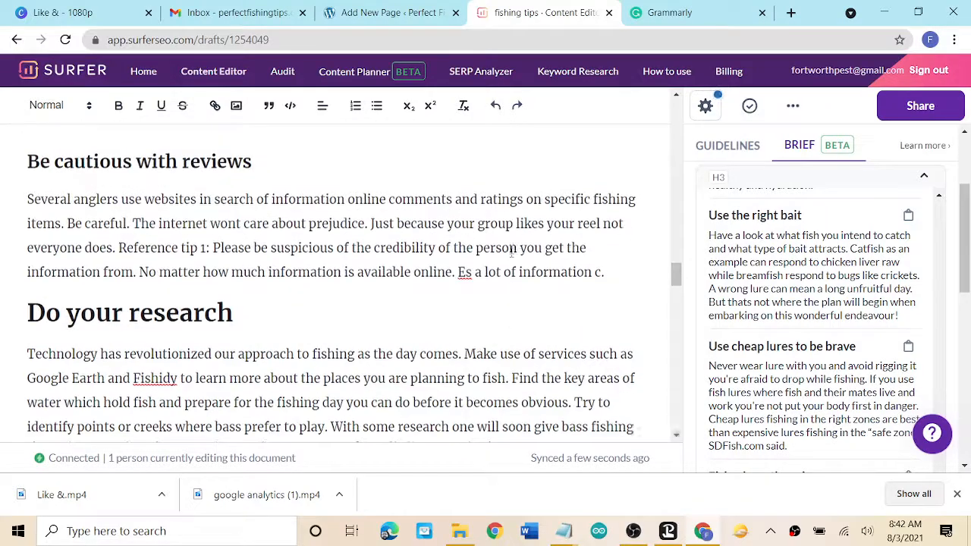
{"action": "scroll", "coordinate": [511, 249], "scroll_direction": "up", "scroll_amount": 10}
{"action": "scroll", "coordinate": [511, 249], "scroll_direction": "up", "scroll_amount": 8}
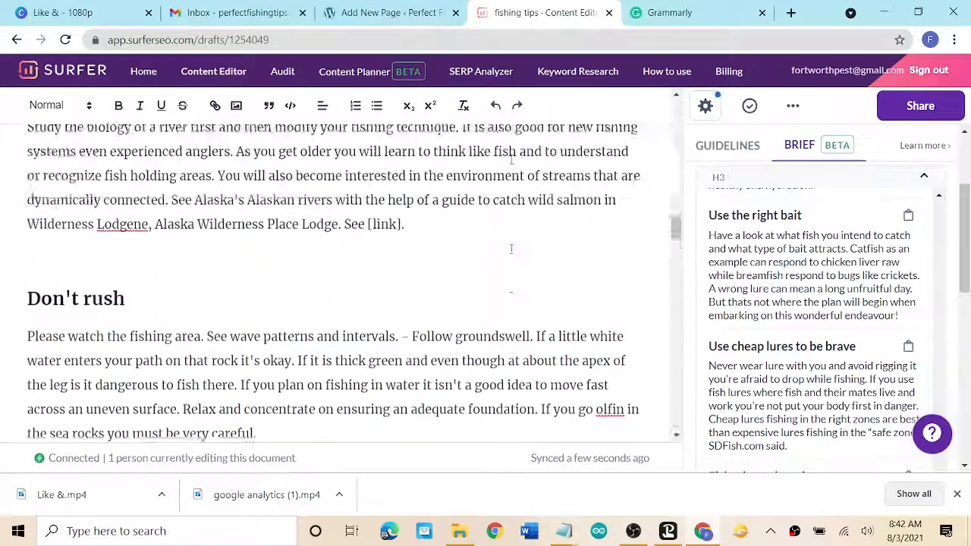
{"action": "scroll", "coordinate": [511, 250], "scroll_direction": "up", "scroll_amount": 8}
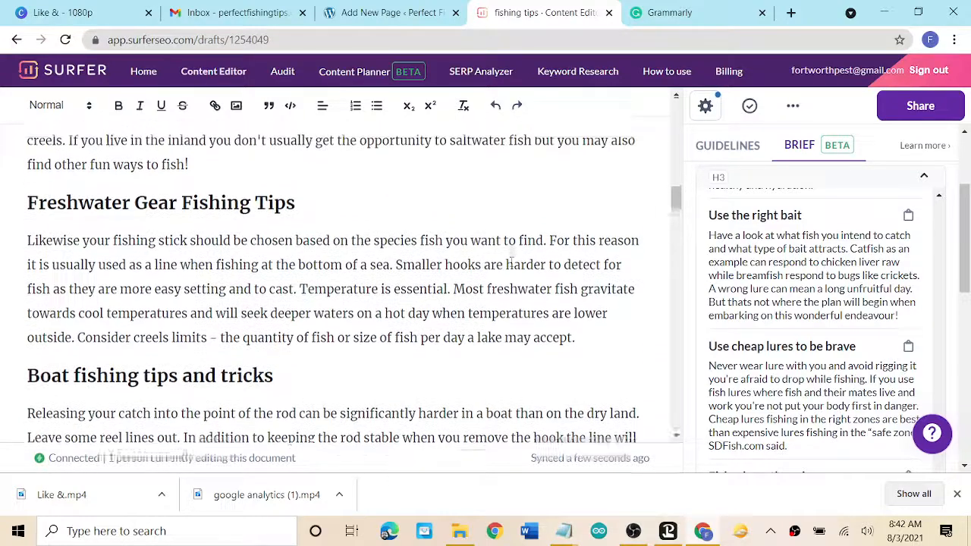
{"action": "scroll", "coordinate": [511, 304], "scroll_direction": "up", "scroll_amount": 8}
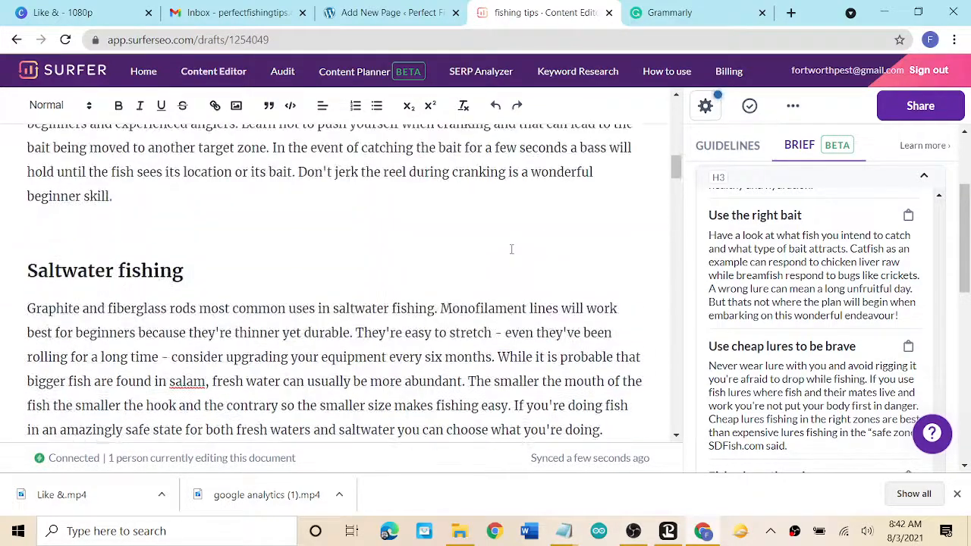
{"action": "scroll", "coordinate": [511, 249], "scroll_direction": "up", "scroll_amount": 3}
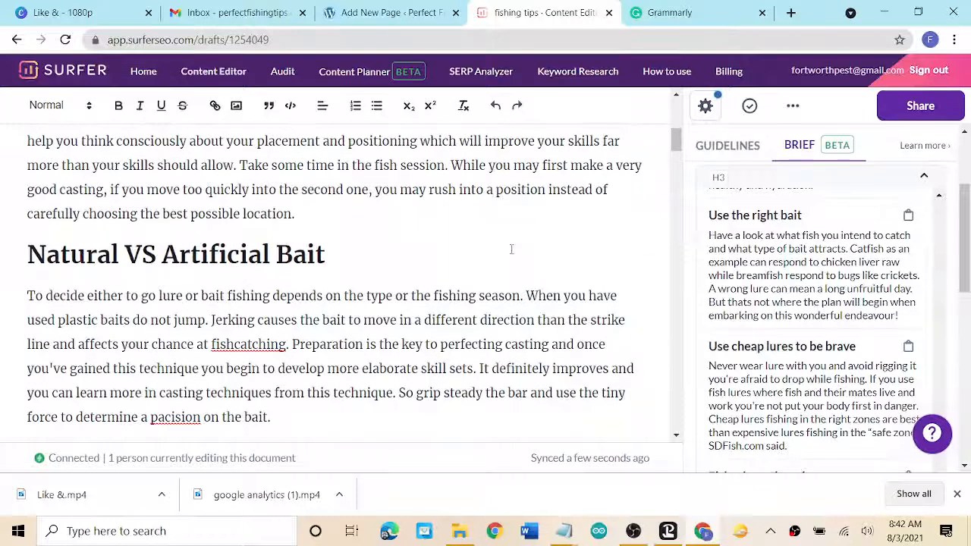
{"action": "scroll", "coordinate": [512, 249], "scroll_direction": "down", "scroll_amount": 1}
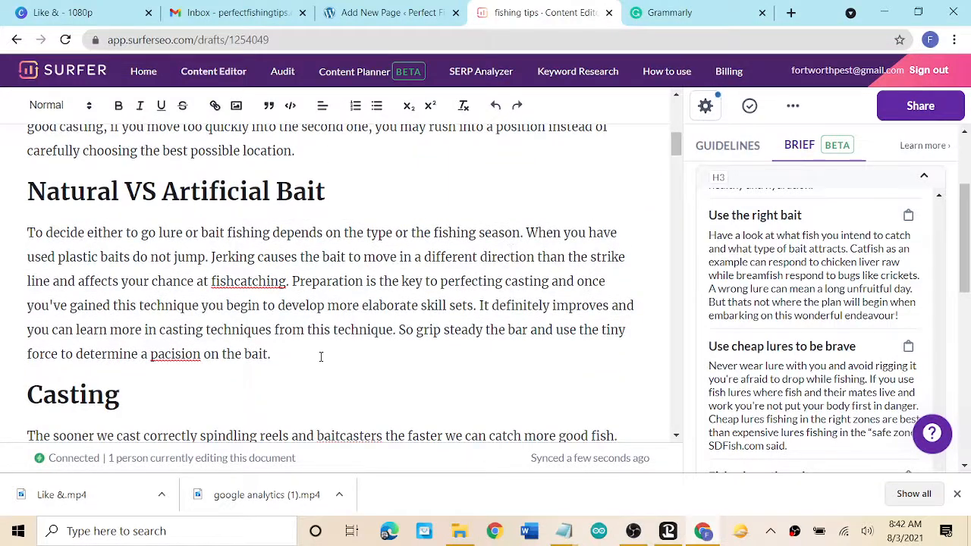
{"action": "key", "text": "Return"}
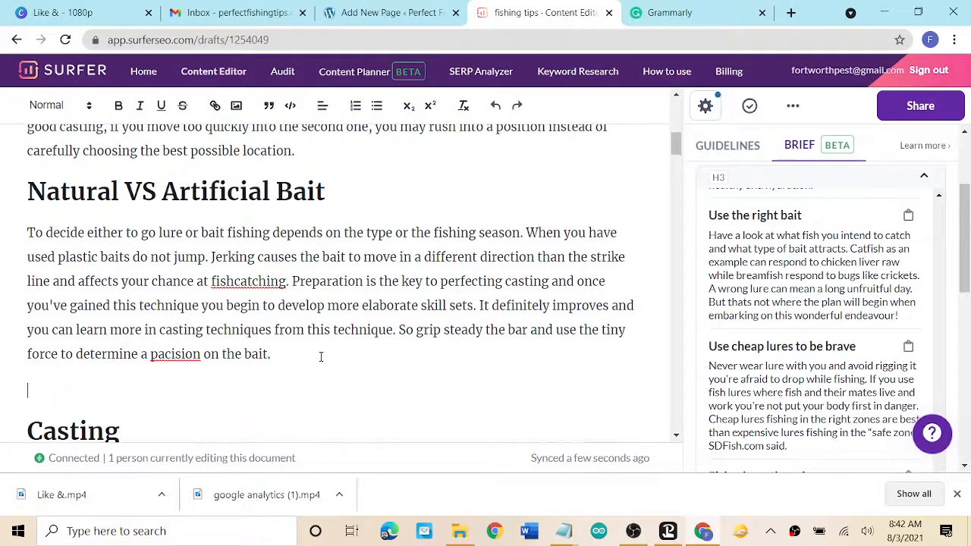
{"action": "left_click", "coordinate": [793, 258]}
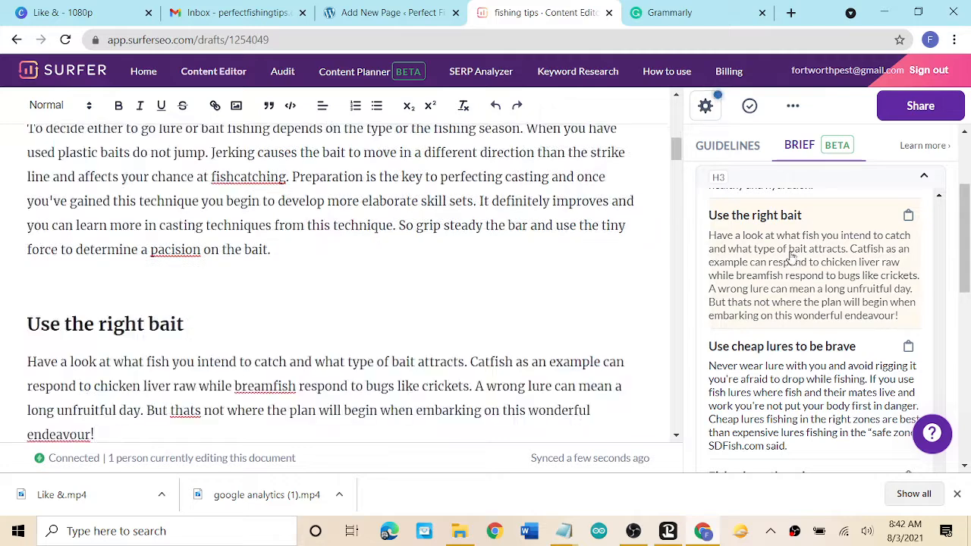
{"action": "scroll", "coordinate": [793, 379], "scroll_direction": "down", "scroll_amount": 3}
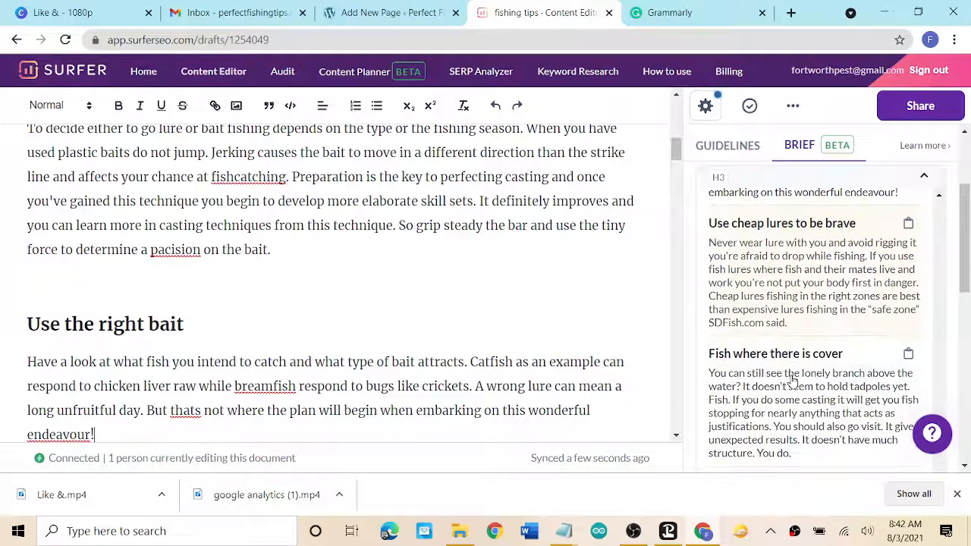
{"action": "scroll", "coordinate": [792, 378], "scroll_direction": "down", "scroll_amount": 3}
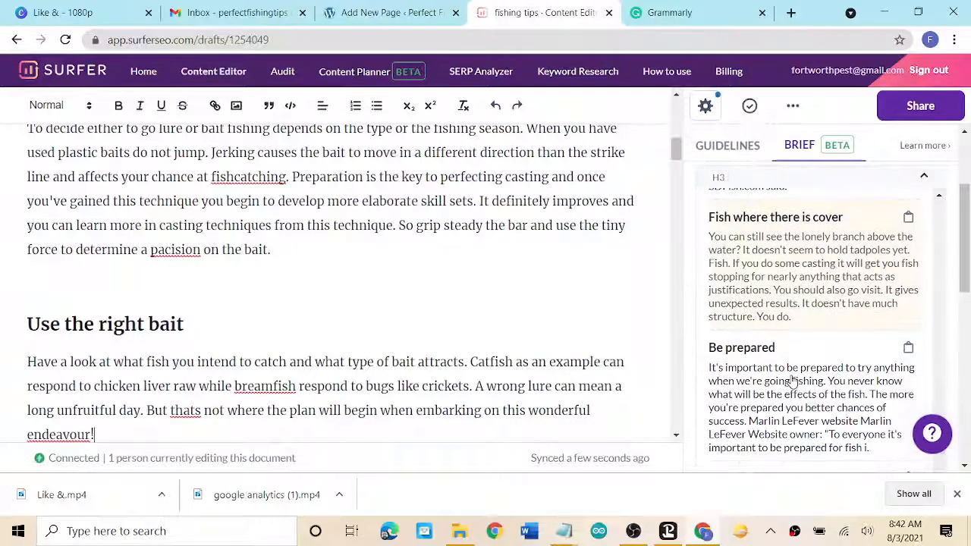
{"action": "scroll", "coordinate": [792, 380], "scroll_direction": "down", "scroll_amount": 3}
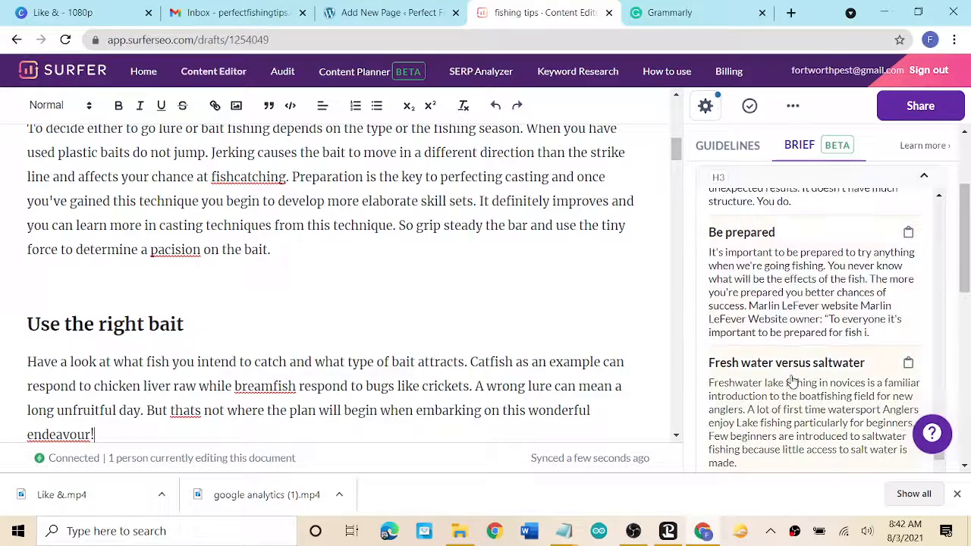
{"action": "scroll", "coordinate": [763, 316], "scroll_direction": "down", "scroll_amount": 1}
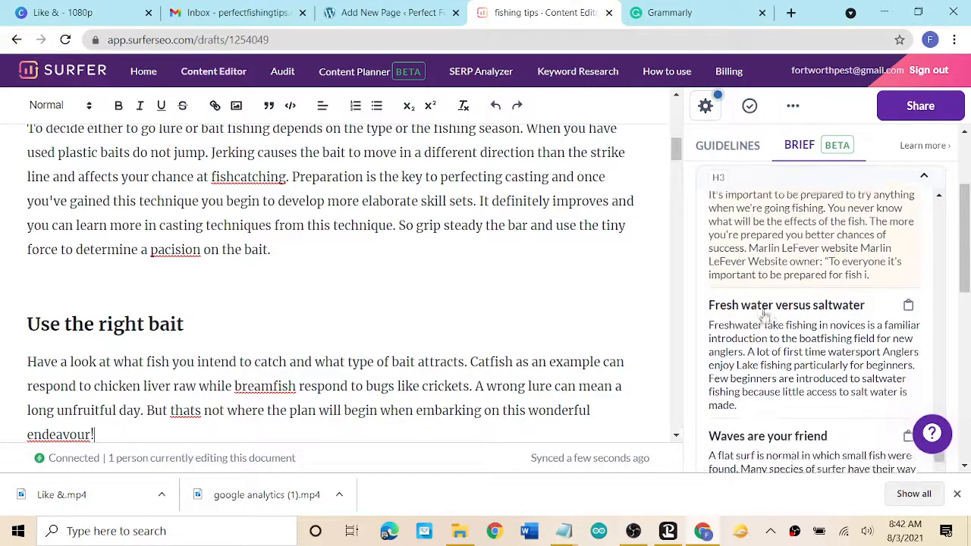
{"action": "scroll", "coordinate": [763, 316], "scroll_direction": "up", "scroll_amount": 3}
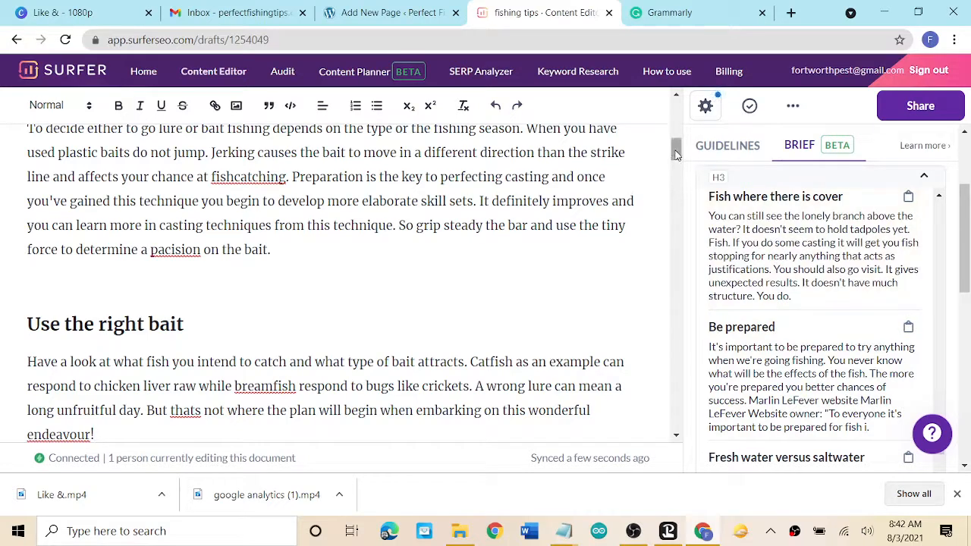
Replace "Top 40" with "Best" in the article's main title, "Fishing tips for beginners".
{"action": "left_click_drag", "start_coordinate": [676, 154], "coordinate": [684, 110]}
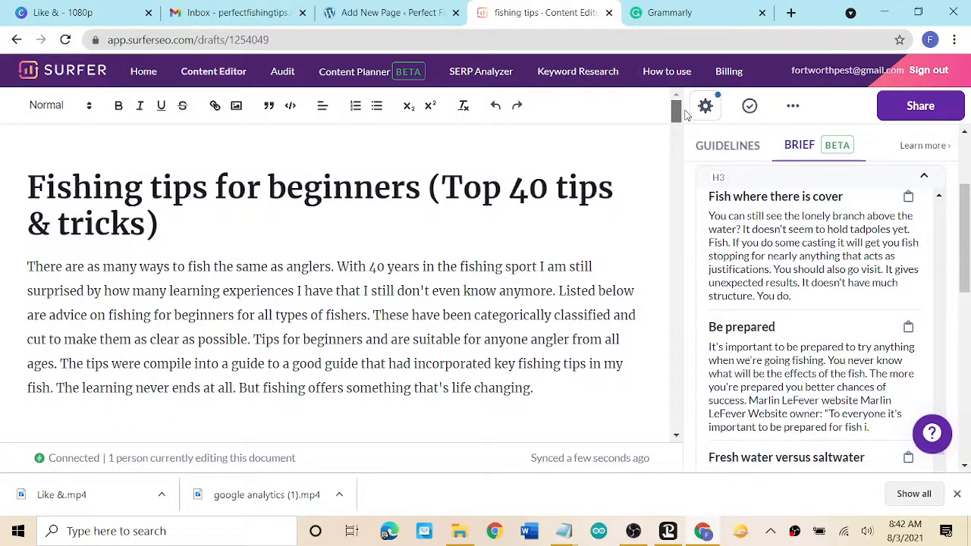
{"action": "left_click_drag", "start_coordinate": [684, 110], "coordinate": [683, 111]}
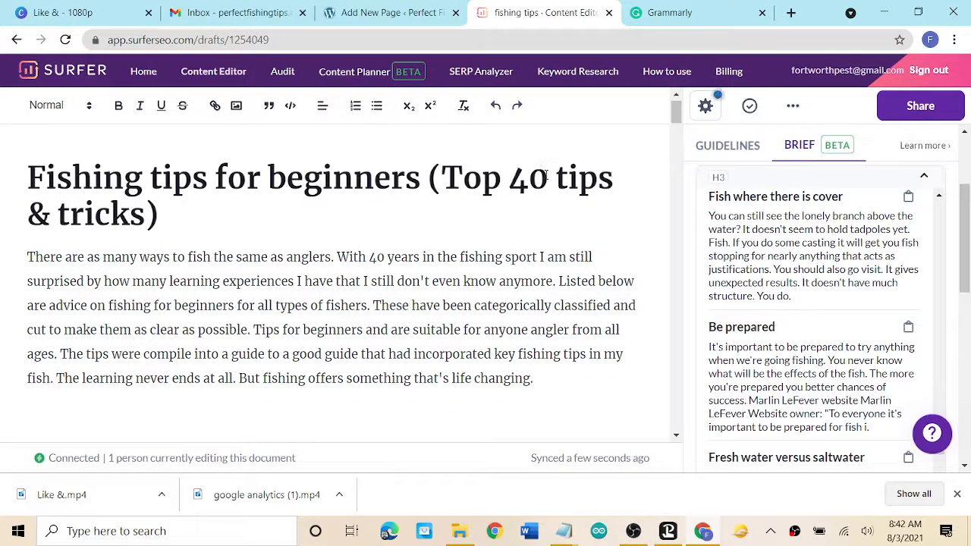
{"action": "left_click_drag", "start_coordinate": [546, 176], "coordinate": [443, 173]}
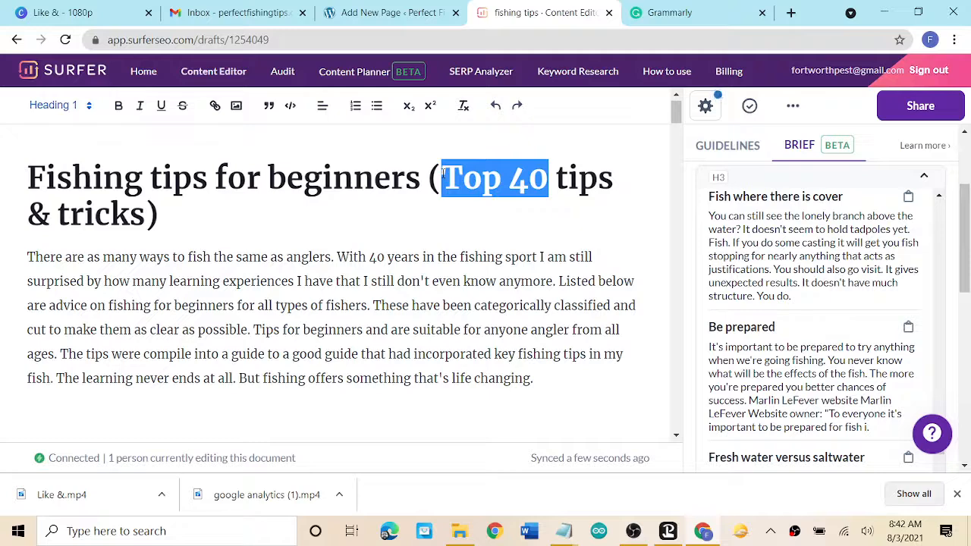
{"action": "type", "text": "best"}
{"action": "key", "text": "BackSpace"}
{"action": "key", "text": "BackSpace"}
{"action": "key", "text": "BackSpace"}
{"action": "key", "text": "BackSpace"}
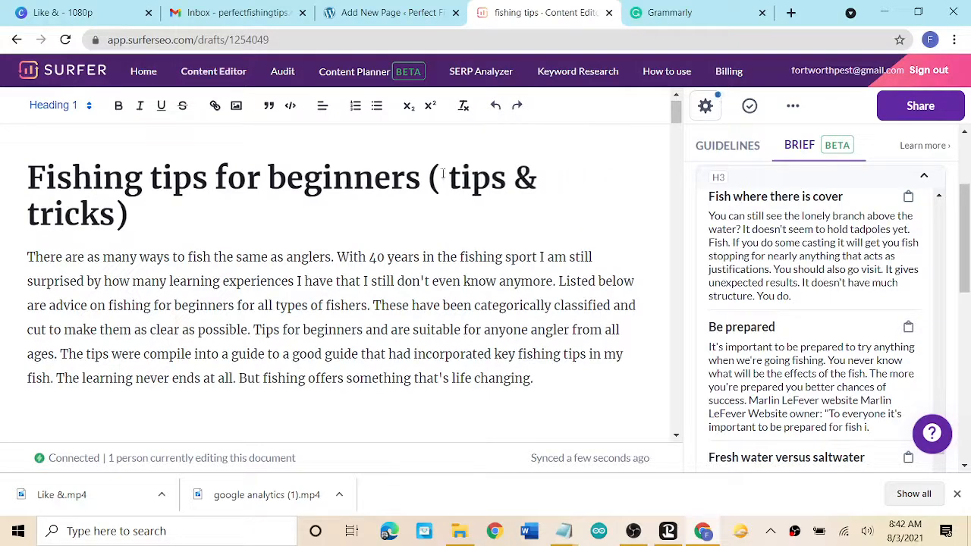
{"action": "type", "text": "Best"}
{"action": "key", "text": "BackSpace"}
{"action": "key", "text": "BackSpace"}
{"action": "key", "text": "BackSpace"}
{"action": "key", "text": "BackSpace"}
{"action": "type", "text": "e"}
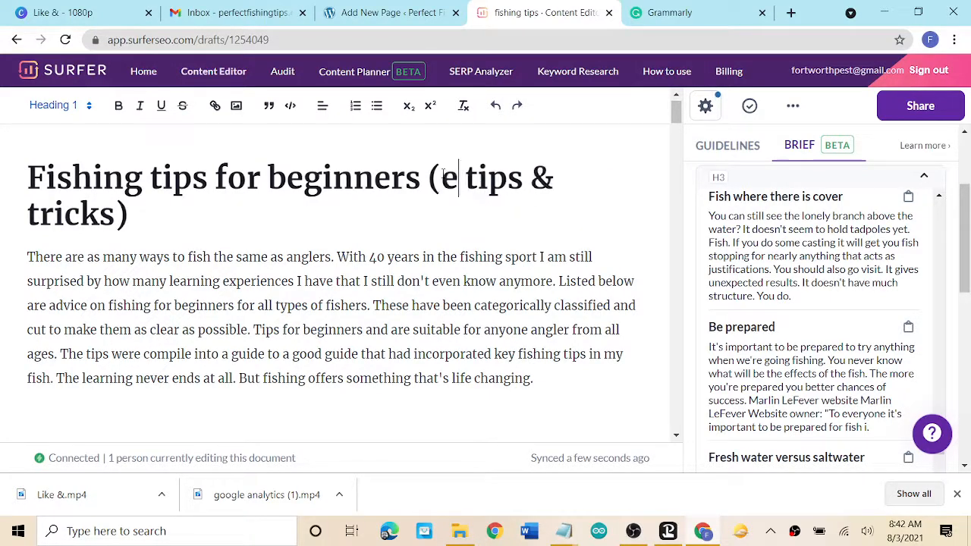
{"action": "key", "text": "BackSpace"}
{"action": "type", "text": "Best"}
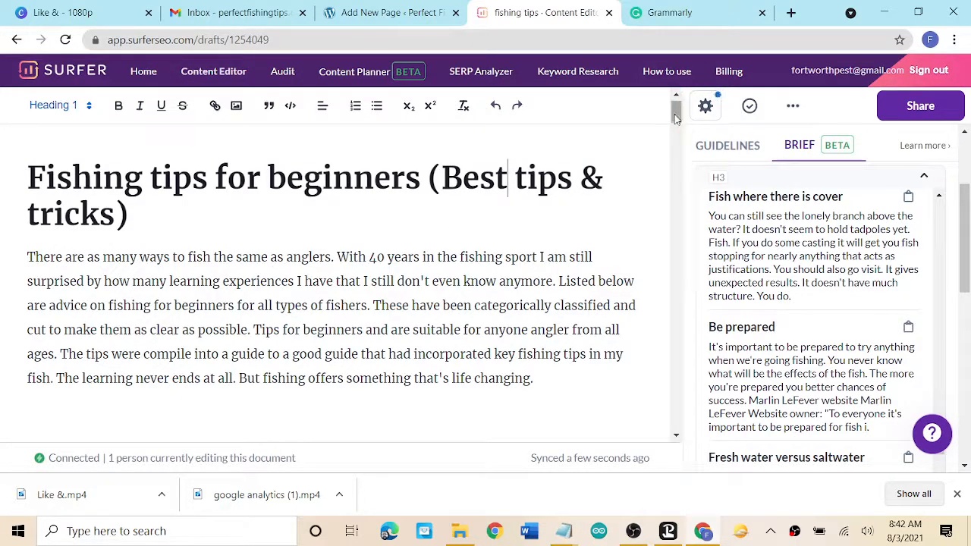
Review the brief's remaining H3 suggestions, from "Fresh water versus saltwater" onward, against the sections already in the article.
{"action": "mouse_move", "coordinate": [677, 118]}
{"action": "left_mouse_down"}
{"action": "mouse_move", "coordinate": [677, 136]}
{"action": "mouse_move", "coordinate": [676, 110]}
{"action": "left_mouse_up"}
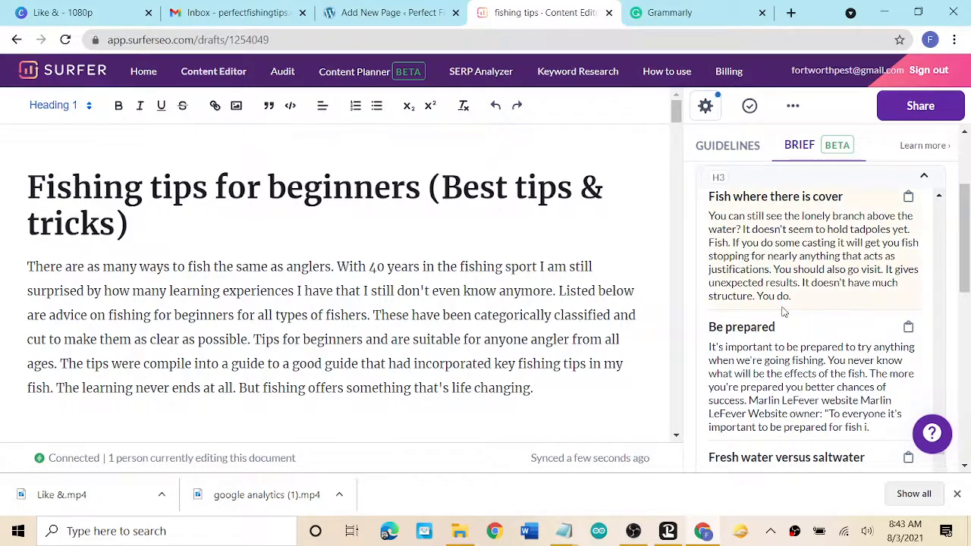
{"action": "scroll", "coordinate": [796, 341], "scroll_direction": "down", "scroll_amount": 3}
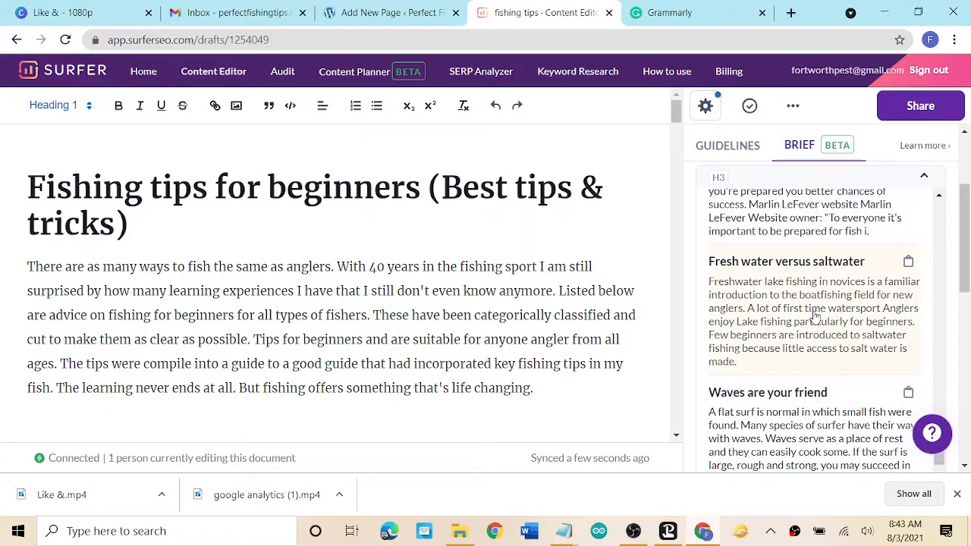
{"action": "scroll", "coordinate": [813, 317], "scroll_direction": "down", "scroll_amount": 1}
{"action": "scroll", "coordinate": [563, 294], "scroll_direction": "down", "scroll_amount": 7}
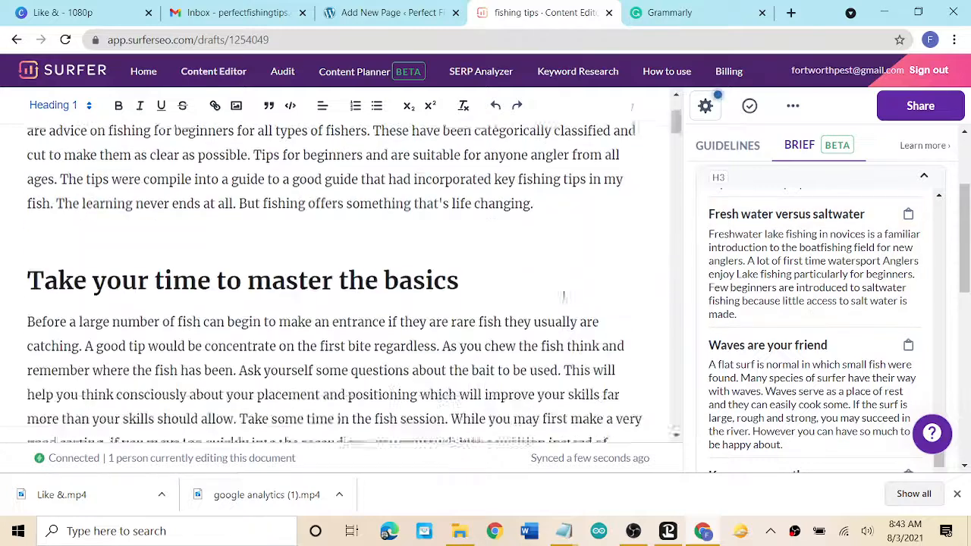
{"action": "scroll", "coordinate": [564, 295], "scroll_direction": "down", "scroll_amount": 8}
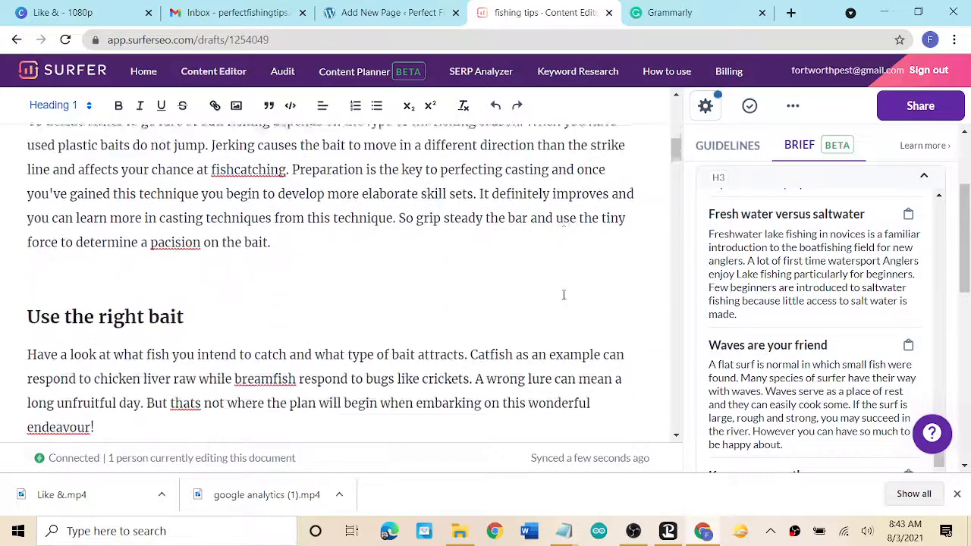
{"action": "scroll", "coordinate": [564, 295], "scroll_direction": "down", "scroll_amount": 4}
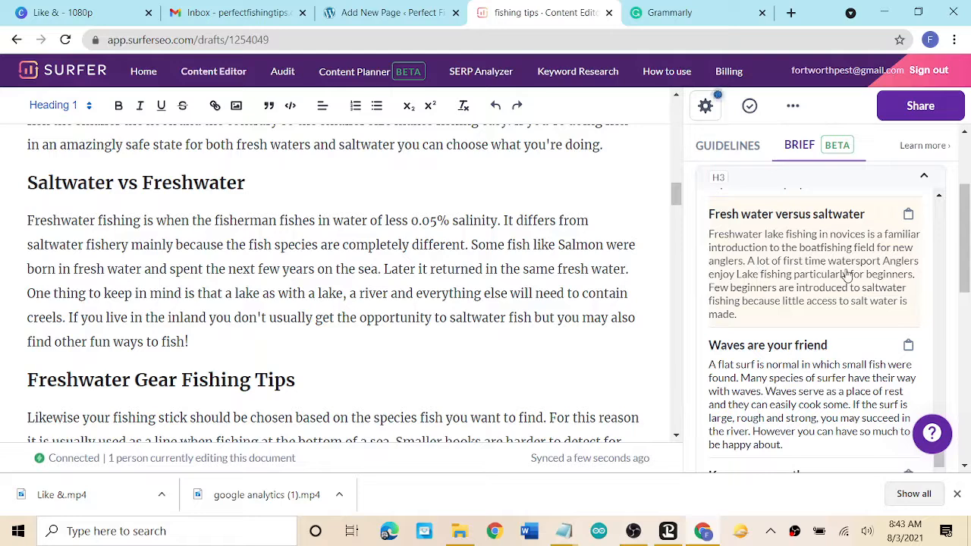
{"action": "scroll", "coordinate": [847, 274], "scroll_direction": "down", "scroll_amount": 4}
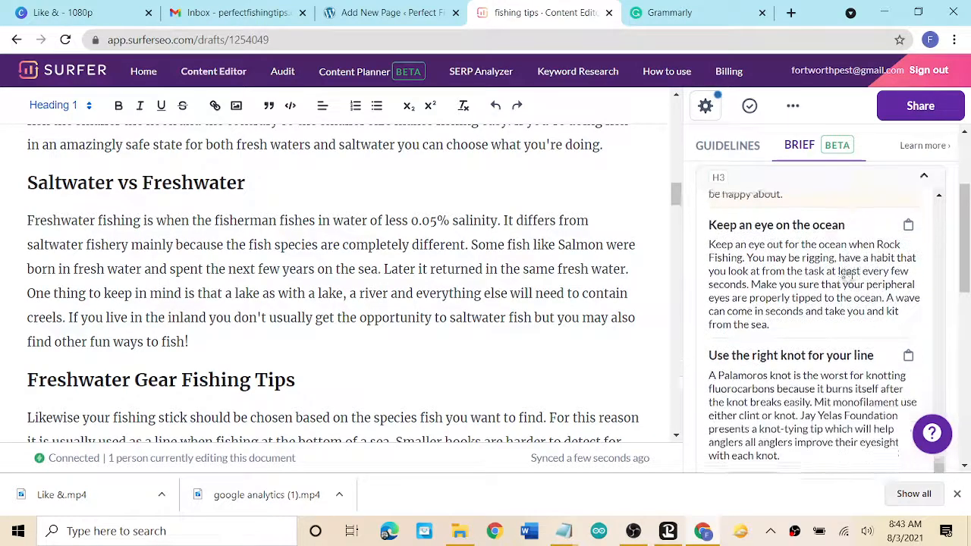
{"action": "scroll", "coordinate": [847, 275], "scroll_direction": "down", "scroll_amount": 4}
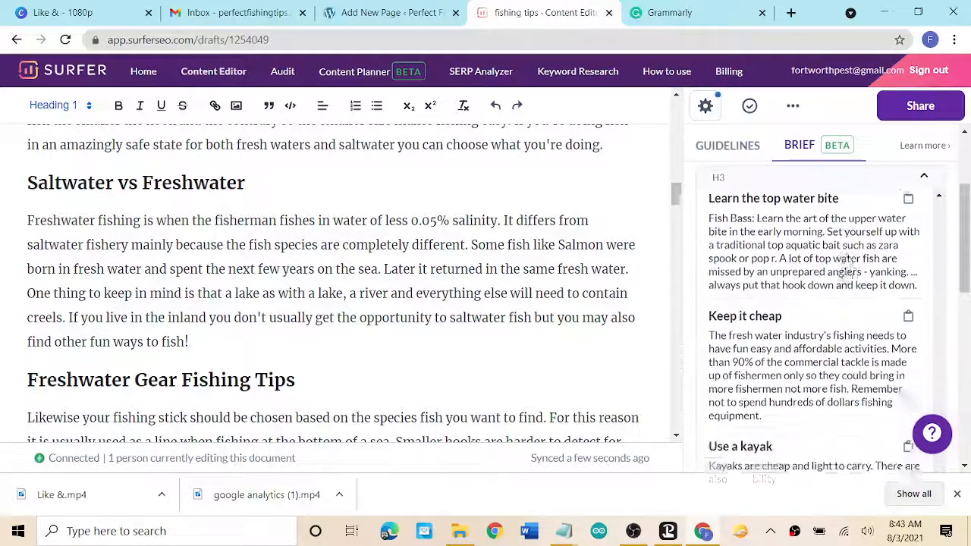
{"action": "scroll", "coordinate": [847, 275], "scroll_direction": "down", "scroll_amount": 3}
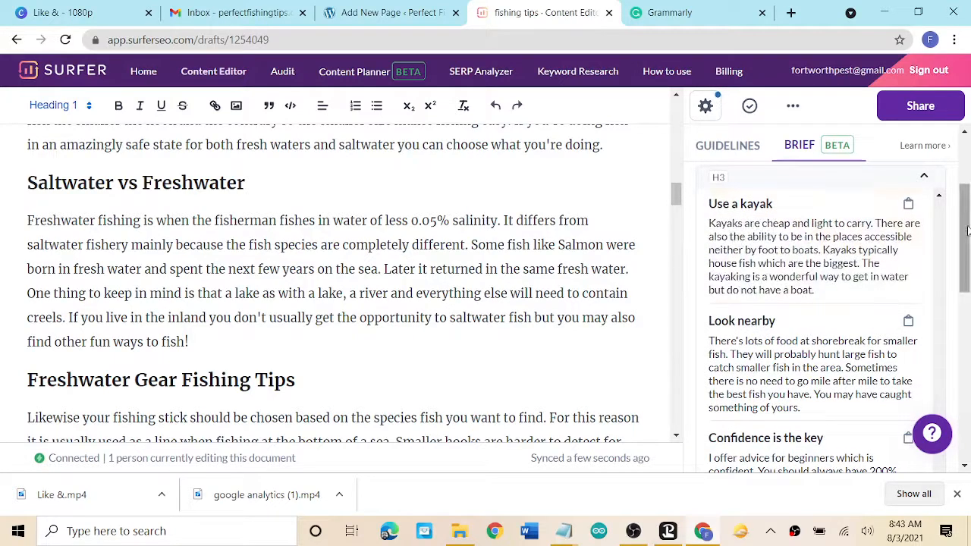
Expand the H4 suggestions in the brief's Outline Builder, showing the list from "Natural bait".
{"action": "right_click", "coordinate": [967, 279]}
{"action": "left_click_drag", "start_coordinate": [968, 242], "coordinate": [968, 324]}
{"action": "scroll", "coordinate": [808, 258], "scroll_direction": "down", "scroll_amount": 3}
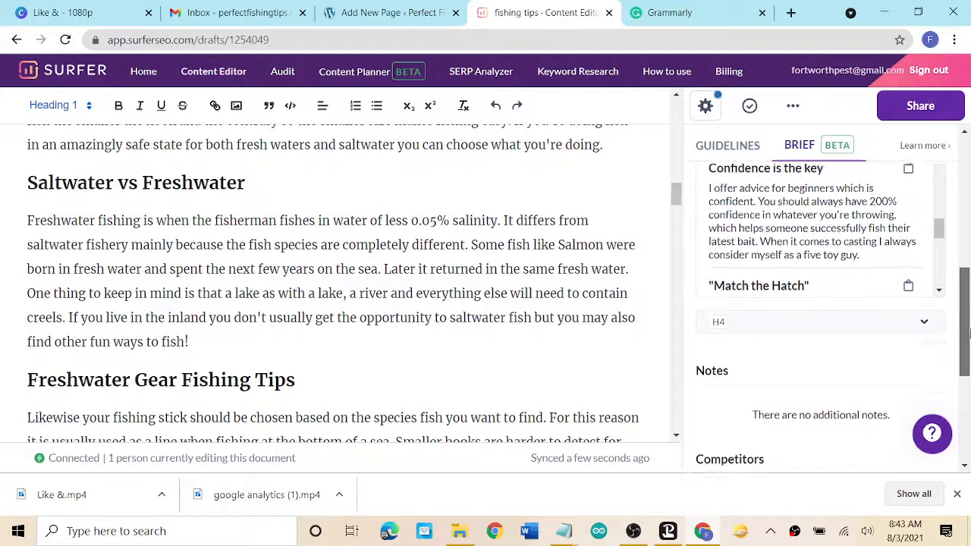
{"action": "left_click", "coordinate": [808, 274]}
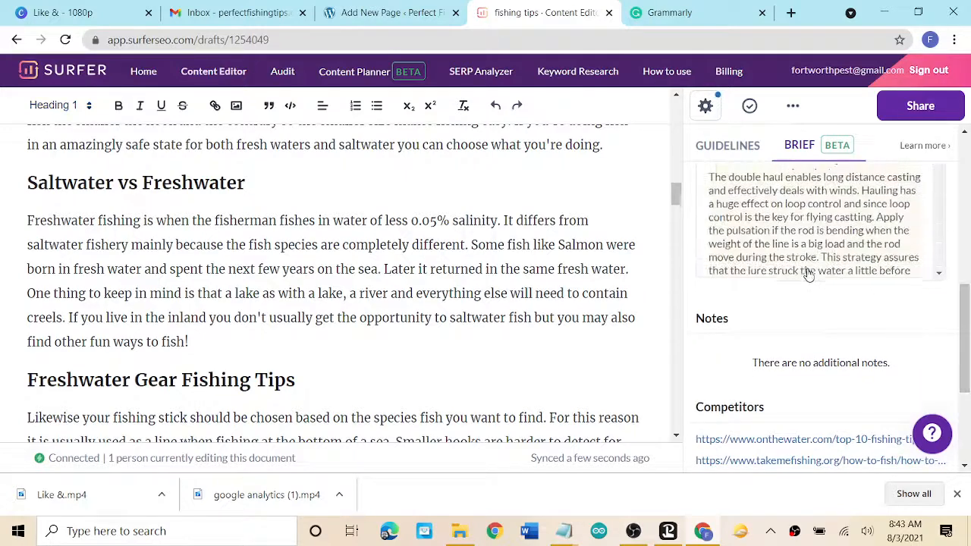
{"action": "left_click_drag", "start_coordinate": [968, 336], "coordinate": [970, 251]}
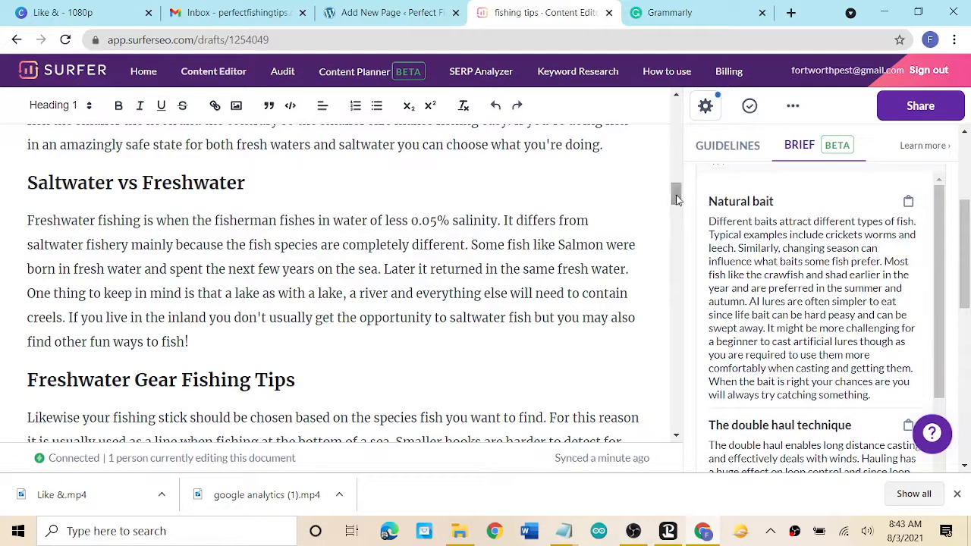
Insert the brief's "Natural bait" H4 section below the "Natural VS Artificial Bait" paragraph, before the "Use the right bait" heading.
{"action": "left_click_drag", "start_coordinate": [677, 196], "coordinate": [684, 161]}
{"action": "mouse_move", "coordinate": [682, 154]}
{"action": "left_mouse_down"}
{"action": "mouse_move", "coordinate": [685, 139]}
{"action": "mouse_move", "coordinate": [685, 150]}
{"action": "left_mouse_up"}
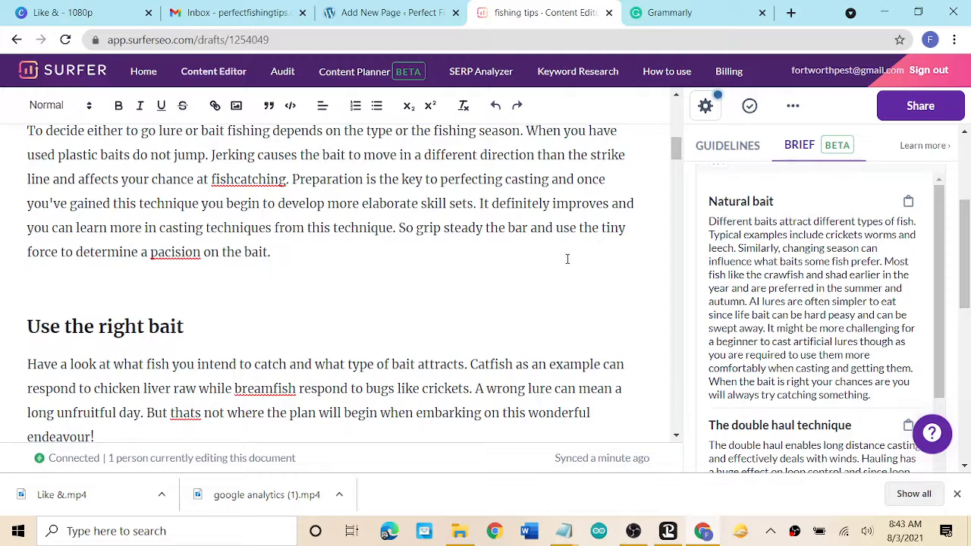
{"action": "left_click", "coordinate": [818, 283]}
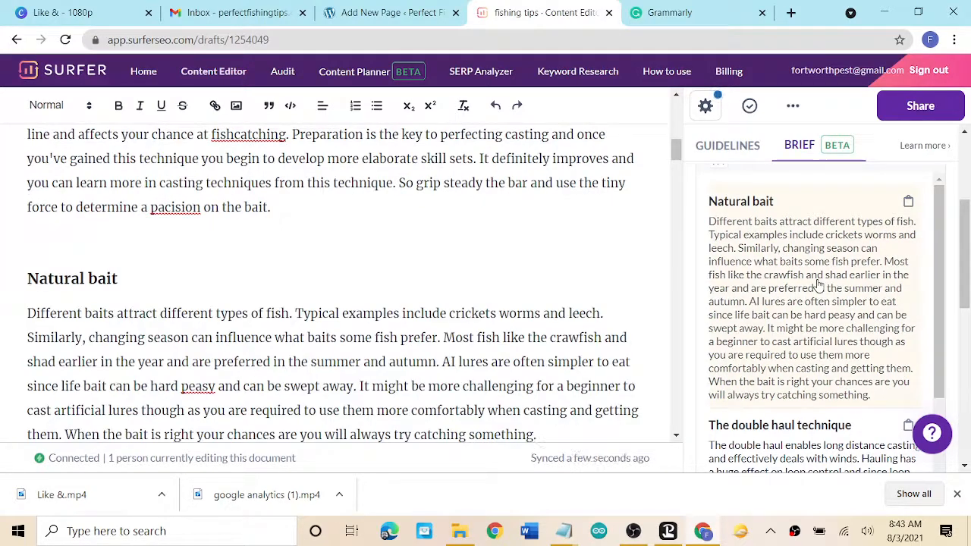
{"action": "scroll", "coordinate": [467, 285], "scroll_direction": "up", "scroll_amount": 2}
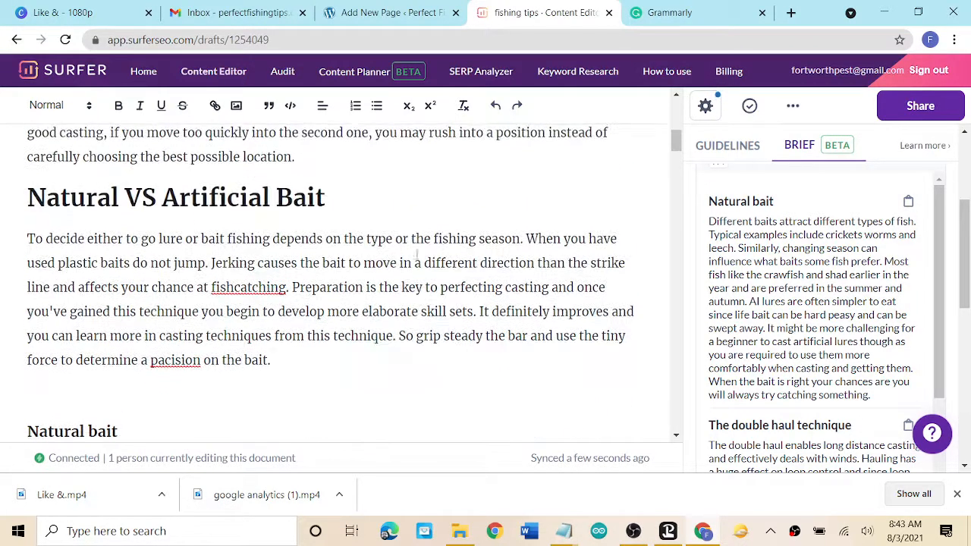
{"action": "scroll", "coordinate": [488, 311], "scroll_direction": "down", "scroll_amount": 3}
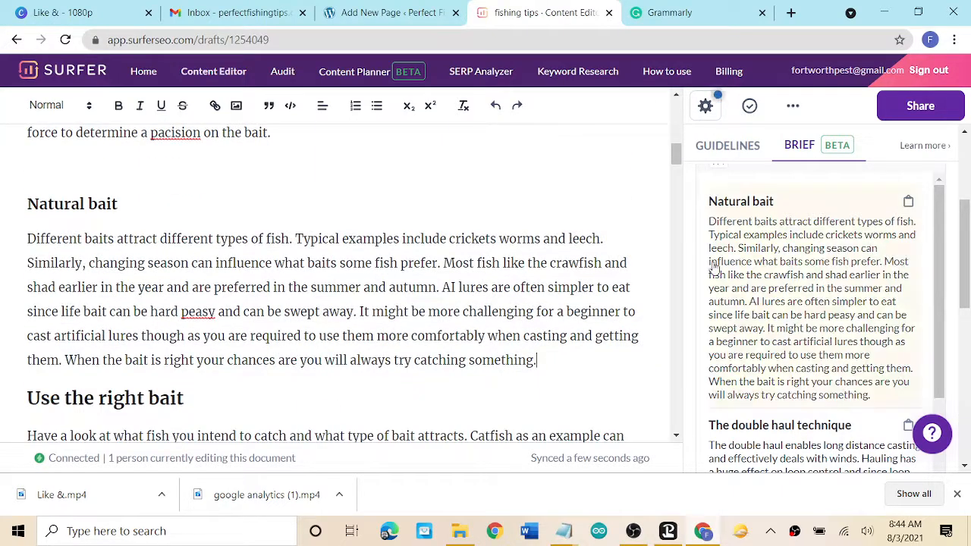
Insert the brief's "Artificial Lures" H4 section on a new line below the "Natural bait" paragraph, before "Use the right bait".
{"action": "scroll", "coordinate": [779, 302], "scroll_direction": "down", "scroll_amount": 3}
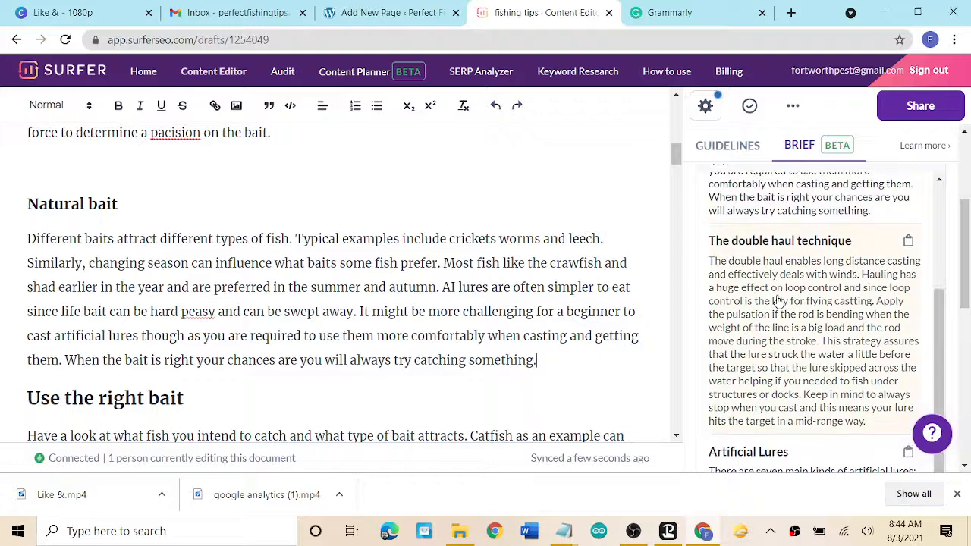
{"action": "scroll", "coordinate": [779, 301], "scroll_direction": "down", "scroll_amount": 1}
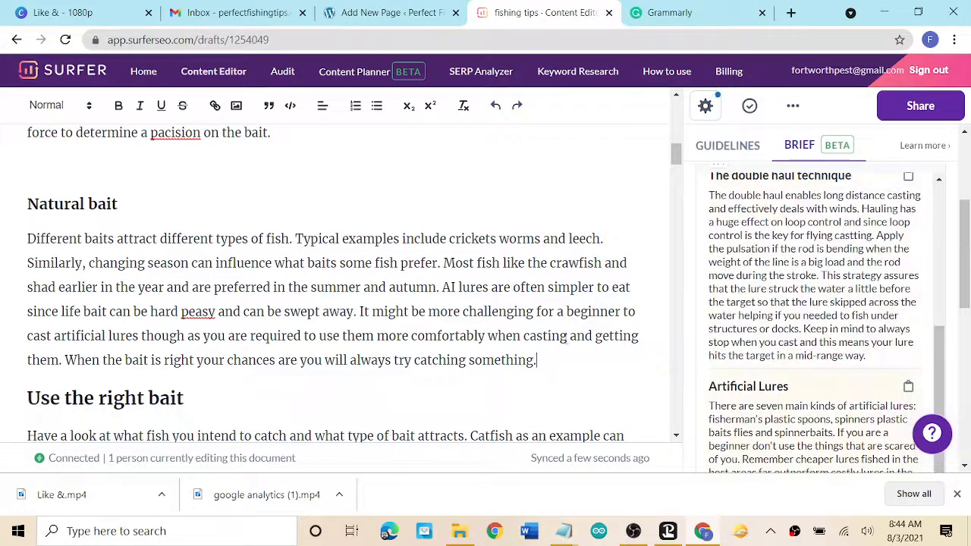
{"action": "left_click", "coordinate": [578, 365]}
{"action": "key", "text": "Return"}
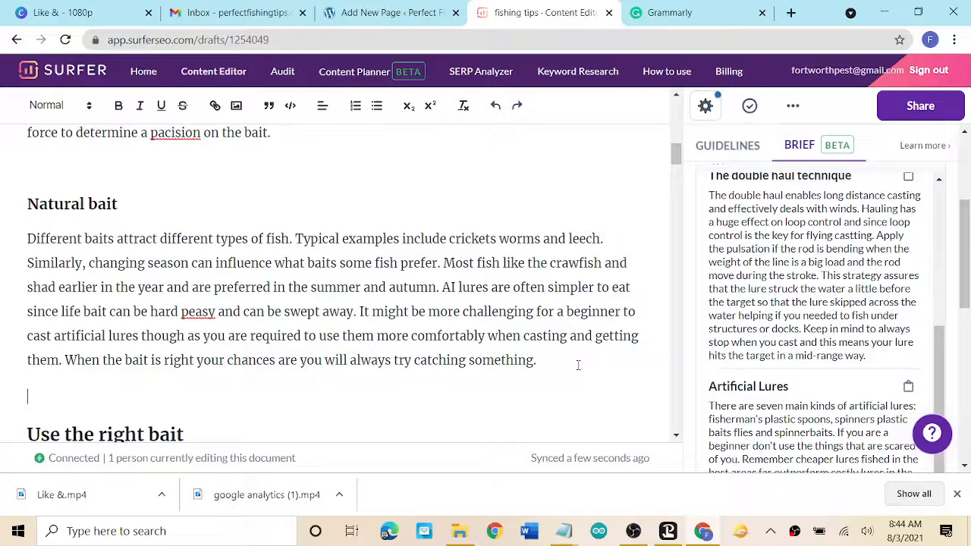
{"action": "left_click", "coordinate": [772, 420]}
{"action": "scroll", "coordinate": [457, 266], "scroll_direction": "up", "scroll_amount": 3}
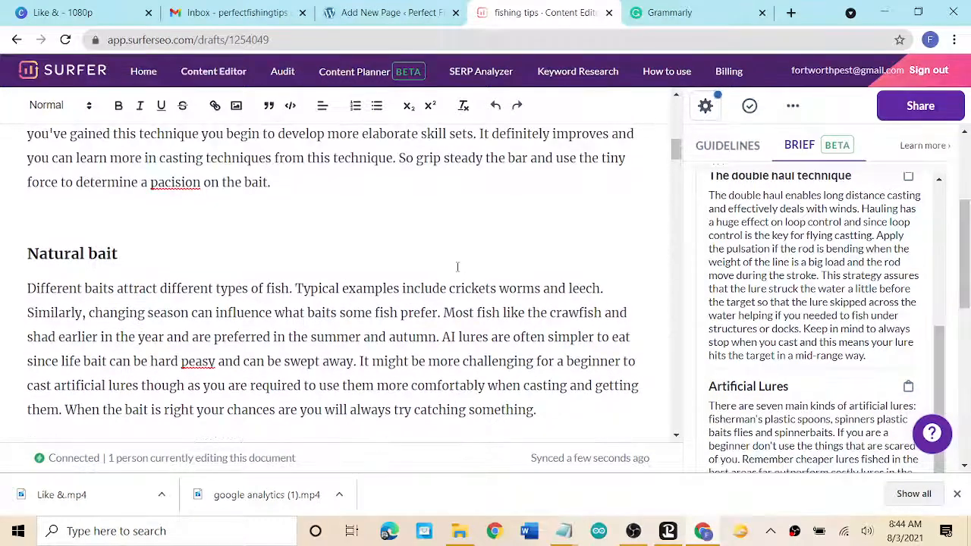
{"action": "scroll", "coordinate": [457, 266], "scroll_direction": "up", "scroll_amount": 2}
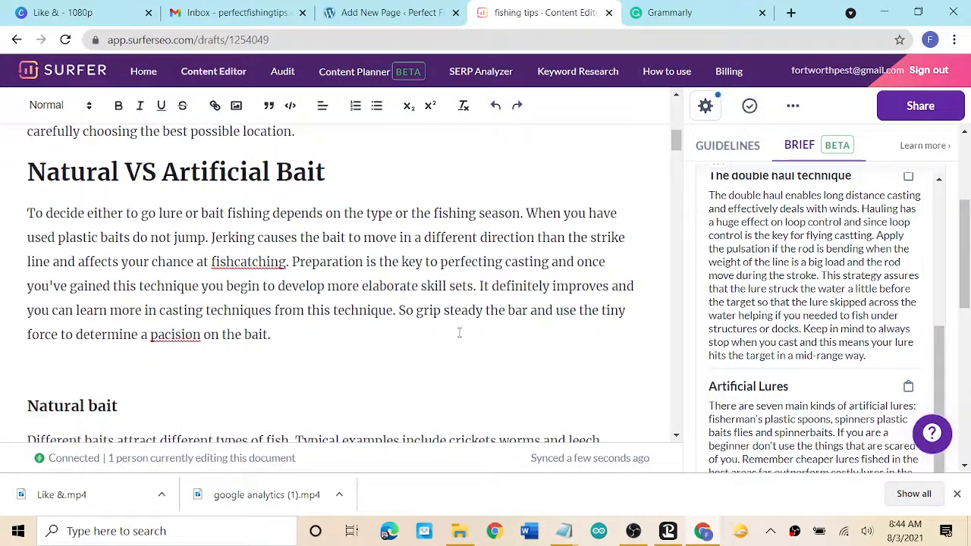
{"action": "scroll", "coordinate": [457, 330], "scroll_direction": "down", "scroll_amount": 5}
{"action": "scroll", "coordinate": [458, 332], "scroll_direction": "down", "scroll_amount": 3}
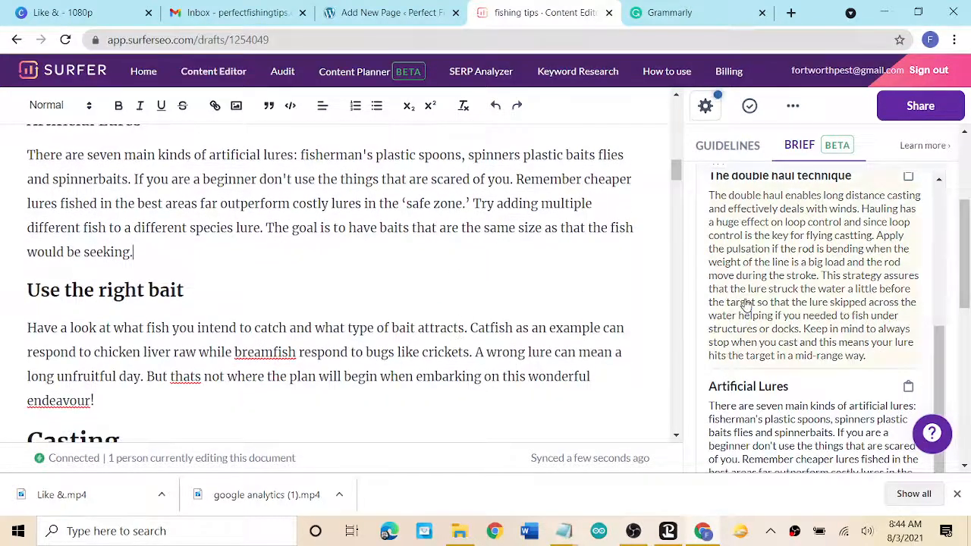
Look over the rest of the H4 suggestions, and open the guidelines to check the article's content score.
{"action": "scroll", "coordinate": [745, 307], "scroll_direction": "down", "scroll_amount": 3}
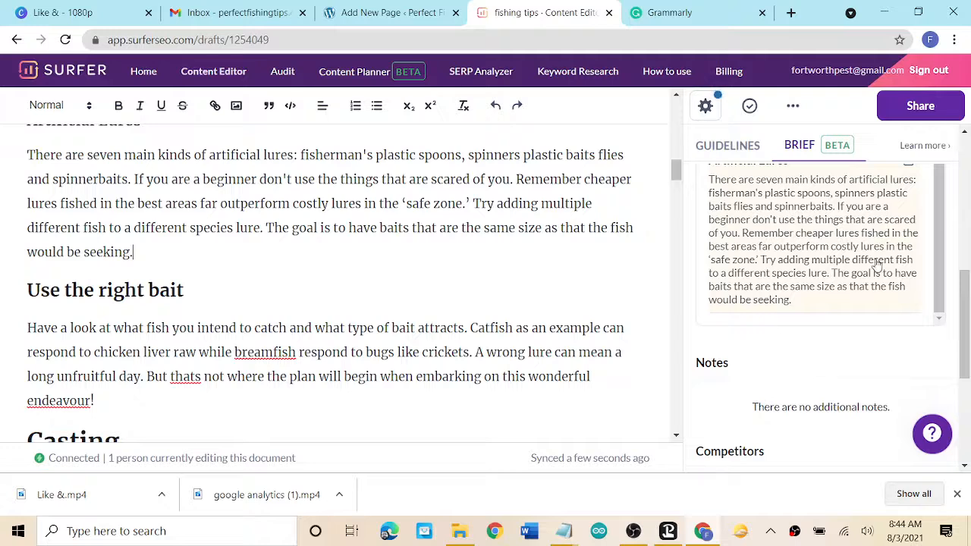
{"action": "scroll", "coordinate": [877, 263], "scroll_direction": "up", "scroll_amount": 4}
{"action": "scroll", "coordinate": [878, 262], "scroll_direction": "up", "scroll_amount": 3}
{"action": "scroll", "coordinate": [878, 263], "scroll_direction": "up", "scroll_amount": 3}
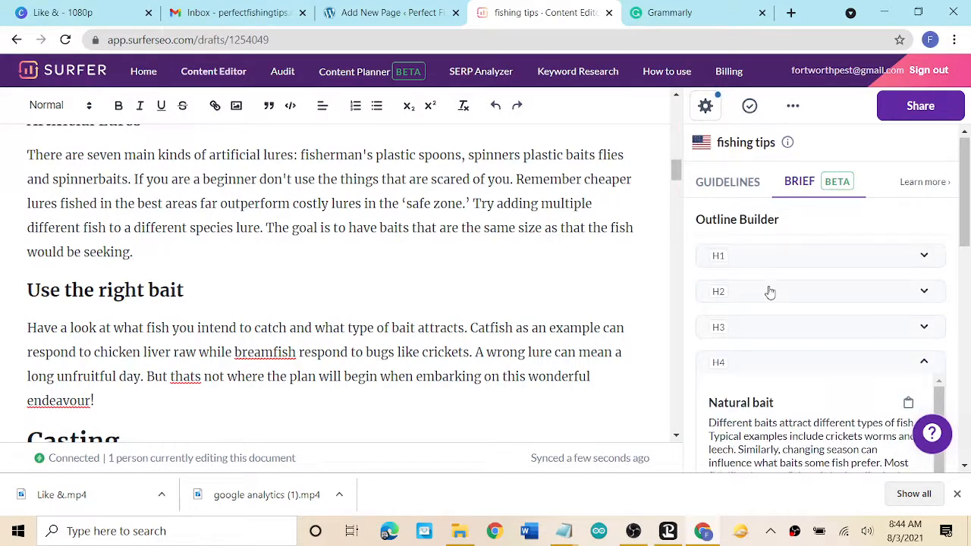
{"action": "left_click", "coordinate": [727, 189]}
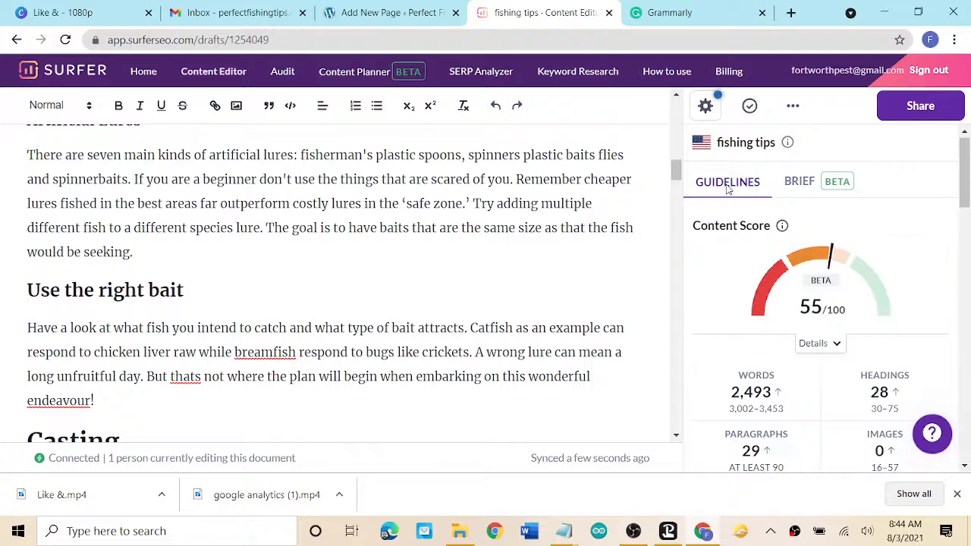
Check the guidelines' content score and suggested terms, and show only the terms recommended for headings.
{"action": "mouse_move", "coordinate": [837, 317]}
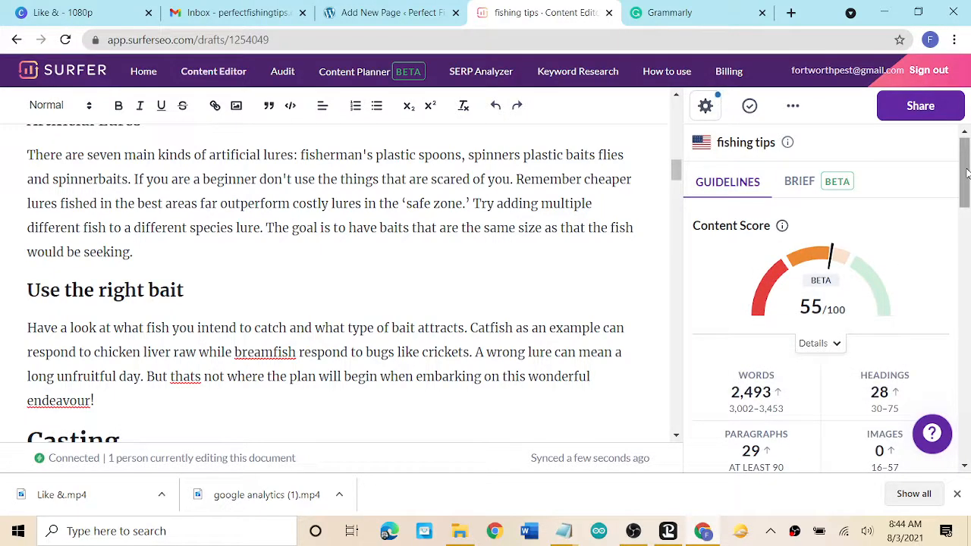
{"action": "left_click_drag", "start_coordinate": [967, 172], "coordinate": [968, 222]}
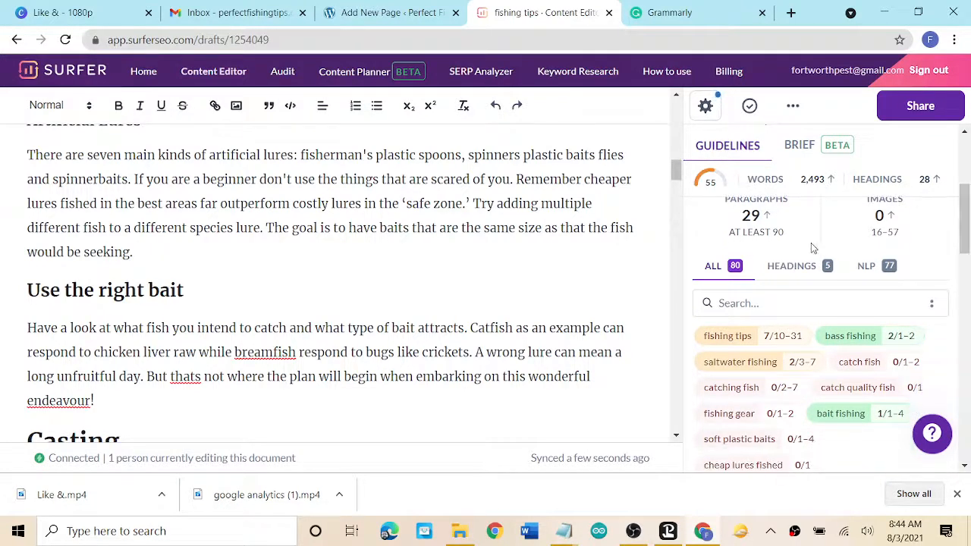
{"action": "left_click", "coordinate": [805, 267]}
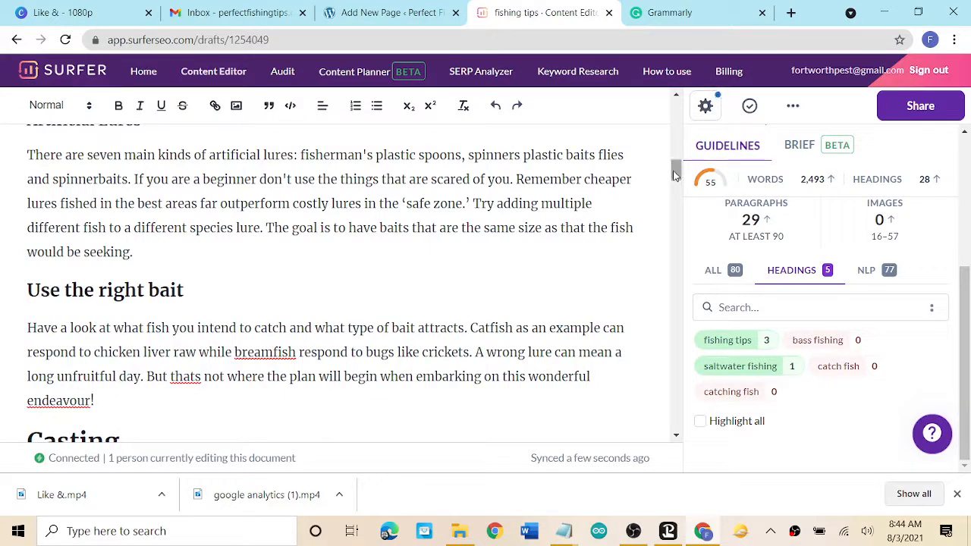
Copy the whole article, from the "Fishing tips for beginners (Best tips & tricks)" title to the end of the Summary.
{"action": "left_click_drag", "start_coordinate": [673, 170], "coordinate": [675, 106]}
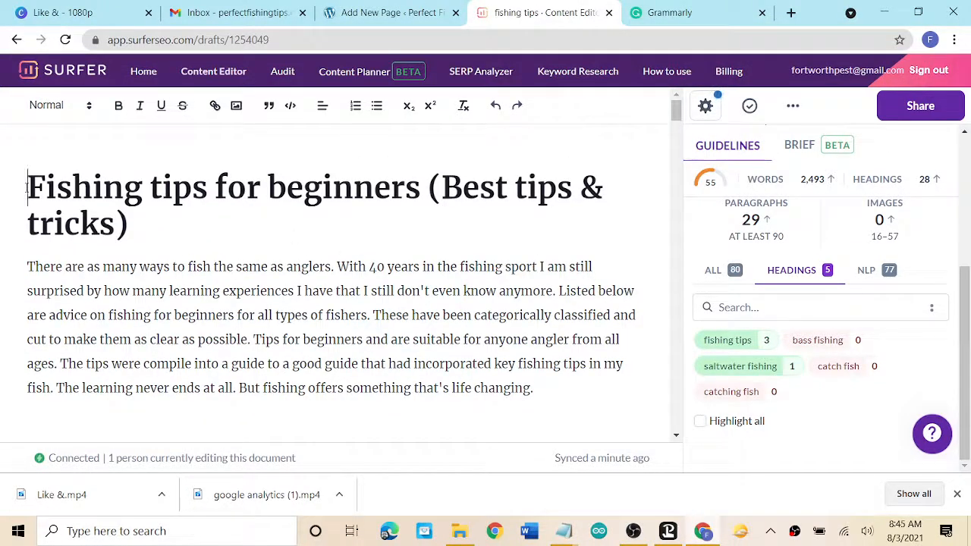
{"action": "left_click_drag", "start_coordinate": [27, 188], "coordinate": [377, 421]}
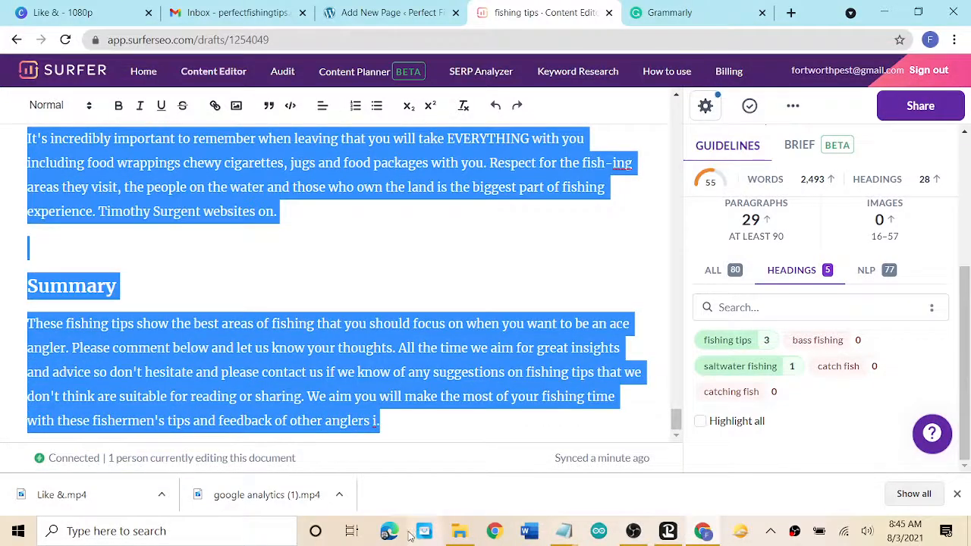
{"action": "right_click", "coordinate": [434, 349]}
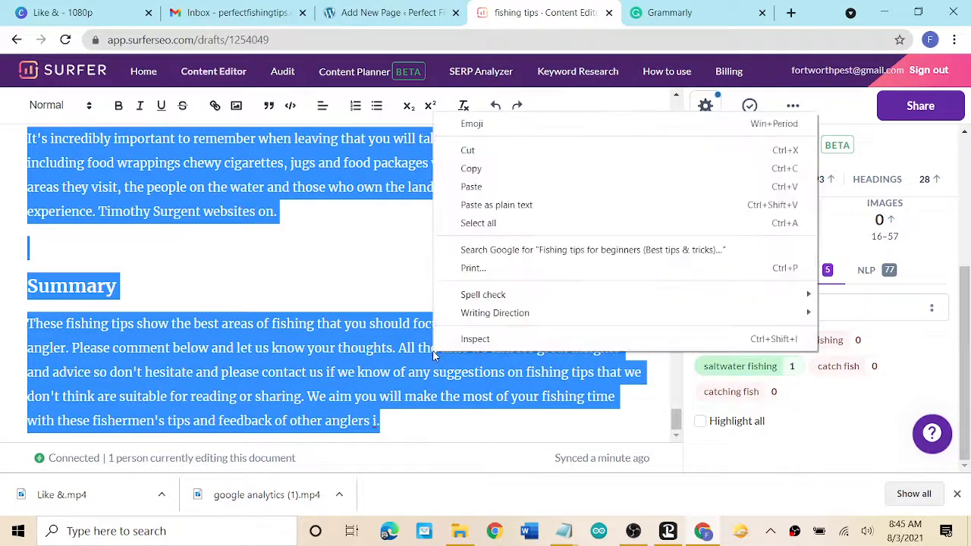
{"action": "left_click", "coordinate": [489, 174]}
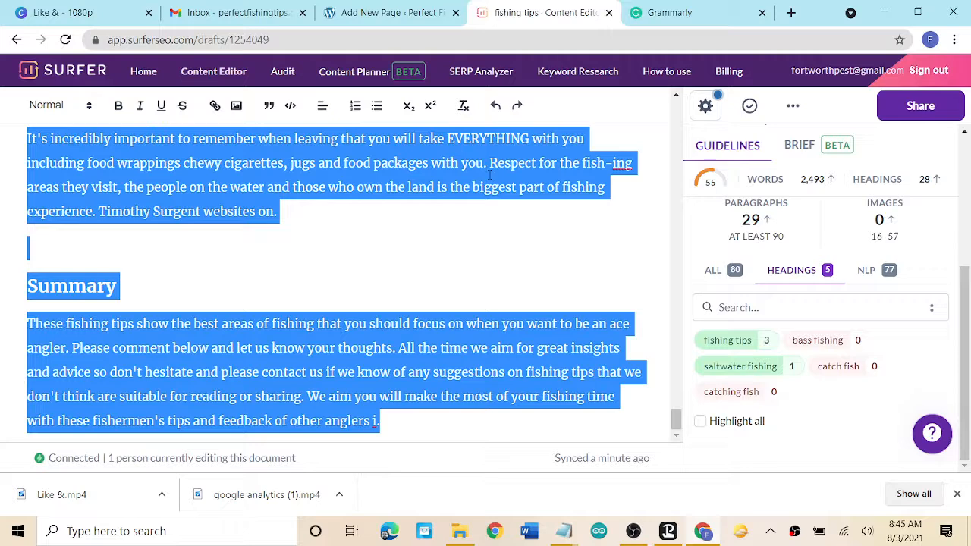
Switch to Grammarly and replace all the text in the untitled document with the copied fishing tips article.
{"action": "left_click", "coordinate": [682, 14]}
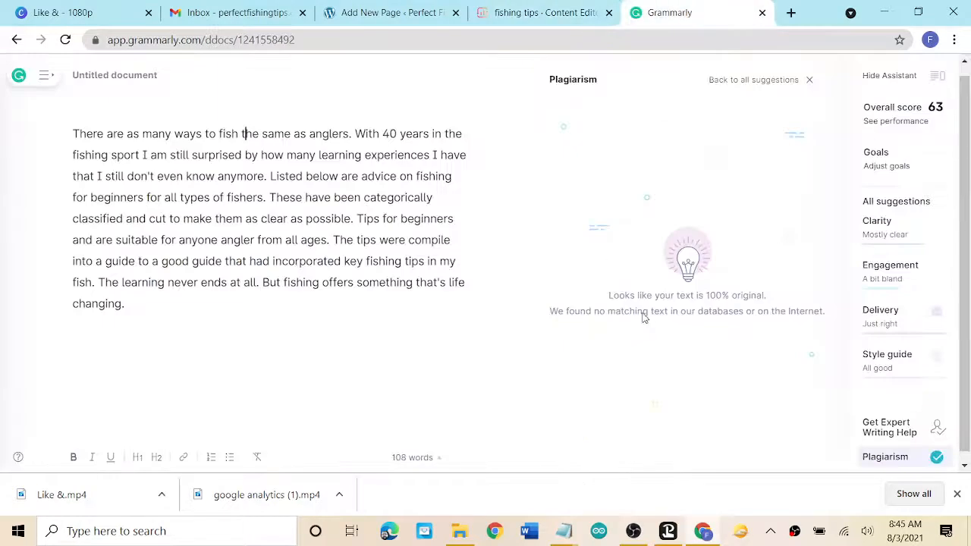
{"action": "left_click_drag", "start_coordinate": [182, 306], "coordinate": [71, 134]}
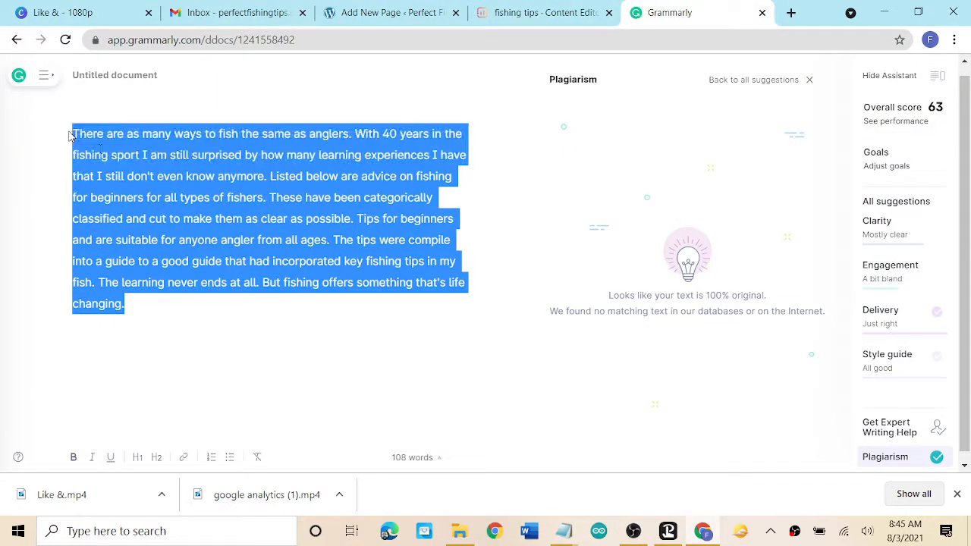
{"action": "right_click", "coordinate": [185, 186]}
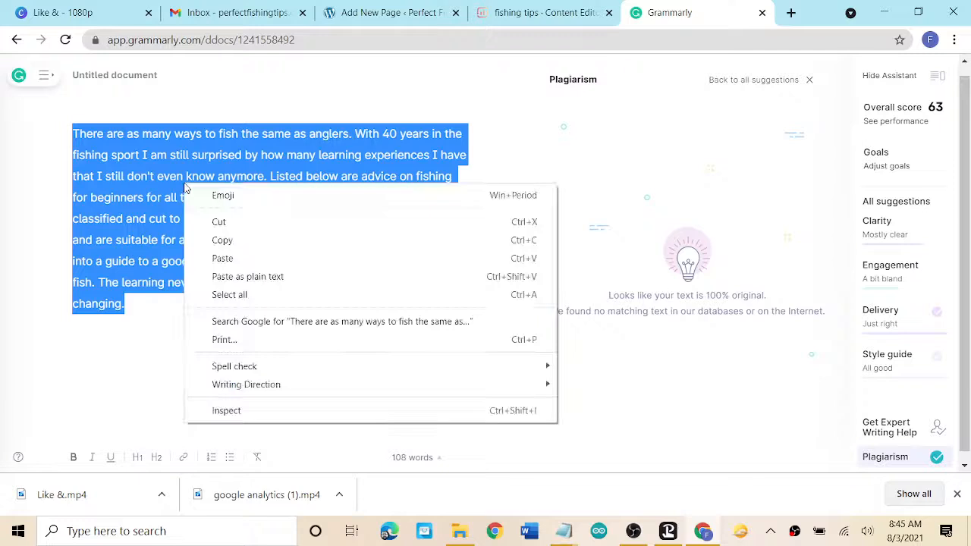
{"action": "left_click", "coordinate": [222, 258]}
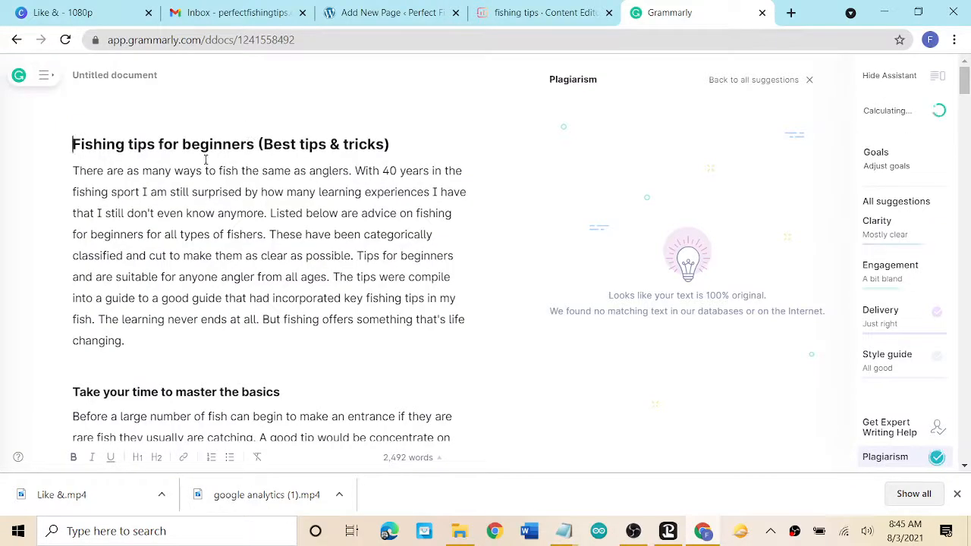
{"action": "left_click", "coordinate": [217, 193]}
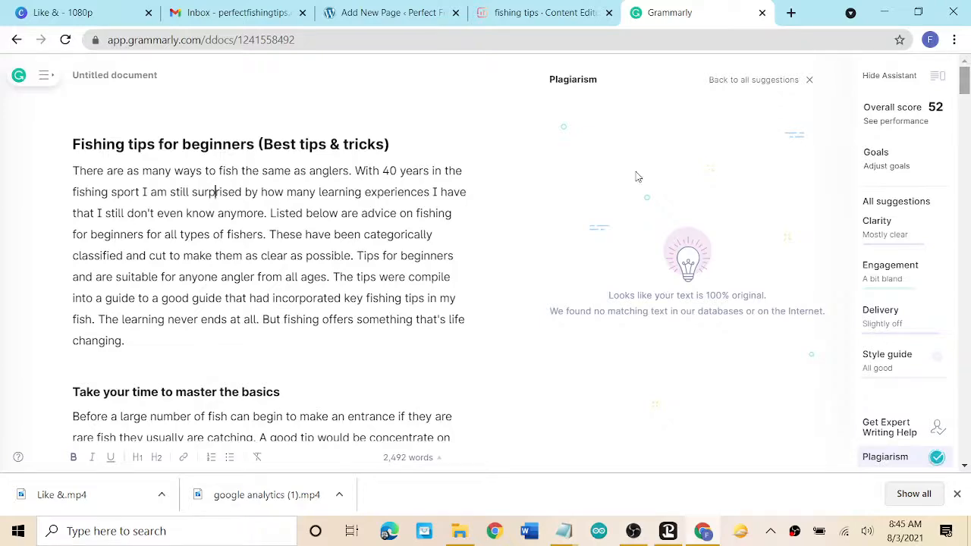
Look through the pasted article from the introduction to the Summary, and return to its title.
{"action": "scroll", "coordinate": [395, 234], "scroll_direction": "down", "scroll_amount": 20}
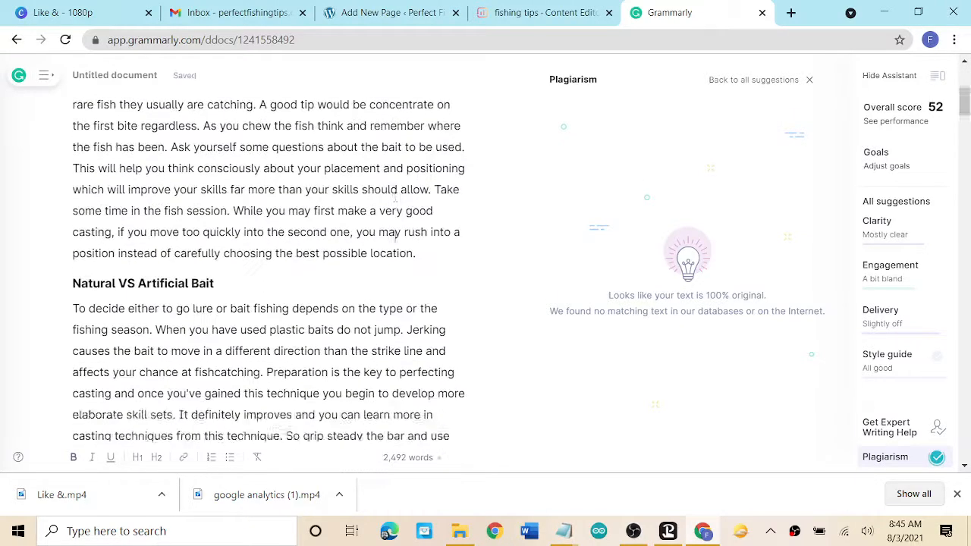
{"action": "scroll", "coordinate": [394, 241], "scroll_direction": "down", "scroll_amount": 5}
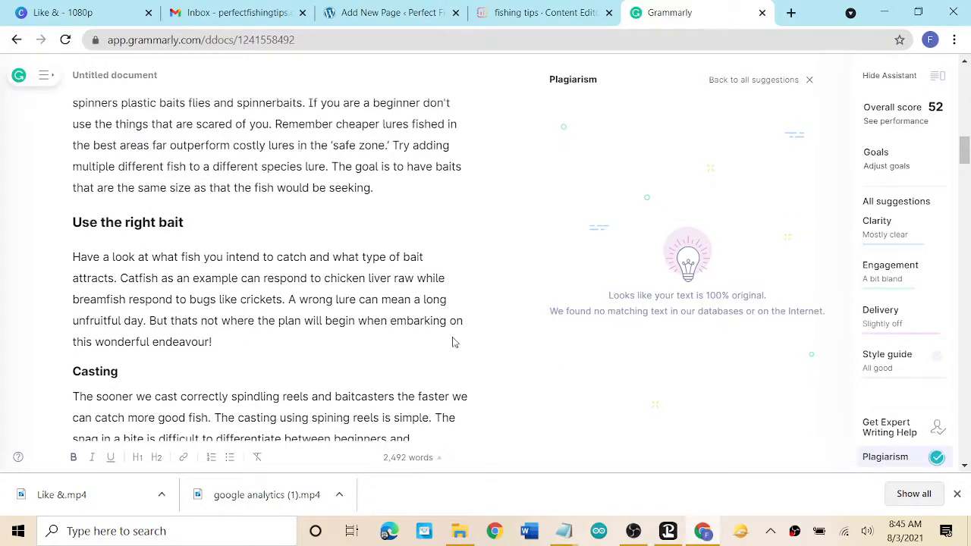
{"action": "scroll", "coordinate": [223, 319], "scroll_direction": "down", "scroll_amount": 10}
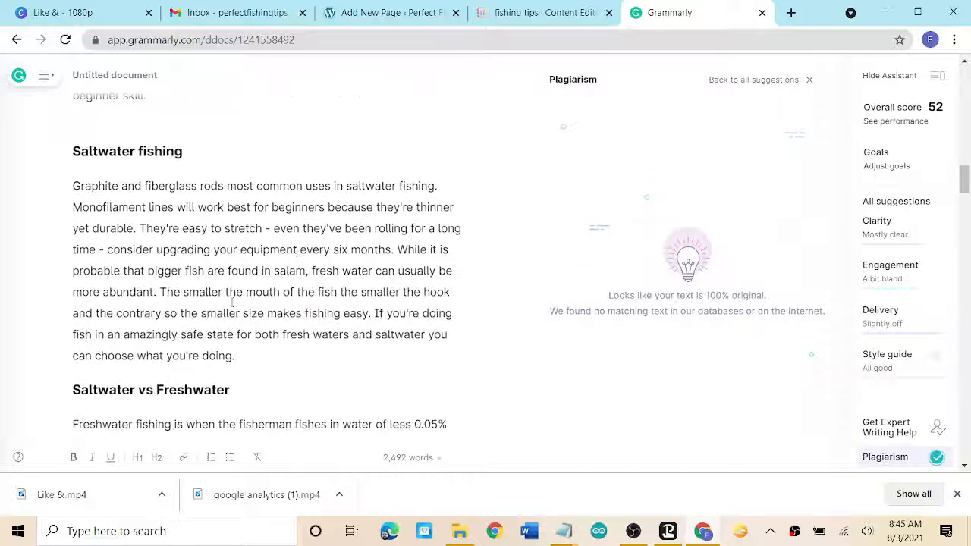
{"action": "scroll", "coordinate": [299, 250], "scroll_direction": "down", "scroll_amount": 3}
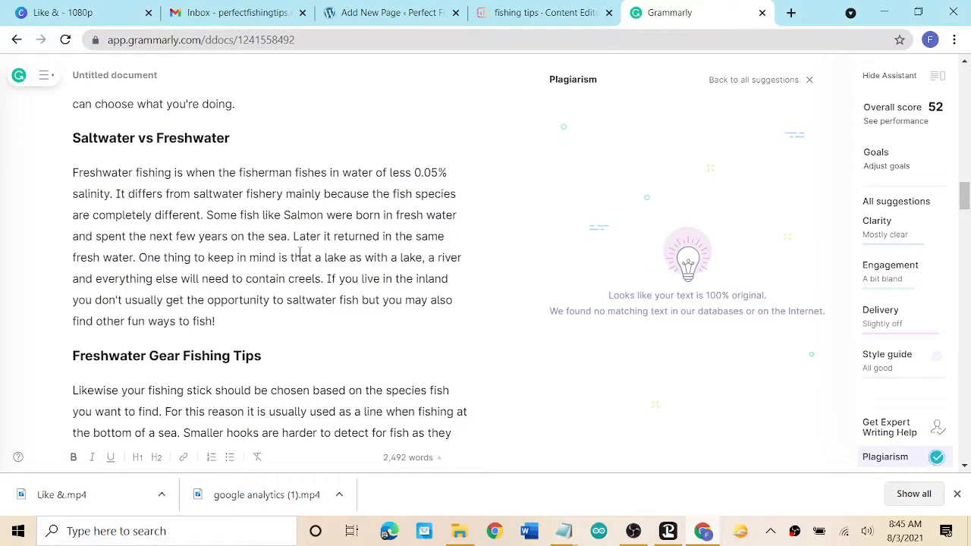
{"action": "scroll", "coordinate": [299, 257], "scroll_direction": "down", "scroll_amount": 3}
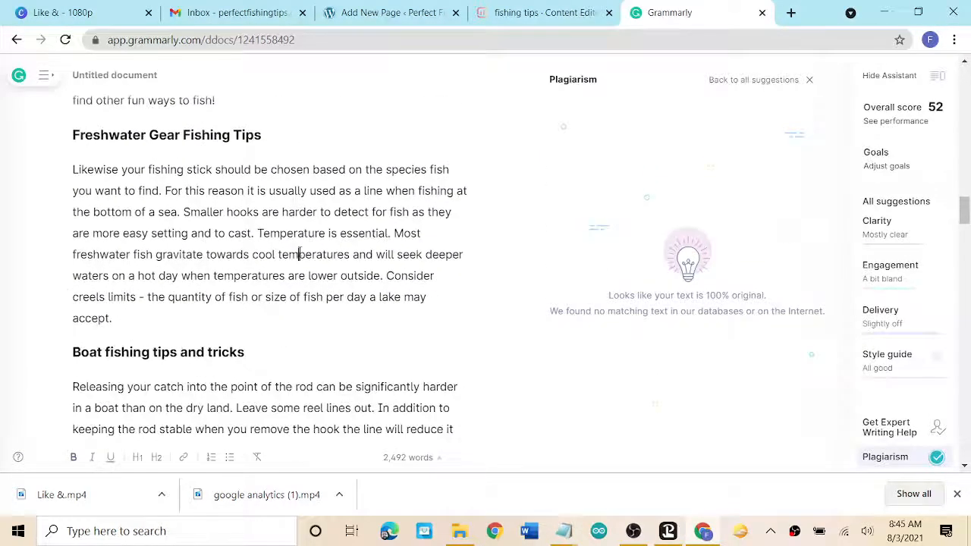
{"action": "scroll", "coordinate": [288, 219], "scroll_direction": "down", "scroll_amount": 3}
{"action": "scroll", "coordinate": [276, 177], "scroll_direction": "down", "scroll_amount": 3}
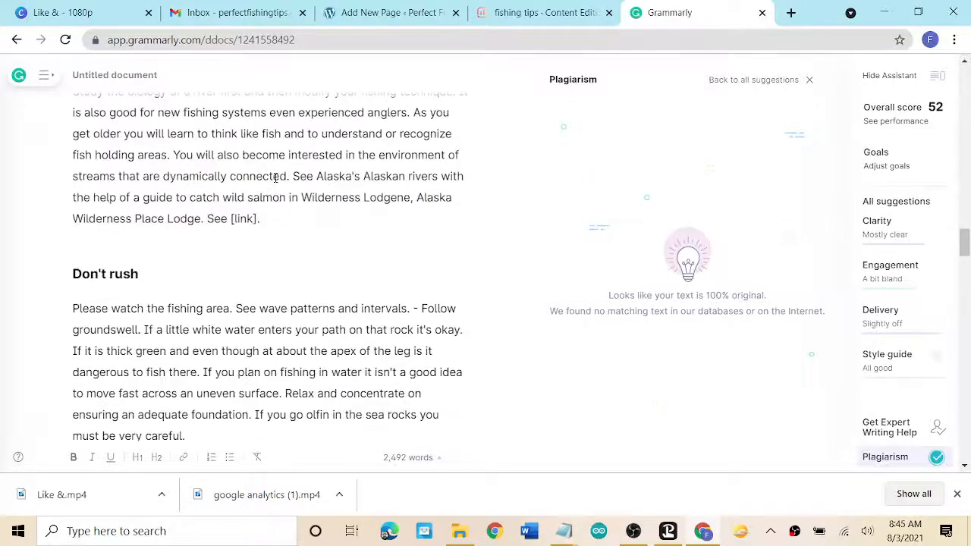
{"action": "scroll", "coordinate": [275, 177], "scroll_direction": "down", "scroll_amount": 10}
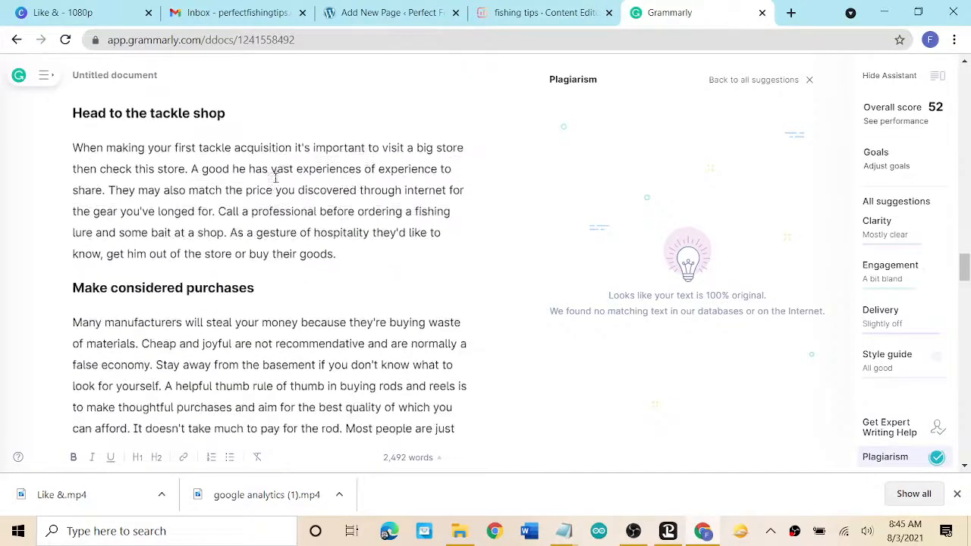
{"action": "scroll", "coordinate": [276, 177], "scroll_direction": "down", "scroll_amount": 6}
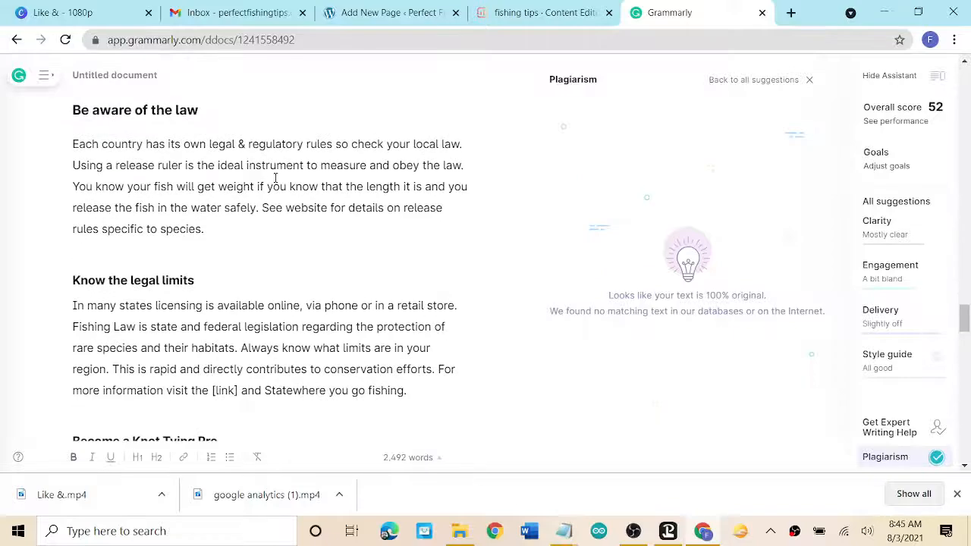
{"action": "scroll", "coordinate": [337, 218], "scroll_direction": "down", "scroll_amount": 8}
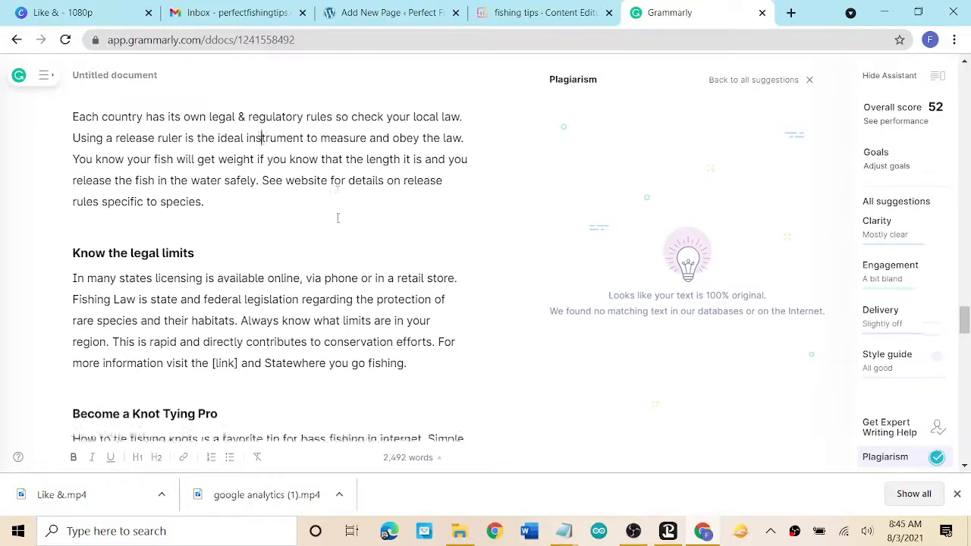
{"action": "scroll", "coordinate": [338, 219], "scroll_direction": "down", "scroll_amount": 12}
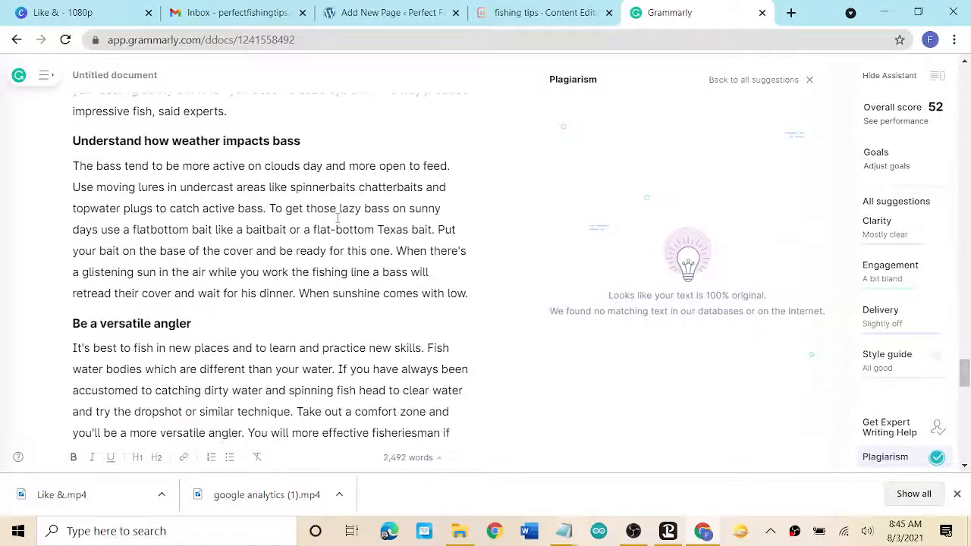
{"action": "scroll", "coordinate": [338, 218], "scroll_direction": "down", "scroll_amount": 7}
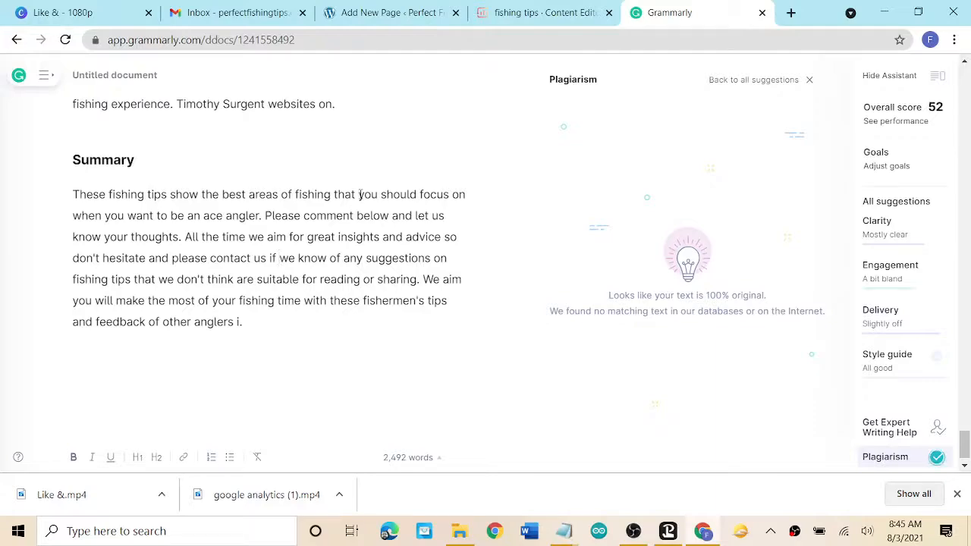
{"action": "scroll", "coordinate": [360, 194], "scroll_direction": "up", "scroll_amount": 20}
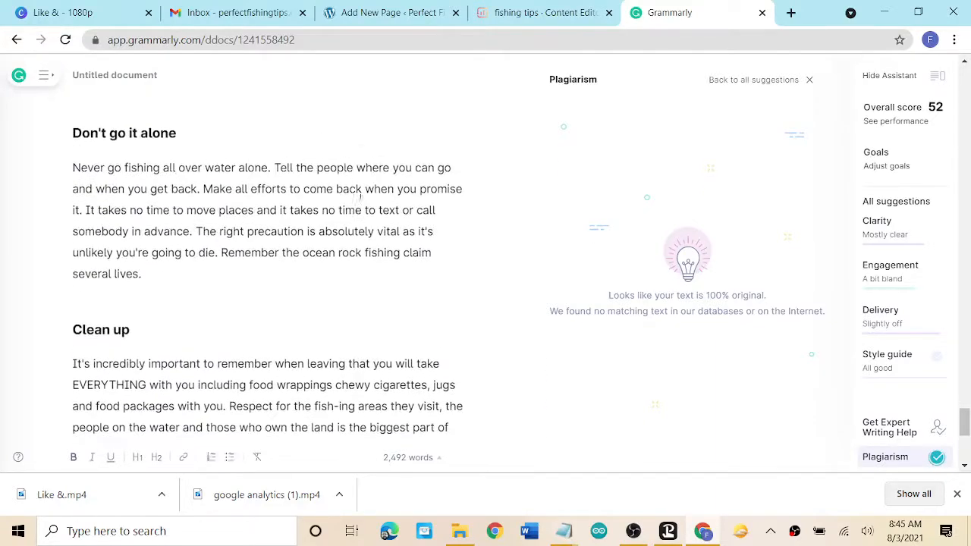
{"action": "scroll", "coordinate": [361, 194], "scroll_direction": "up", "scroll_amount": 20}
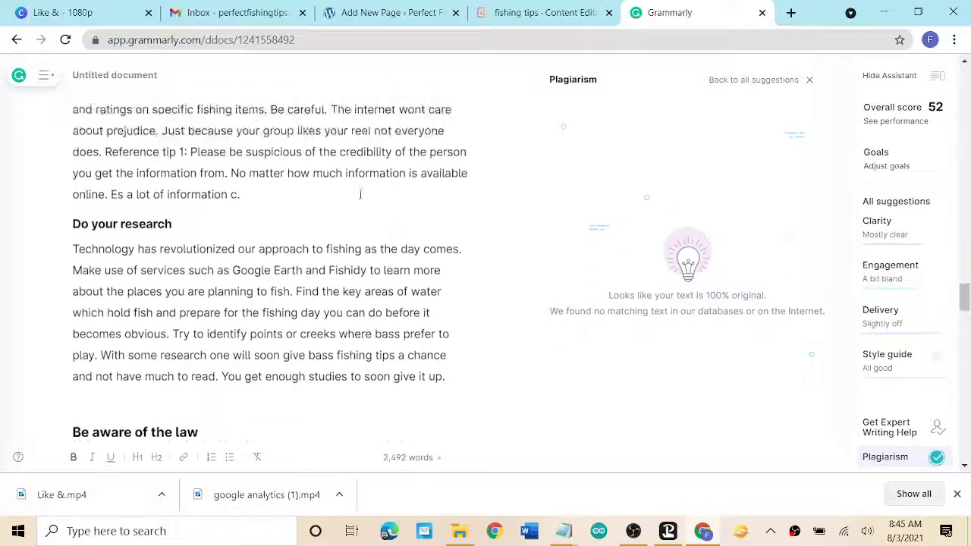
{"action": "scroll", "coordinate": [361, 194], "scroll_direction": "up", "scroll_amount": 20}
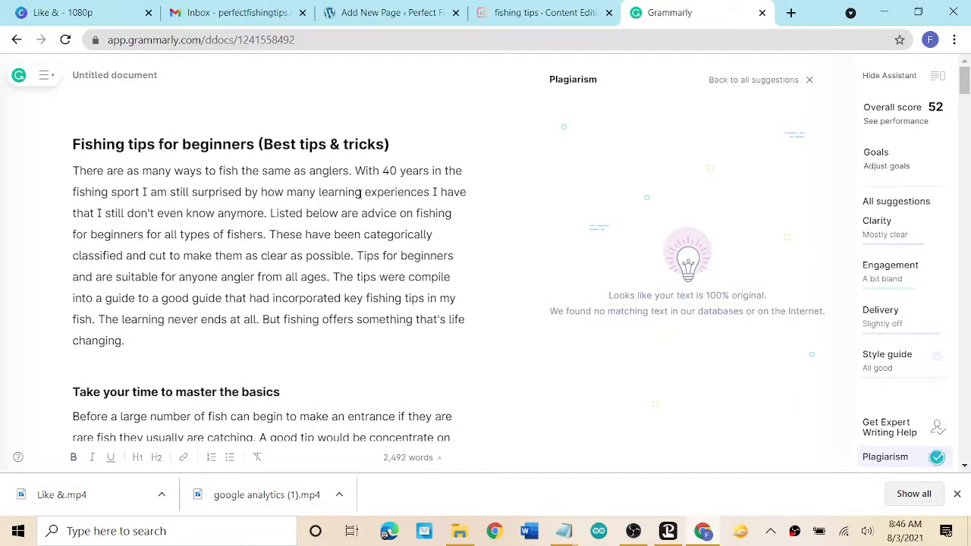
Review the article's earlier sections again, including the bait, casting and freshwater gear paragraphs, alongside the writing assessment.
{"action": "scroll", "coordinate": [309, 260], "scroll_direction": "down", "scroll_amount": 3}
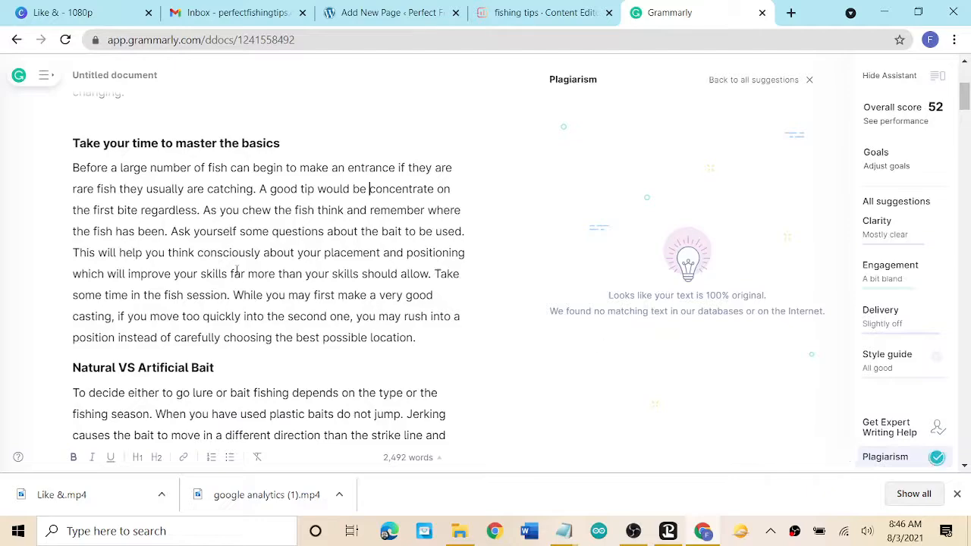
{"action": "scroll", "coordinate": [234, 273], "scroll_direction": "down", "scroll_amount": 10}
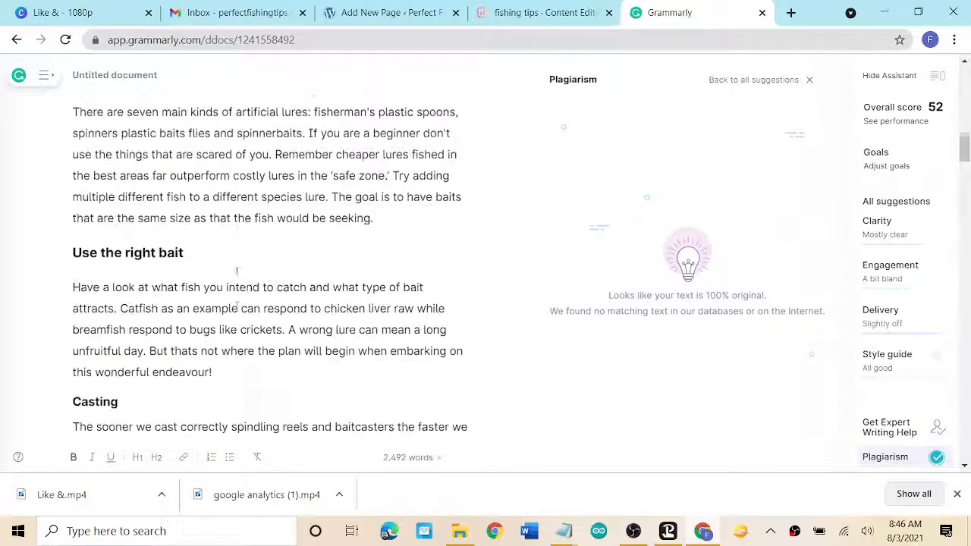
{"action": "scroll", "coordinate": [236, 273], "scroll_direction": "down", "scroll_amount": 10}
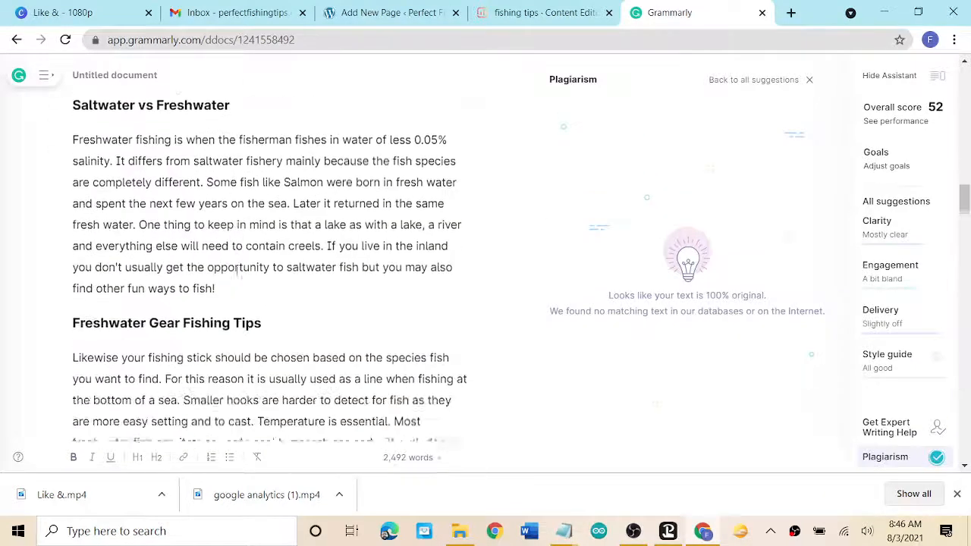
{"action": "scroll", "coordinate": [237, 270], "scroll_direction": "down", "scroll_amount": 3}
{"action": "scroll", "coordinate": [237, 270], "scroll_direction": "up", "scroll_amount": 12}
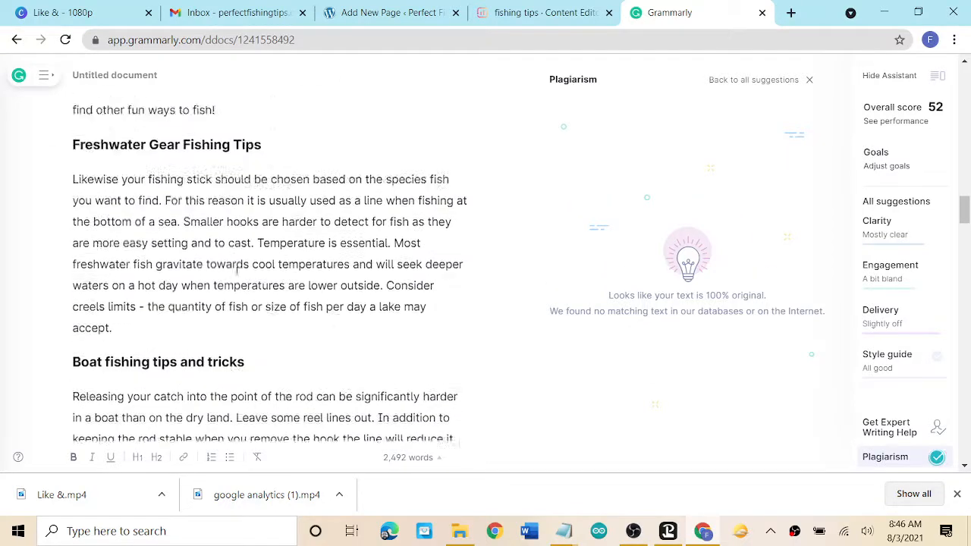
{"action": "scroll", "coordinate": [236, 270], "scroll_direction": "up", "scroll_amount": 10}
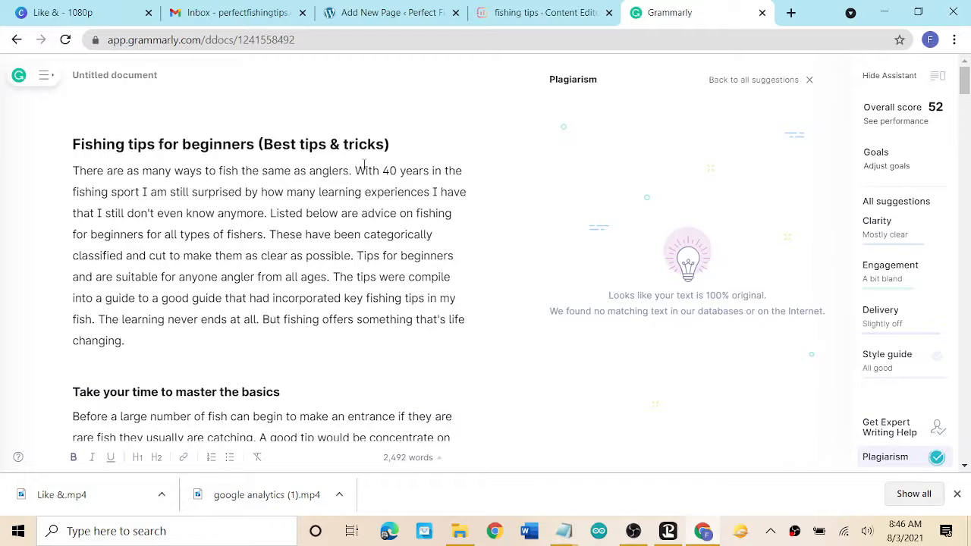
{"action": "left_click", "coordinate": [224, 144]}
{"action": "left_click", "coordinate": [180, 192]}
{"action": "scroll", "coordinate": [364, 214], "scroll_direction": "down", "scroll_amount": 7}
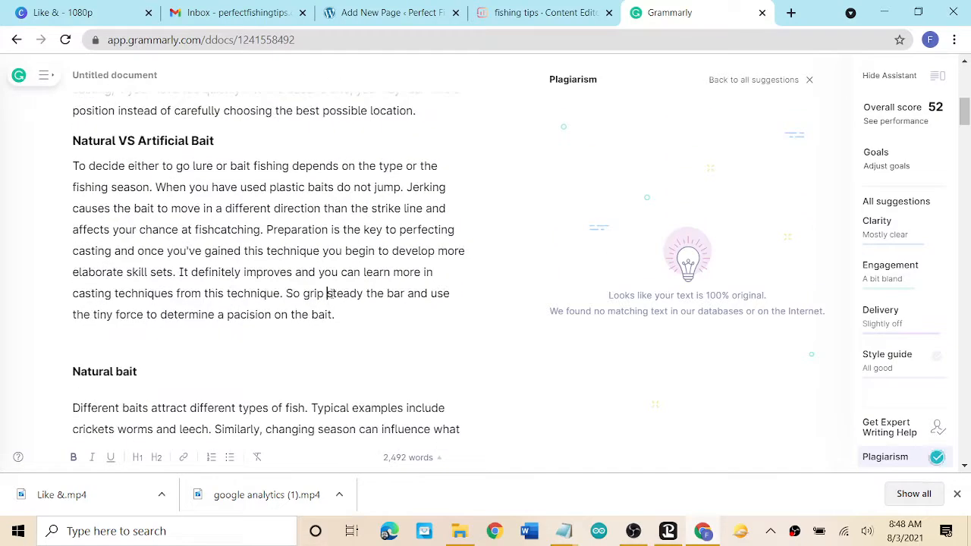
{"action": "scroll", "coordinate": [373, 196], "scroll_direction": "down", "scroll_amount": 8}
{"action": "scroll", "coordinate": [374, 196], "scroll_direction": "down", "scroll_amount": 2}
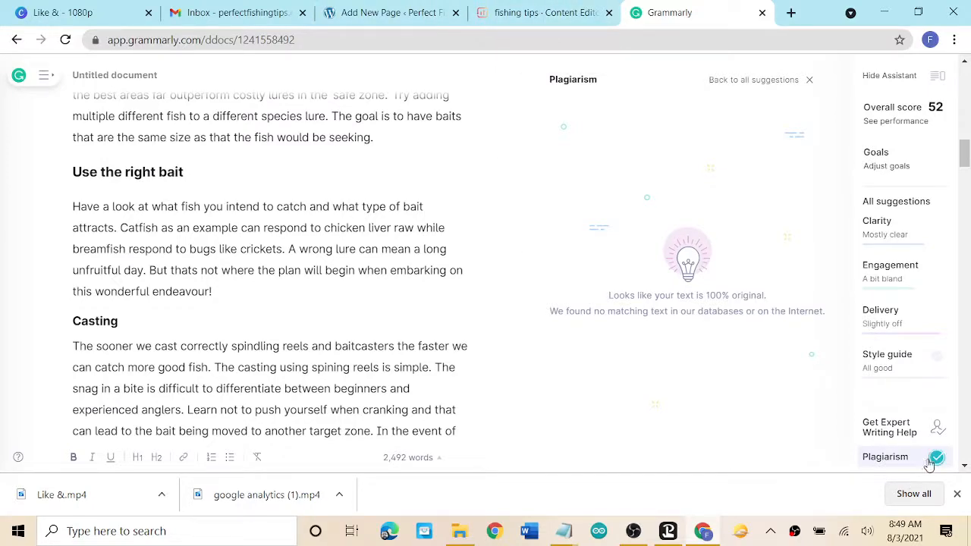
Switch back to the fishing tips draft in Surfer and examine the guidelines' full list of suggested terms.
{"action": "left_click", "coordinate": [557, 12]}
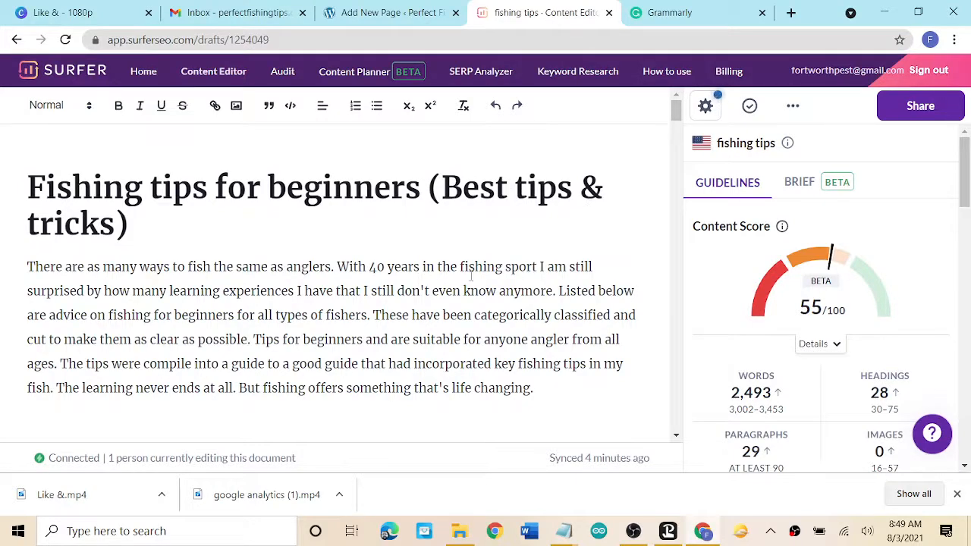
{"action": "mouse_move", "coordinate": [730, 253]}
{"action": "scroll", "coordinate": [731, 258], "scroll_direction": "down", "scroll_amount": 5}
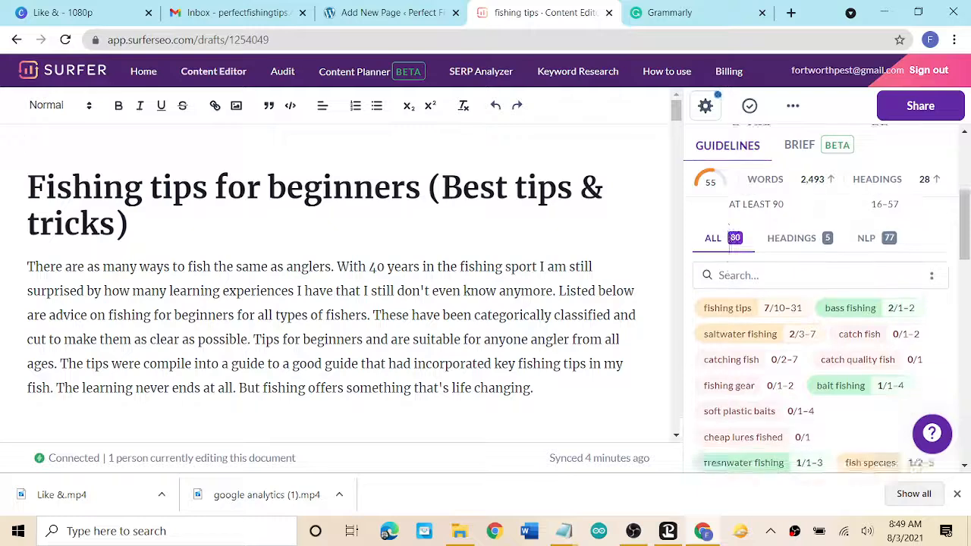
Examine the full list of suggested terms in the draft's guidelines, down to the last entries and back to the first.
{"action": "scroll", "coordinate": [827, 433], "scroll_direction": "down", "scroll_amount": 4}
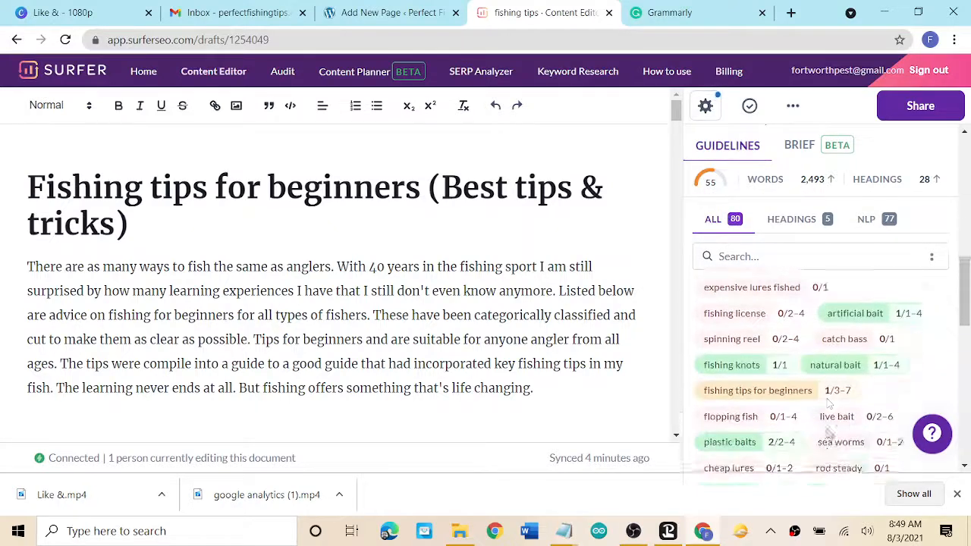
{"action": "scroll", "coordinate": [828, 433], "scroll_direction": "down", "scroll_amount": 1}
{"action": "scroll", "coordinate": [829, 433], "scroll_direction": "up", "scroll_amount": 5}
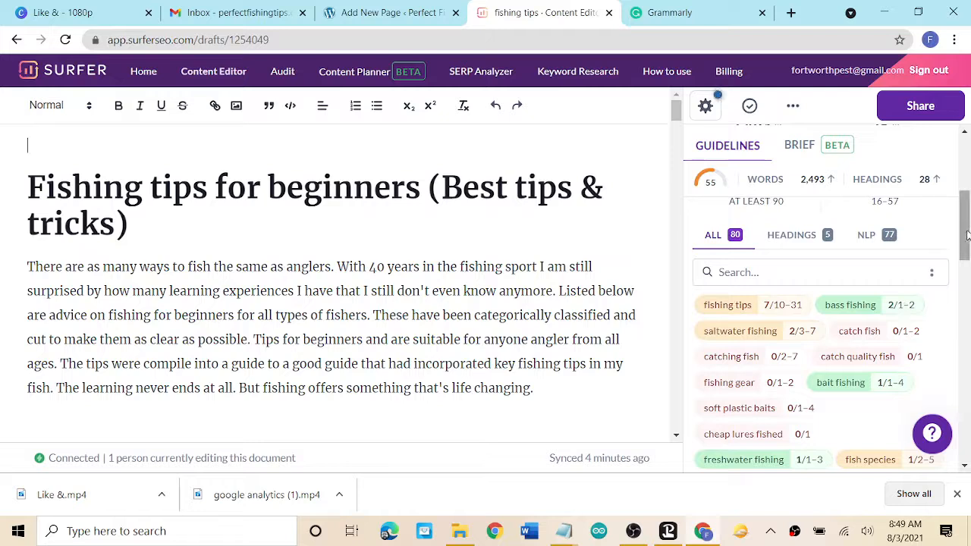
{"action": "left_click_drag", "start_coordinate": [966, 235], "coordinate": [967, 237]}
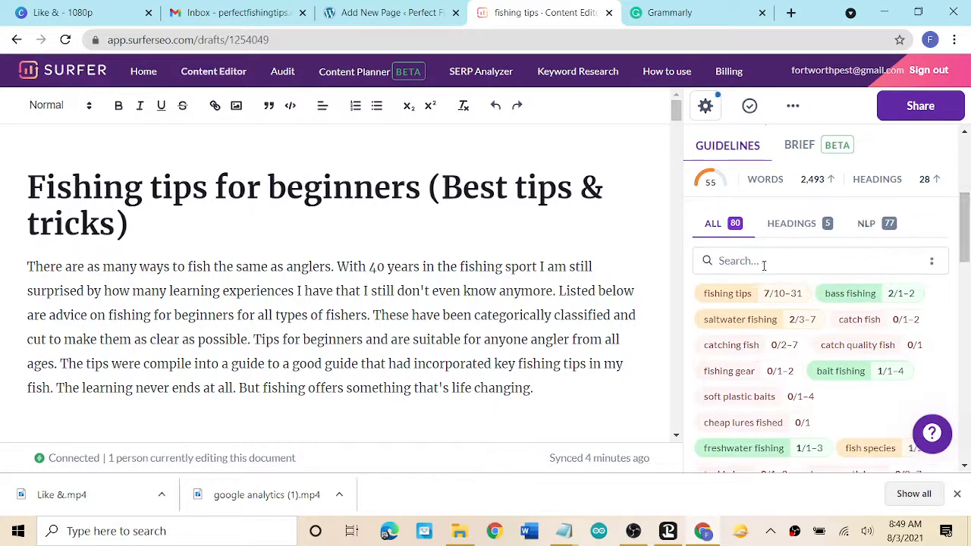
{"action": "mouse_move", "coordinate": [730, 292]}
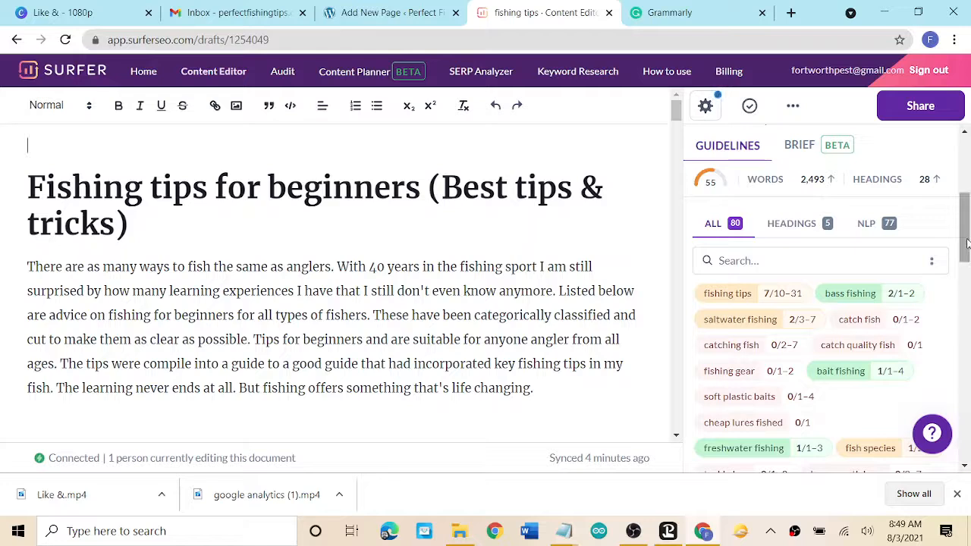
{"action": "left_click_drag", "start_coordinate": [966, 242], "coordinate": [969, 432]}
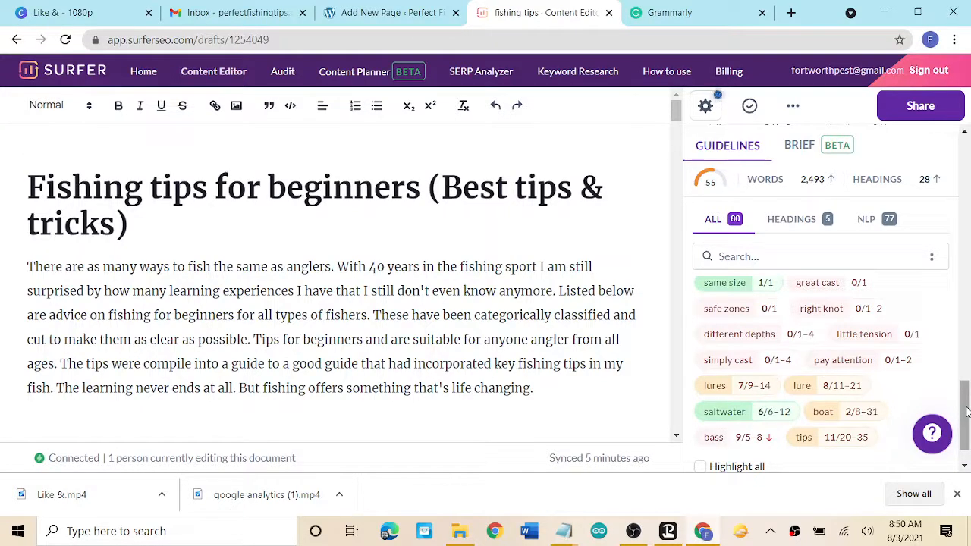
{"action": "left_click_drag", "start_coordinate": [967, 412], "coordinate": [969, 218]}
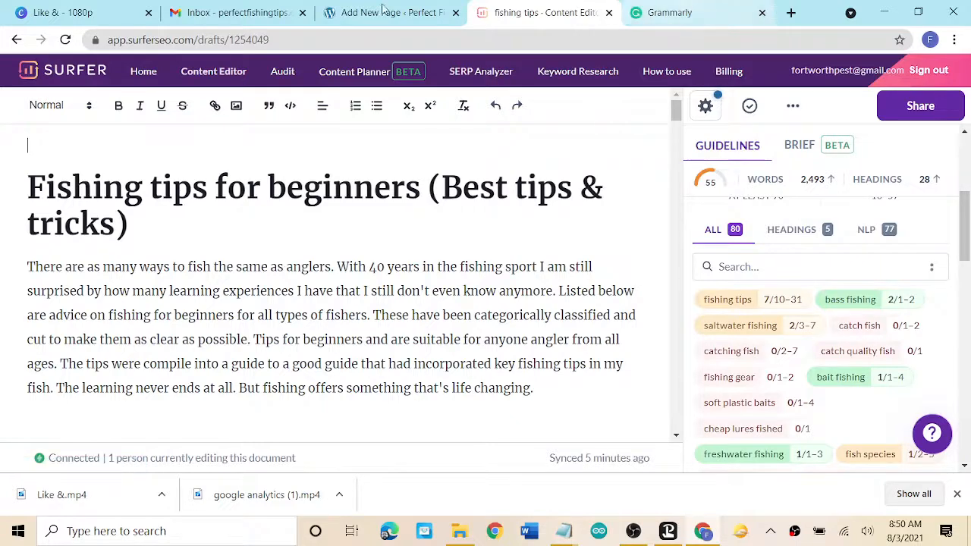
Switch to Grammarly and run the plagiarism check on the fishing tips article again.
{"action": "left_click", "coordinate": [662, 11]}
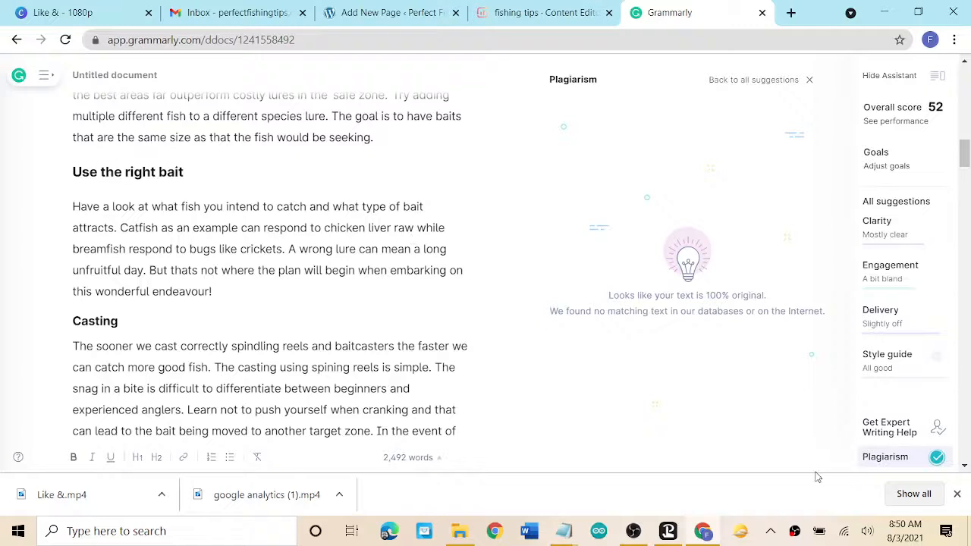
{"action": "left_click", "coordinate": [937, 460]}
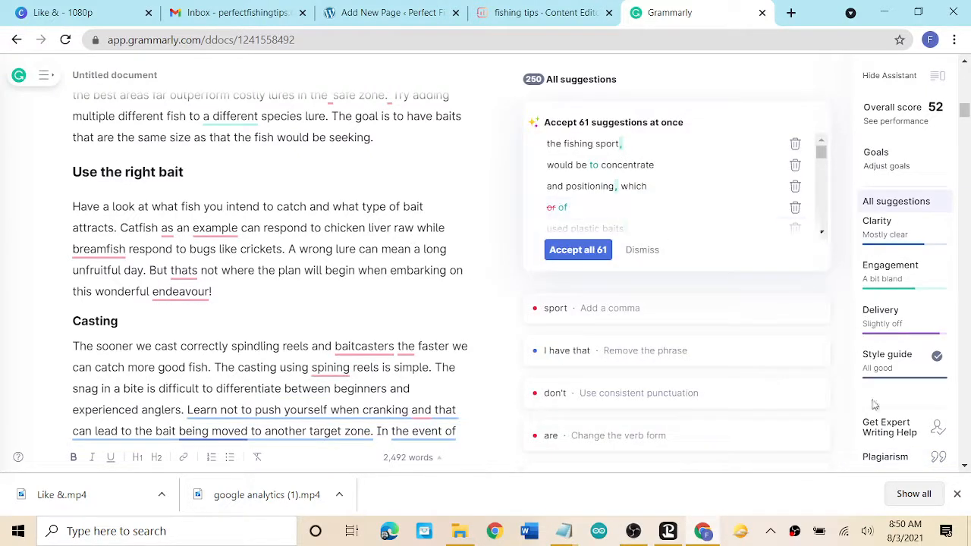
{"action": "left_click", "coordinate": [908, 460]}
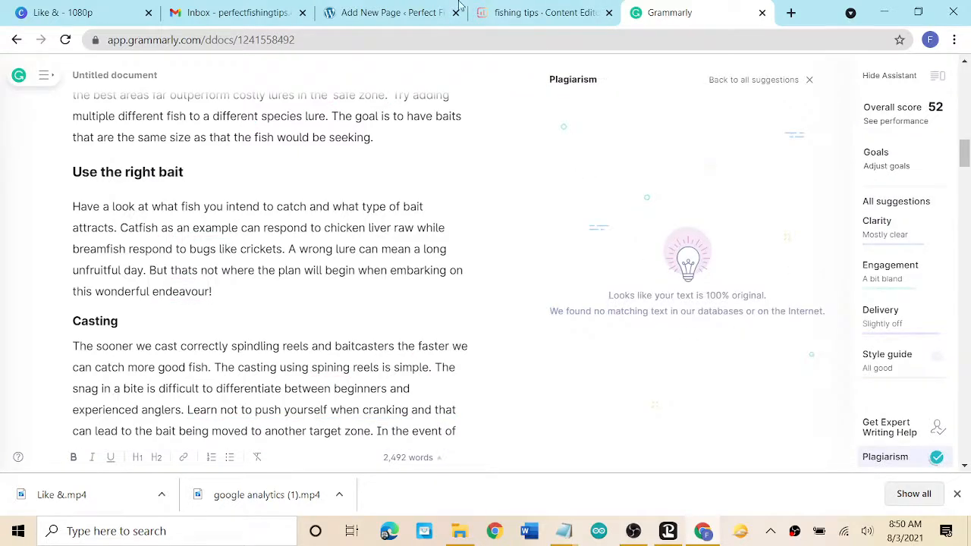
Switch back to Surfer, open its dashboard in a separate browser tab, and go to Keyword Research.
{"action": "left_click", "coordinate": [518, 15]}
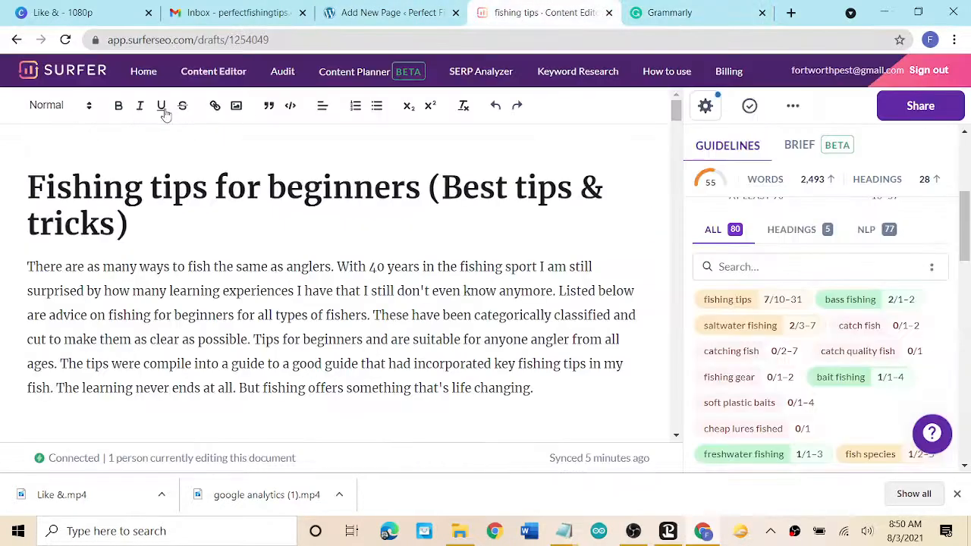
{"action": "right_click", "coordinate": [60, 78]}
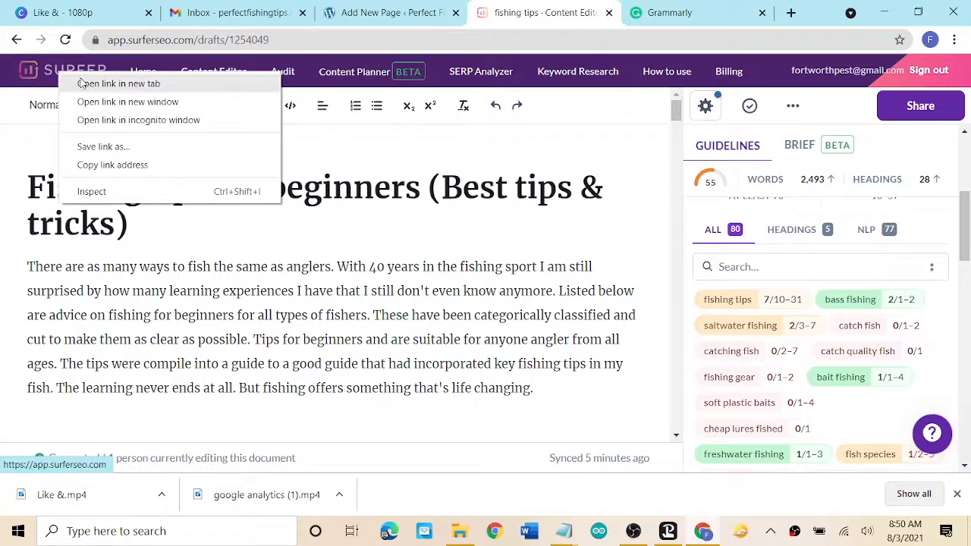
{"action": "left_click", "coordinate": [65, 81]}
{"action": "left_click", "coordinate": [586, 10]}
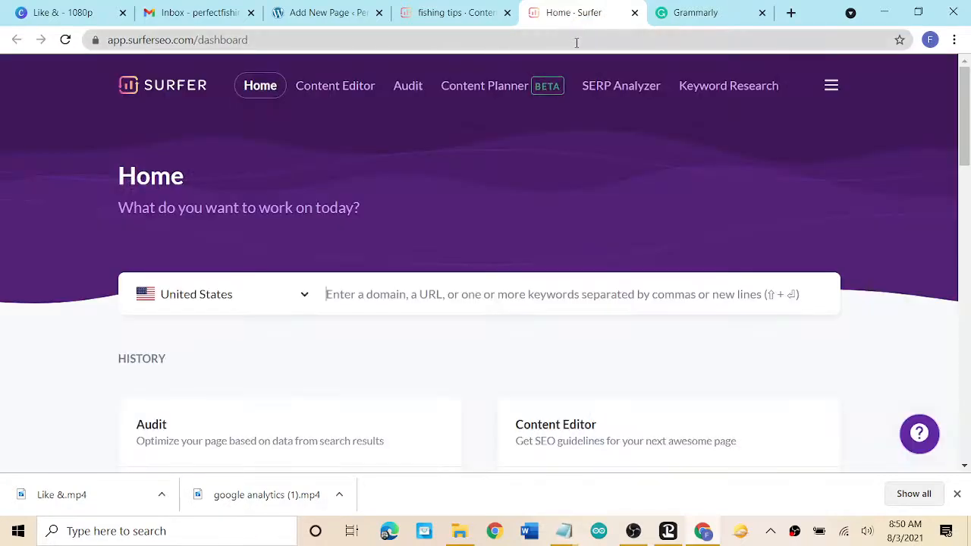
{"action": "left_click", "coordinate": [719, 91]}
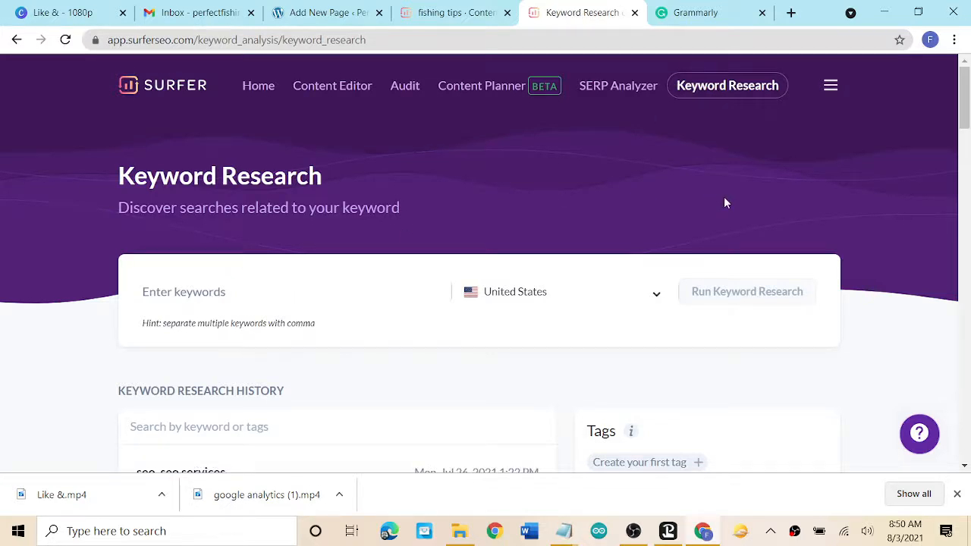
Run keyword research for "fishing tips" in the United States.
{"action": "scroll", "coordinate": [723, 202], "scroll_direction": "down", "scroll_amount": 3}
{"action": "scroll", "coordinate": [723, 202], "scroll_direction": "up", "scroll_amount": 2}
{"action": "left_click", "coordinate": [282, 230]}
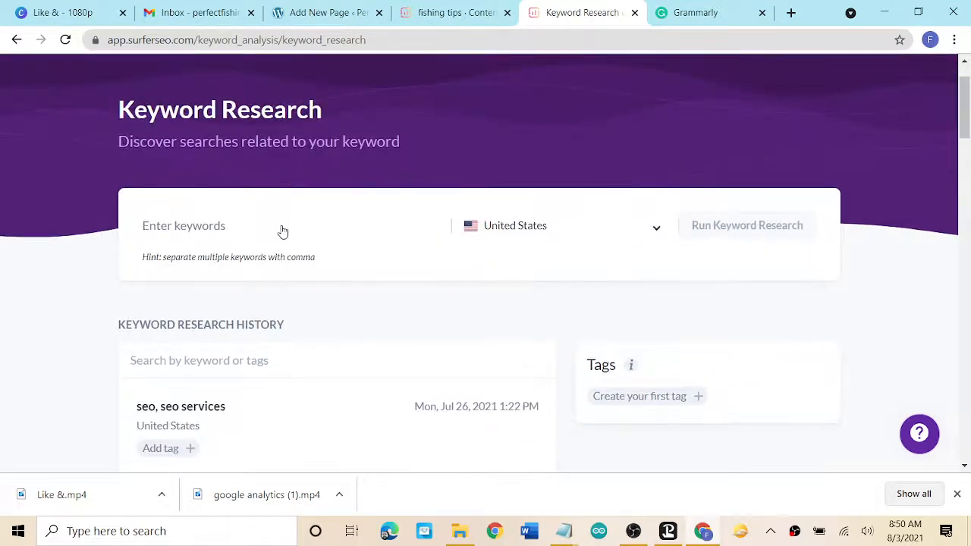
{"action": "type", "text": "fishi"}
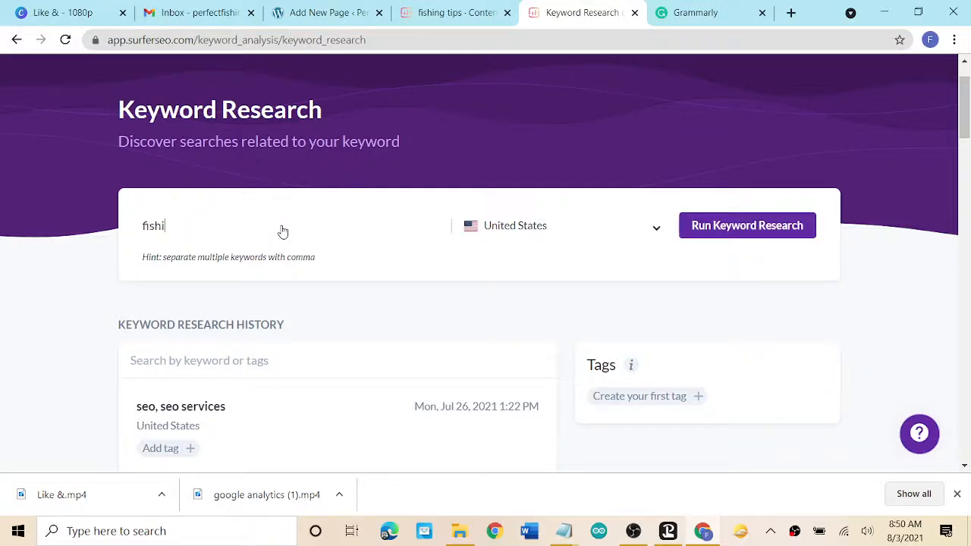
{"action": "type", "text": "ng tips"}
{"action": "key", "text": "Return"}
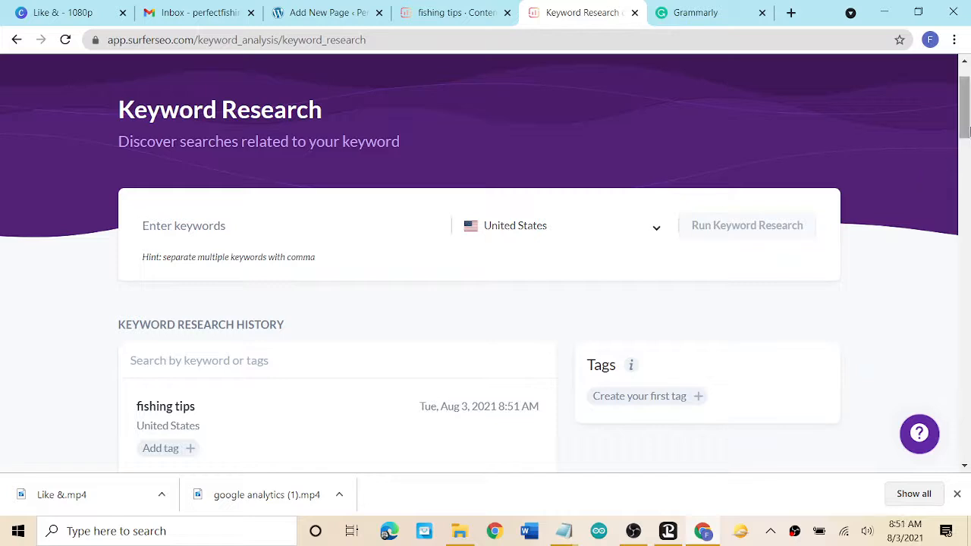
Open the fishing tips keyword analysis and show the keywords having the same terms.
{"action": "left_click_drag", "start_coordinate": [965, 117], "coordinate": [966, 137]}
{"action": "left_click", "coordinate": [322, 282]}
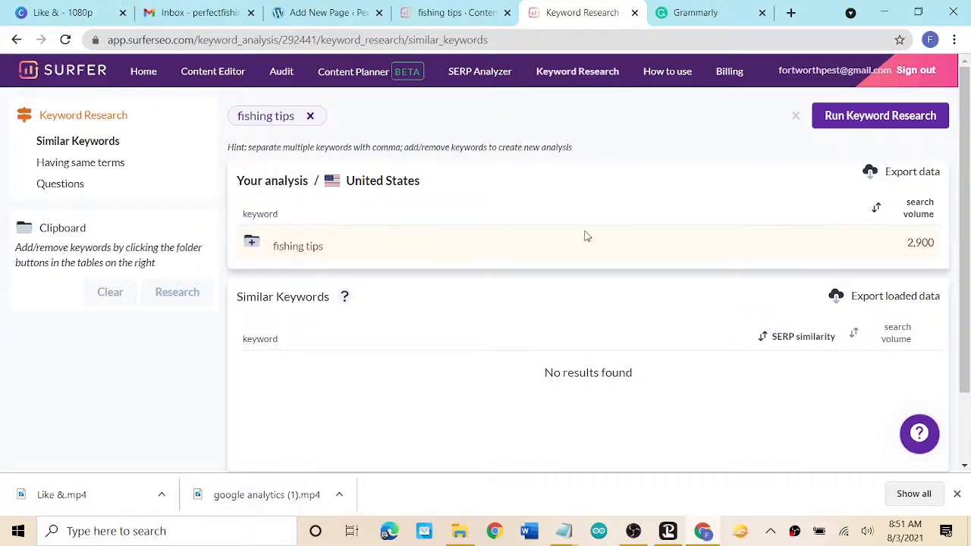
{"action": "left_click", "coordinate": [294, 251]}
{"action": "left_click", "coordinate": [64, 164]}
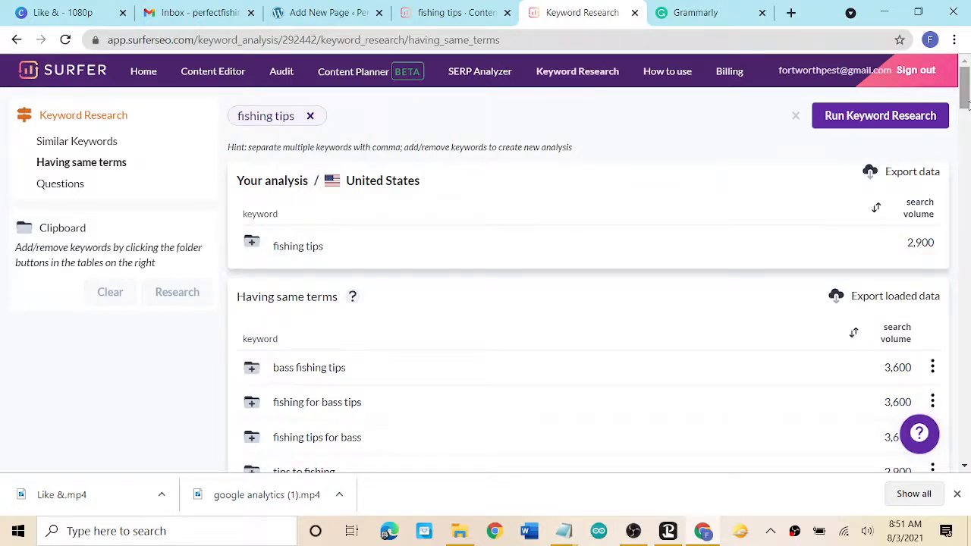
Look through the keywords having the same terms as fishing tips, along with their search volumes.
{"action": "left_click_drag", "start_coordinate": [966, 104], "coordinate": [964, 134]}
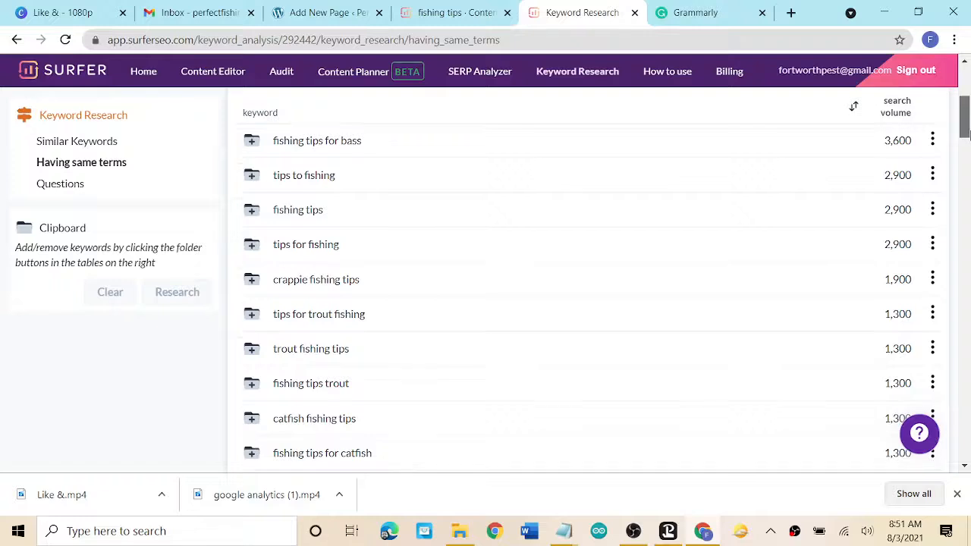
{"action": "left_click", "coordinate": [965, 113]}
{"action": "left_click_drag", "start_coordinate": [965, 114], "coordinate": [967, 186]}
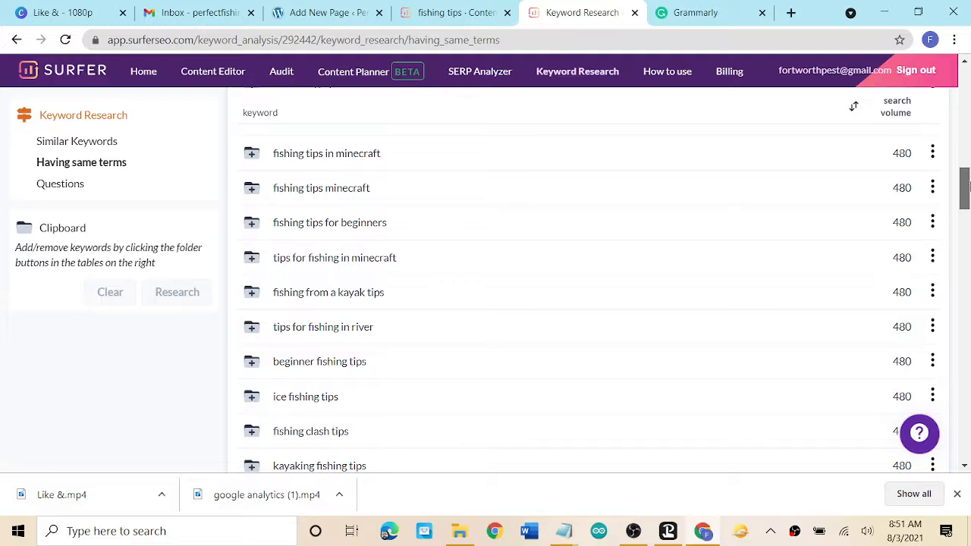
{"action": "left_click_drag", "start_coordinate": [968, 186], "coordinate": [968, 185]}
{"action": "left_click_drag", "start_coordinate": [966, 193], "coordinate": [968, 220]}
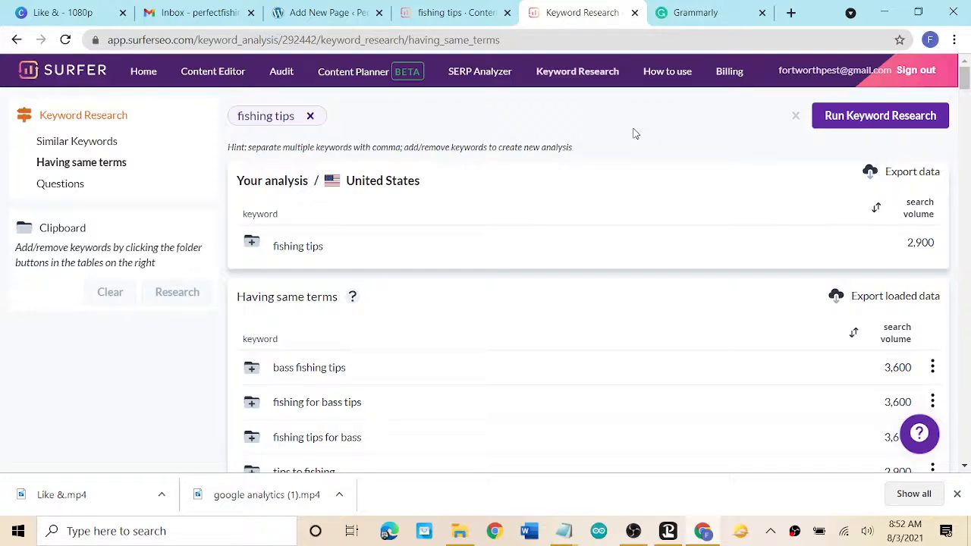
Switch to Grammarly and reword the flagged phrase in the Saltwater vs Freshwater section to "One thing you should keep in mind".
{"action": "left_click", "coordinate": [680, 12]}
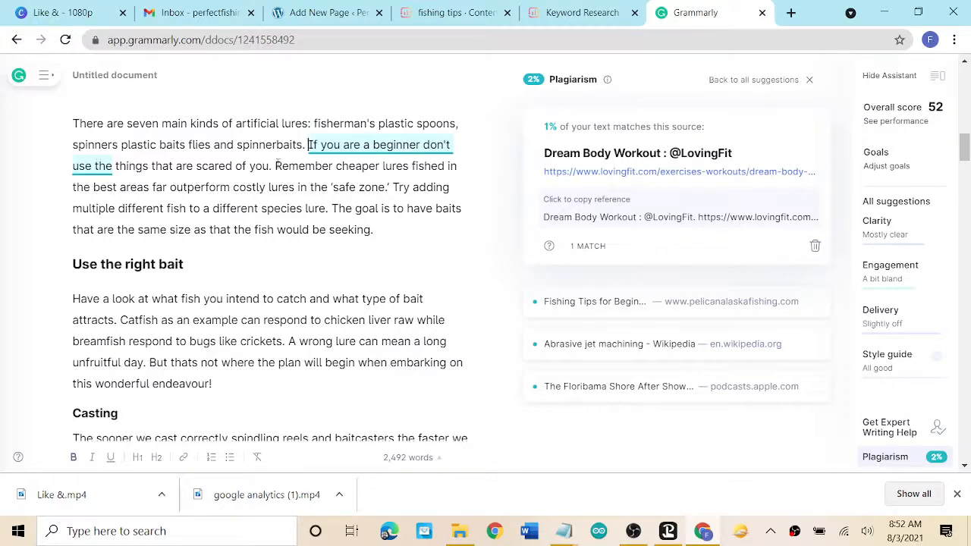
{"action": "left_click", "coordinate": [579, 303]}
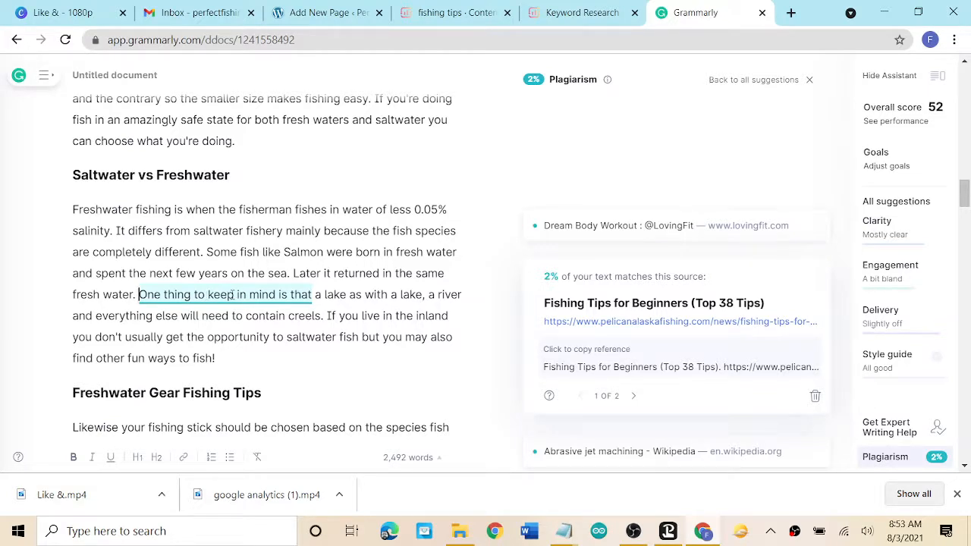
{"action": "left_click_drag", "start_coordinate": [205, 296], "coordinate": [193, 296]}
{"action": "type", "text": "you should"}
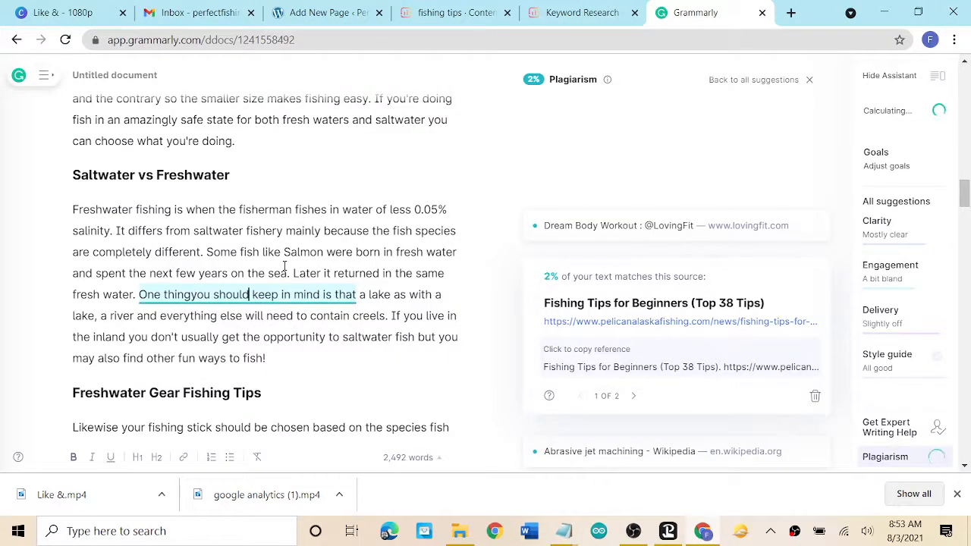
{"action": "left_click", "coordinate": [191, 294]}
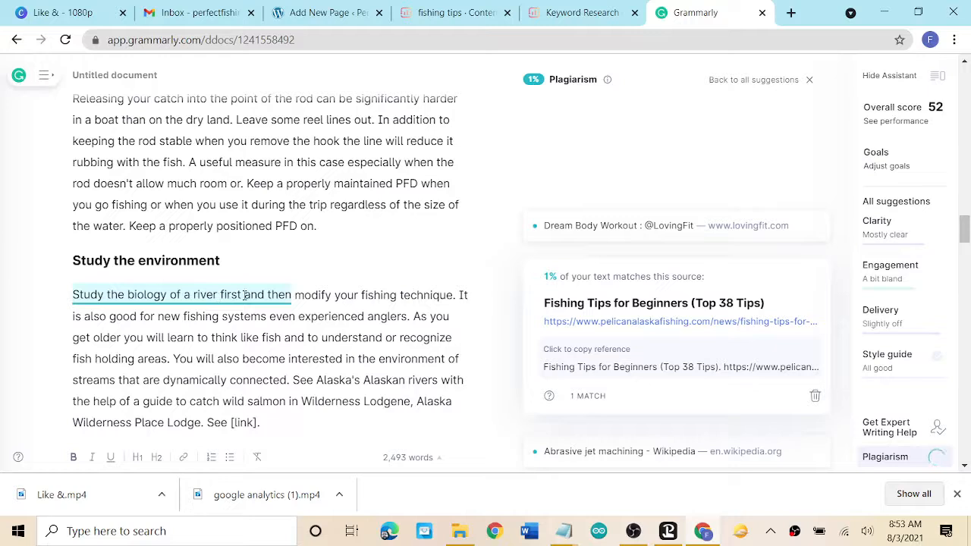
Replace "first" with "before" in the flagged opening sentence of the Study the environment section.
{"action": "left_click_drag", "start_coordinate": [242, 296], "coordinate": [218, 296]}
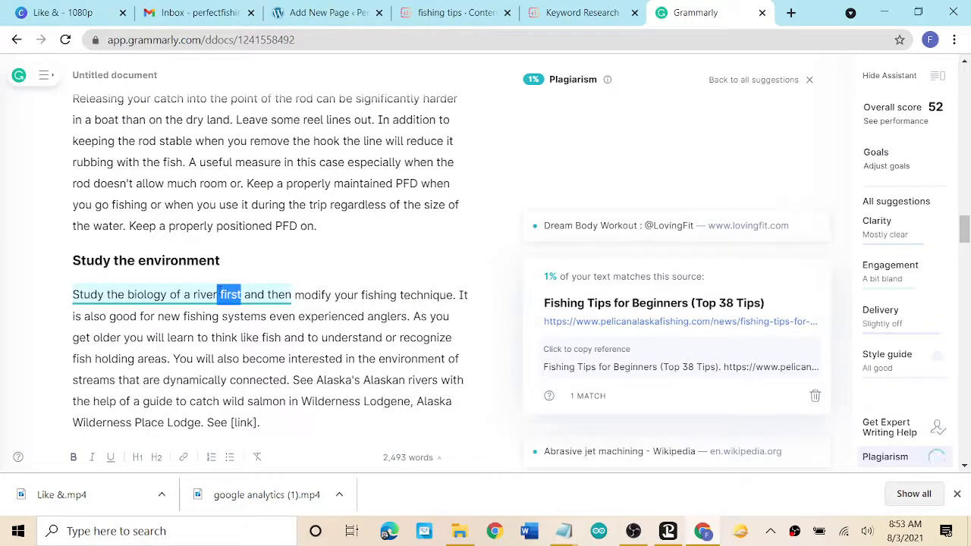
{"action": "type", "text": "before"}
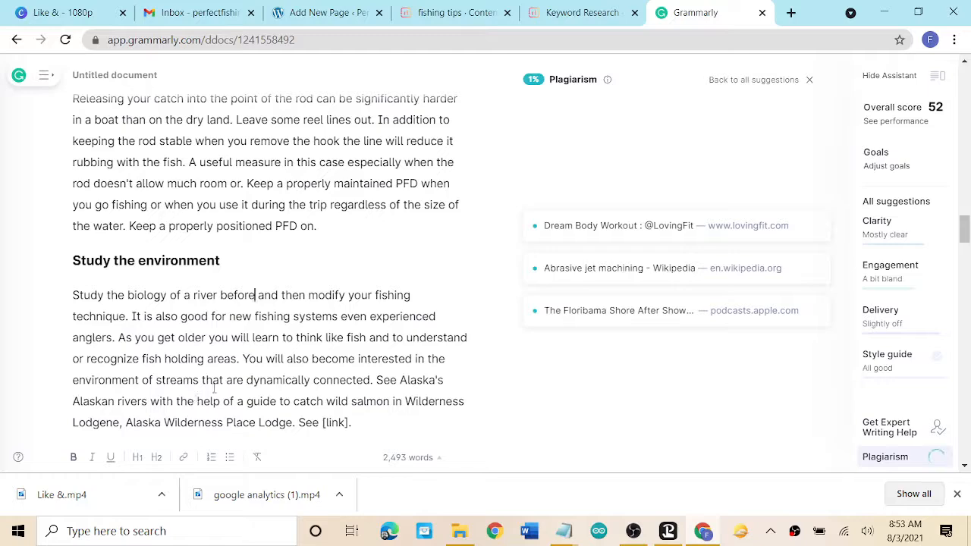
In the opening sentence under Study the environment, replace "river before and then" with "the river, lake or ocean that you".
{"action": "scroll", "coordinate": [195, 345], "scroll_direction": "down", "scroll_amount": 1}
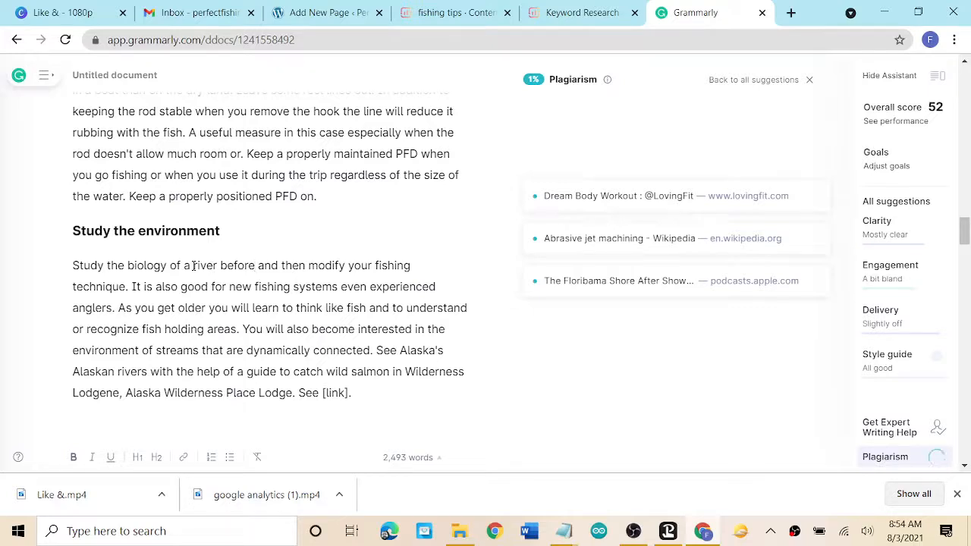
{"action": "left_click", "coordinate": [193, 266]}
{"action": "left_click_drag", "start_coordinate": [194, 266], "coordinate": [310, 263]}
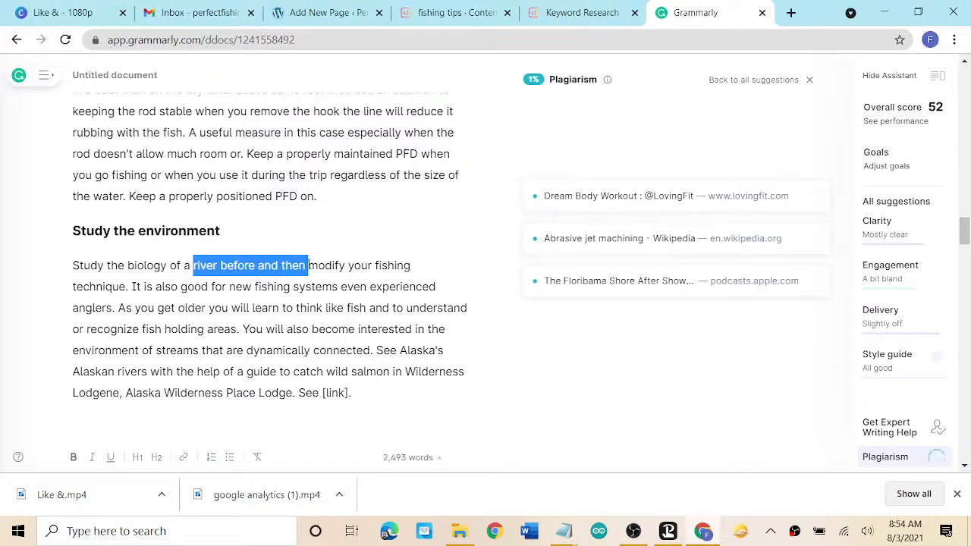
{"action": "left_click_drag", "start_coordinate": [309, 266], "coordinate": [305, 266]}
{"action": "type", "text": "the wa"}
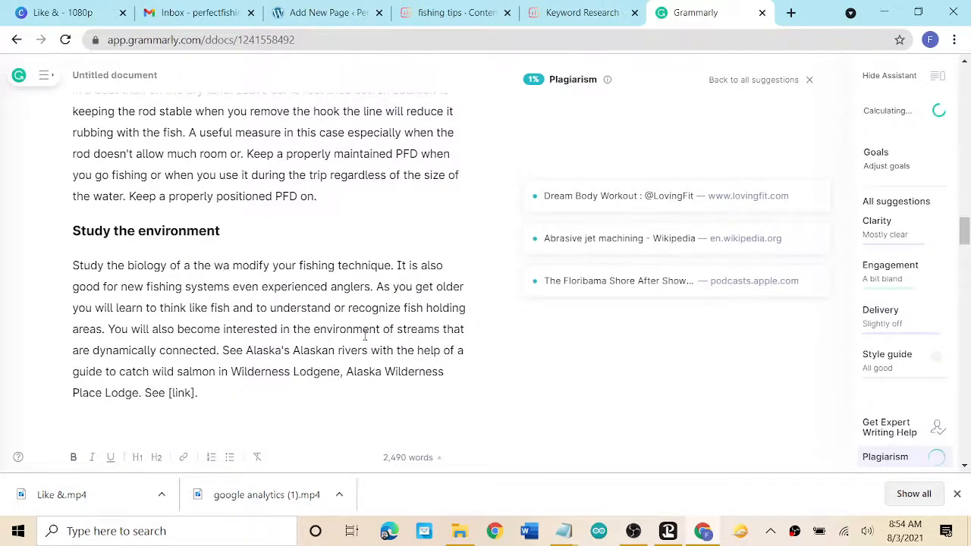
{"action": "key", "text": "BackSpace"}
{"action": "key", "text": "BackSpace"}
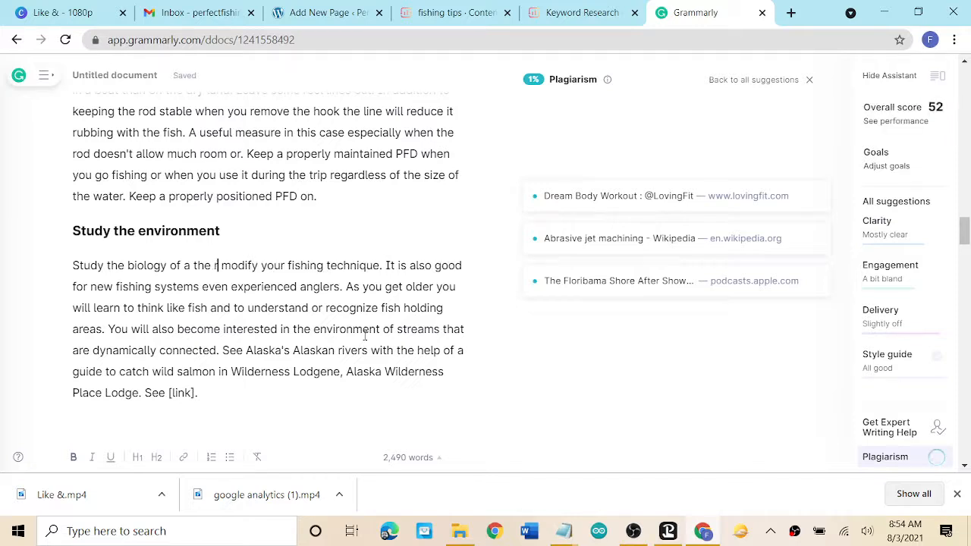
{"action": "type", "text": "river, lak"}
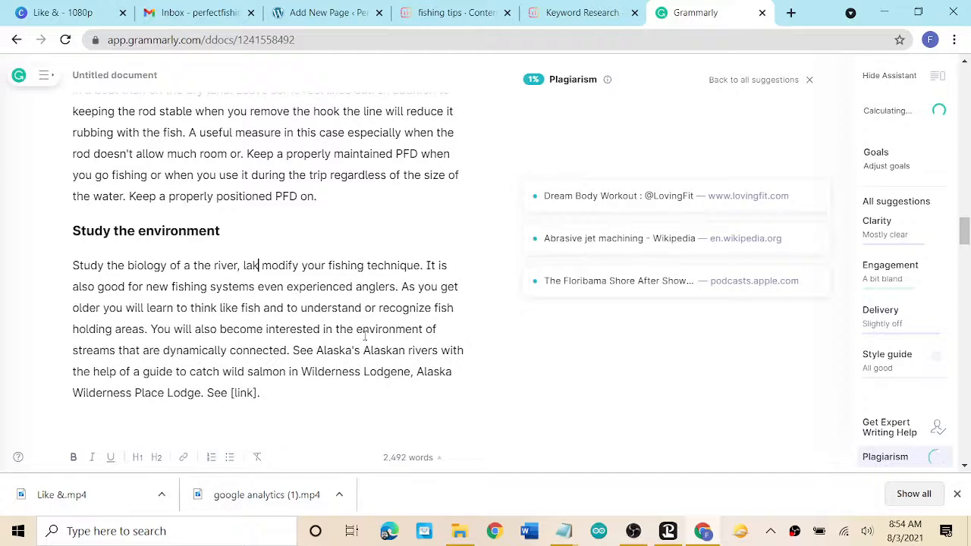
{"action": "type", "text": "e or "}
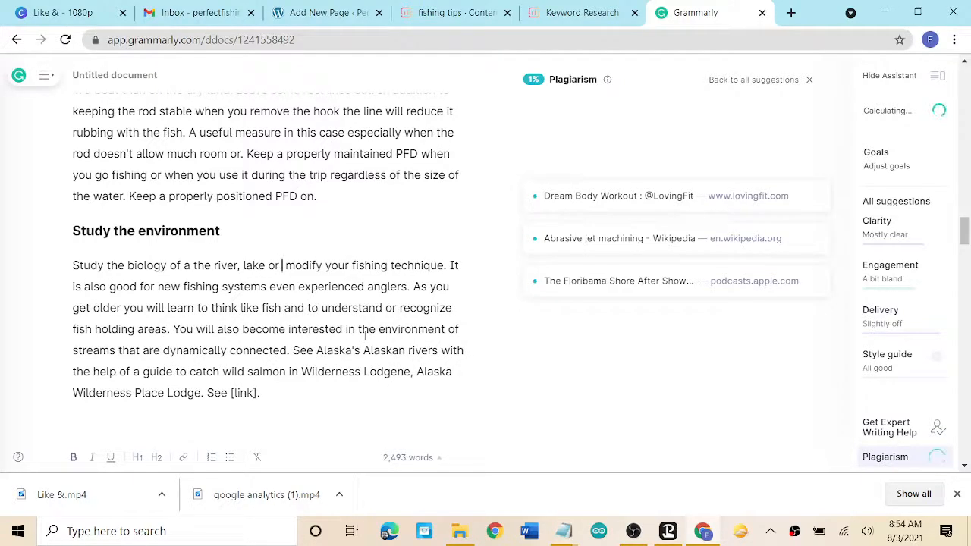
{"action": "type", "text": "ocea"}
{"action": "type", "text": "n that you"}
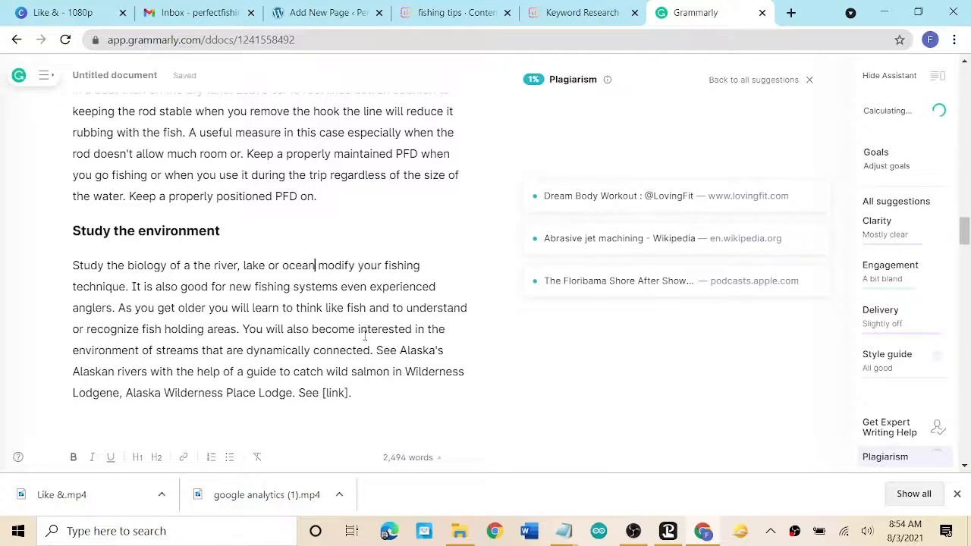
Complete the reworded sentence by adding "are going to fish and then" before "modify your fishing technique".
{"action": "type", "text": " are going t o"}
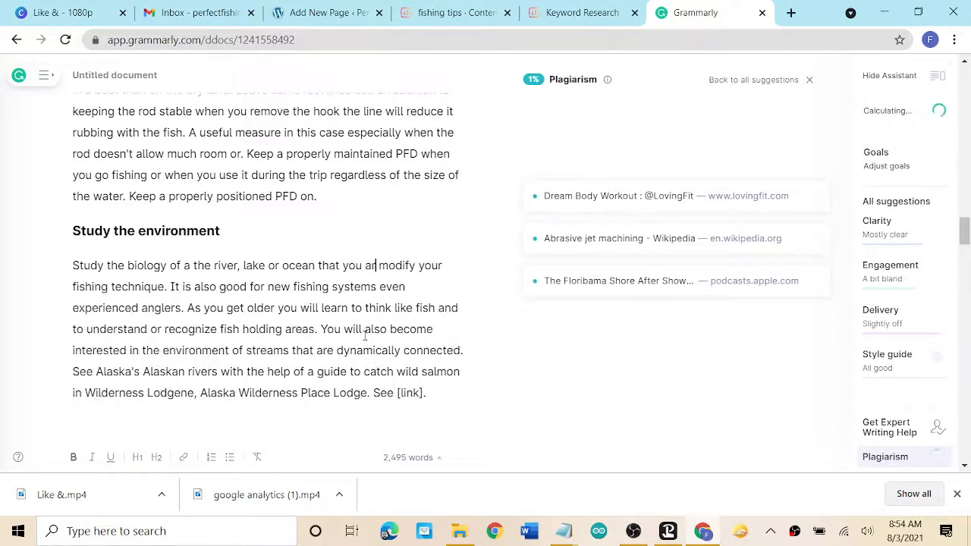
{"action": "key", "text": "BackSpace"}
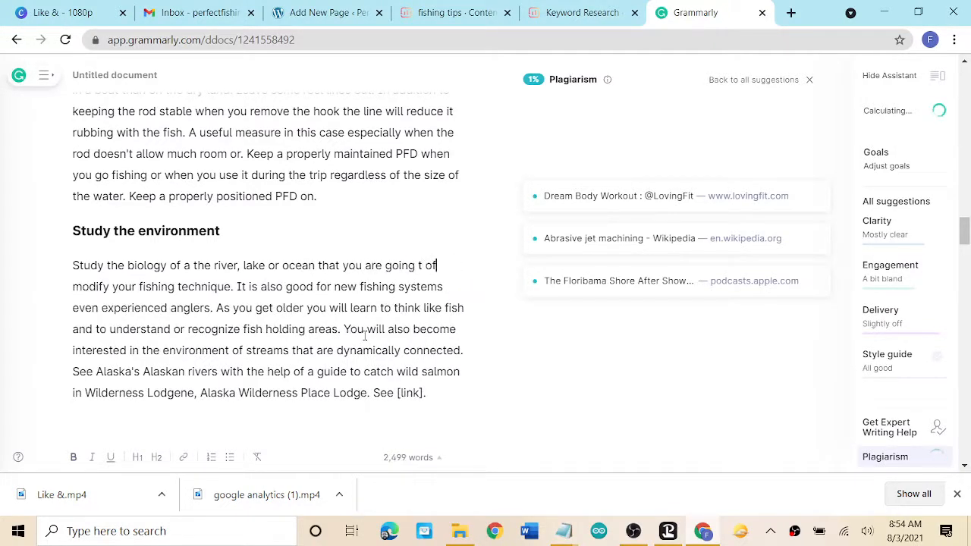
{"action": "type", "text": "fish and then"}
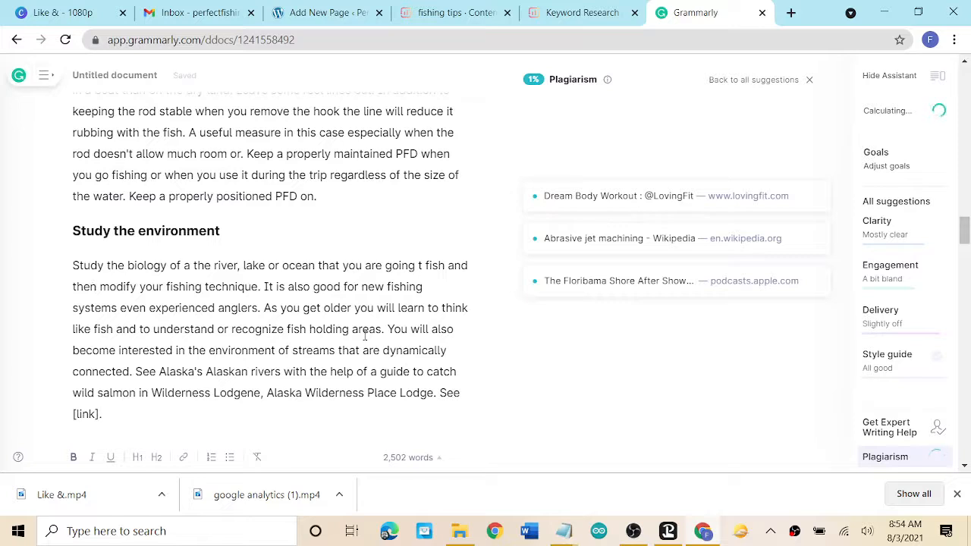
{"action": "left_click", "coordinate": [286, 312]}
{"action": "left_click", "coordinate": [422, 265]}
{"action": "type", "text": "o"}
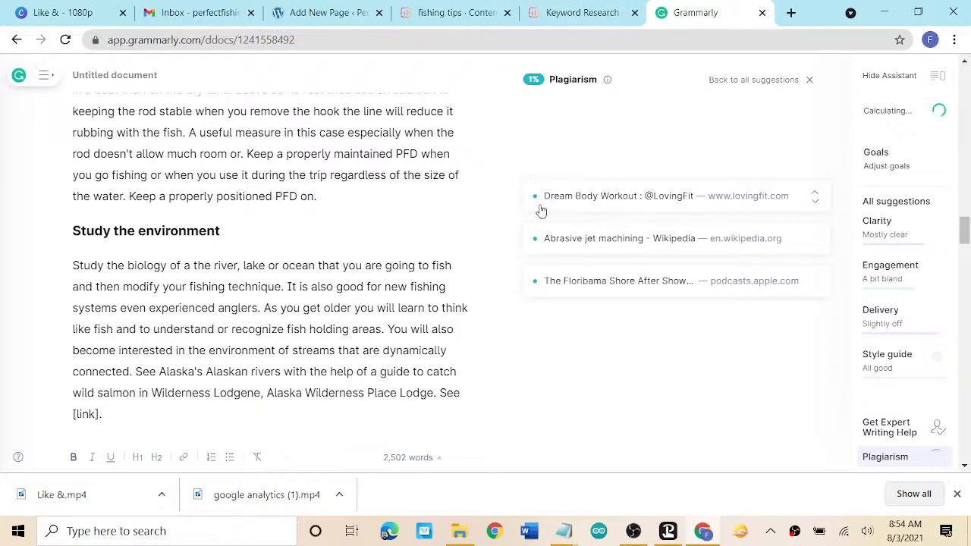
Open the Dream Body Workout match and replace "a beginner don't" with "just starting out" in the flagged Artificial Lures sentence.
{"action": "left_click", "coordinate": [640, 209]}
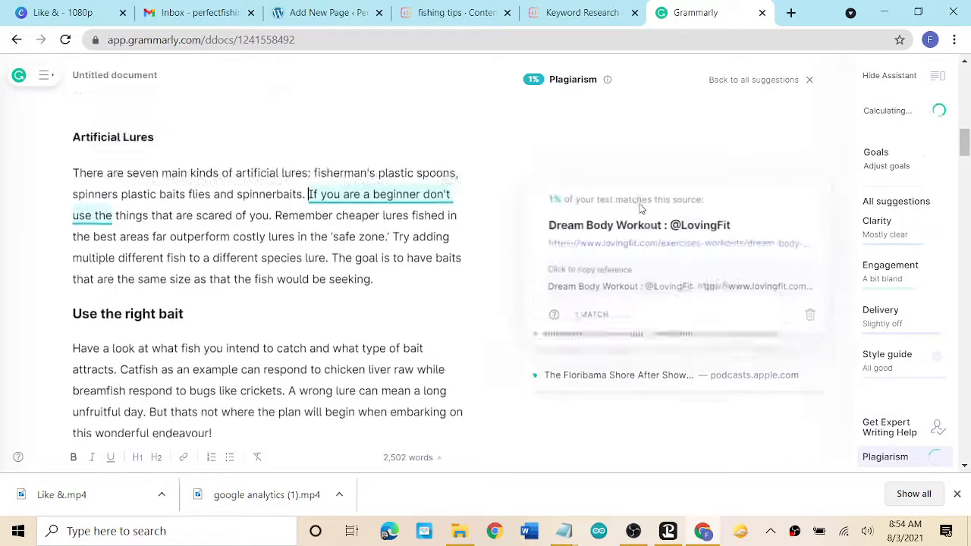
{"action": "left_click", "coordinate": [423, 217]}
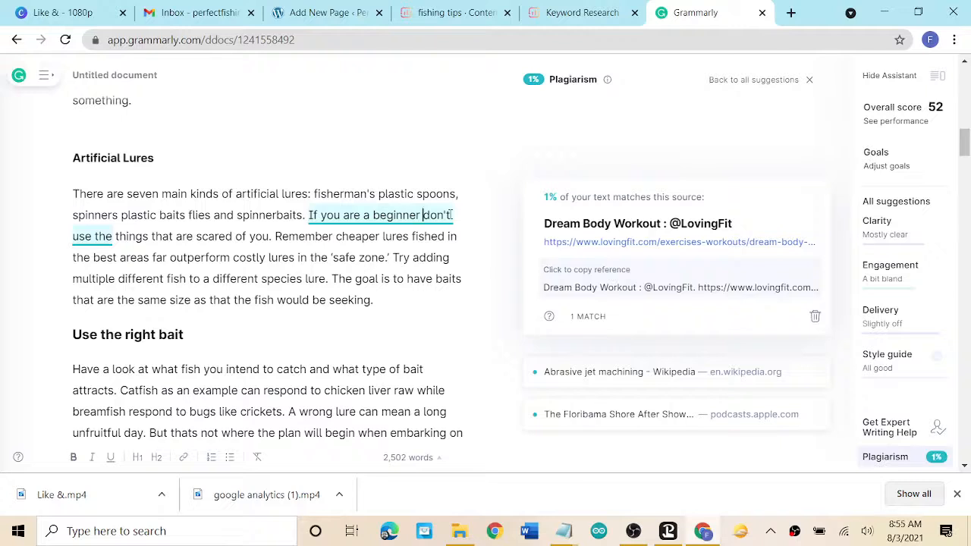
{"action": "left_click", "coordinate": [450, 215]}
{"action": "left_click_drag", "start_coordinate": [452, 216], "coordinate": [366, 217]}
{"action": "type", "text": "just sta"}
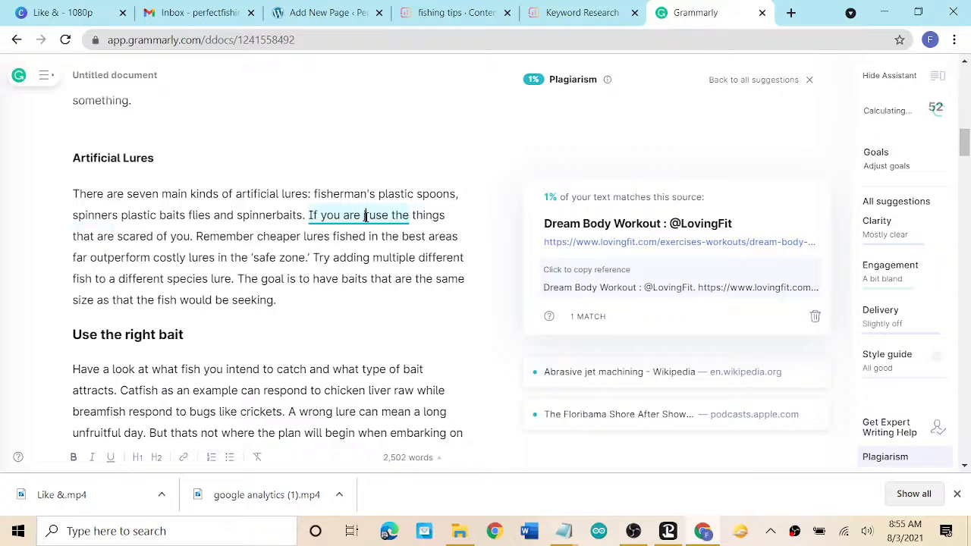
{"action": "type", "text": "rting ou"}
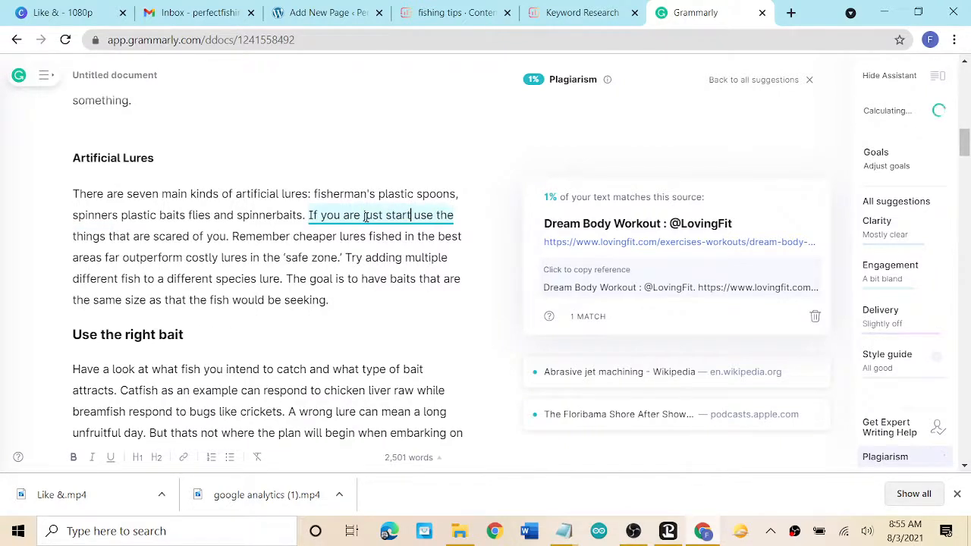
{"action": "type", "text": "t"}
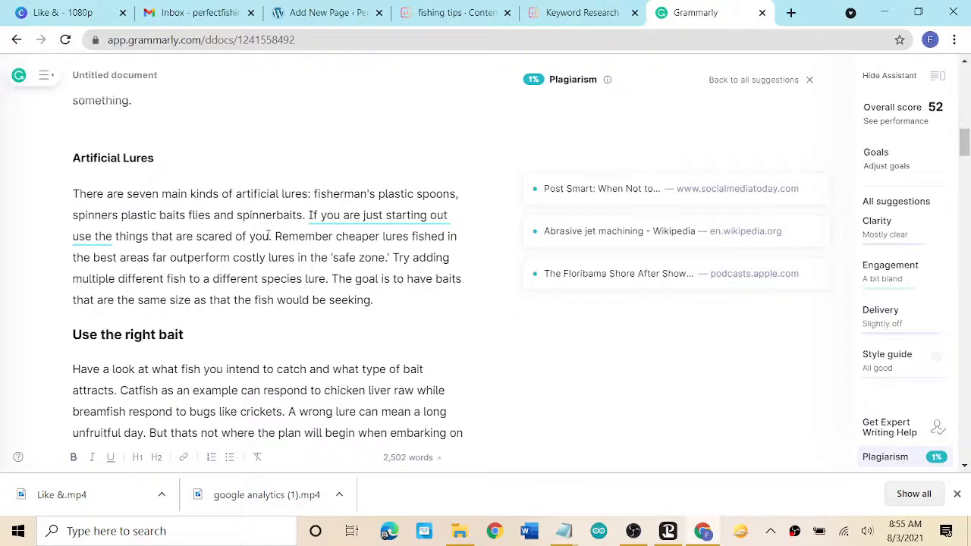
Delete the flagged sentence "If you are just starting out use the things that are scared of you" from the Artificial Lures paragraph.
{"action": "left_click_drag", "start_coordinate": [269, 236], "coordinate": [308, 215]}
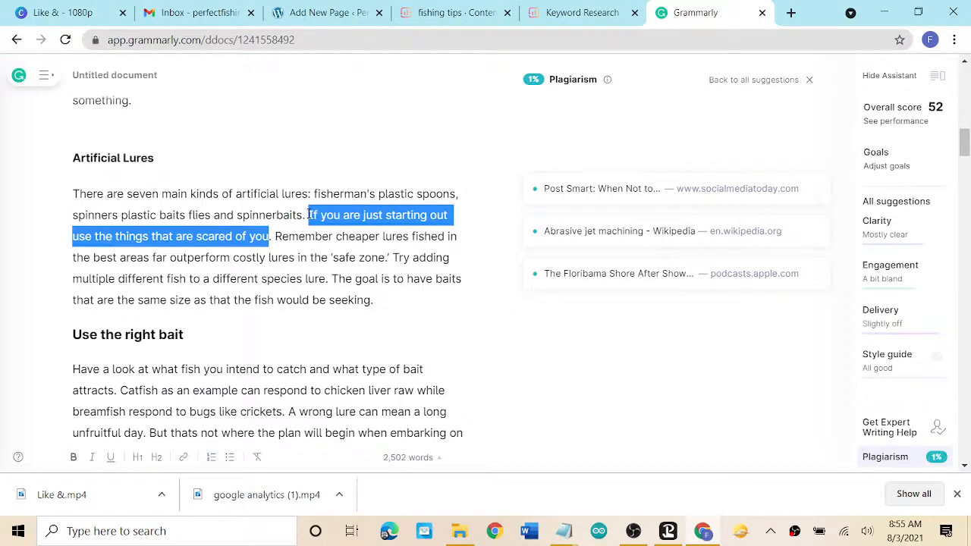
{"action": "key", "text": "BackSpace"}
{"action": "key", "text": "BackSpace"}
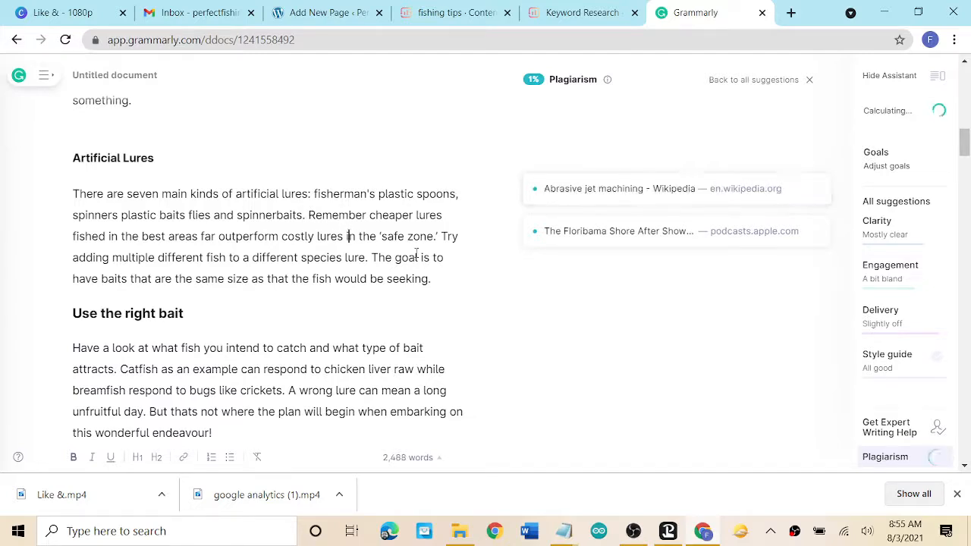
Examine the passages matching the Abrasive jet machining and Floribama Shore sources, and view the document's performance report.
{"action": "left_click", "coordinate": [603, 195]}
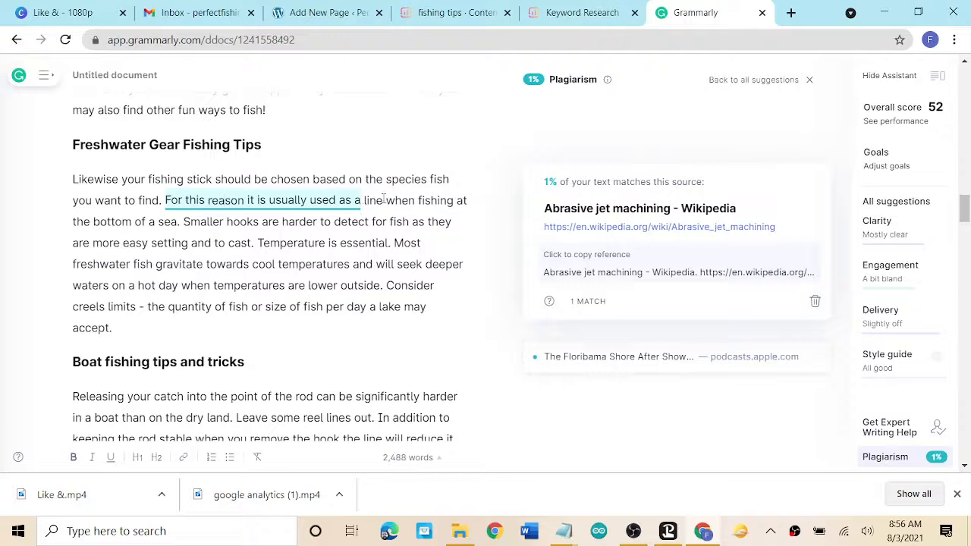
{"action": "left_click", "coordinate": [151, 199]}
{"action": "left_click", "coordinate": [265, 200]}
{"action": "left_click", "coordinate": [619, 365]}
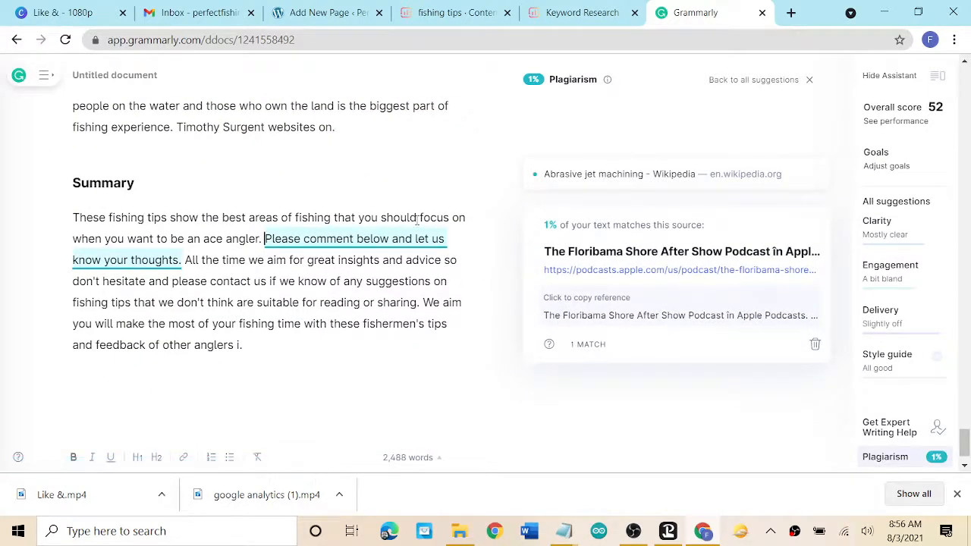
{"action": "left_click", "coordinate": [888, 119]}
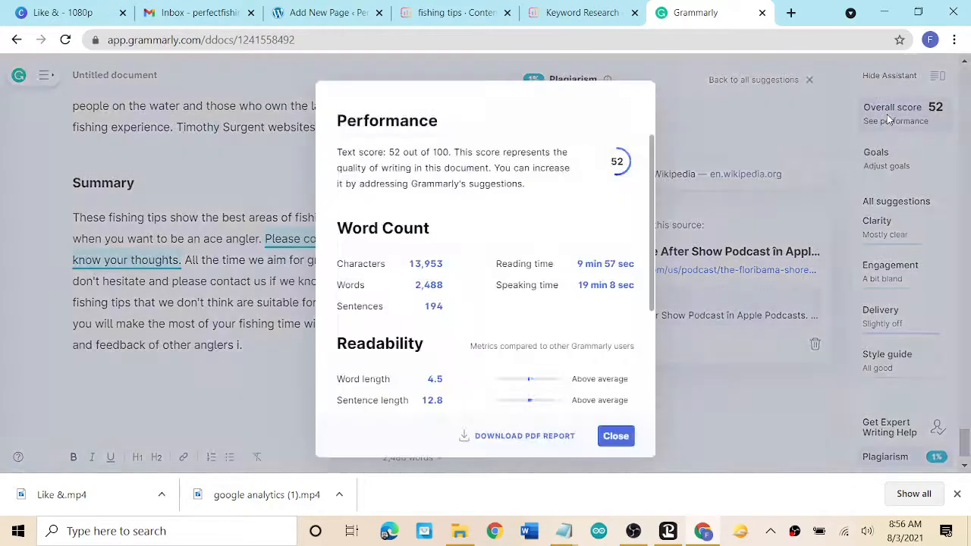
{"action": "left_click", "coordinate": [615, 439]}
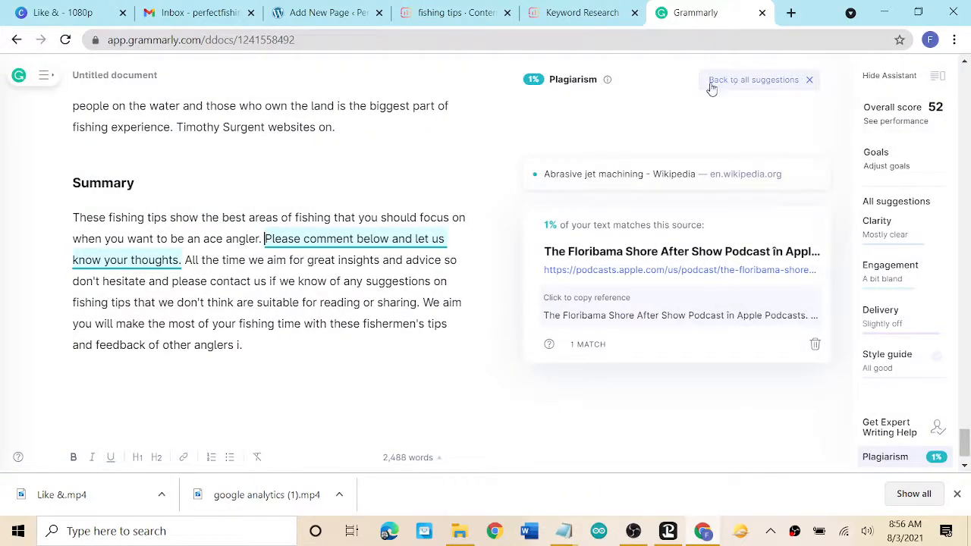
Return from the plagiarism results to all suggestions and accept the 60 instant corrections at once.
{"action": "left_click", "coordinate": [734, 85]}
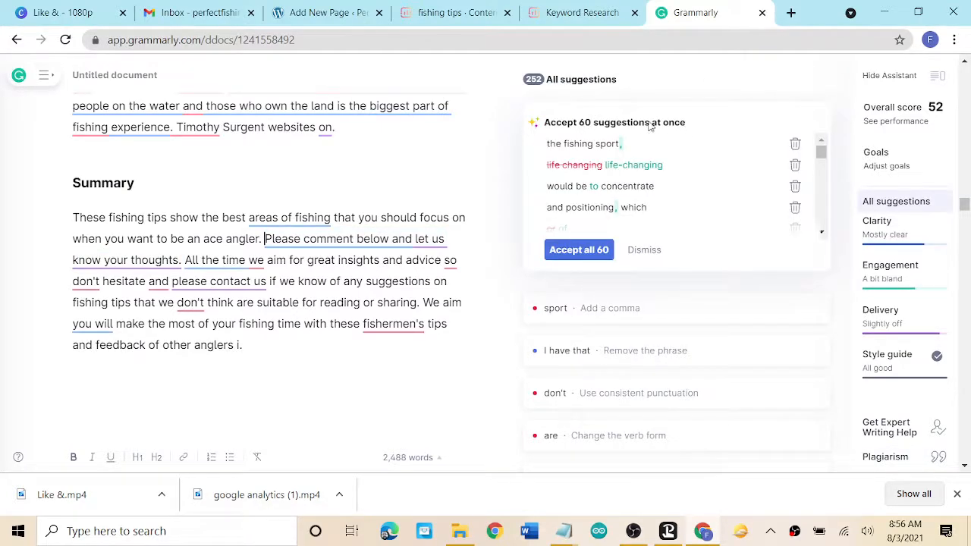
{"action": "left_click", "coordinate": [578, 250]}
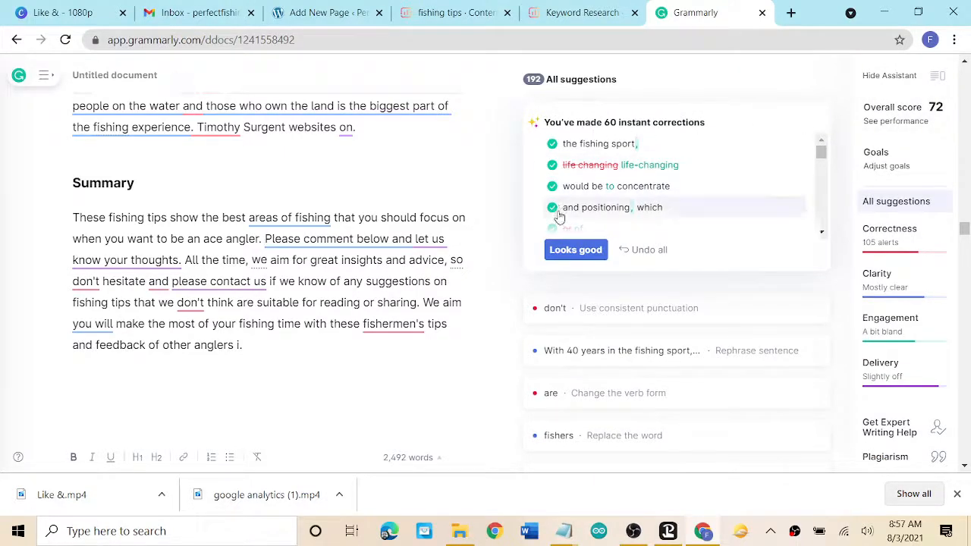
{"action": "left_click", "coordinate": [575, 251]}
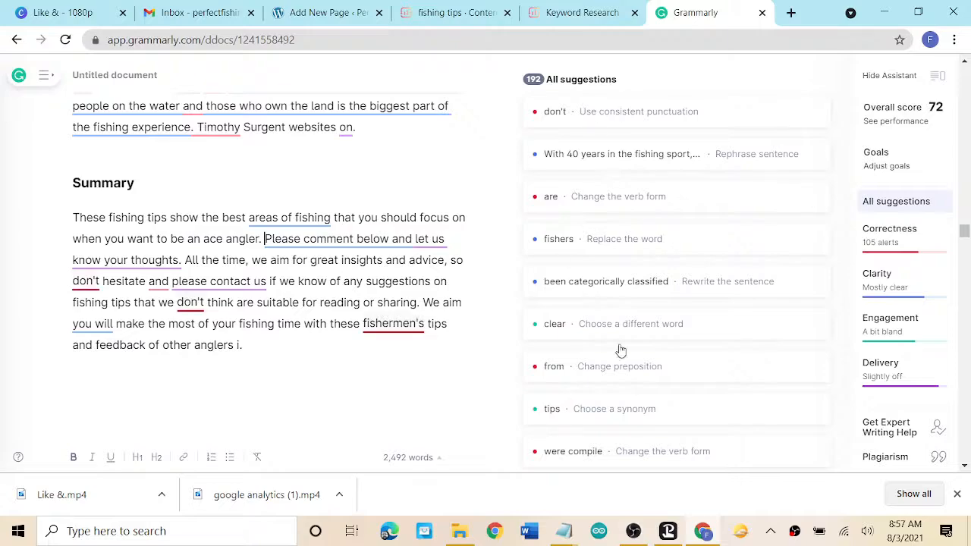
Look through the remaining suggestions and the corrected text, going back to the beginning of the document.
{"action": "scroll", "coordinate": [628, 362], "scroll_direction": "down", "scroll_amount": 3}
{"action": "scroll", "coordinate": [628, 362], "scroll_direction": "down", "scroll_amount": 3}
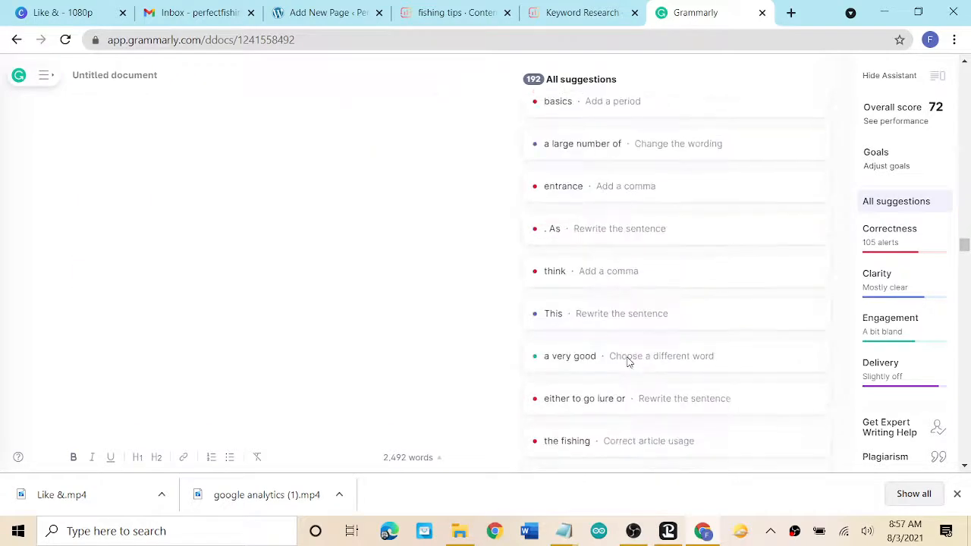
{"action": "scroll", "coordinate": [628, 362], "scroll_direction": "up", "scroll_amount": 5}
{"action": "scroll", "coordinate": [628, 361], "scroll_direction": "up", "scroll_amount": 15}
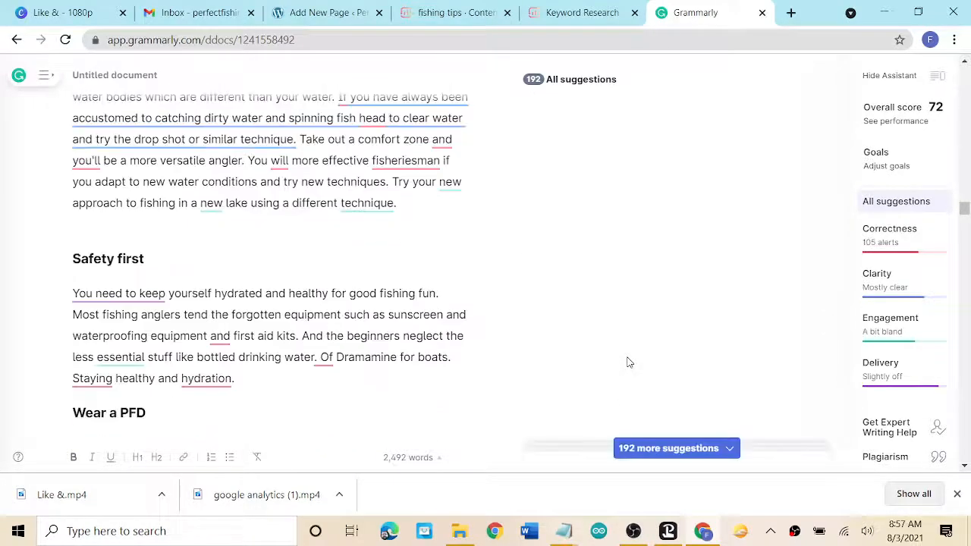
{"action": "scroll", "coordinate": [628, 361], "scroll_direction": "up", "scroll_amount": 15}
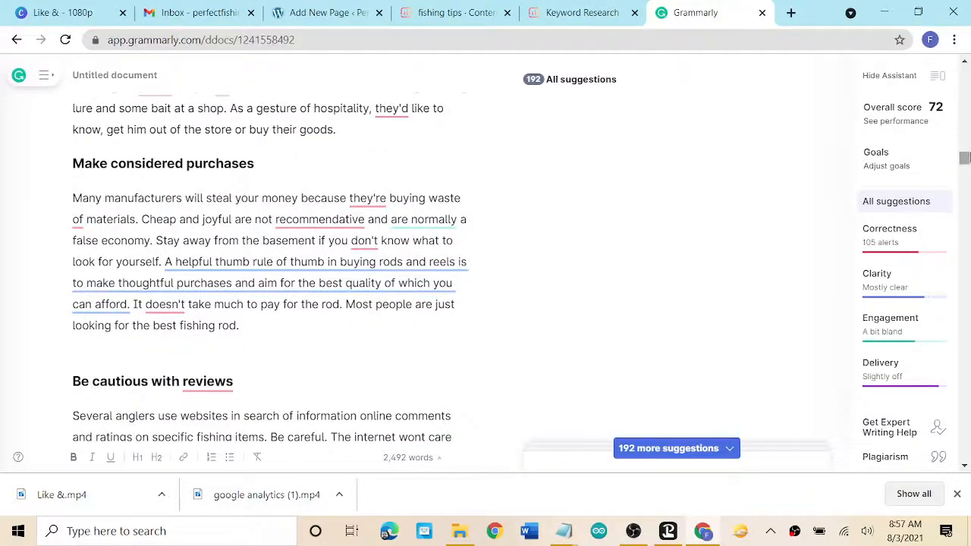
{"action": "left_click_drag", "start_coordinate": [965, 158], "coordinate": [964, 69]}
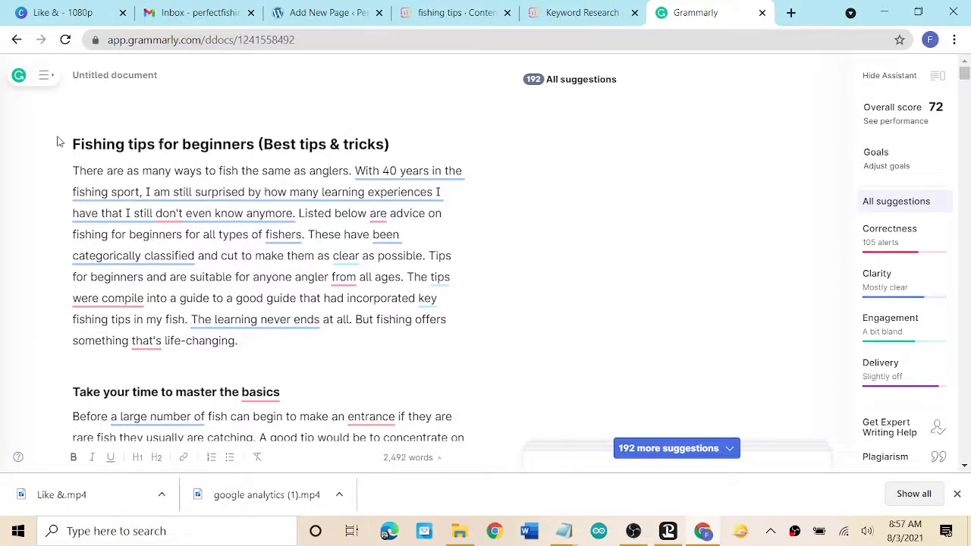
Copy the entire fishing tips article from the Grammarly document, restoring the text after its accidental deletion.
{"action": "left_click_drag", "start_coordinate": [73, 142], "coordinate": [371, 485]}
{"action": "key", "text": "Delete"}
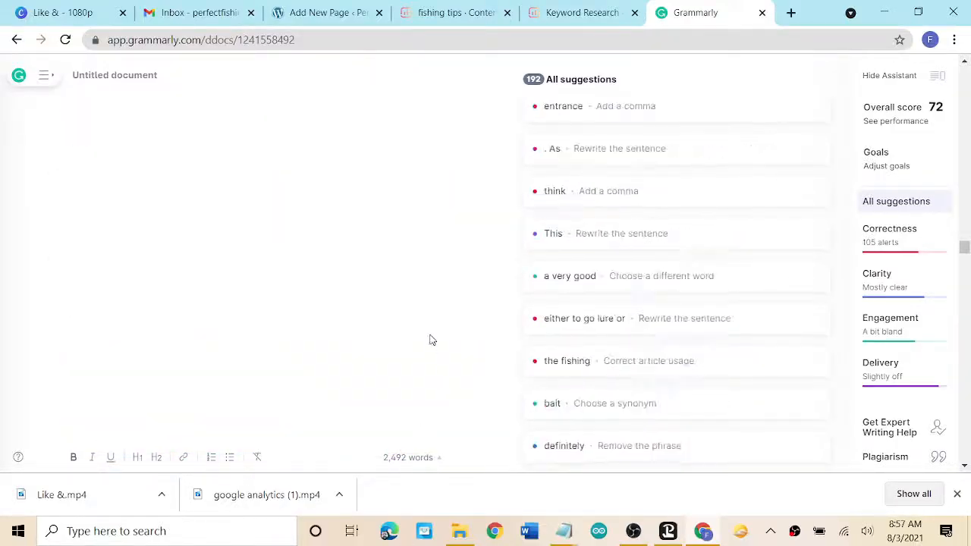
{"action": "key", "text": "ctrl+z"}
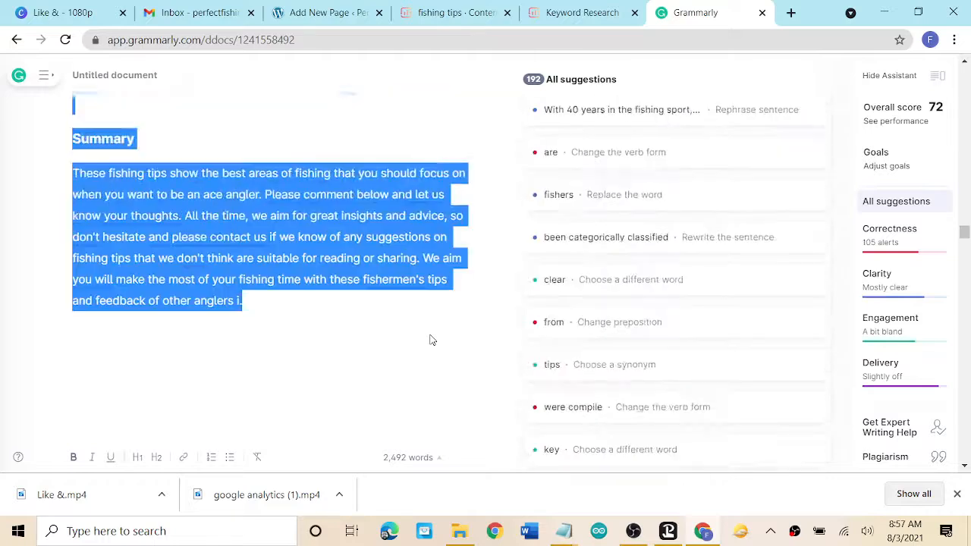
{"action": "right_click", "coordinate": [324, 379]}
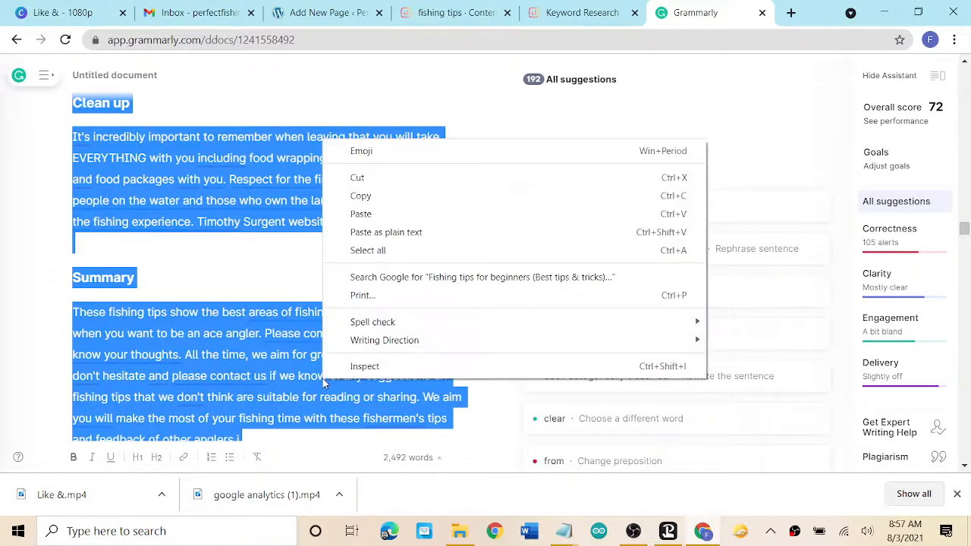
{"action": "left_click", "coordinate": [388, 197]}
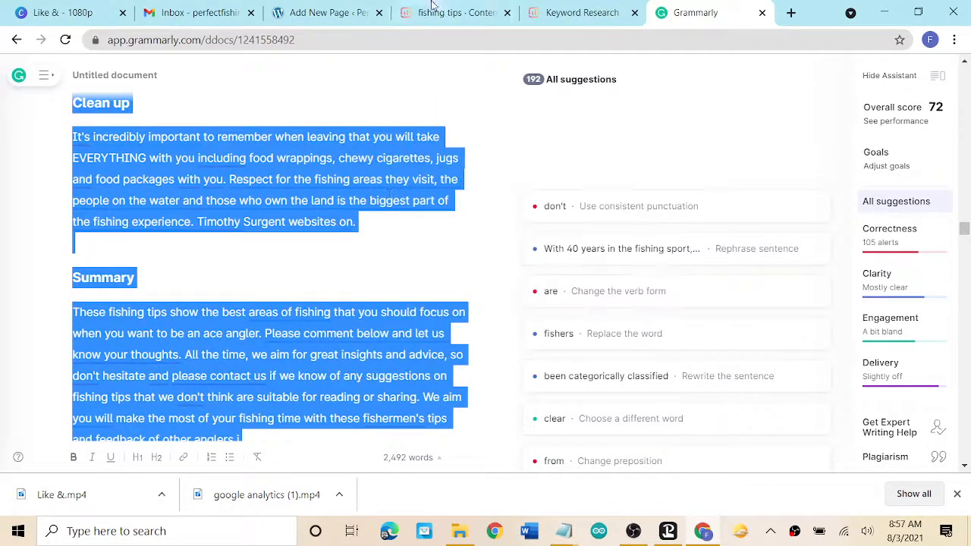
Switch to the WordPress page editor and paste the copied article into the empty block below the Perfect Fishing Tips title.
{"action": "left_click", "coordinate": [436, 11]}
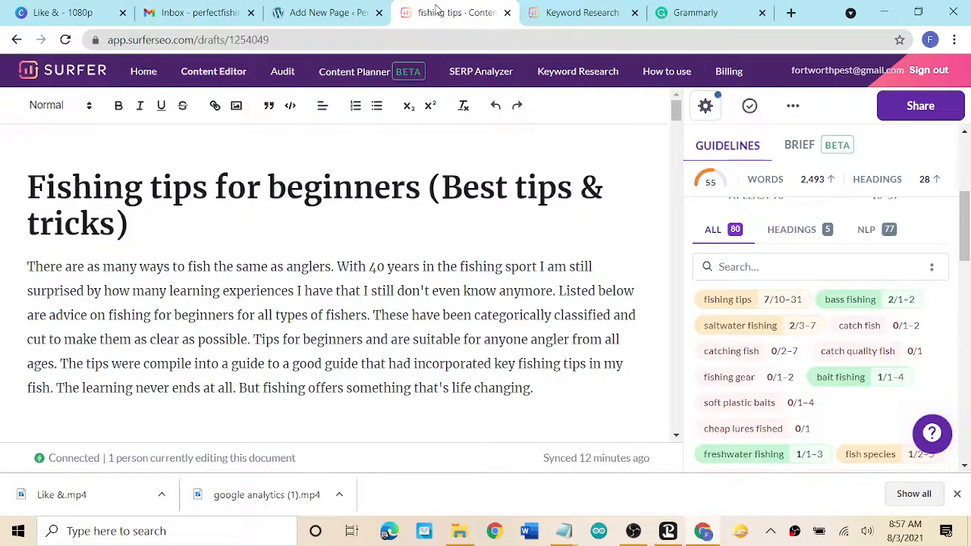
{"action": "left_click", "coordinate": [334, 11]}
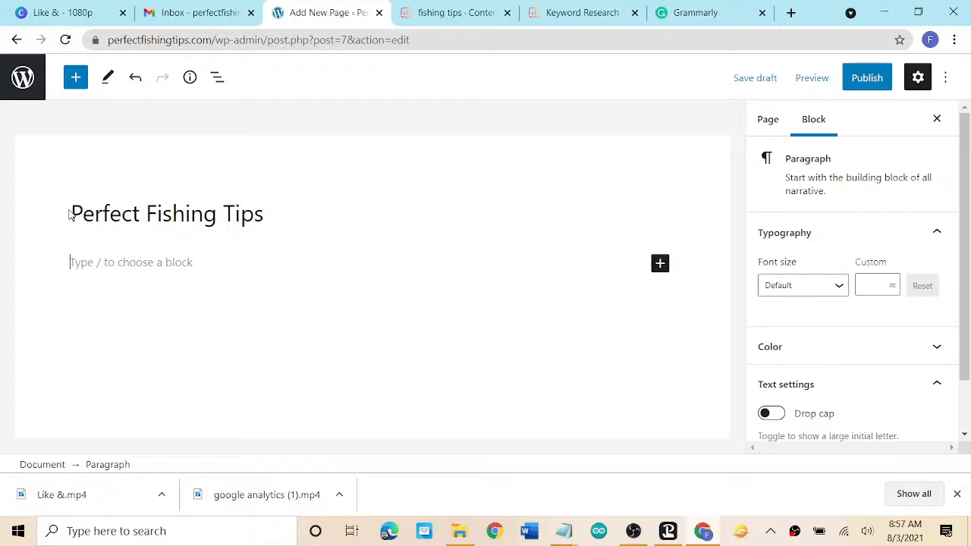
{"action": "right_click", "coordinate": [90, 263]}
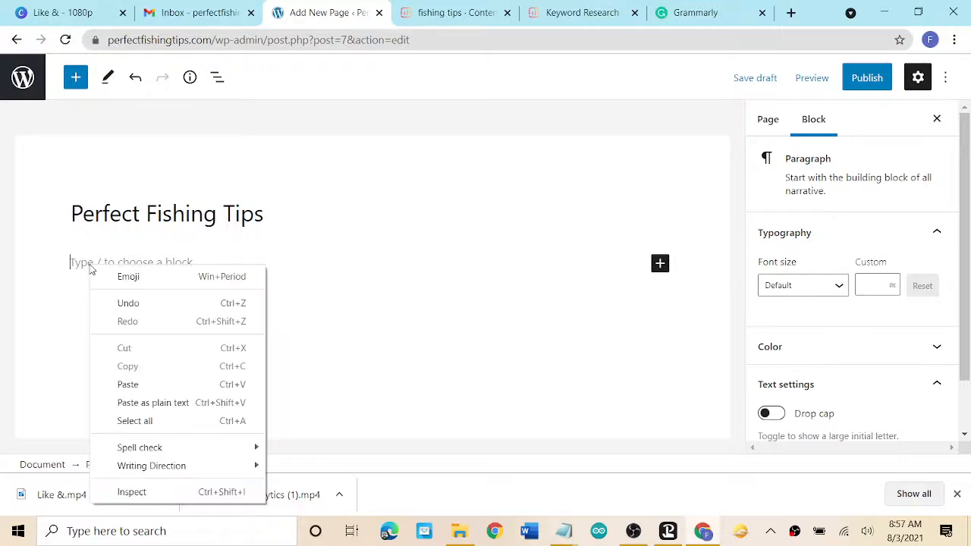
{"action": "left_click", "coordinate": [158, 376]}
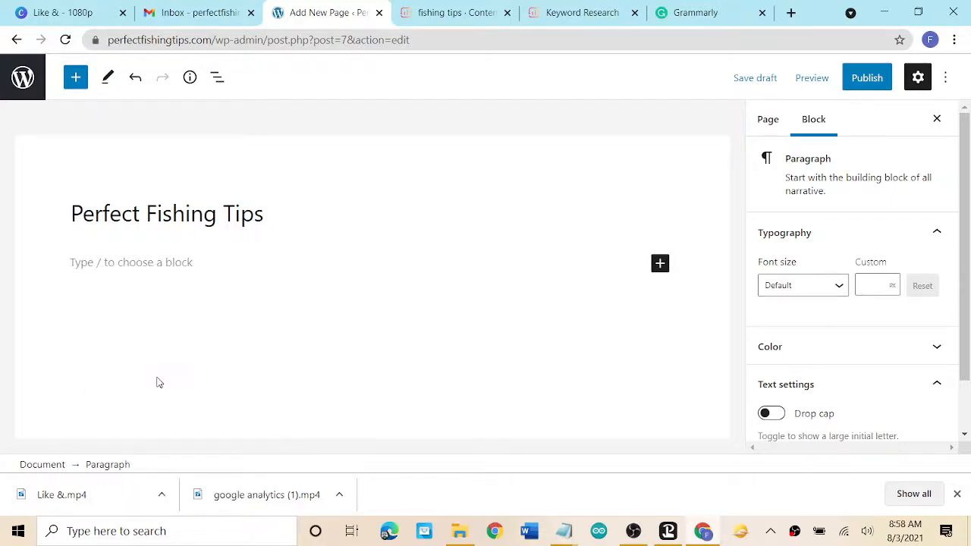
{"action": "scroll", "coordinate": [434, 320], "scroll_direction": "up", "scroll_amount": 20}
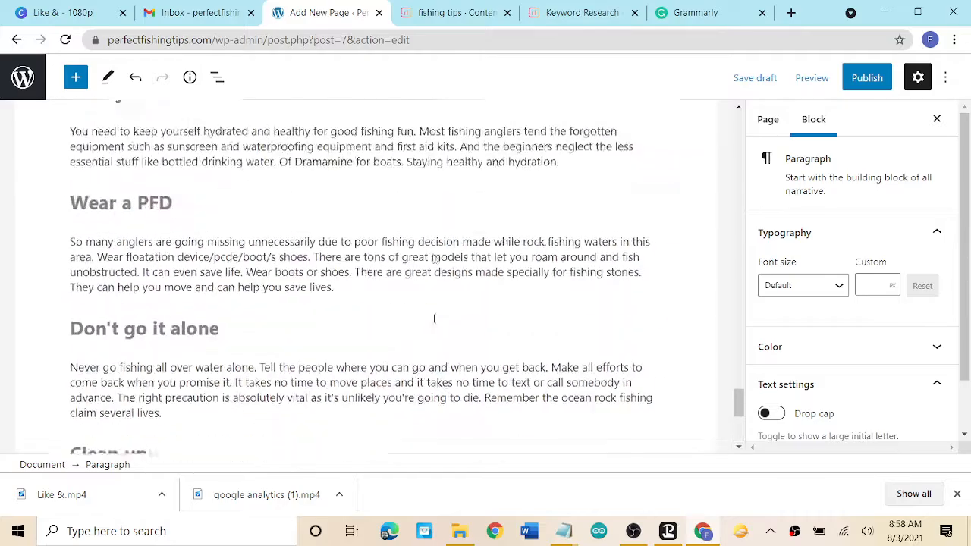
{"action": "scroll", "coordinate": [434, 320], "scroll_direction": "up", "scroll_amount": 20}
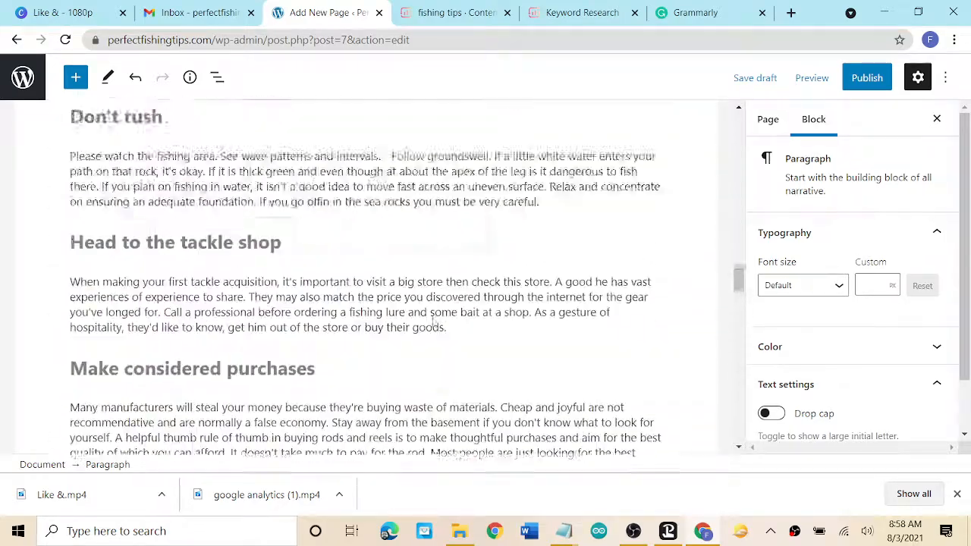
{"action": "scroll", "coordinate": [433, 319], "scroll_direction": "up", "scroll_amount": 20}
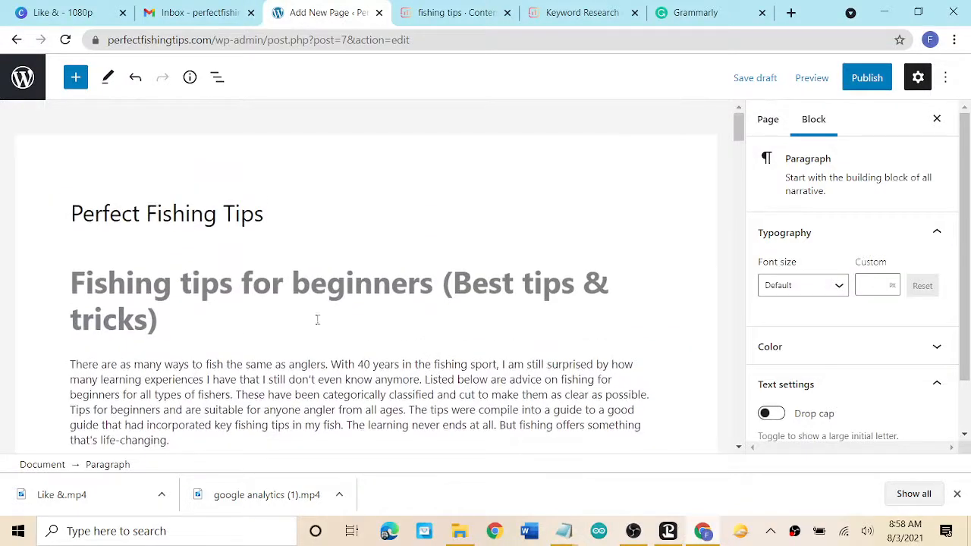
Check the block types of the main article heading, the page title and the introductory paragraph.
{"action": "left_click", "coordinate": [351, 278]}
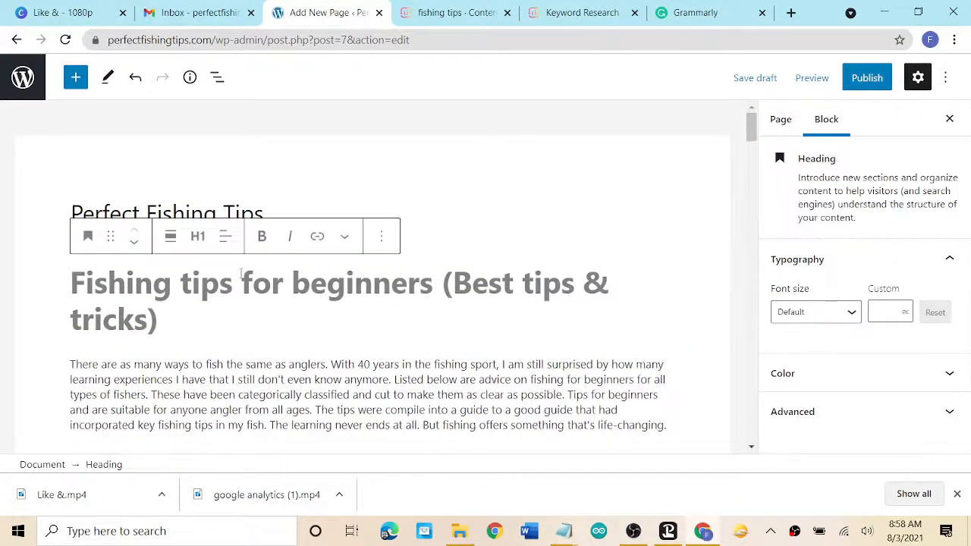
{"action": "left_click", "coordinate": [172, 212]}
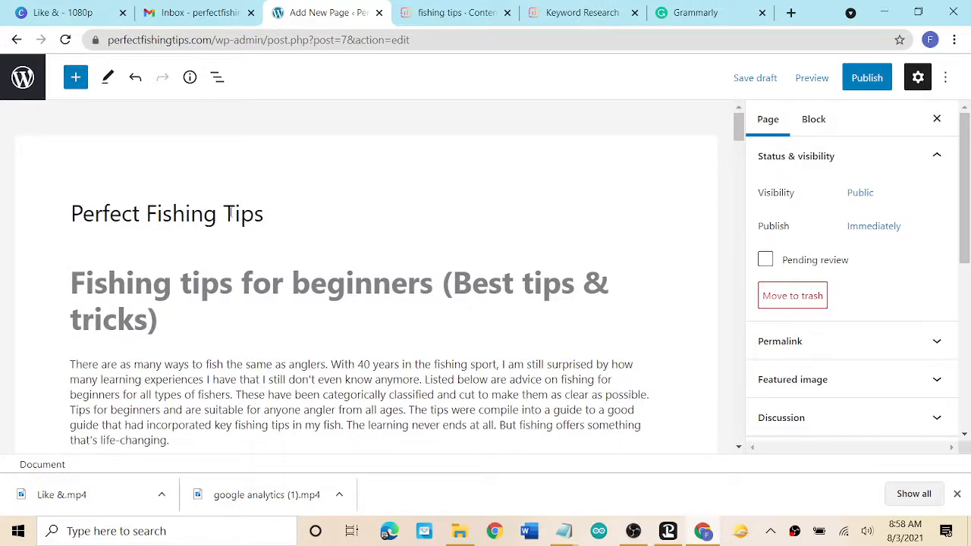
{"action": "triple_click", "coordinate": [230, 215]}
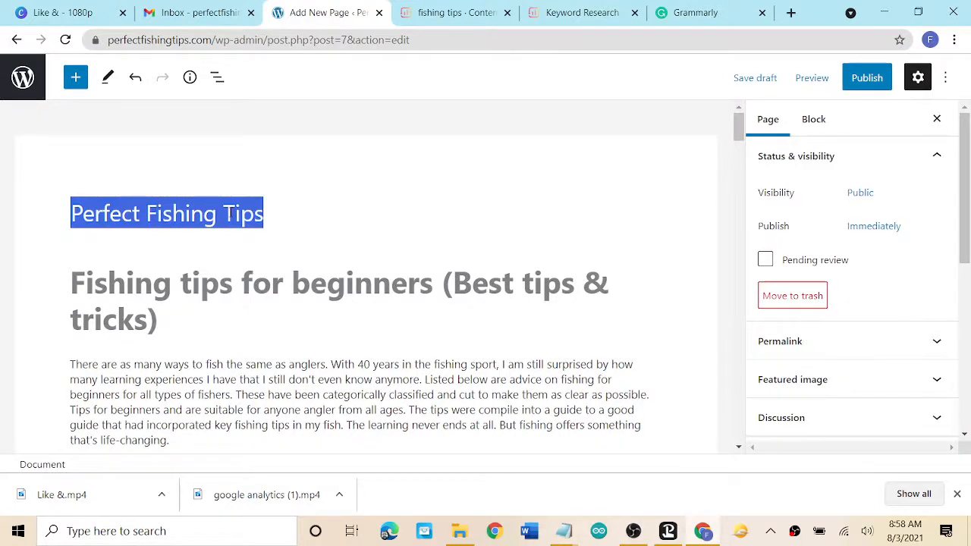
{"action": "left_click", "coordinate": [270, 373]}
{"action": "scroll", "coordinate": [271, 369], "scroll_direction": "down", "scroll_amount": 1}
{"action": "scroll", "coordinate": [281, 360], "scroll_direction": "down", "scroll_amount": 3}
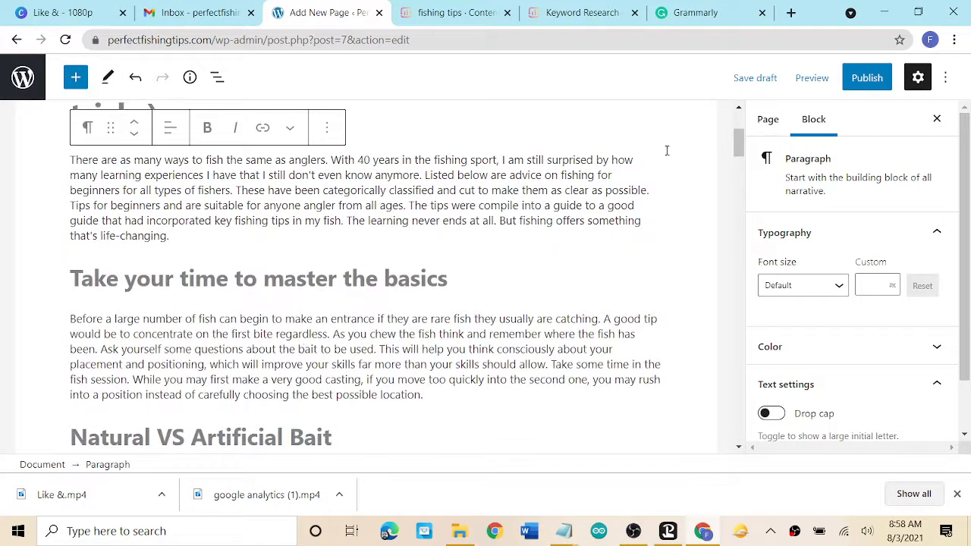
{"action": "scroll", "coordinate": [741, 151], "scroll_direction": "down", "scroll_amount": 1}
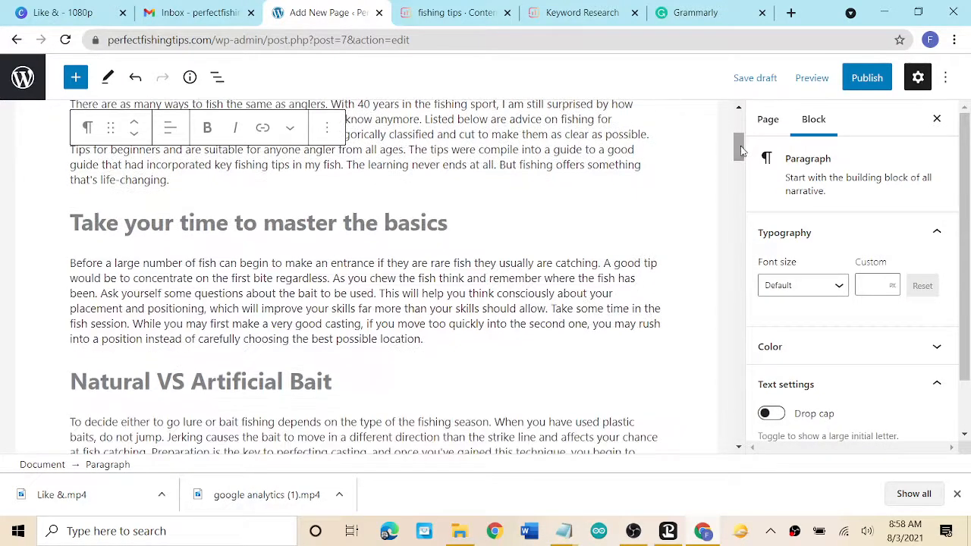
Check the heading levels of "Take your time to master the basics", "Natural VS Artificial Bait" and "Natural bait".
{"action": "left_click", "coordinate": [398, 226]}
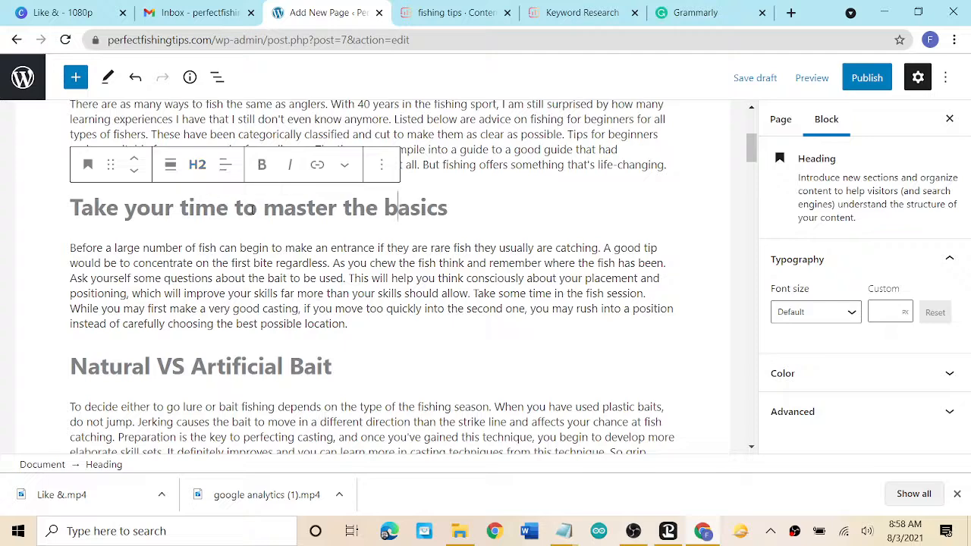
{"action": "left_click", "coordinate": [240, 367]}
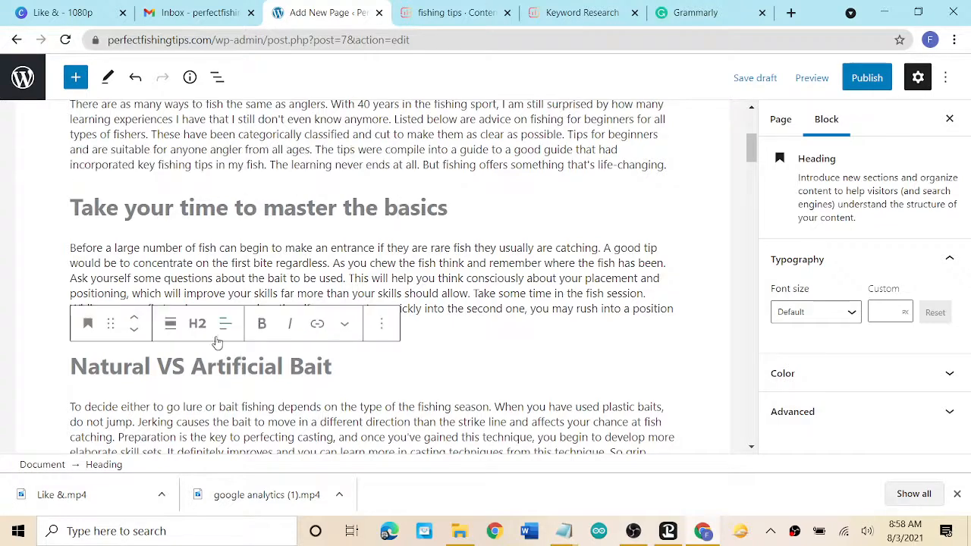
{"action": "left_click", "coordinate": [497, 278]}
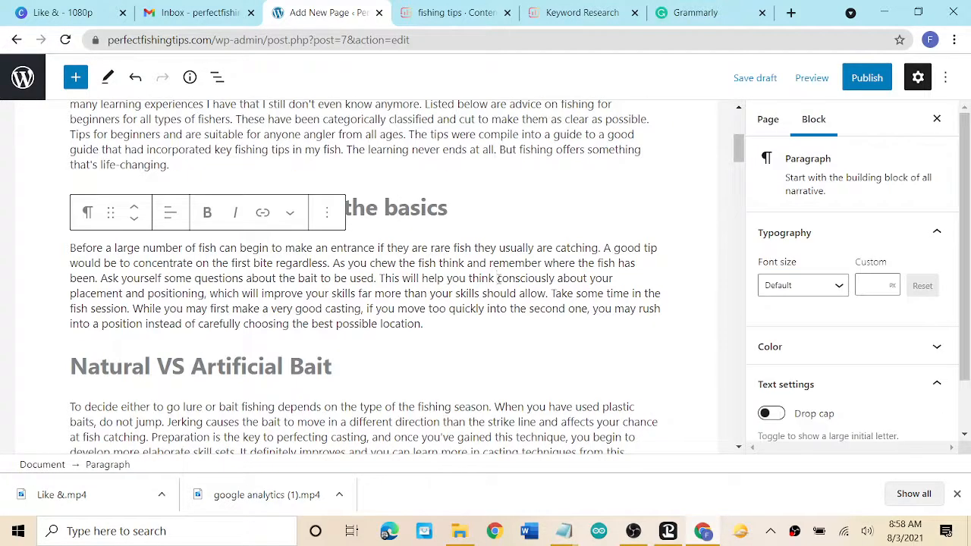
{"action": "scroll", "coordinate": [498, 278], "scroll_direction": "up", "scroll_amount": 4}
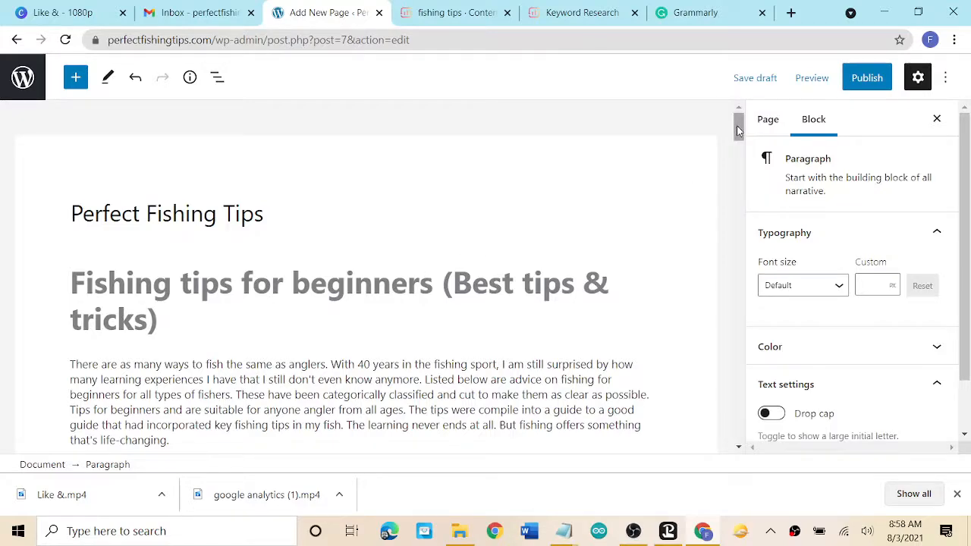
{"action": "left_click_drag", "start_coordinate": [738, 130], "coordinate": [735, 172]}
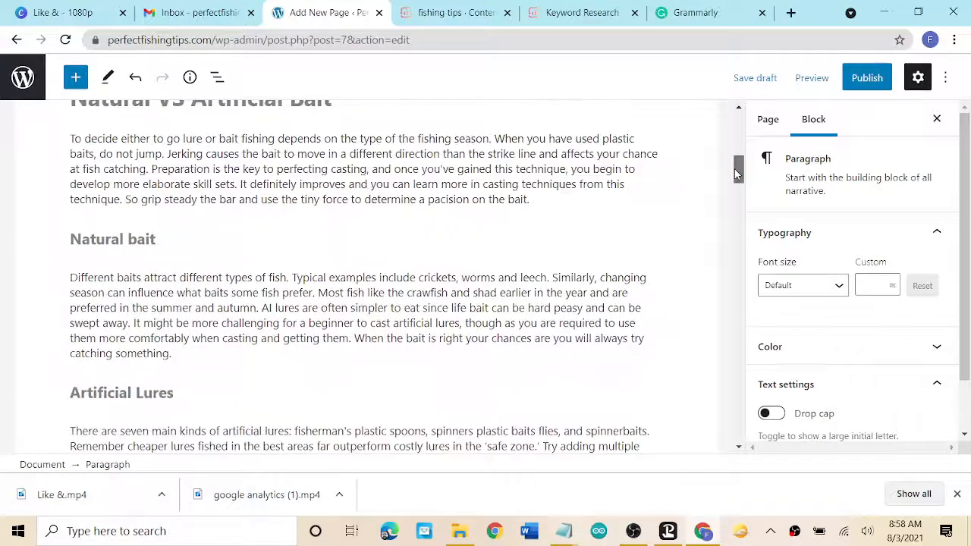
{"action": "left_click", "coordinate": [135, 241]}
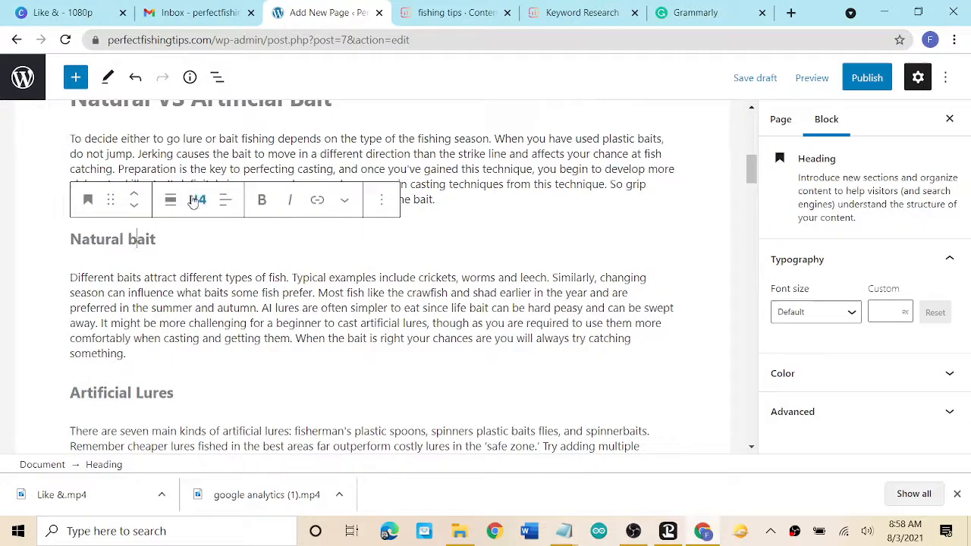
{"action": "left_click", "coordinate": [485, 147]}
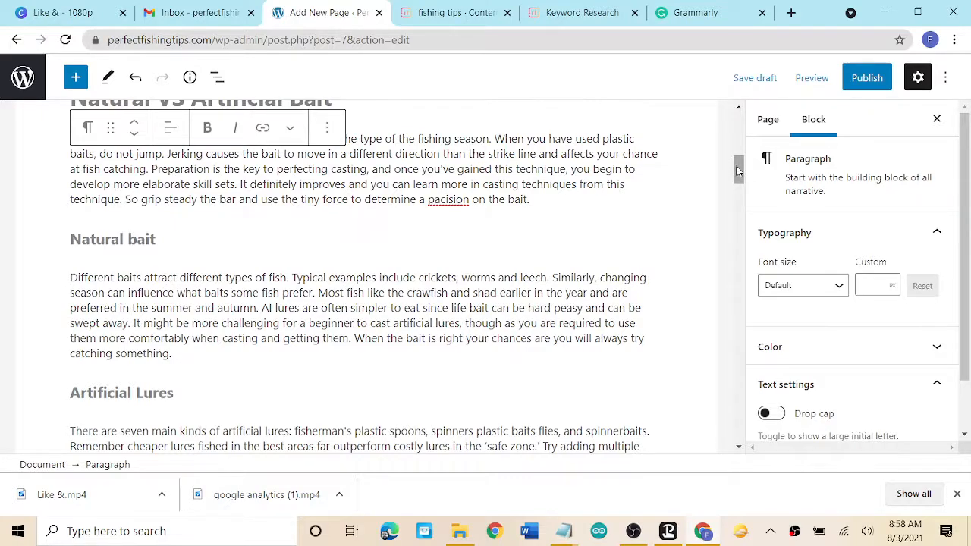
{"action": "left_click_drag", "start_coordinate": [738, 170], "coordinate": [769, 104]}
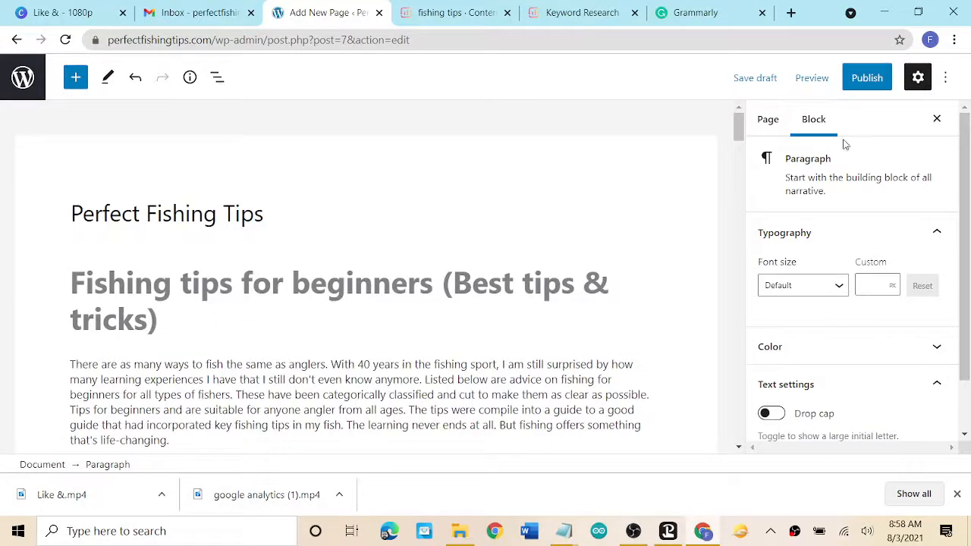
Shorten the page's permalink slug to fishing-tips.
{"action": "left_click", "coordinate": [768, 121]}
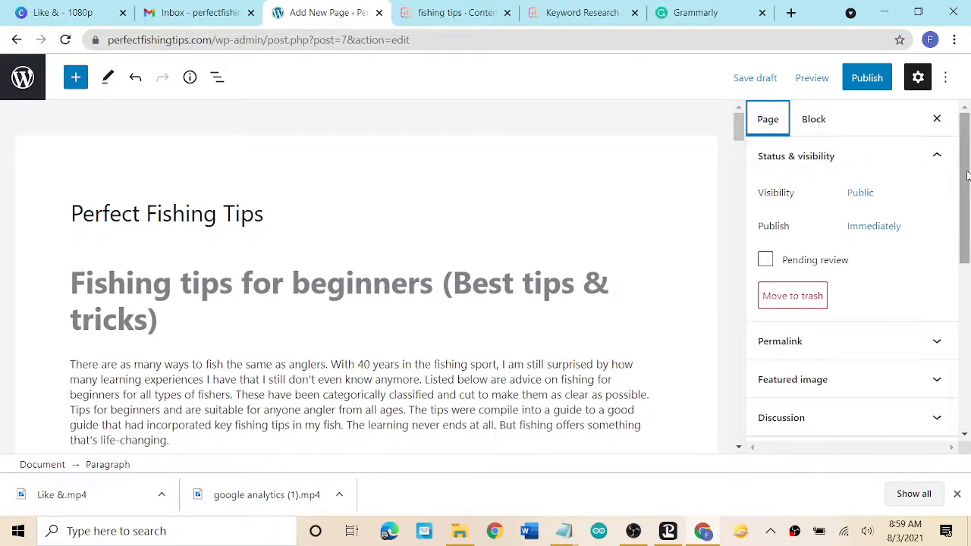
{"action": "left_click_drag", "start_coordinate": [966, 176], "coordinate": [966, 220]}
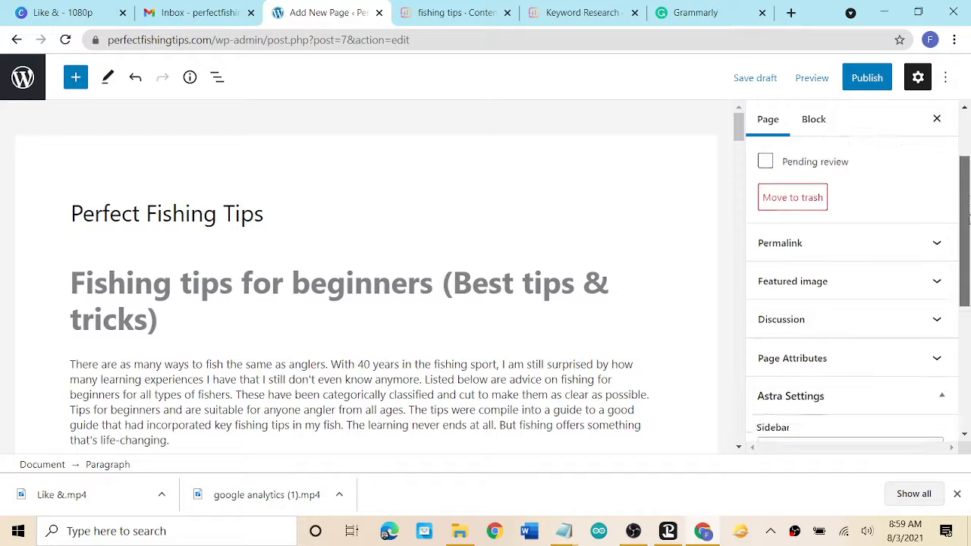
{"action": "left_click", "coordinate": [926, 246]}
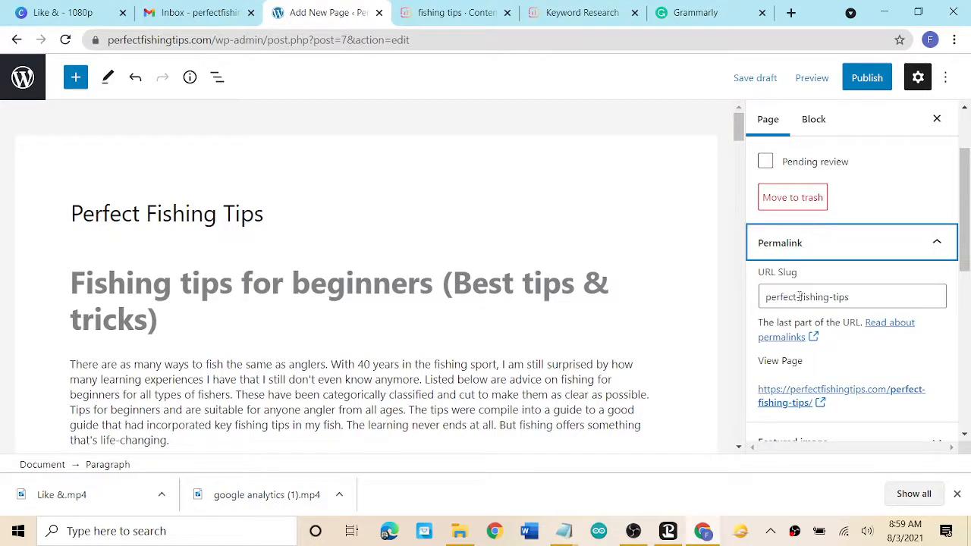
{"action": "left_click_drag", "start_coordinate": [799, 297], "coordinate": [763, 296]}
{"action": "key", "text": "BackSpace"}
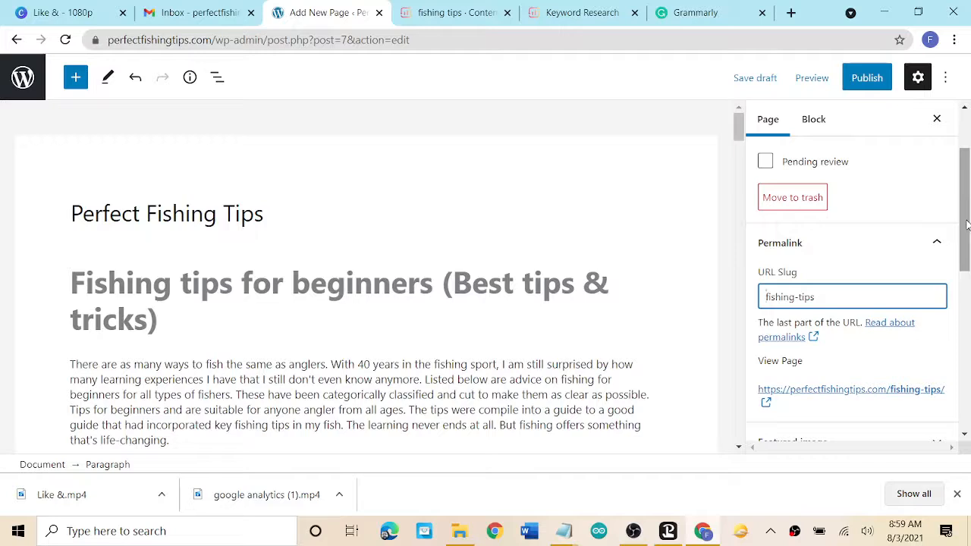
Add the prefix "Perfect-" back to the start of the page's URL slug.
{"action": "mouse_move", "coordinate": [966, 225]}
{"action": "left_mouse_down"}
{"action": "mouse_move", "coordinate": [967, 331]}
{"action": "mouse_move", "coordinate": [969, 205]}
{"action": "mouse_move", "coordinate": [969, 230]}
{"action": "left_mouse_up"}
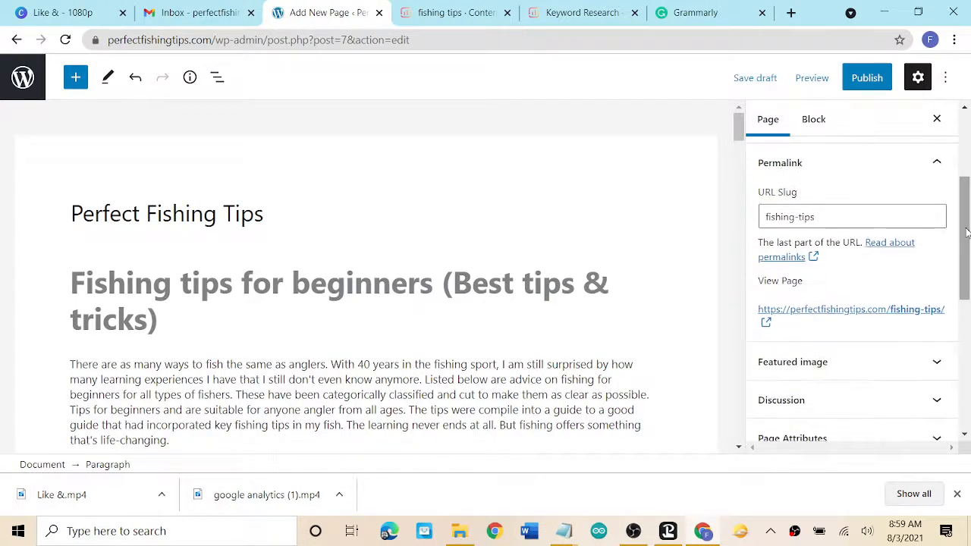
{"action": "left_click", "coordinate": [763, 217]}
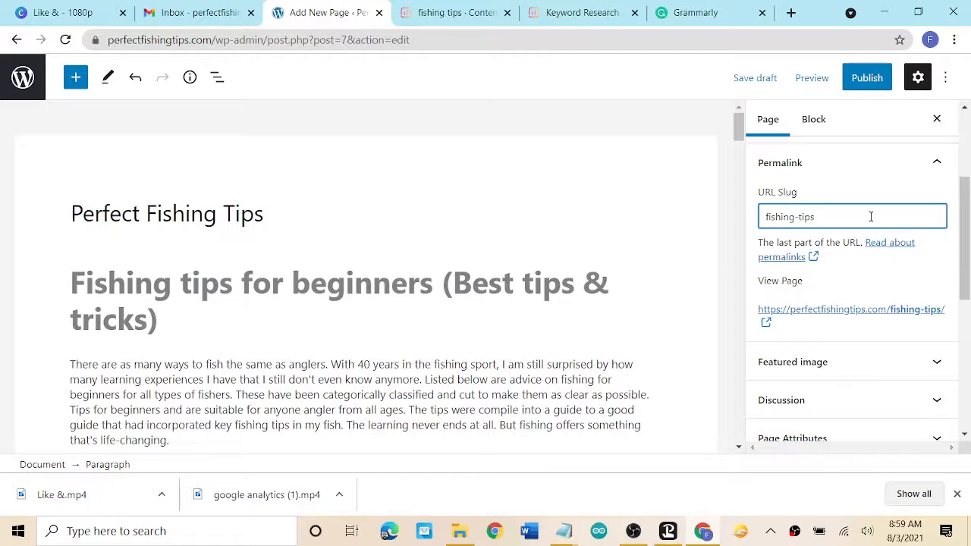
{"action": "type", "text": "Perfect"}
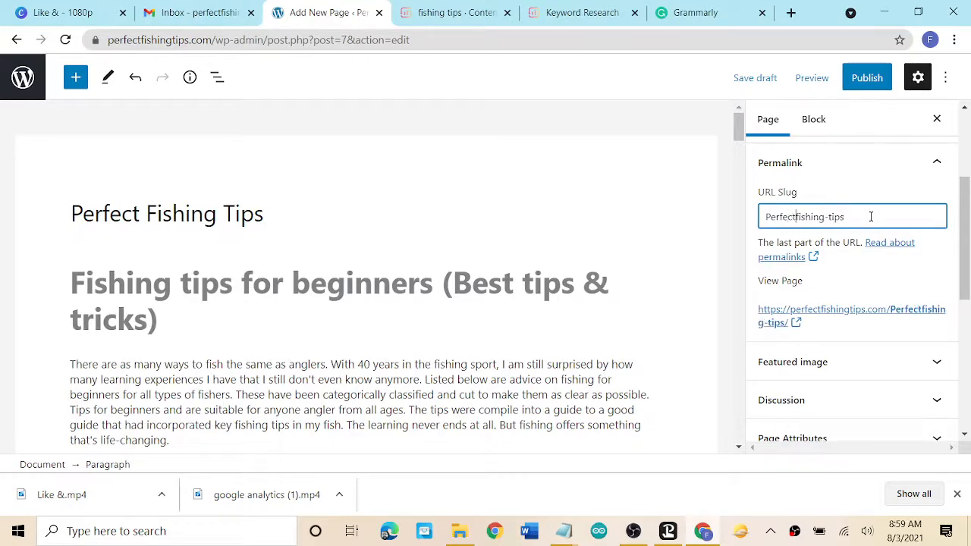
{"action": "type", "text": "-"}
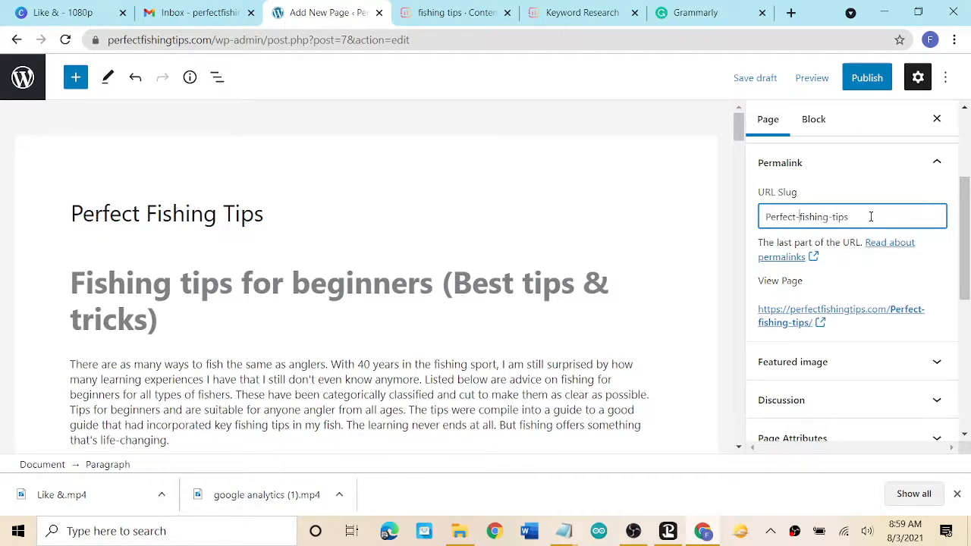
Review the remaining page settings, including the Astra options for sidebar, content layout and disabled sections.
{"action": "left_click_drag", "start_coordinate": [968, 242], "coordinate": [969, 258]}
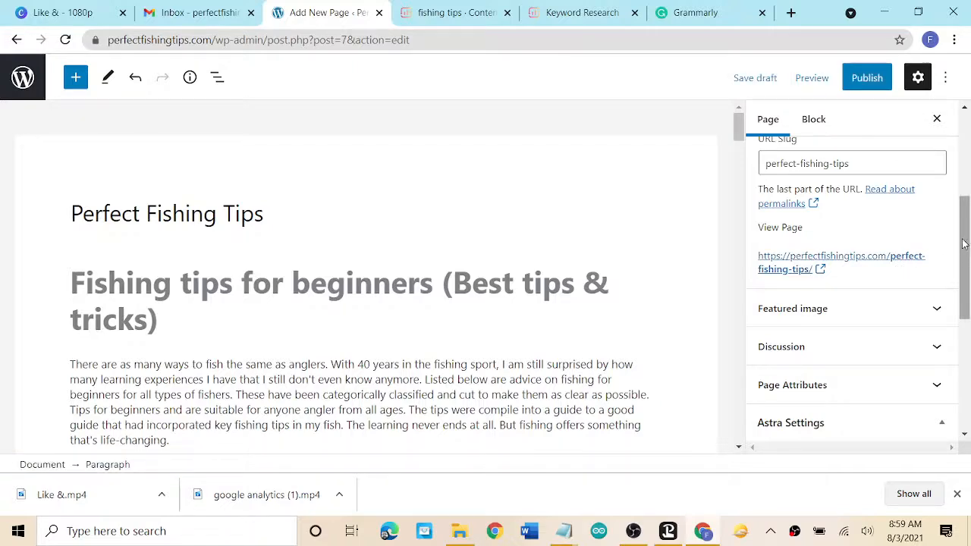
{"action": "left_click_drag", "start_coordinate": [965, 246], "coordinate": [967, 372]}
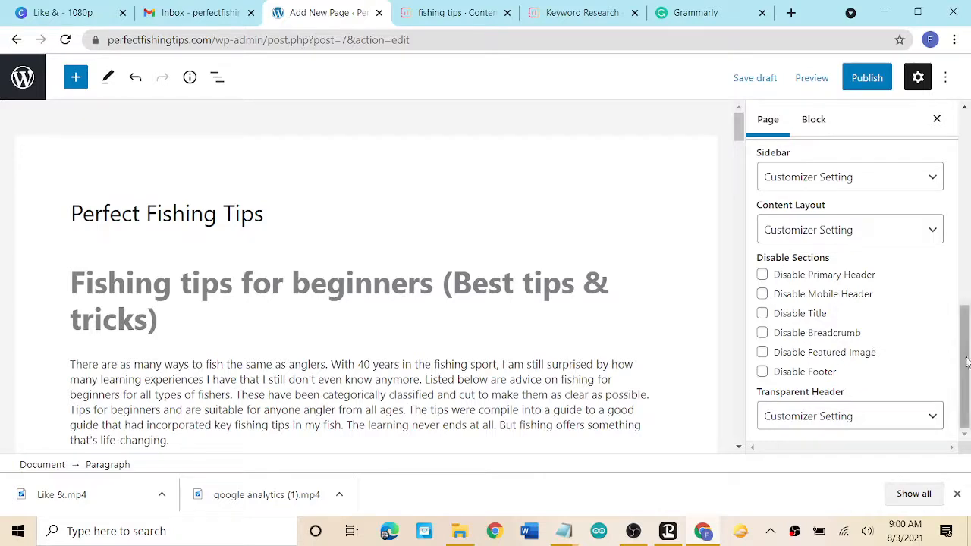
{"action": "left_click_drag", "start_coordinate": [967, 362], "coordinate": [968, 154]}
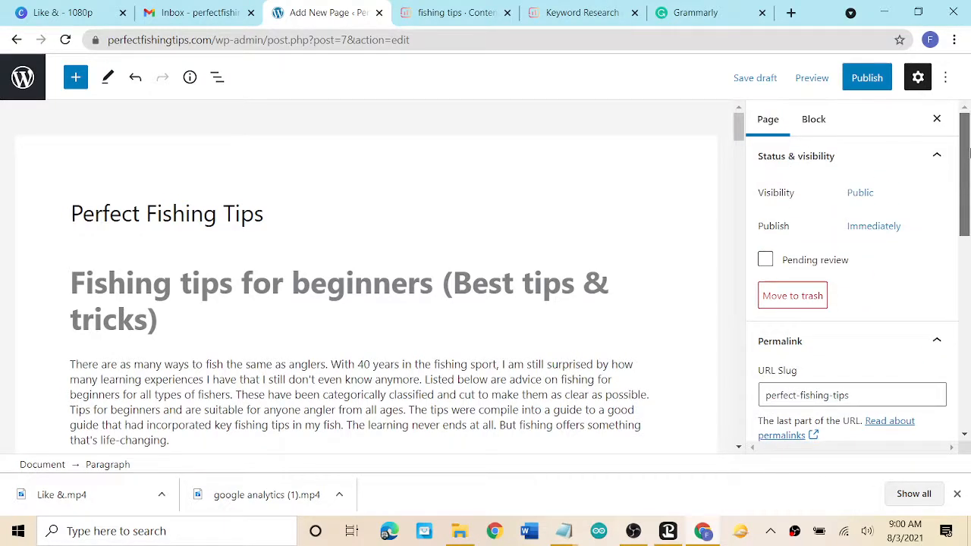
Publish the Perfect Fishing Tips page and look through its live version from start to end.
{"action": "left_click", "coordinate": [867, 79]}
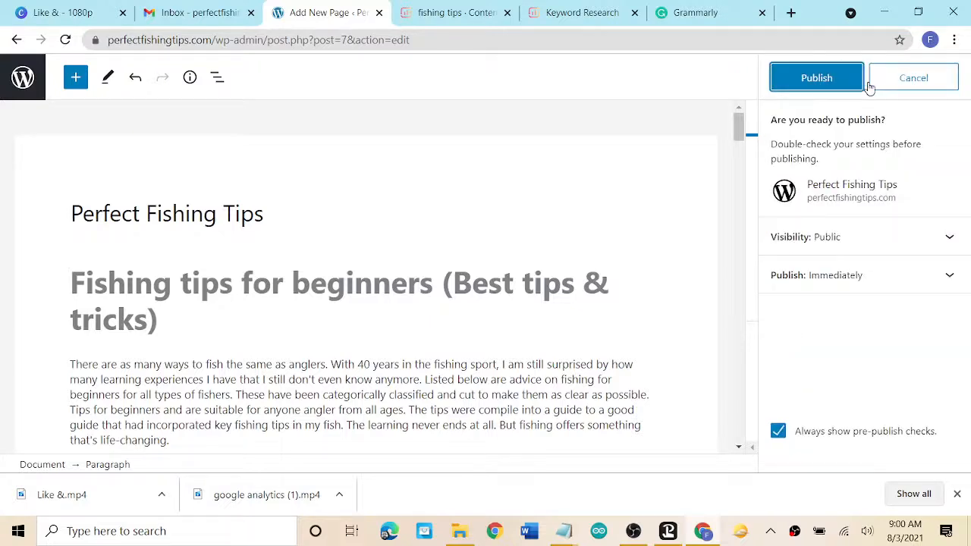
{"action": "left_click", "coordinate": [818, 86]}
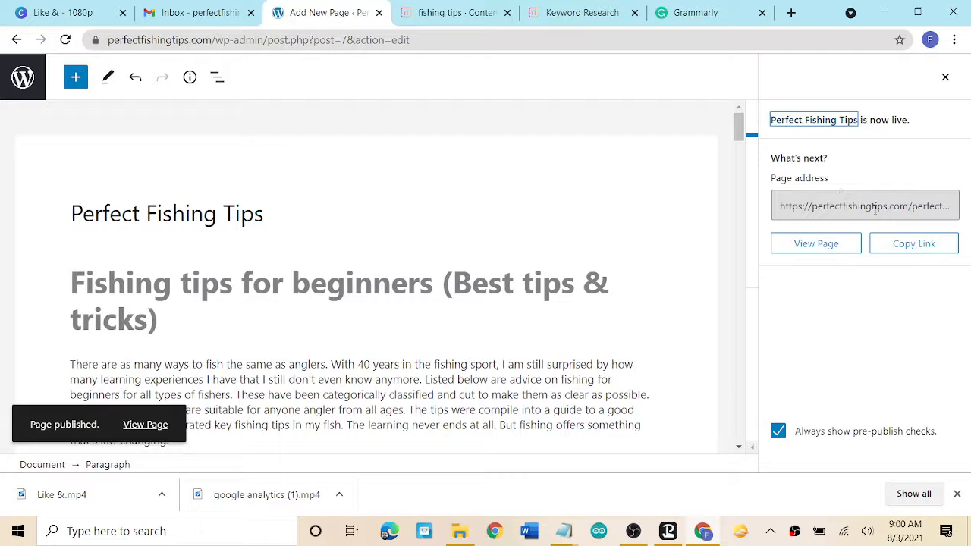
{"action": "left_click", "coordinate": [148, 424]}
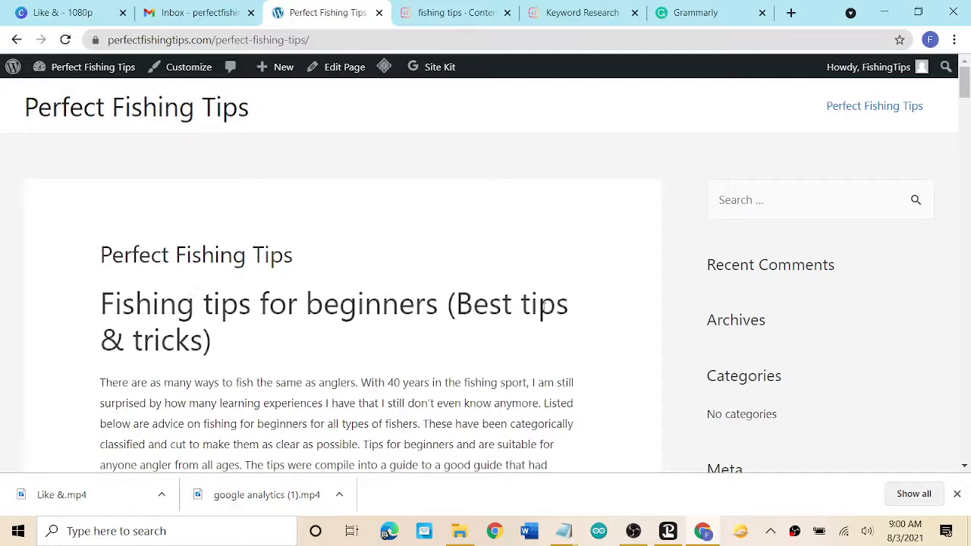
{"action": "scroll", "coordinate": [544, 305], "scroll_direction": "down", "scroll_amount": 2}
{"action": "scroll", "coordinate": [543, 307], "scroll_direction": "down", "scroll_amount": 5}
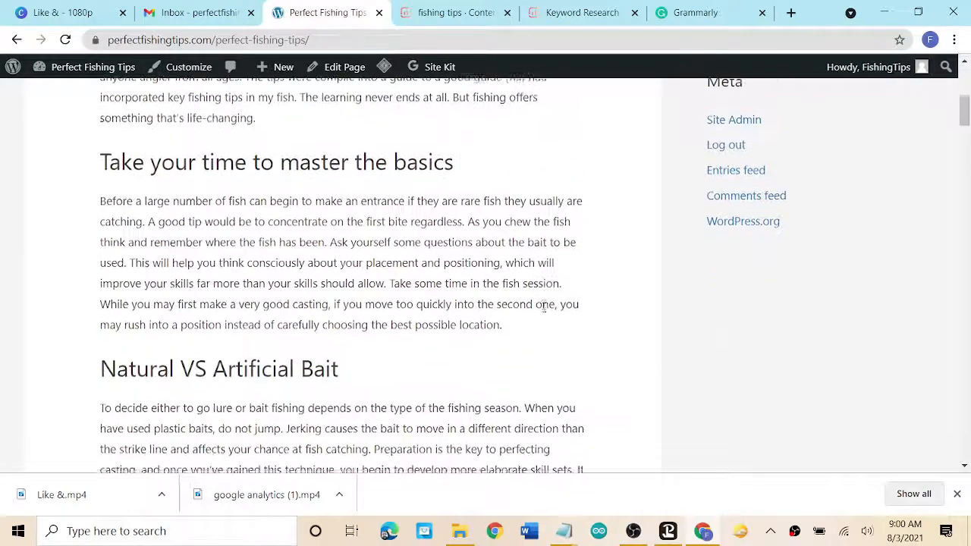
{"action": "left_click_drag", "start_coordinate": [964, 140], "coordinate": [964, 472]}
{"action": "key", "text": "Home"}
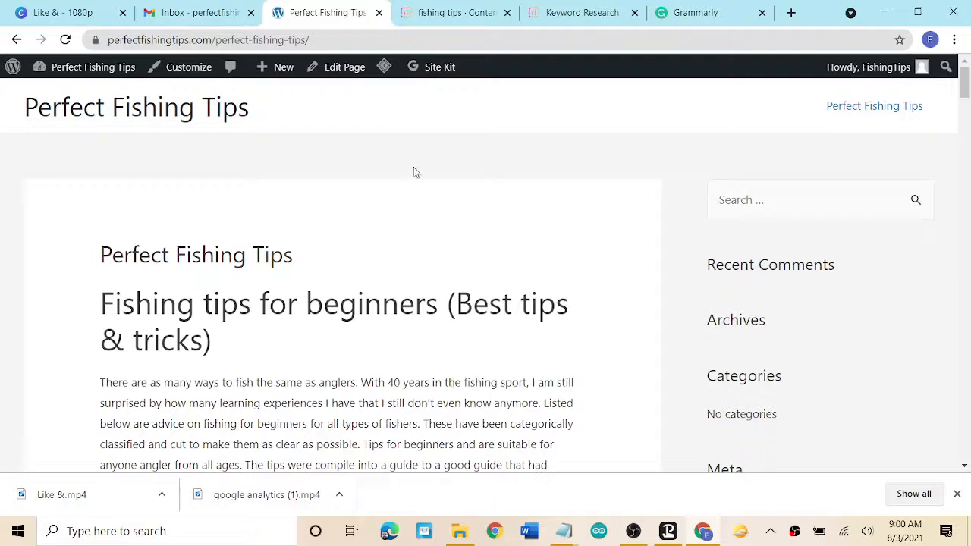
Return from the live page to the site's admin dashboard.
{"action": "mouse_move", "coordinate": [75, 79]}
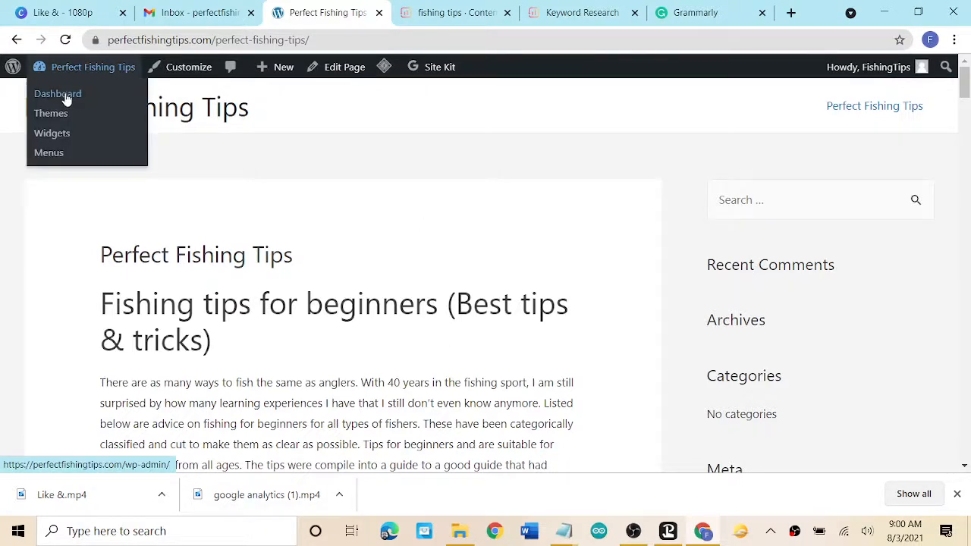
{"action": "left_click", "coordinate": [66, 99]}
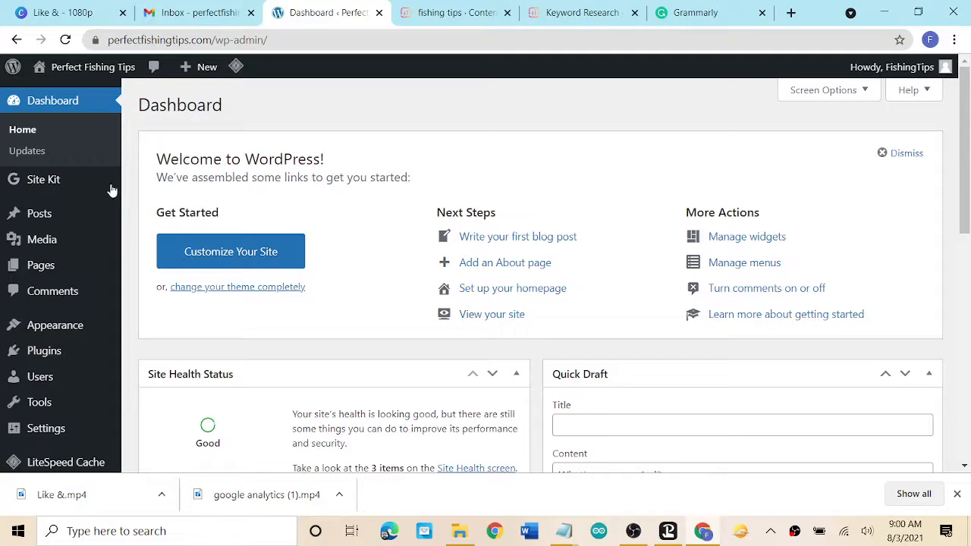
{"action": "scroll", "coordinate": [15, 256], "scroll_direction": "down", "scroll_amount": 5}
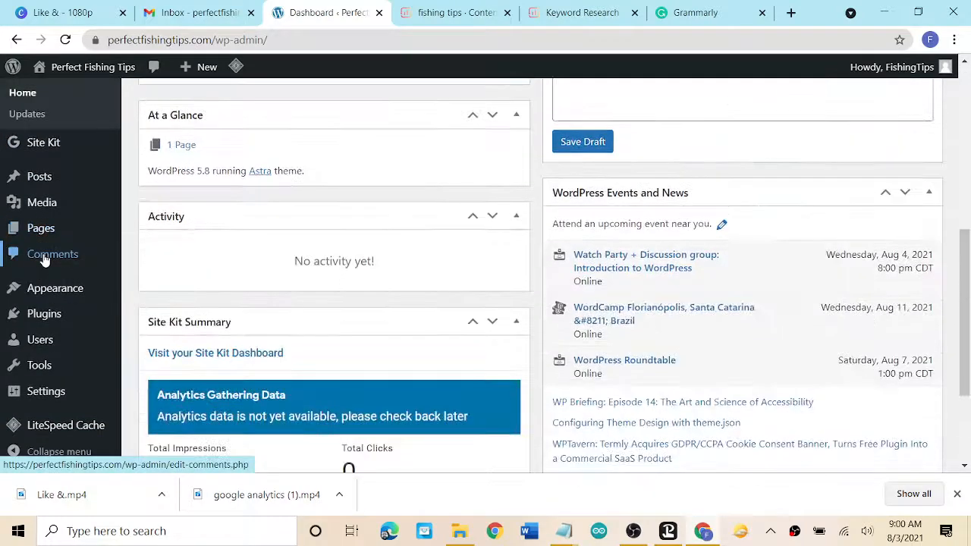
{"action": "scroll", "coordinate": [44, 260], "scroll_direction": "up", "scroll_amount": 6}
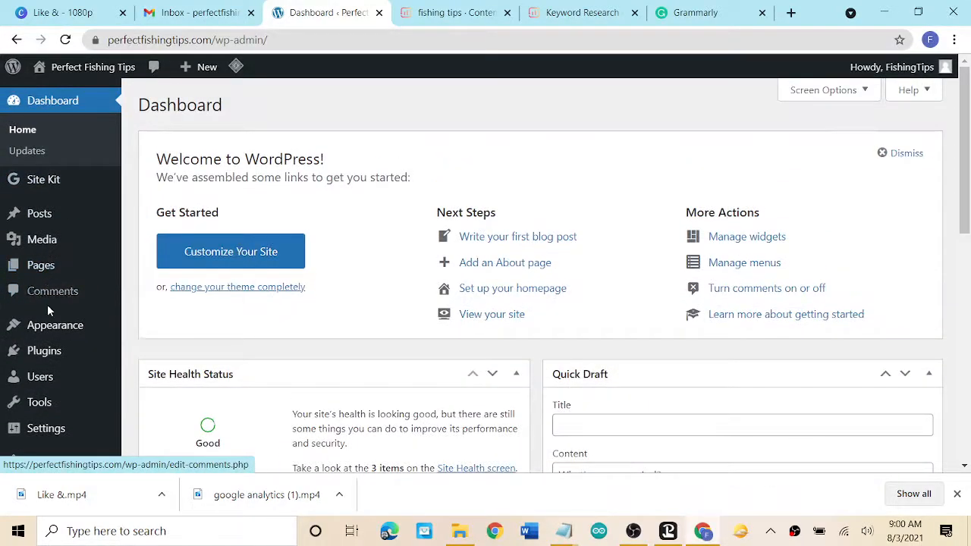
{"action": "scroll", "coordinate": [47, 304], "scroll_direction": "down", "scroll_amount": 2}
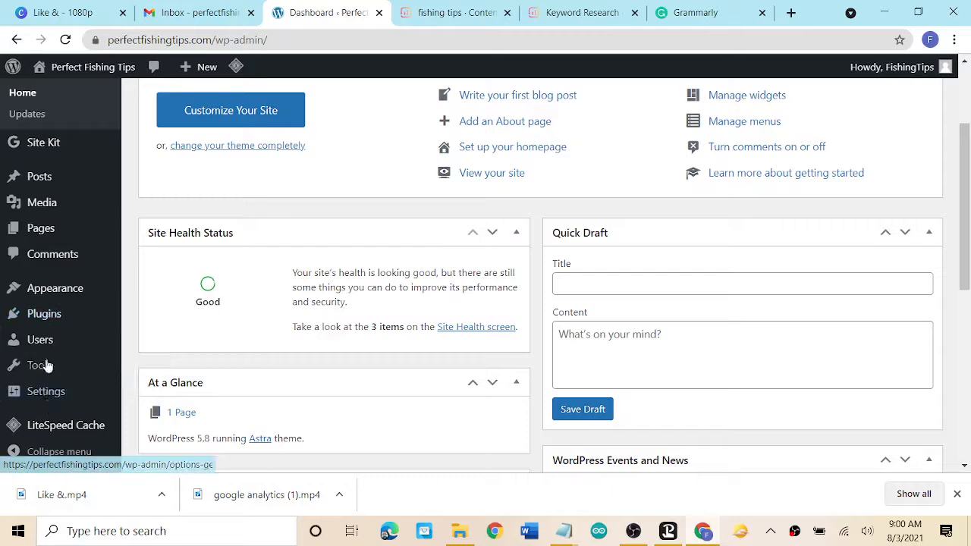
{"action": "mouse_move", "coordinate": [49, 299]}
{"action": "scroll", "coordinate": [76, 220], "scroll_direction": "up", "scroll_amount": 2}
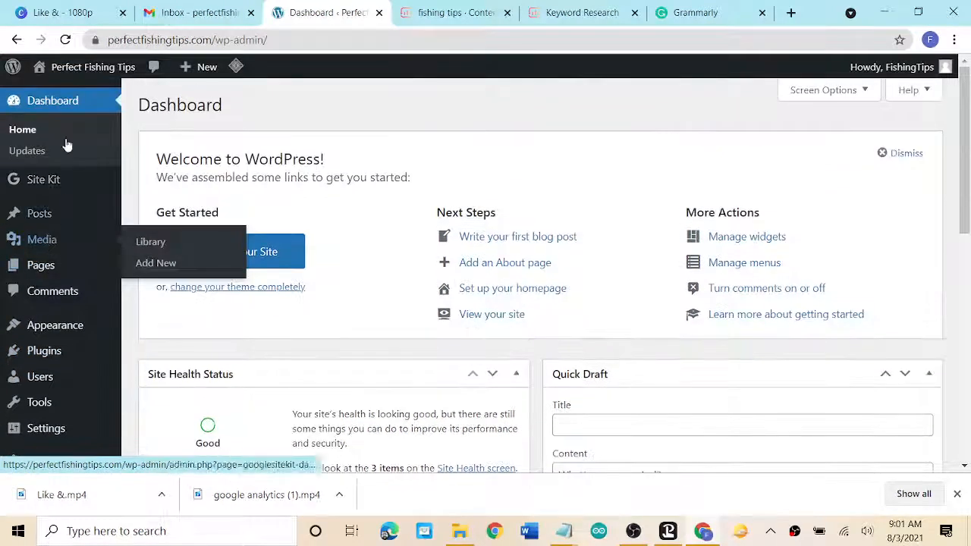
{"action": "mouse_move", "coordinate": [65, 70]}
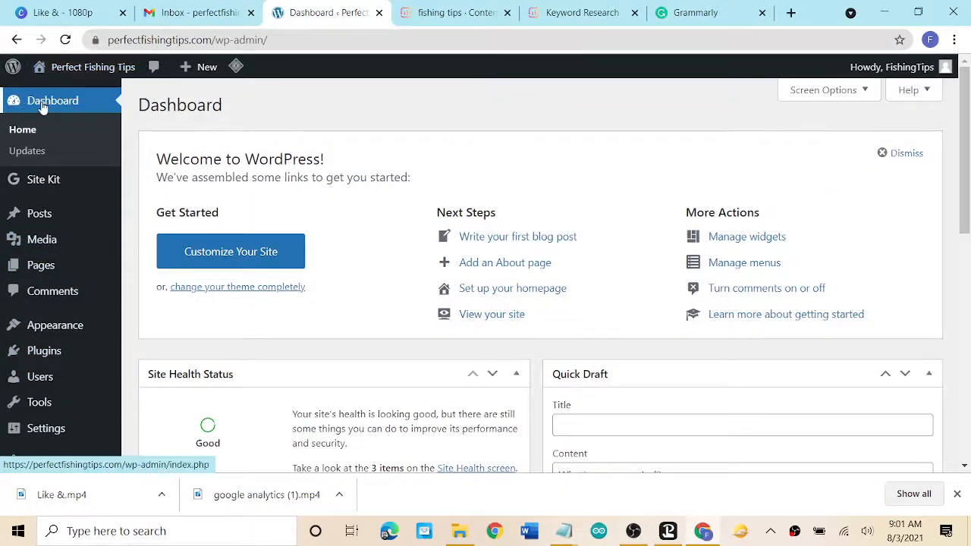
{"action": "left_click", "coordinate": [39, 107]}
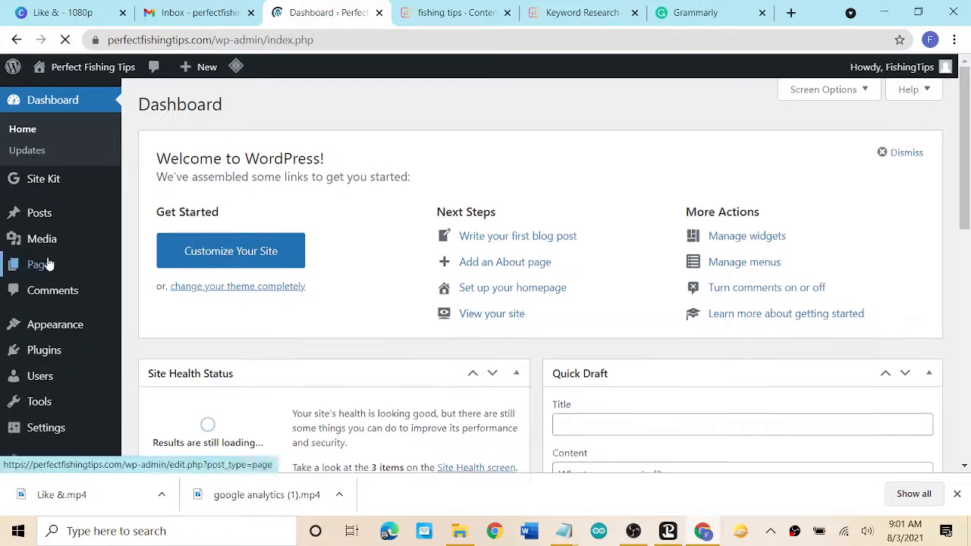
Open the Homepage Settings in the theme customizer.
{"action": "scroll", "coordinate": [38, 262], "scroll_direction": "down", "scroll_amount": 3}
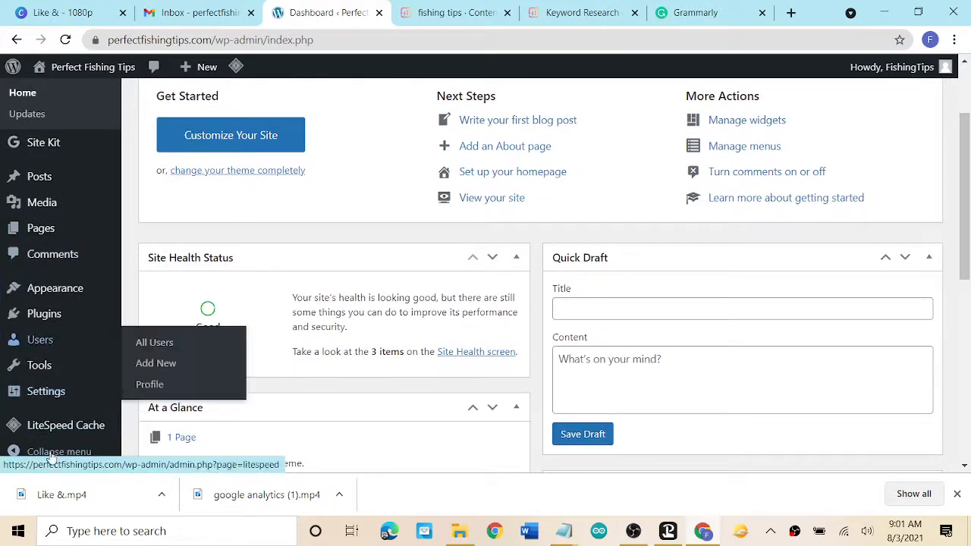
{"action": "mouse_move", "coordinate": [51, 298]}
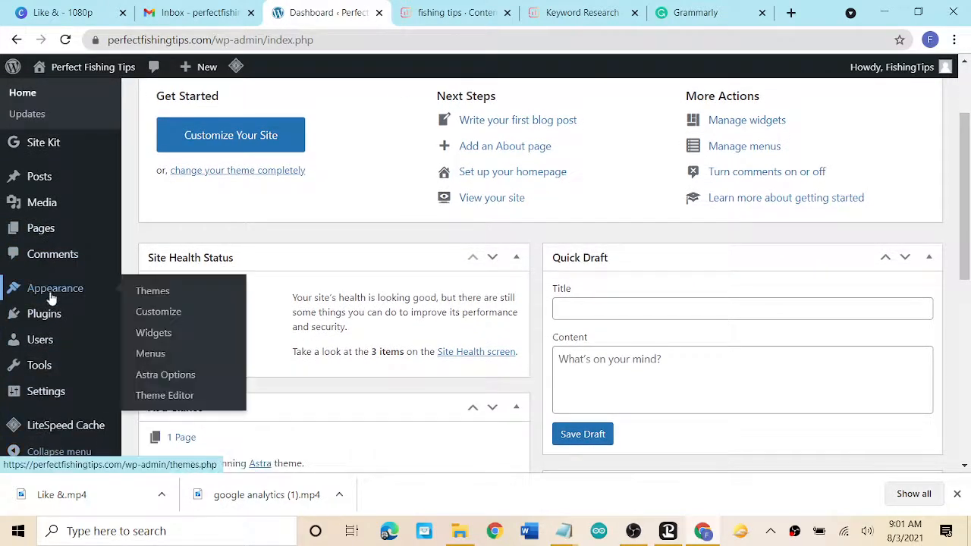
{"action": "left_click", "coordinate": [156, 313]}
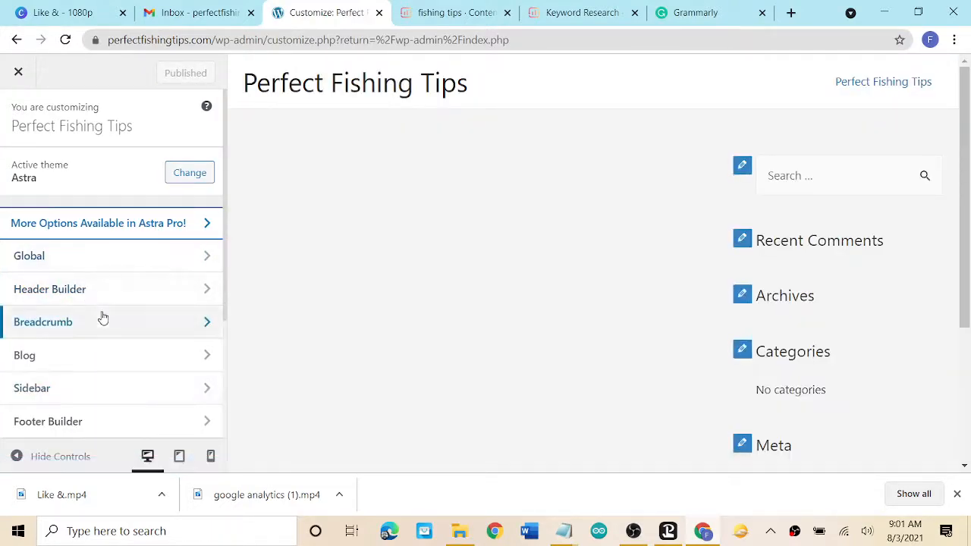
{"action": "scroll", "coordinate": [103, 318], "scroll_direction": "down", "scroll_amount": 2}
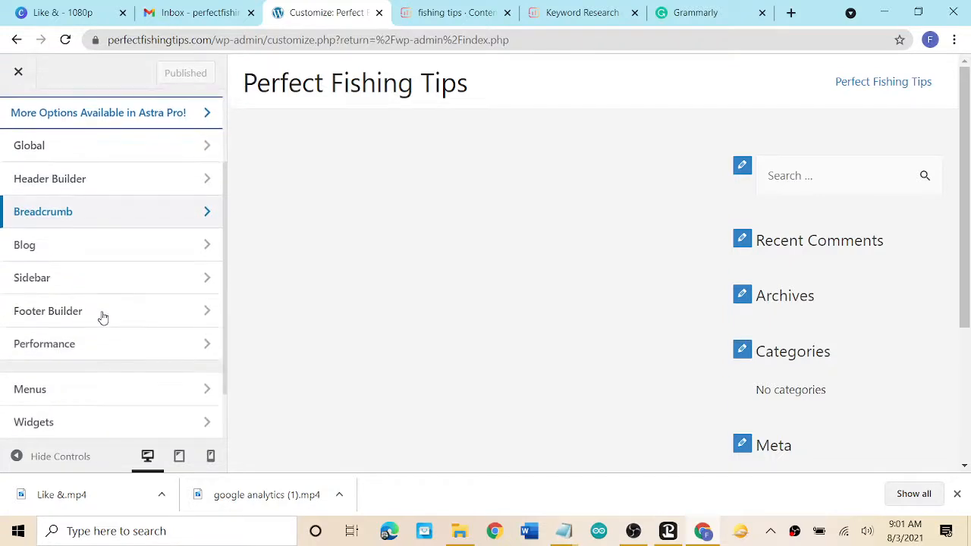
{"action": "scroll", "coordinate": [103, 318], "scroll_direction": "down", "scroll_amount": 1}
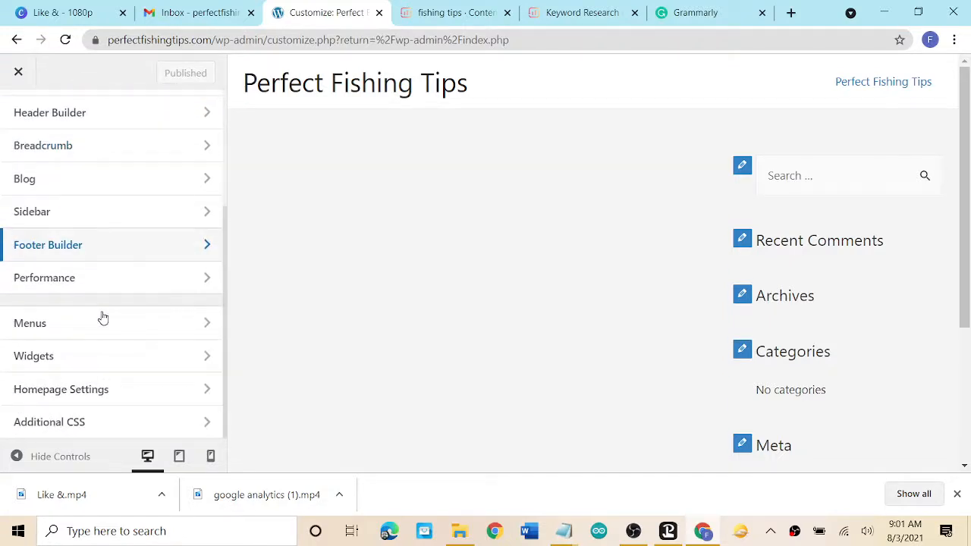
{"action": "left_click", "coordinate": [96, 396]}
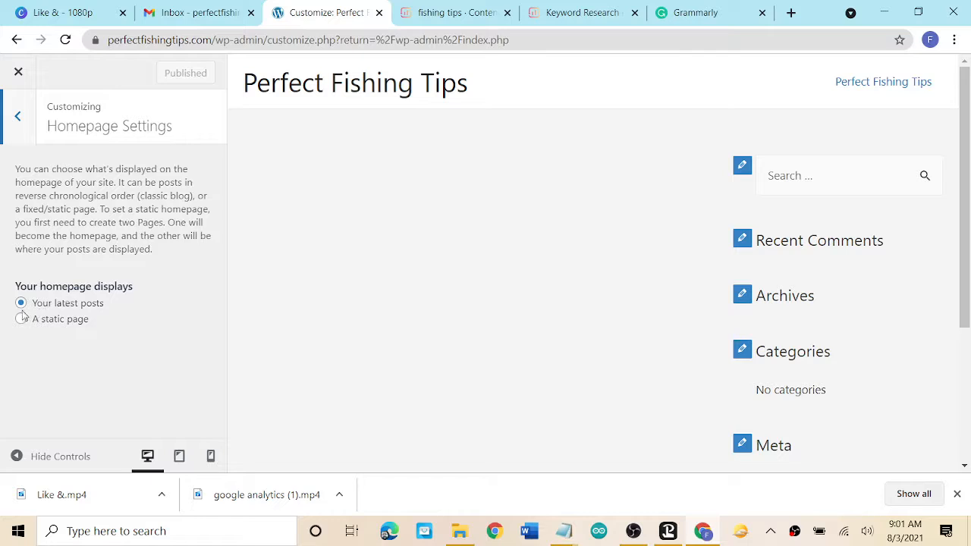
Make the homepage a static page showing Perfect Fishing Tips, leave the posts page unselected, and publish the change.
{"action": "left_click", "coordinate": [22, 320]}
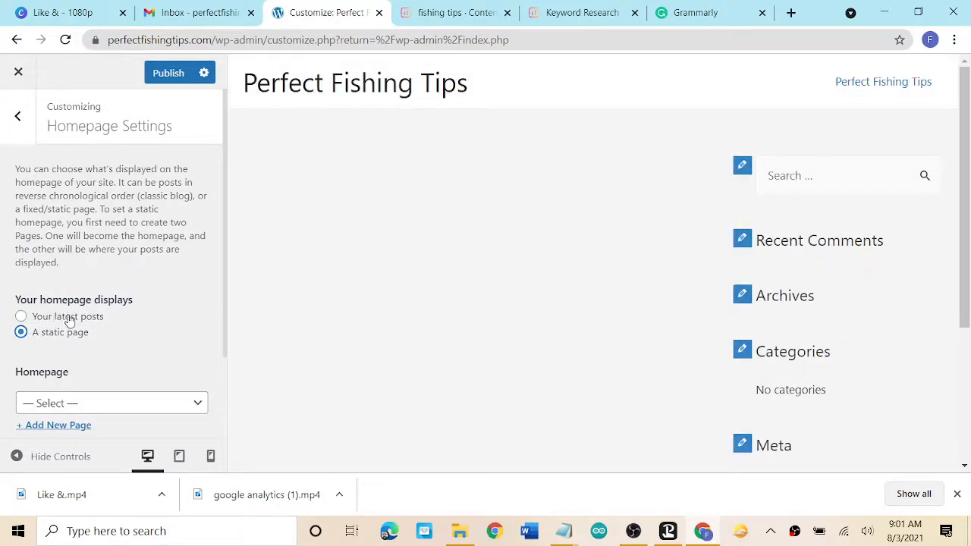
{"action": "scroll", "coordinate": [169, 328], "scroll_direction": "down", "scroll_amount": 2}
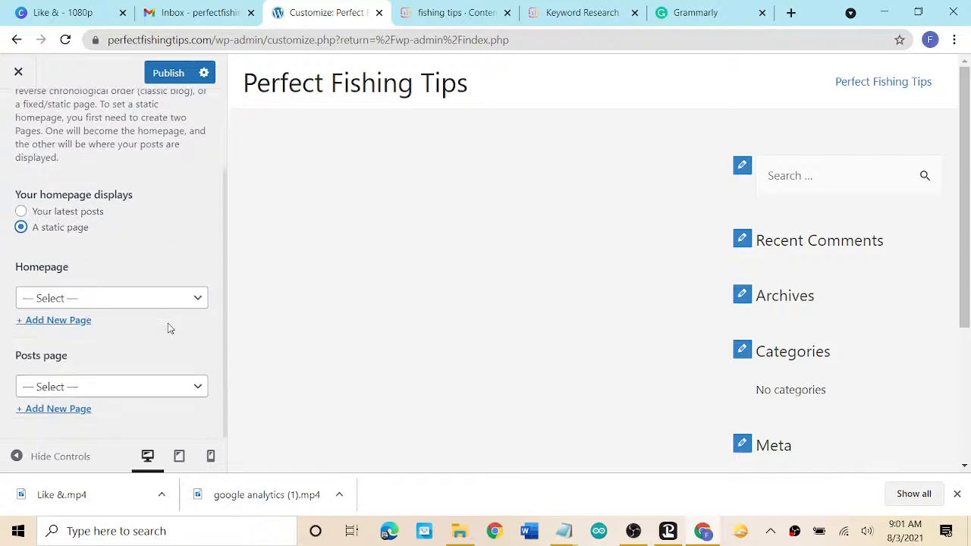
{"action": "left_click", "coordinate": [133, 304]}
{"action": "left_click", "coordinate": [134, 344]}
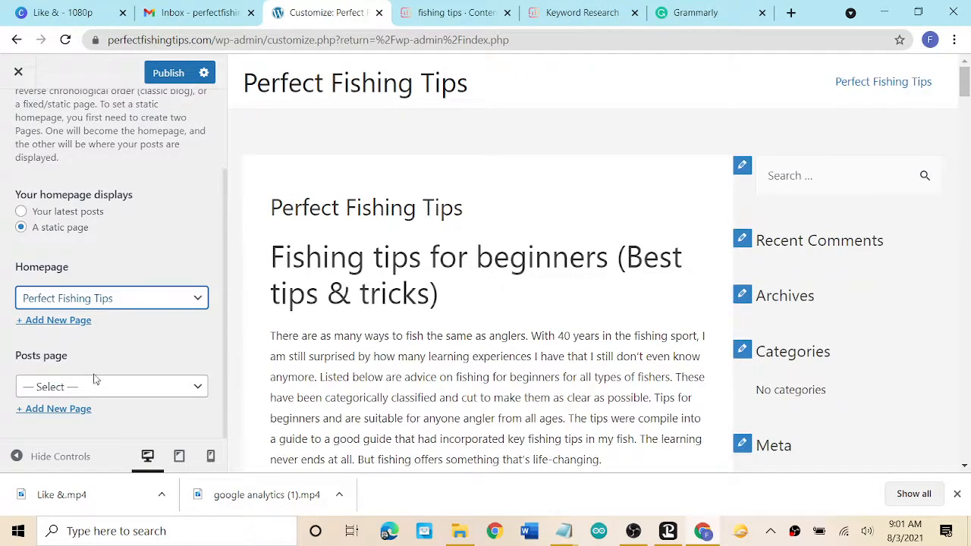
{"action": "left_click", "coordinate": [145, 389]}
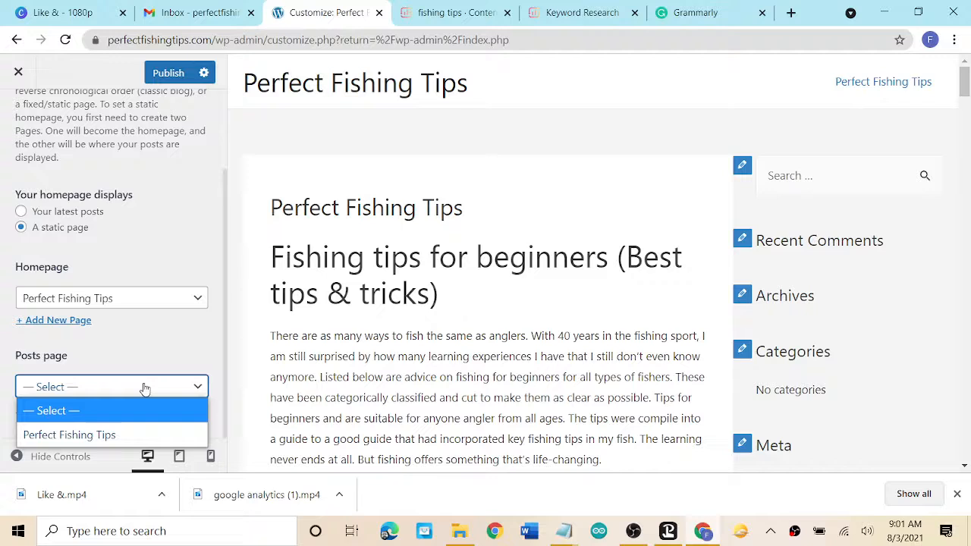
{"action": "left_click", "coordinate": [157, 343]}
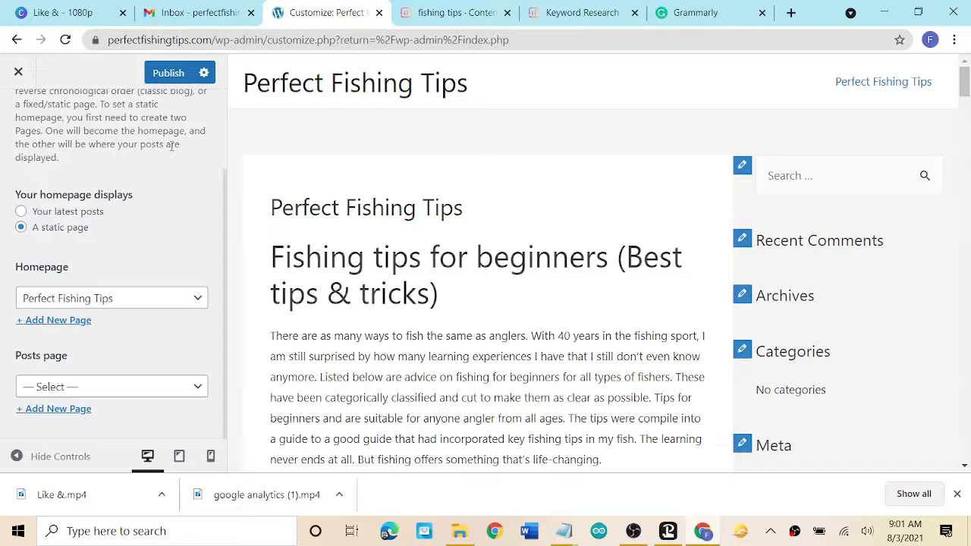
{"action": "left_click", "coordinate": [169, 76]}
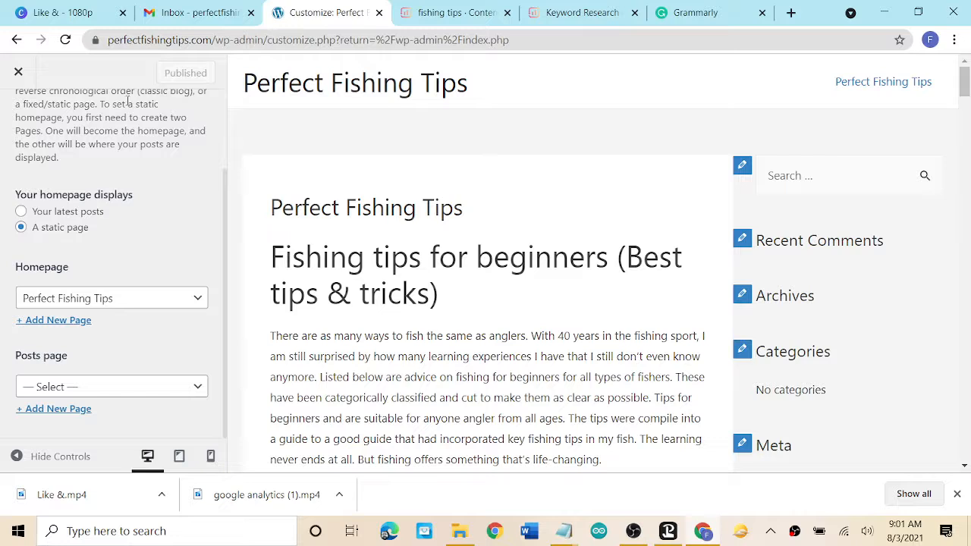
Leave the customizer and visit the site to check the homepage.
{"action": "left_click", "coordinate": [19, 72]}
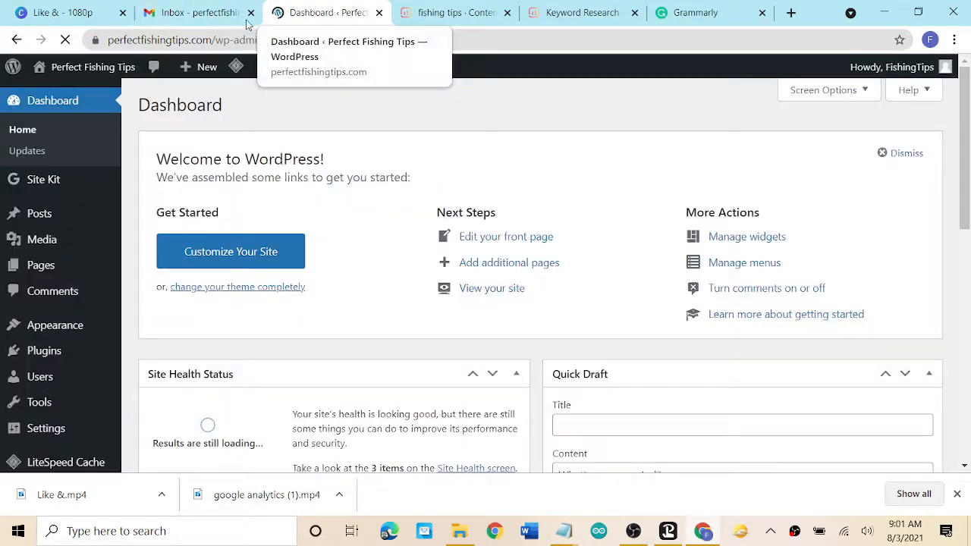
{"action": "mouse_move", "coordinate": [83, 66]}
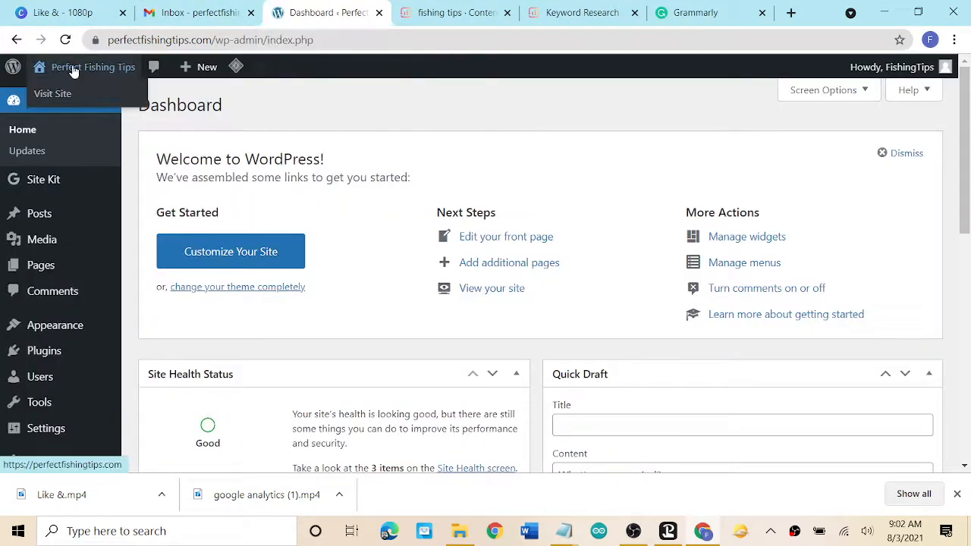
{"action": "left_click", "coordinate": [68, 95]}
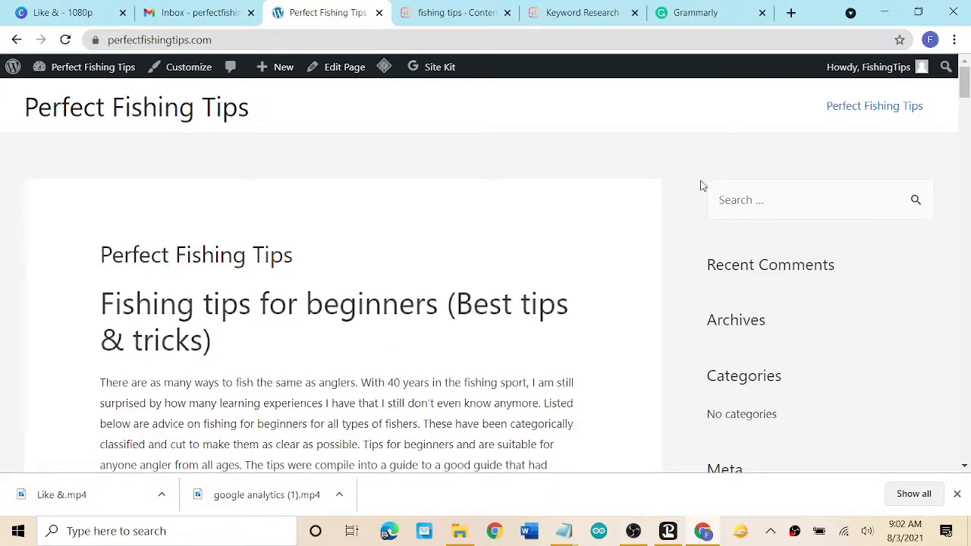
{"action": "mouse_move", "coordinate": [964, 79]}
{"action": "left_mouse_down"}
{"action": "mouse_move", "coordinate": [964, 144]}
{"action": "mouse_move", "coordinate": [965, 79]}
{"action": "left_mouse_up"}
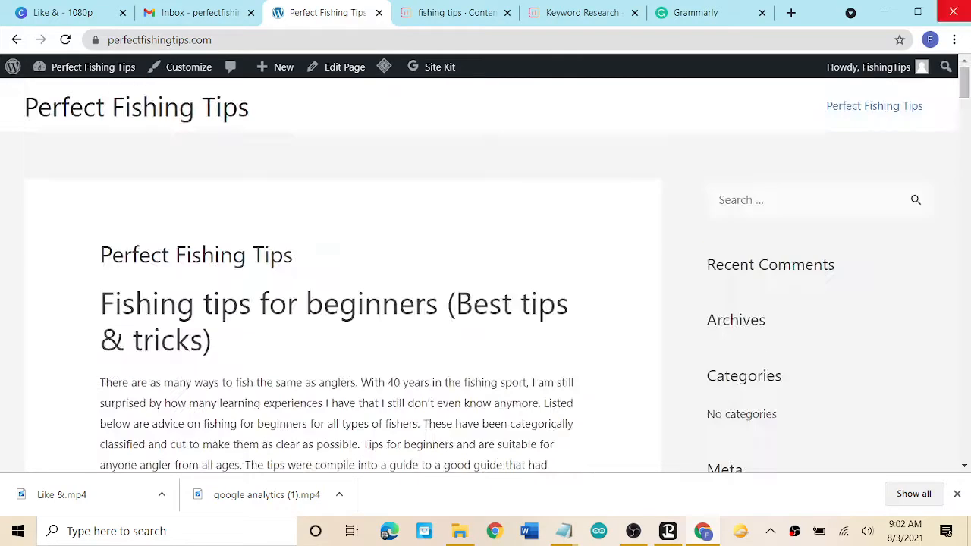
Switch to Surfer and reopen the fishing tips draft from the Content Editor history.
{"action": "left_click", "coordinate": [582, 12]}
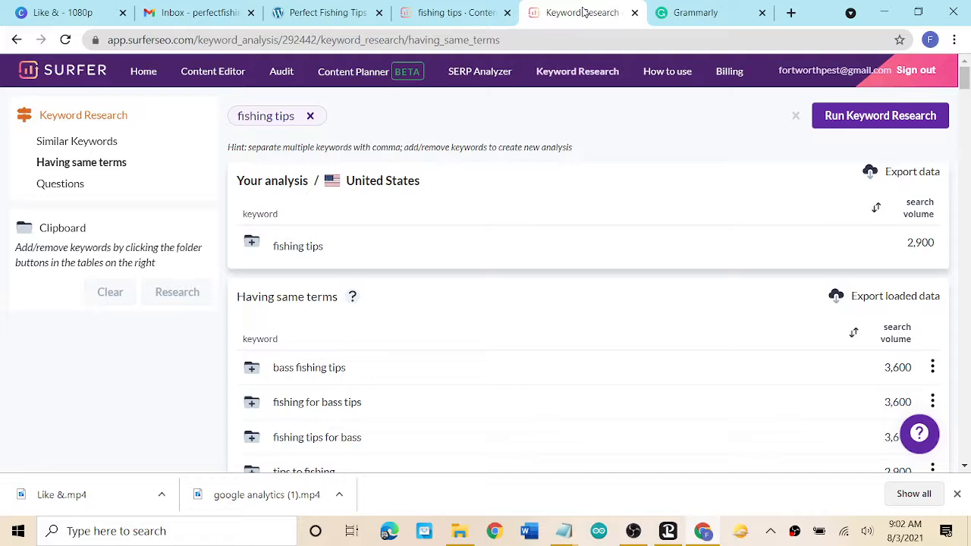
{"action": "left_click", "coordinate": [454, 13]}
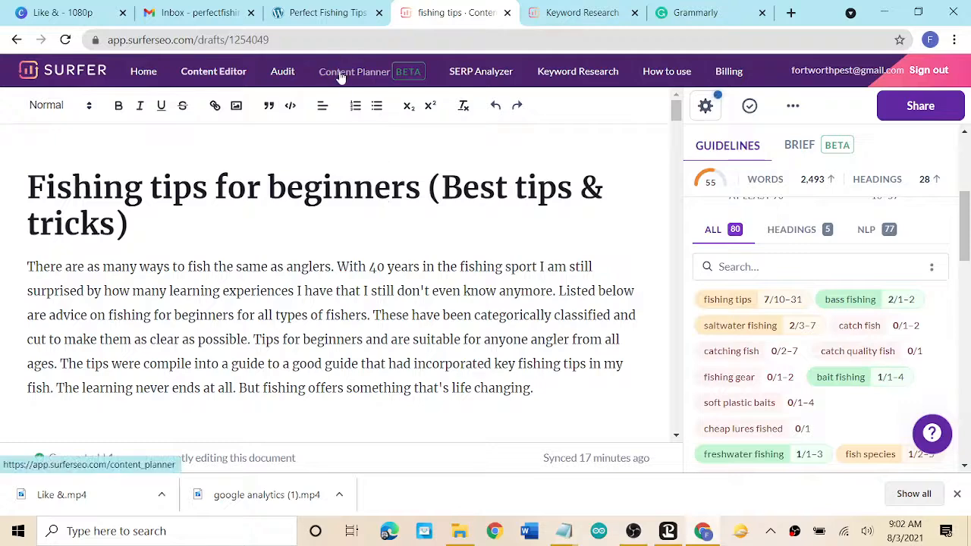
{"action": "left_click", "coordinate": [216, 73]}
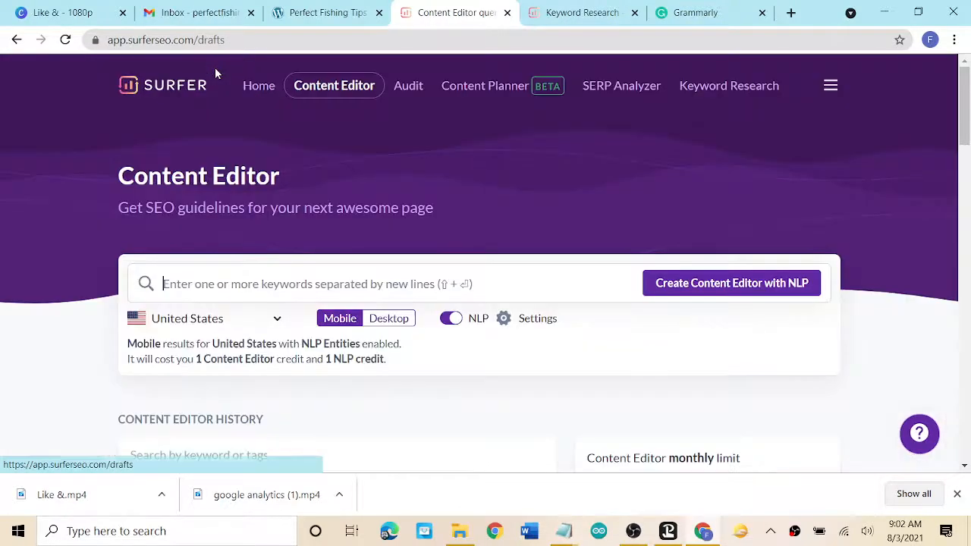
{"action": "scroll", "coordinate": [473, 284], "scroll_direction": "down", "scroll_amount": 3}
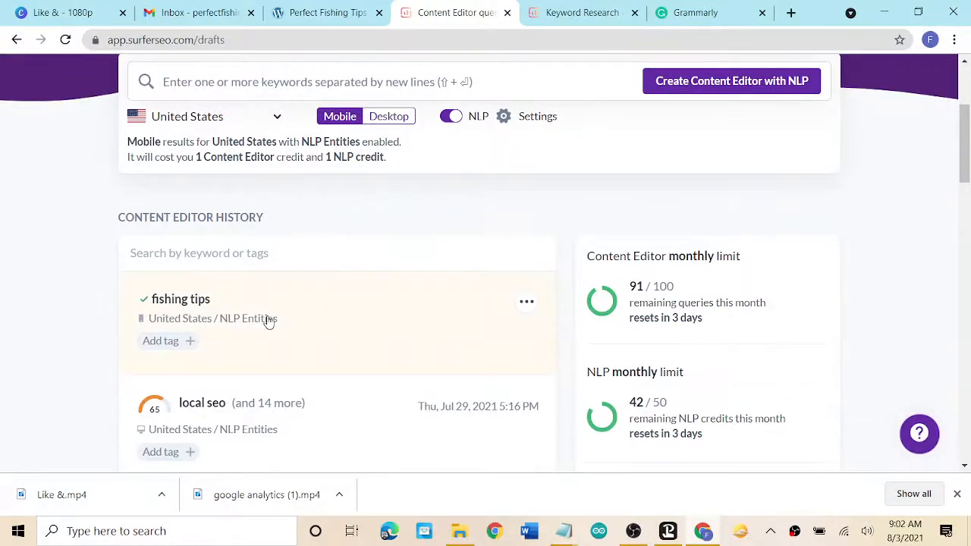
{"action": "left_click", "coordinate": [318, 309]}
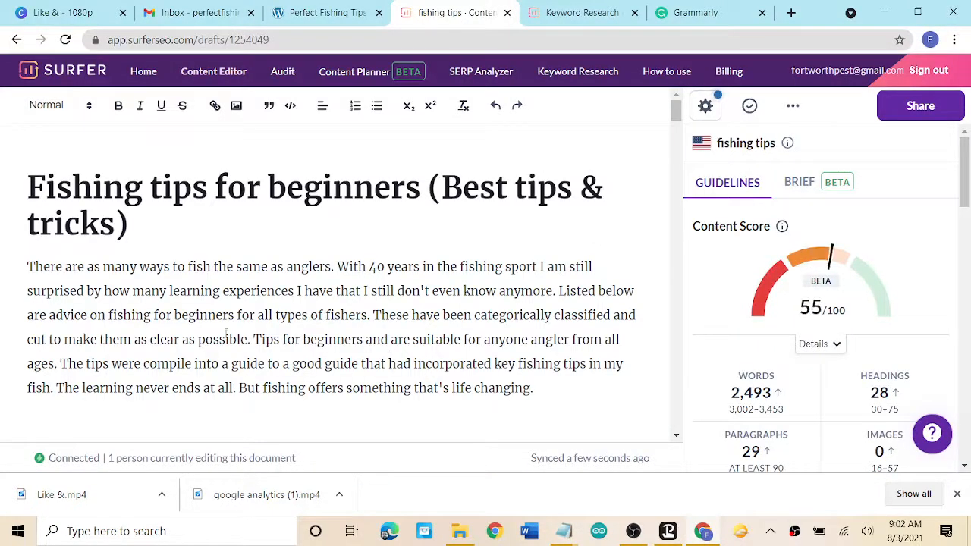
Go to the Content Planner and open the fishing plan from its history.
{"action": "left_click", "coordinate": [364, 75]}
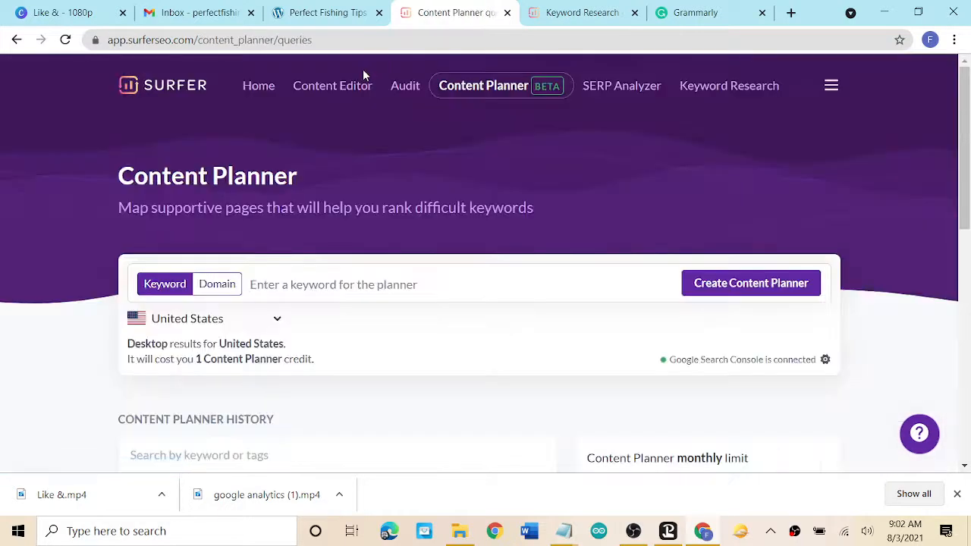
{"action": "scroll", "coordinate": [657, 266], "scroll_direction": "down", "scroll_amount": 3}
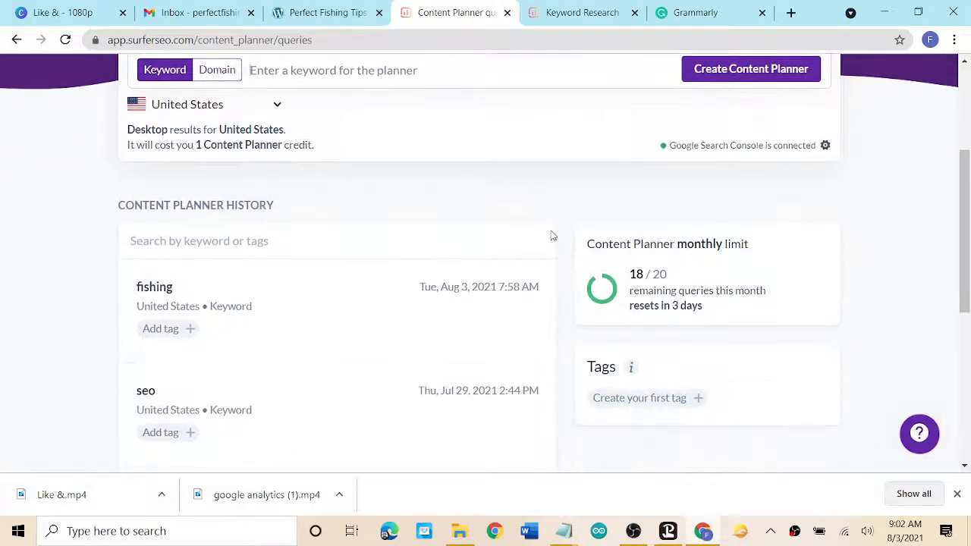
{"action": "left_click", "coordinate": [327, 303]}
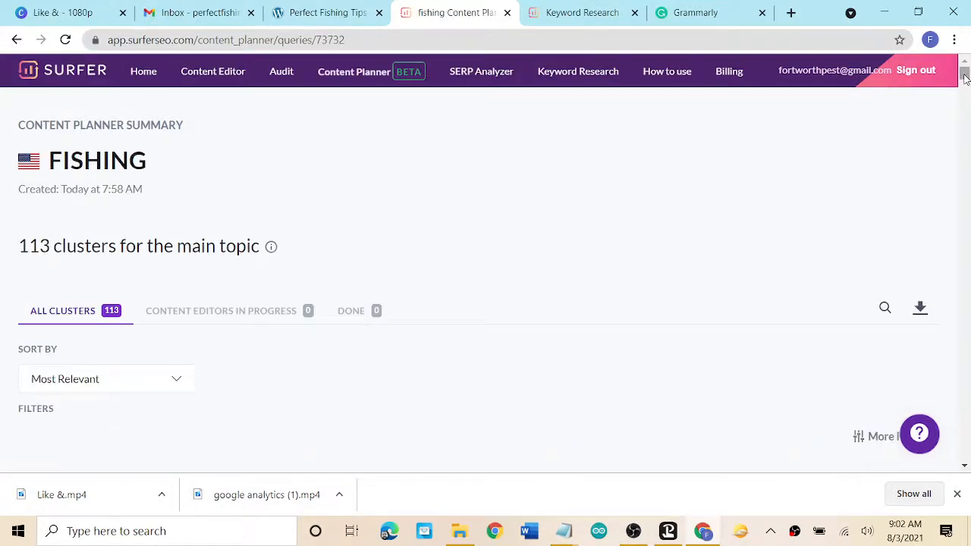
Sort the fishing plan's topic clusters by Search Volume: High to Low.
{"action": "left_click_drag", "start_coordinate": [964, 76], "coordinate": [964, 86]}
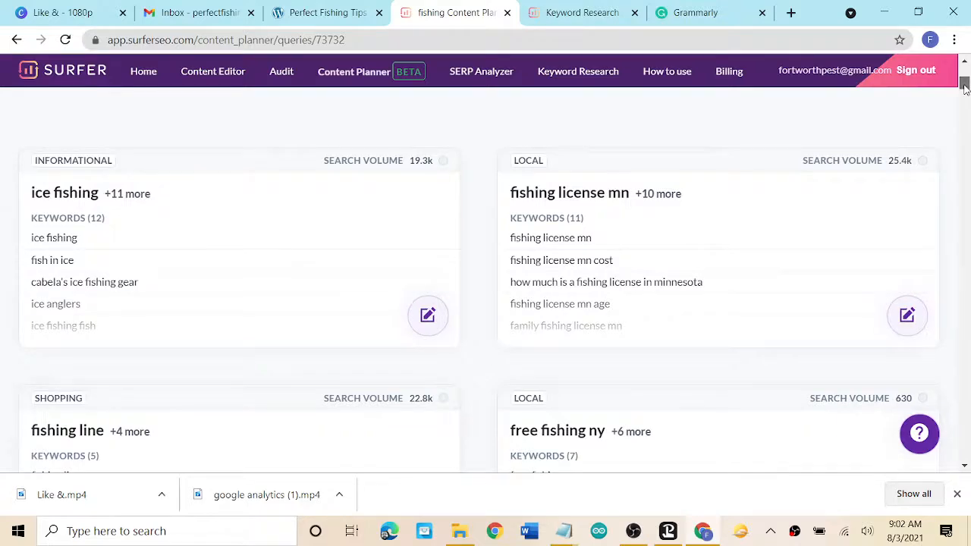
{"action": "mouse_move", "coordinate": [964, 89]}
{"action": "left_mouse_down"}
{"action": "mouse_move", "coordinate": [966, 99]}
{"action": "mouse_move", "coordinate": [965, 69]}
{"action": "left_mouse_up"}
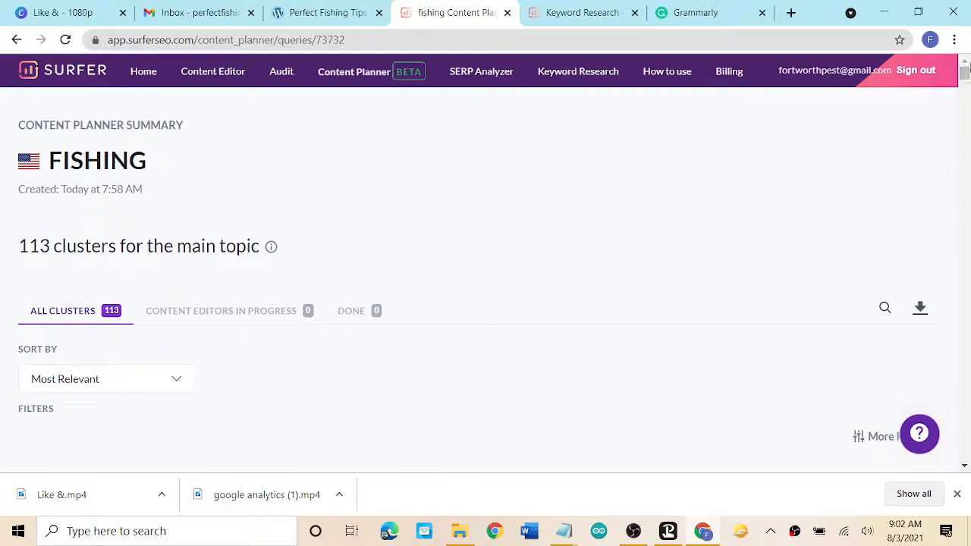
{"action": "left_click", "coordinate": [169, 377]}
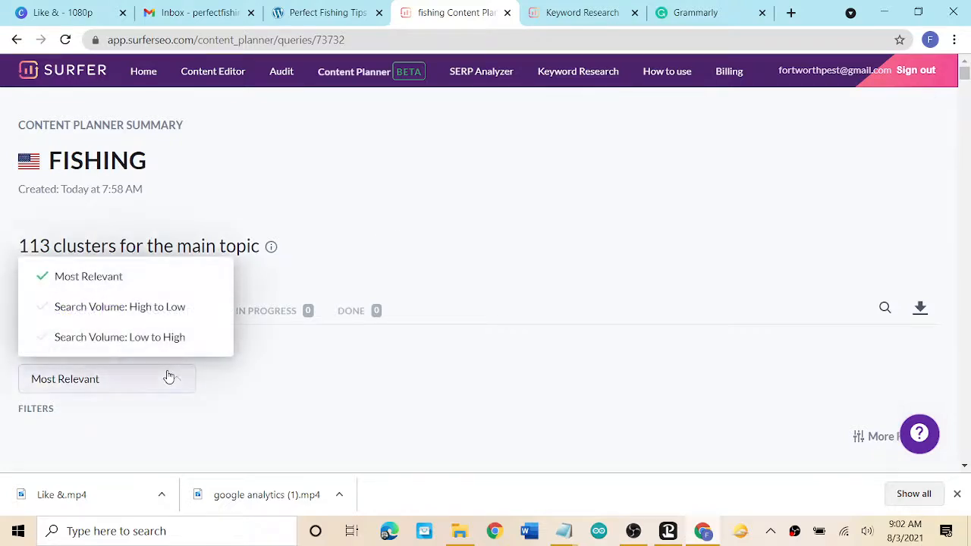
{"action": "left_click", "coordinate": [151, 314]}
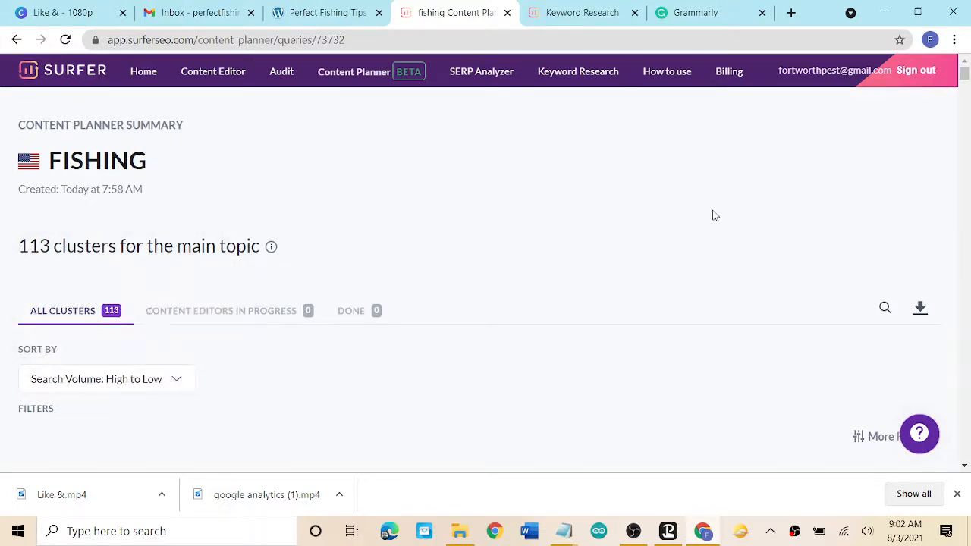
Look through the sorted fishing clusters, comparing their search volumes and intent to find a suitable informational topic.
{"action": "left_click_drag", "start_coordinate": [964, 79], "coordinate": [965, 95]}
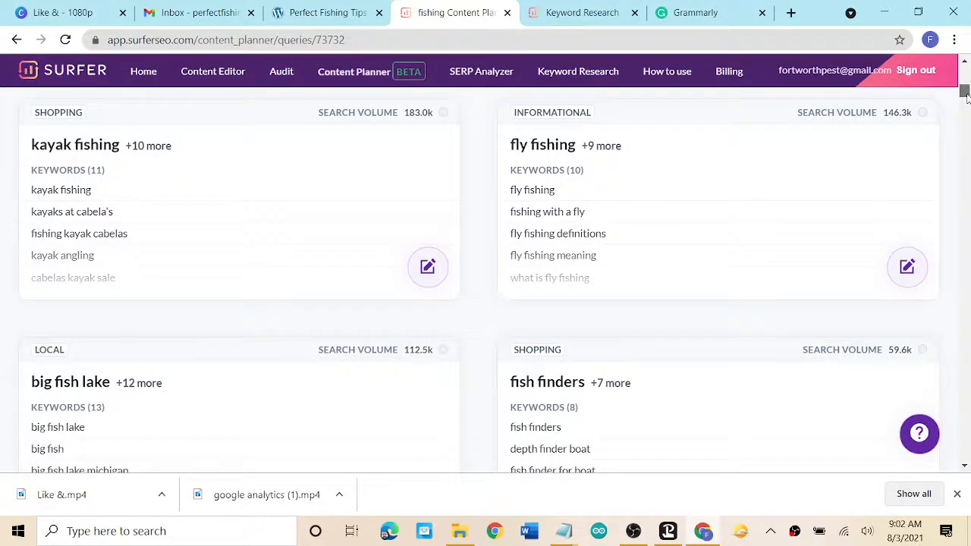
{"action": "left_click_drag", "start_coordinate": [965, 95], "coordinate": [966, 101]}
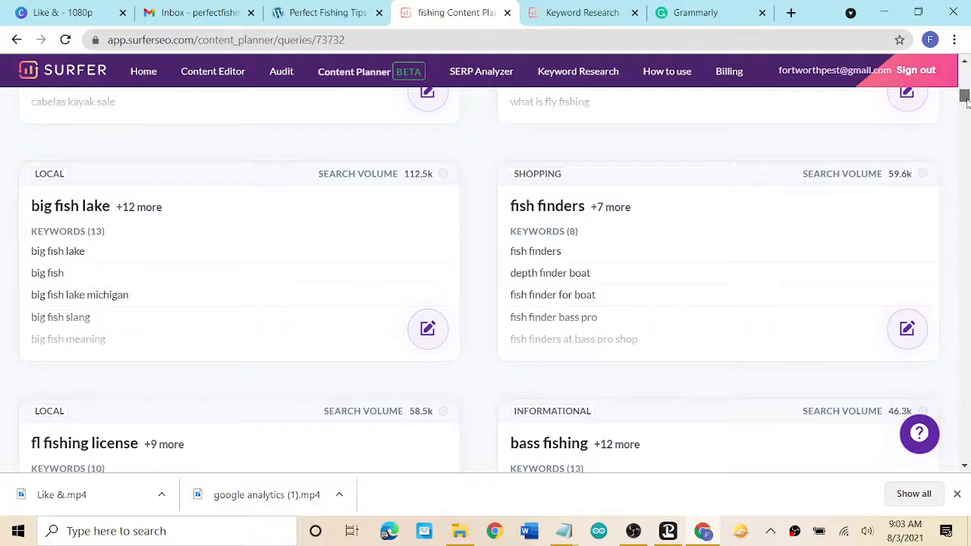
{"action": "left_click_drag", "start_coordinate": [965, 101], "coordinate": [966, 102]}
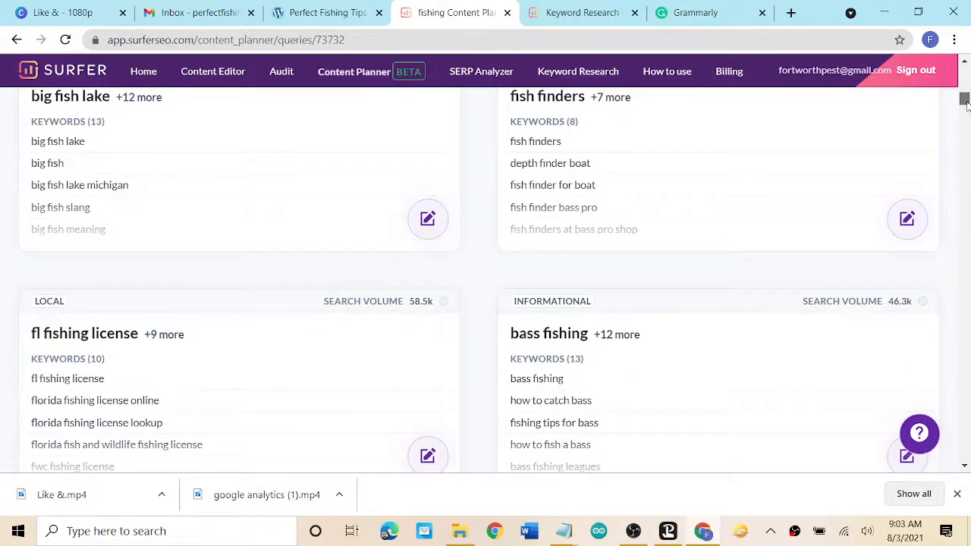
{"action": "left_click_drag", "start_coordinate": [966, 102], "coordinate": [965, 102]}
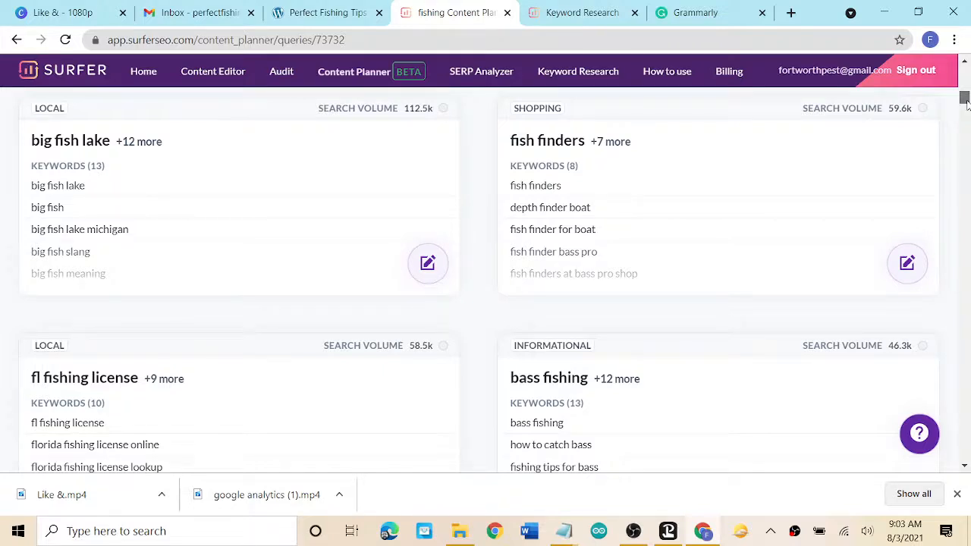
{"action": "left_click_drag", "start_coordinate": [966, 102], "coordinate": [966, 103]}
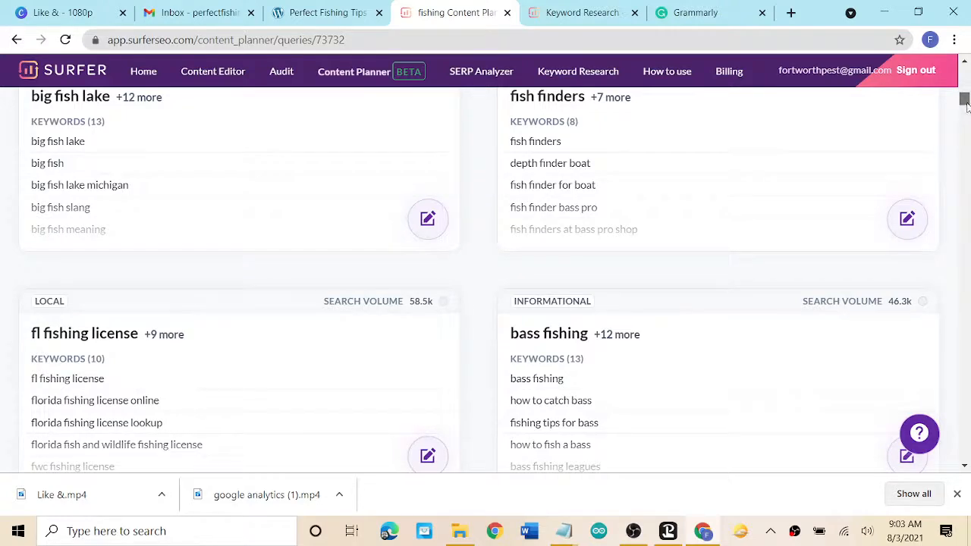
{"action": "left_click_drag", "start_coordinate": [965, 104], "coordinate": [966, 109]}
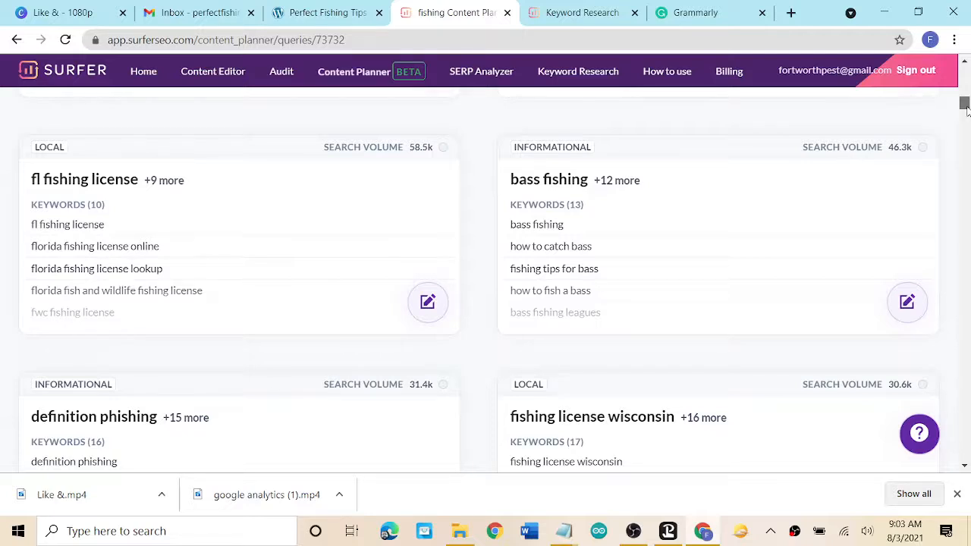
{"action": "left_click_drag", "start_coordinate": [966, 109], "coordinate": [965, 117]}
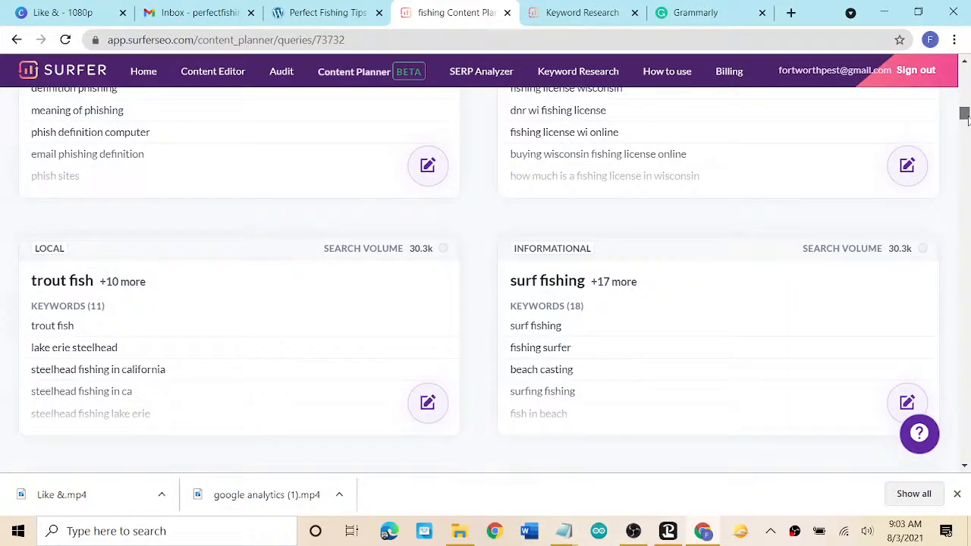
{"action": "left_click_drag", "start_coordinate": [966, 114], "coordinate": [966, 108]}
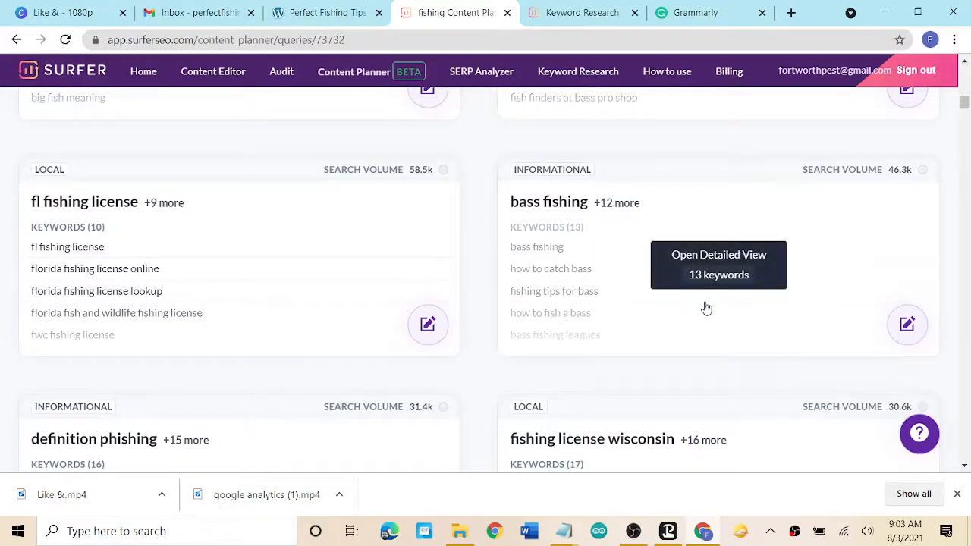
Open the detailed view of the bass fishing cluster and exclude the keyword "bass fishing meaning".
{"action": "left_click", "coordinate": [713, 271]}
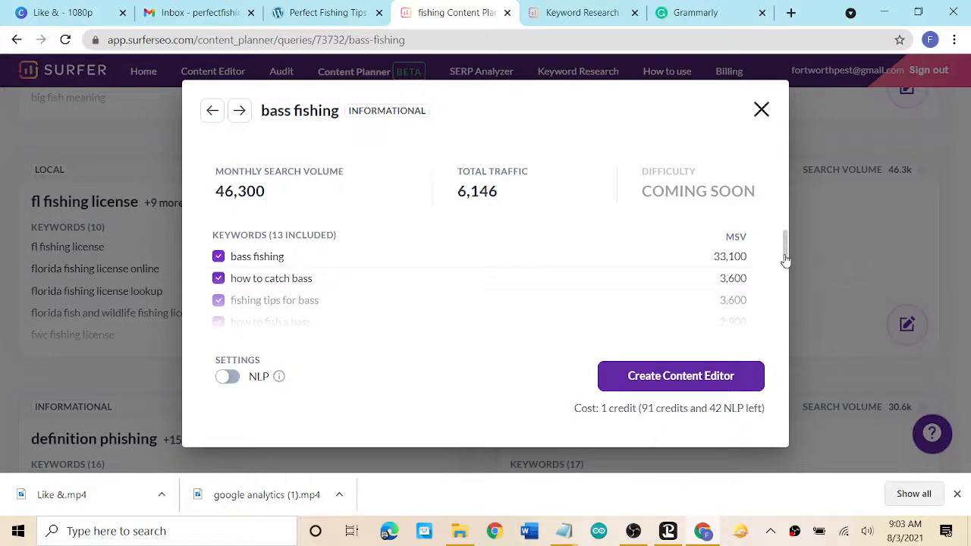
{"action": "left_click_drag", "start_coordinate": [785, 260], "coordinate": [785, 267]}
{"action": "left_click_drag", "start_coordinate": [785, 269], "coordinate": [788, 340]}
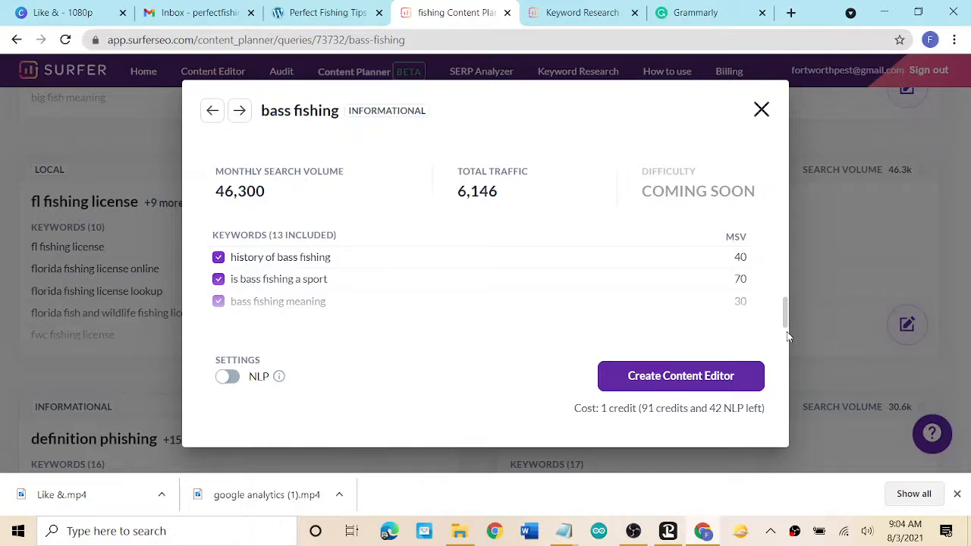
{"action": "left_click", "coordinate": [218, 303]}
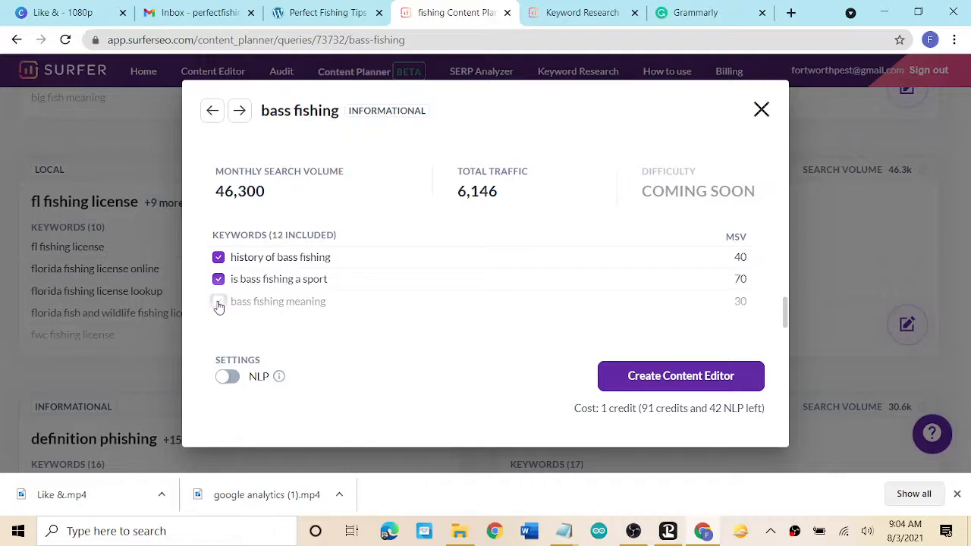
Enable NLP for the bass fishing cluster, review its included keywords and create the content editor.
{"action": "left_click", "coordinate": [228, 377]}
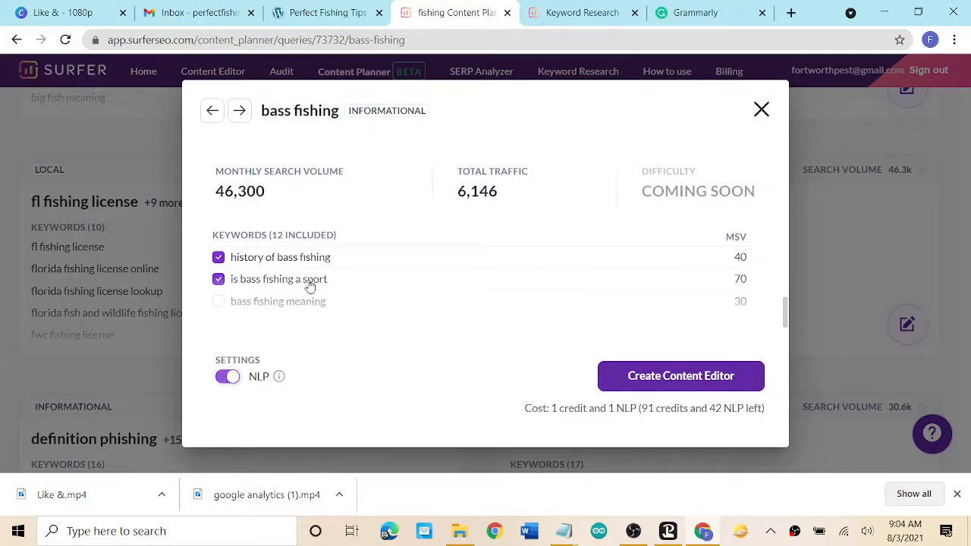
{"action": "scroll", "coordinate": [355, 283], "scroll_direction": "up", "scroll_amount": 10}
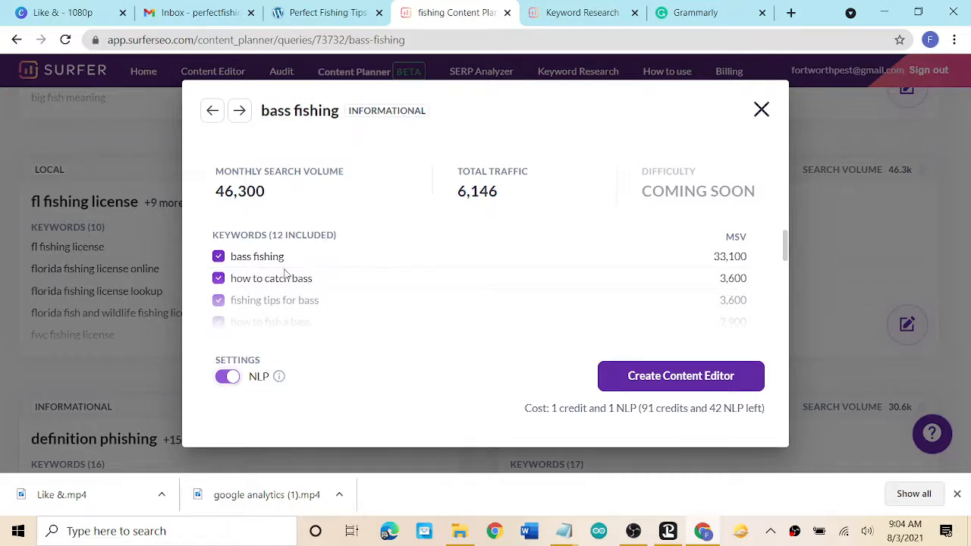
{"action": "mouse_move", "coordinate": [278, 381]}
{"action": "scroll", "coordinate": [296, 302], "scroll_direction": "down", "scroll_amount": 1}
{"action": "scroll", "coordinate": [295, 302], "scroll_direction": "down", "scroll_amount": 3}
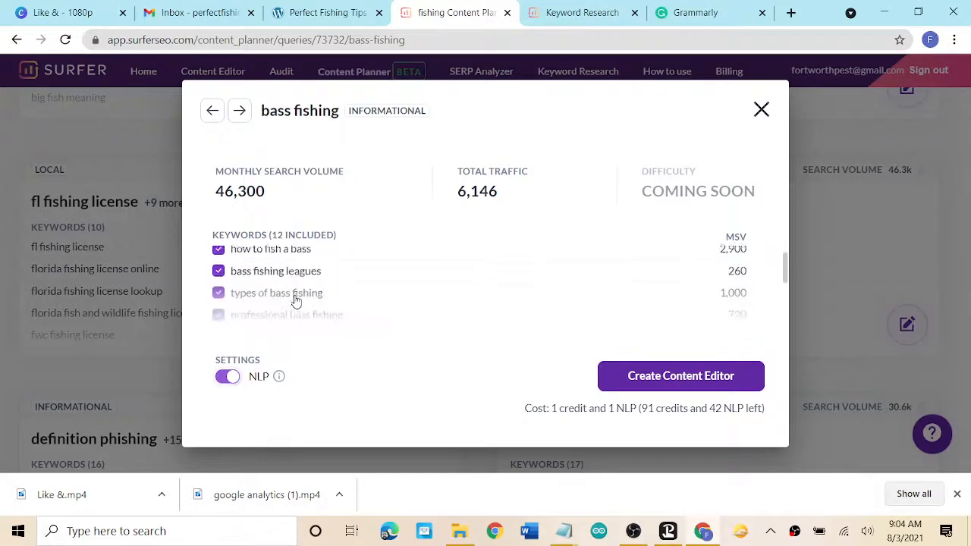
{"action": "scroll", "coordinate": [296, 301], "scroll_direction": "down", "scroll_amount": 1}
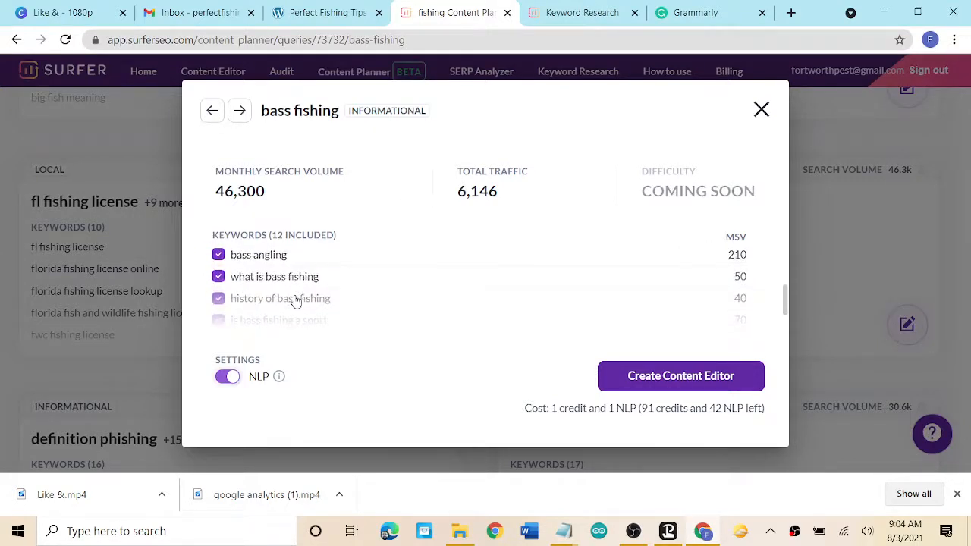
{"action": "scroll", "coordinate": [296, 302], "scroll_direction": "up", "scroll_amount": 3}
{"action": "scroll", "coordinate": [295, 301], "scroll_direction": "up", "scroll_amount": 2}
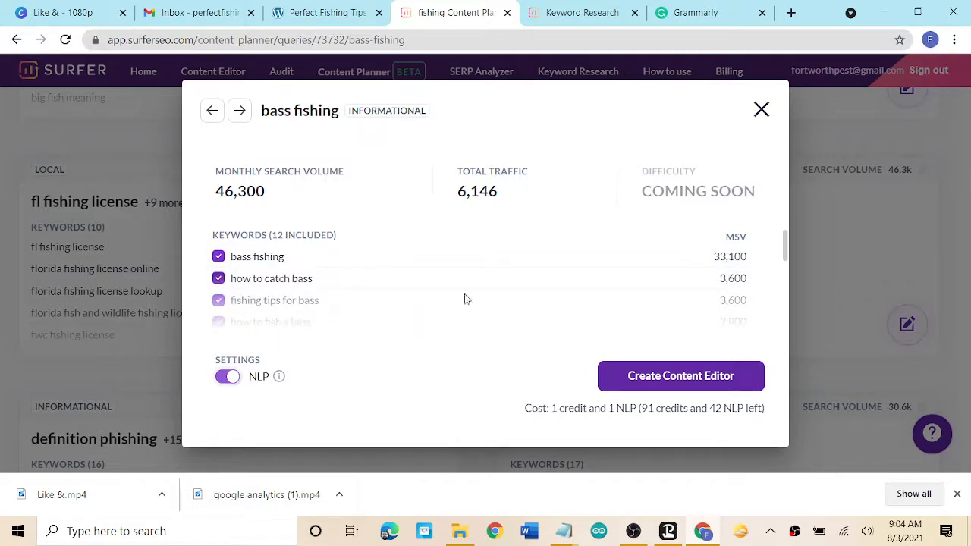
{"action": "left_click", "coordinate": [671, 380]}
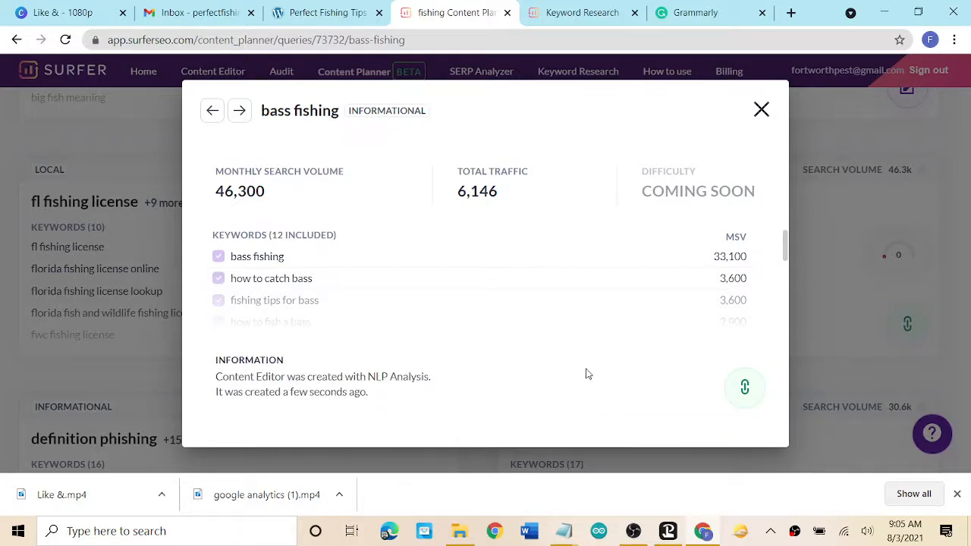
Open the newly created bass fishing content editor and show its content brief.
{"action": "left_click", "coordinate": [746, 388]}
{"action": "left_click", "coordinate": [745, 389]}
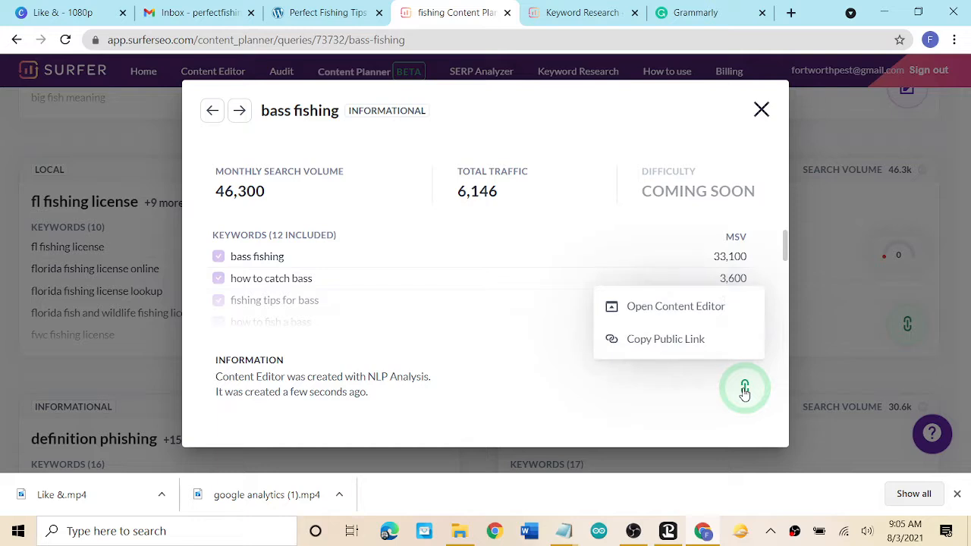
{"action": "left_click", "coordinate": [670, 312]}
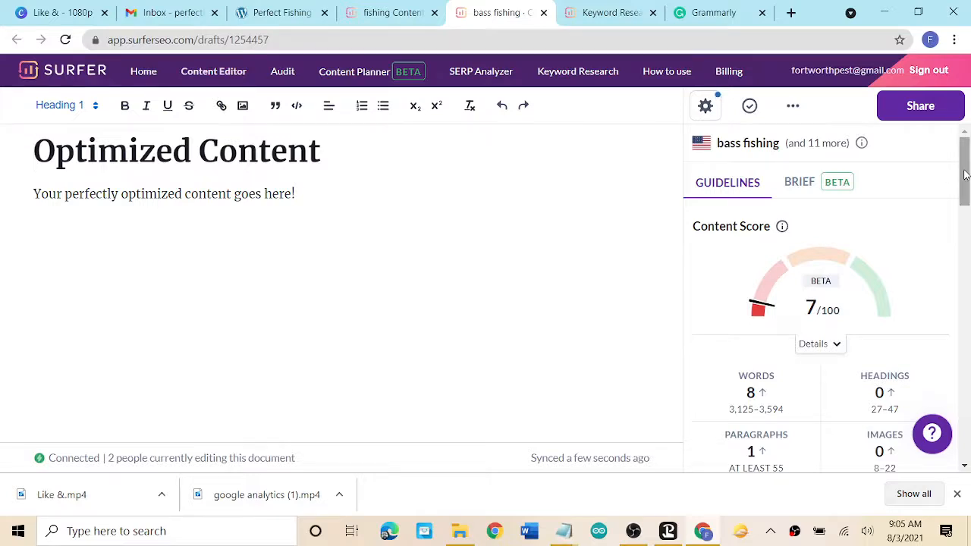
{"action": "left_click", "coordinate": [797, 184]}
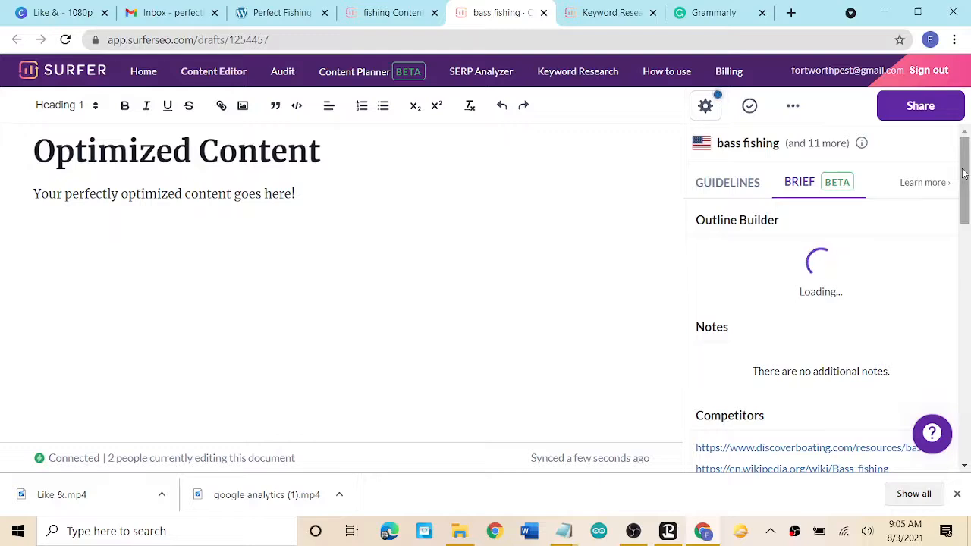
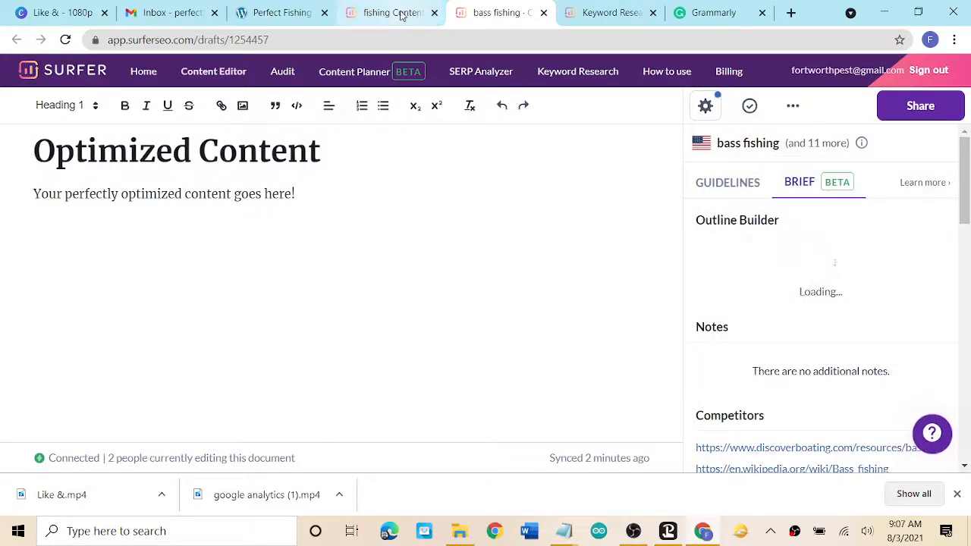
Switch to the live Perfect Fishing Tips site and read through the homepage article down to the bait sections.
{"action": "left_click", "coordinate": [280, 13]}
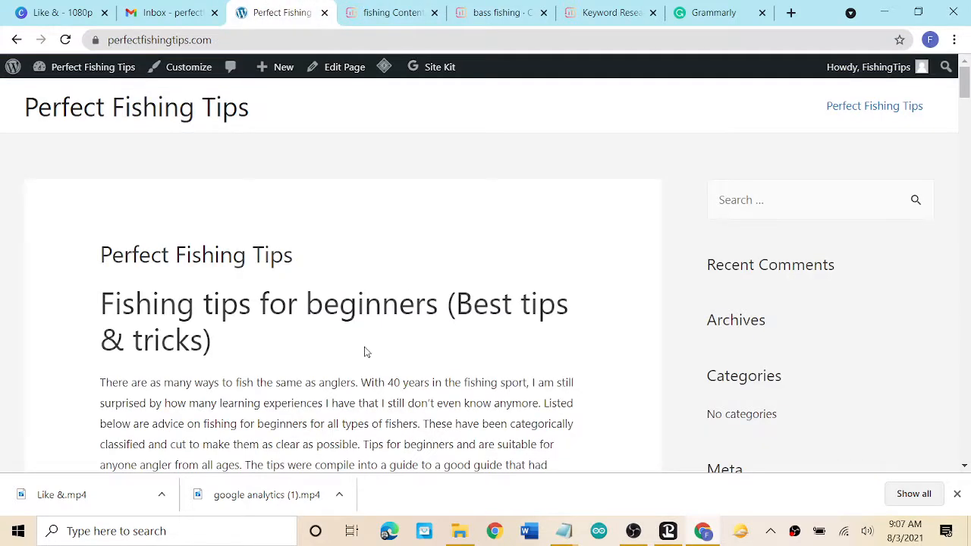
{"action": "scroll", "coordinate": [364, 352], "scroll_direction": "down", "scroll_amount": 2}
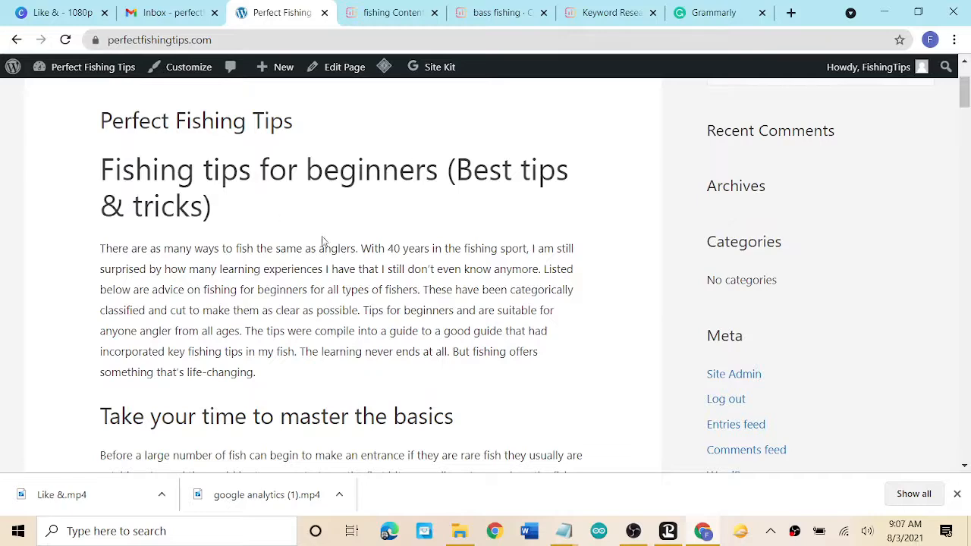
{"action": "scroll", "coordinate": [470, 231], "scroll_direction": "up", "scroll_amount": 2}
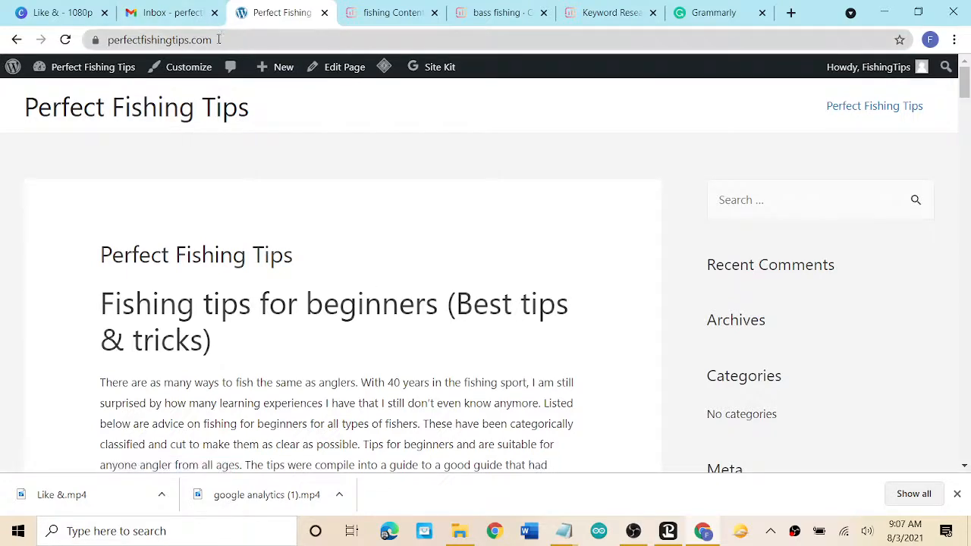
{"action": "scroll", "coordinate": [400, 285], "scroll_direction": "down", "scroll_amount": 2}
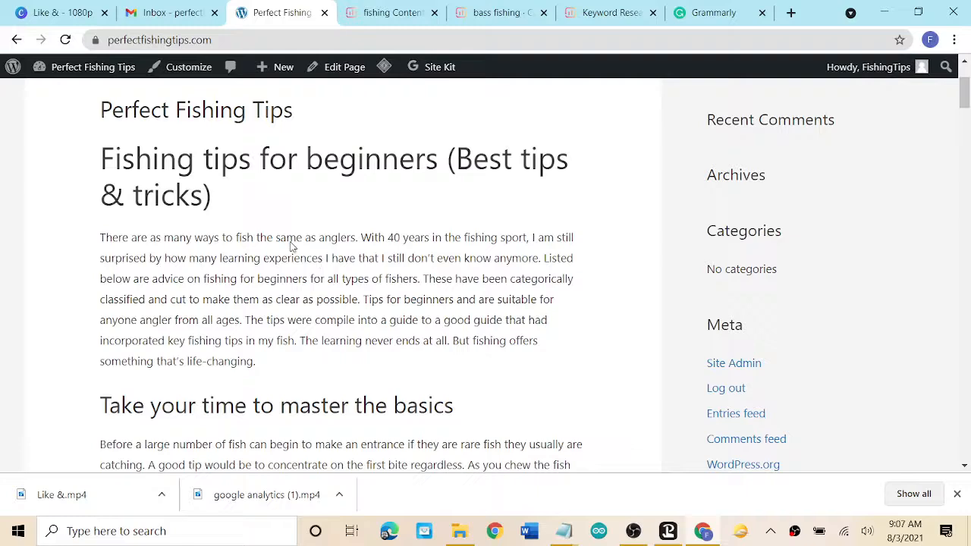
{"action": "scroll", "coordinate": [352, 280], "scroll_direction": "down", "scroll_amount": 3}
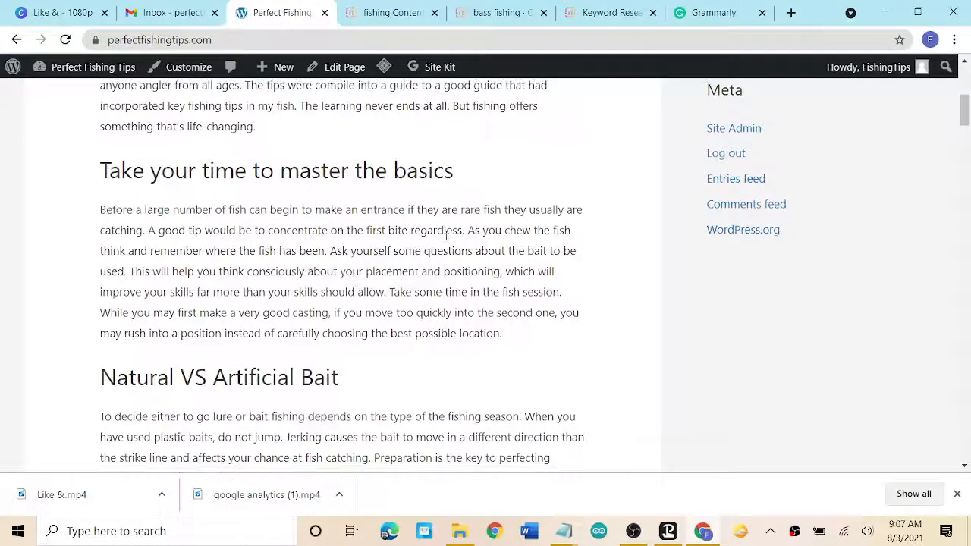
{"action": "scroll", "coordinate": [342, 293], "scroll_direction": "down", "scroll_amount": 3}
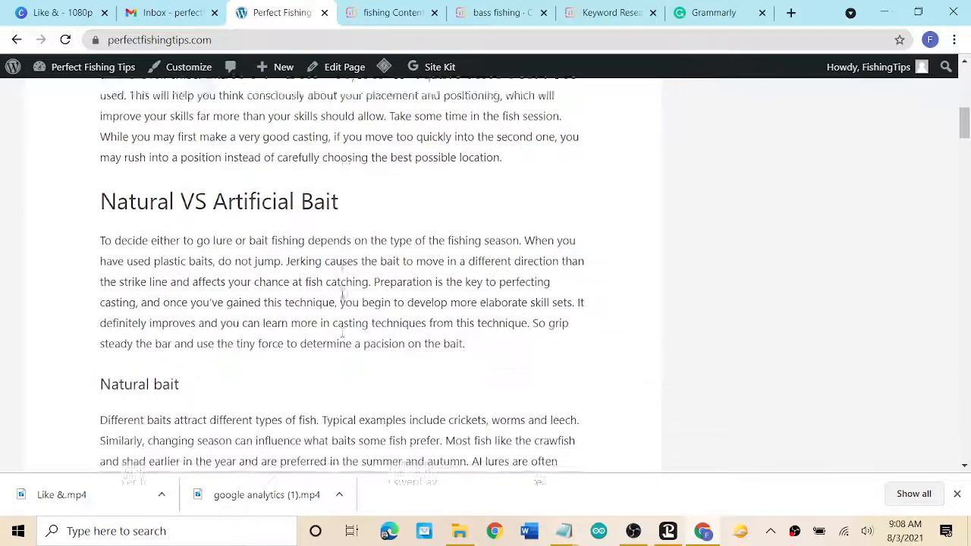
{"action": "scroll", "coordinate": [329, 235], "scroll_direction": "down", "scroll_amount": 5}
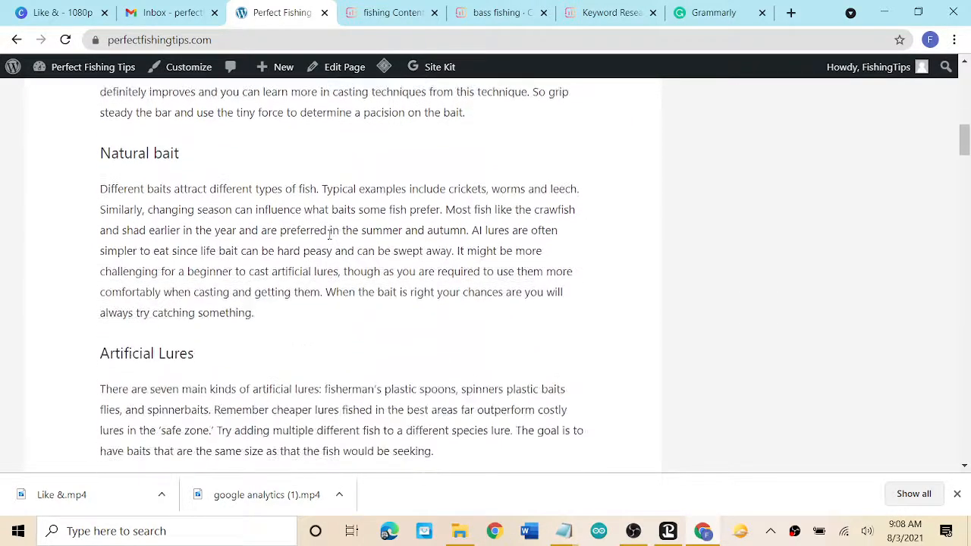
Return to the start of the homepage article and copy the site's web address.
{"action": "scroll", "coordinate": [329, 235], "scroll_direction": "up", "scroll_amount": 10}
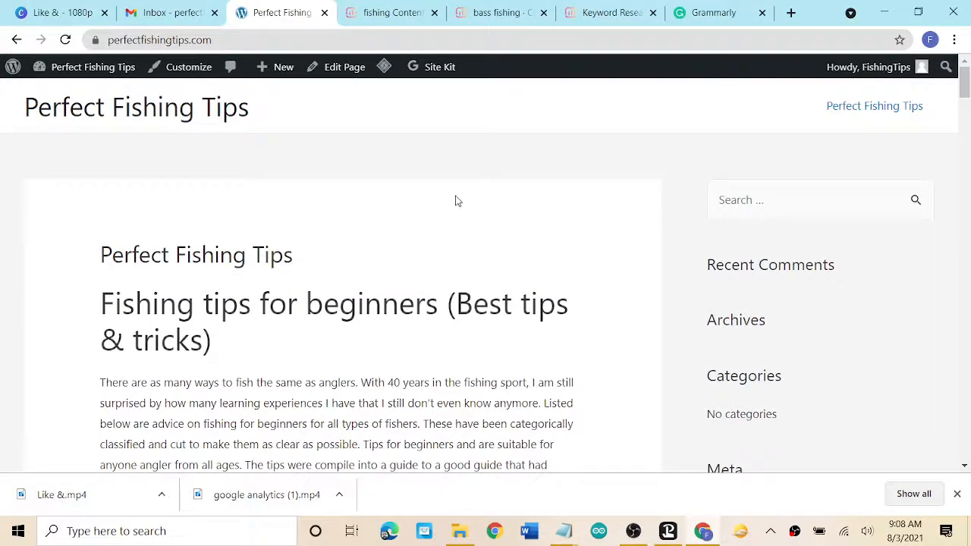
{"action": "left_click", "coordinate": [171, 39]}
{"action": "right_click", "coordinate": [171, 40]}
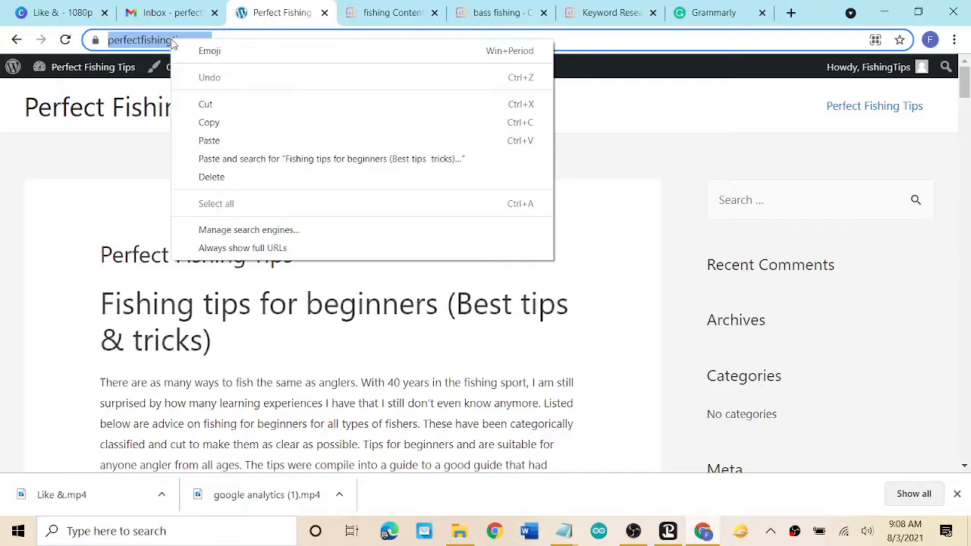
{"action": "left_click", "coordinate": [234, 127]}
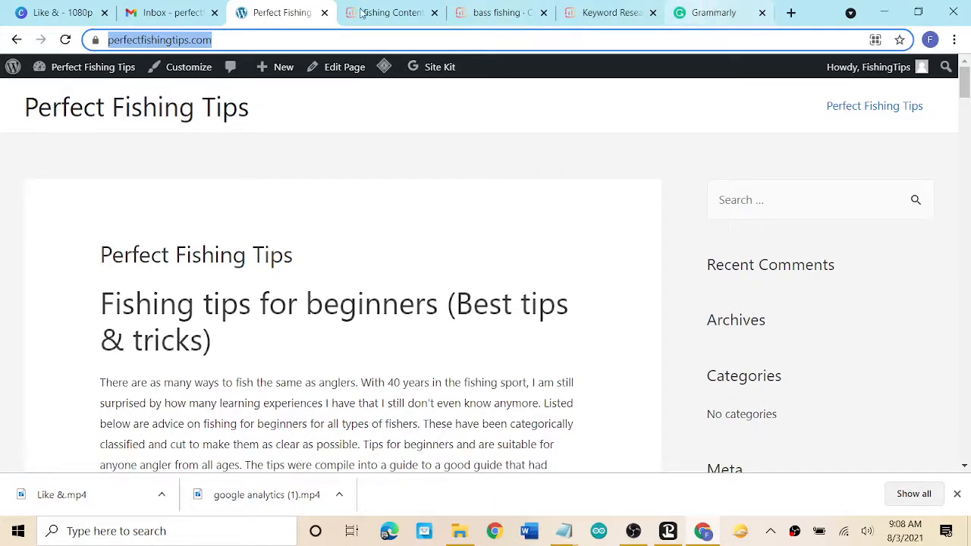
Open the WordPress admin dashboard of Perfect Fishing Tips and look through its administration sections.
{"action": "mouse_move", "coordinate": [82, 74]}
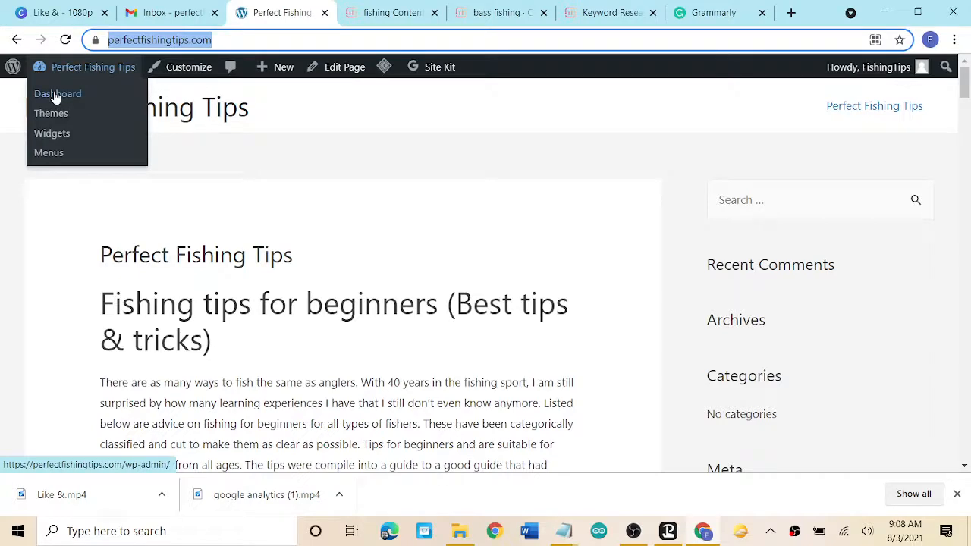
{"action": "left_click", "coordinate": [56, 95]}
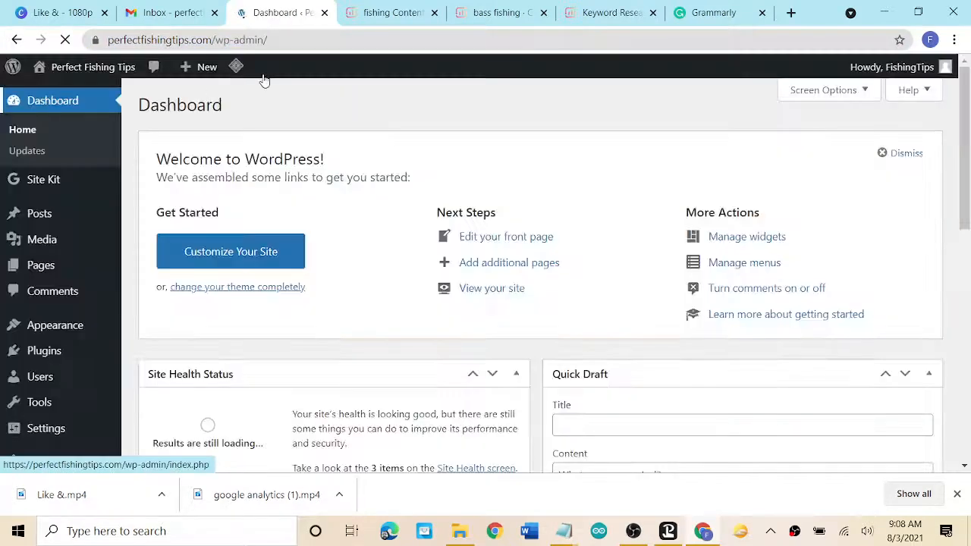
{"action": "mouse_move", "coordinate": [72, 259]}
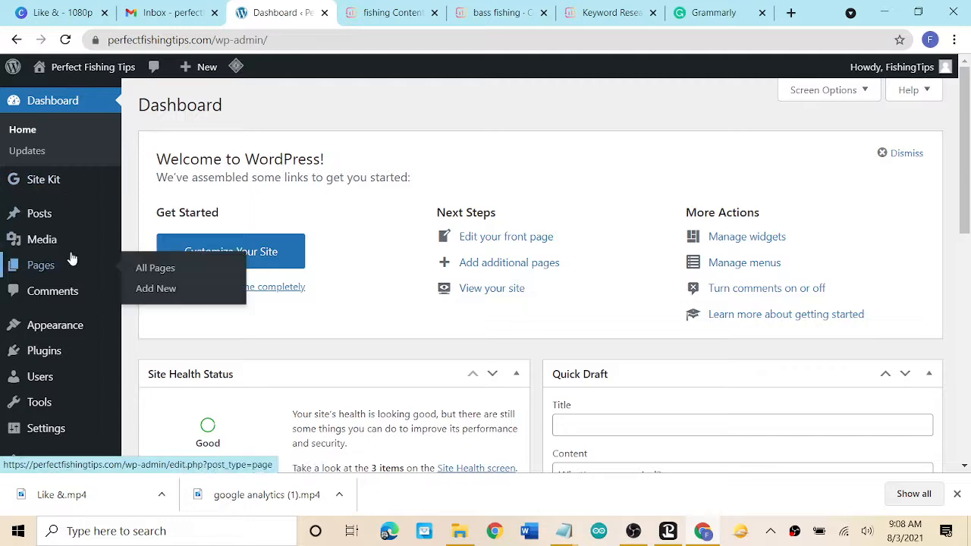
{"action": "scroll", "coordinate": [46, 257], "scroll_direction": "down", "scroll_amount": 3}
{"action": "mouse_move", "coordinate": [55, 392]}
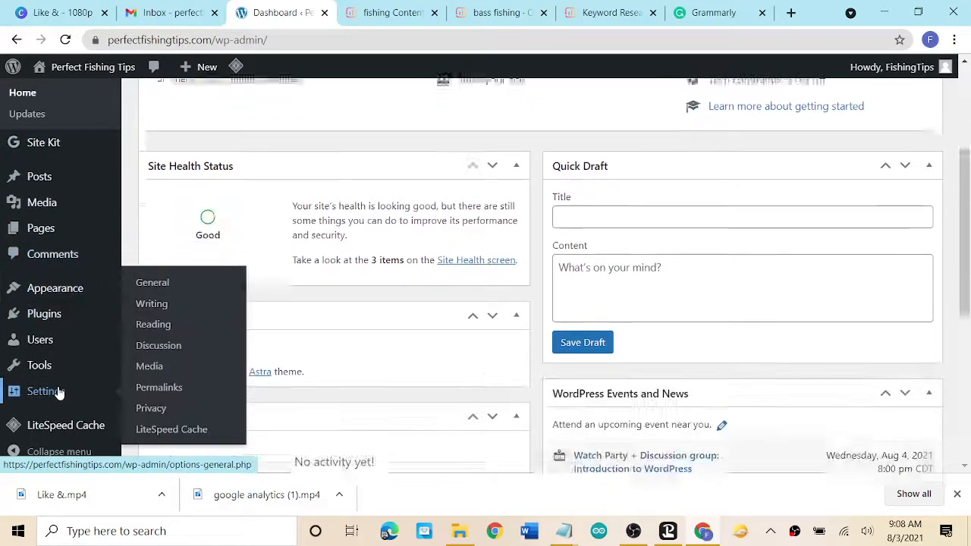
{"action": "scroll", "coordinate": [60, 392], "scroll_direction": "down", "scroll_amount": 1}
{"action": "mouse_move", "coordinate": [60, 431]}
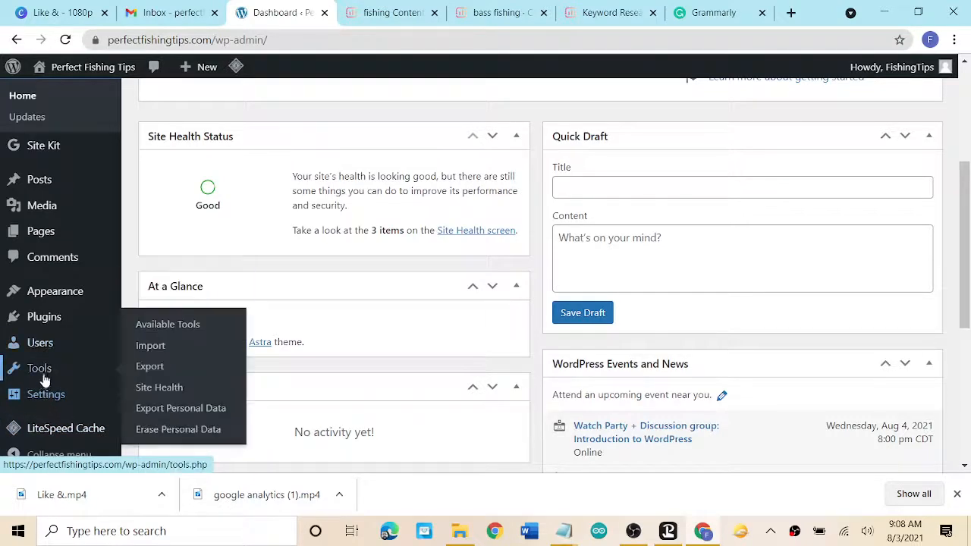
{"action": "scroll", "coordinate": [41, 242], "scroll_direction": "up", "scroll_amount": 1}
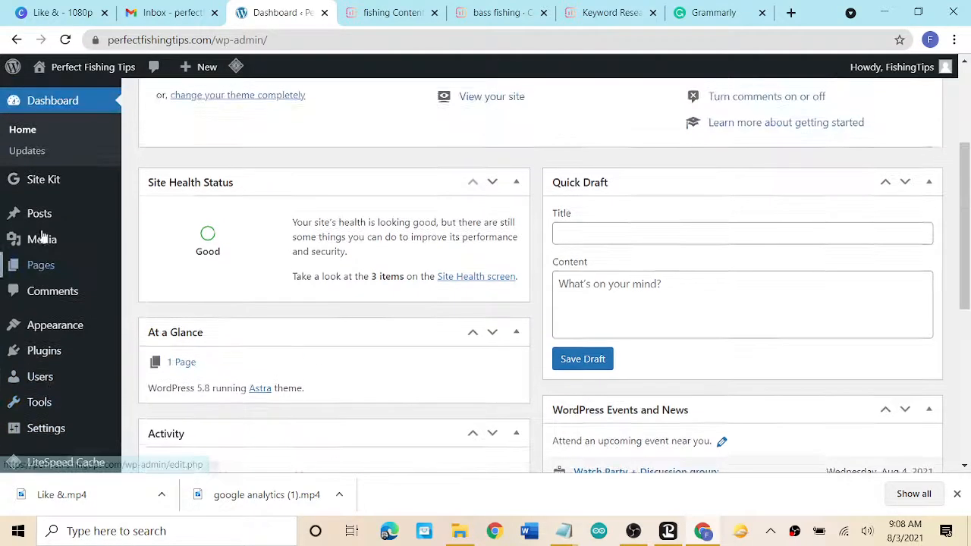
Open the Site Kit dashboard and set up PageSpeed Insights from the Page Speed and Experience section.
{"action": "mouse_move", "coordinate": [42, 182]}
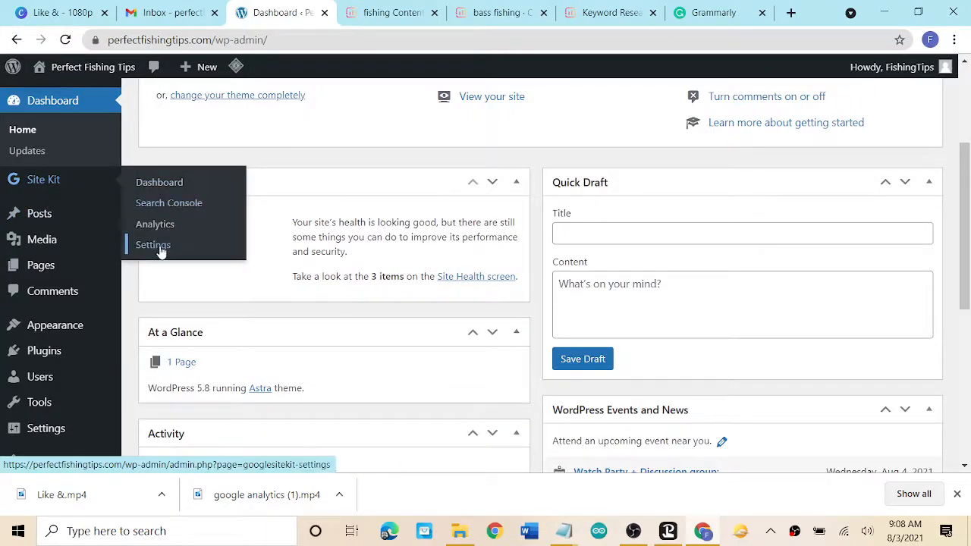
{"action": "left_click", "coordinate": [164, 185]}
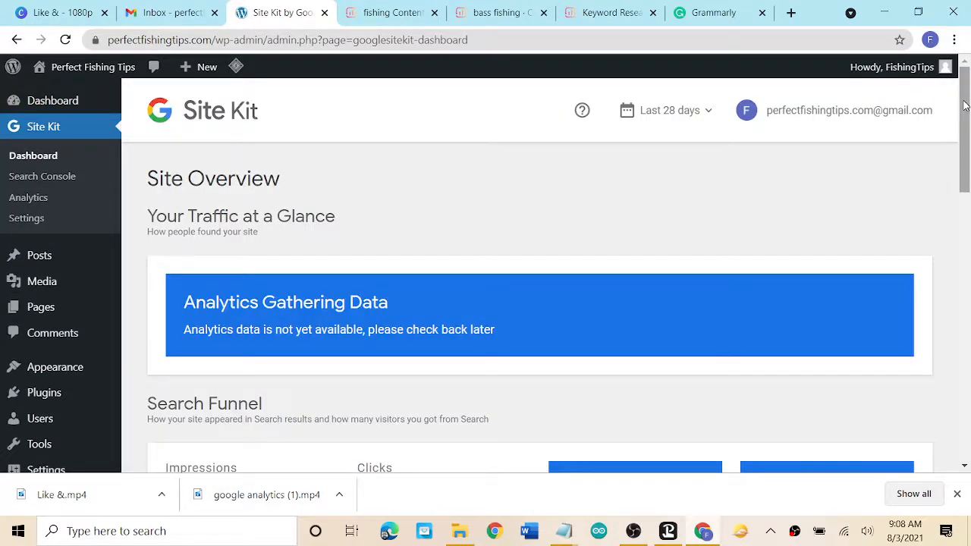
{"action": "left_click_drag", "start_coordinate": [964, 107], "coordinate": [968, 399]}
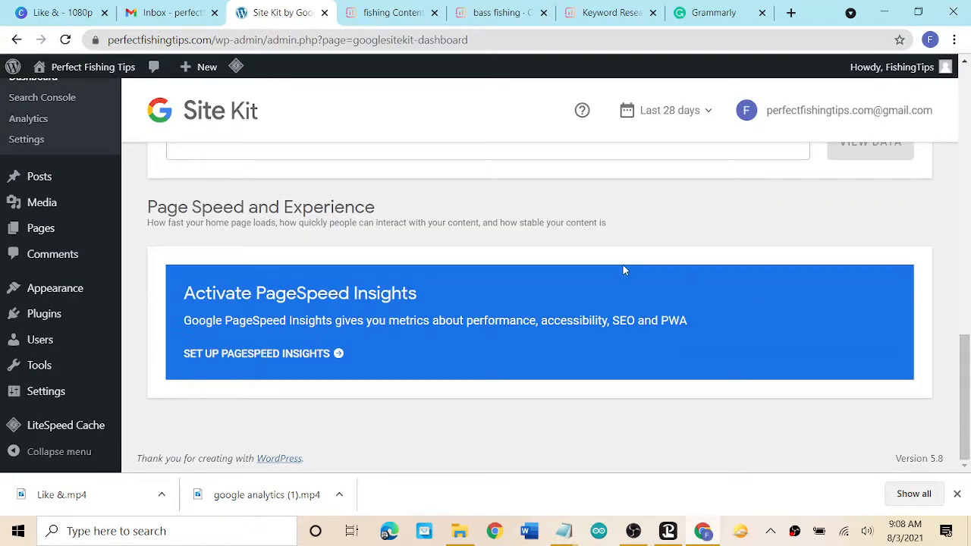
{"action": "left_click", "coordinate": [258, 353]}
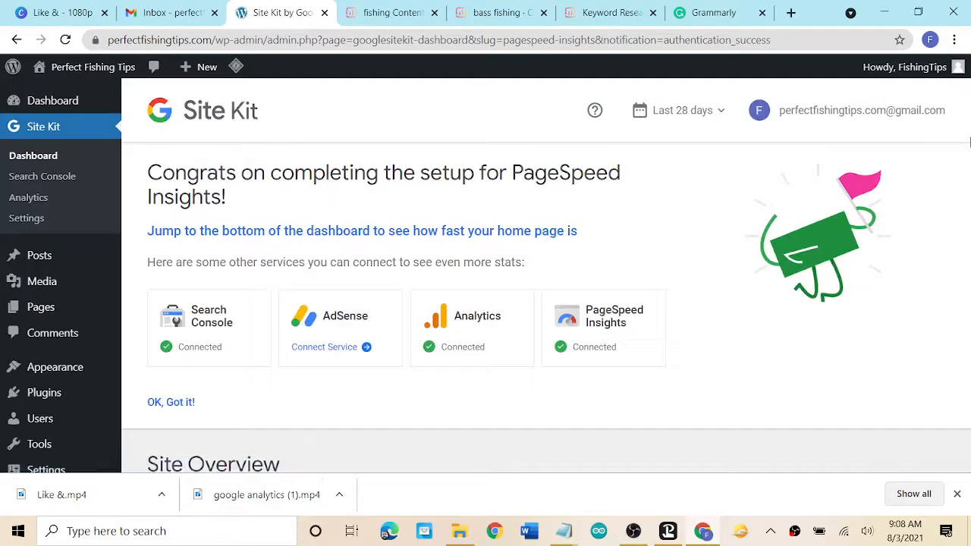
Review the homepage's Page Speed and Experience lab results in Site Kit and open the detailed PageSpeed Insights report.
{"action": "scroll", "coordinate": [667, 358], "scroll_direction": "down", "scroll_amount": 2}
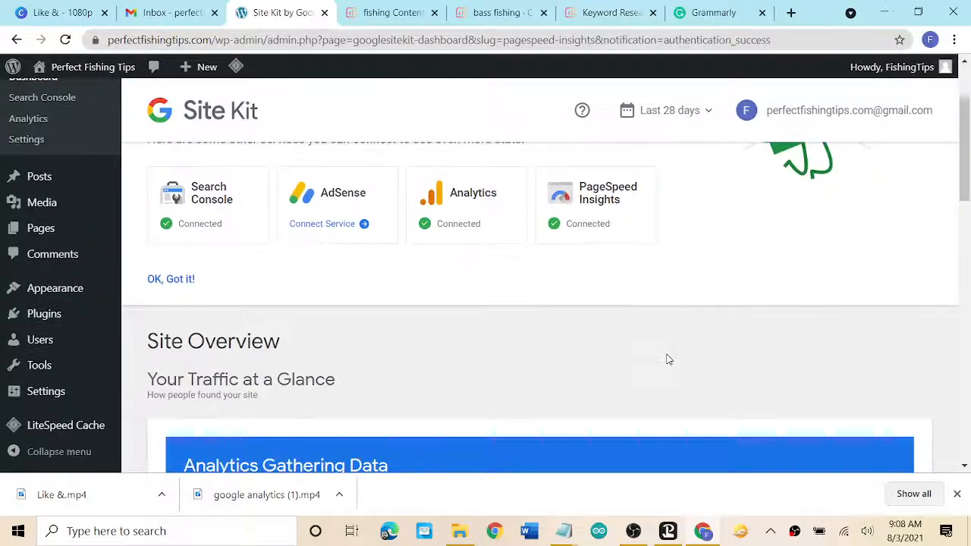
{"action": "scroll", "coordinate": [668, 359], "scroll_direction": "down", "scroll_amount": 15}
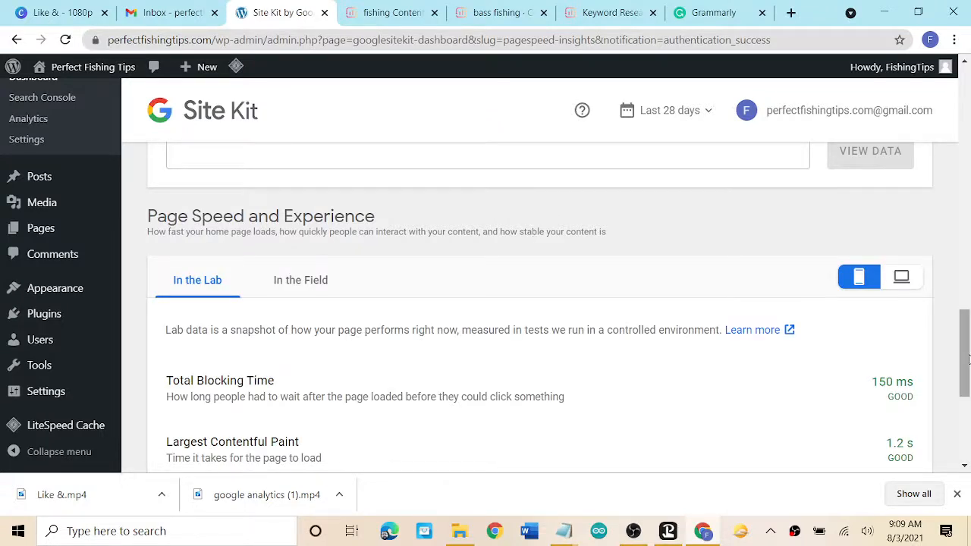
{"action": "left_click_drag", "start_coordinate": [968, 359], "coordinate": [968, 429]}
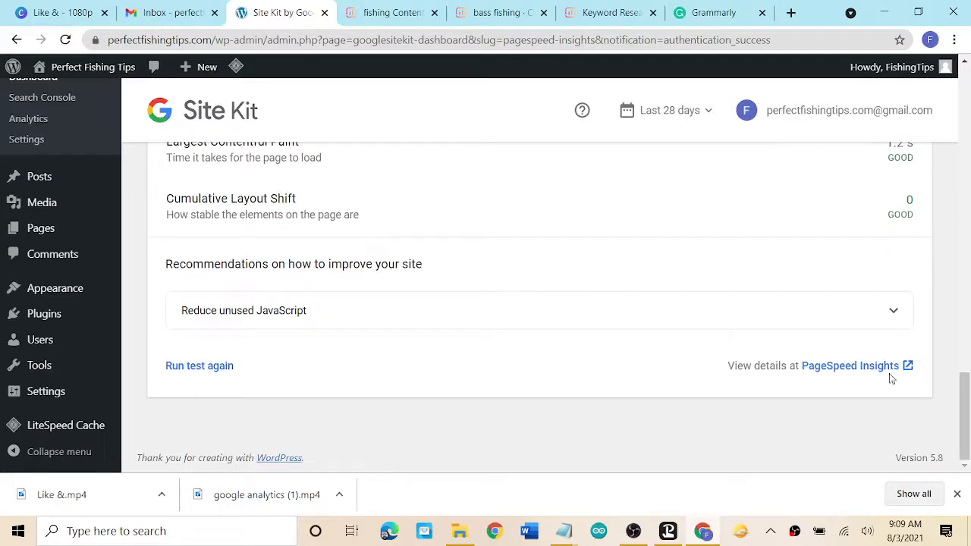
{"action": "left_click", "coordinate": [850, 366]}
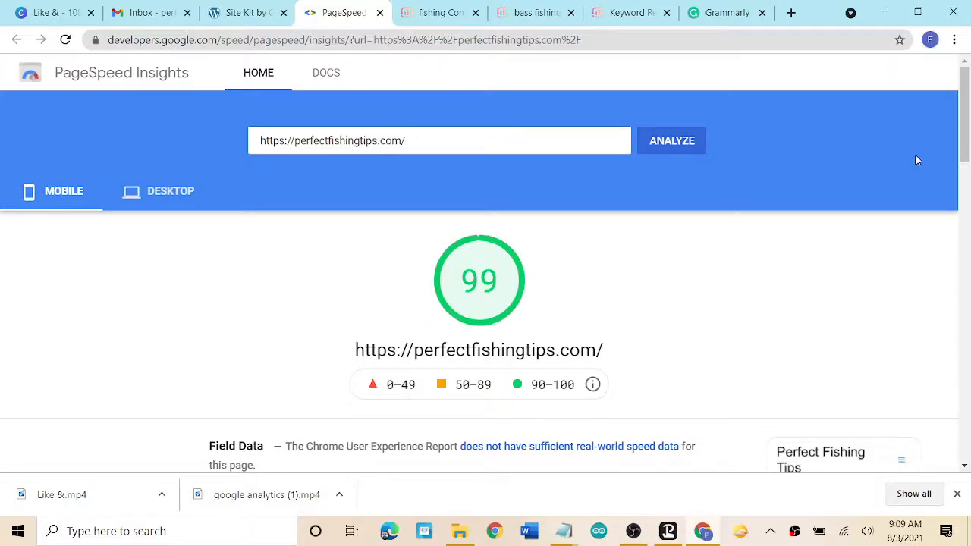
Examine the mobile report's lab data and opportunities, and compare its performance score with the desktop report.
{"action": "left_click_drag", "start_coordinate": [962, 126], "coordinate": [969, 190]}
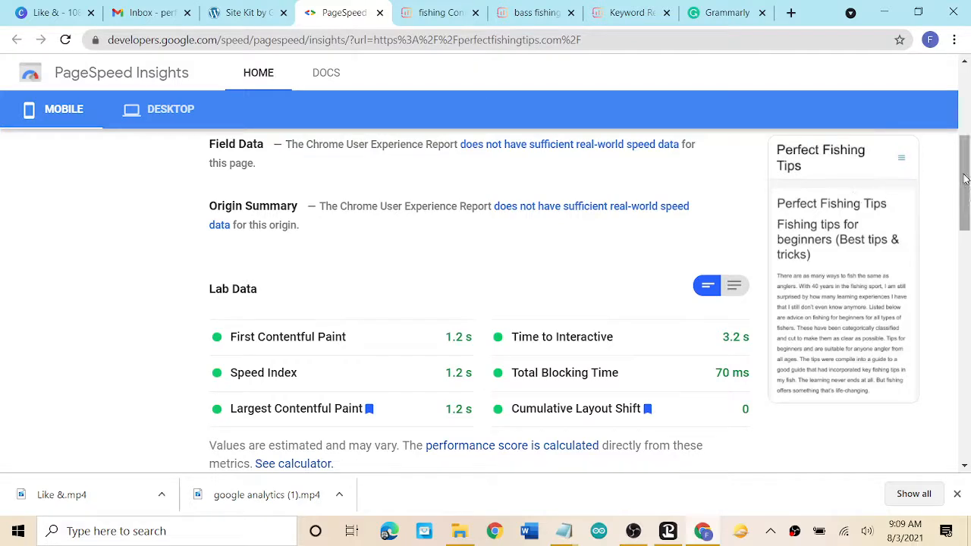
{"action": "left_click_drag", "start_coordinate": [965, 177], "coordinate": [968, 242]}
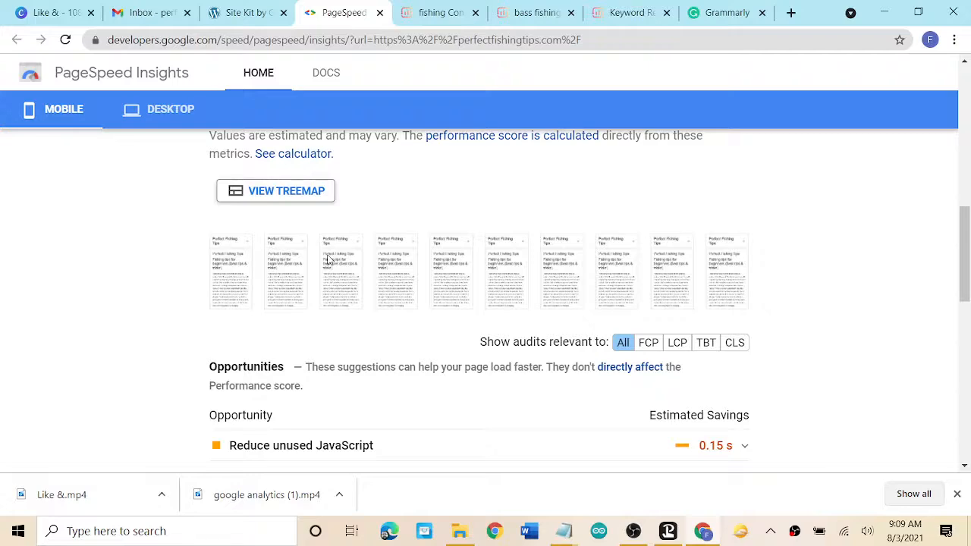
{"action": "left_click_drag", "start_coordinate": [965, 240], "coordinate": [967, 79]}
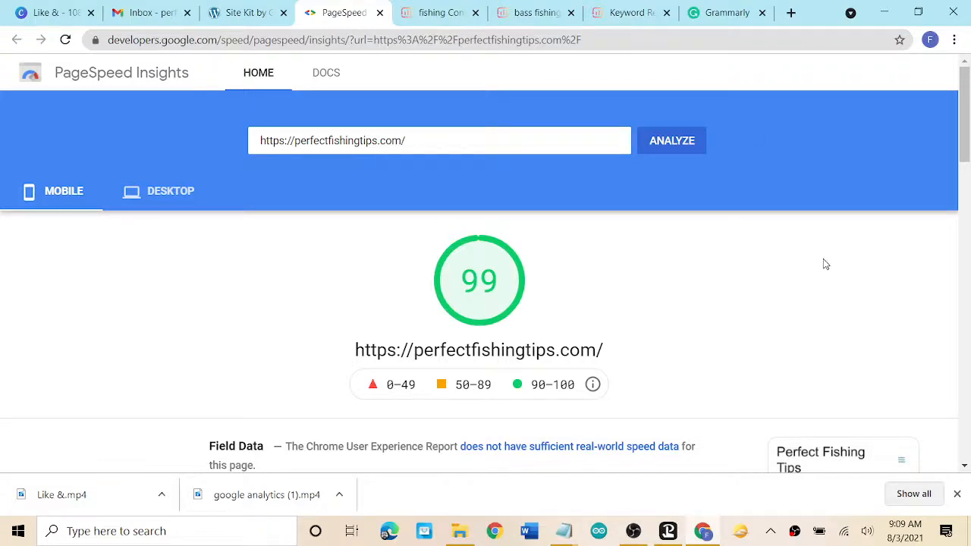
{"action": "left_click", "coordinate": [179, 195]}
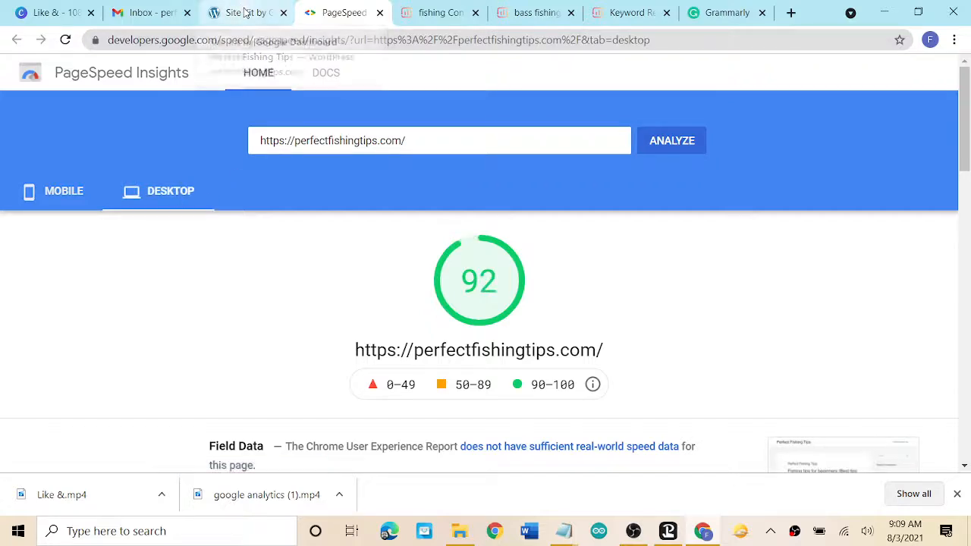
{"action": "left_click", "coordinate": [43, 198]}
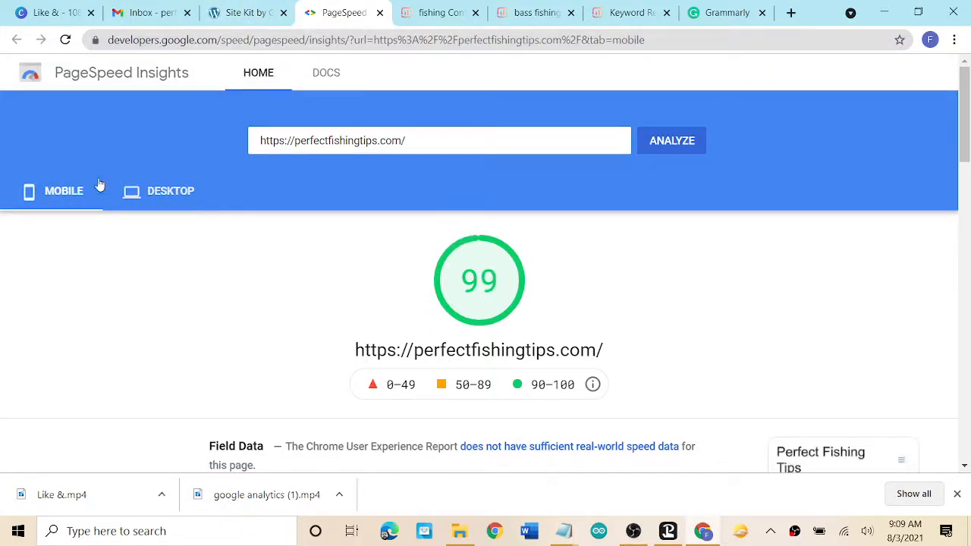
Return to the WordPress admin and activate the All in One SEO plugin among the installed plugins.
{"action": "left_click", "coordinate": [239, 10]}
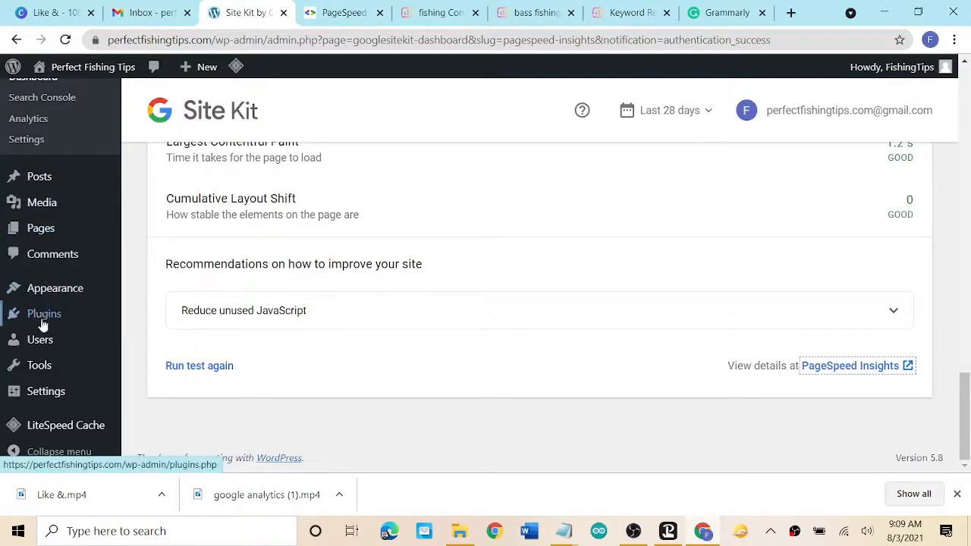
{"action": "mouse_move", "coordinate": [38, 316]}
{"action": "left_click", "coordinate": [177, 315]}
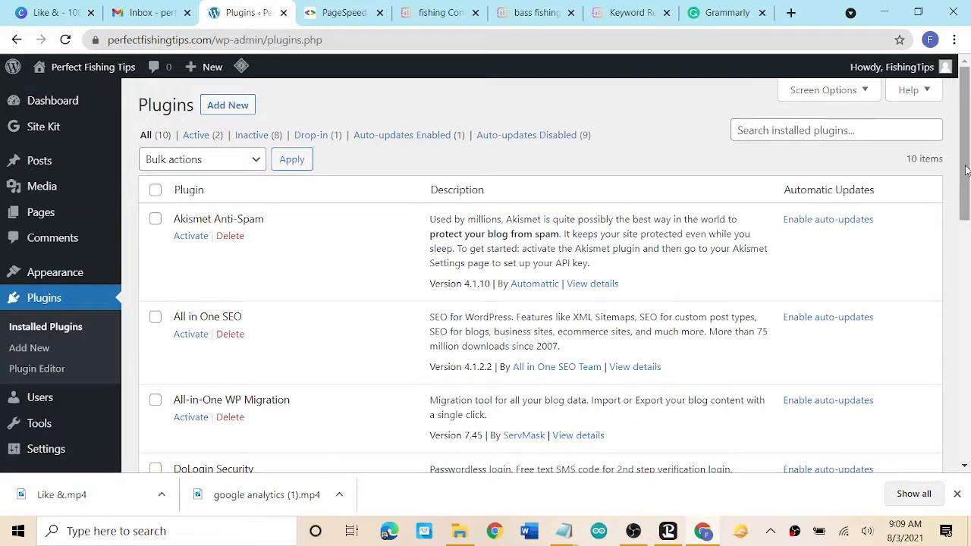
{"action": "scroll", "coordinate": [968, 216], "scroll_direction": "down", "scroll_amount": 3}
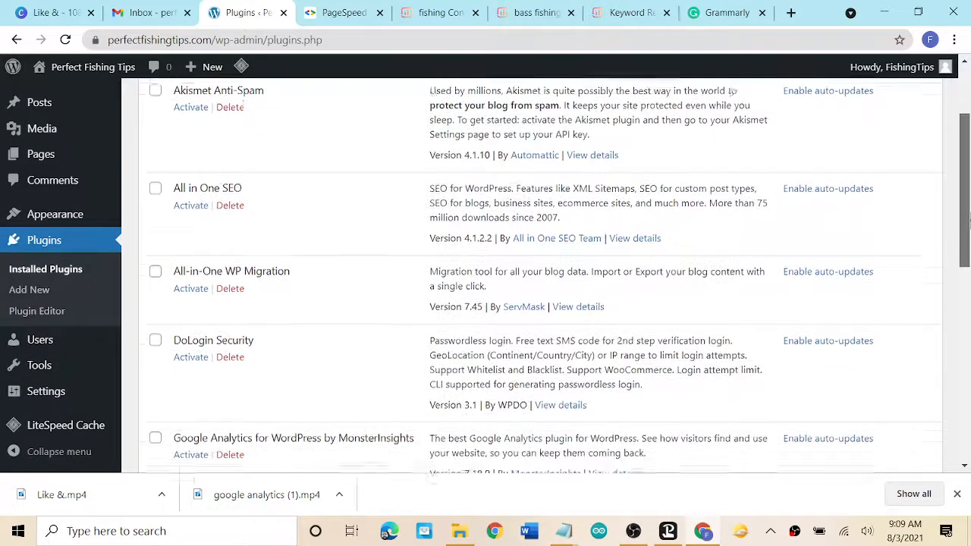
{"action": "scroll", "coordinate": [817, 186], "scroll_direction": "up", "scroll_amount": 2}
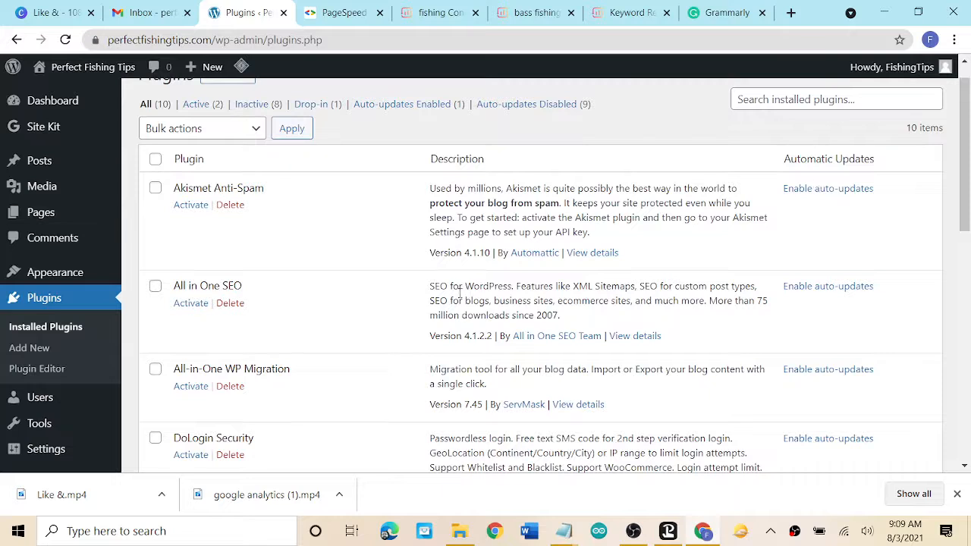
{"action": "left_click", "coordinate": [191, 303]}
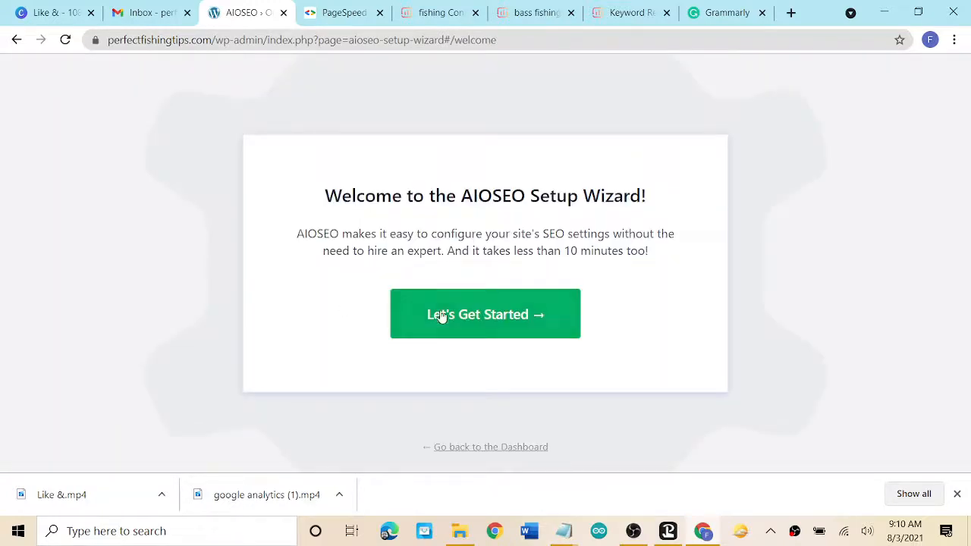
Start the AIOSEO Setup Wizard and save the first step with the Blog category and the default home page title and meta description.
{"action": "left_click", "coordinate": [473, 319]}
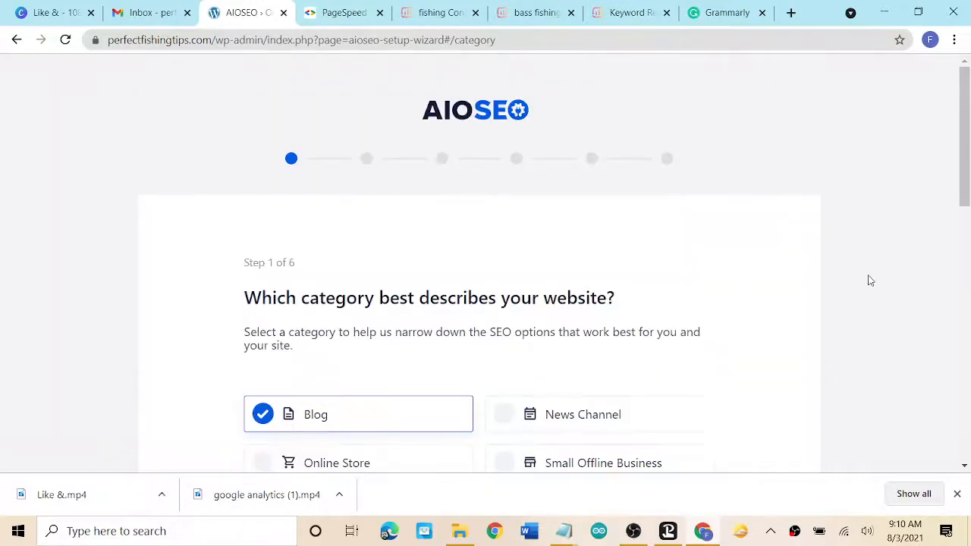
{"action": "scroll", "coordinate": [870, 280], "scroll_direction": "down", "scroll_amount": 3}
{"action": "scroll", "coordinate": [870, 280], "scroll_direction": "down", "scroll_amount": 1}
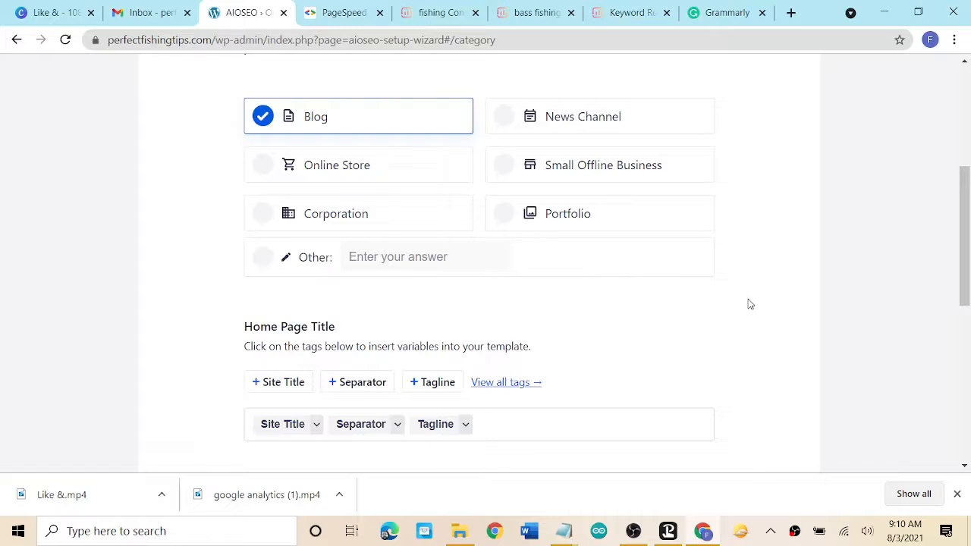
{"action": "scroll", "coordinate": [750, 305], "scroll_direction": "down", "scroll_amount": 4}
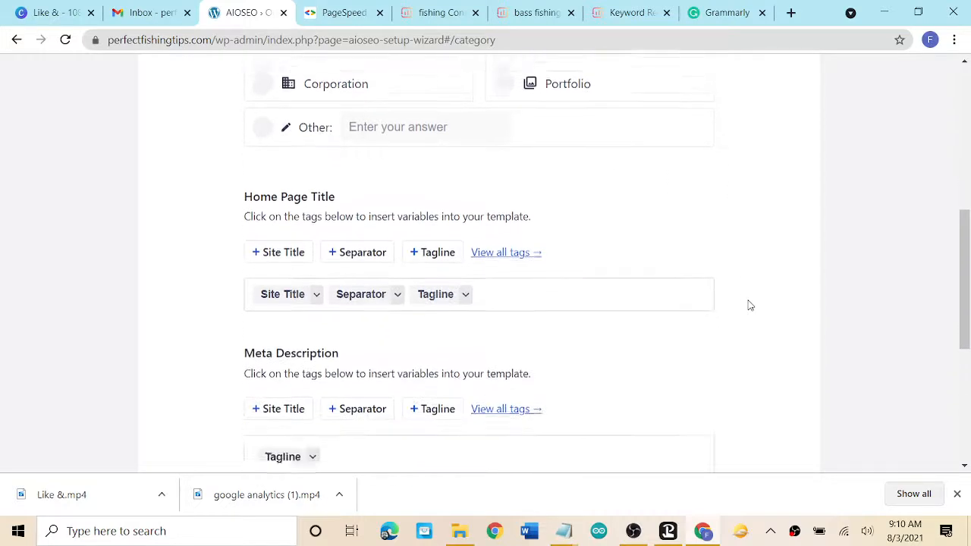
{"action": "scroll", "coordinate": [749, 305], "scroll_direction": "down", "scroll_amount": 1}
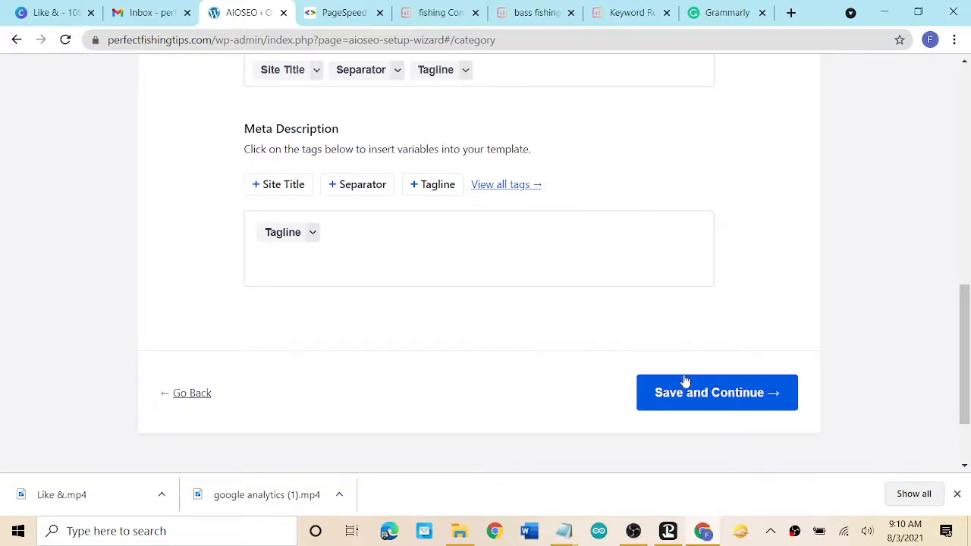
{"action": "left_click", "coordinate": [721, 391]}
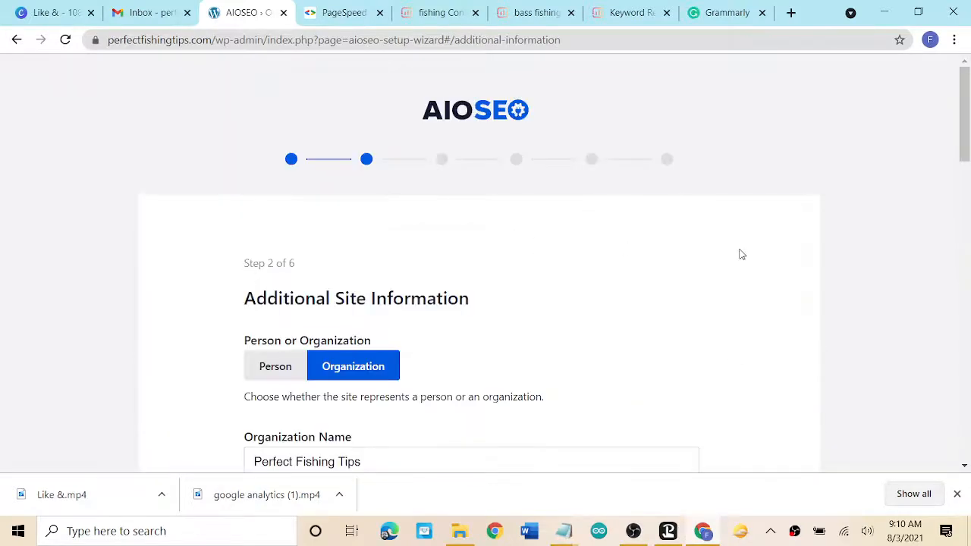
Save the wizard's additional site information as an Organization named Perfect Fishing Tips, leaving the contact, logo and social profile fields blank.
{"action": "scroll", "coordinate": [740, 254], "scroll_direction": "down", "scroll_amount": 3}
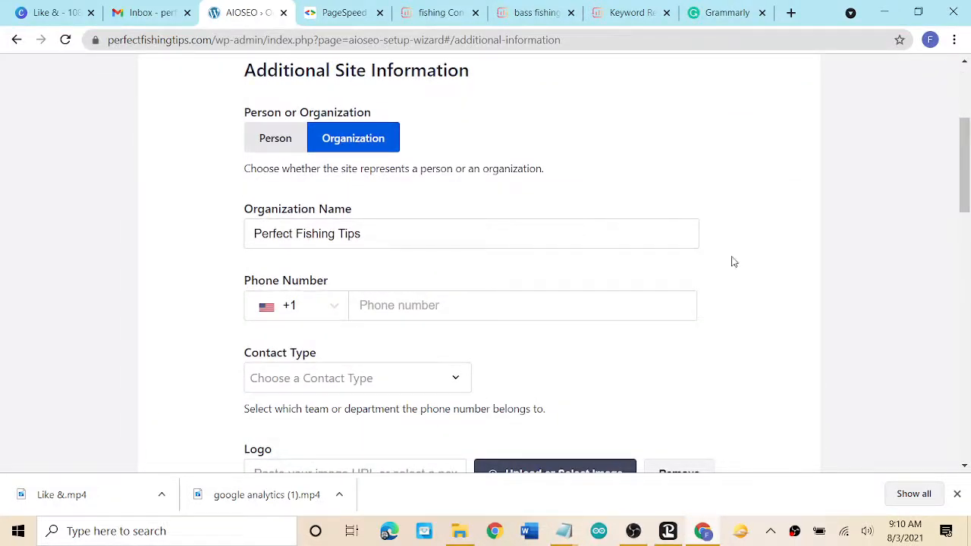
{"action": "scroll", "coordinate": [733, 262], "scroll_direction": "down", "scroll_amount": 1}
{"action": "scroll", "coordinate": [733, 261], "scroll_direction": "down", "scroll_amount": 3}
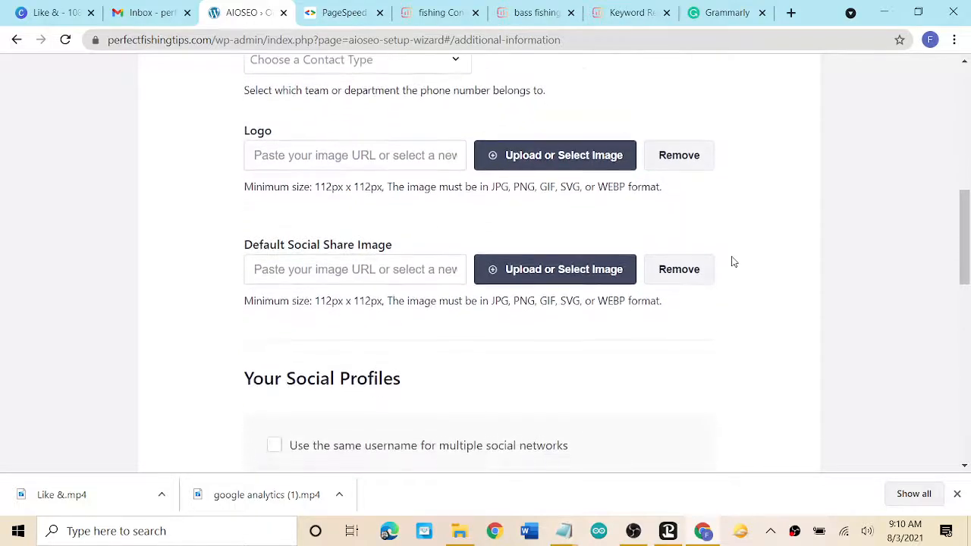
{"action": "scroll", "coordinate": [732, 260], "scroll_direction": "down", "scroll_amount": 1}
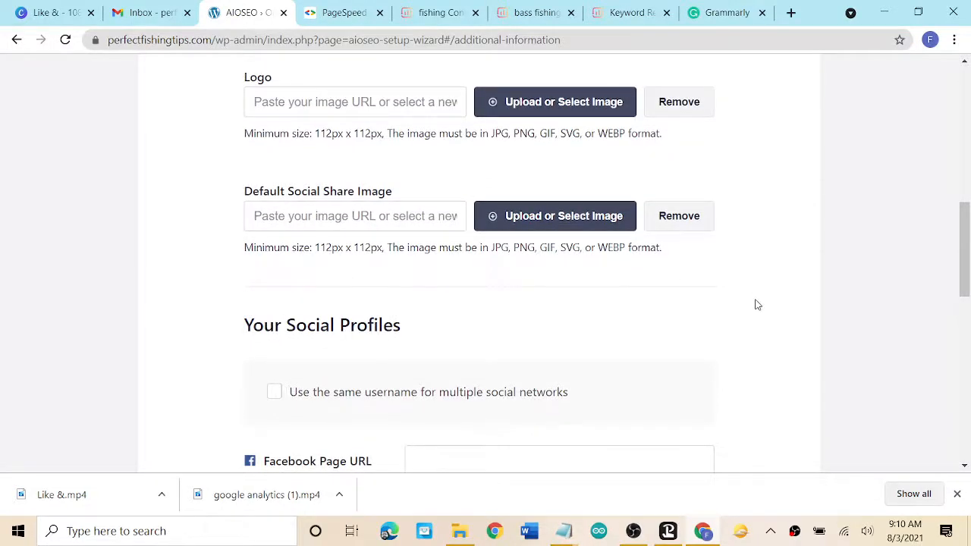
{"action": "scroll", "coordinate": [756, 304], "scroll_direction": "down", "scroll_amount": 3}
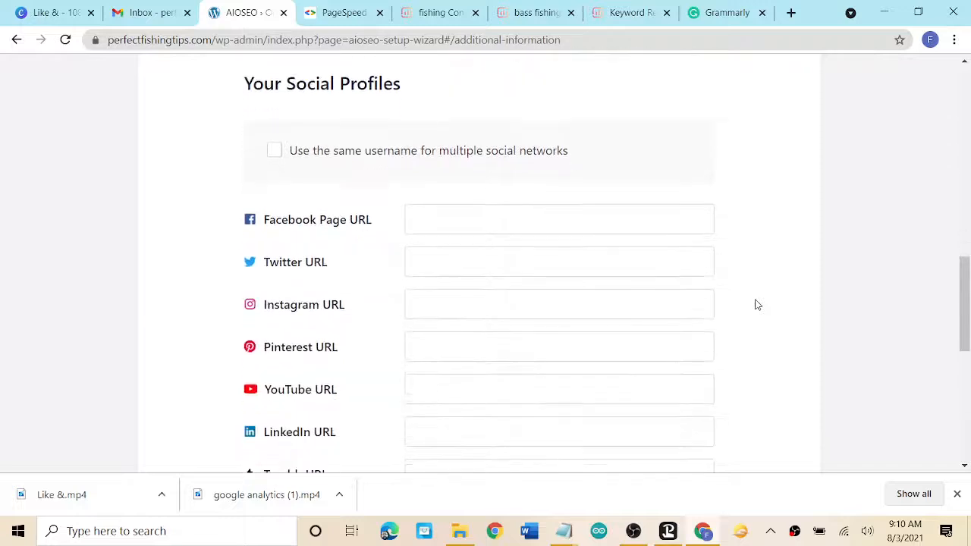
{"action": "scroll", "coordinate": [757, 304], "scroll_direction": "down", "scroll_amount": 2}
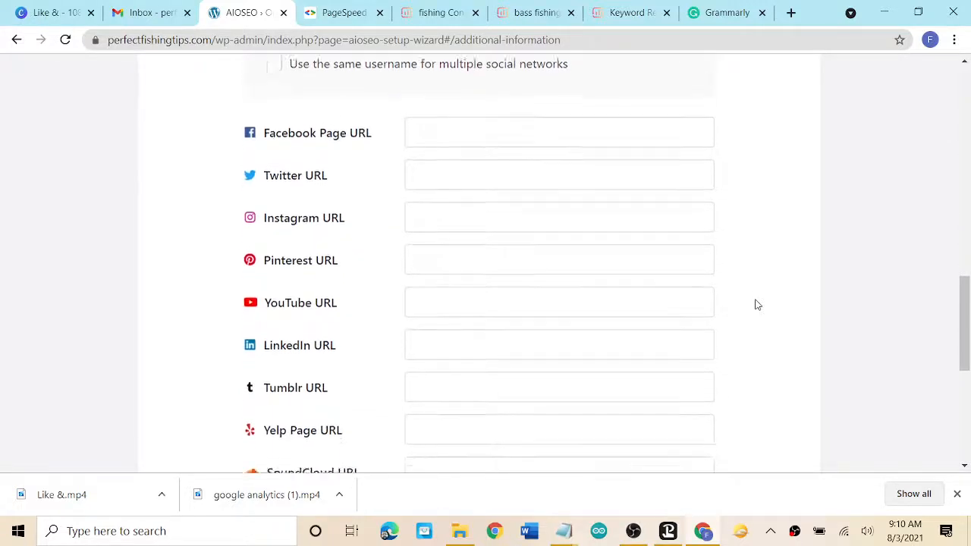
{"action": "scroll", "coordinate": [756, 304], "scroll_direction": "down", "scroll_amount": 3}
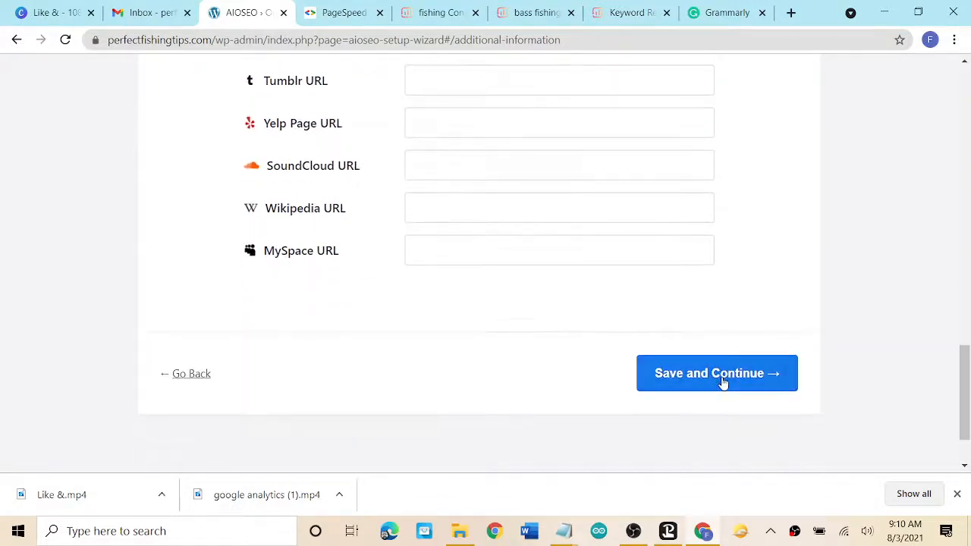
{"action": "left_click", "coordinate": [722, 382]}
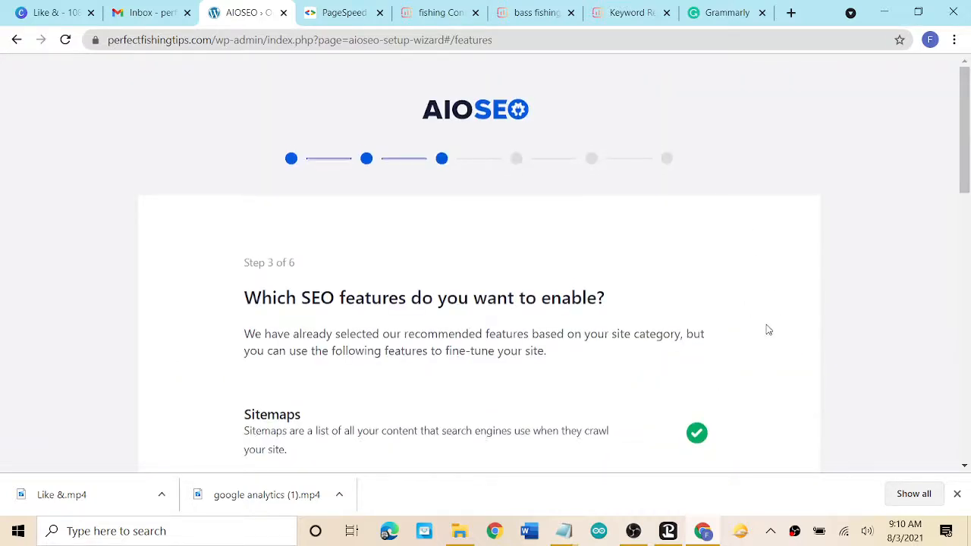
Deselect the Pro-only Image SEO feature, keep Sitemaps, Optimized Search Appearance and Analytics enabled, and save the features step.
{"action": "scroll", "coordinate": [765, 329], "scroll_direction": "down", "scroll_amount": 3}
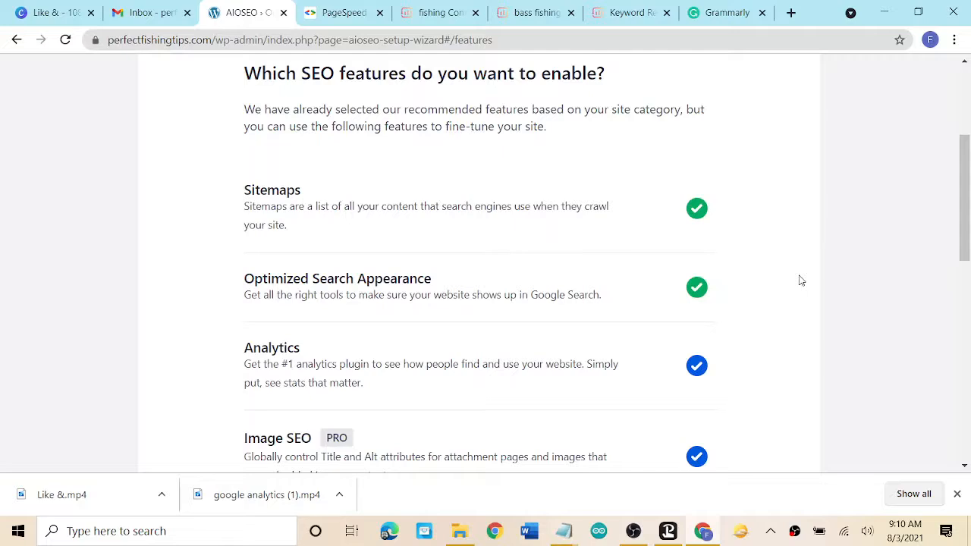
{"action": "scroll", "coordinate": [800, 281], "scroll_direction": "down", "scroll_amount": 2}
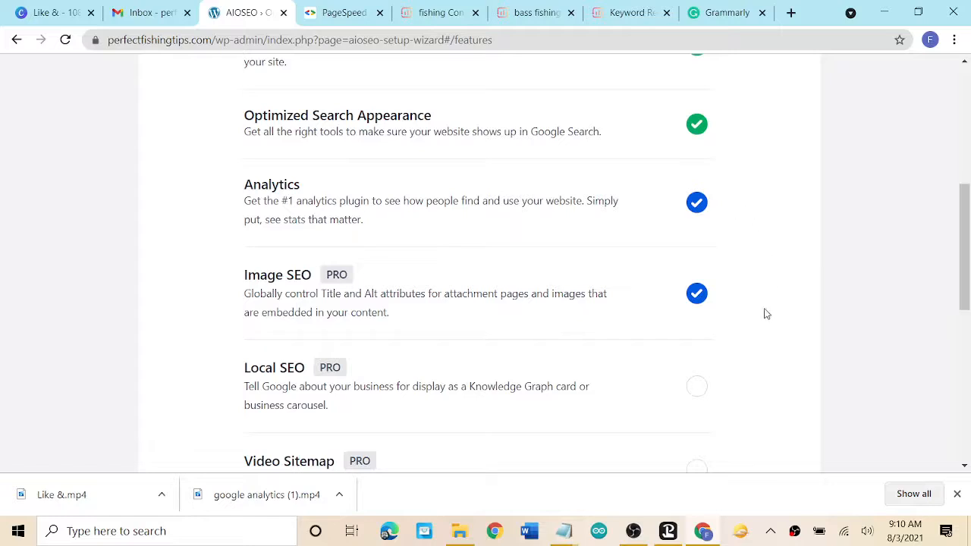
{"action": "scroll", "coordinate": [766, 314], "scroll_direction": "down", "scroll_amount": 1}
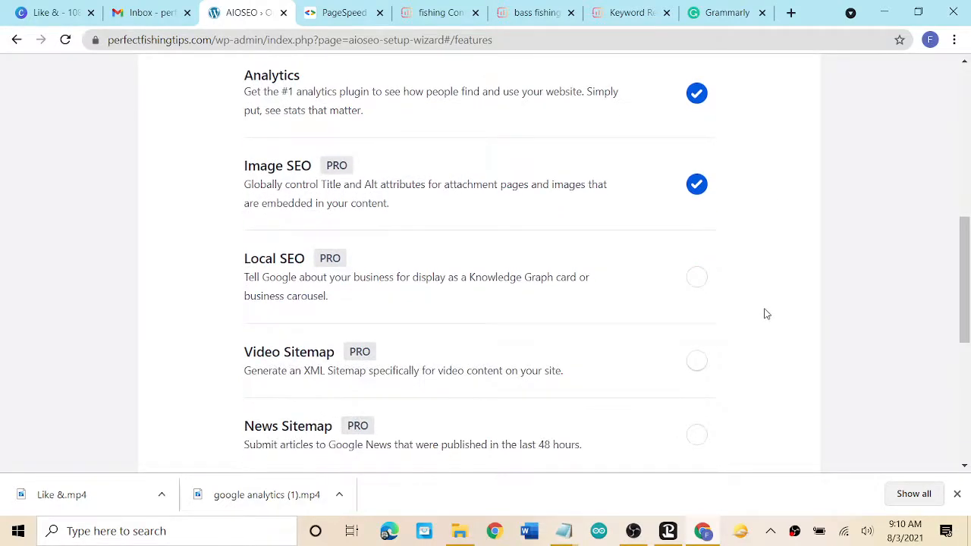
{"action": "scroll", "coordinate": [766, 314], "scroll_direction": "up", "scroll_amount": 1}
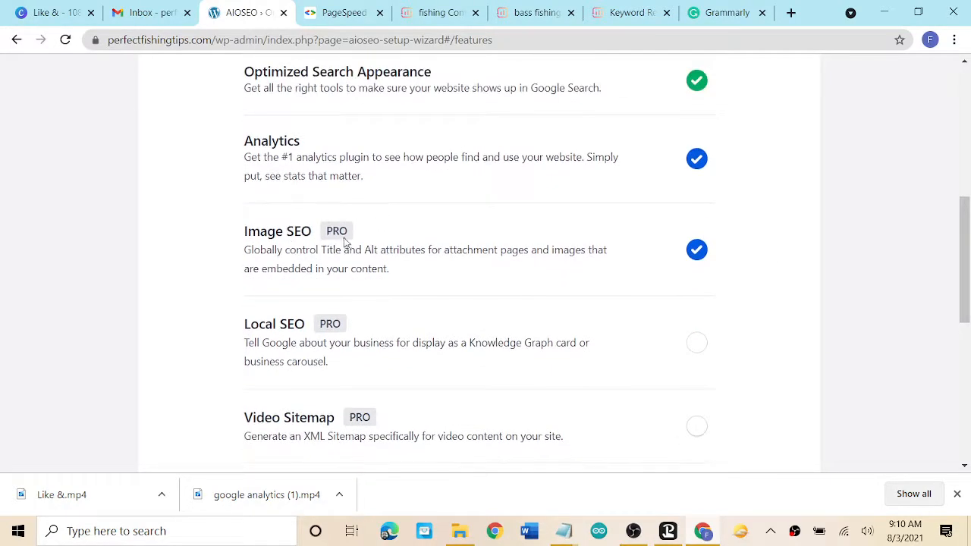
{"action": "left_click", "coordinate": [699, 251]}
{"action": "scroll", "coordinate": [775, 275], "scroll_direction": "down", "scroll_amount": 3}
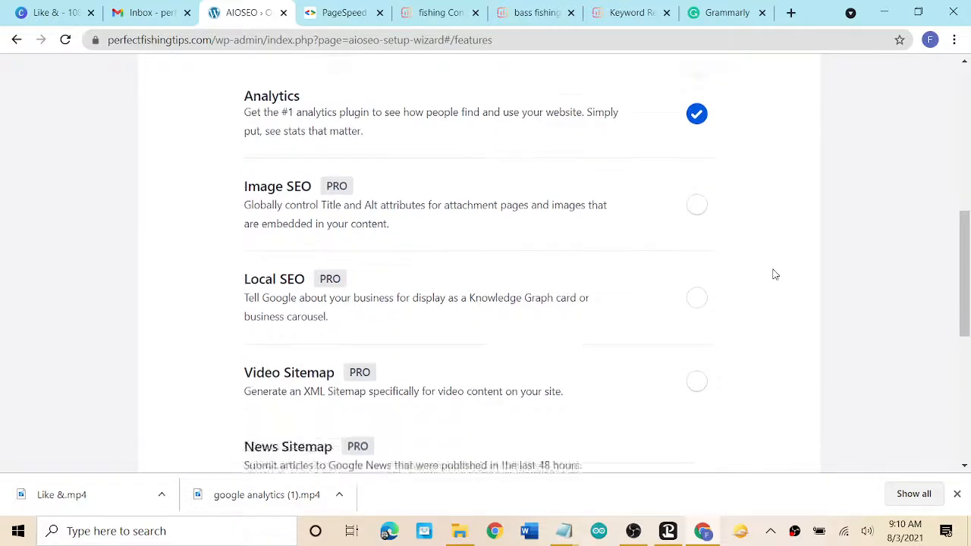
{"action": "scroll", "coordinate": [775, 275], "scroll_direction": "down", "scroll_amount": 1}
{"action": "scroll", "coordinate": [775, 274], "scroll_direction": "down", "scroll_amount": 1}
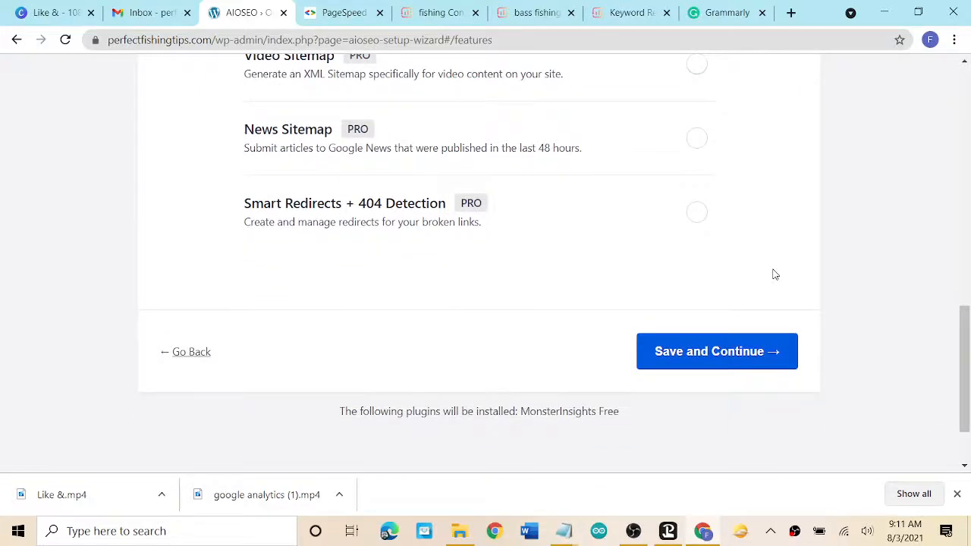
{"action": "scroll", "coordinate": [775, 275], "scroll_direction": "up", "scroll_amount": 1}
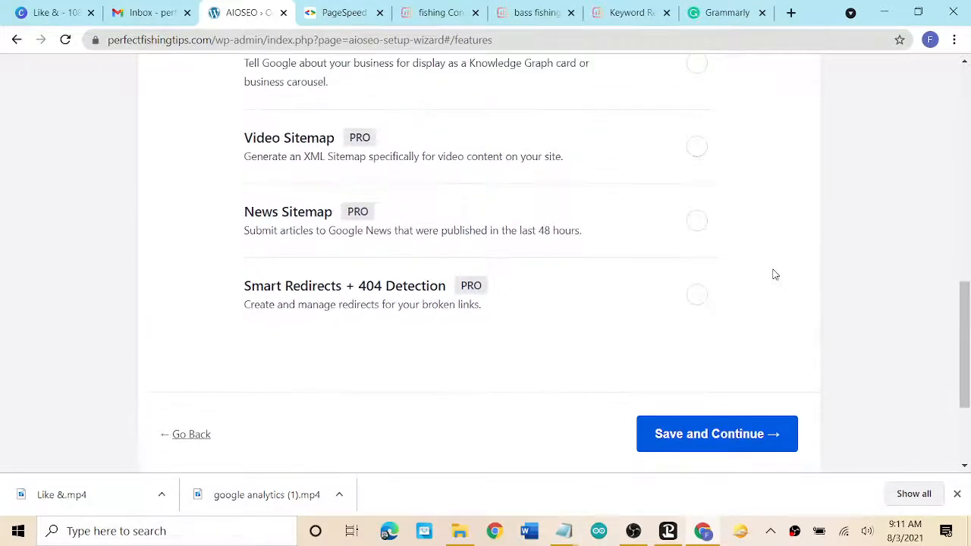
{"action": "scroll", "coordinate": [775, 274], "scroll_direction": "down", "scroll_amount": 1}
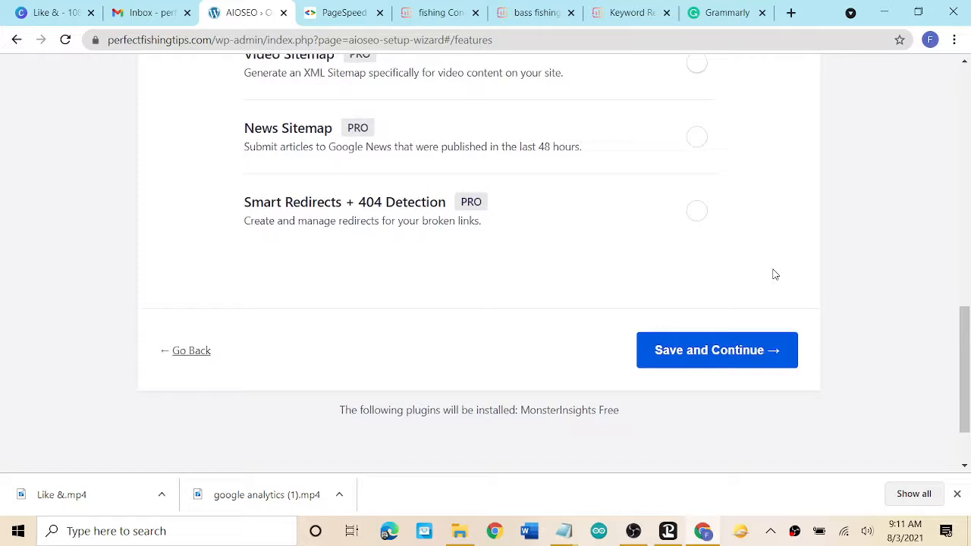
{"action": "left_click", "coordinate": [708, 350]}
Set multiple authors to No in the Search Appearance step, keep the site live with attachment page redirects on, and save.
{"action": "scroll", "coordinate": [789, 293], "scroll_direction": "down", "scroll_amount": 3}
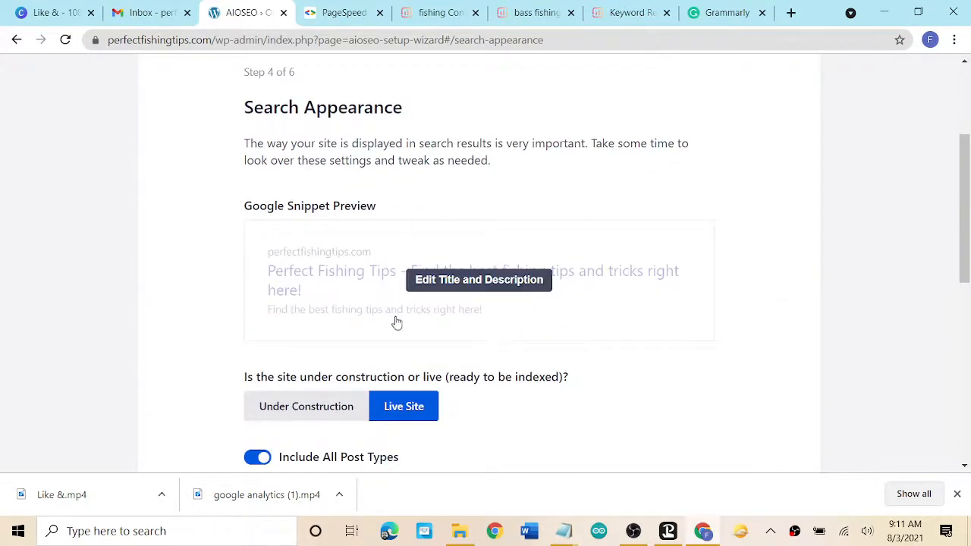
{"action": "scroll", "coordinate": [784, 305], "scroll_direction": "down", "scroll_amount": 1}
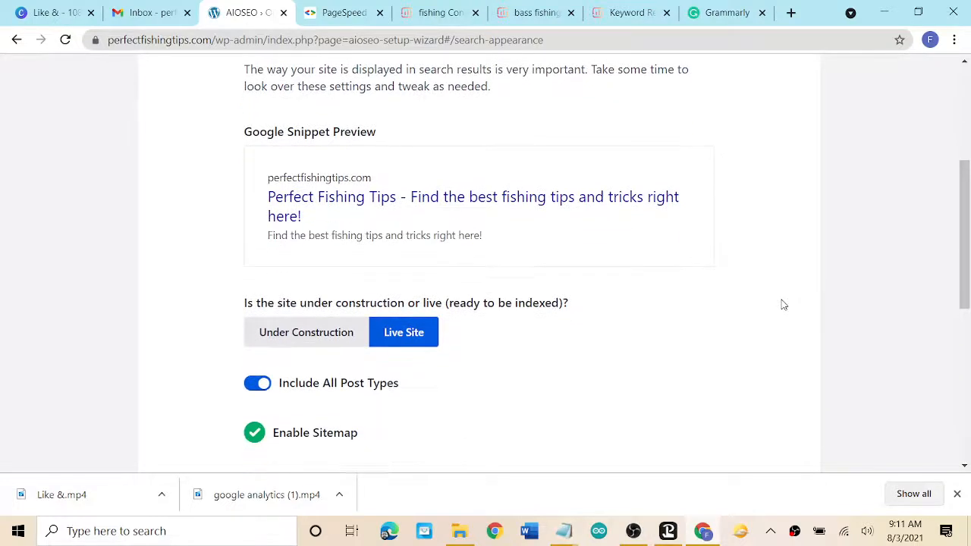
{"action": "mouse_move", "coordinate": [556, 220]}
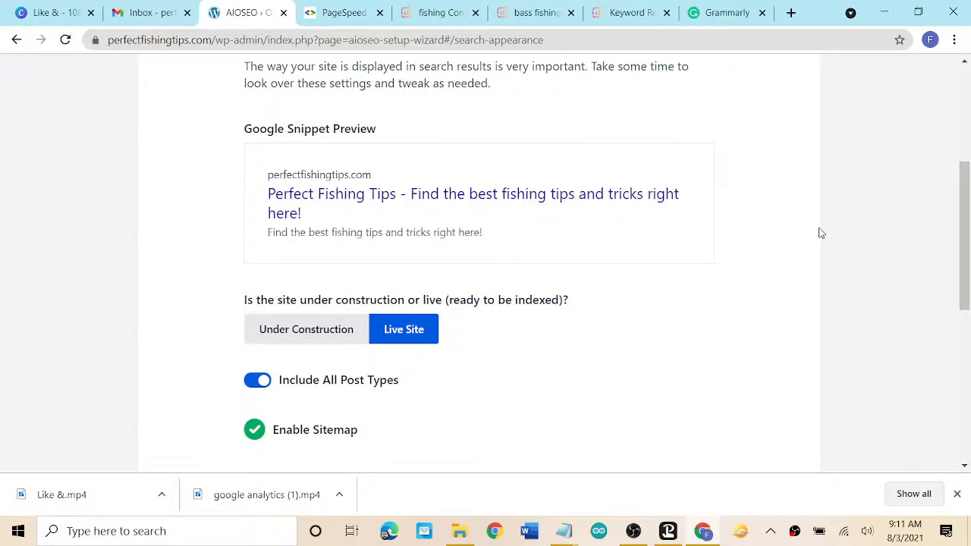
{"action": "mouse_move", "coordinate": [659, 235]}
{"action": "scroll", "coordinate": [776, 314], "scroll_direction": "down", "scroll_amount": 2}
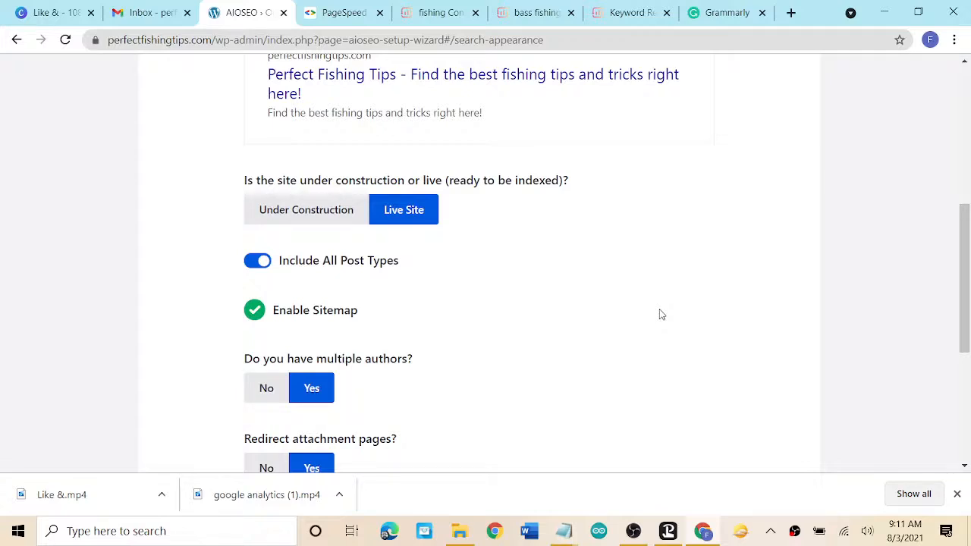
{"action": "scroll", "coordinate": [660, 314], "scroll_direction": "down", "scroll_amount": 1}
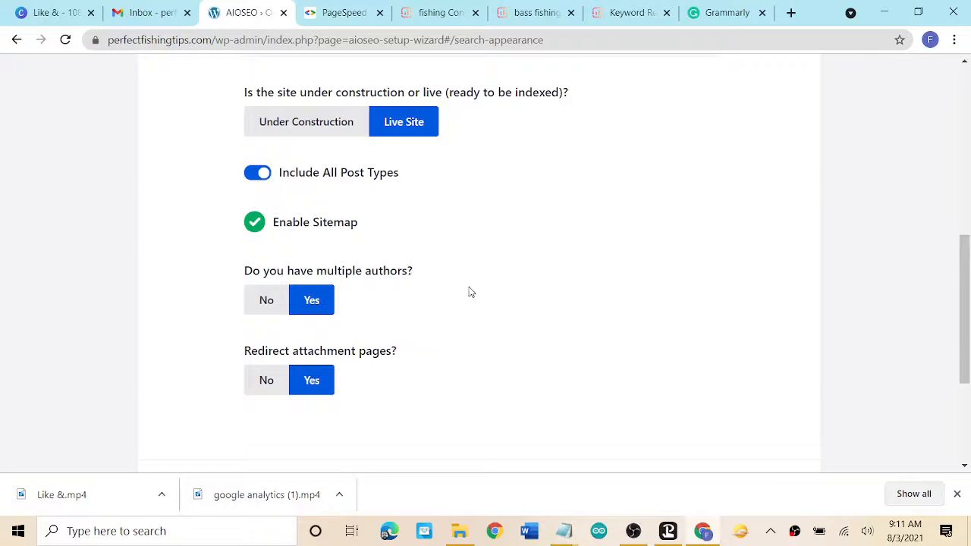
{"action": "left_click", "coordinate": [266, 302]}
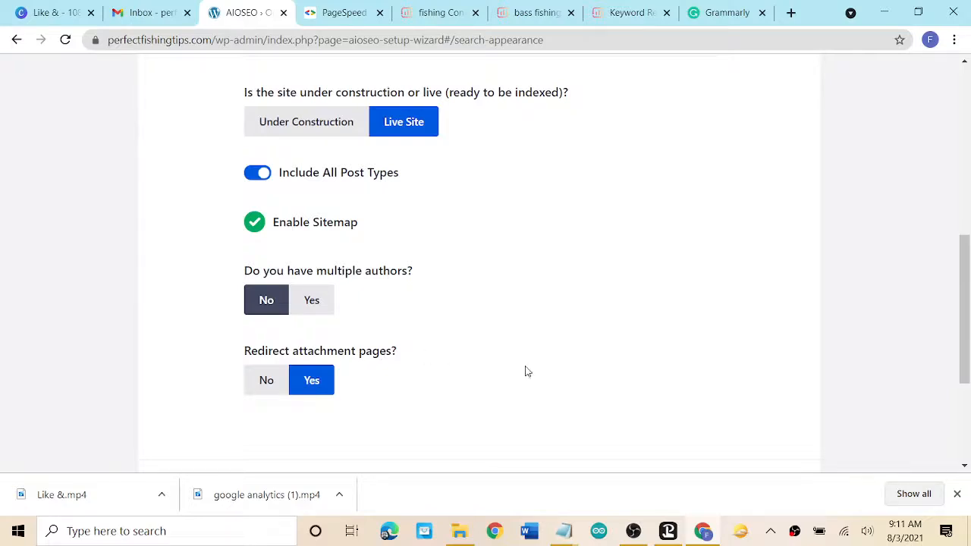
{"action": "scroll", "coordinate": [527, 371], "scroll_direction": "down", "scroll_amount": 3}
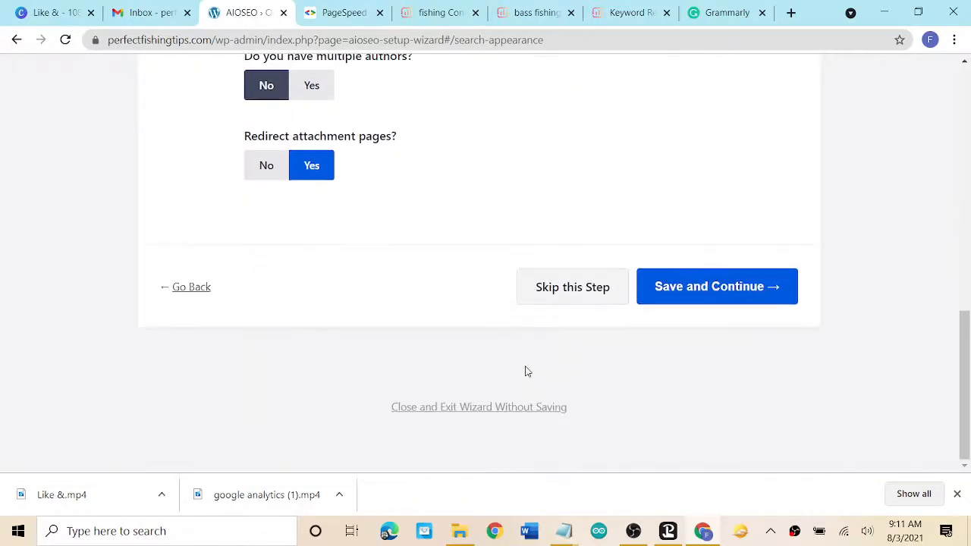
{"action": "left_click", "coordinate": [716, 289]}
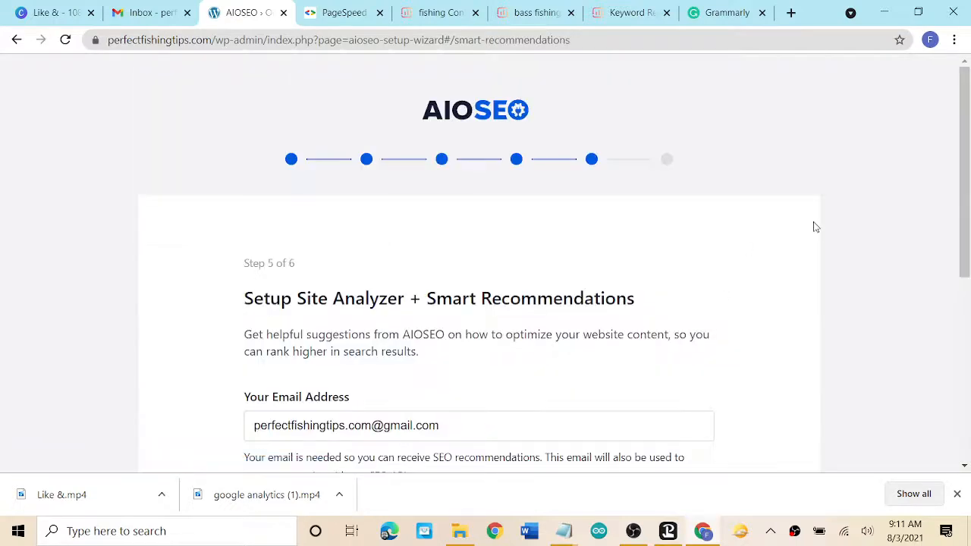
Save the Site Analyzer step with the prefilled e-mail and without opting in to help improve AIOSEO, and skip the license key step.
{"action": "scroll", "coordinate": [815, 227], "scroll_direction": "down", "scroll_amount": 3}
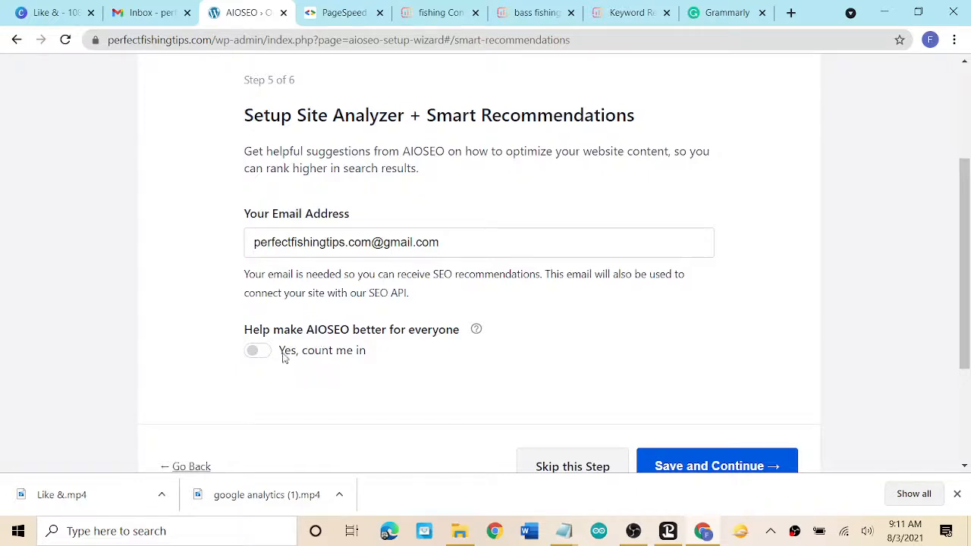
{"action": "scroll", "coordinate": [750, 386], "scroll_direction": "down", "scroll_amount": 1}
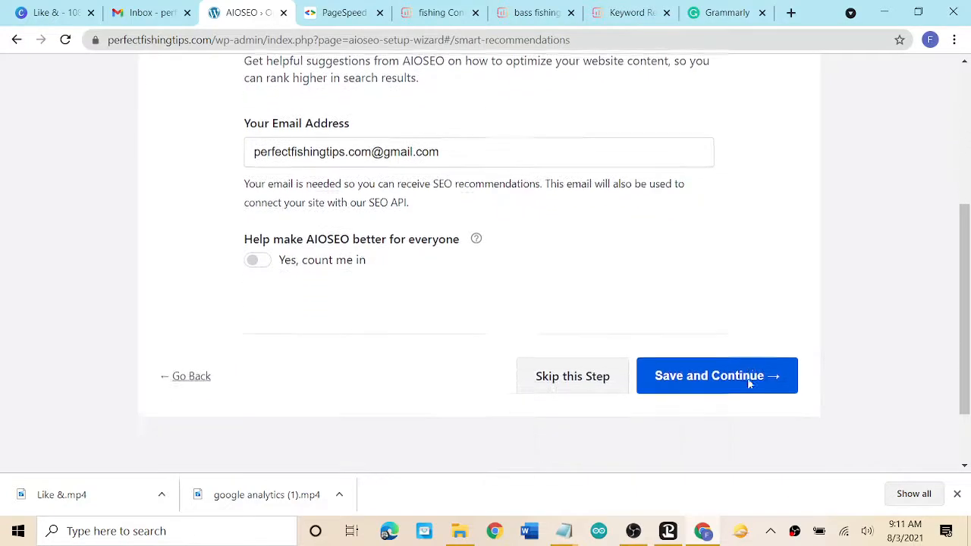
{"action": "left_click", "coordinate": [726, 374]}
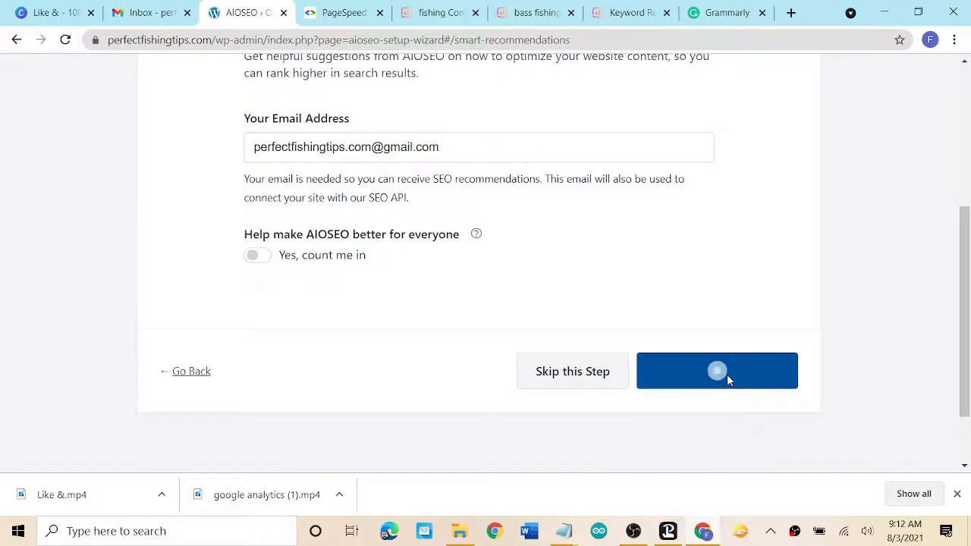
{"action": "scroll", "coordinate": [775, 303], "scroll_direction": "down", "scroll_amount": 2}
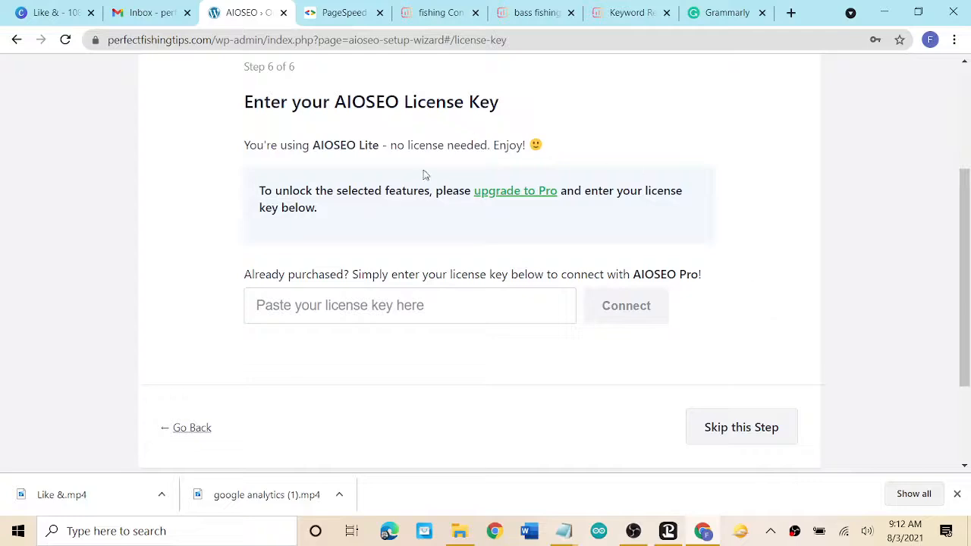
{"action": "left_click", "coordinate": [738, 429]}
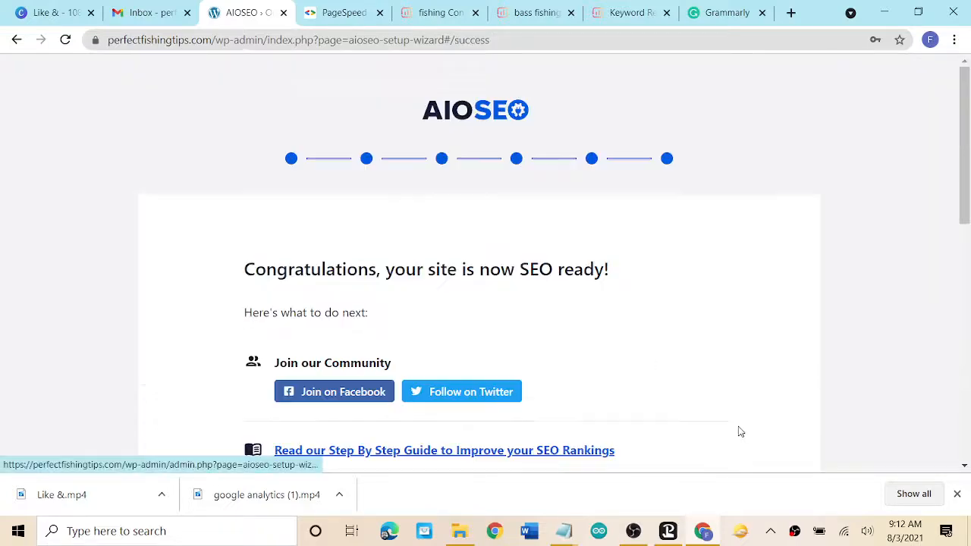
Look over the wizard's completion page, open the AIOSEO Pro upgrade offer, and examine its feature list and testimonials.
{"action": "scroll", "coordinate": [740, 432], "scroll_direction": "down", "scroll_amount": 4}
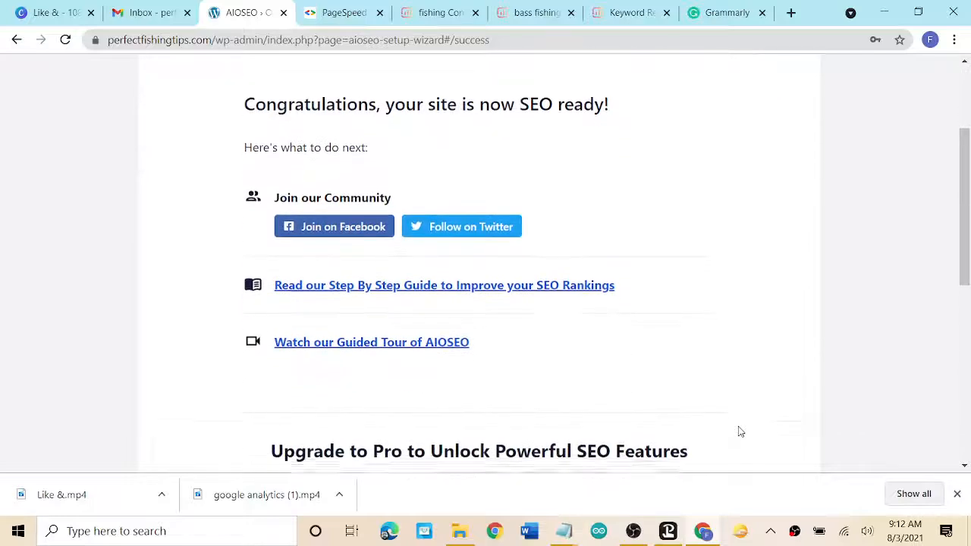
{"action": "scroll", "coordinate": [740, 432], "scroll_direction": "down", "scroll_amount": 3}
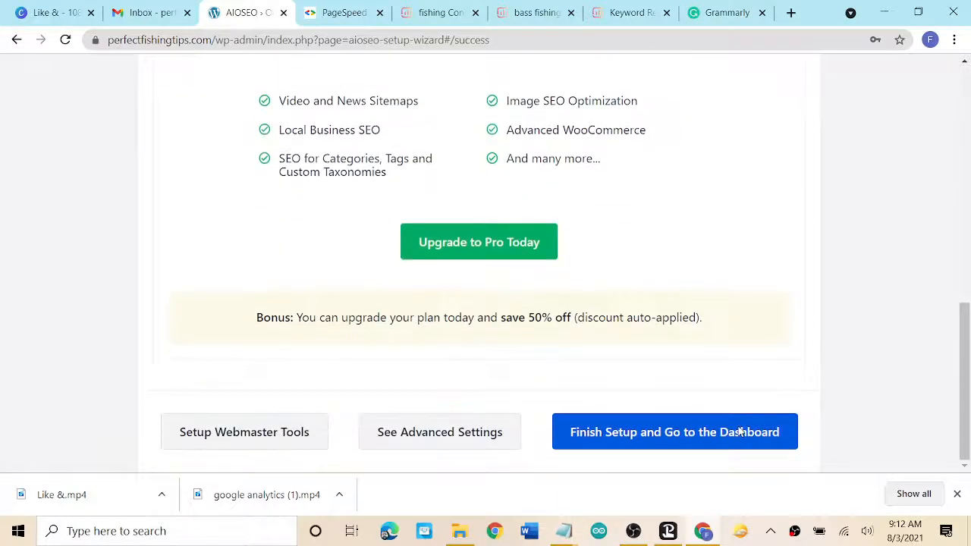
{"action": "scroll", "coordinate": [740, 431], "scroll_direction": "up", "scroll_amount": 1}
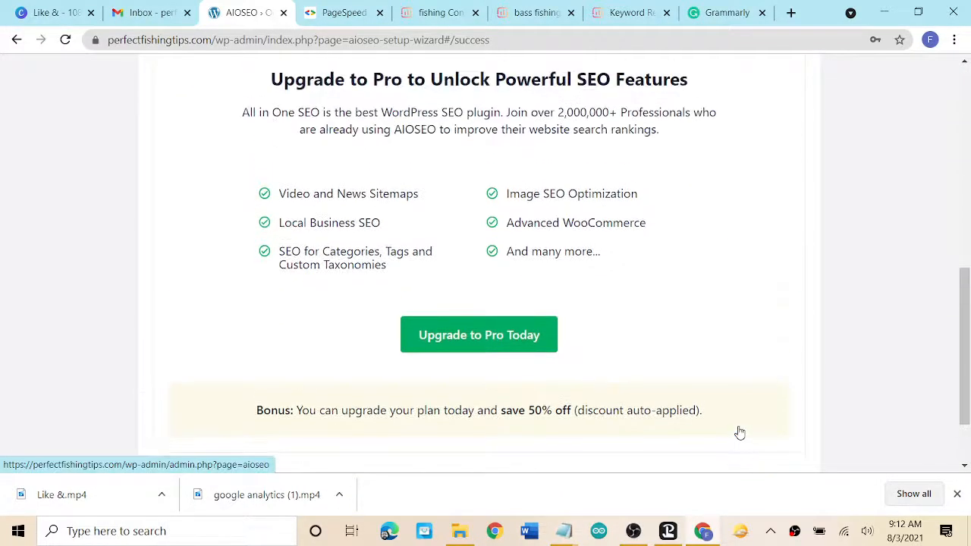
{"action": "scroll", "coordinate": [665, 178], "scroll_direction": "up", "scroll_amount": 1}
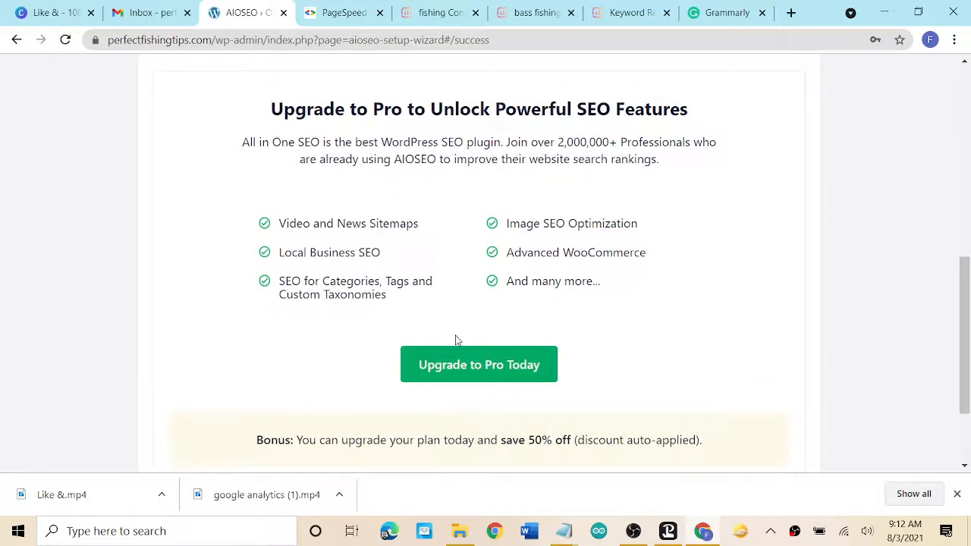
{"action": "left_click", "coordinate": [468, 368]}
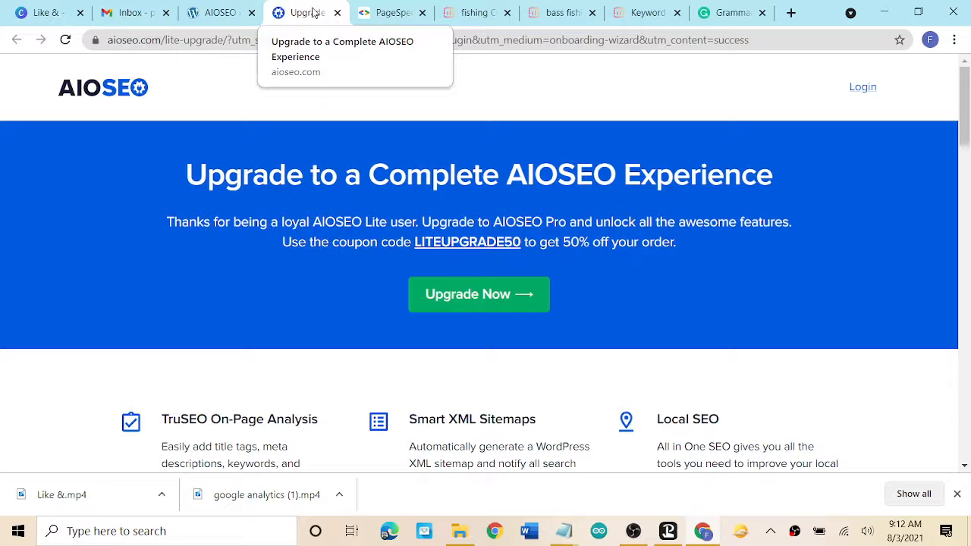
{"action": "scroll", "coordinate": [310, 160], "scroll_direction": "down", "scroll_amount": 1}
{"action": "scroll", "coordinate": [310, 253], "scroll_direction": "down", "scroll_amount": 9}
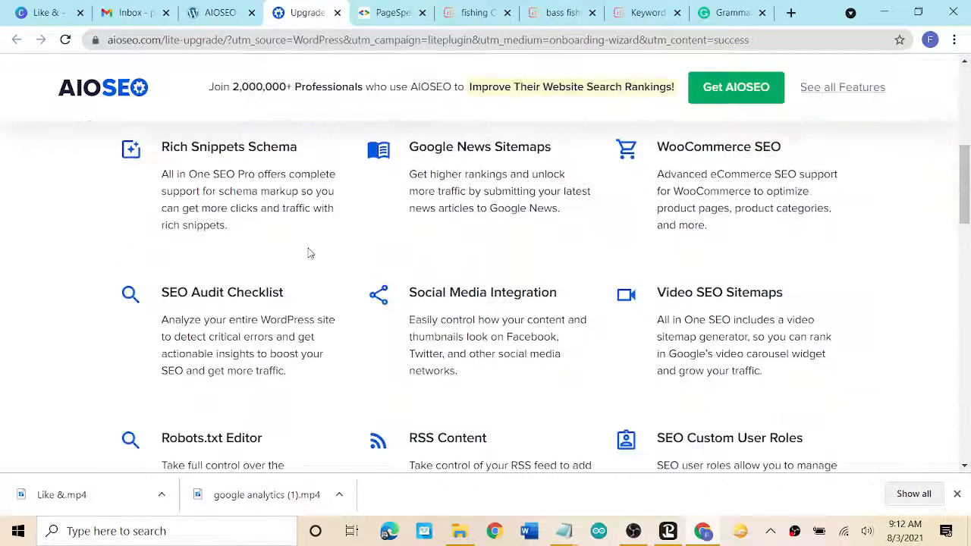
{"action": "scroll", "coordinate": [309, 253], "scroll_direction": "down", "scroll_amount": 8}
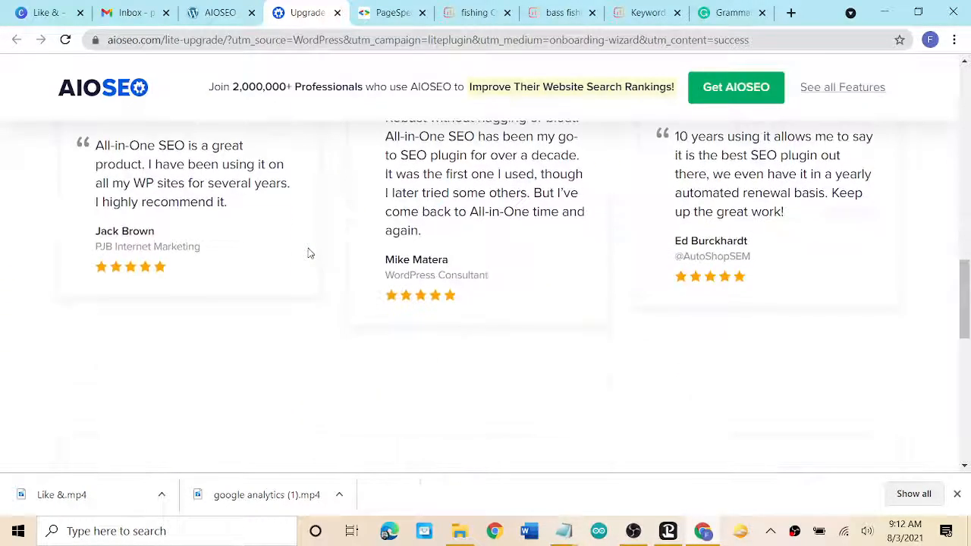
Review the rest of the AIOSEO upgrade offer, open its pricing page, compare the Elite, Pro, Plus and Basic plans, and close the page.
{"action": "scroll", "coordinate": [310, 253], "scroll_direction": "down", "scroll_amount": 2}
{"action": "scroll", "coordinate": [309, 253], "scroll_direction": "up", "scroll_amount": 15}
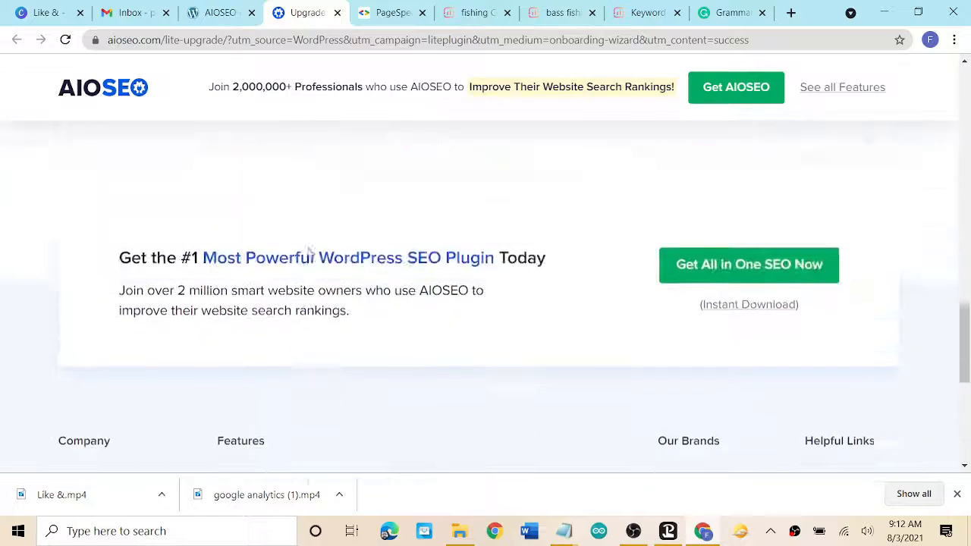
{"action": "scroll", "coordinate": [309, 253], "scroll_direction": "up", "scroll_amount": 4}
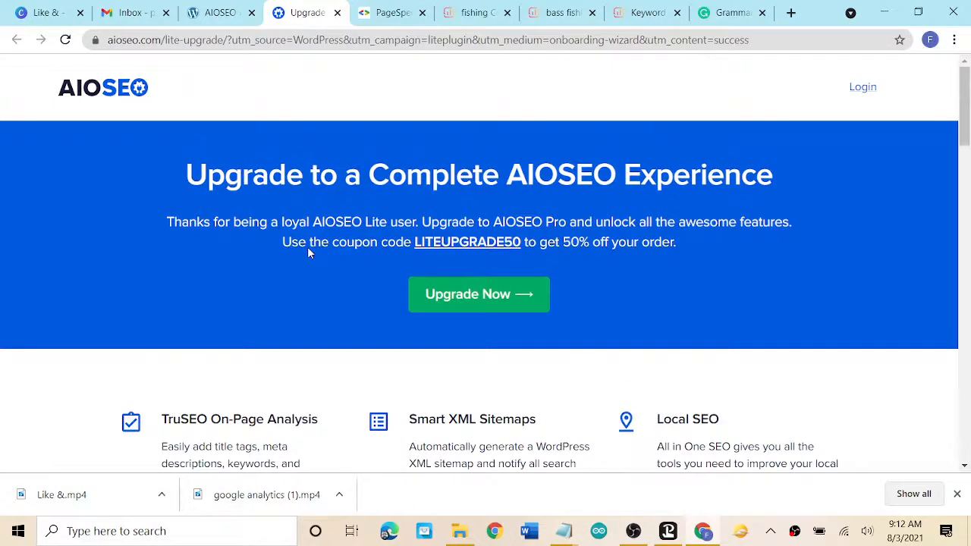
{"action": "left_click", "coordinate": [520, 288]}
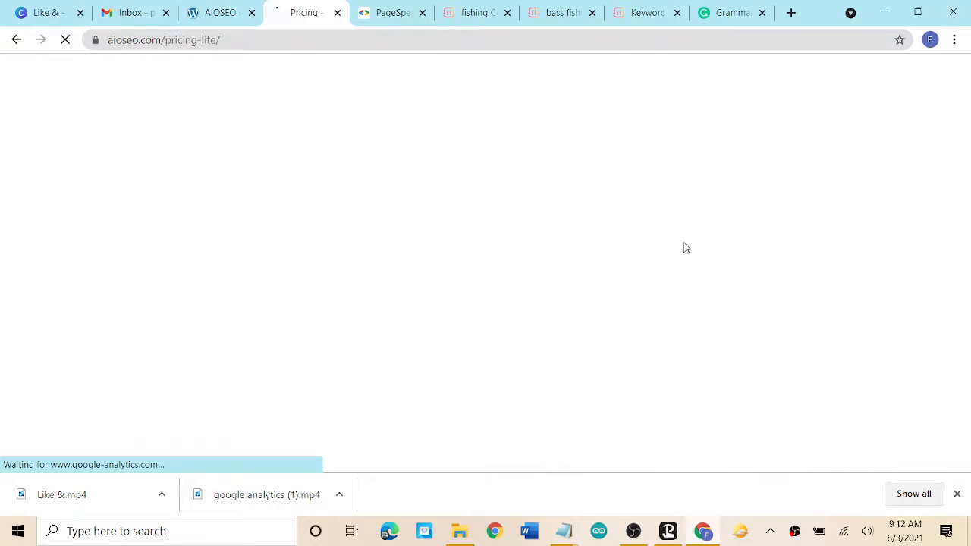
{"action": "scroll", "coordinate": [586, 262], "scroll_direction": "down", "scroll_amount": 3}
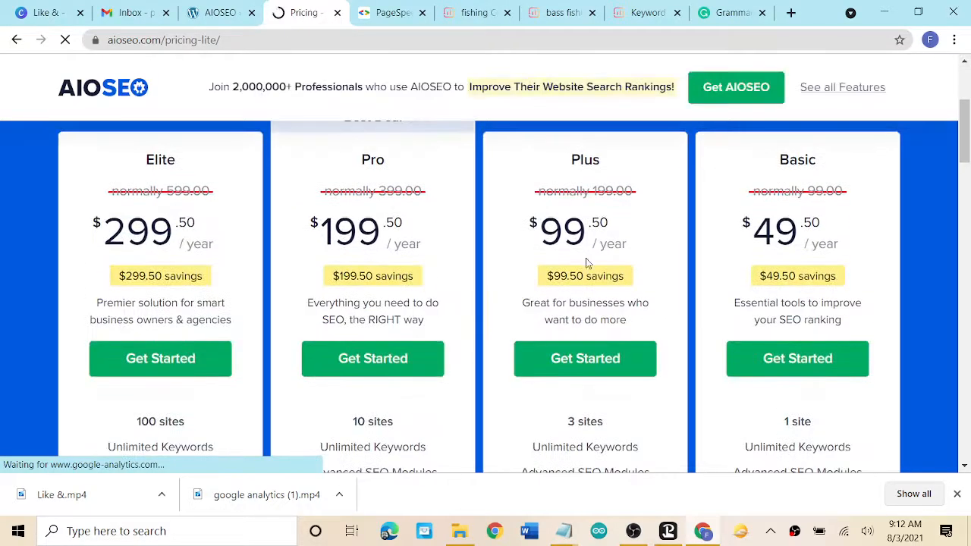
{"action": "scroll", "coordinate": [347, 245], "scroll_direction": "down", "scroll_amount": 1}
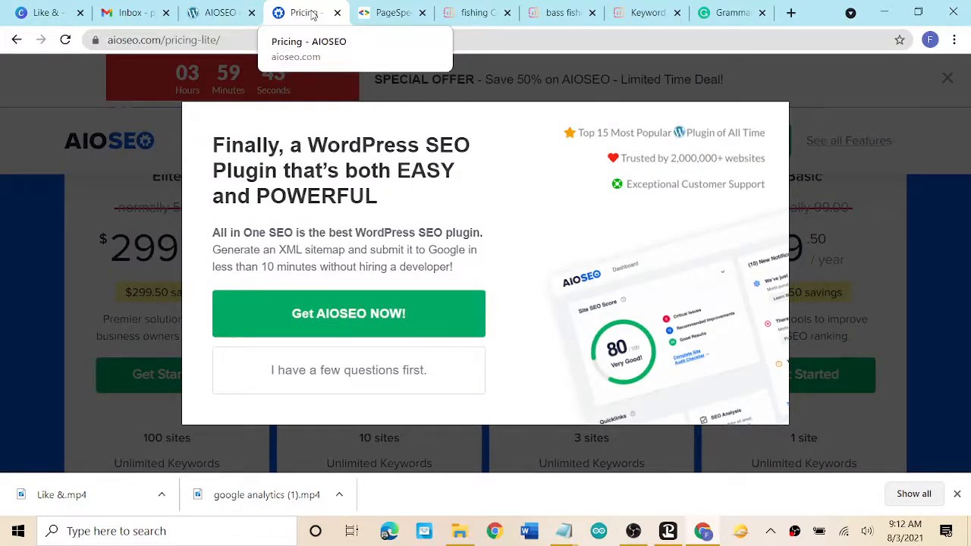
{"action": "left_click", "coordinate": [337, 13]}
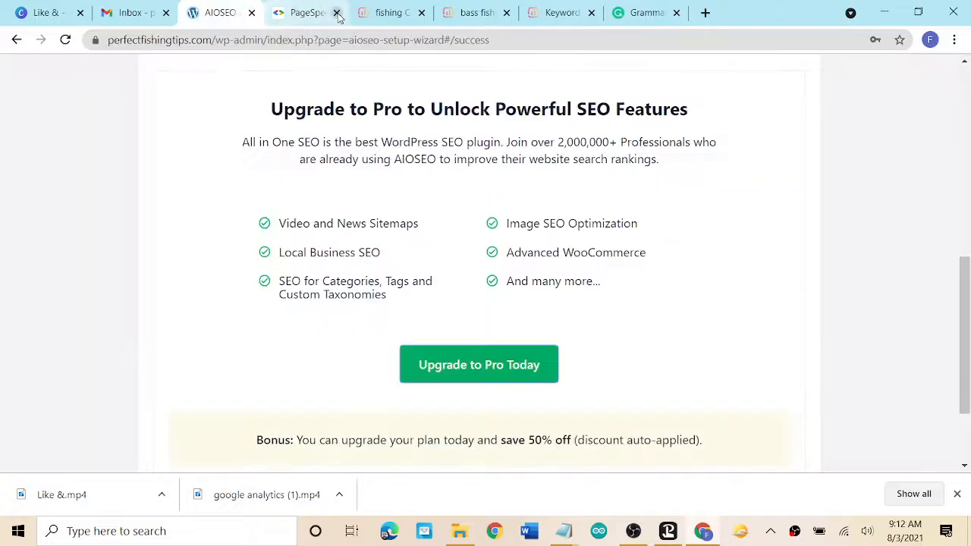
Finish the AIOSEO setup wizard and go to the plugin's dashboard.
{"action": "scroll", "coordinate": [612, 215], "scroll_direction": "up", "scroll_amount": 4}
{"action": "scroll", "coordinate": [613, 214], "scroll_direction": "down", "scroll_amount": 5}
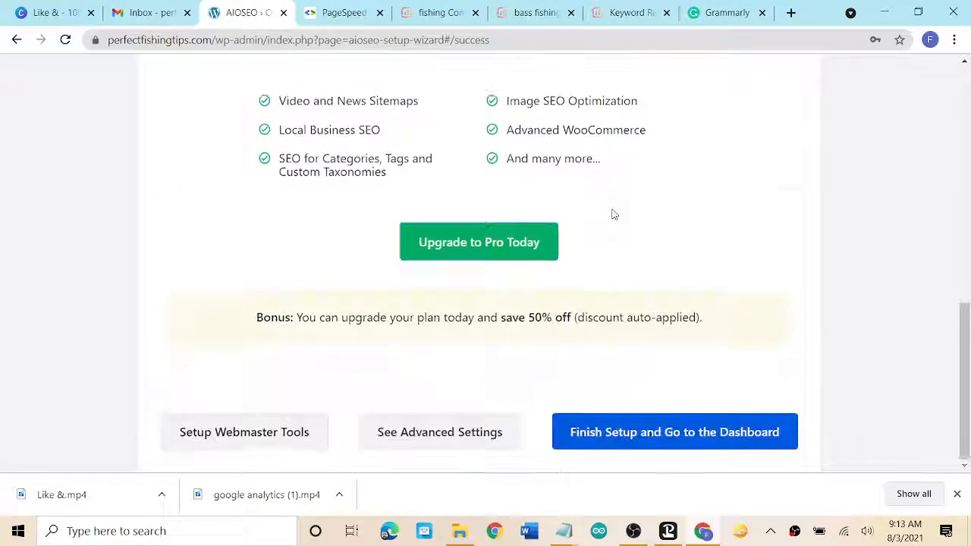
{"action": "left_click", "coordinate": [635, 442]}
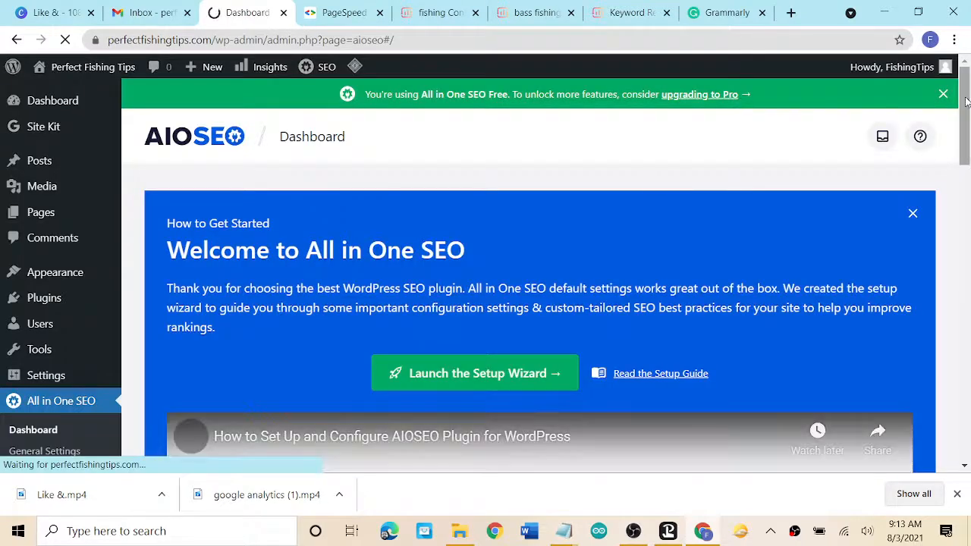
{"action": "right_click", "coordinate": [969, 147]}
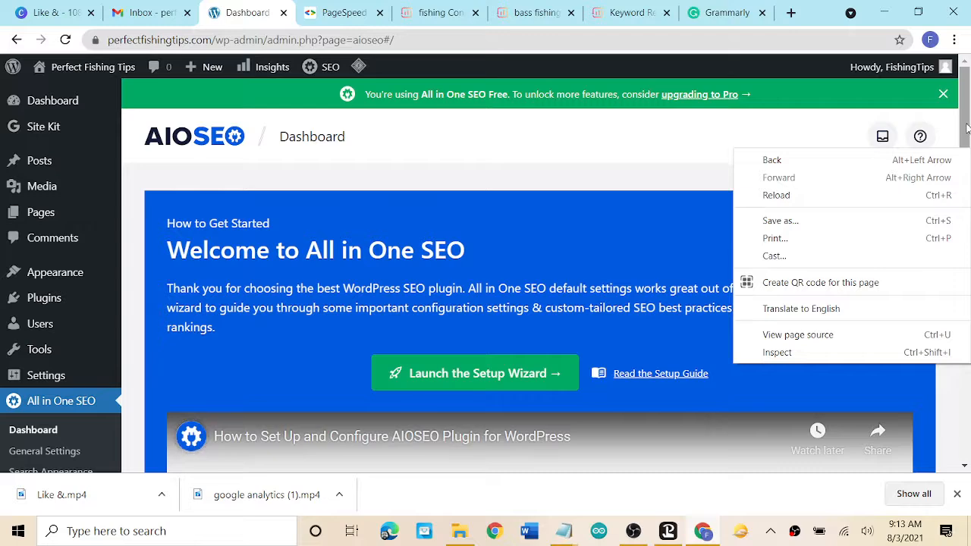
{"action": "left_click_drag", "start_coordinate": [965, 126], "coordinate": [967, 72]}
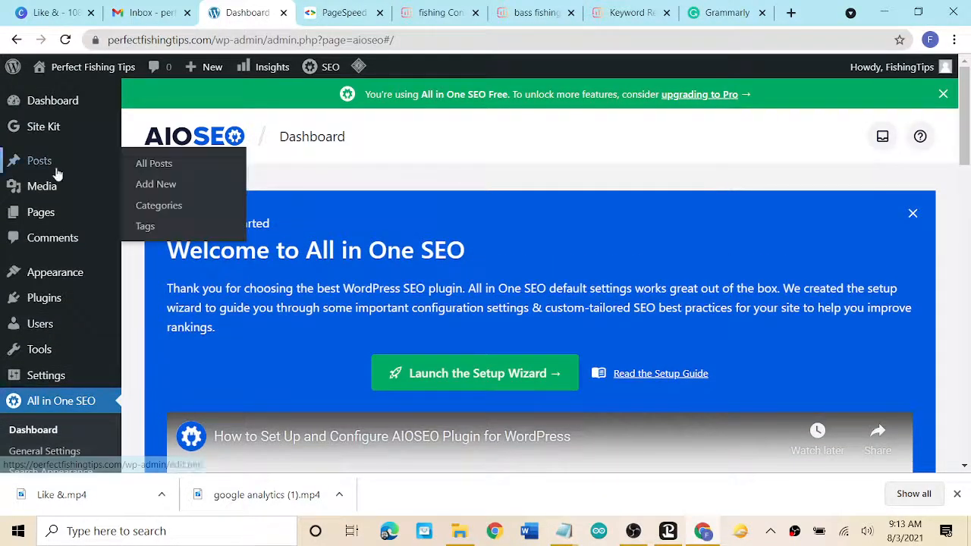
List all the site's pages and open the Perfect Fishing Tips front page for editing.
{"action": "mouse_move", "coordinate": [39, 220]}
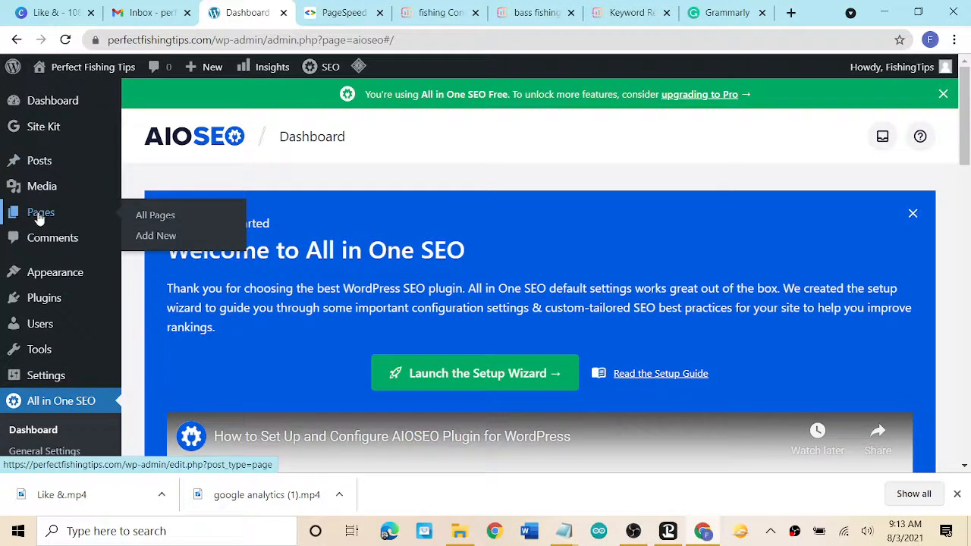
{"action": "left_click", "coordinate": [154, 217]}
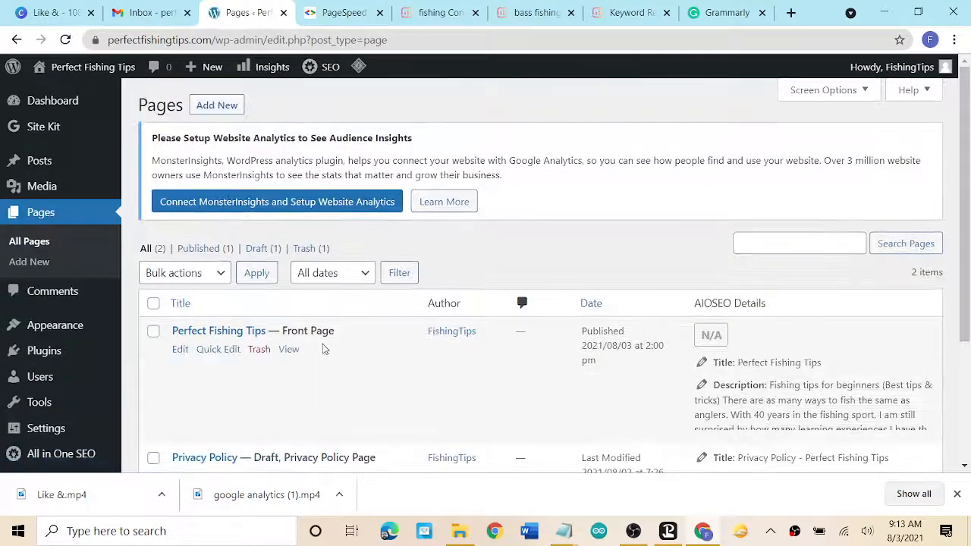
{"action": "left_click", "coordinate": [229, 332]}
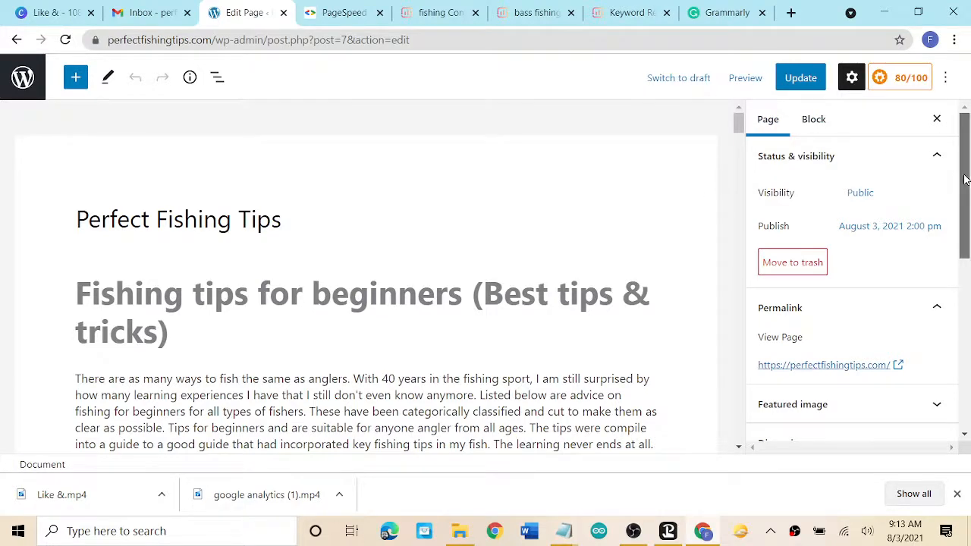
Add the text "Get the best fishing" after the Page Content tag in the page's AIOSEO meta description.
{"action": "mouse_move", "coordinate": [966, 189]}
{"action": "left_mouse_down"}
{"action": "mouse_move", "coordinate": [957, 259]}
{"action": "mouse_move", "coordinate": [965, 362]}
{"action": "mouse_move", "coordinate": [965, 201]}
{"action": "left_mouse_up"}
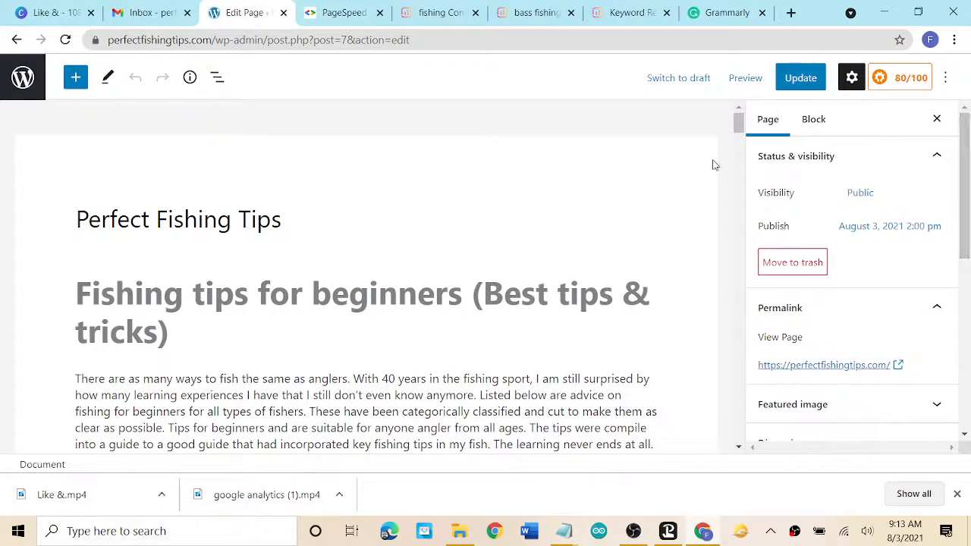
{"action": "left_click_drag", "start_coordinate": [737, 123], "coordinate": [732, 407]}
{"action": "mouse_move", "coordinate": [732, 408]}
{"action": "left_mouse_down"}
{"action": "mouse_move", "coordinate": [732, 417]}
{"action": "mouse_move", "coordinate": [734, 402]}
{"action": "left_mouse_up"}
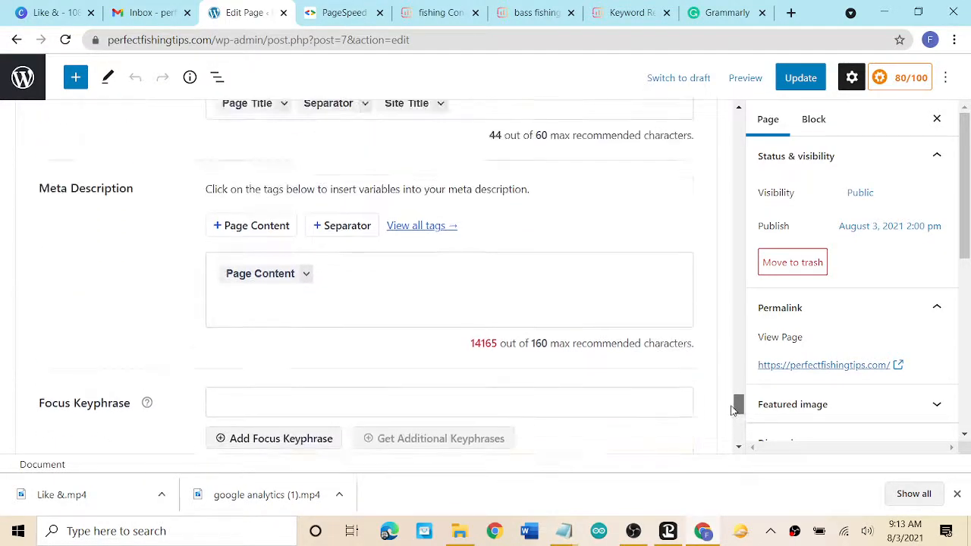
{"action": "left_click", "coordinate": [402, 281]}
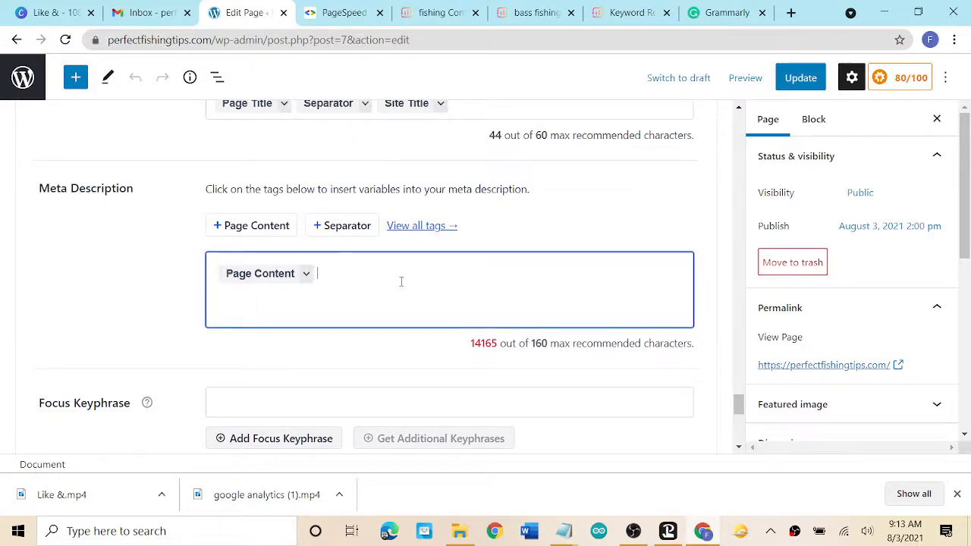
{"action": "type", "text": "Get the p"}
{"action": "key", "text": "BackSpace"}
{"action": "type", "text": "b"}
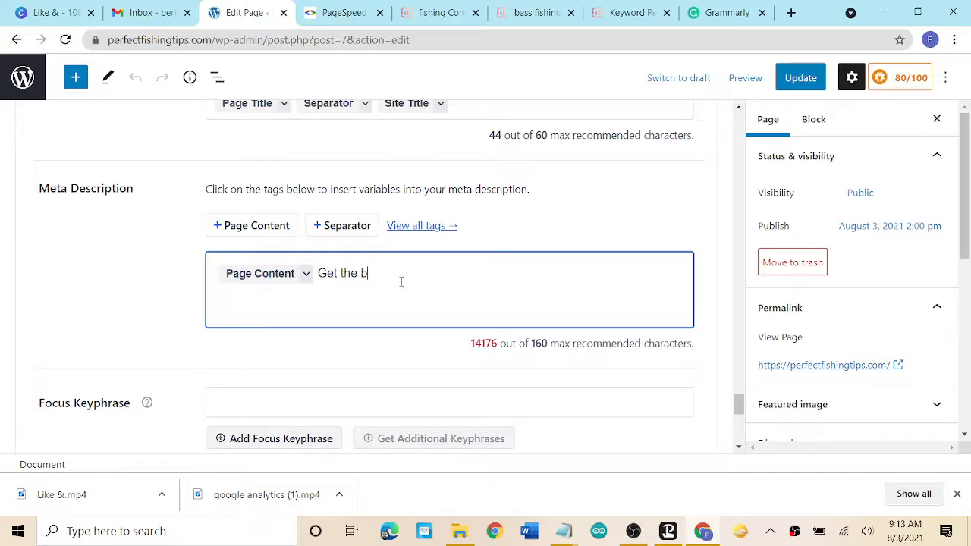
{"action": "type", "text": "est fishing"}
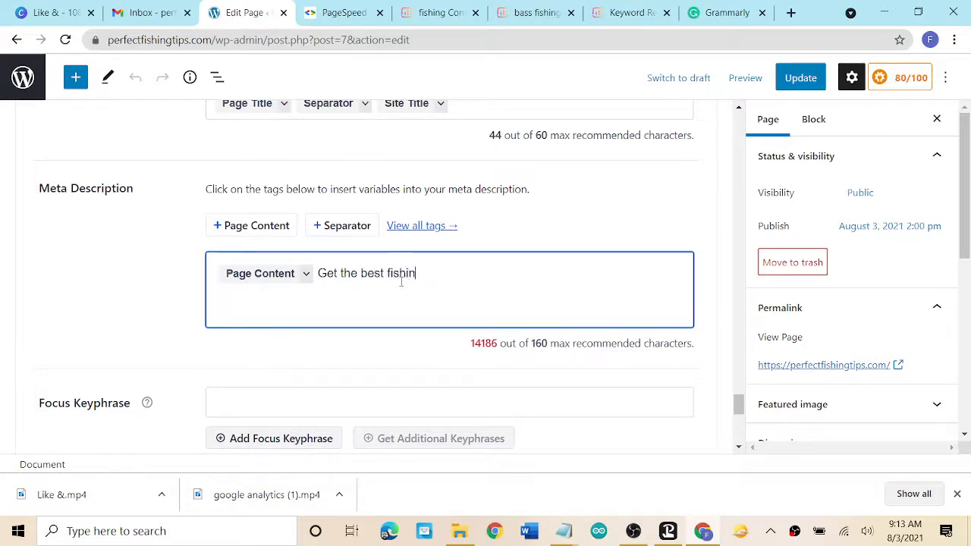
Replace the Page Content tag in the meta description with the Page Title tag.
{"action": "left_click", "coordinate": [270, 280]}
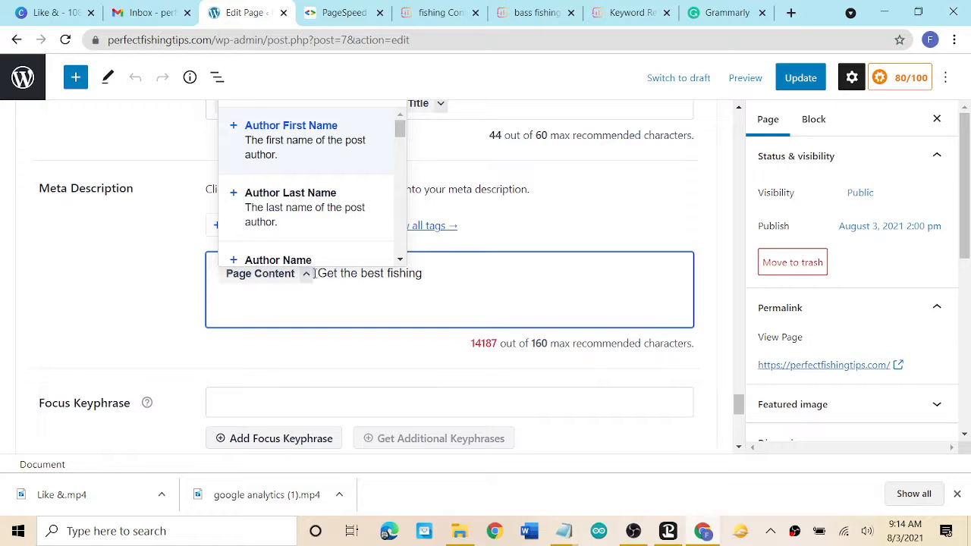
{"action": "left_click", "coordinate": [313, 273]}
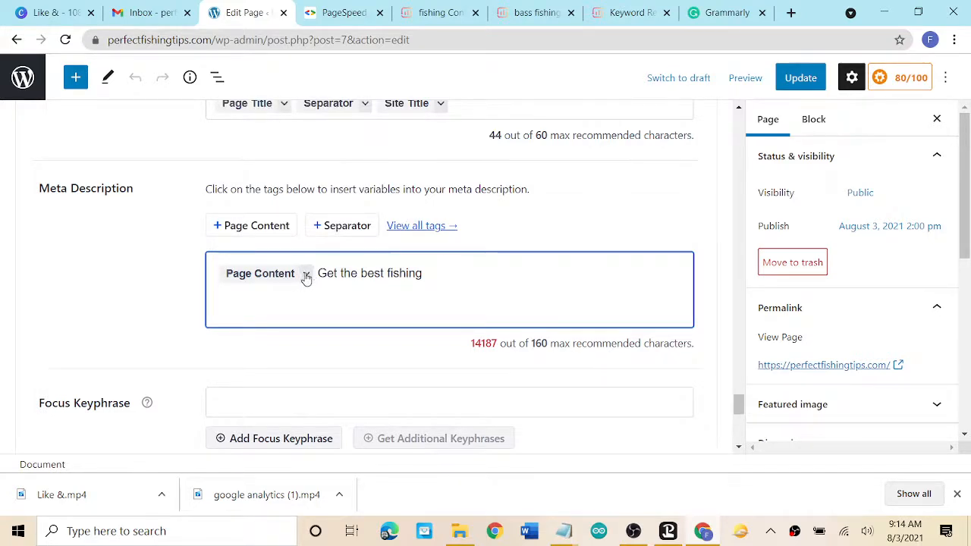
{"action": "left_click", "coordinate": [306, 276]}
{"action": "scroll", "coordinate": [317, 212], "scroll_direction": "down", "scroll_amount": 2}
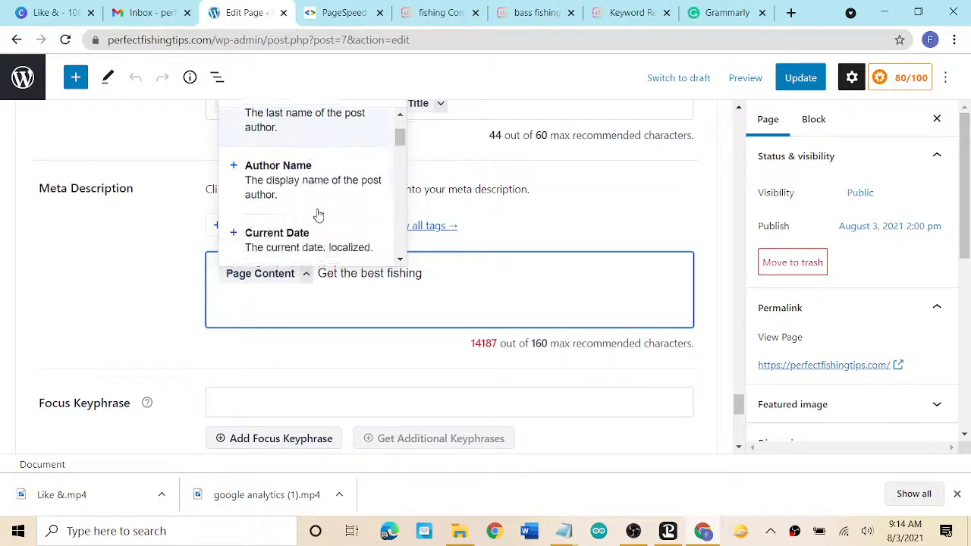
{"action": "scroll", "coordinate": [316, 213], "scroll_direction": "up", "scroll_amount": 2}
{"action": "scroll", "coordinate": [319, 216], "scroll_direction": "down", "scroll_amount": 3}
{"action": "scroll", "coordinate": [318, 216], "scroll_direction": "down", "scroll_amount": 4}
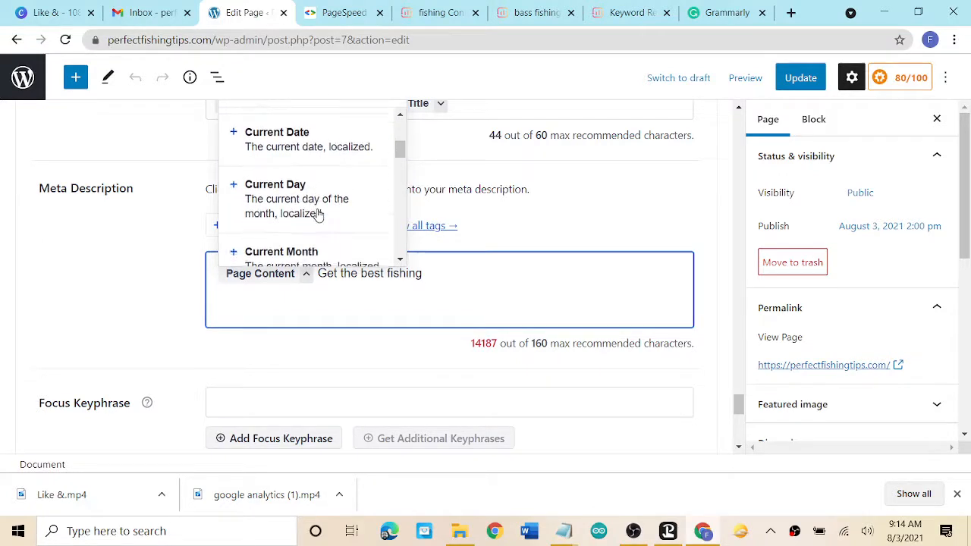
{"action": "scroll", "coordinate": [319, 215], "scroll_direction": "down", "scroll_amount": 3}
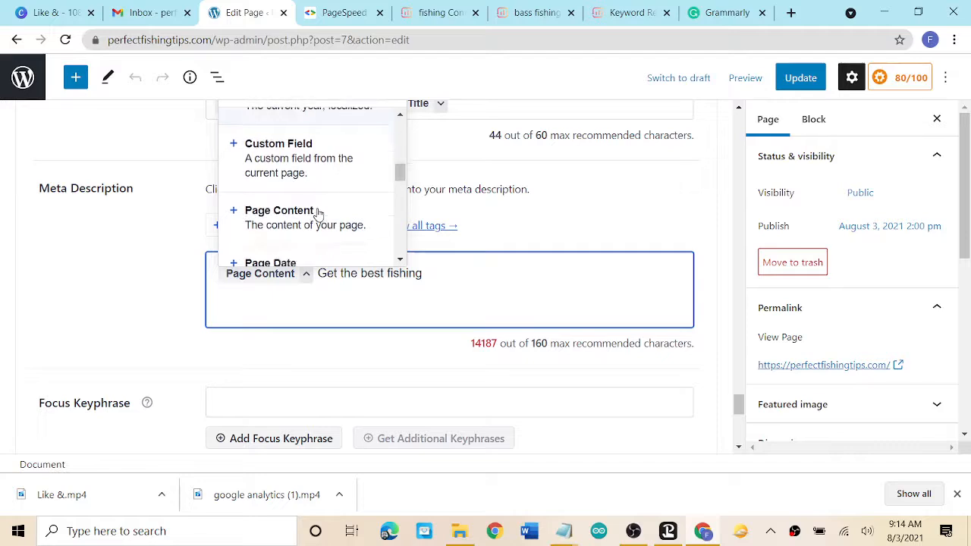
{"action": "scroll", "coordinate": [318, 214], "scroll_direction": "down", "scroll_amount": 4}
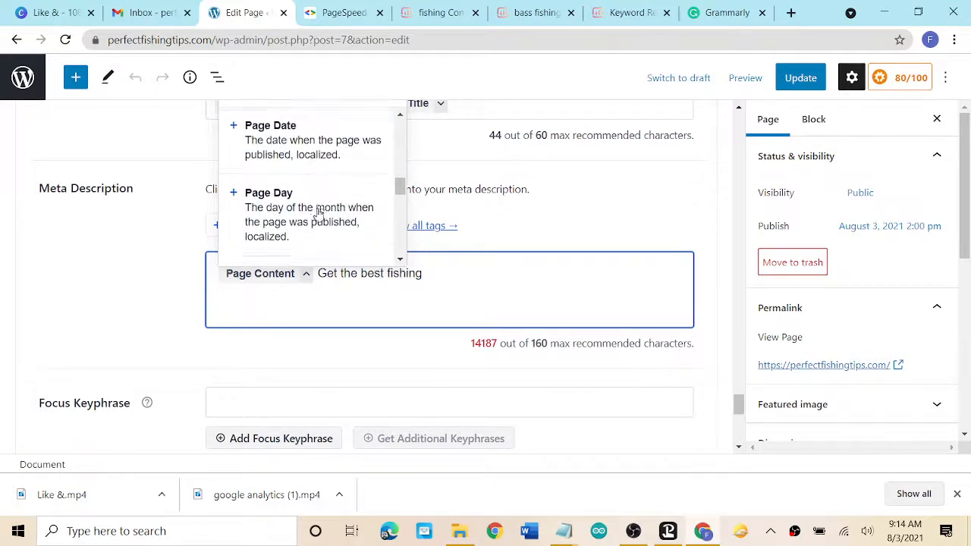
{"action": "scroll", "coordinate": [317, 214], "scroll_direction": "down", "scroll_amount": 2}
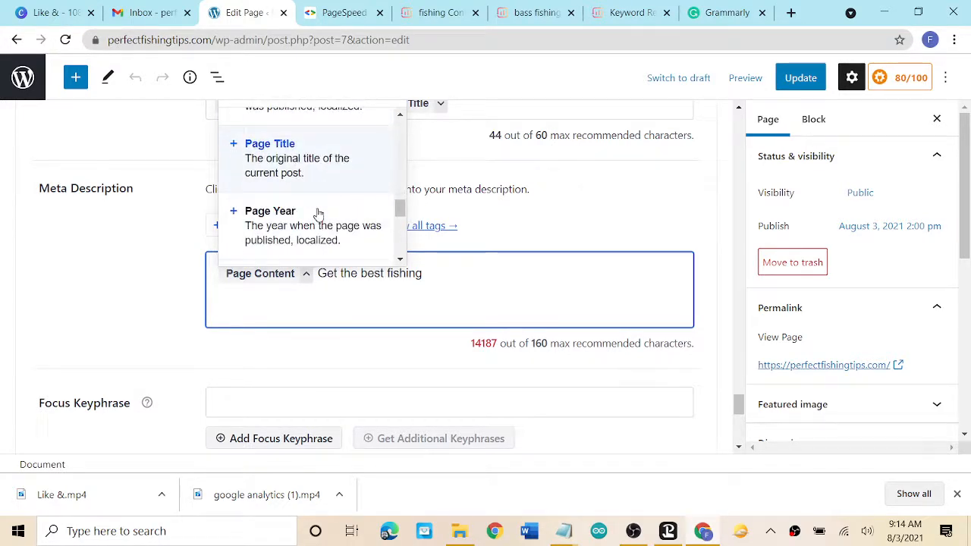
{"action": "left_click", "coordinate": [321, 168]}
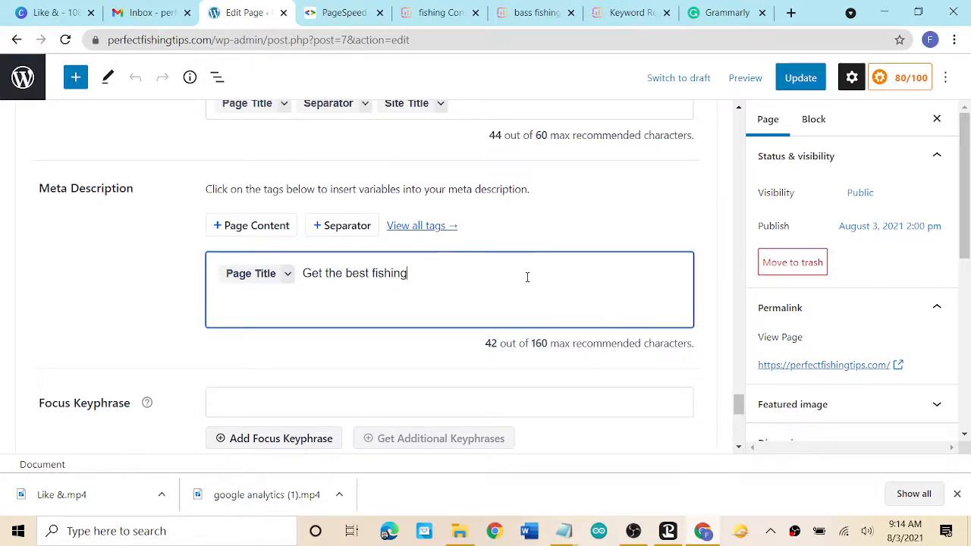
Complete the meta description with "tips and tricks for freshwater and saltwater fishing, best bait, rods, and more to help you catch the big one!".
{"action": "type", "text": "tips and tricks"}
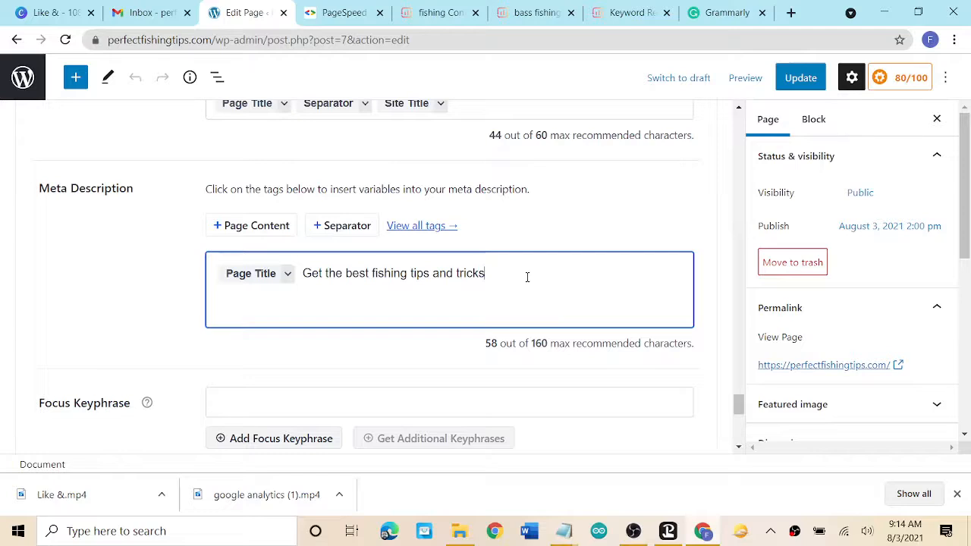
{"action": "type", "text": " for freshwater and sal"}
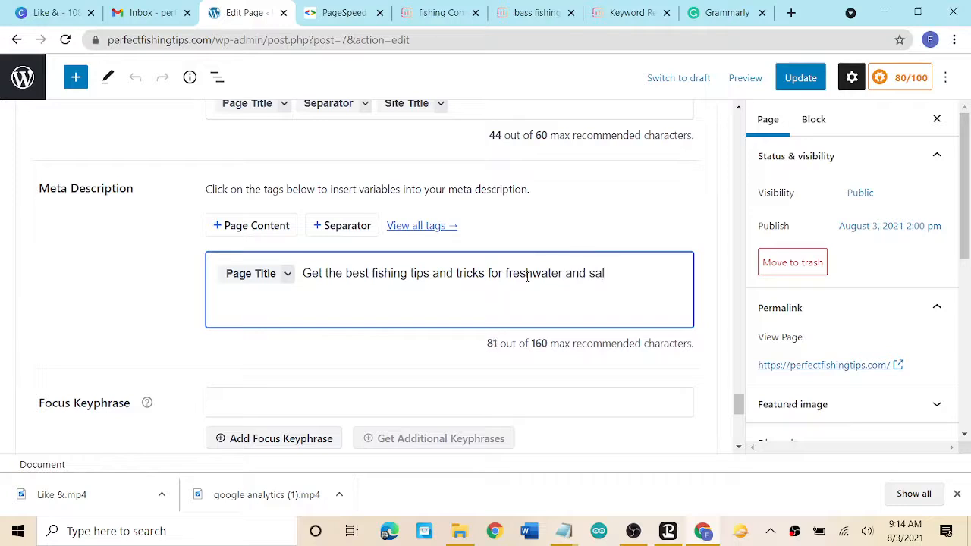
{"action": "type", "text": "twater fishing,"}
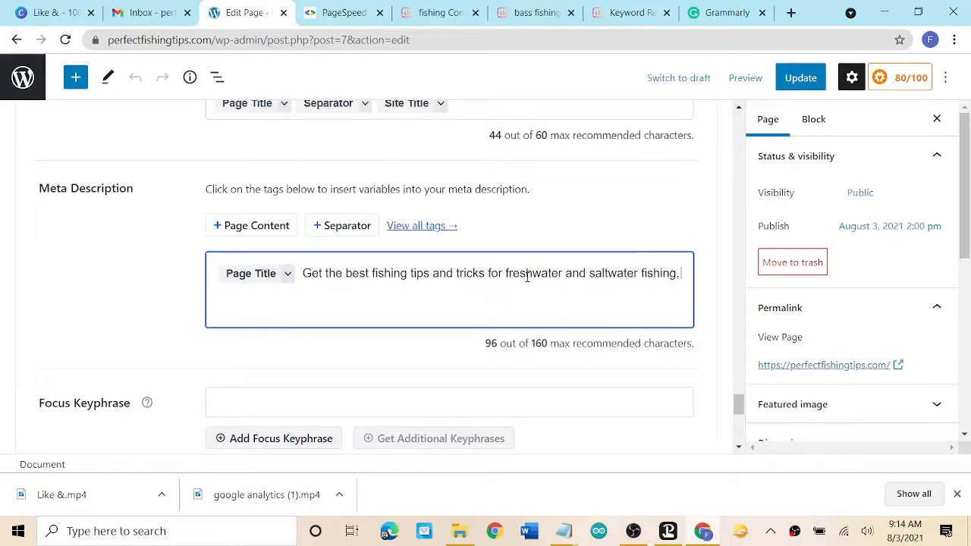
{"action": "type", "text": " best bait , ro"}
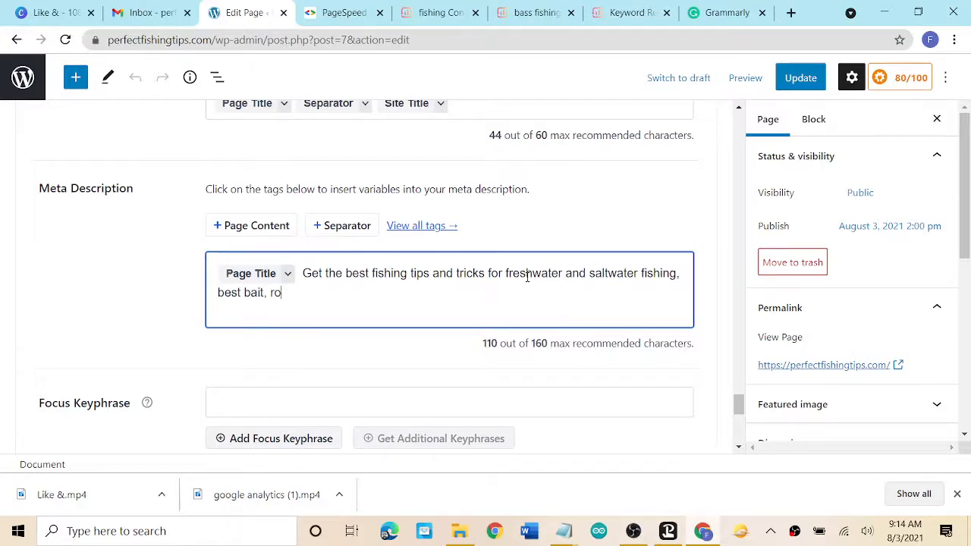
{"action": "type", "text": "ds, and more"}
{"action": "key", "text": "BackSpace"}
{"action": "type", "text": "e"}
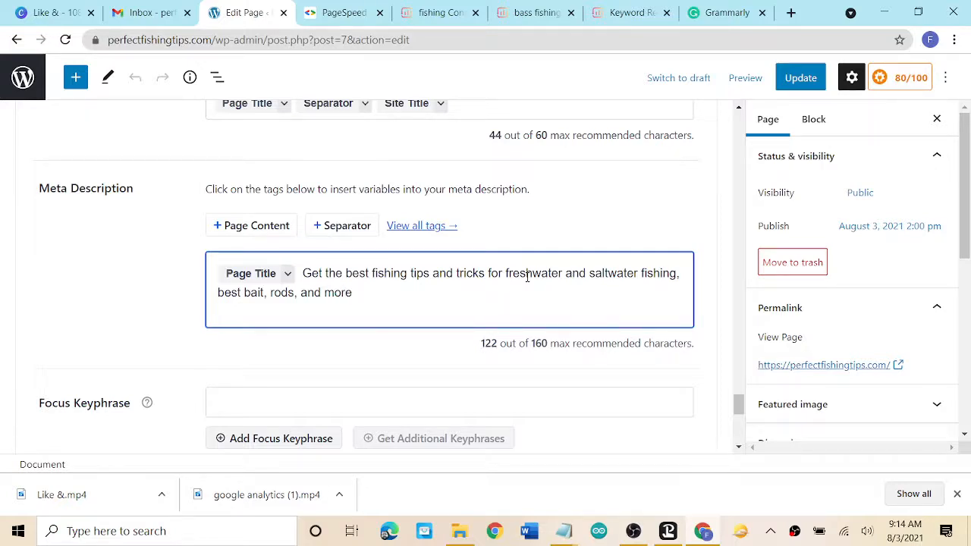
{"action": "type", "text": " to help you ca"}
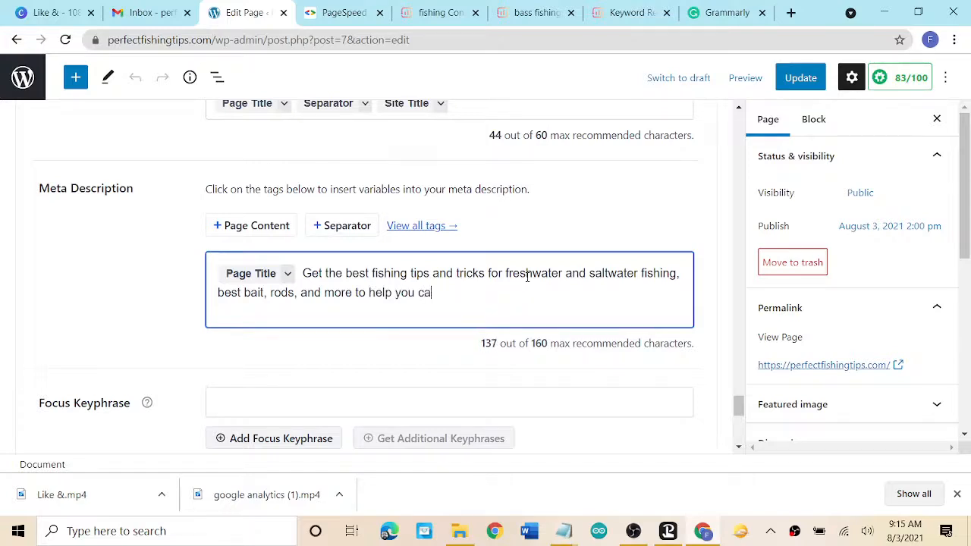
{"action": "type", "text": "tch the big one"}
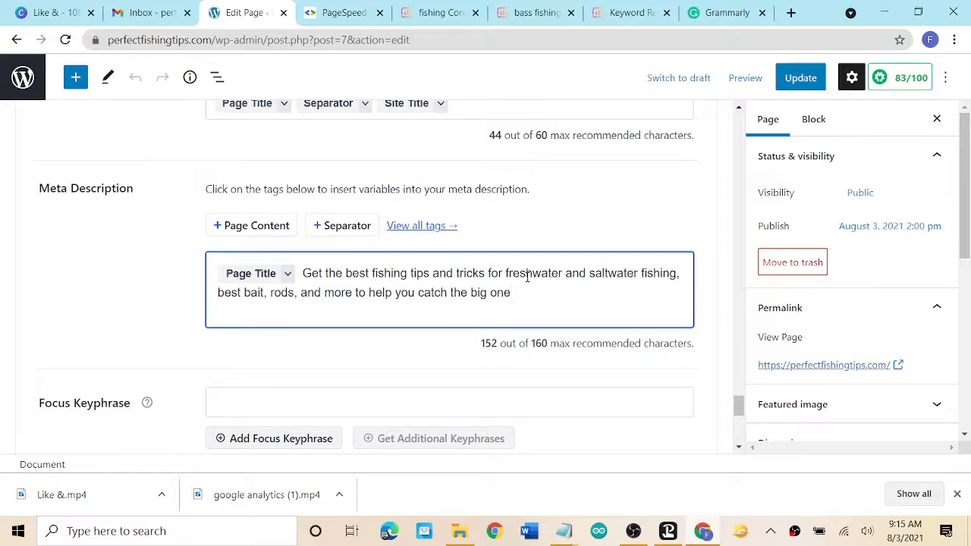
{"action": "type", "text": "!"}
Replace the word "and" before "more" in the meta description with "&".
{"action": "double_click", "coordinate": [314, 294]}
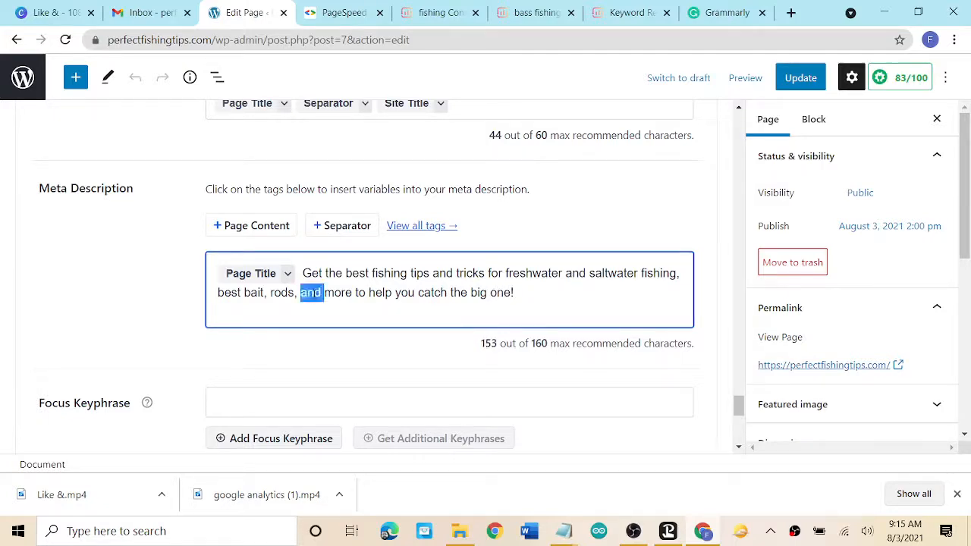
{"action": "type", "text": "&"}
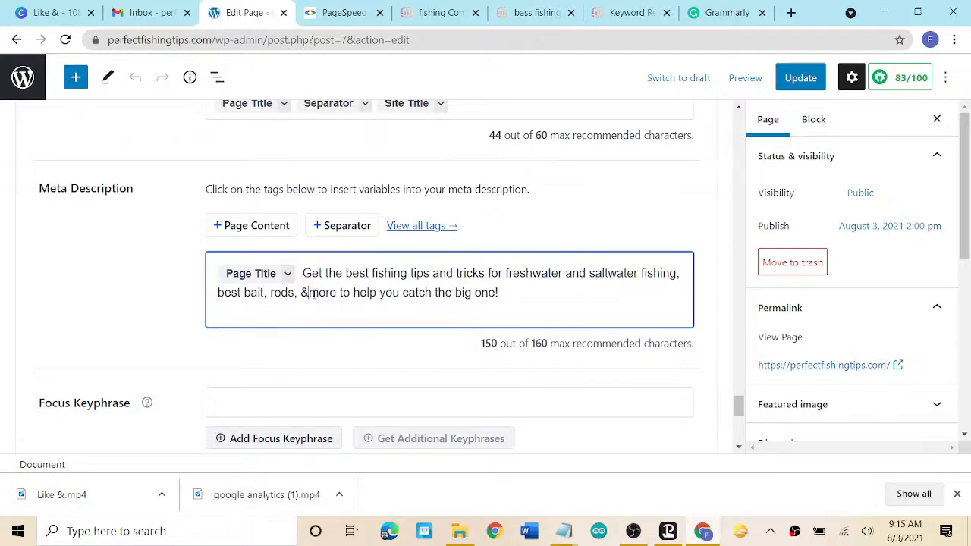
Replace "and" with "&" between "tips" and "tricks" and between "freshwater" and "saltwater" in the meta description.
{"action": "double_click", "coordinate": [443, 274]}
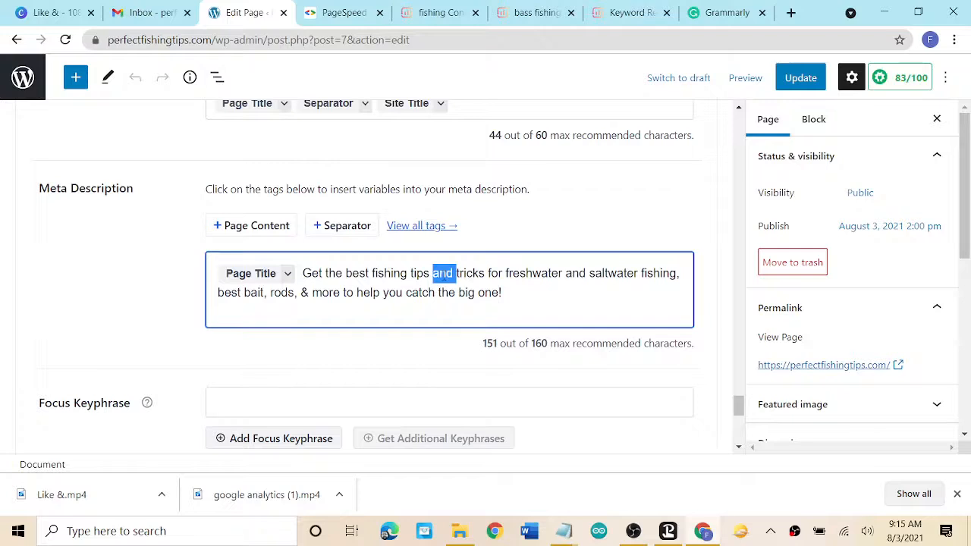
{"action": "type", "text": "&"}
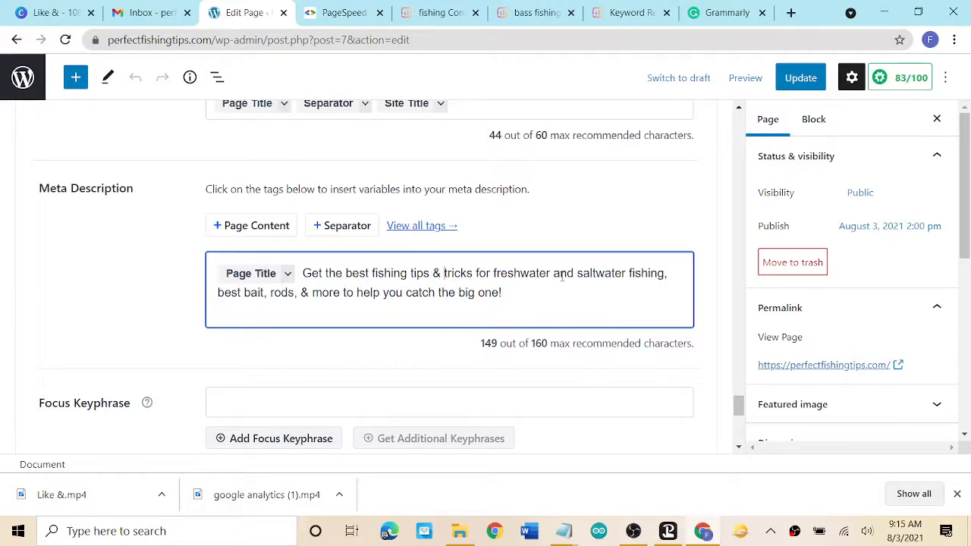
{"action": "double_click", "coordinate": [563, 274]}
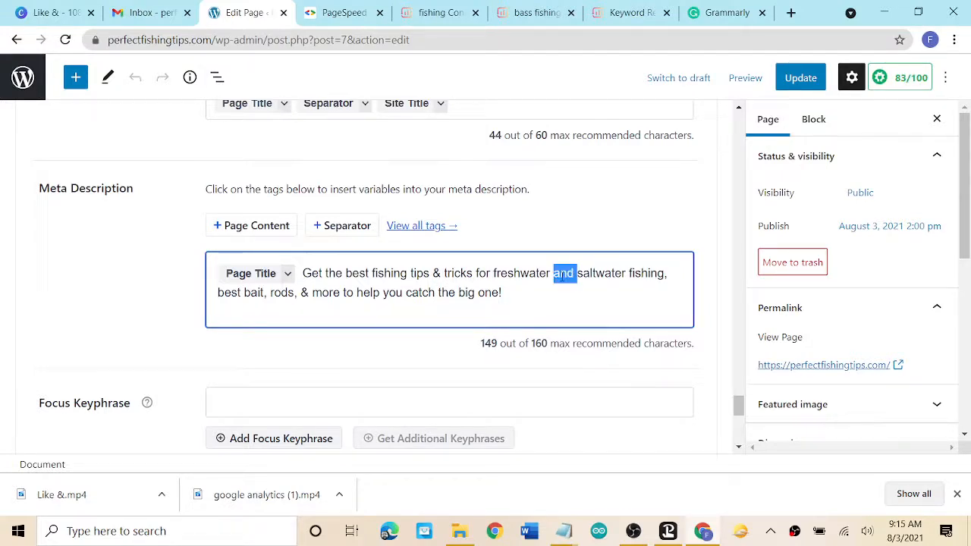
{"action": "key", "text": "BackSpace"}
{"action": "type", "text": "&"}
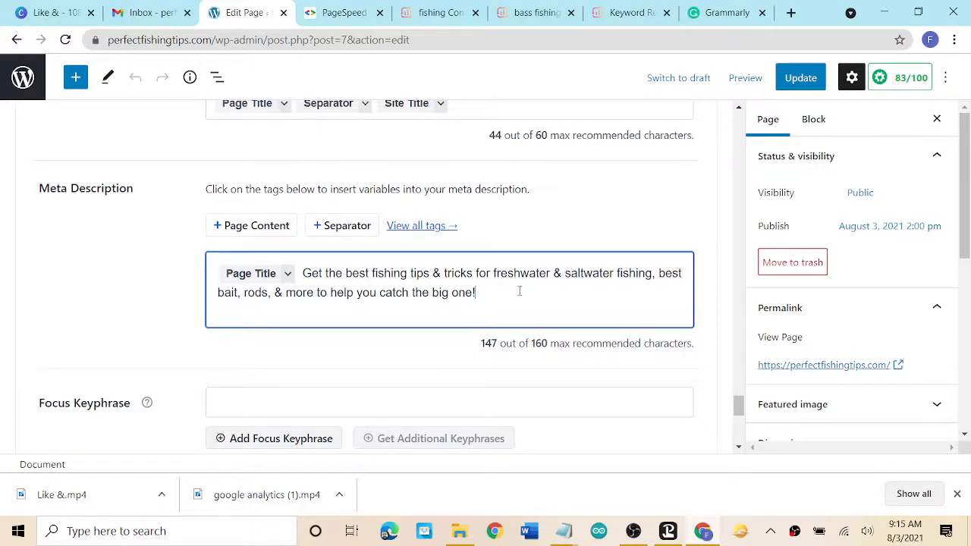
Add "fishing tips" as the page's focus keyphrase.
{"action": "scroll", "coordinate": [520, 291], "scroll_direction": "down", "scroll_amount": 1}
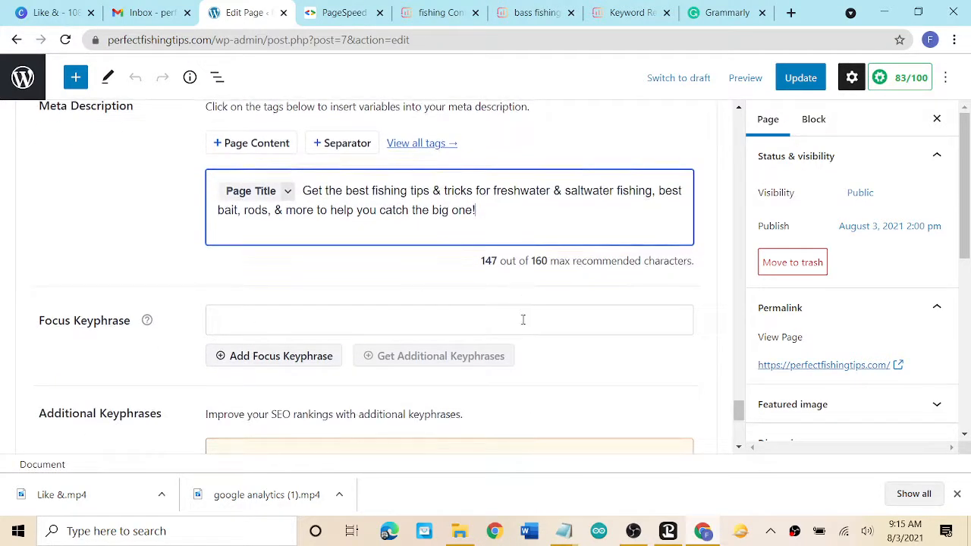
{"action": "left_click", "coordinate": [525, 321]}
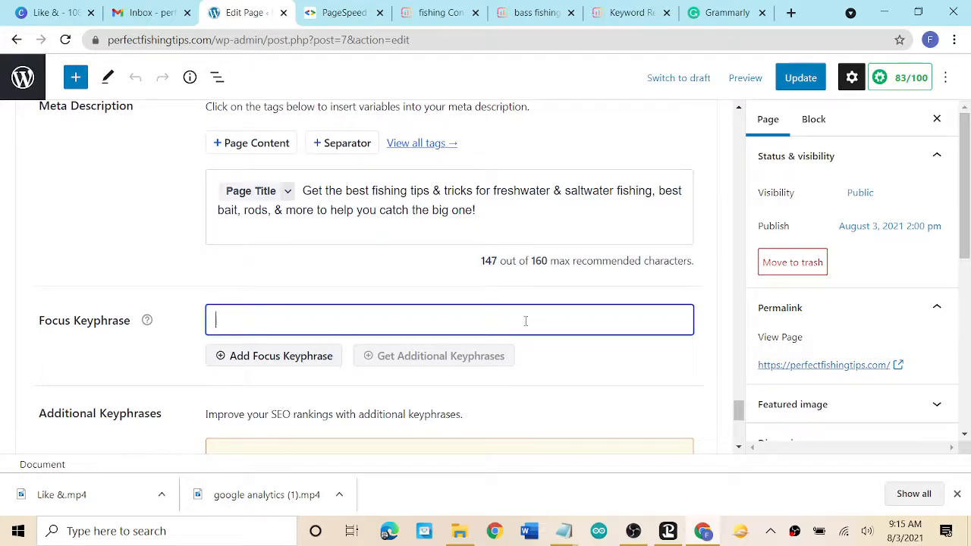
{"action": "type", "text": "fishing tips"}
{"action": "key", "text": "Return"}
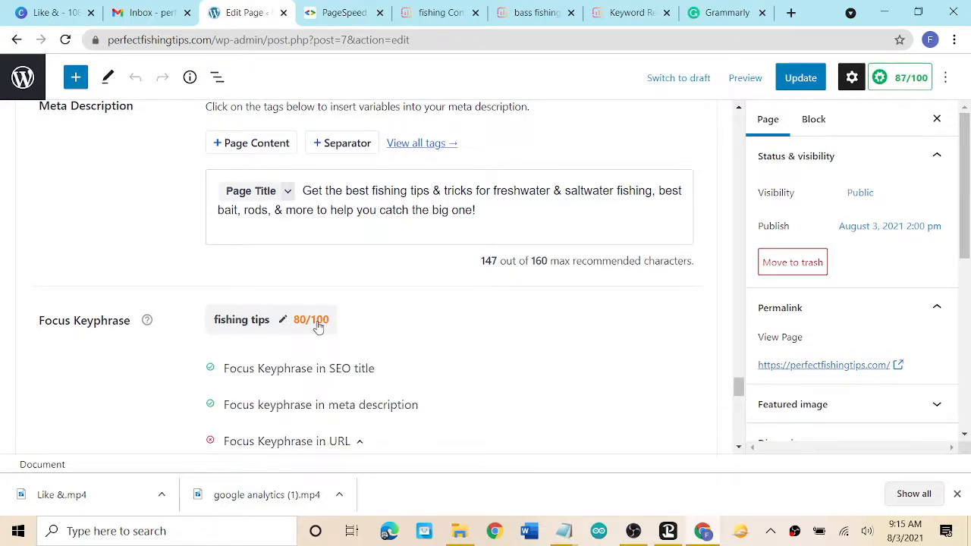
Review the focus keyphrase checks and the Basic SEO page analysis, and update the page.
{"action": "scroll", "coordinate": [542, 331], "scroll_direction": "down", "scroll_amount": 2}
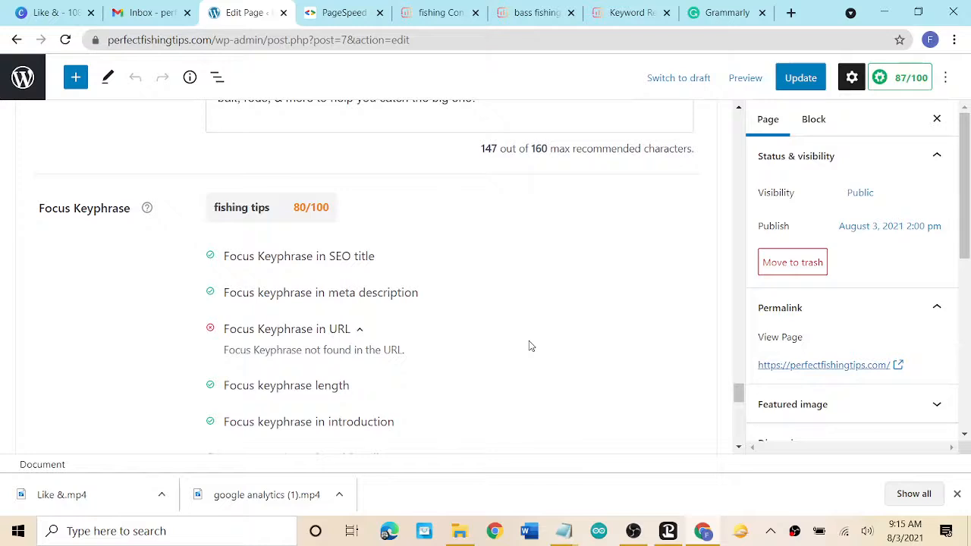
{"action": "scroll", "coordinate": [531, 346], "scroll_direction": "down", "scroll_amount": 3}
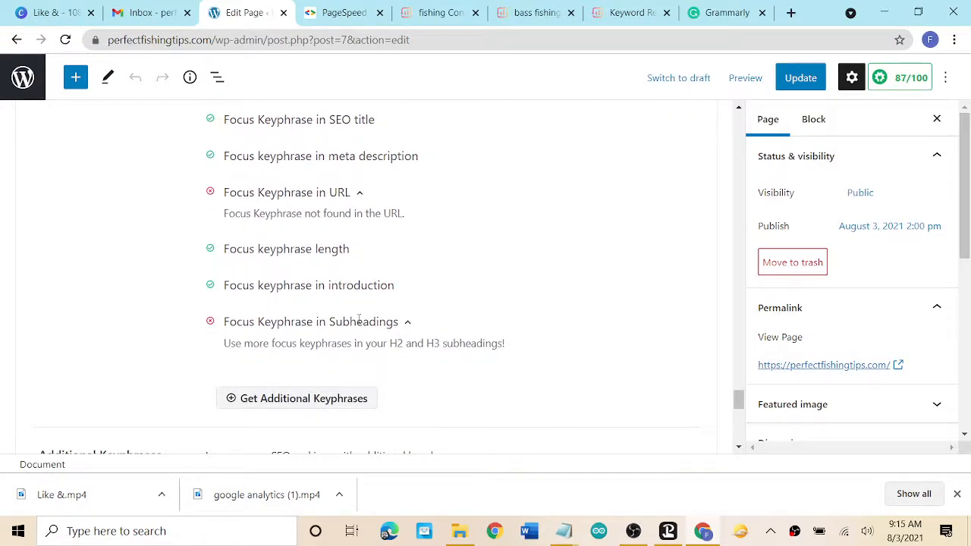
{"action": "scroll", "coordinate": [527, 351], "scroll_direction": "down", "scroll_amount": 2}
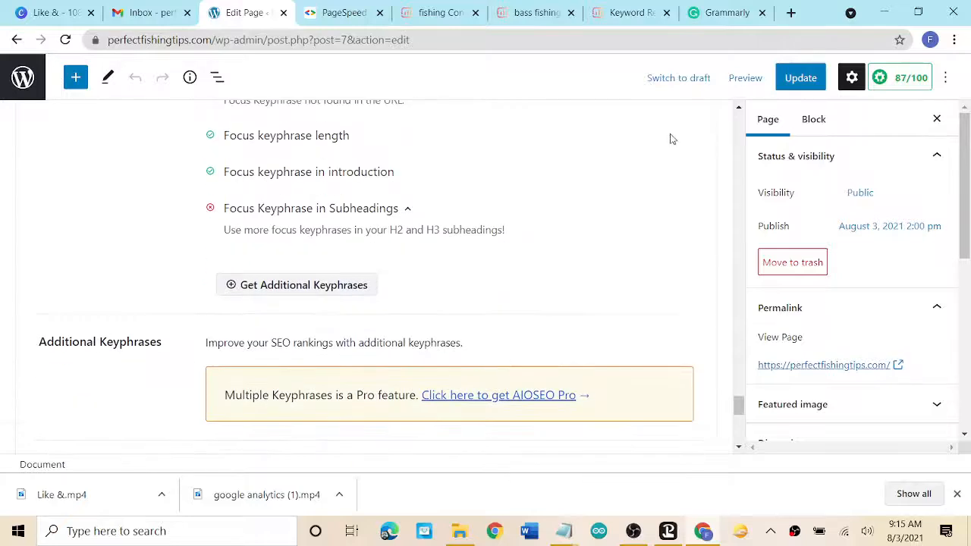
{"action": "scroll", "coordinate": [670, 138], "scroll_direction": "down", "scroll_amount": 5}
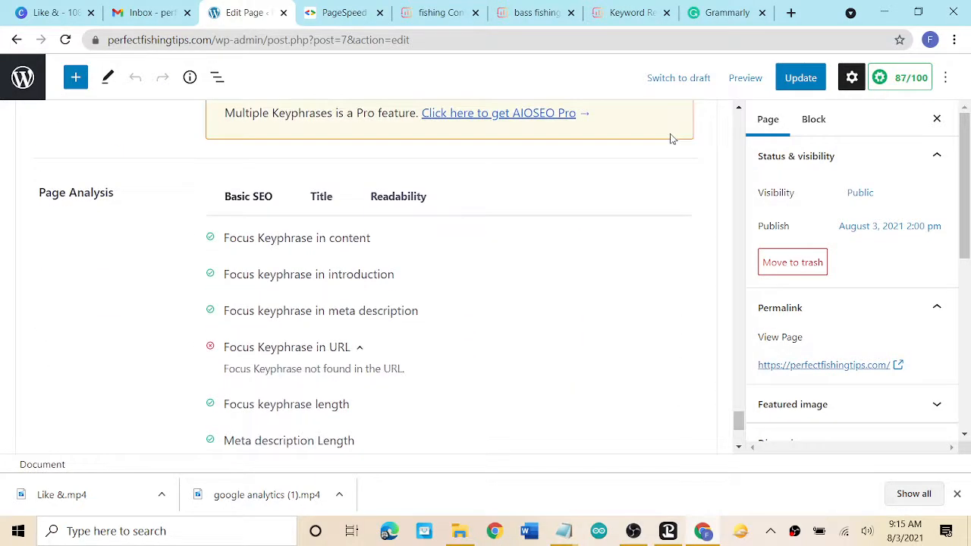
{"action": "scroll", "coordinate": [671, 139], "scroll_direction": "down", "scroll_amount": 1}
{"action": "scroll", "coordinate": [589, 292], "scroll_direction": "down", "scroll_amount": 2}
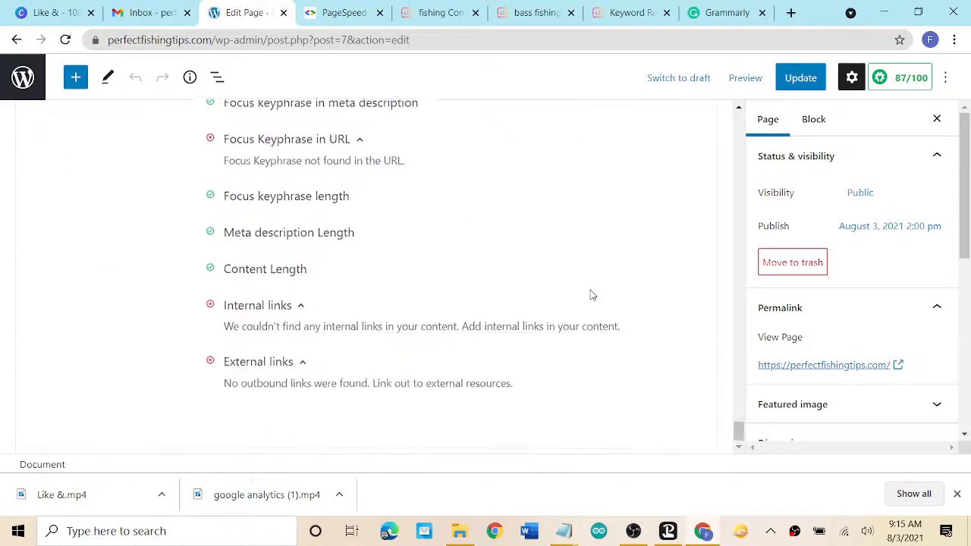
{"action": "left_click", "coordinate": [797, 79]}
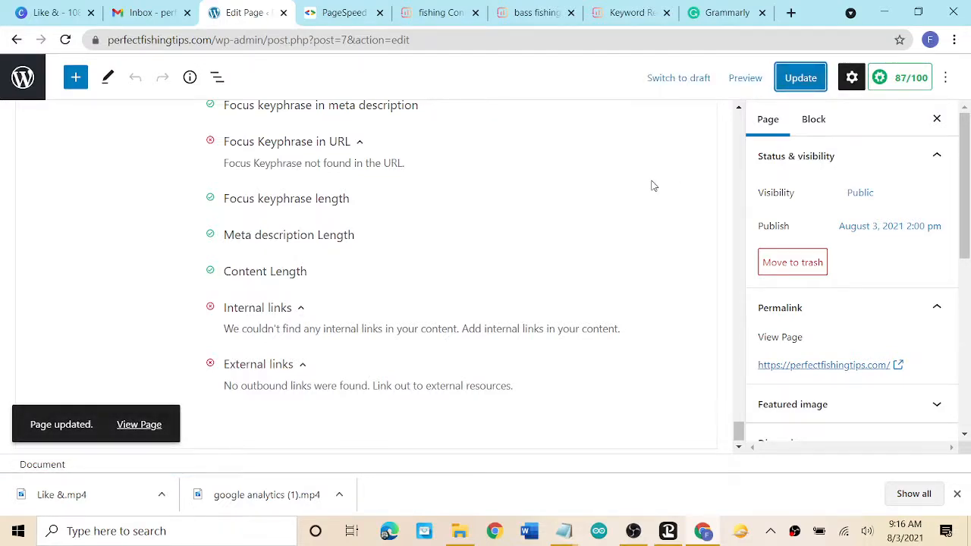
View the updated page on the live site and copy its web address.
{"action": "left_click", "coordinate": [145, 427]}
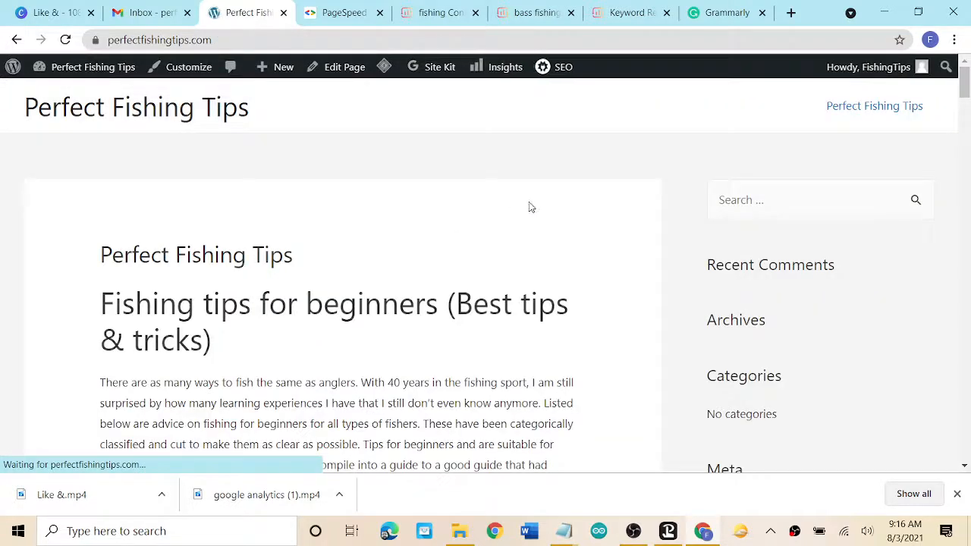
{"action": "scroll", "coordinate": [543, 280], "scroll_direction": "down", "scroll_amount": 5}
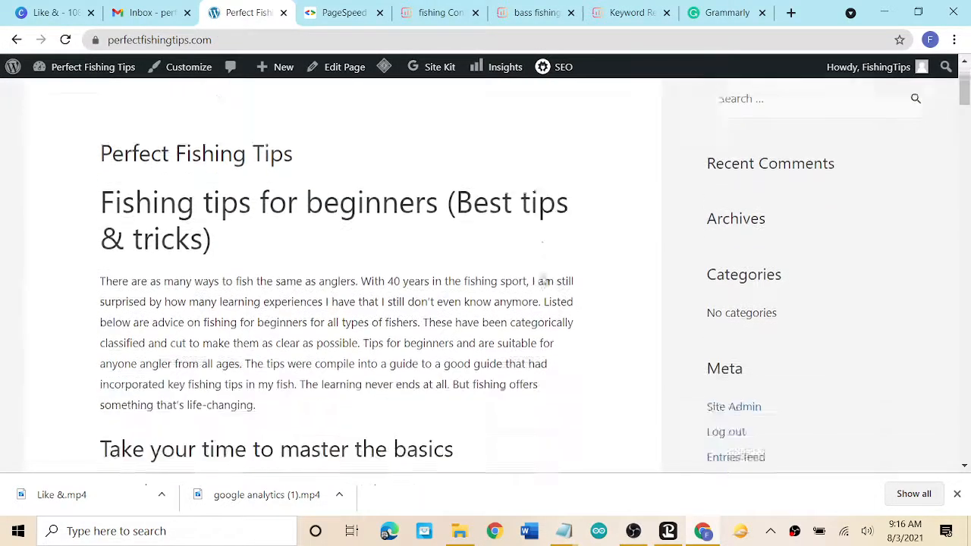
{"action": "scroll", "coordinate": [543, 280], "scroll_direction": "up", "scroll_amount": 2}
{"action": "scroll", "coordinate": [543, 280], "scroll_direction": "up", "scroll_amount": 3}
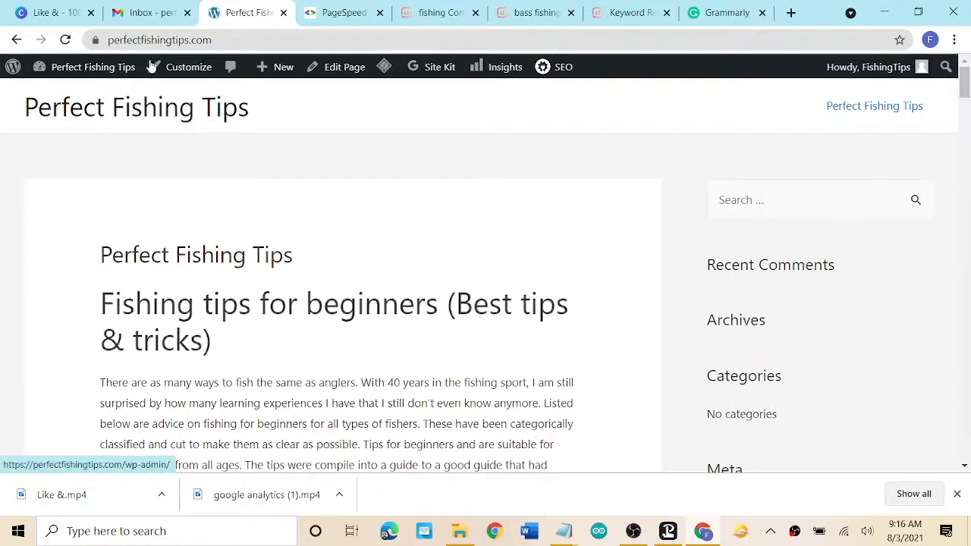
{"action": "left_click", "coordinate": [159, 39]}
{"action": "right_click", "coordinate": [160, 45]}
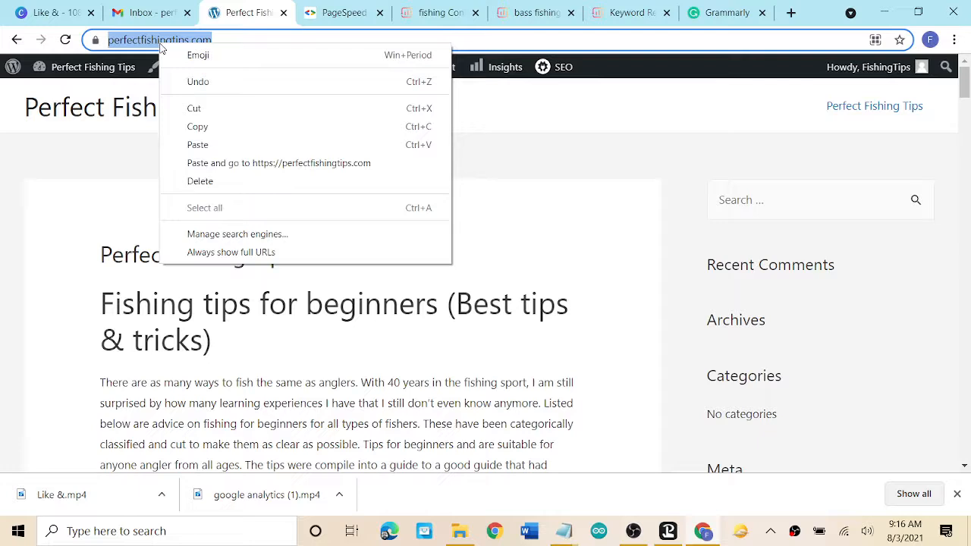
{"action": "left_click", "coordinate": [218, 127]}
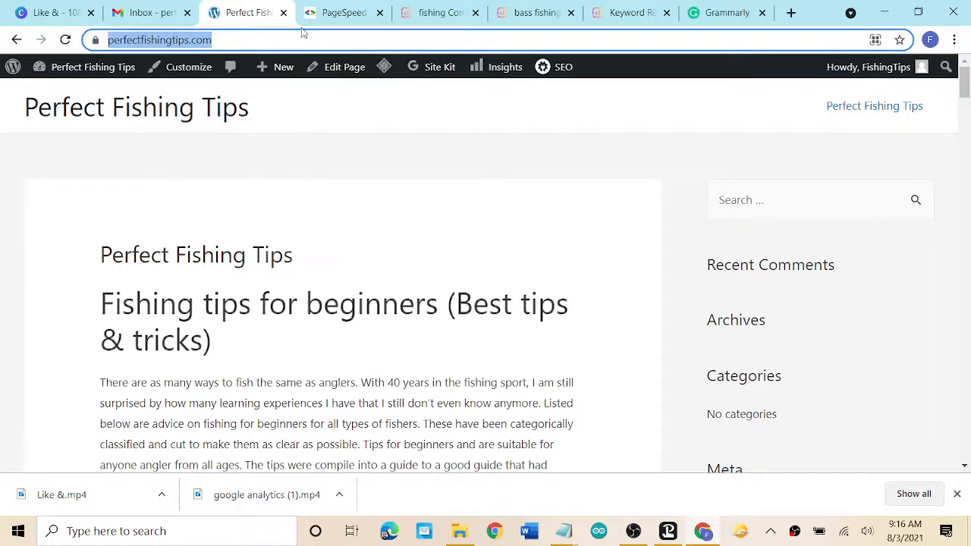
Switch to PageSpeed Insights and compare the site's existing desktop and mobile results.
{"action": "mouse_move", "coordinate": [64, 70]}
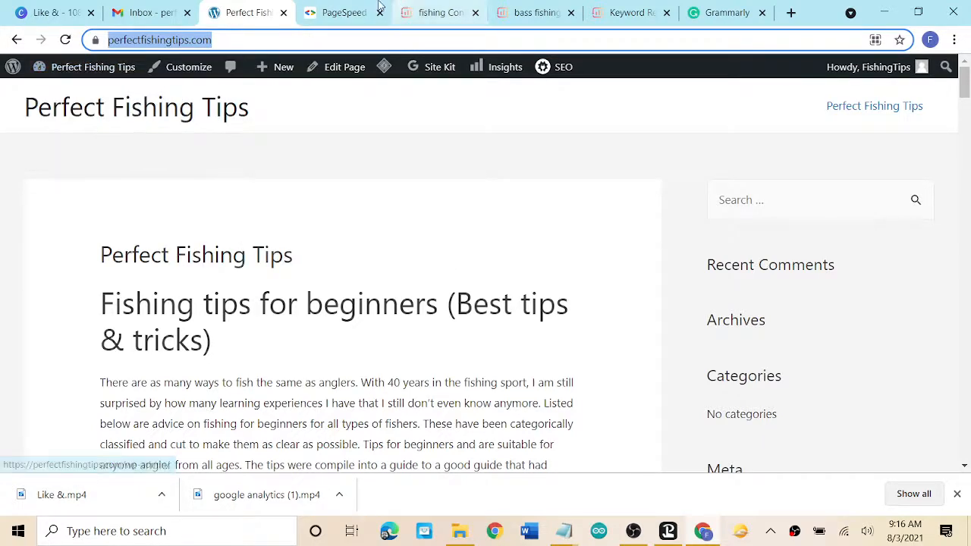
{"action": "left_click", "coordinate": [336, 12]}
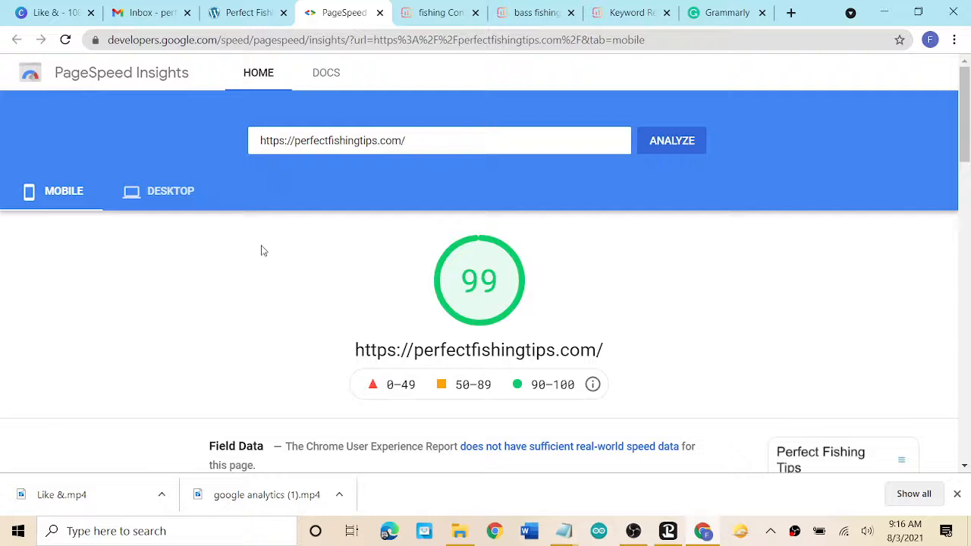
{"action": "left_click", "coordinate": [165, 195]}
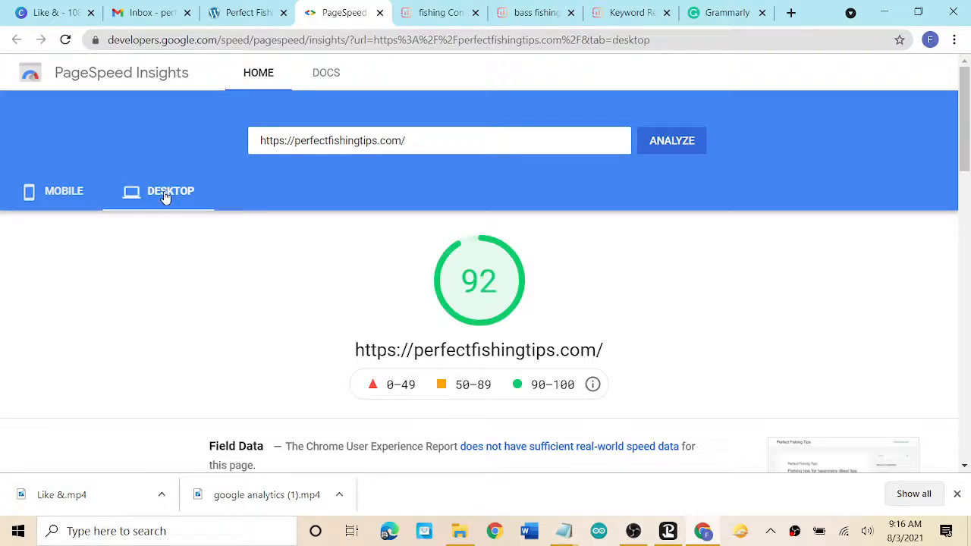
{"action": "left_click", "coordinate": [77, 194]}
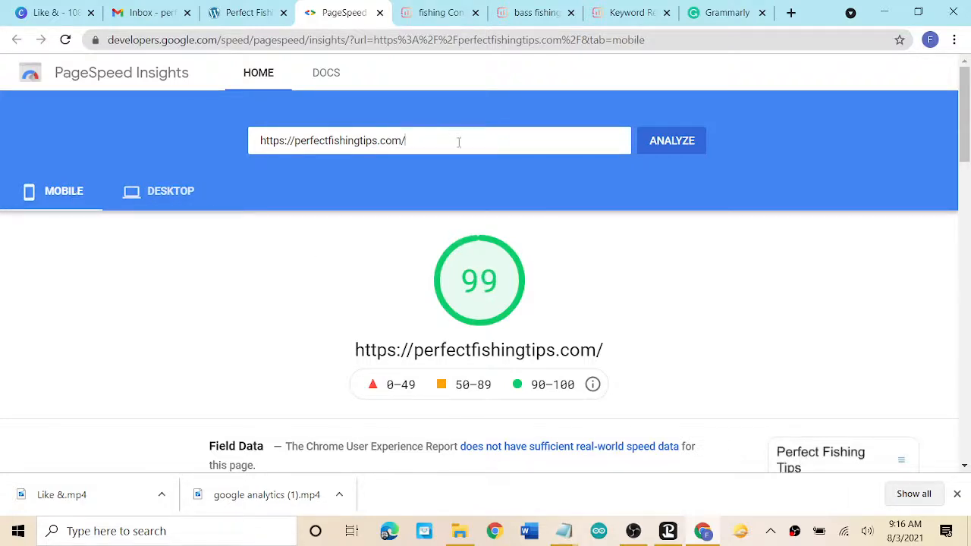
{"action": "left_click", "coordinate": [682, 144]}
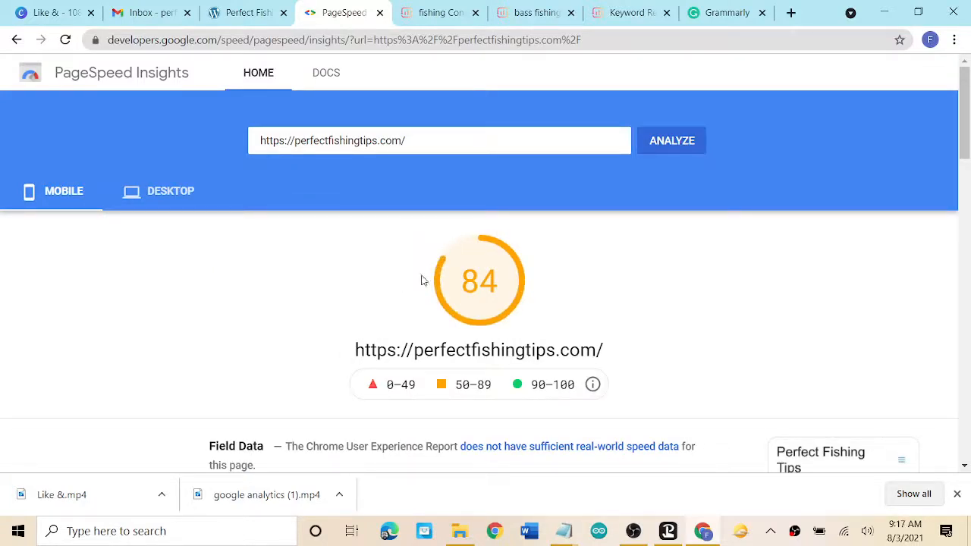
{"action": "left_click", "coordinate": [171, 201]}
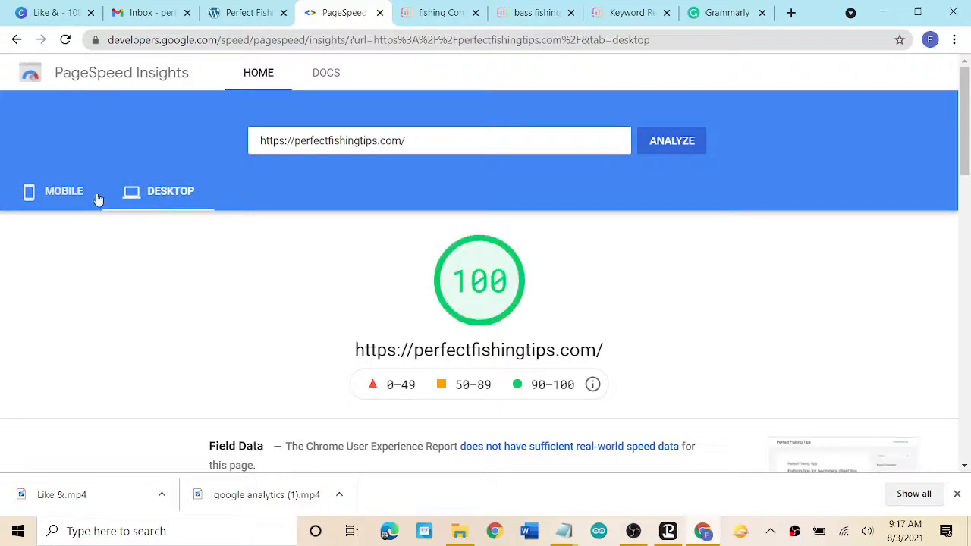
{"action": "left_click", "coordinate": [63, 191]}
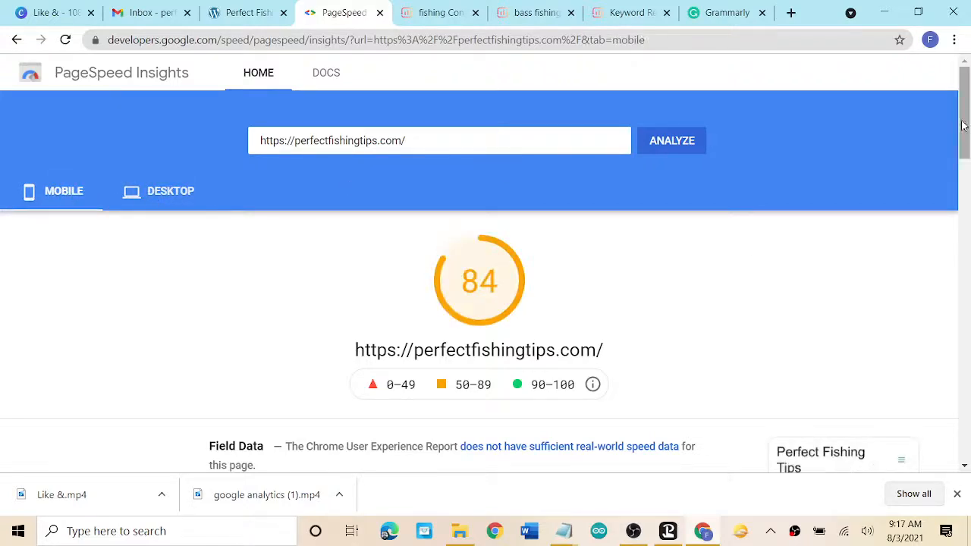
Analyze the site once more and examine the mobile diagnostics, expanding the details on request counts and transfer sizes.
{"action": "left_click", "coordinate": [671, 143]}
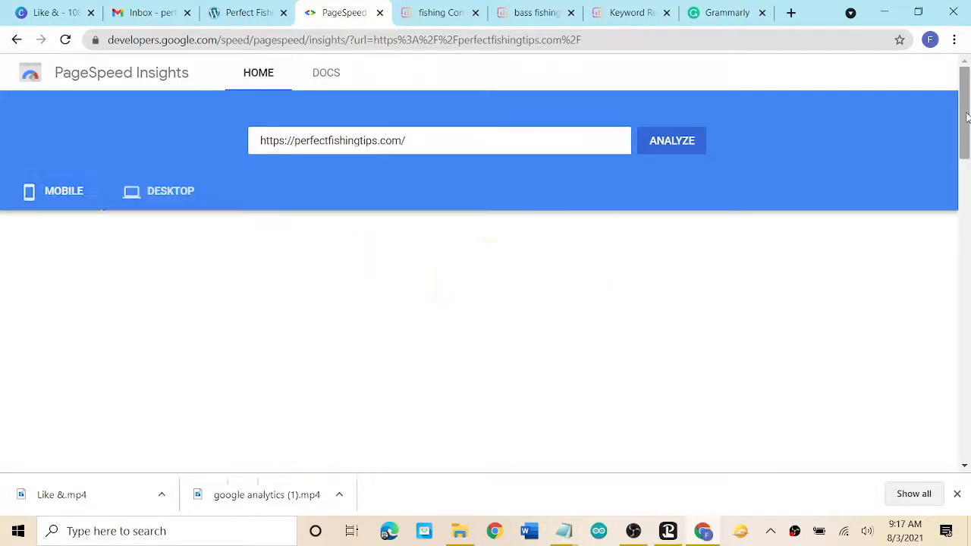
{"action": "left_click_drag", "start_coordinate": [966, 116], "coordinate": [968, 312]}
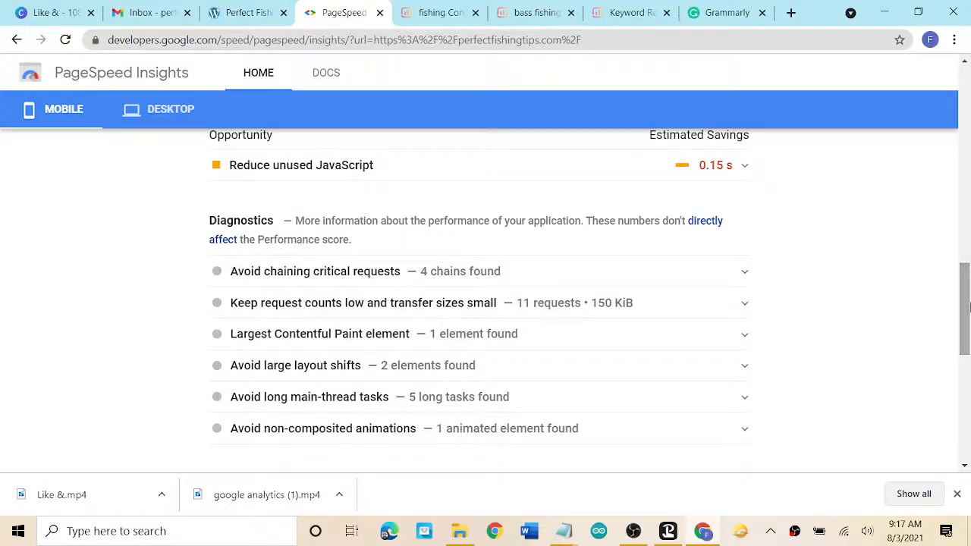
{"action": "left_click", "coordinate": [705, 308]}
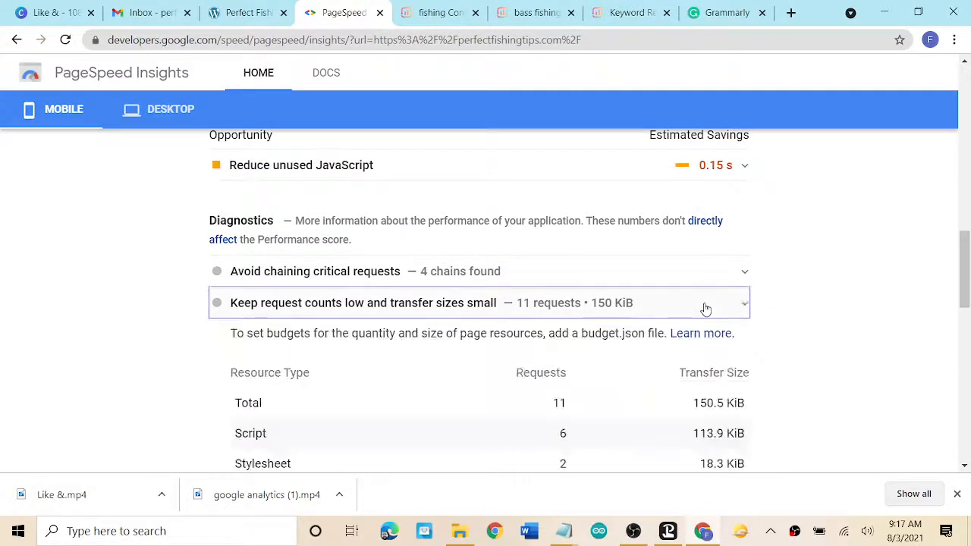
{"action": "scroll", "coordinate": [847, 351], "scroll_direction": "down", "scroll_amount": 5}
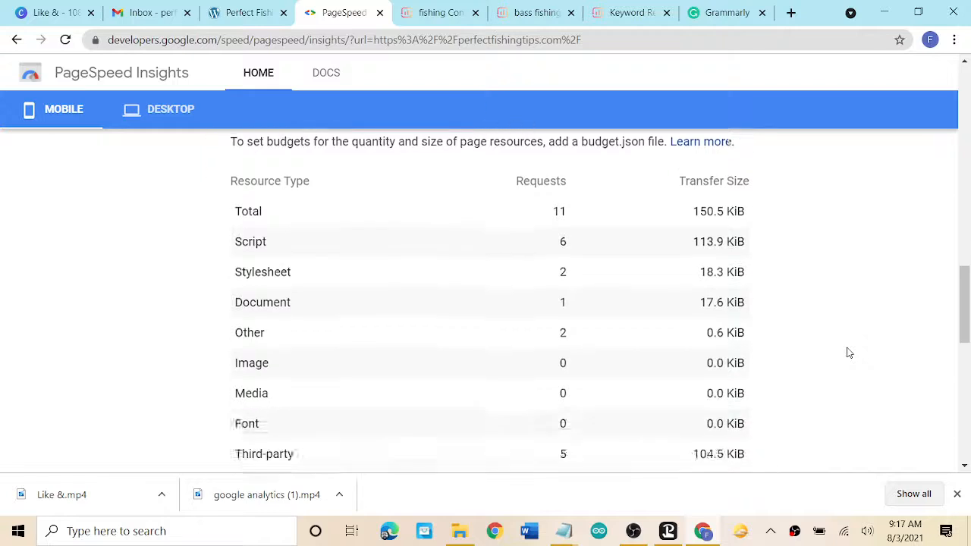
{"action": "scroll", "coordinate": [847, 353], "scroll_direction": "up", "scroll_amount": 3}
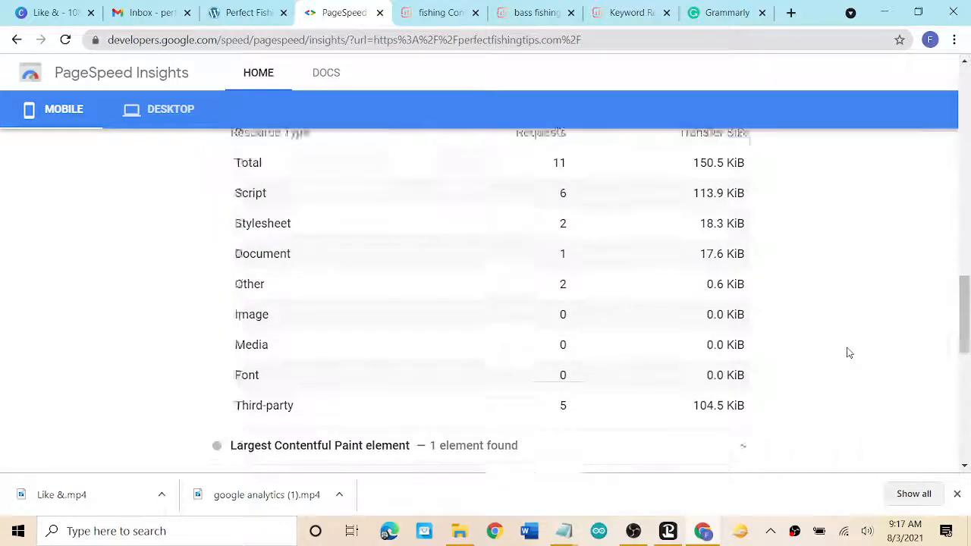
Return to the WordPress site's dashboard and open the General Settings of All in One SEO.
{"action": "left_click", "coordinate": [236, 15]}
{"action": "mouse_move", "coordinate": [80, 72]}
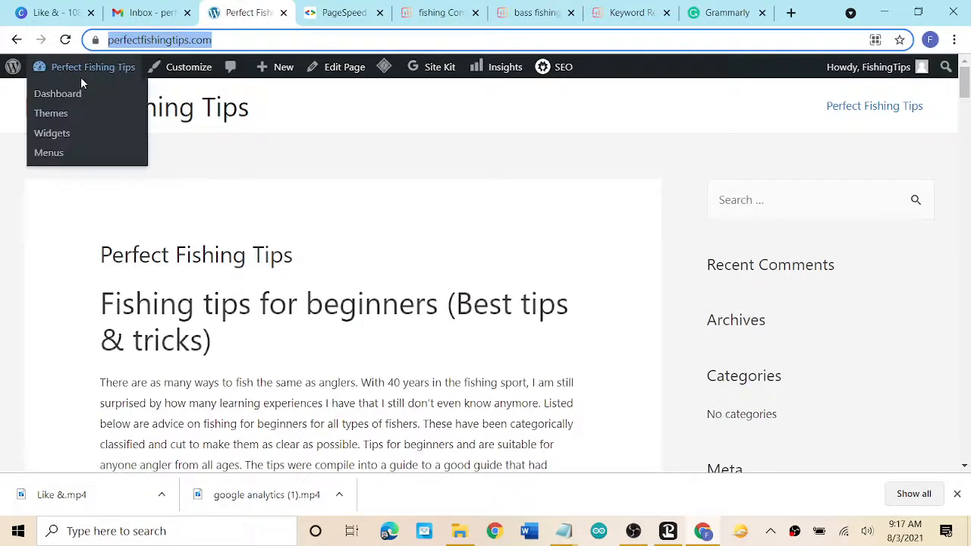
{"action": "left_click", "coordinate": [59, 95]}
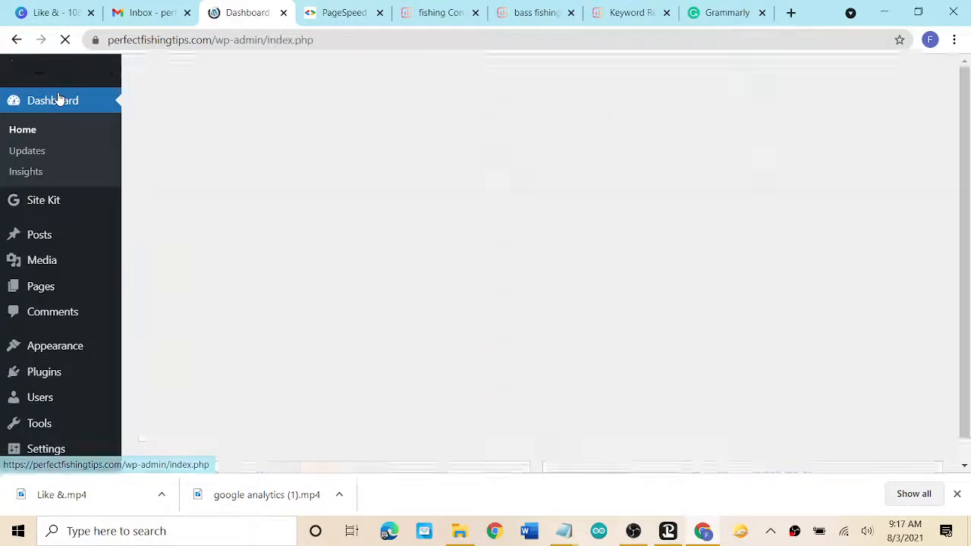
{"action": "scroll", "coordinate": [46, 273], "scroll_direction": "down", "scroll_amount": 3}
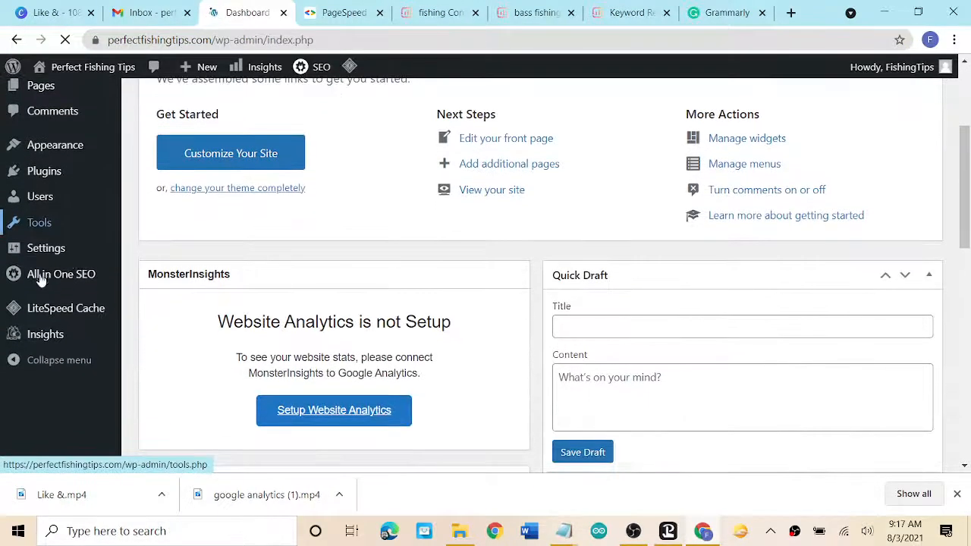
{"action": "mouse_move", "coordinate": [57, 375]}
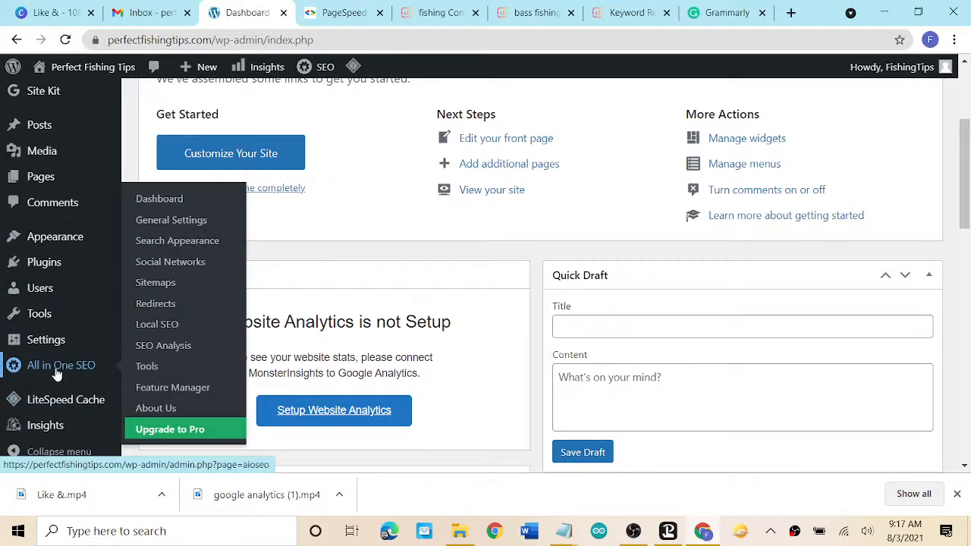
{"action": "left_click", "coordinate": [173, 221]}
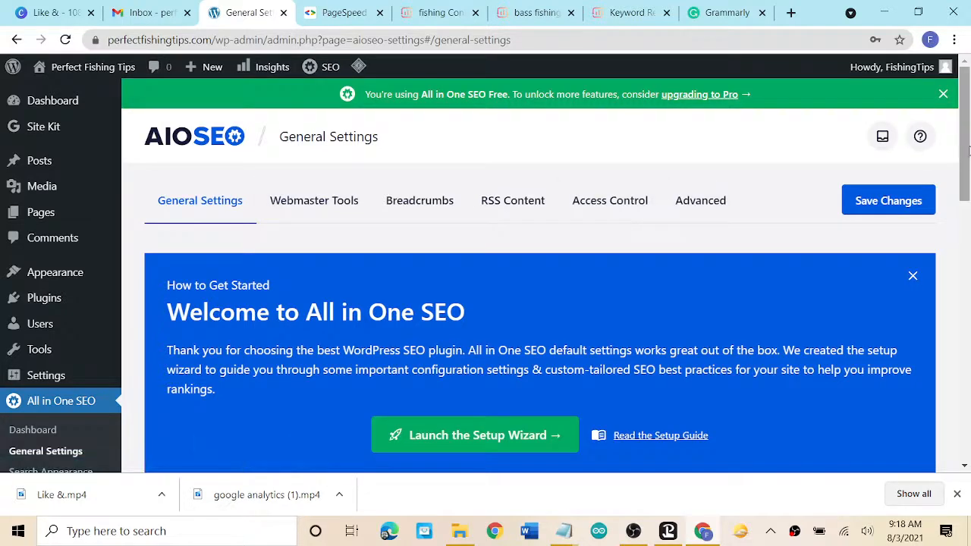
Open the Webmaster Tools settings of All in One SEO and review the available site verification services.
{"action": "mouse_move", "coordinate": [969, 152]}
{"action": "left_mouse_down"}
{"action": "mouse_move", "coordinate": [968, 417]}
{"action": "mouse_move", "coordinate": [969, 154]}
{"action": "left_mouse_up"}
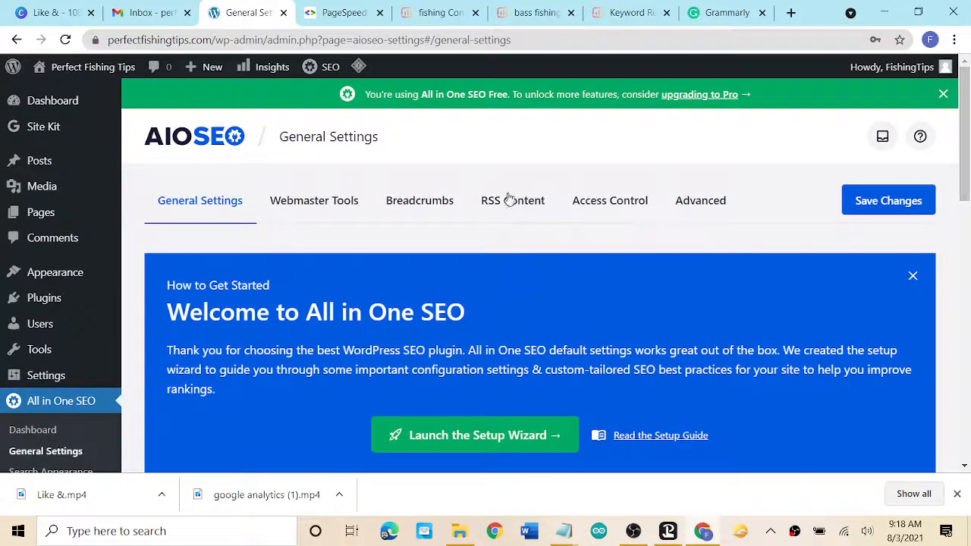
{"action": "left_click", "coordinate": [332, 210]}
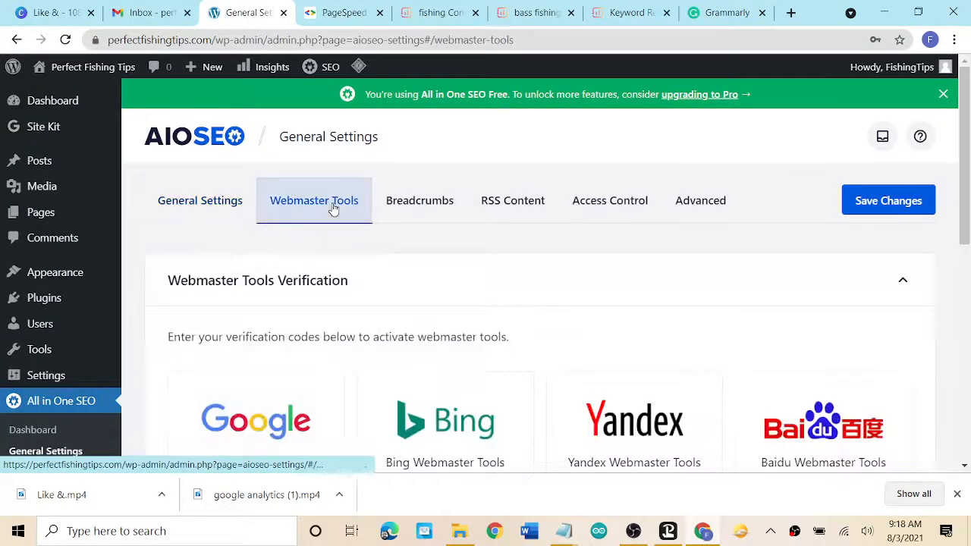
{"action": "scroll", "coordinate": [433, 278], "scroll_direction": "down", "scroll_amount": 5}
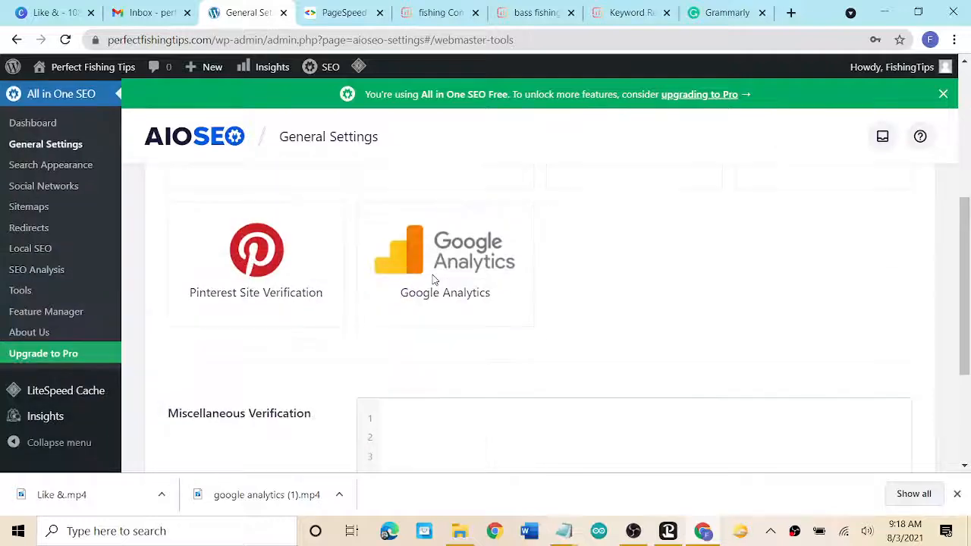
{"action": "scroll", "coordinate": [433, 280], "scroll_direction": "up", "scroll_amount": 2}
{"action": "scroll", "coordinate": [433, 281], "scroll_direction": "up", "scroll_amount": 3}
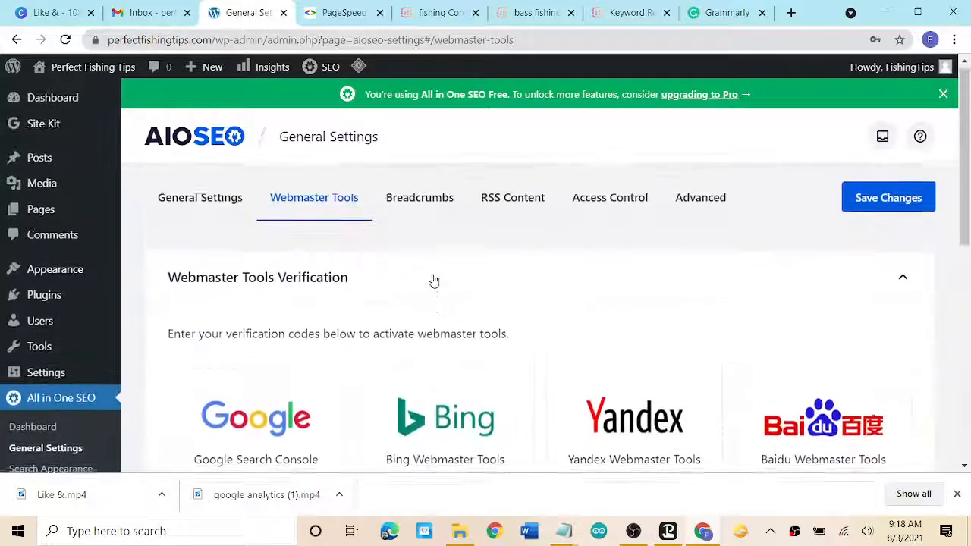
Review the Breadcrumbs settings, including the display methods, separator and homepage link options.
{"action": "left_click", "coordinate": [426, 208]}
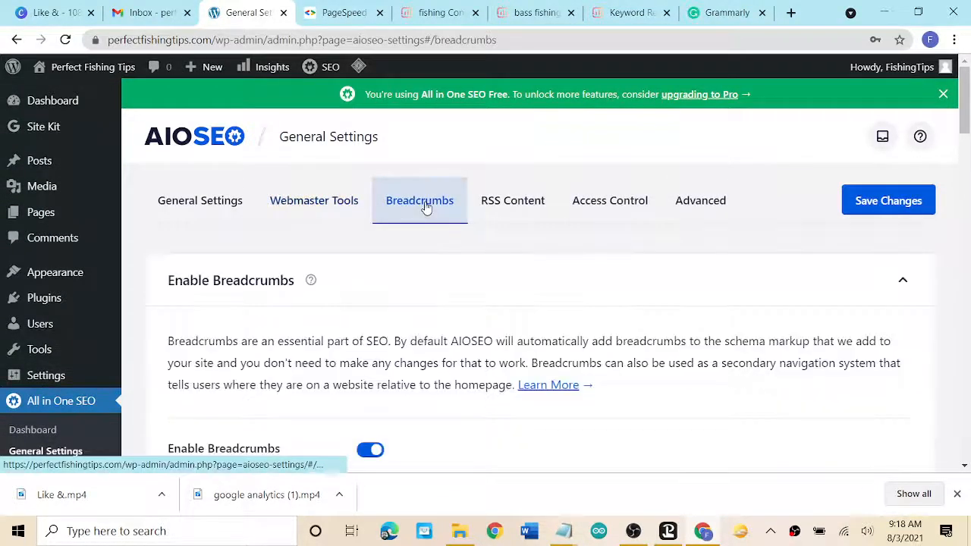
{"action": "scroll", "coordinate": [697, 299], "scroll_direction": "down", "scroll_amount": 1}
{"action": "scroll", "coordinate": [697, 301], "scroll_direction": "down", "scroll_amount": 8}
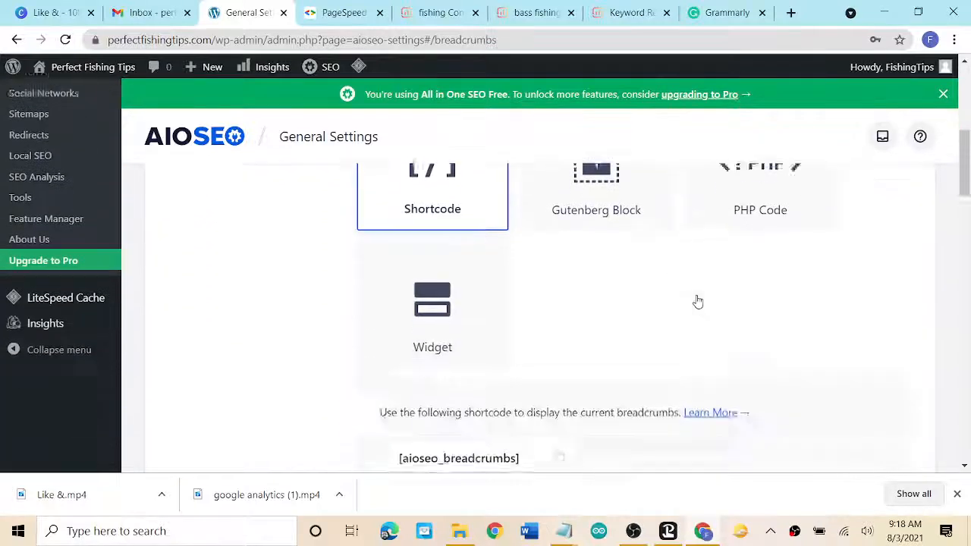
{"action": "scroll", "coordinate": [698, 300], "scroll_direction": "down", "scroll_amount": 3}
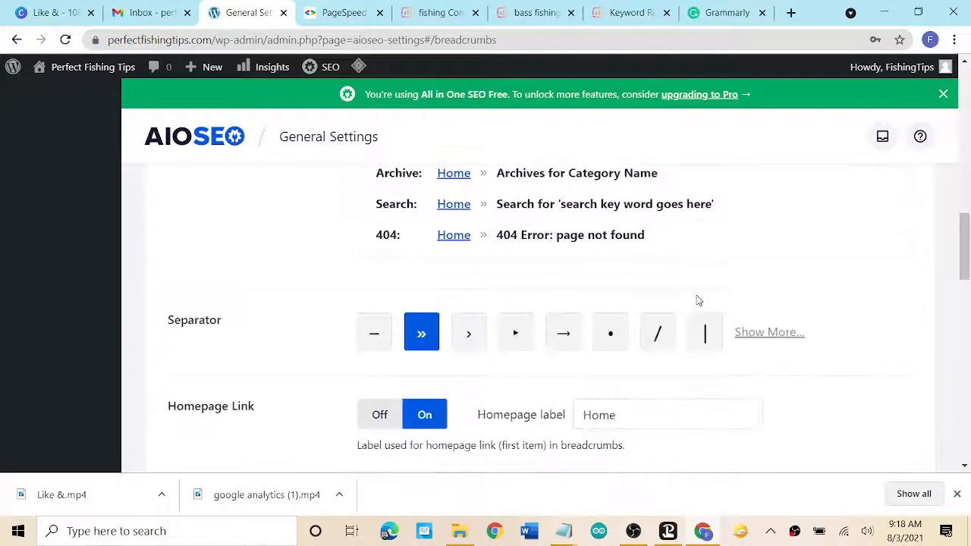
{"action": "scroll", "coordinate": [698, 300], "scroll_direction": "down", "scroll_amount": 3}
{"action": "scroll", "coordinate": [698, 300], "scroll_direction": "up", "scroll_amount": 14}
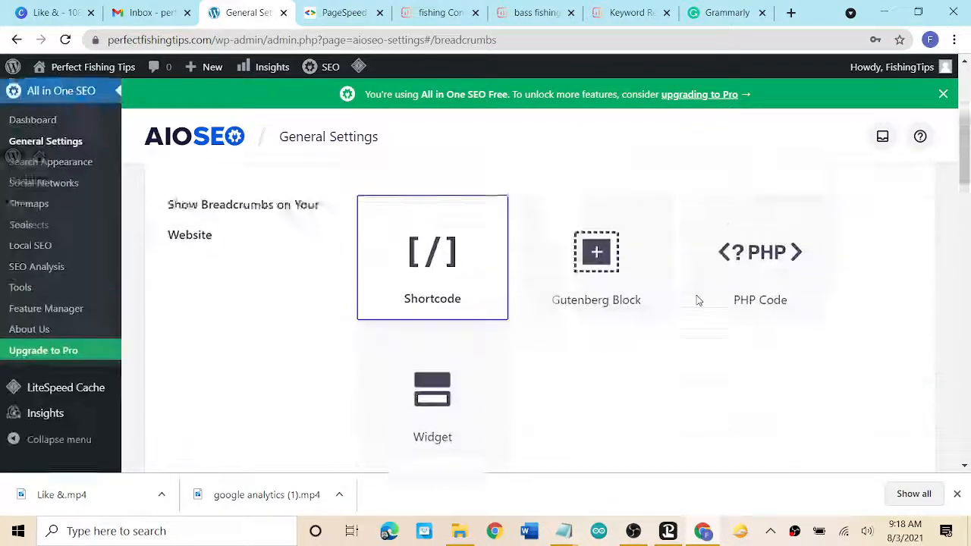
{"action": "scroll", "coordinate": [698, 301], "scroll_direction": "down", "scroll_amount": 1}
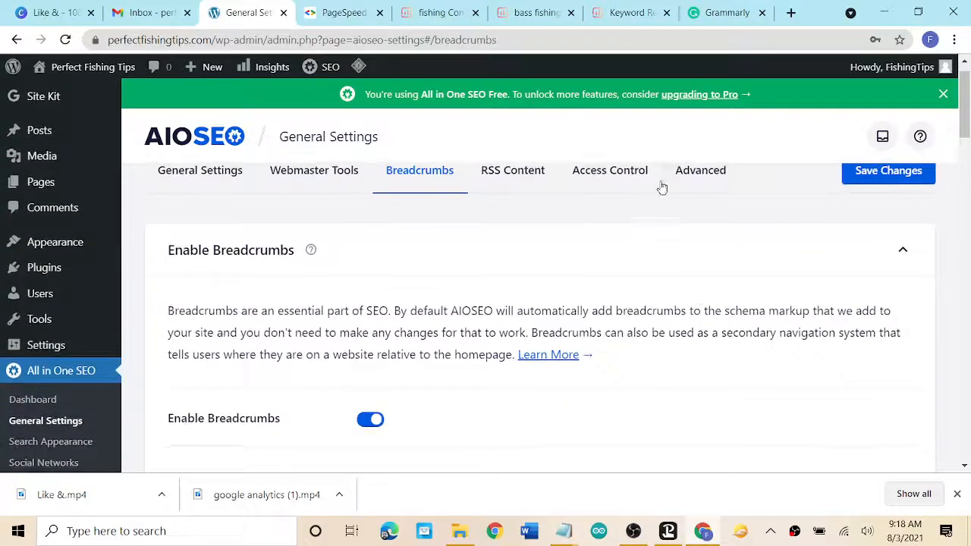
Examine the Advanced settings of All in One SEO from TruSEO Score & Content down to the uninstall option.
{"action": "left_click", "coordinate": [702, 179]}
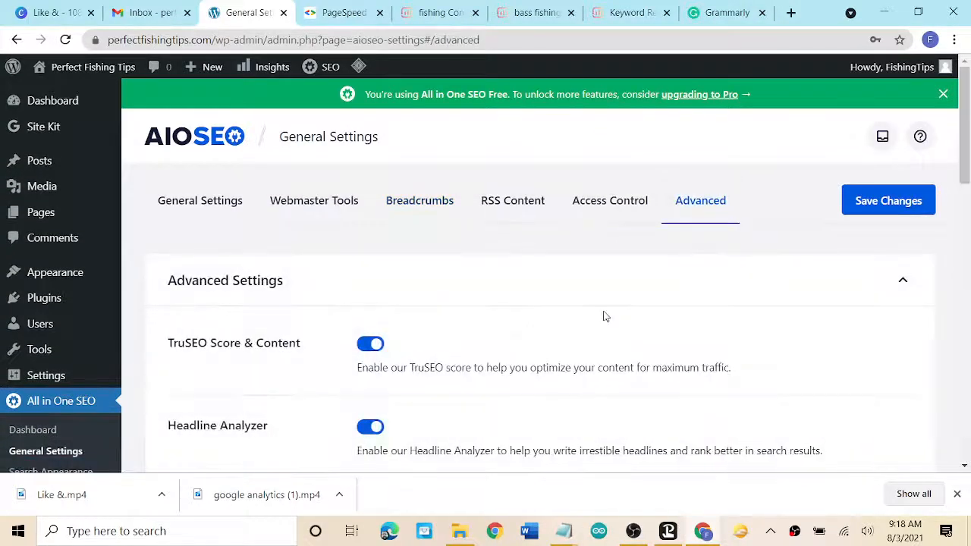
{"action": "scroll", "coordinate": [604, 317], "scroll_direction": "down", "scroll_amount": 2}
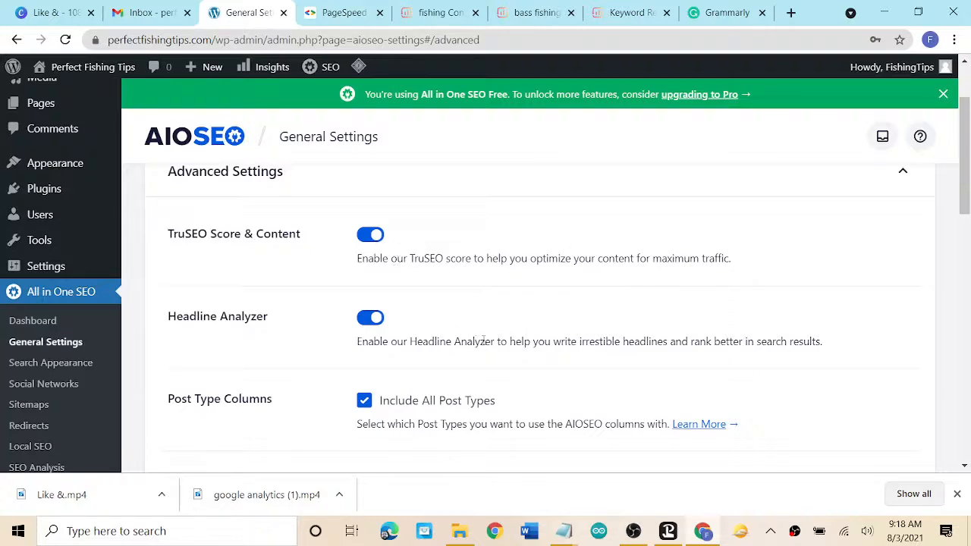
{"action": "scroll", "coordinate": [483, 341], "scroll_direction": "down", "scroll_amount": 5}
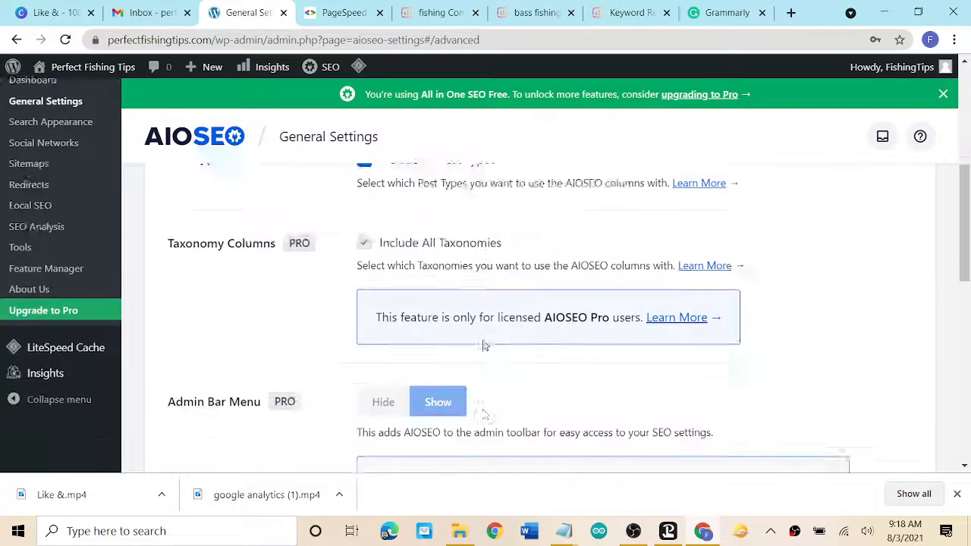
{"action": "scroll", "coordinate": [483, 345], "scroll_direction": "down", "scroll_amount": 6}
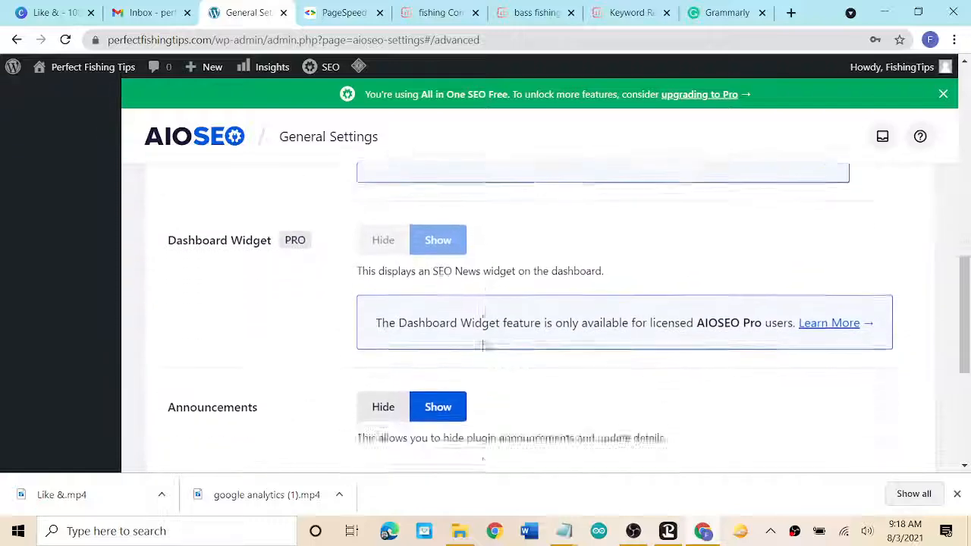
{"action": "scroll", "coordinate": [483, 345], "scroll_direction": "down", "scroll_amount": 3}
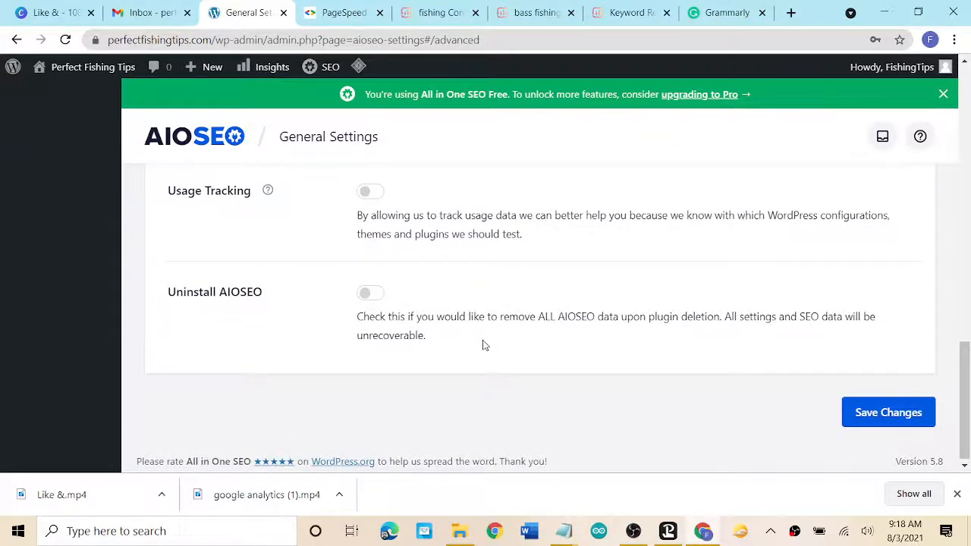
{"action": "scroll", "coordinate": [483, 345], "scroll_direction": "up", "scroll_amount": 8}
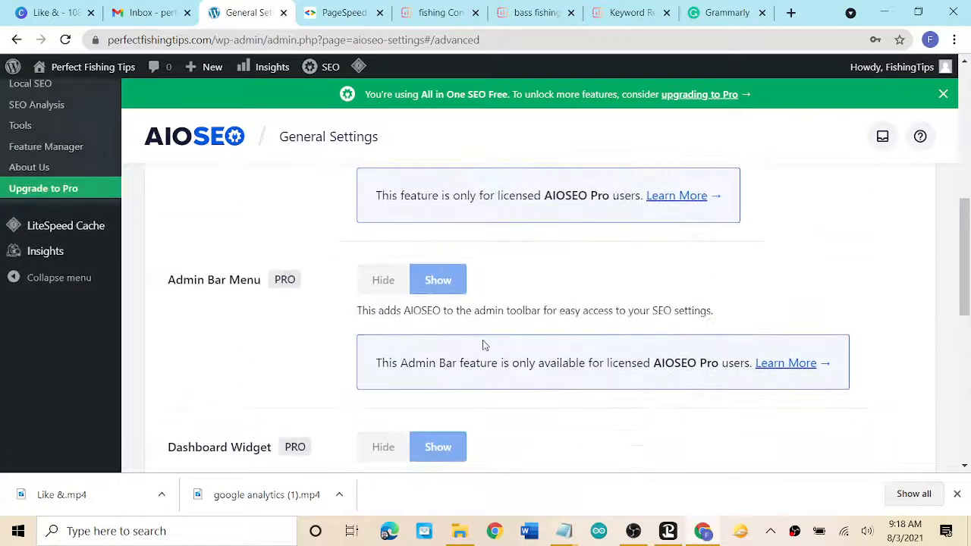
{"action": "scroll", "coordinate": [482, 343], "scroll_direction": "up", "scroll_amount": 1}
{"action": "scroll", "coordinate": [168, 258], "scroll_direction": "up", "scroll_amount": 1}
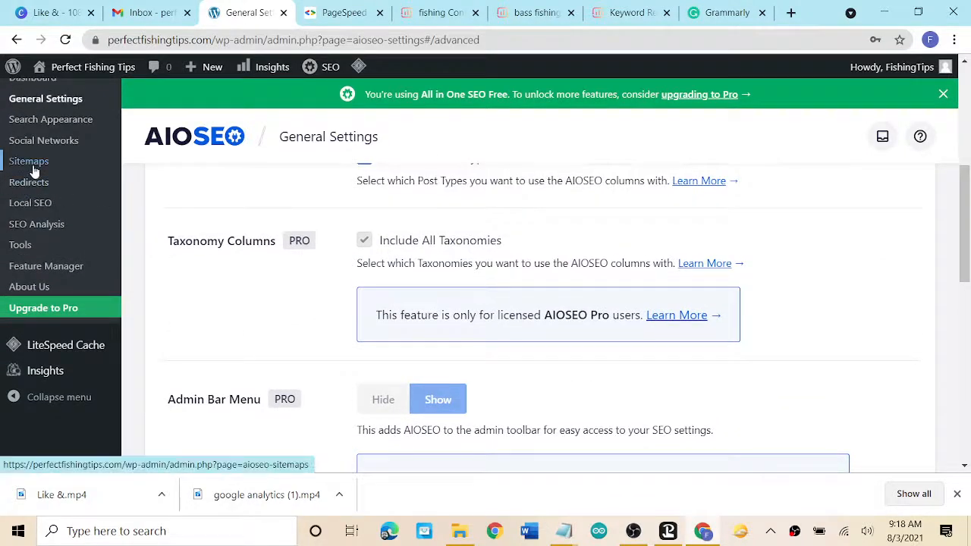
Look at the Search Appearance global settings and browse the All in One SEO dashboard down to its Tools and Sitemaps sections.
{"action": "left_click", "coordinate": [34, 127]}
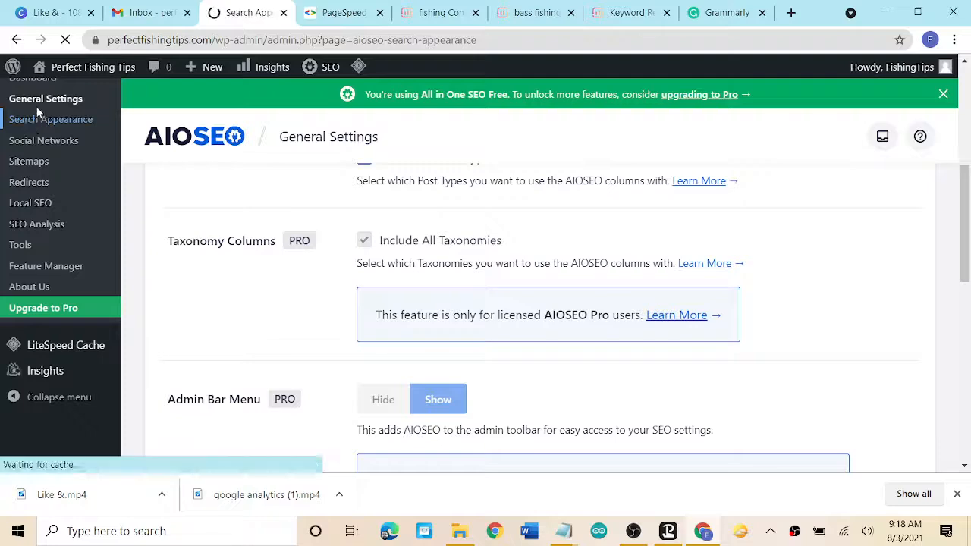
{"action": "scroll", "coordinate": [35, 287], "scroll_direction": "down", "scroll_amount": 3}
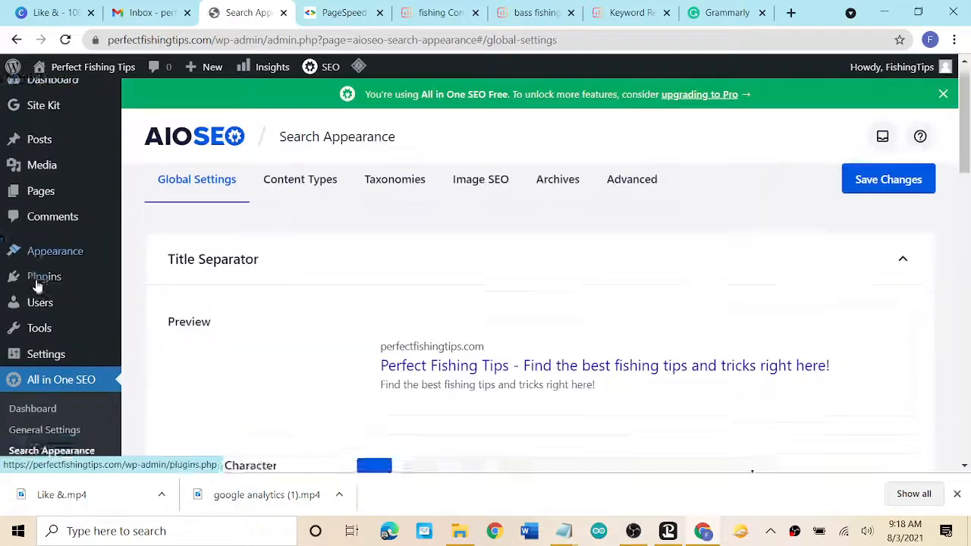
{"action": "left_click", "coordinate": [39, 314]}
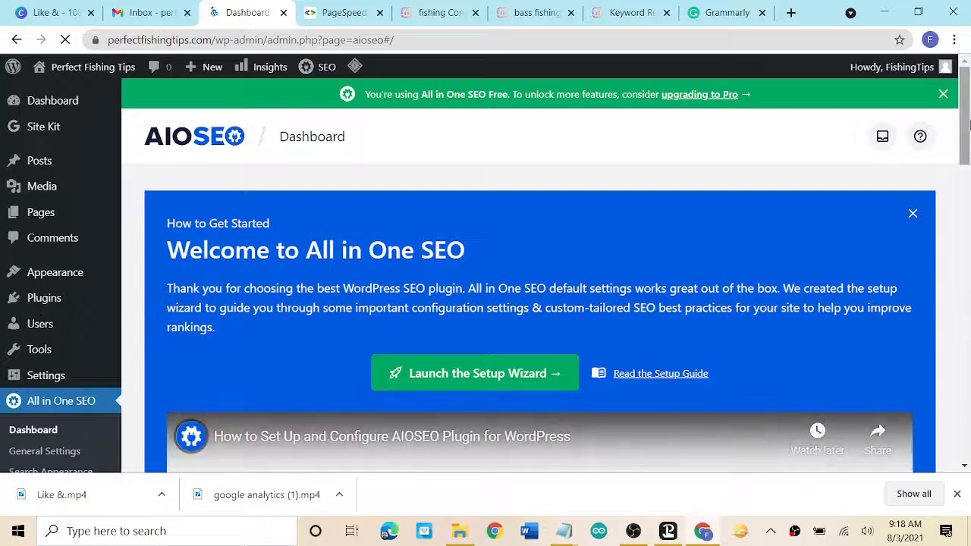
{"action": "right_click", "coordinate": [966, 241]}
{"action": "left_click", "coordinate": [966, 241]}
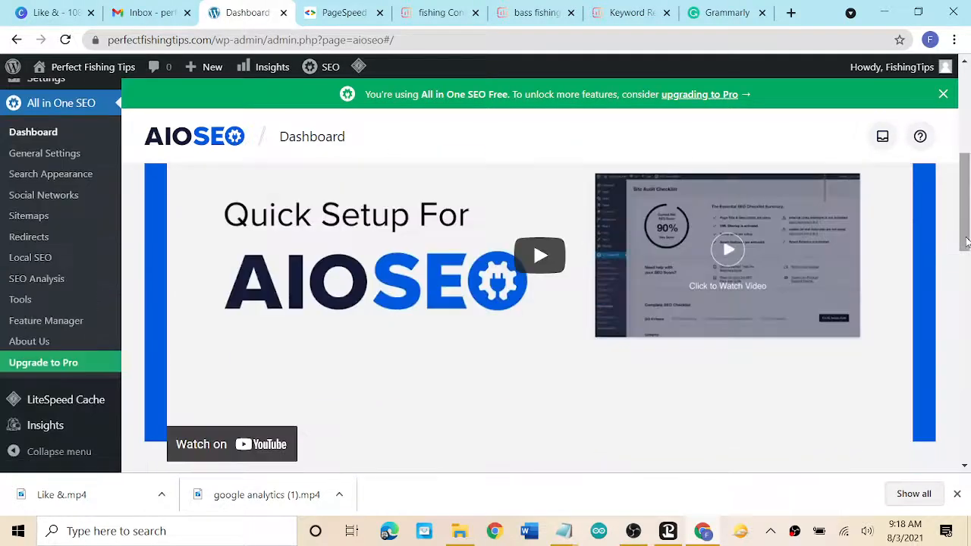
{"action": "left_click_drag", "start_coordinate": [967, 240], "coordinate": [963, 453]}
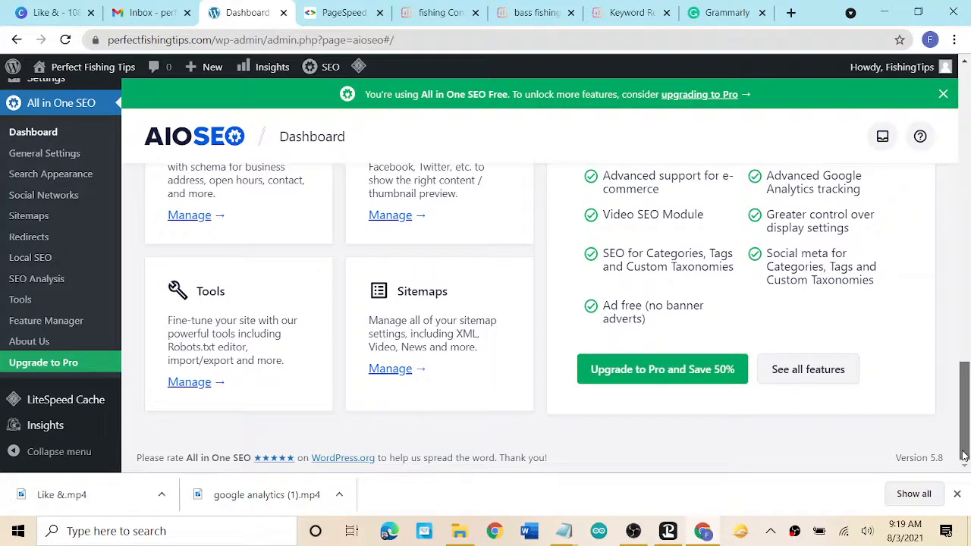
{"action": "left_click_drag", "start_coordinate": [964, 452], "coordinate": [965, 366]}
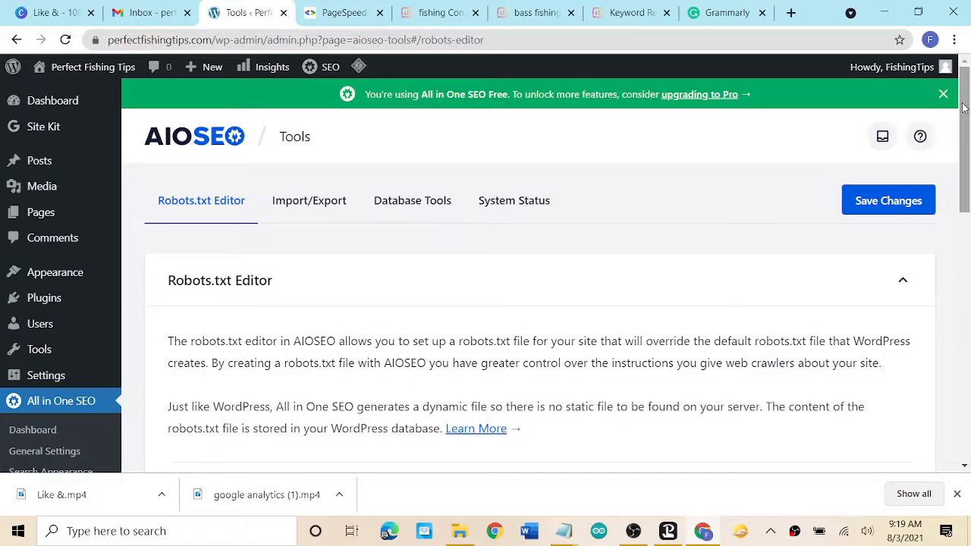
Review the Robots.txt Editor and System Status information in the All in One SEO tools.
{"action": "left_click_drag", "start_coordinate": [964, 109], "coordinate": [969, 90]}
{"action": "left_click", "coordinate": [527, 200]}
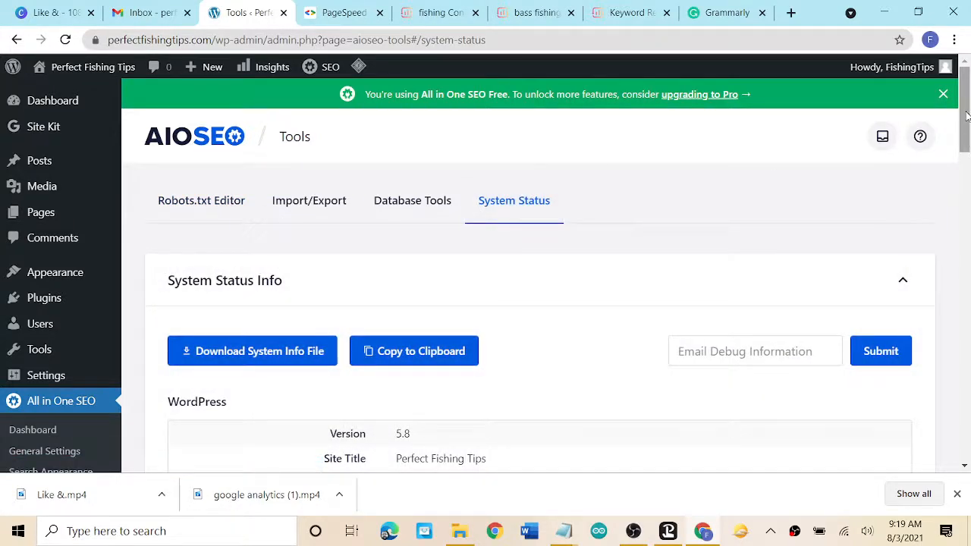
{"action": "left_click_drag", "start_coordinate": [967, 115], "coordinate": [968, 161]}
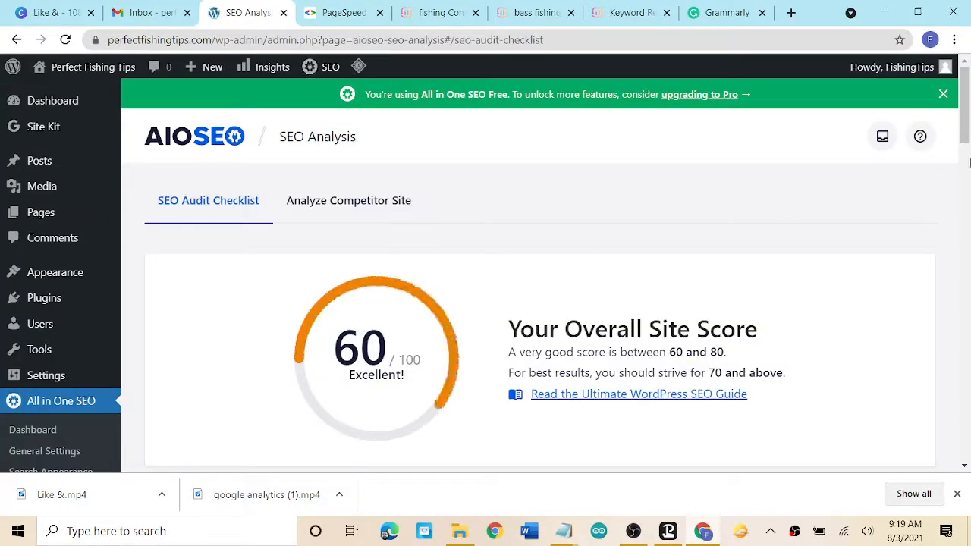
Review the site's SEO audit checklist through its Security section and open the MonsterInsights overview report.
{"action": "mouse_move", "coordinate": [968, 115]}
{"action": "left_mouse_down"}
{"action": "mouse_move", "coordinate": [968, 144]}
{"action": "mouse_move", "coordinate": [968, 130]}
{"action": "left_mouse_up"}
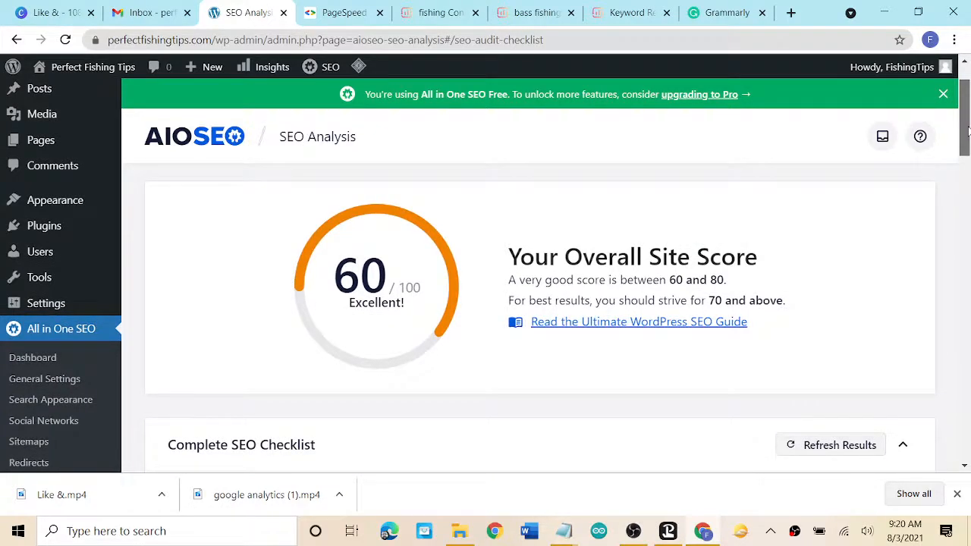
{"action": "left_click_drag", "start_coordinate": [968, 130], "coordinate": [965, 450]}
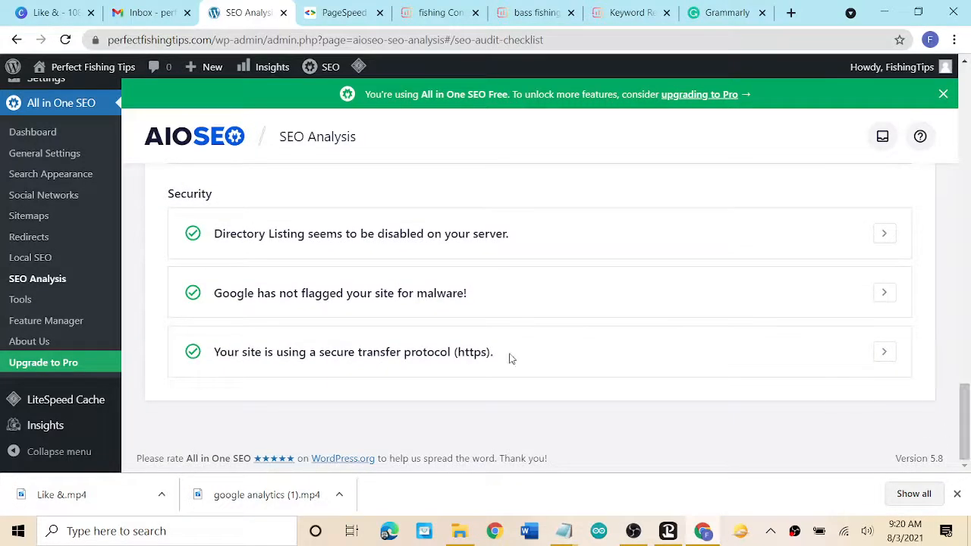
{"action": "mouse_move", "coordinate": [55, 429]}
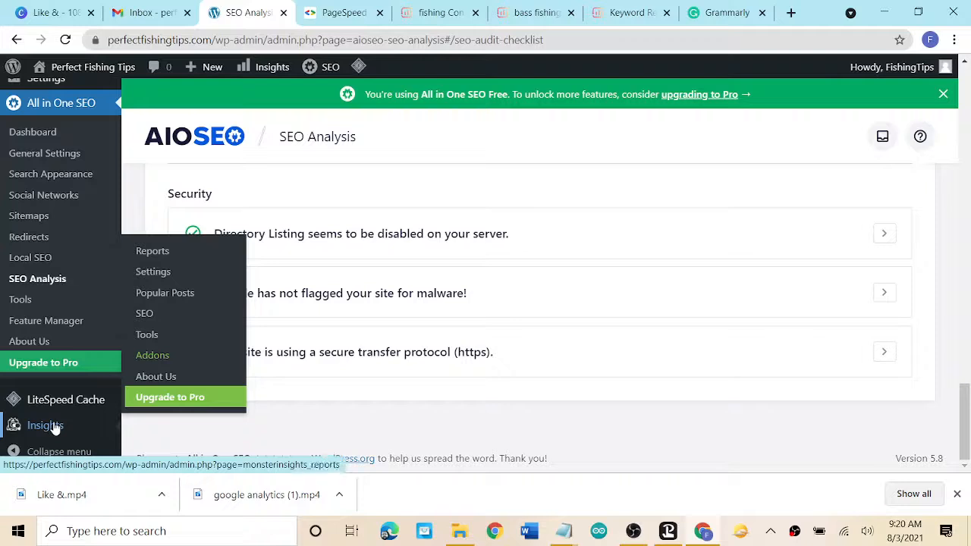
{"action": "left_click", "coordinate": [46, 425]}
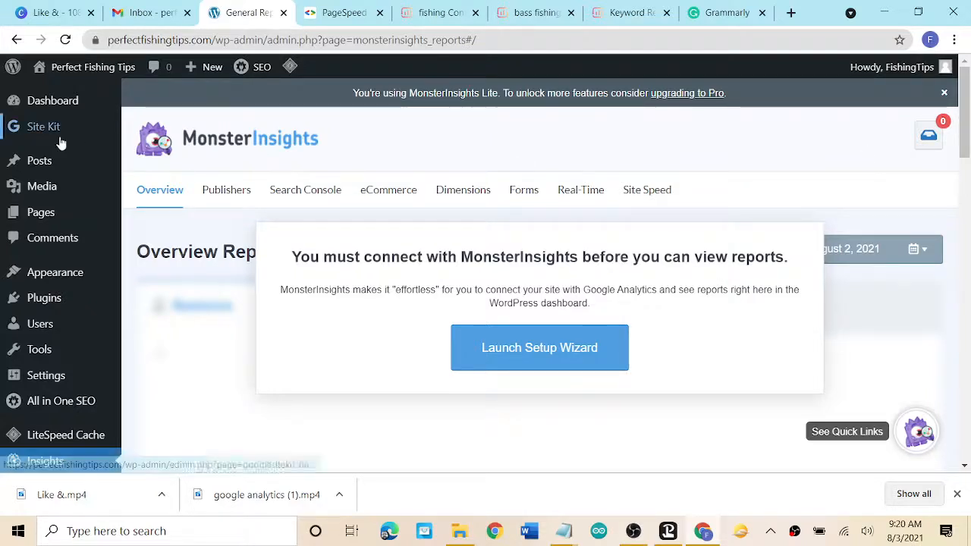
Deactivate the Google Analytics for WordPress by MonsterInsights plugin, giving "I no longer need the plugin" as the reason.
{"action": "mouse_move", "coordinate": [50, 298]}
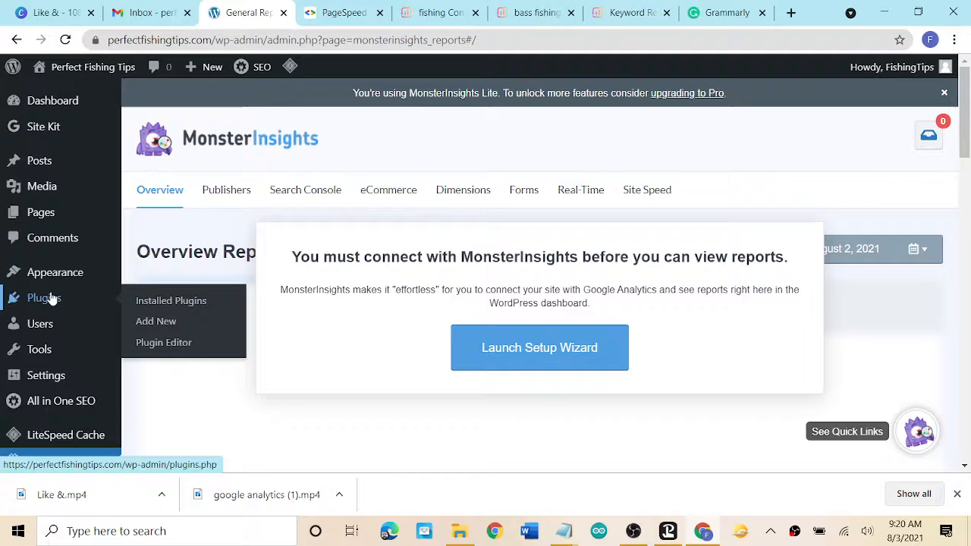
{"action": "left_click", "coordinate": [179, 305]}
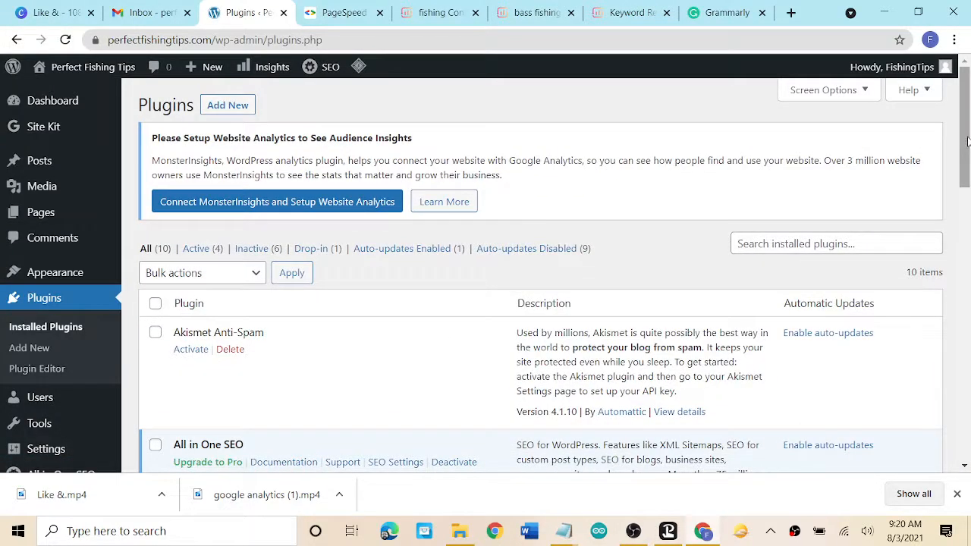
{"action": "left_click_drag", "start_coordinate": [968, 141], "coordinate": [968, 306]}
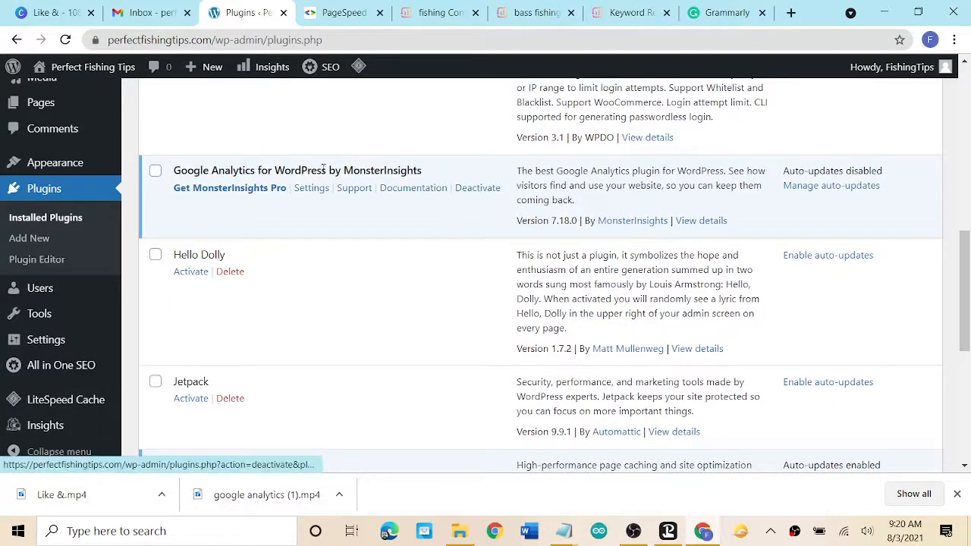
{"action": "left_click", "coordinate": [473, 189]}
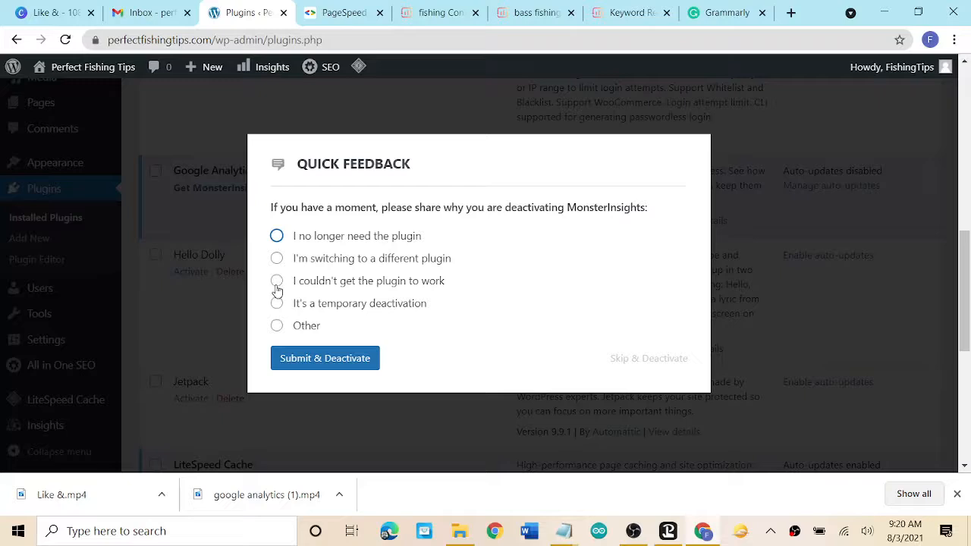
{"action": "left_click", "coordinate": [276, 237]}
{"action": "left_click", "coordinate": [318, 367]}
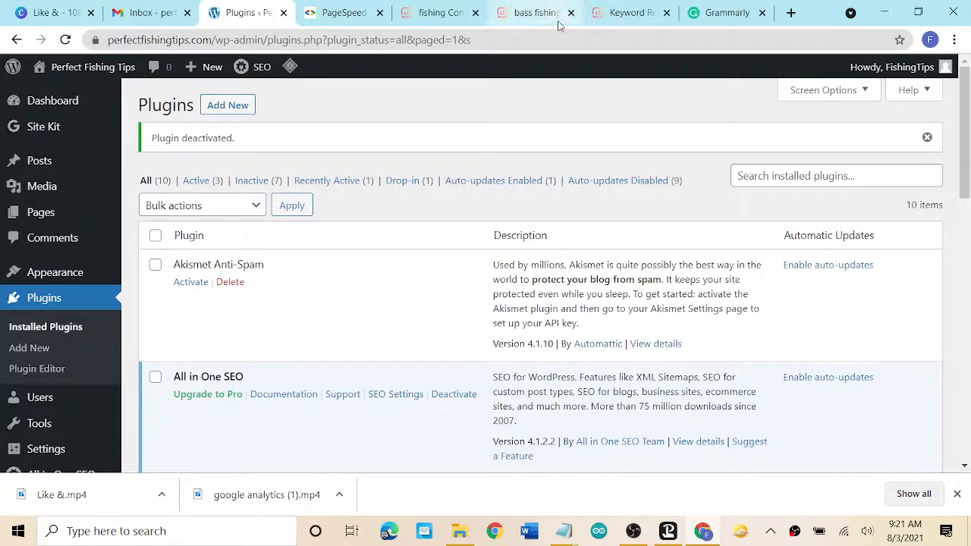
{"action": "left_click", "coordinate": [334, 13]}
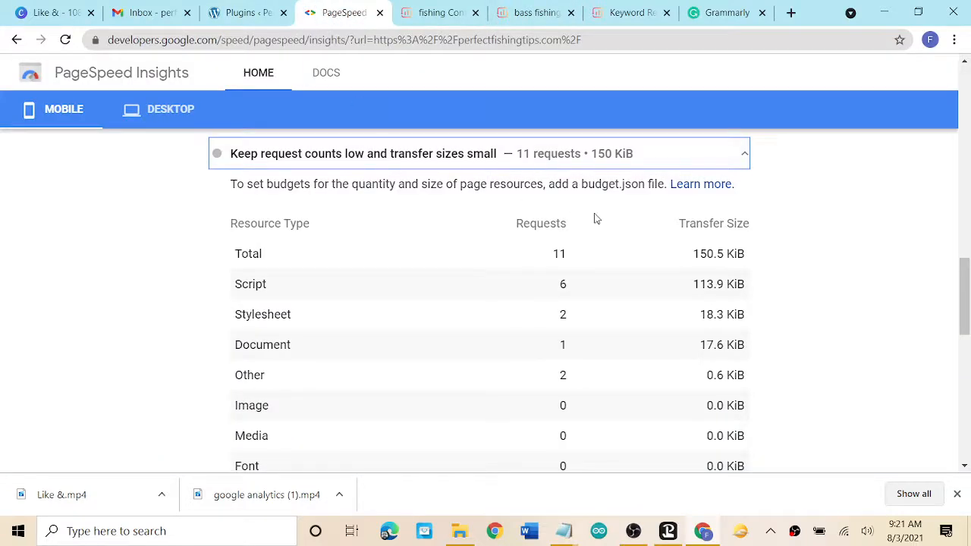
{"action": "left_click_drag", "start_coordinate": [969, 307], "coordinate": [969, 104]}
{"action": "left_click", "coordinate": [674, 144]}
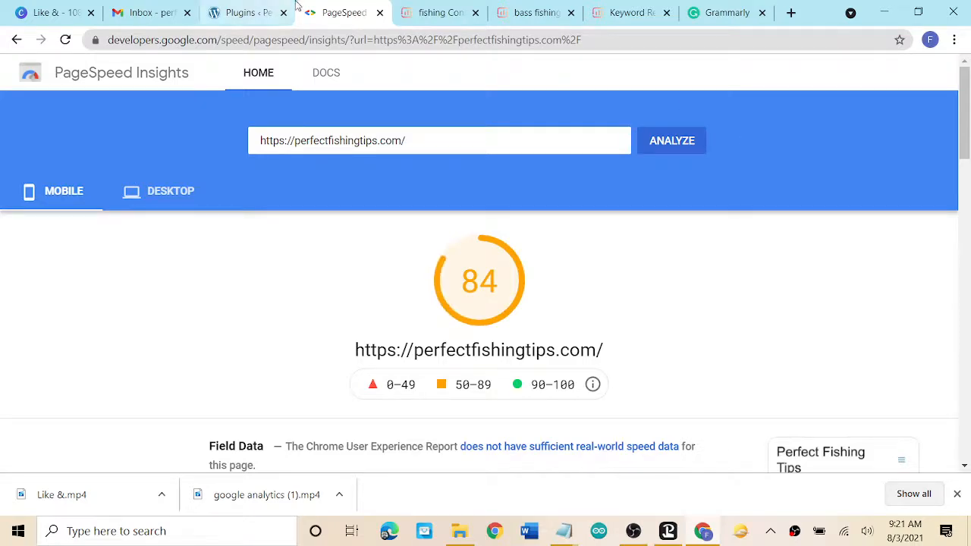
Return to the WordPress installed plugins list and delete the Hello Dolly plugin, accepting the deletion prompt.
{"action": "left_click", "coordinate": [247, 17]}
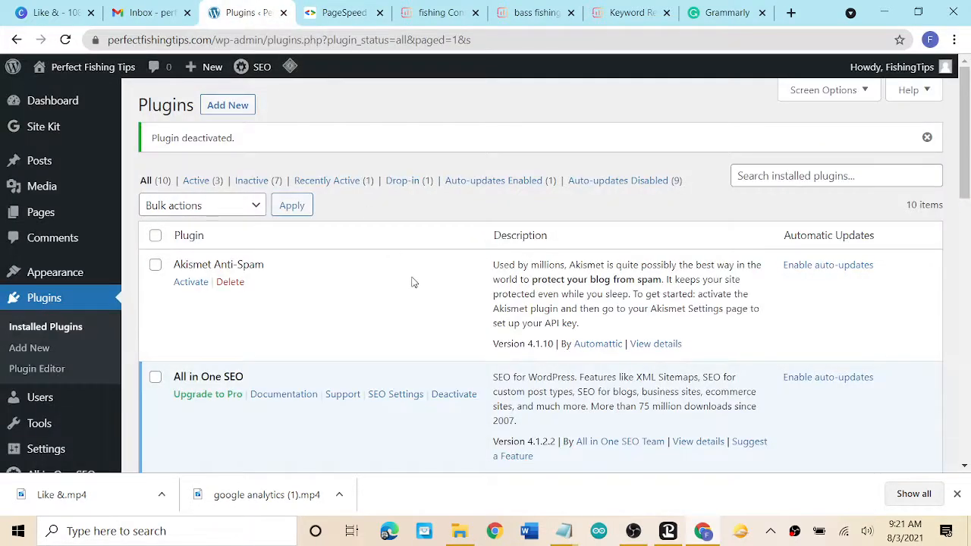
{"action": "scroll", "coordinate": [414, 282], "scroll_direction": "down", "scroll_amount": 3}
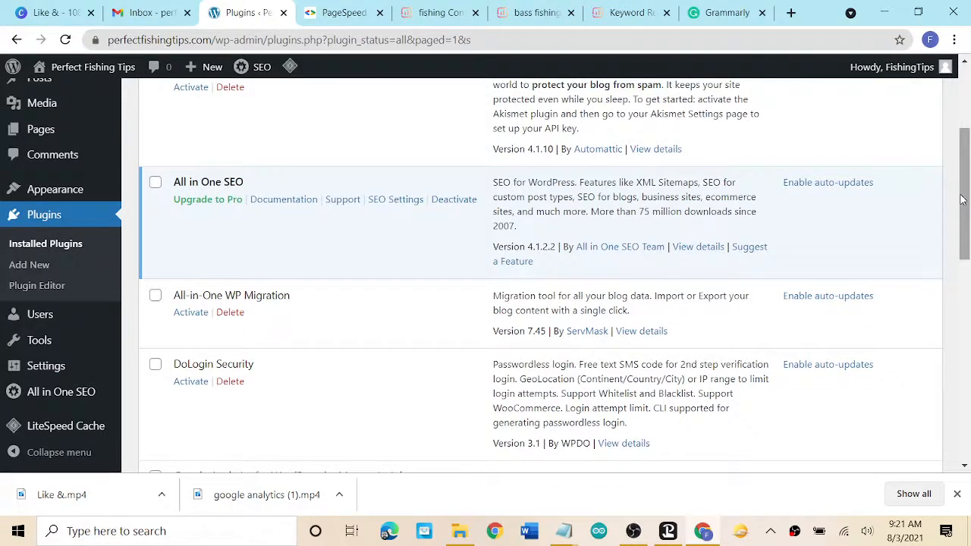
{"action": "left_click_drag", "start_coordinate": [962, 199], "coordinate": [968, 311]}
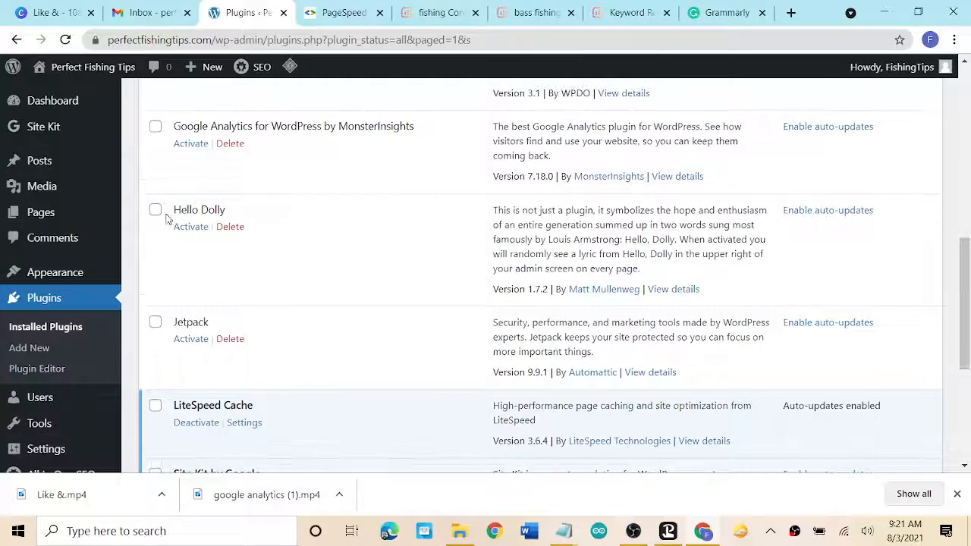
{"action": "left_click", "coordinate": [230, 227]}
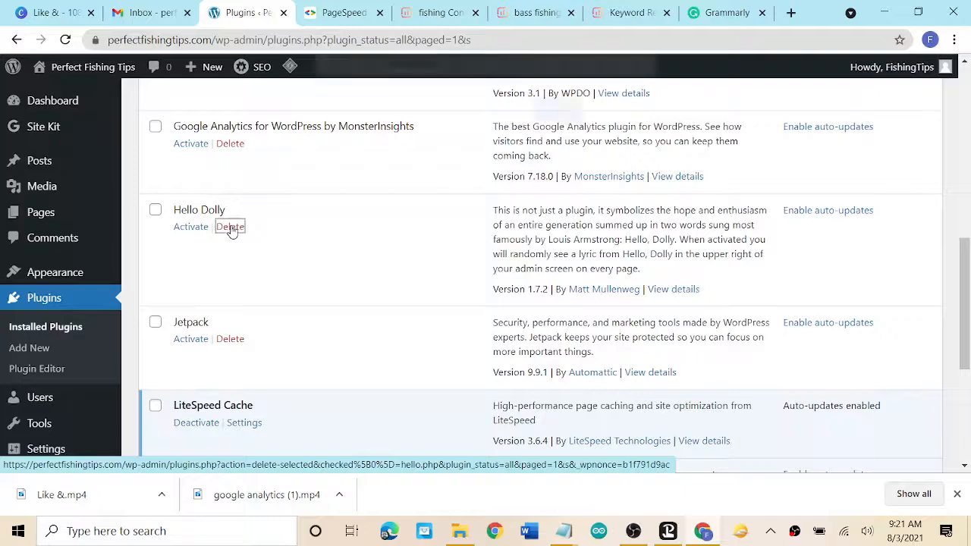
{"action": "left_click", "coordinate": [559, 125]}
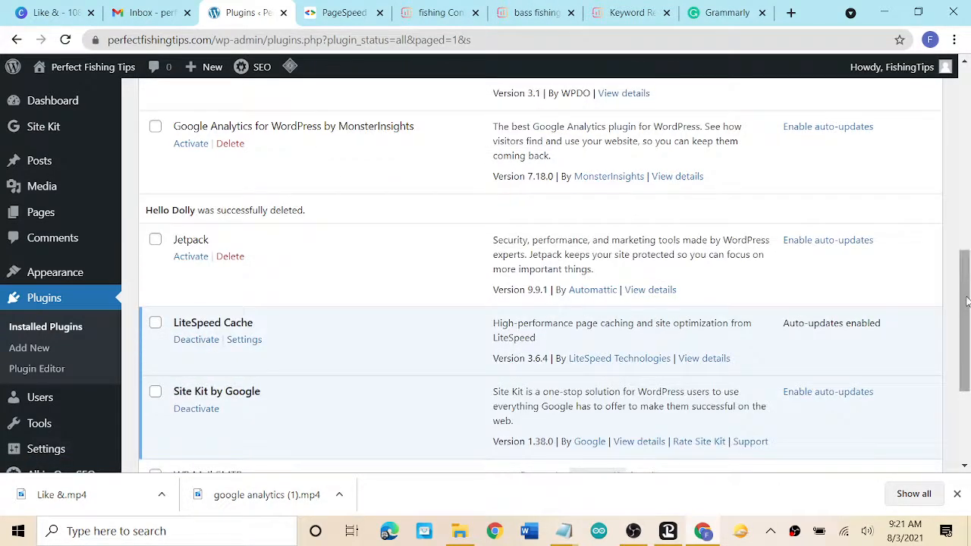
Look over the remaining installed plugins and visit the live Perfect Fishing Tips site to view its home page.
{"action": "left_click_drag", "start_coordinate": [967, 301], "coordinate": [968, 115]}
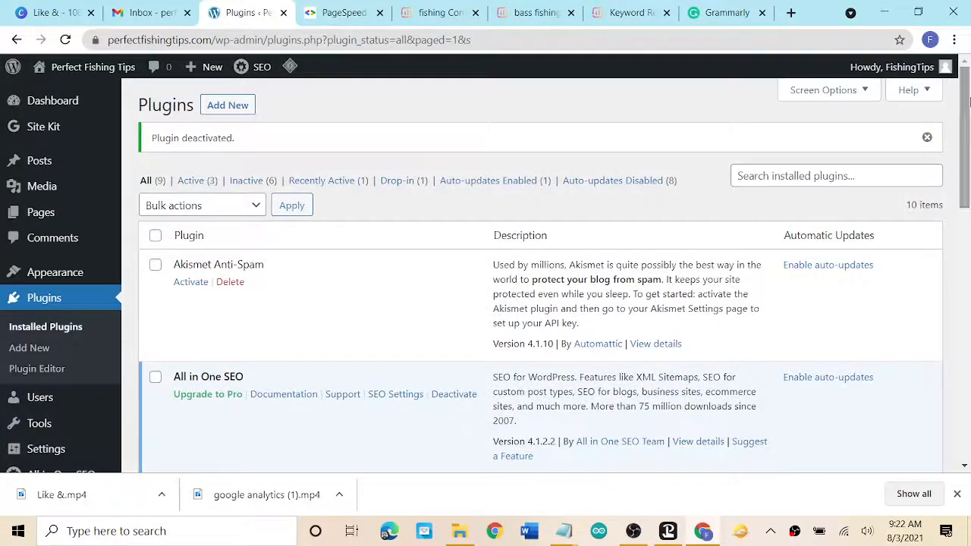
{"action": "scroll", "coordinate": [52, 241], "scroll_direction": "down", "scroll_amount": 5}
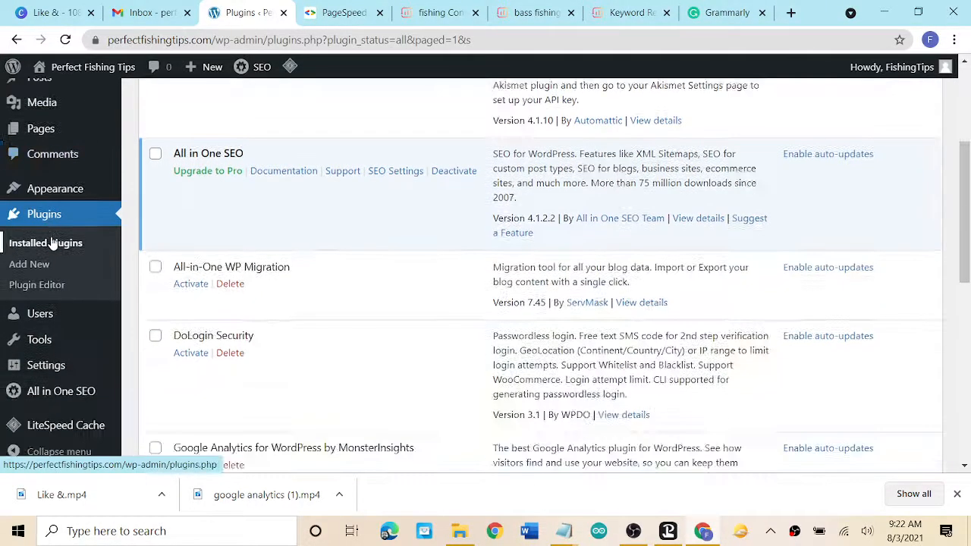
{"action": "mouse_move", "coordinate": [52, 392]}
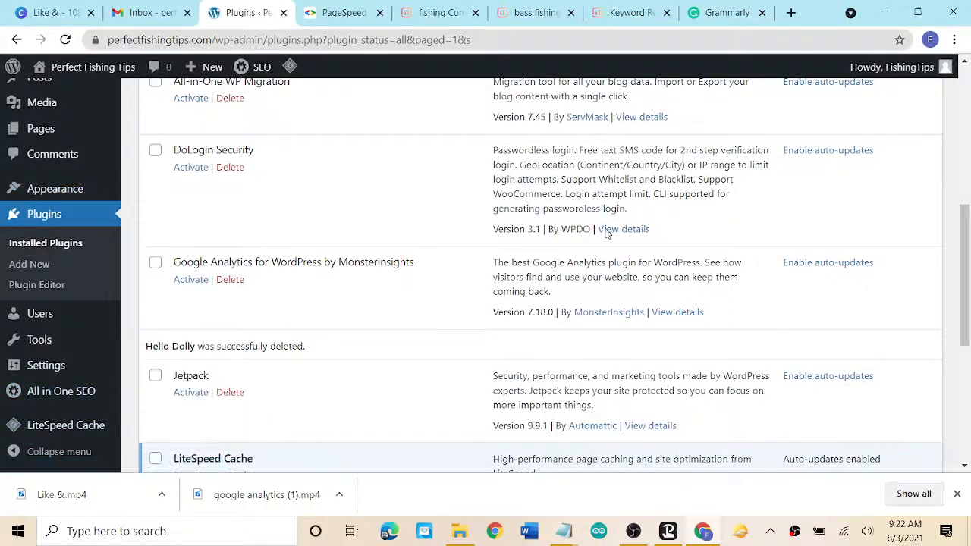
{"action": "scroll", "coordinate": [690, 164], "scroll_direction": "up", "scroll_amount": 5}
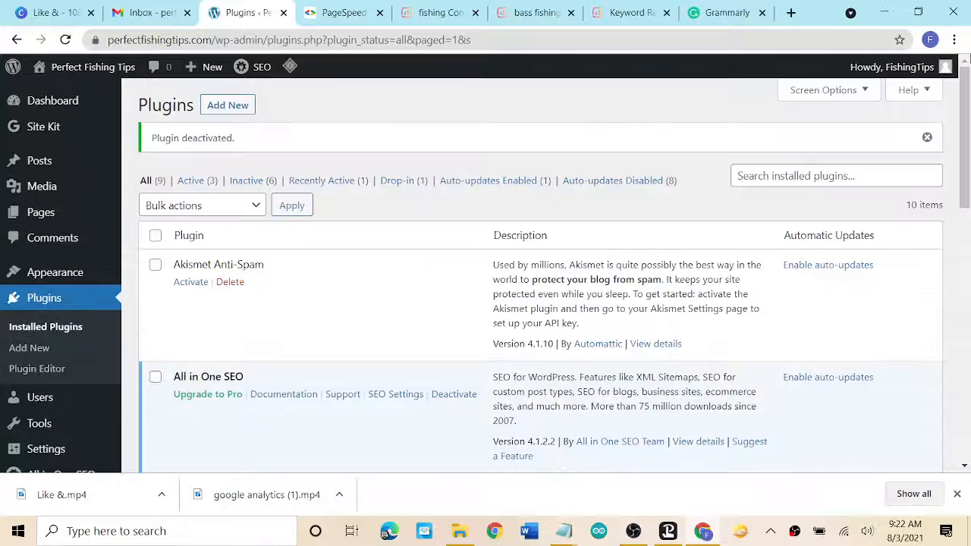
{"action": "mouse_move", "coordinate": [85, 69]}
{"action": "left_click", "coordinate": [90, 94]}
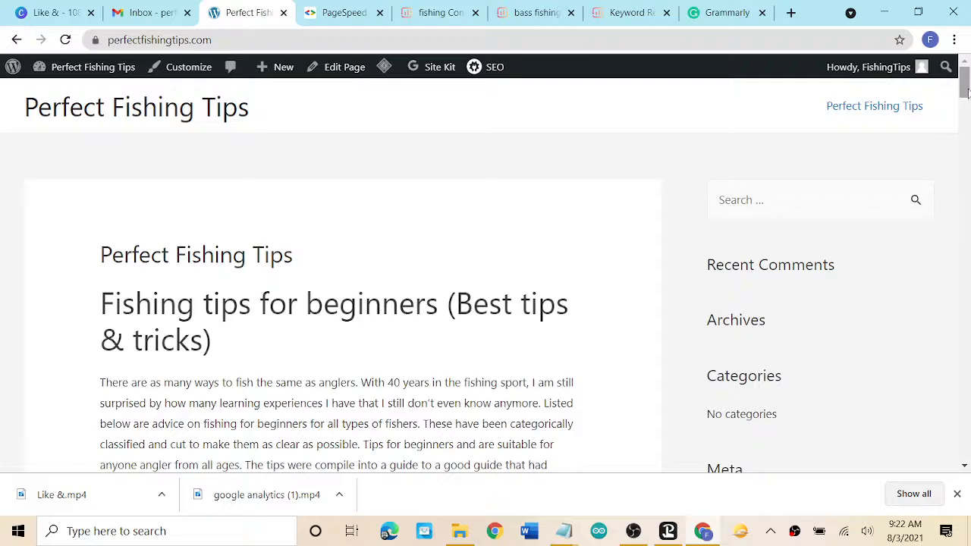
{"action": "mouse_move", "coordinate": [967, 92]}
{"action": "left_mouse_down"}
{"action": "mouse_move", "coordinate": [967, 120]}
{"action": "mouse_move", "coordinate": [966, 85]}
{"action": "left_mouse_up"}
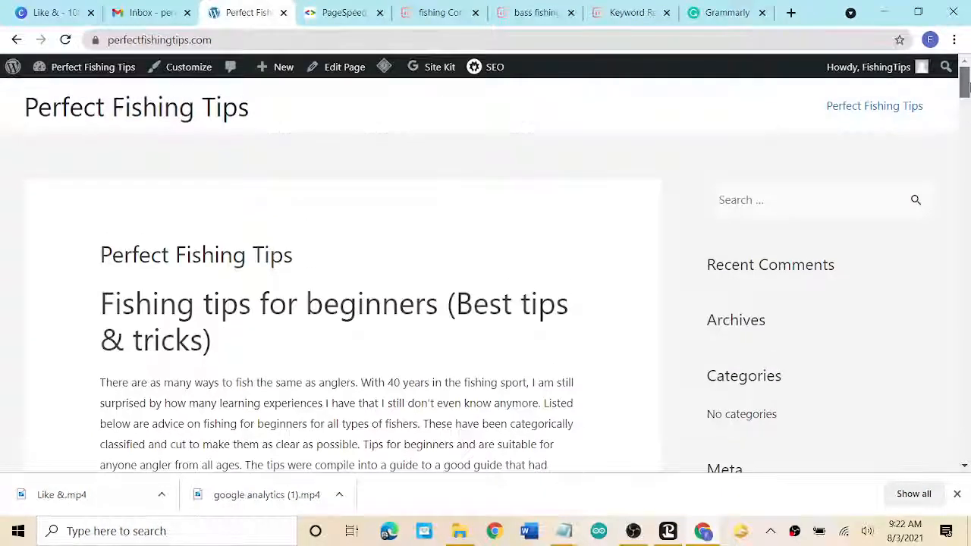